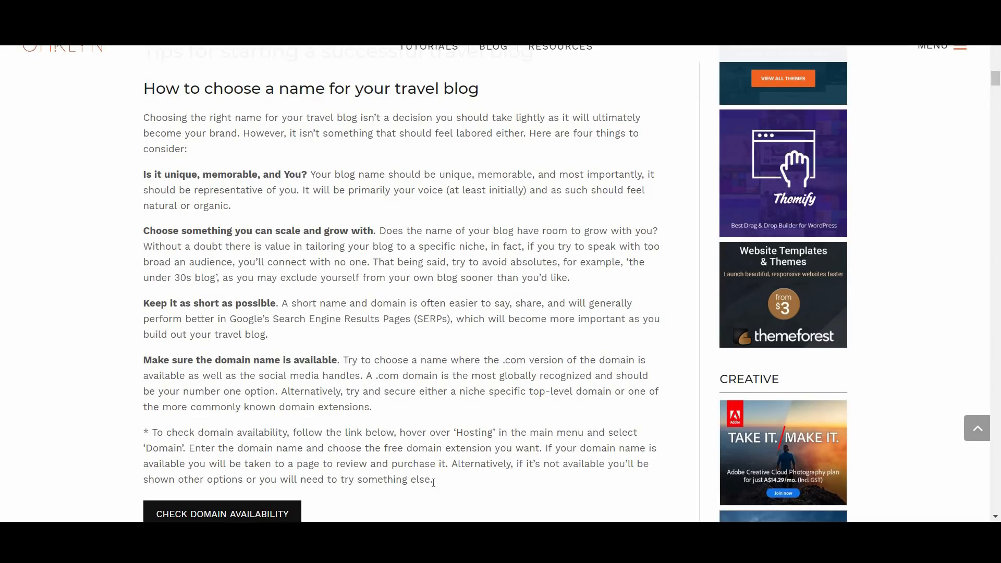
Follow the article's domain availability link to Bluehost and open its domain search page.
{"action": "left_click", "coordinate": [245, 513]}
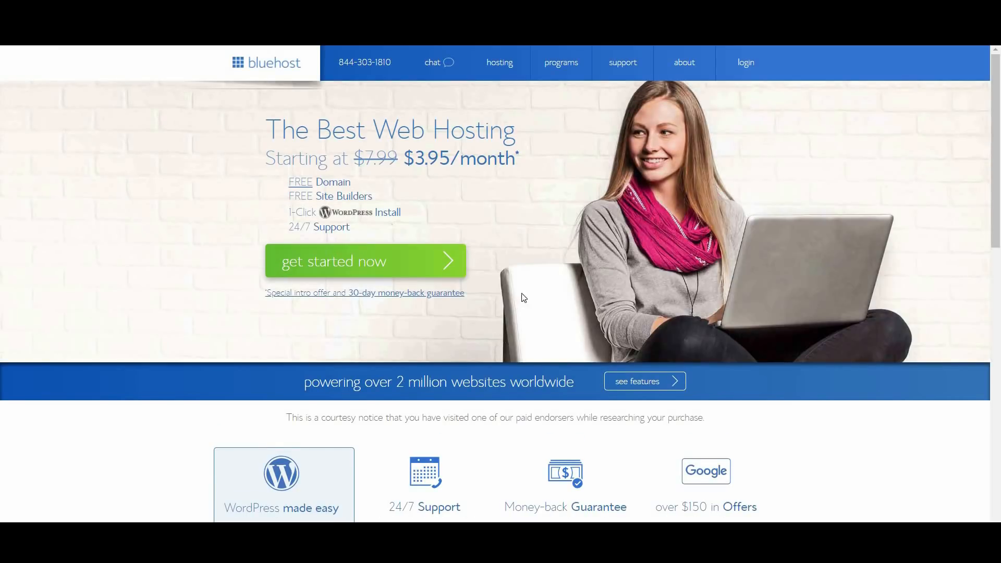
{"action": "mouse_move", "coordinate": [501, 66]}
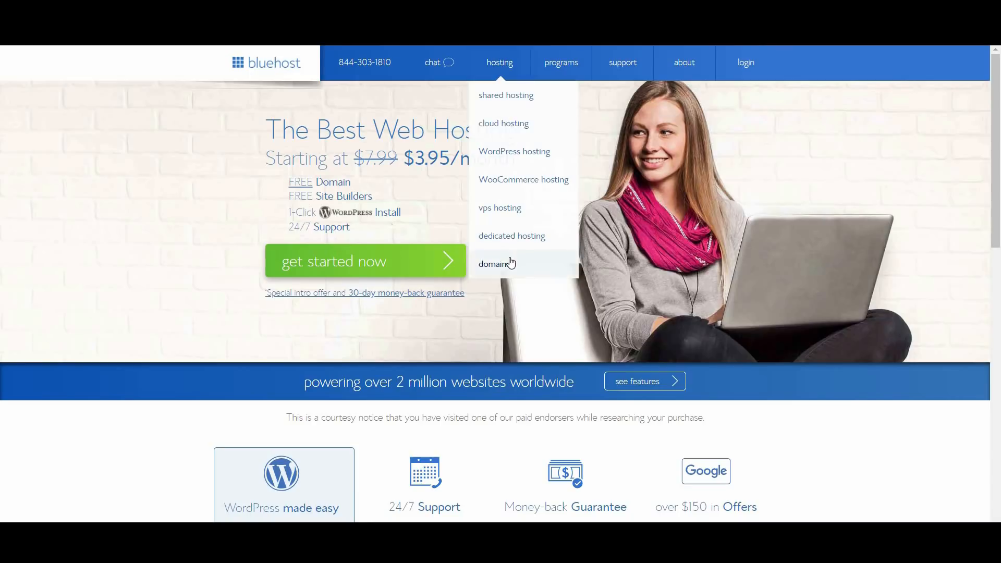
{"action": "left_click", "coordinate": [510, 262]}
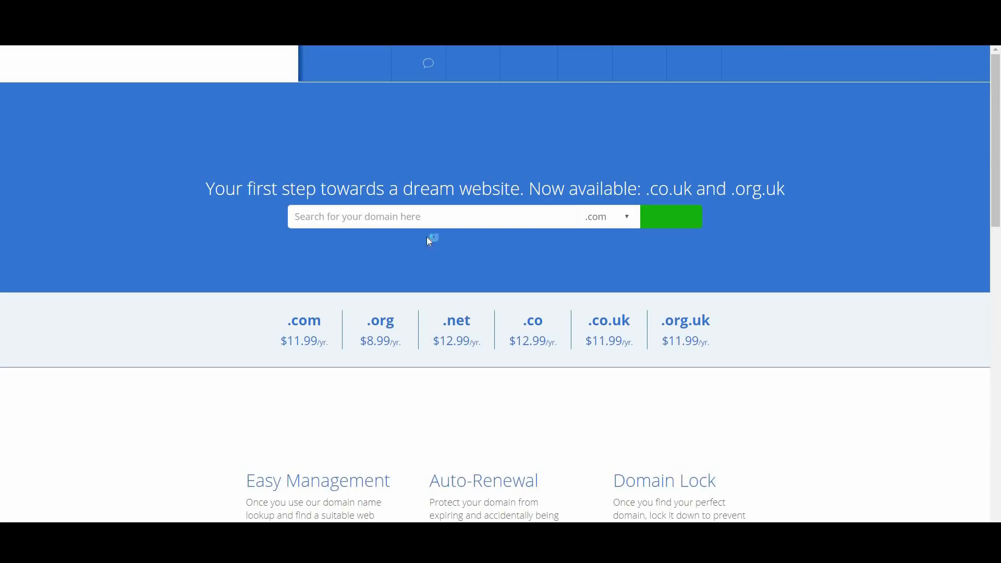
Check the availability of the domain names wpiseasy and wordpress with the .com extension.
{"action": "left_click", "coordinate": [402, 211]}
{"action": "type", "text": "wpiseasy"}
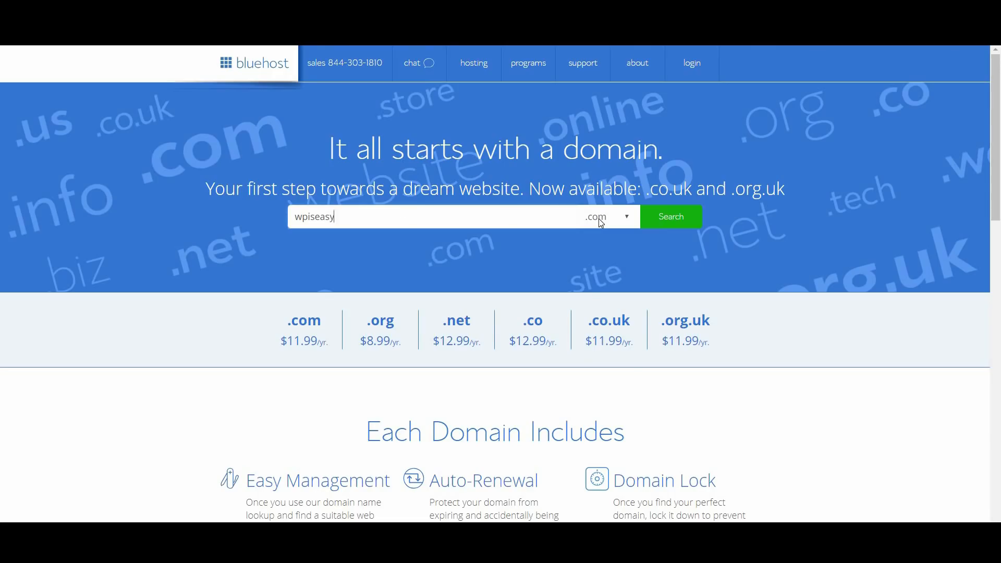
{"action": "left_click", "coordinate": [598, 218]}
{"action": "left_click", "coordinate": [607, 229]}
{"action": "left_click", "coordinate": [655, 225]}
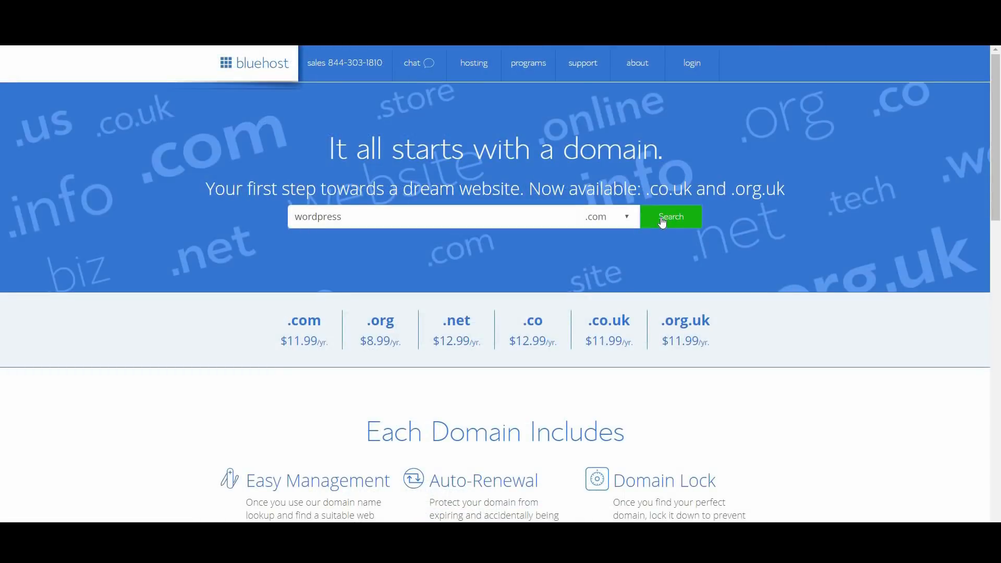
{"action": "left_click", "coordinate": [662, 221]}
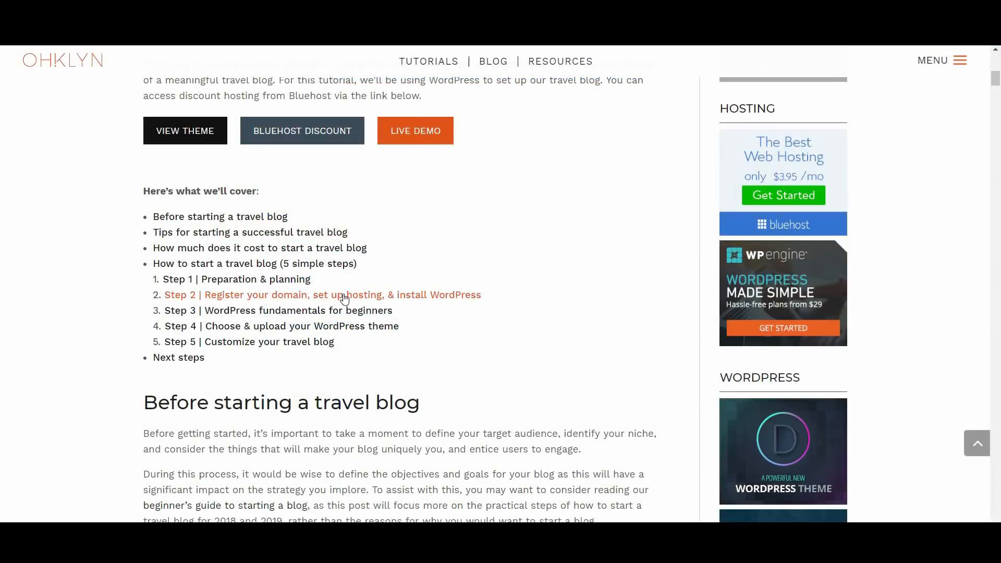
Return to the travel blog article and open the Superstar Blogging course from its courses and resources section.
{"action": "scroll", "coordinate": [377, 466], "scroll_direction": "down", "scroll_amount": 2}
{"action": "scroll", "coordinate": [377, 466], "scroll_direction": "down", "scroll_amount": 12}
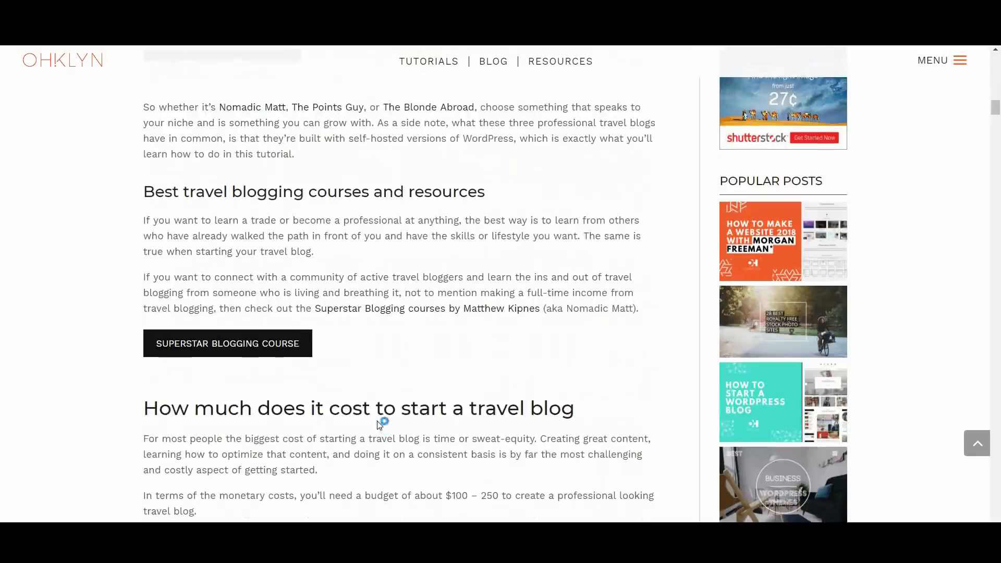
{"action": "left_click", "coordinate": [286, 353]}
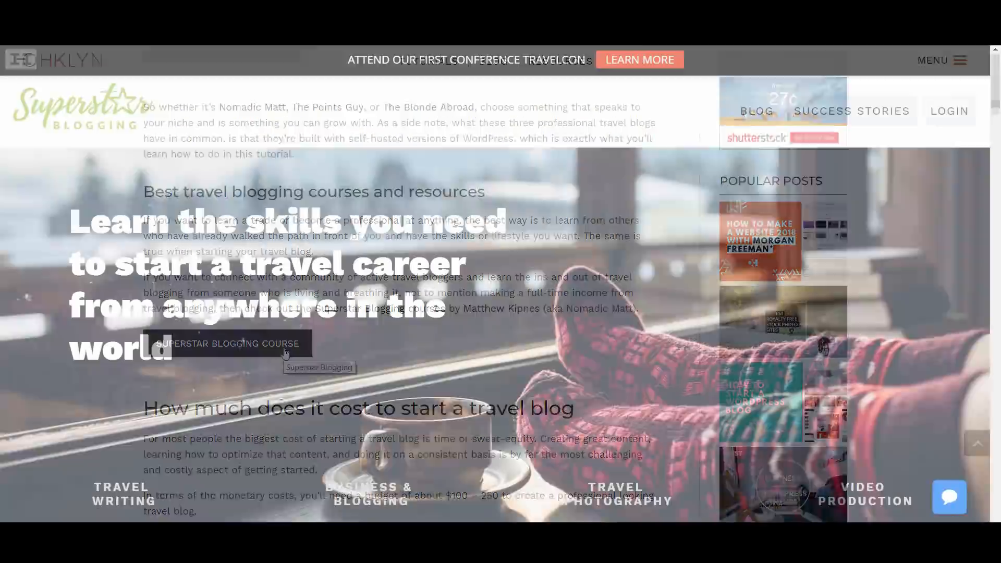
Look through the Superstar Blogging site and the Nomadic Matt homepage, including its budget travel guides and latest blog posts.
{"action": "scroll", "coordinate": [465, 241], "scroll_direction": "down", "scroll_amount": 8}
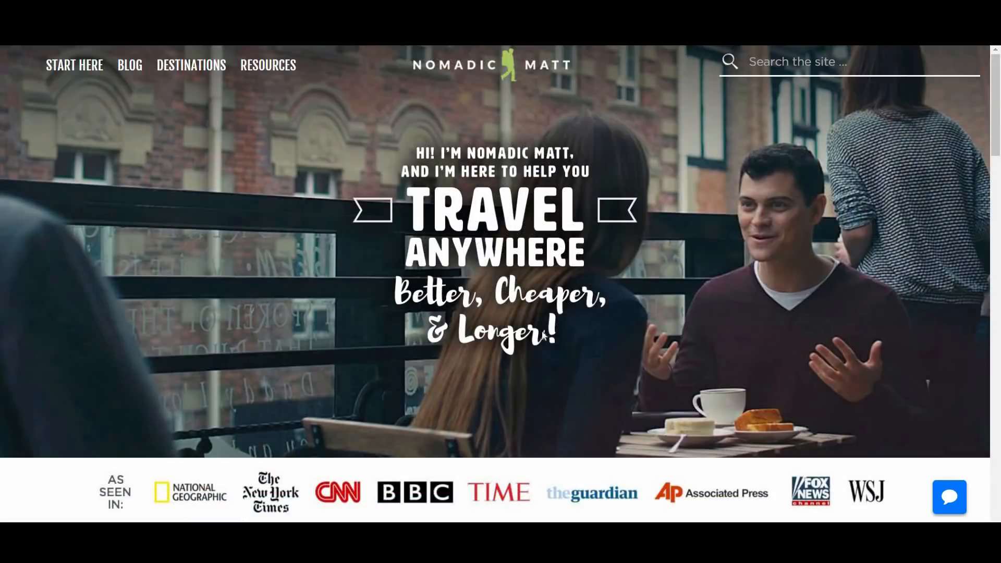
{"action": "scroll", "coordinate": [593, 323], "scroll_direction": "down", "scroll_amount": 8}
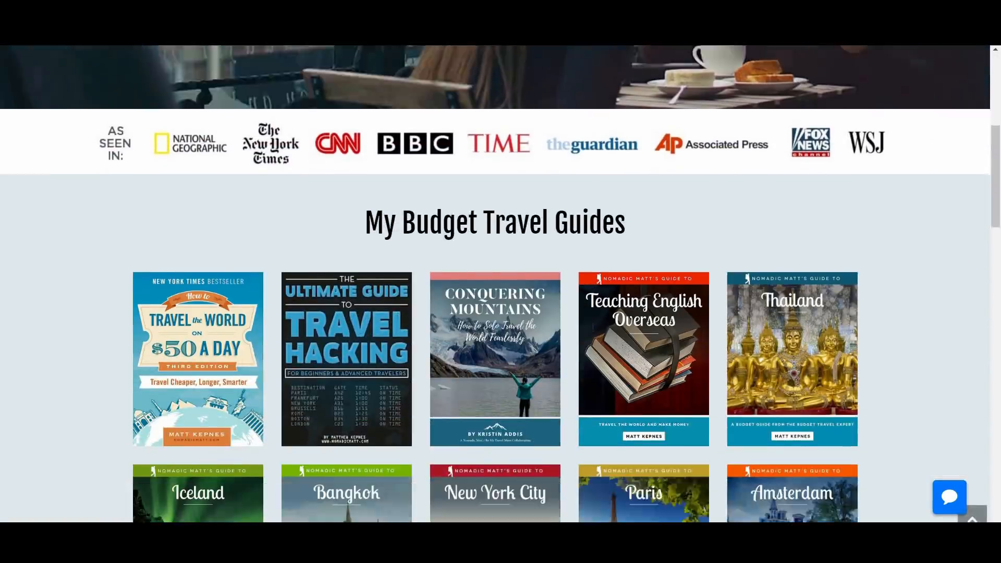
{"action": "scroll", "coordinate": [353, 357], "scroll_direction": "down", "scroll_amount": 6}
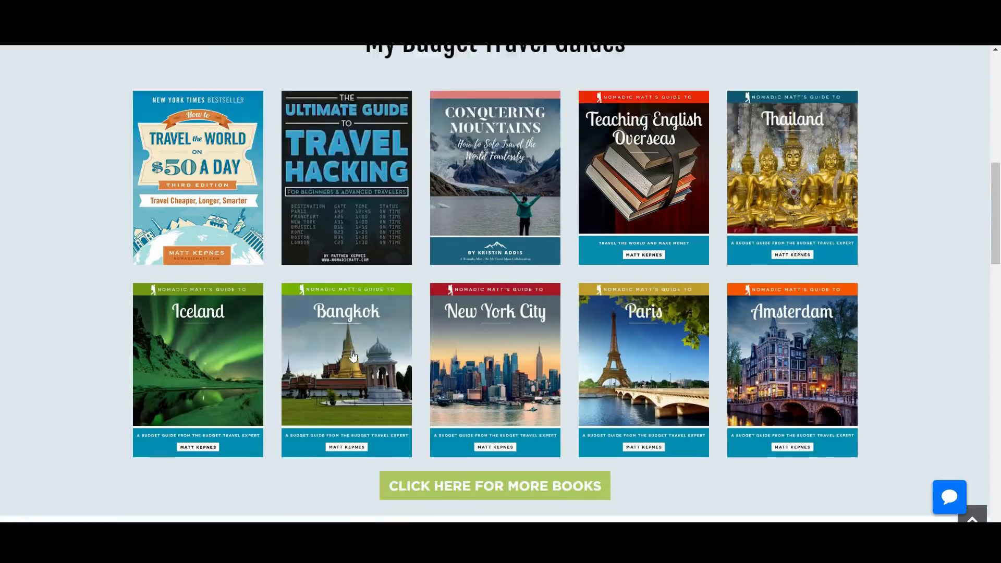
{"action": "scroll", "coordinate": [353, 357], "scroll_direction": "down", "scroll_amount": 1}
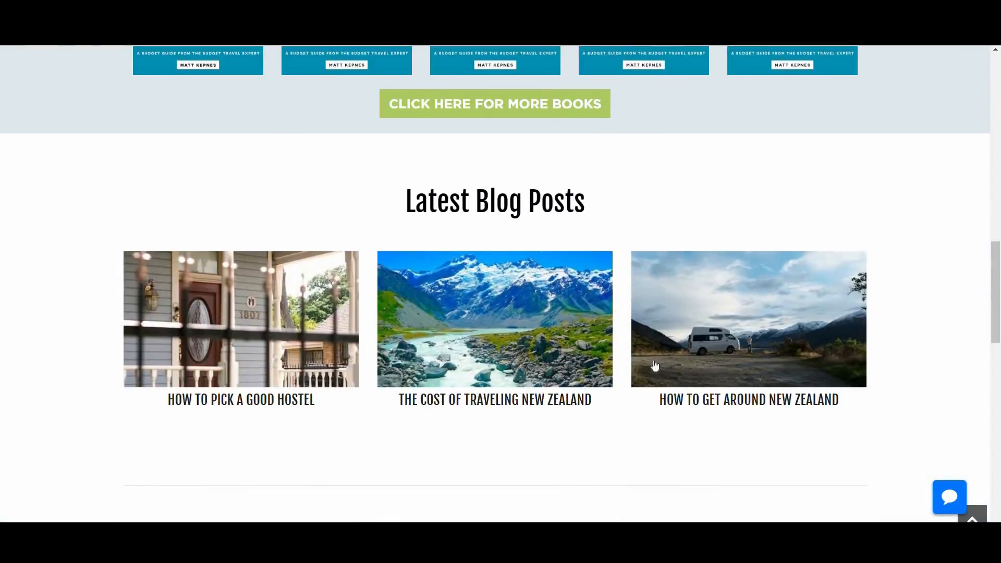
{"action": "scroll", "coordinate": [711, 406], "scroll_direction": "down", "scroll_amount": 5}
{"action": "scroll", "coordinate": [712, 407], "scroll_direction": "down", "scroll_amount": 4}
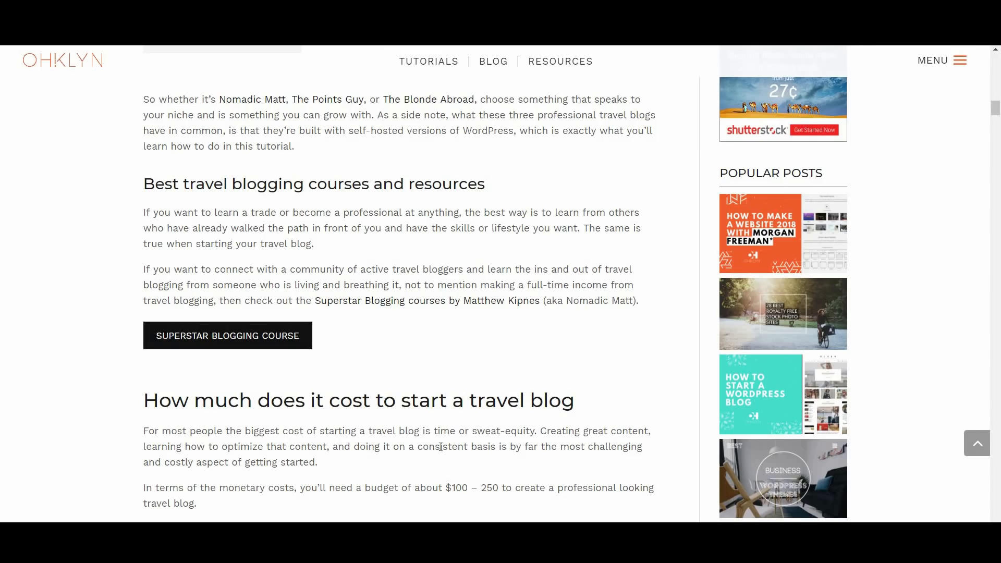
Go through the article's cost and planning sections to the part on what is needed to start a travel blog.
{"action": "scroll", "coordinate": [442, 466], "scroll_direction": "down", "scroll_amount": 5}
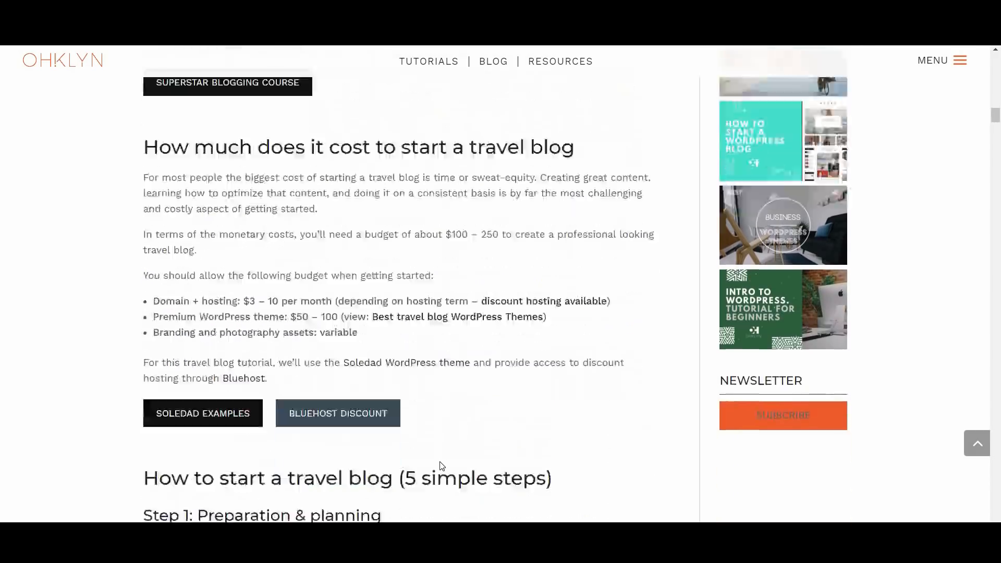
{"action": "scroll", "coordinate": [443, 466], "scroll_direction": "down", "scroll_amount": 12}
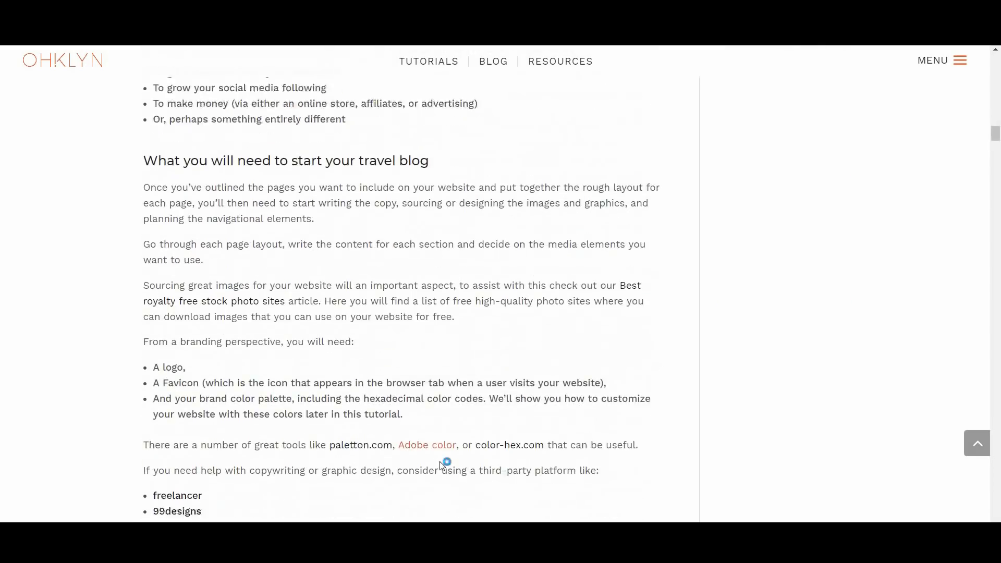
{"action": "scroll", "coordinate": [442, 466], "scroll_direction": "down", "scroll_amount": 1}
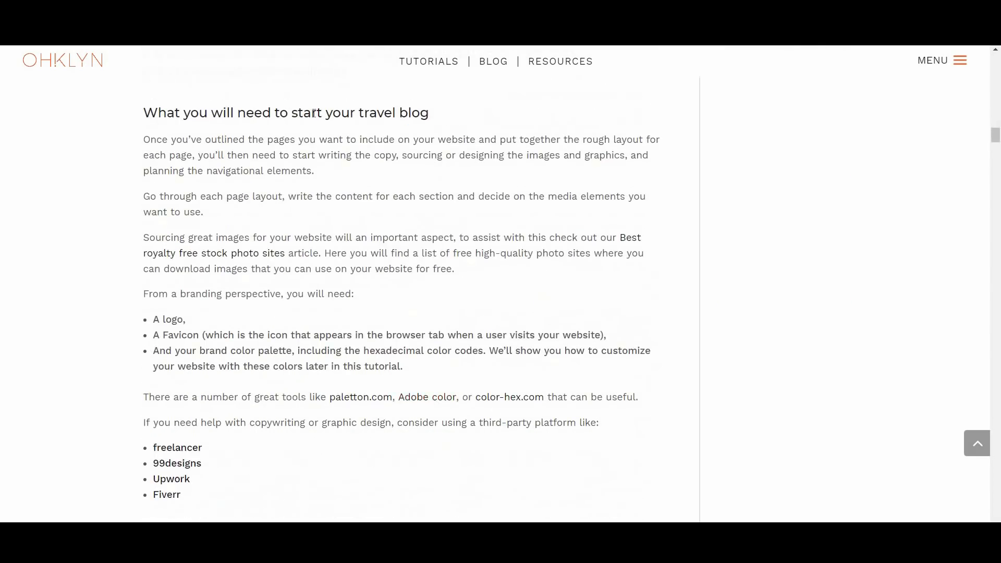
Highlight in turn the logo, favicon, brand color palette and hexadecimal color codes in the article's list of branding needs.
{"action": "left_click_drag", "start_coordinate": [163, 319], "coordinate": [183, 320]}
{"action": "left_click", "coordinate": [197, 333]}
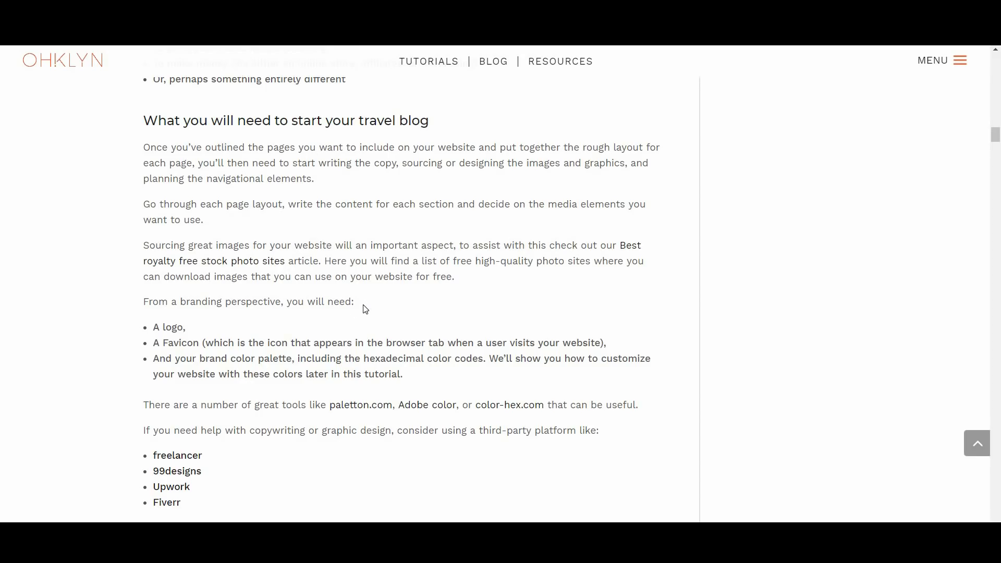
{"action": "left_click_drag", "start_coordinate": [154, 344], "coordinate": [285, 342]}
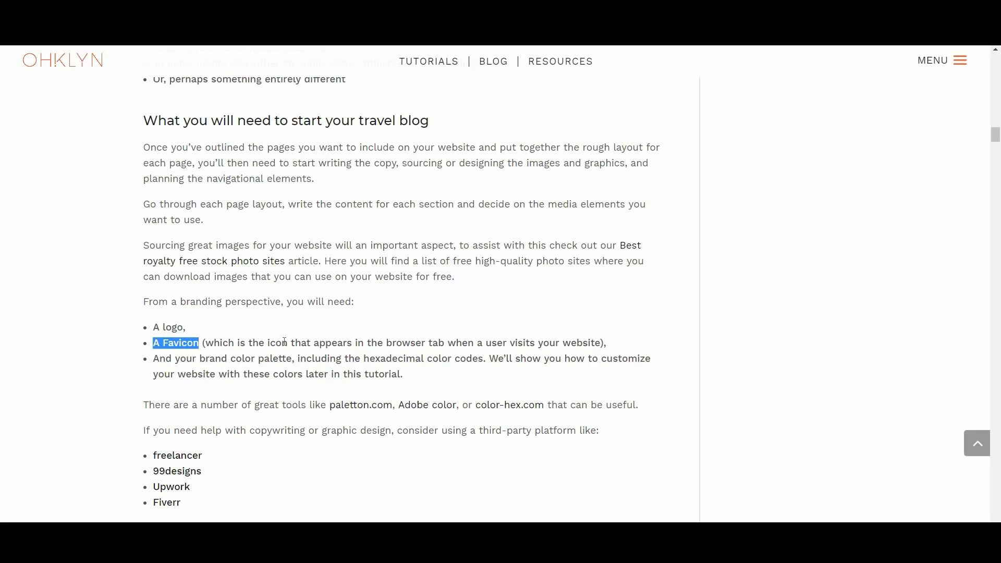
{"action": "left_click", "coordinate": [284, 342]}
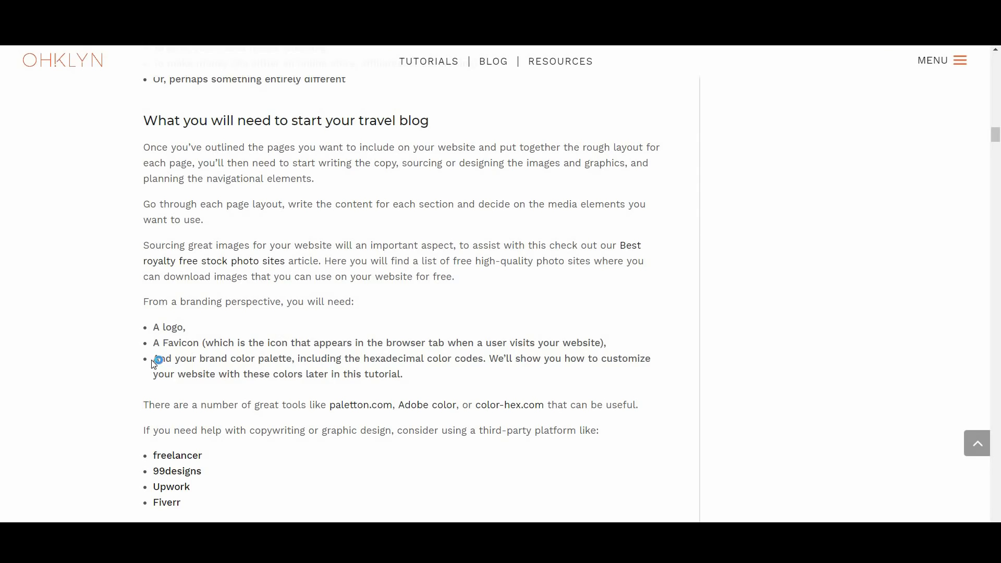
{"action": "left_click_drag", "start_coordinate": [212, 355], "coordinate": [293, 357]}
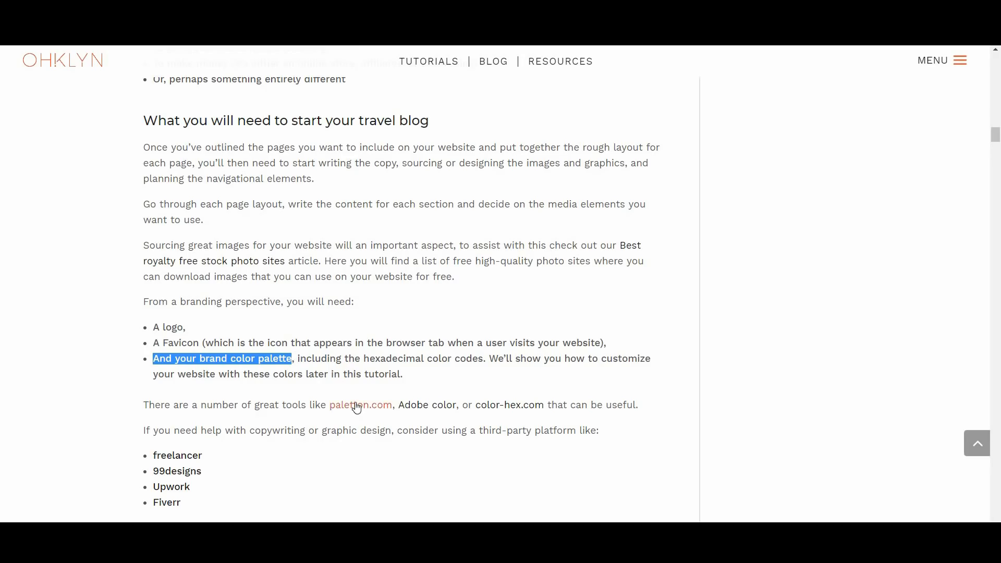
{"action": "left_click_drag", "start_coordinate": [364, 358], "coordinate": [492, 361]}
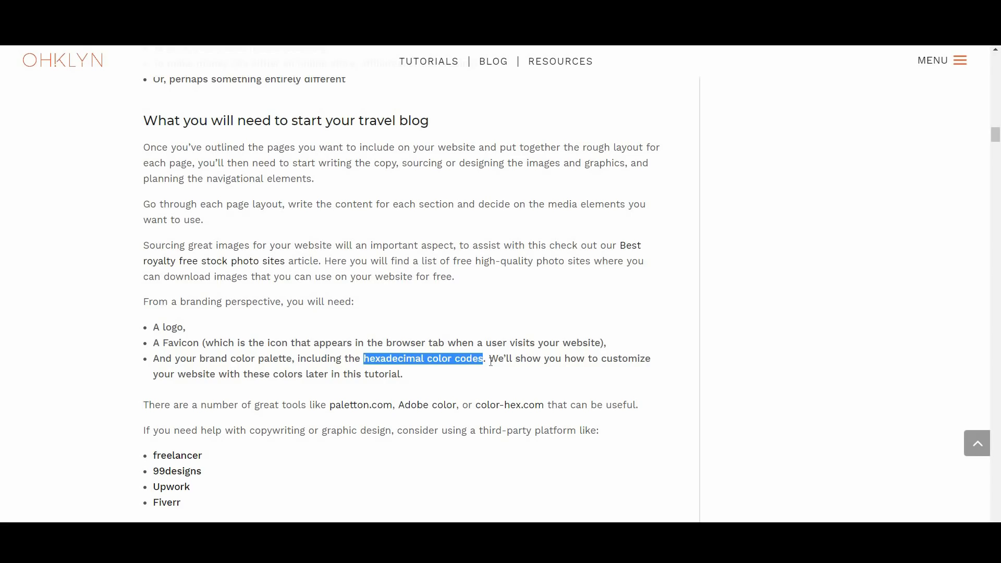
{"action": "left_click", "coordinate": [490, 361]}
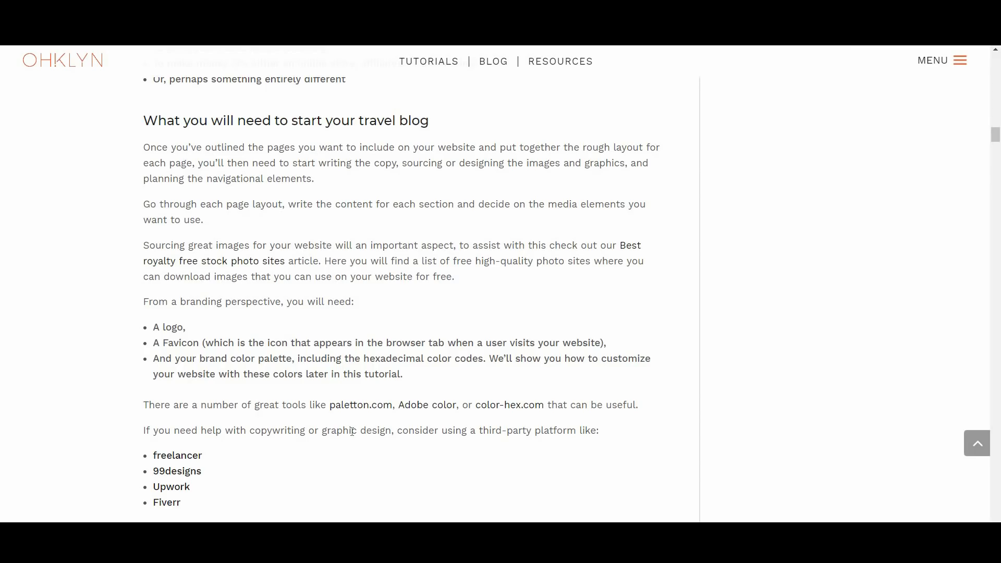
Highlight the definition of user experience design in the article's introduction to blog and UX design.
{"action": "scroll", "coordinate": [353, 432], "scroll_direction": "down", "scroll_amount": 8}
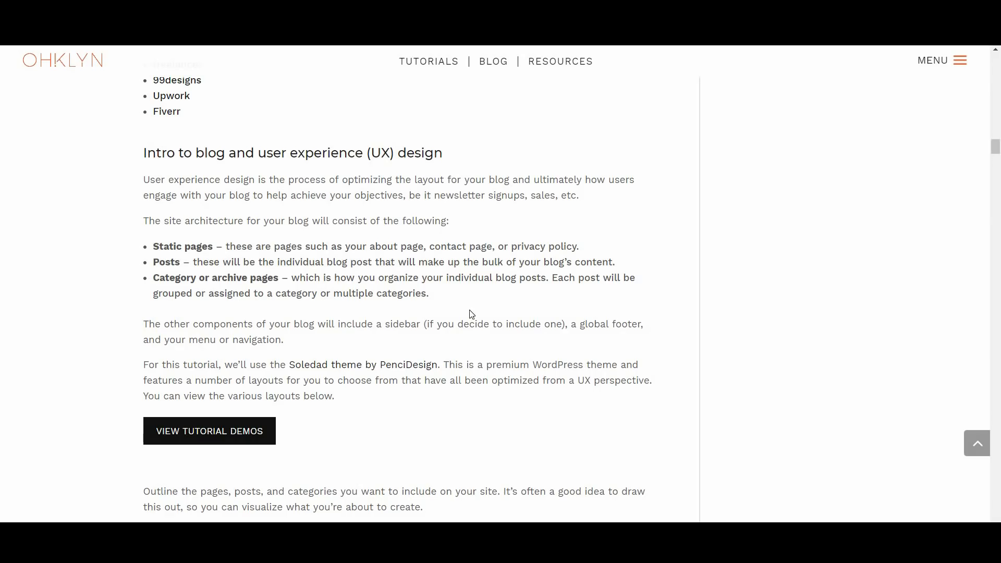
{"action": "left_click_drag", "start_coordinate": [145, 180], "coordinate": [592, 201]}
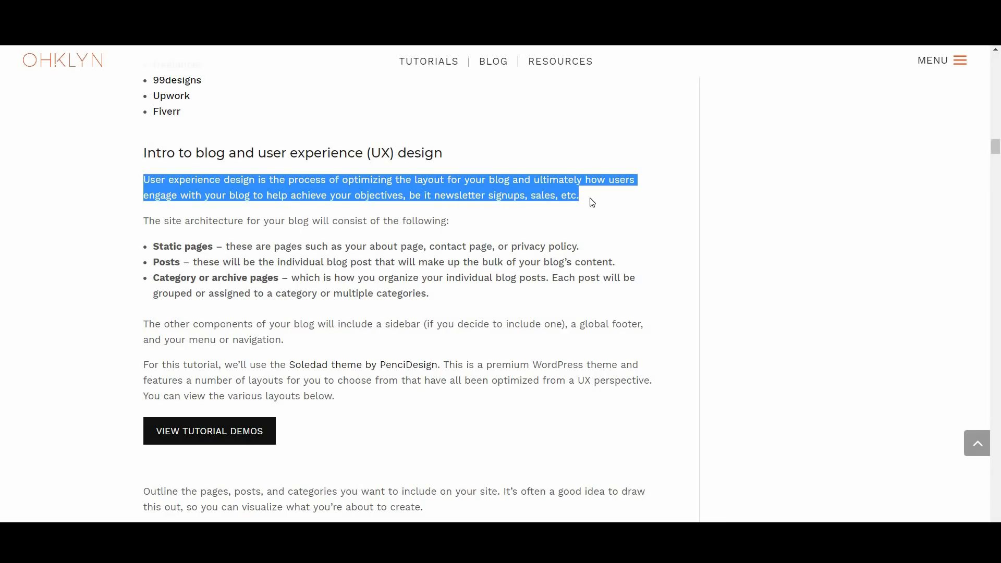
{"action": "left_click", "coordinate": [531, 195]}
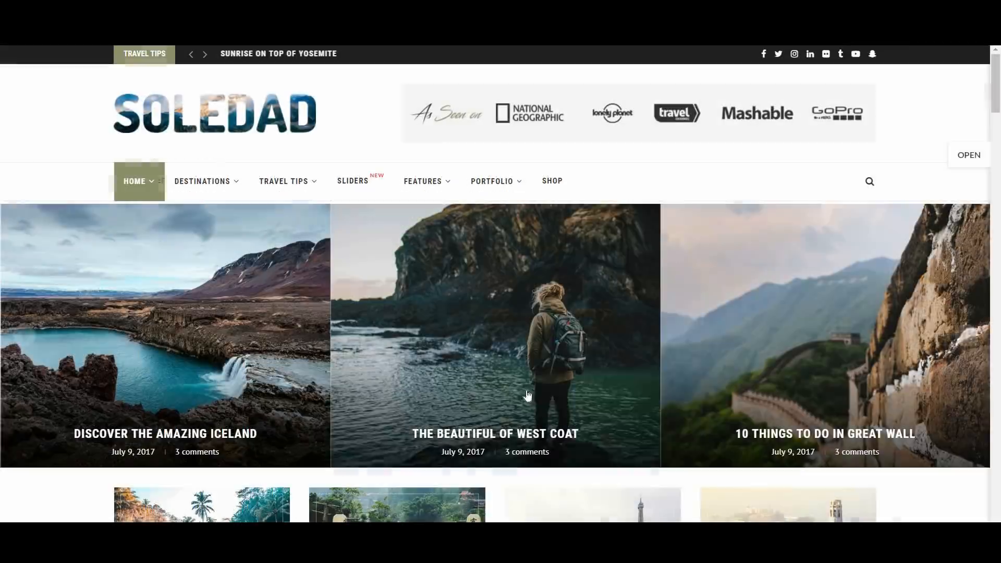
Examine the Soledad travel demo's homepage layout, including its featured posts, post list and sidebar with the newsletter signup.
{"action": "scroll", "coordinate": [524, 400], "scroll_direction": "down", "scroll_amount": 7}
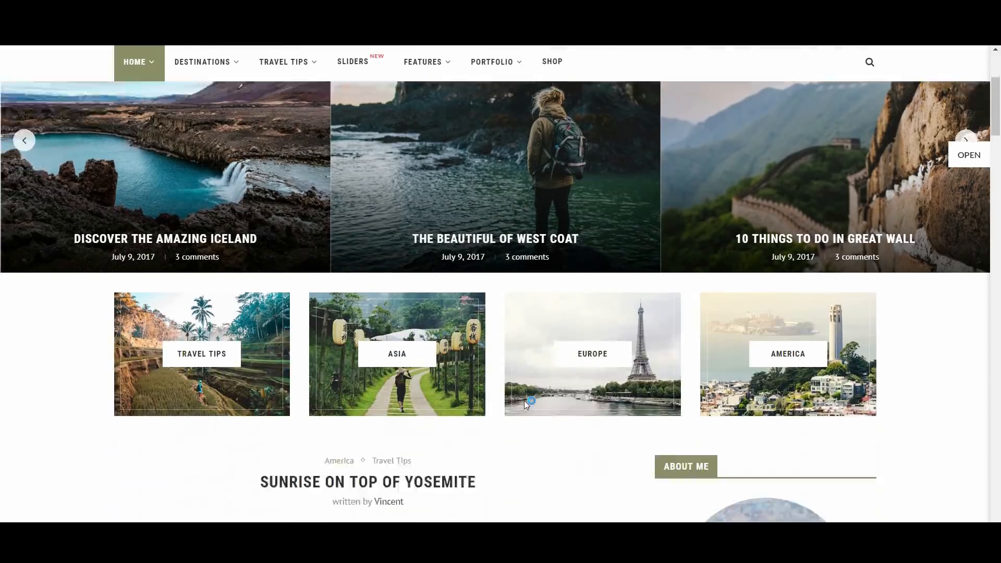
{"action": "scroll", "coordinate": [525, 406], "scroll_direction": "down", "scroll_amount": 15}
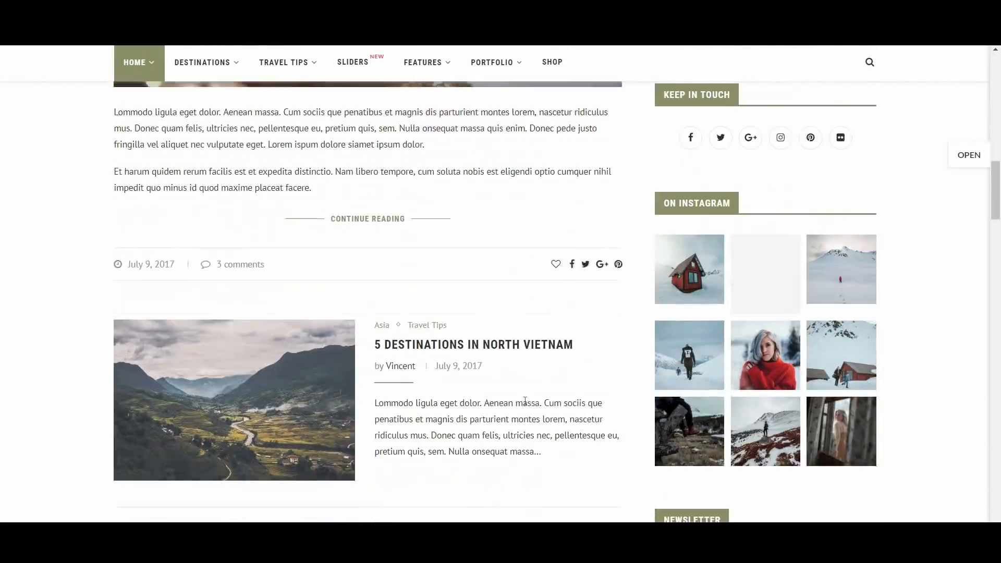
{"action": "scroll", "coordinate": [525, 401], "scroll_direction": "down", "scroll_amount": 7}
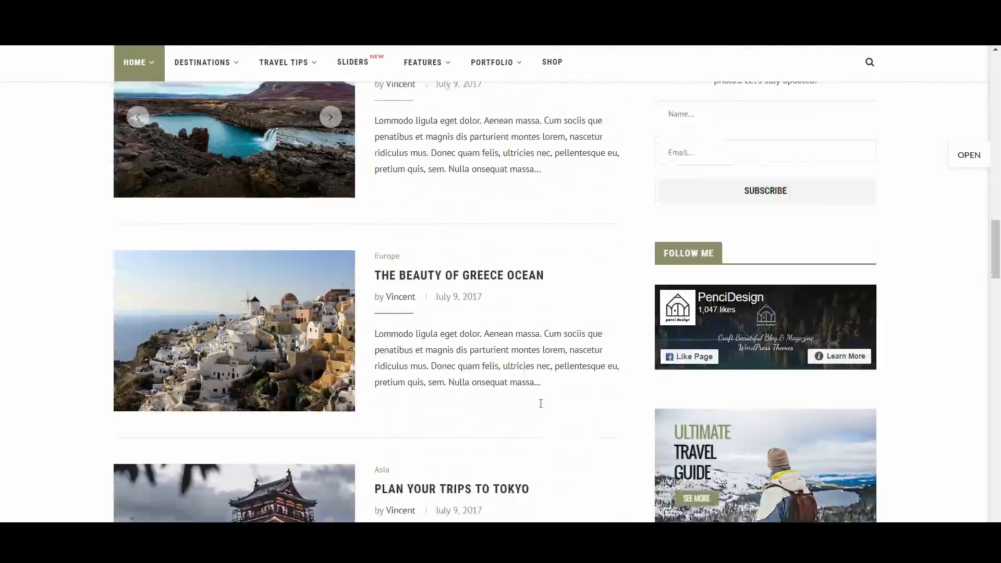
{"action": "scroll", "coordinate": [680, 400], "scroll_direction": "up", "scroll_amount": 6}
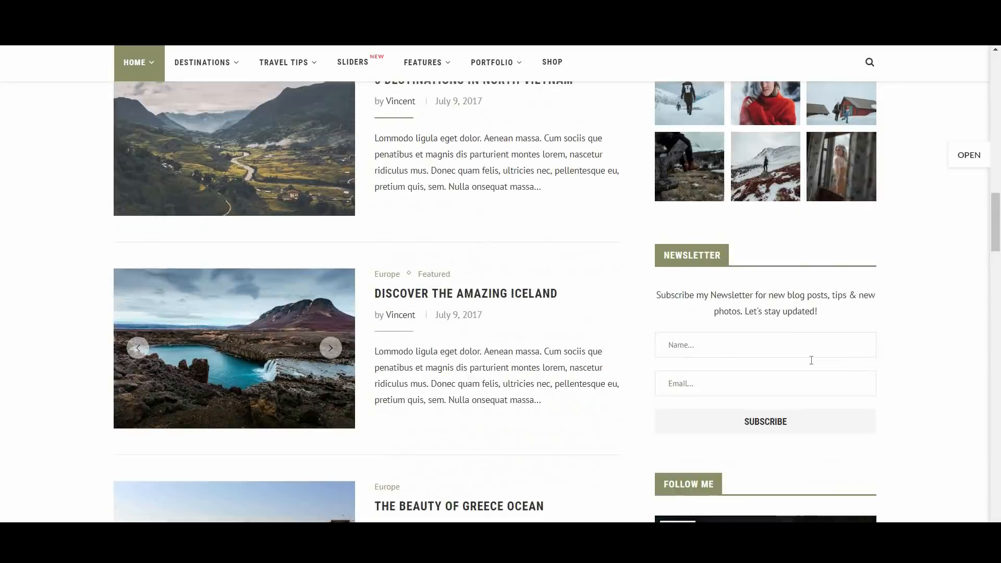
{"action": "scroll", "coordinate": [702, 275], "scroll_direction": "up", "scroll_amount": 9}
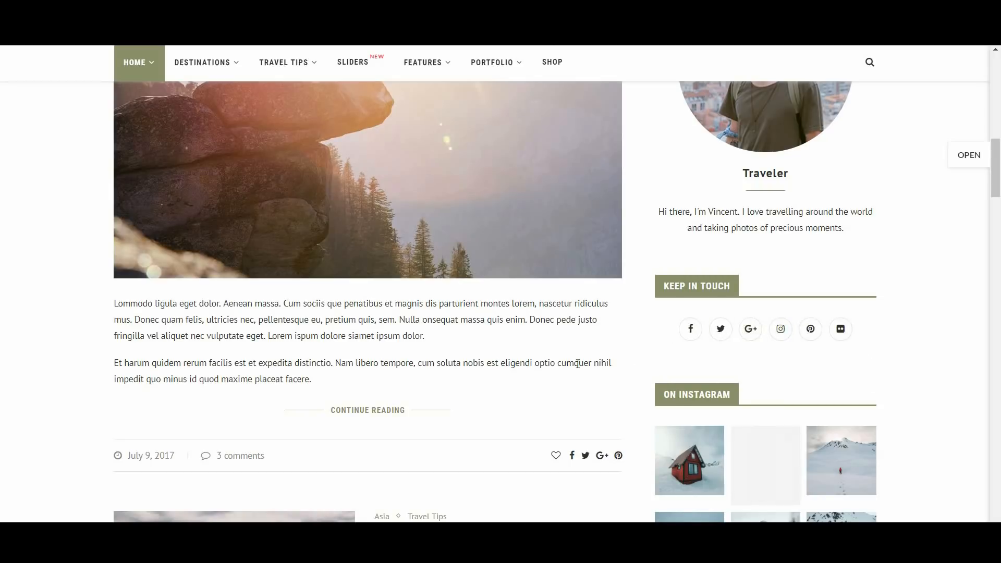
{"action": "scroll", "coordinate": [552, 374], "scroll_direction": "up", "scroll_amount": 15}
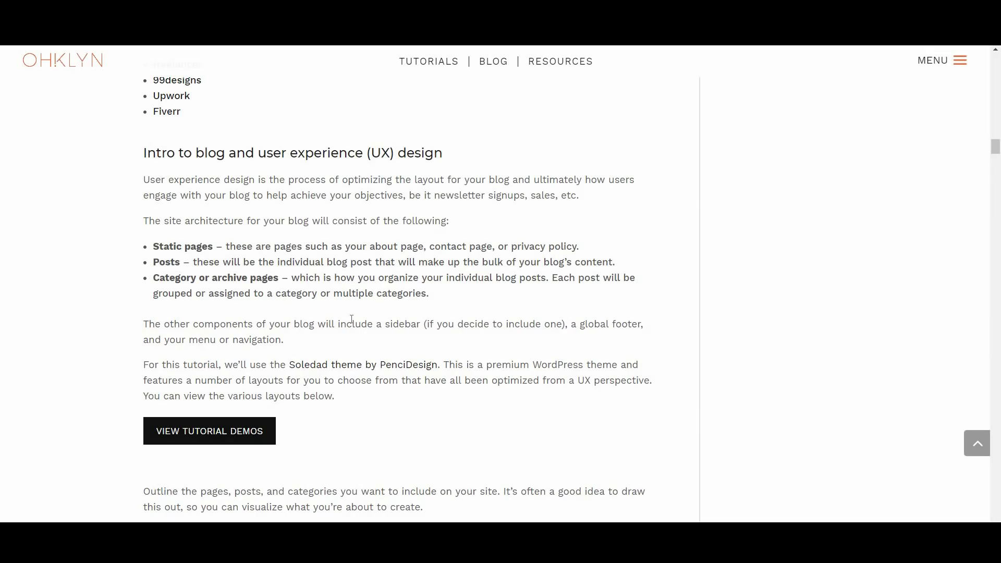
Highlight in turn the static pages, posts, and category or archive pages entries in the article's site architecture list.
{"action": "left_click_drag", "start_coordinate": [154, 247], "coordinate": [589, 249]}
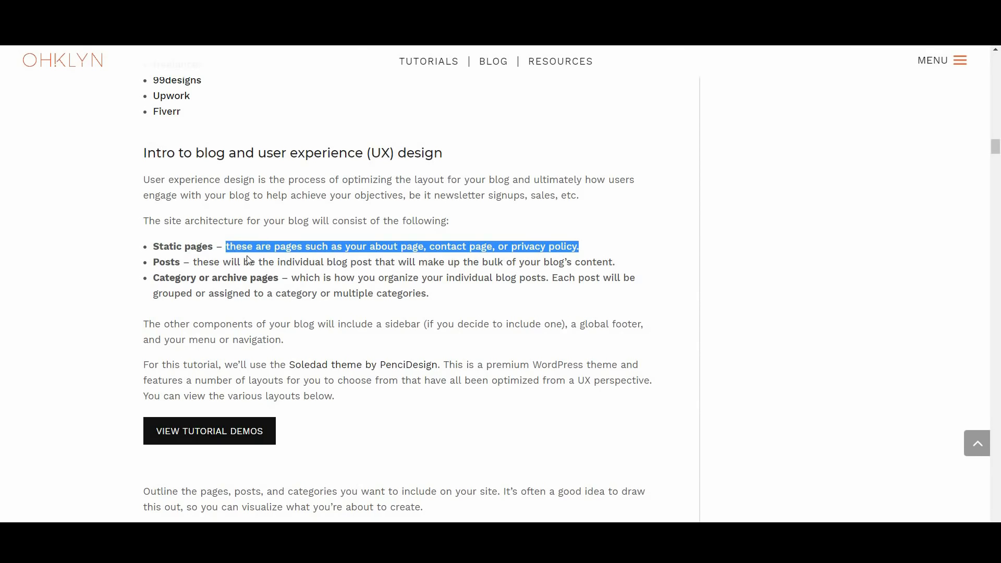
{"action": "left_click_drag", "start_coordinate": [155, 263], "coordinate": [178, 260]}
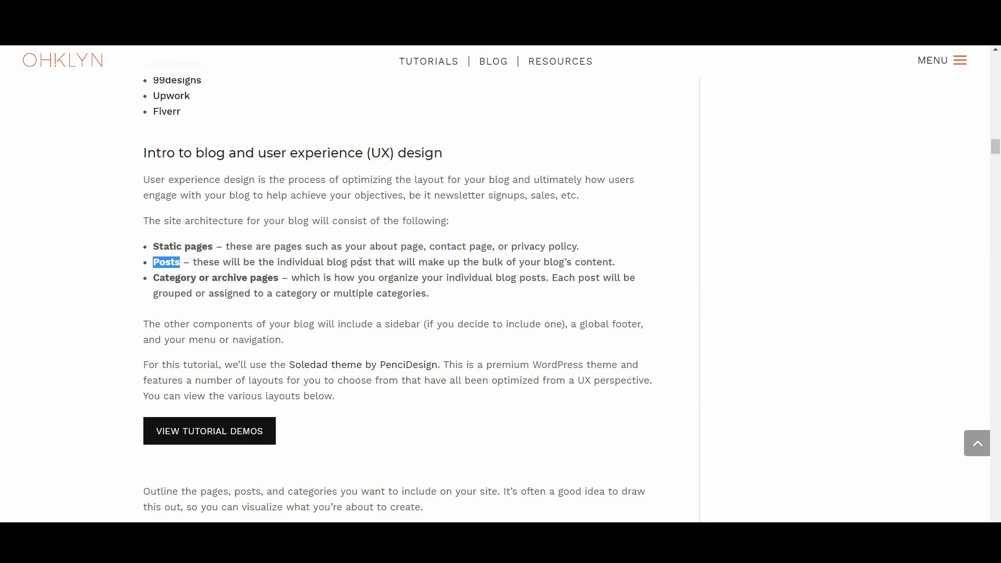
{"action": "left_click_drag", "start_coordinate": [278, 262], "coordinate": [371, 261]}
{"action": "left_click", "coordinate": [381, 261]}
{"action": "left_click_drag", "start_coordinate": [280, 281], "coordinate": [294, 280]}
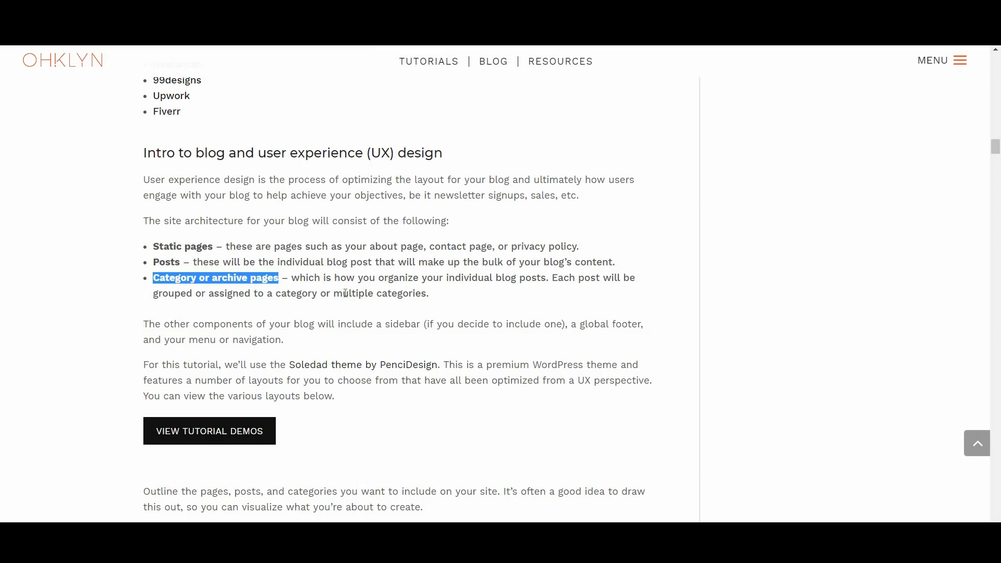
{"action": "left_click", "coordinate": [317, 300]}
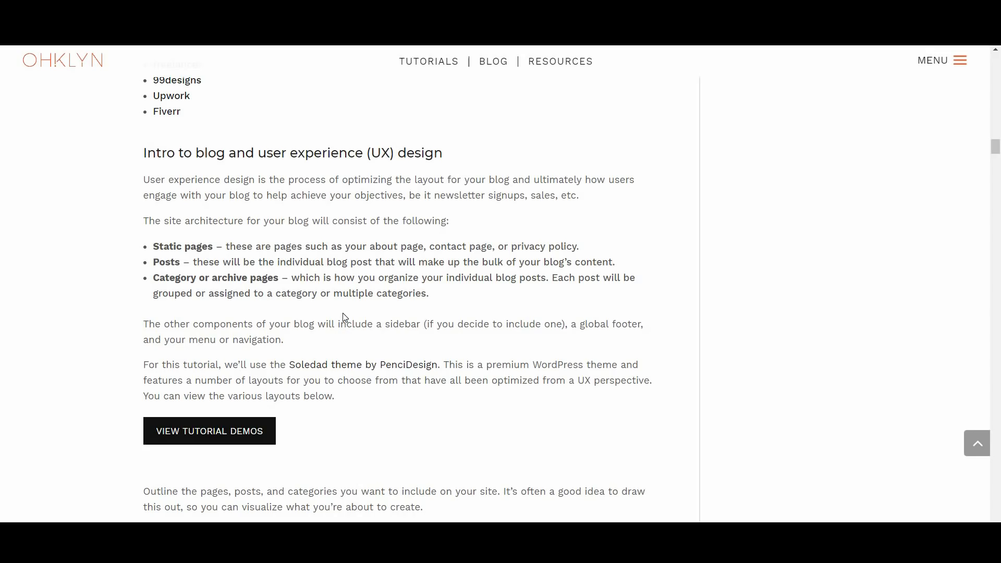
Switch to the drawing editor and sketch three open-bottomed page frames with the Pencil, two side by side and one below between them.
{"action": "scroll", "coordinate": [344, 317], "scroll_direction": "down", "scroll_amount": 1}
{"action": "scroll", "coordinate": [438, 350], "scroll_direction": "down", "scroll_amount": 6}
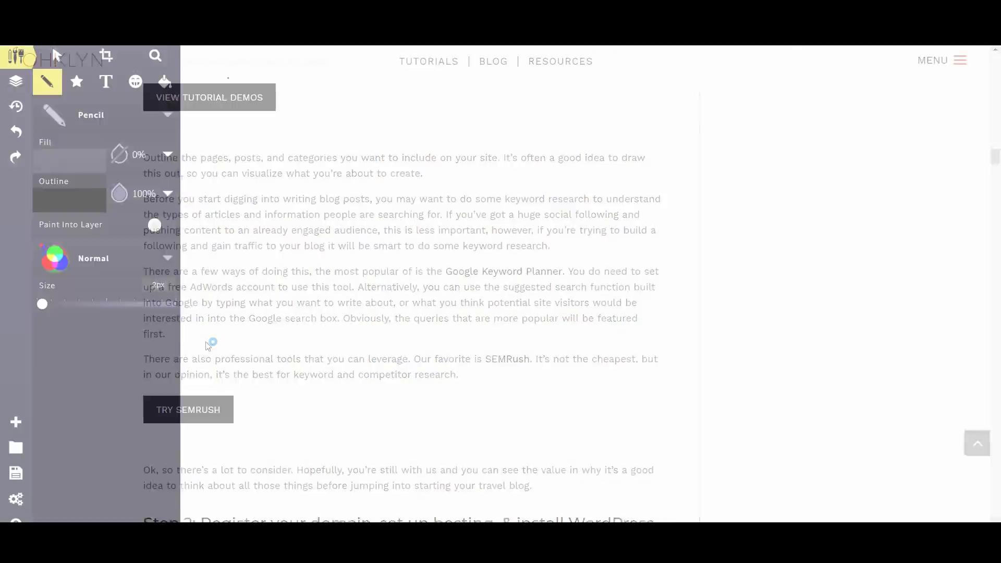
{"action": "left_click_drag", "start_coordinate": [228, 77], "coordinate": [216, 275]}
{"action": "mouse_move", "coordinate": [228, 76]}
{"action": "left_mouse_down"}
{"action": "mouse_move", "coordinate": [401, 76]}
{"action": "mouse_move", "coordinate": [399, 260]}
{"action": "left_mouse_up"}
{"action": "left_click_drag", "start_coordinate": [633, 77], "coordinate": [621, 254]}
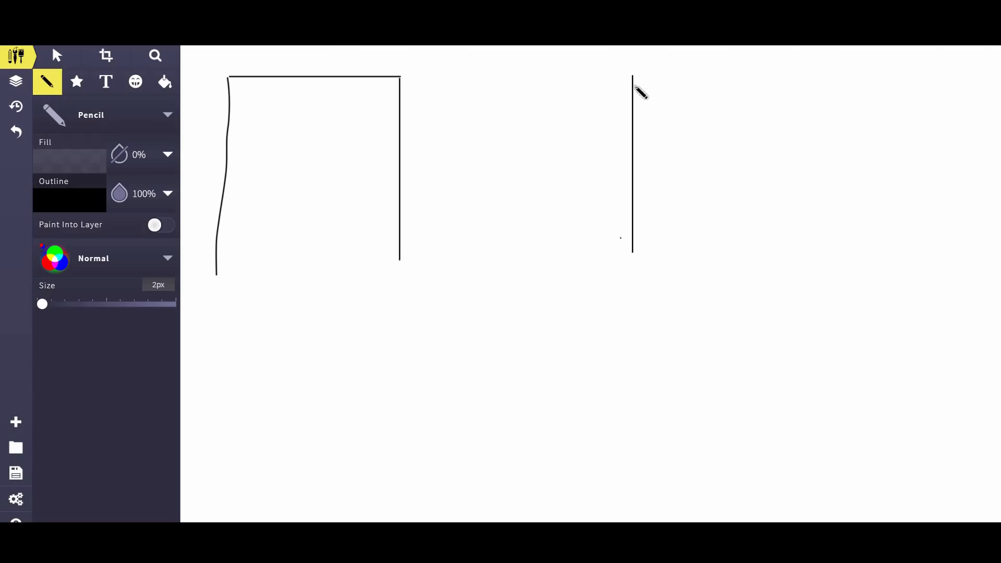
{"action": "mouse_move", "coordinate": [633, 77]}
{"action": "left_mouse_down"}
{"action": "mouse_move", "coordinate": [860, 76]}
{"action": "mouse_move", "coordinate": [860, 150]}
{"action": "left_mouse_up"}
{"action": "left_click_drag", "start_coordinate": [858, 245], "coordinate": [859, 261]}
{"action": "left_click_drag", "start_coordinate": [411, 336], "coordinate": [412, 521]}
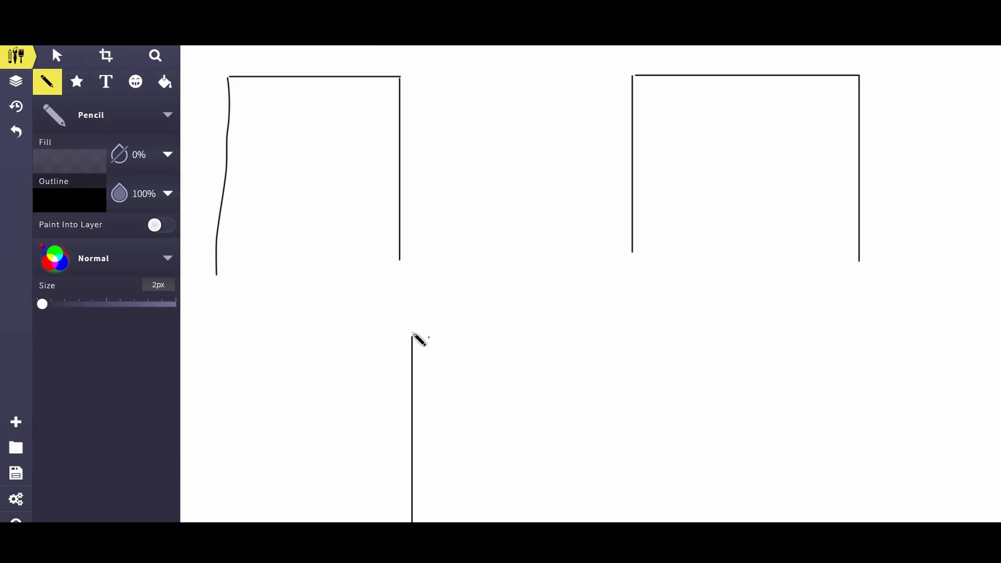
{"action": "mouse_move", "coordinate": [412, 338]}
{"action": "left_mouse_down"}
{"action": "mouse_move", "coordinate": [645, 336]}
{"action": "mouse_move", "coordinate": [642, 397]}
{"action": "left_mouse_up"}
{"action": "left_click_drag", "start_coordinate": [642, 484], "coordinate": [642, 522]}
Add the text "Home" in the Lato font over the upper-left page frame.
{"action": "left_click", "coordinate": [105, 82]}
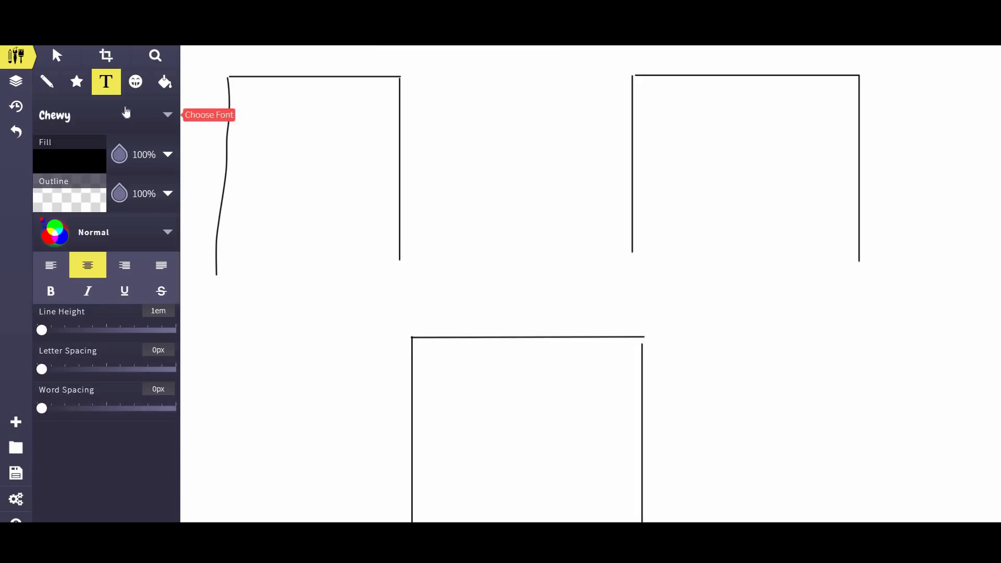
{"action": "left_click", "coordinate": [126, 112]}
{"action": "left_click", "coordinate": [358, 140]}
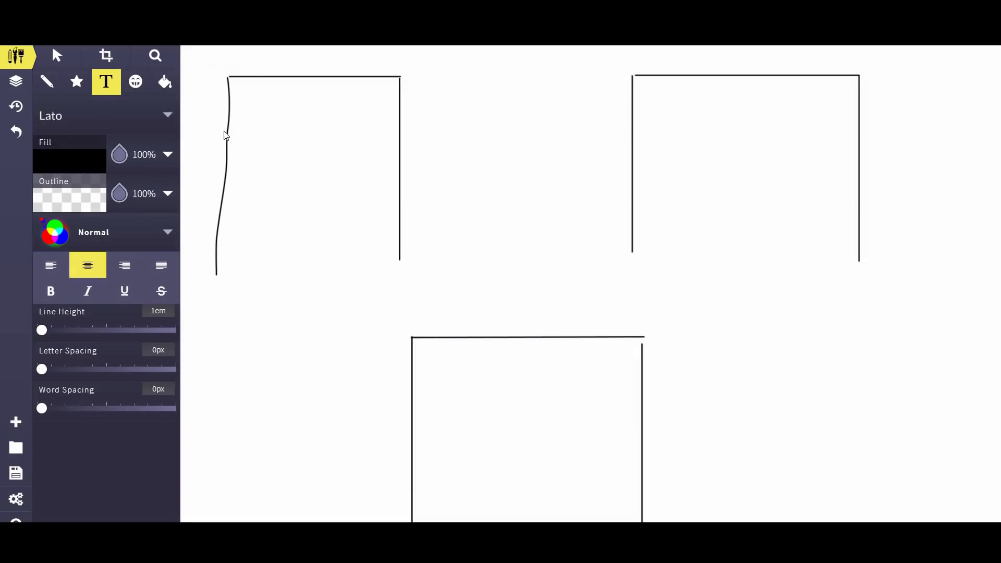
{"action": "left_click", "coordinate": [281, 118]}
{"action": "type", "text": "Home"}
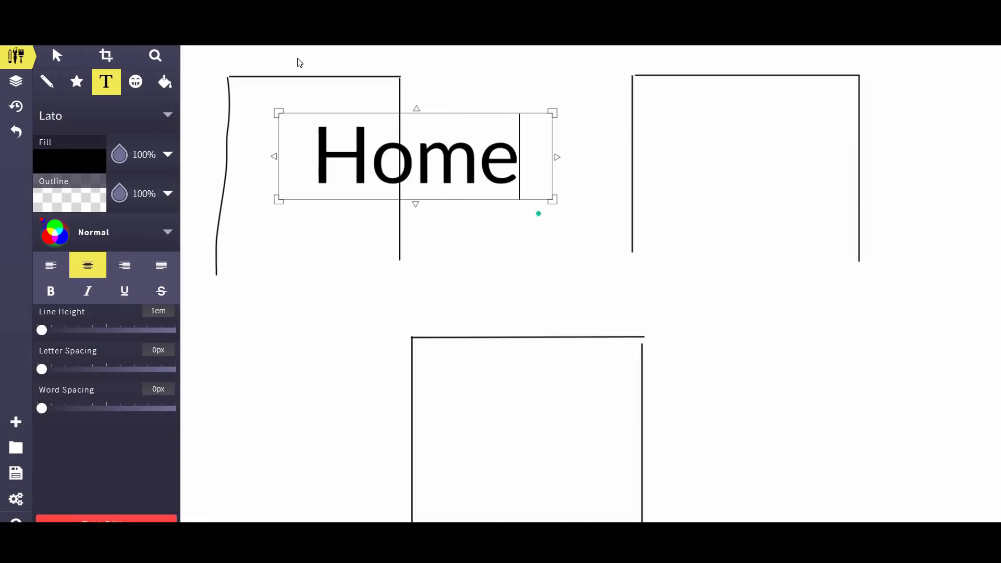
Shrink the "Home" text and centre it as a heading inside the first page frame.
{"action": "left_click", "coordinate": [51, 67]}
{"action": "left_click_drag", "start_coordinate": [354, 107], "coordinate": [313, 85]}
{"action": "left_click_drag", "start_coordinate": [454, 170], "coordinate": [321, 106]}
{"action": "left_click", "coordinate": [239, 197]}
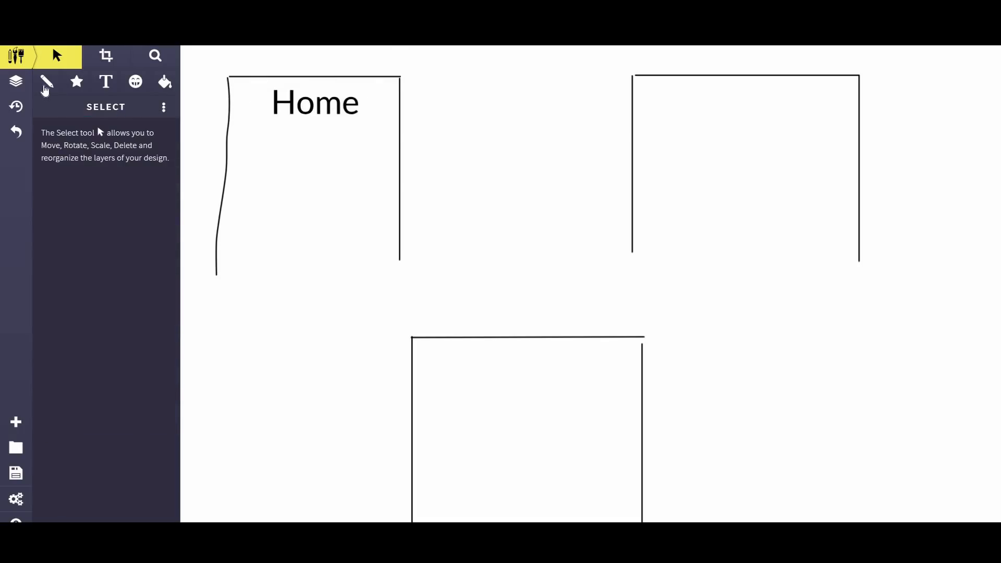
Sketch a circle with three short text lines beside it under the Home heading using the Pencil.
{"action": "left_click", "coordinate": [46, 84]}
{"action": "mouse_move", "coordinate": [260, 128]}
{"action": "left_mouse_down"}
{"action": "mouse_move", "coordinate": [279, 141]}
{"action": "mouse_move", "coordinate": [260, 126]}
{"action": "mouse_move", "coordinate": [355, 125]}
{"action": "mouse_move", "coordinate": [361, 148]}
{"action": "left_mouse_up"}
{"action": "left_click", "coordinate": [316, 144]}
{"action": "left_click", "coordinate": [289, 181]}
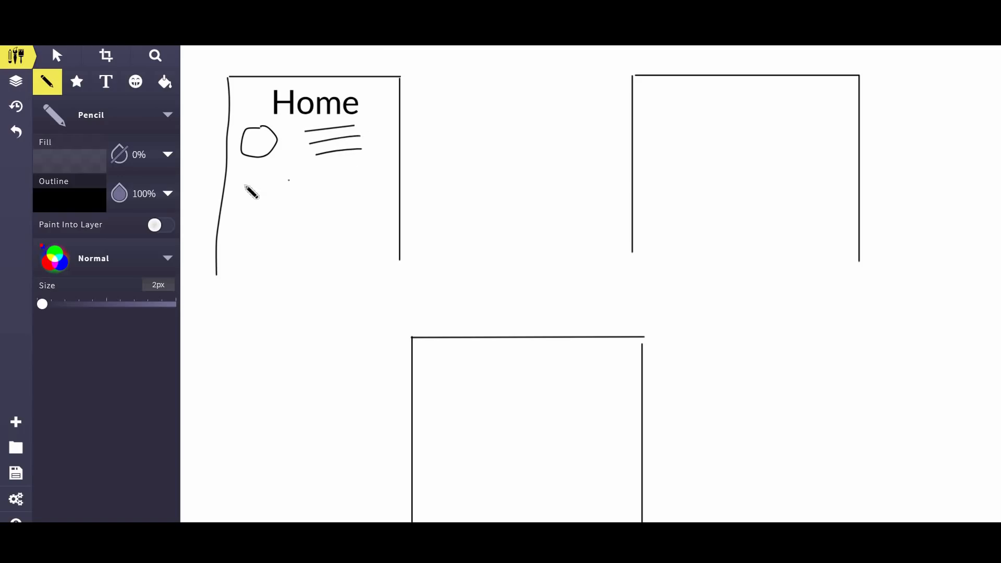
Sketch three columns of short text lines below the circle in the Home frame, plus further strokes beneath them.
{"action": "mouse_move", "coordinate": [240, 180]}
{"action": "left_mouse_down"}
{"action": "mouse_move", "coordinate": [272, 179]}
{"action": "mouse_move", "coordinate": [273, 200]}
{"action": "mouse_move", "coordinate": [329, 178]}
{"action": "mouse_move", "coordinate": [342, 199]}
{"action": "mouse_move", "coordinate": [386, 178]}
{"action": "mouse_move", "coordinate": [395, 203]}
{"action": "left_mouse_up"}
{"action": "left_click", "coordinate": [243, 198]}
{"action": "left_click", "coordinate": [326, 190]}
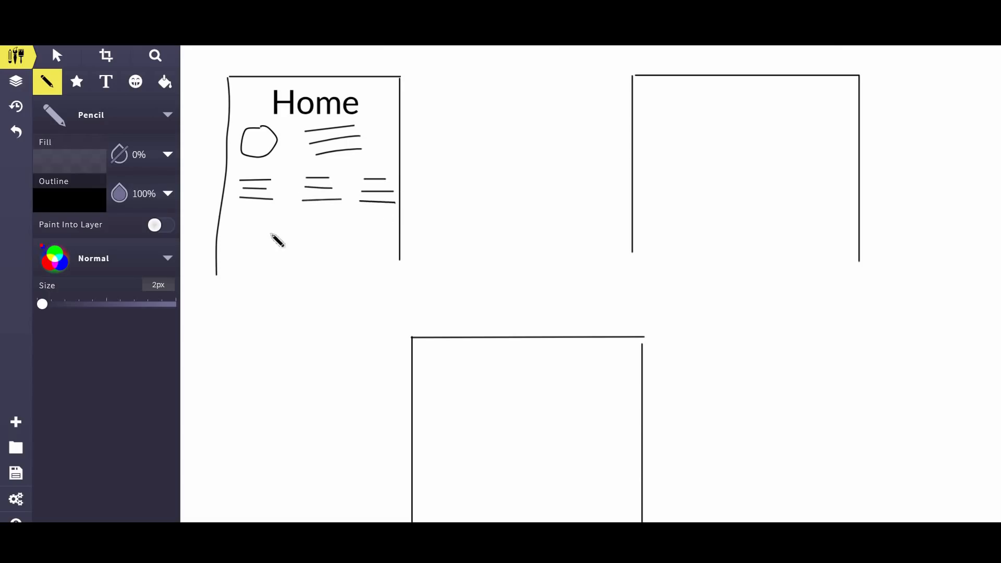
{"action": "mouse_move", "coordinate": [239, 219]}
{"action": "left_mouse_down"}
{"action": "mouse_move", "coordinate": [238, 238]}
{"action": "mouse_move", "coordinate": [297, 225]}
{"action": "mouse_move", "coordinate": [292, 245]}
{"action": "mouse_move", "coordinate": [238, 240]}
{"action": "left_mouse_up"}
{"action": "mouse_move", "coordinate": [340, 222]}
{"action": "left_mouse_down"}
{"action": "mouse_move", "coordinate": [375, 224]}
{"action": "mouse_move", "coordinate": [359, 233]}
{"action": "mouse_move", "coordinate": [376, 232]}
{"action": "left_mouse_up"}
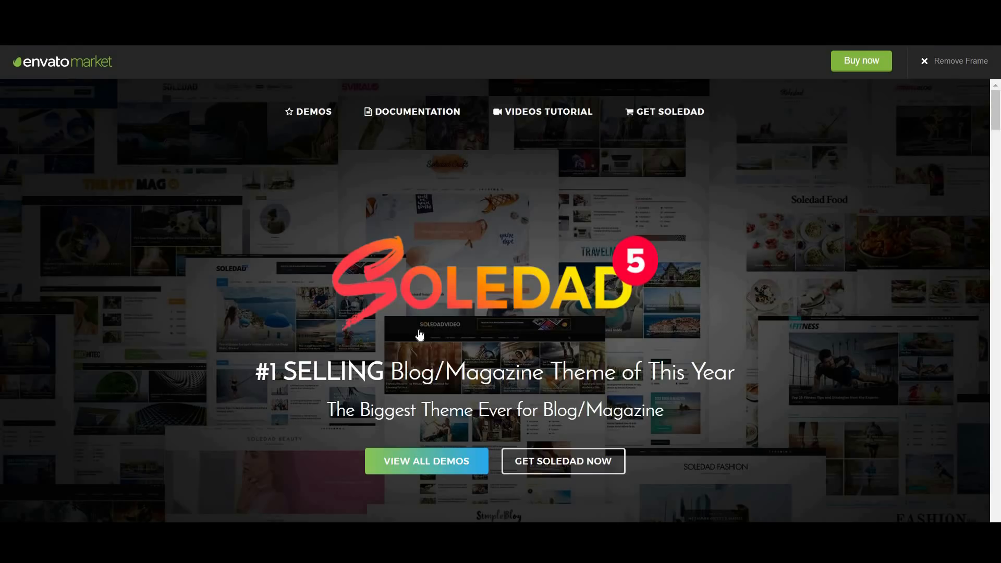
Look through the Soledad demo gallery on Envato Market, open the Soledad Travel demo and view its homepage.
{"action": "scroll", "coordinate": [449, 337], "scroll_direction": "down", "scroll_amount": 5}
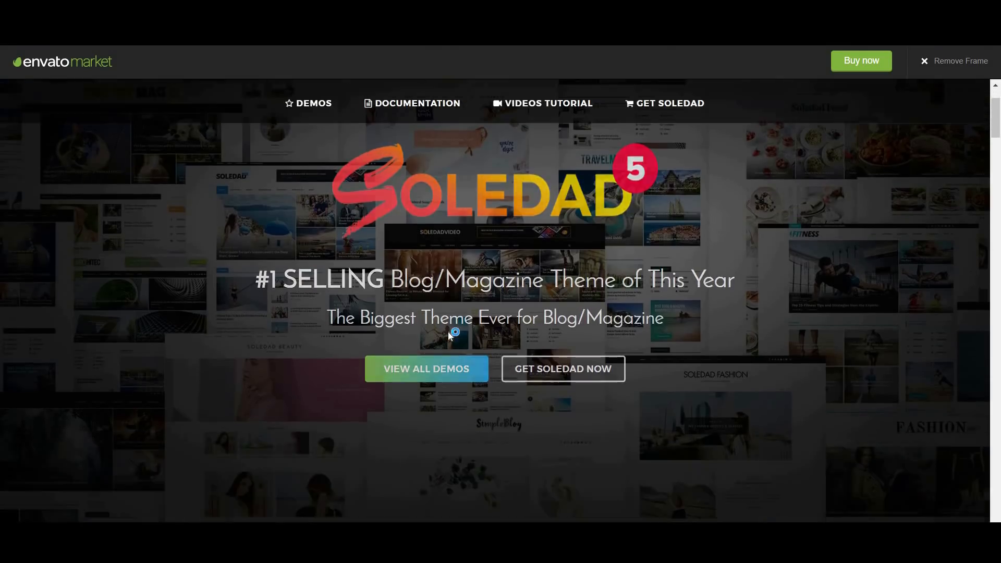
{"action": "scroll", "coordinate": [452, 324], "scroll_direction": "down", "scroll_amount": 10}
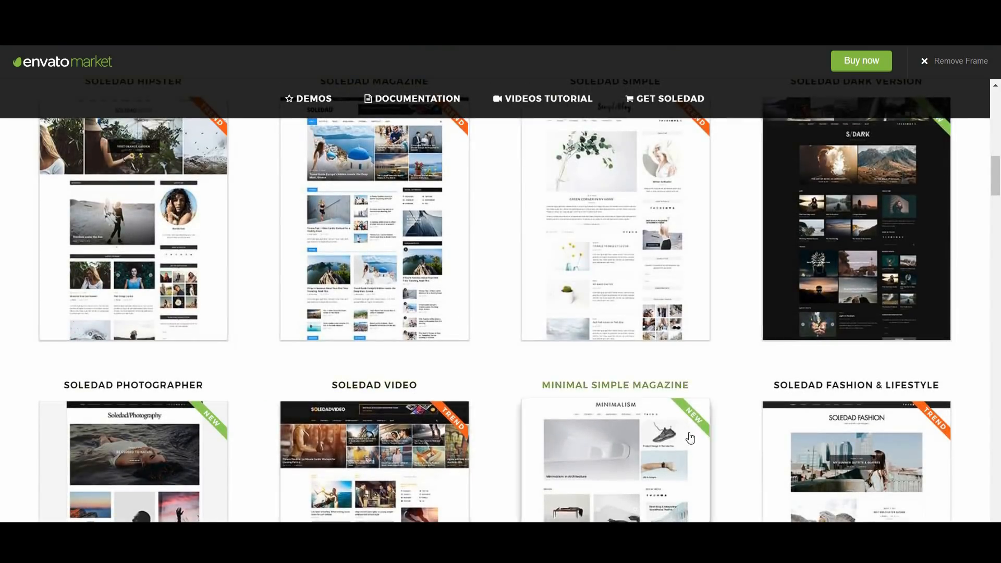
{"action": "scroll", "coordinate": [626, 415], "scroll_direction": "down", "scroll_amount": 9}
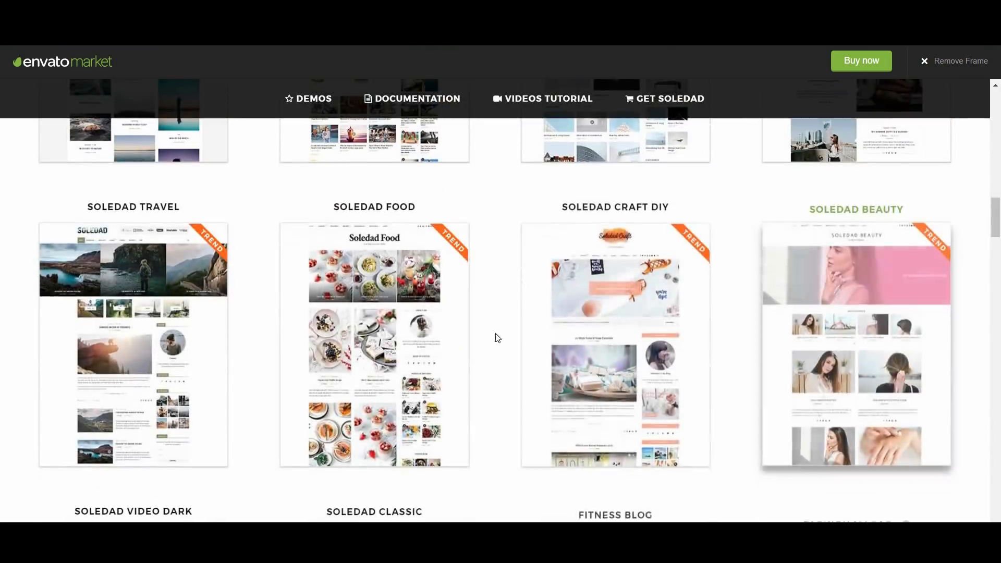
{"action": "left_click", "coordinate": [133, 323]}
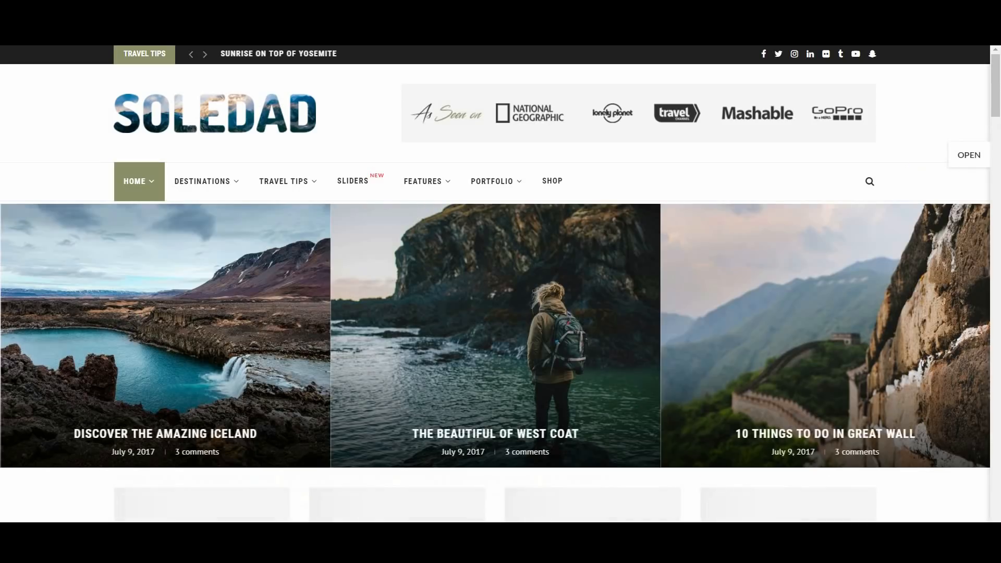
{"action": "scroll", "coordinate": [536, 355], "scroll_direction": "down", "scroll_amount": 2}
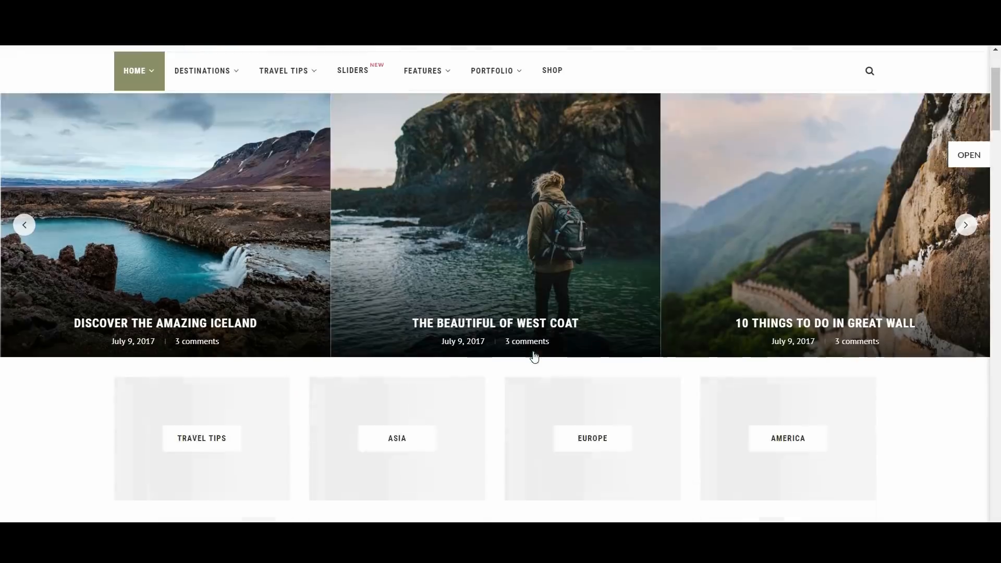
{"action": "scroll", "coordinate": [534, 357], "scroll_direction": "down", "scroll_amount": 4}
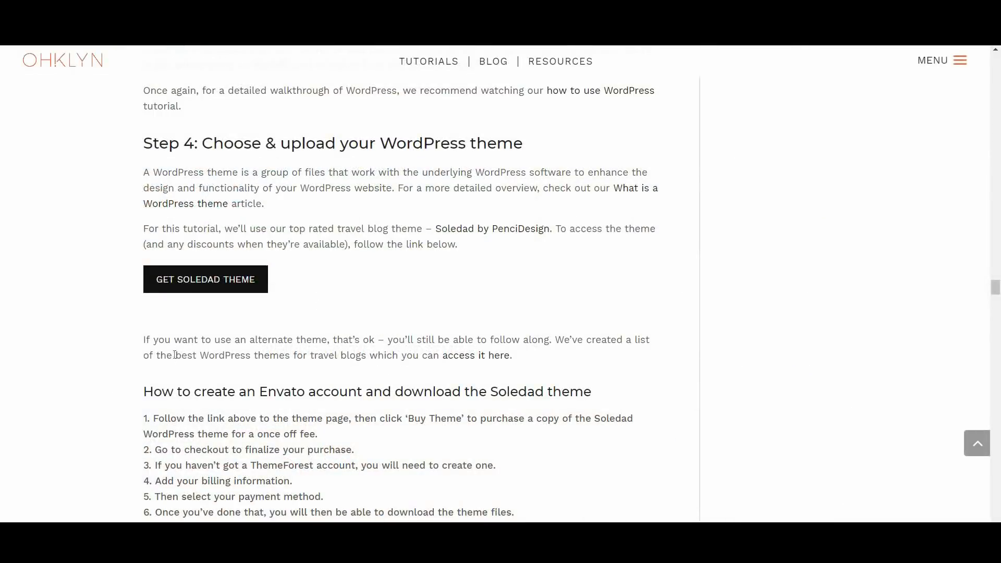
In the tutorial article, highlight "WordPress themes for travel blogs", then open the linked review and examine its list of 20 themes.
{"action": "left_click_drag", "start_coordinate": [200, 357], "coordinate": [369, 357]}
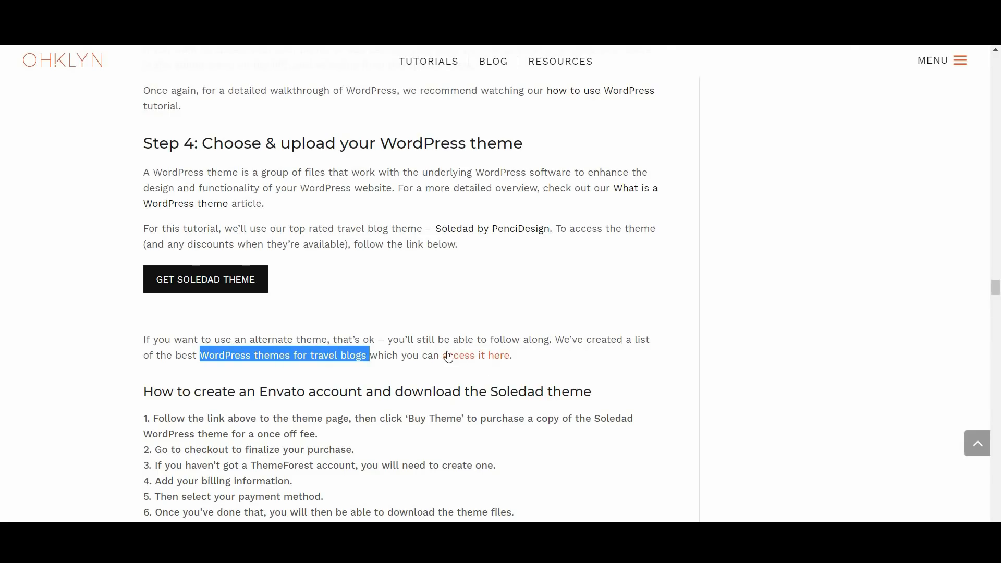
{"action": "left_click", "coordinate": [493, 360]}
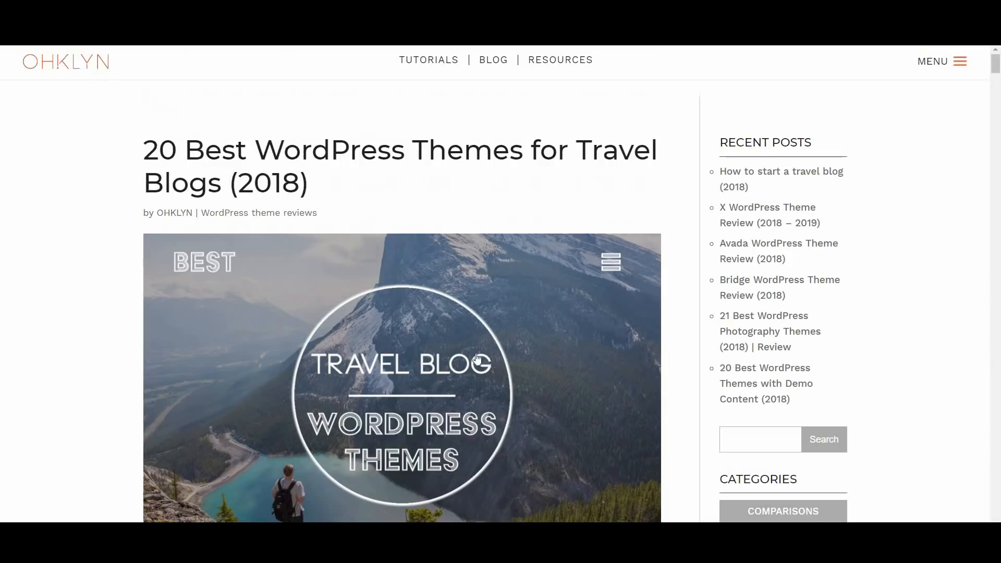
{"action": "scroll", "coordinate": [451, 421], "scroll_direction": "down", "scroll_amount": 12}
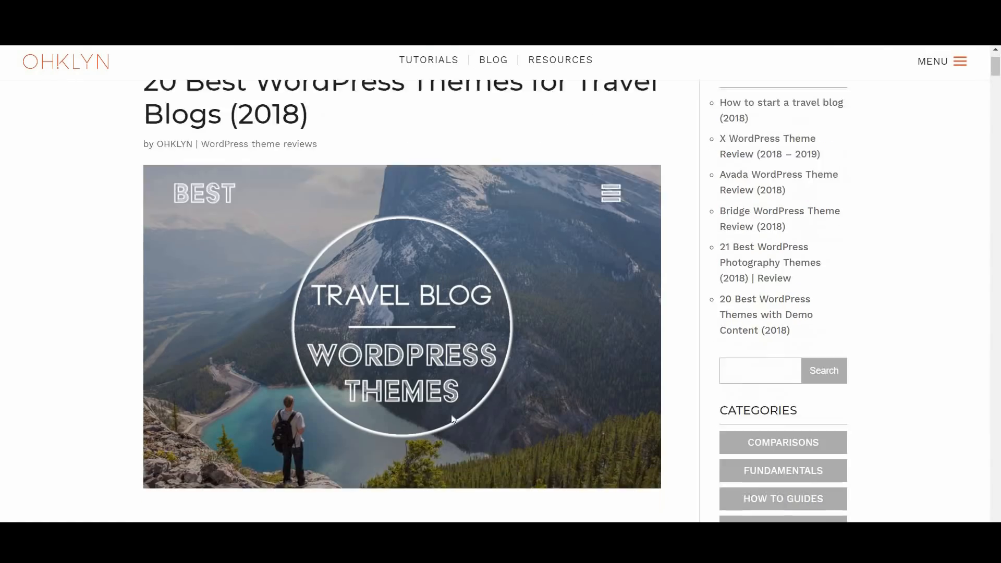
{"action": "scroll", "coordinate": [461, 404], "scroll_direction": "down", "scroll_amount": 7}
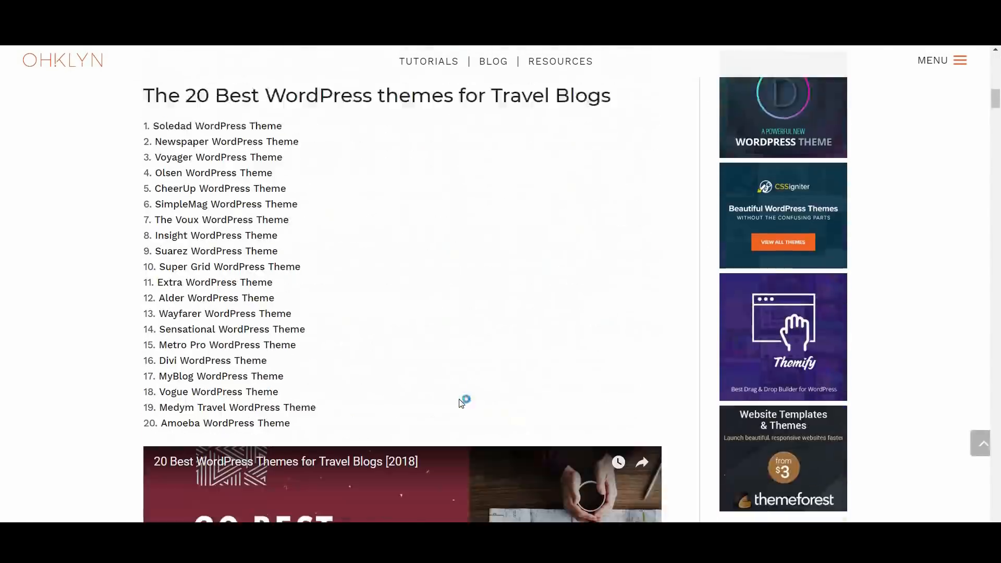
{"action": "scroll", "coordinate": [456, 348], "scroll_direction": "up", "scroll_amount": 1}
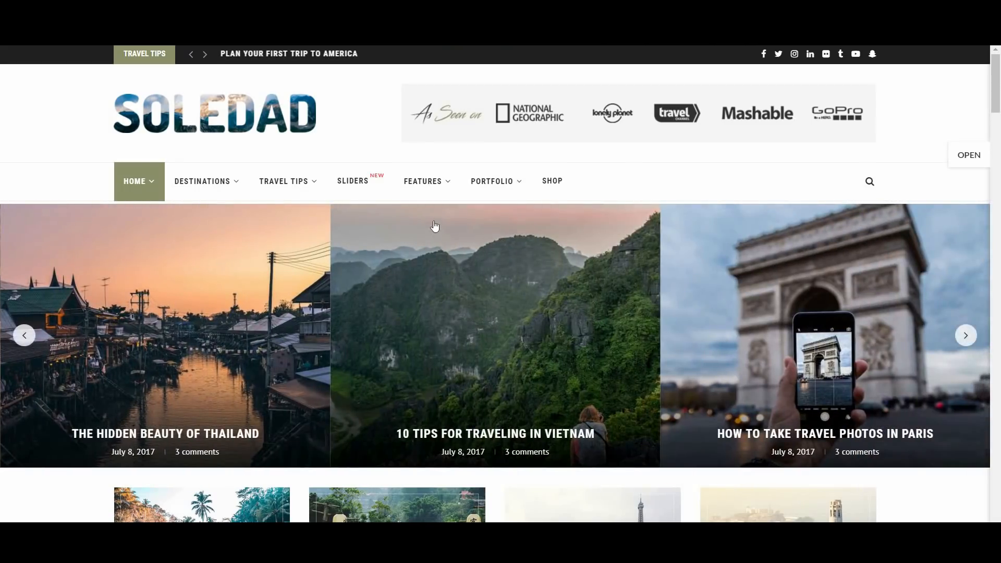
Preview the Soledad travel demo with Header Style 4 (centered) and then Header Style 9.
{"action": "mouse_move", "coordinate": [432, 187]}
{"action": "mouse_move", "coordinate": [438, 219]}
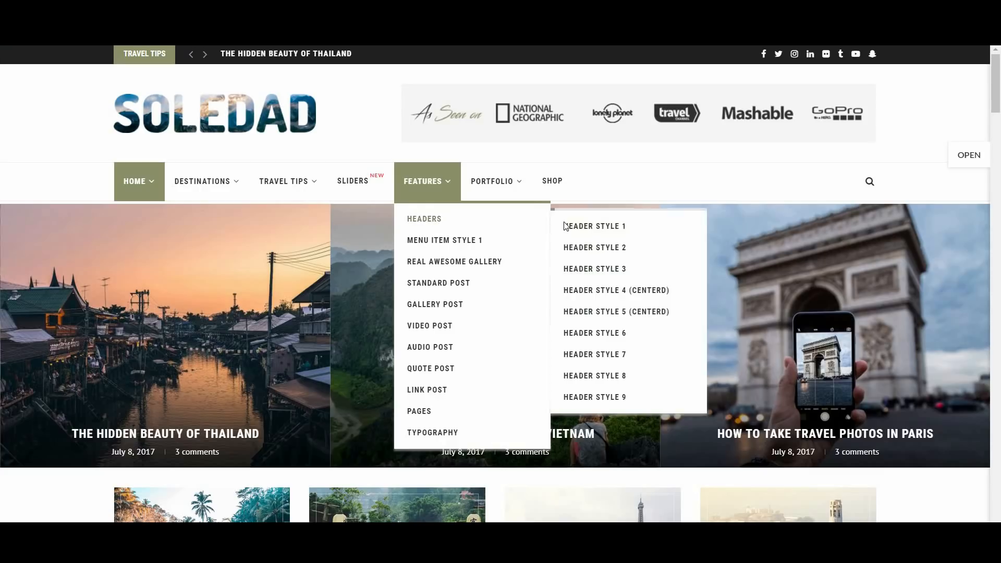
{"action": "left_click", "coordinate": [623, 290]}
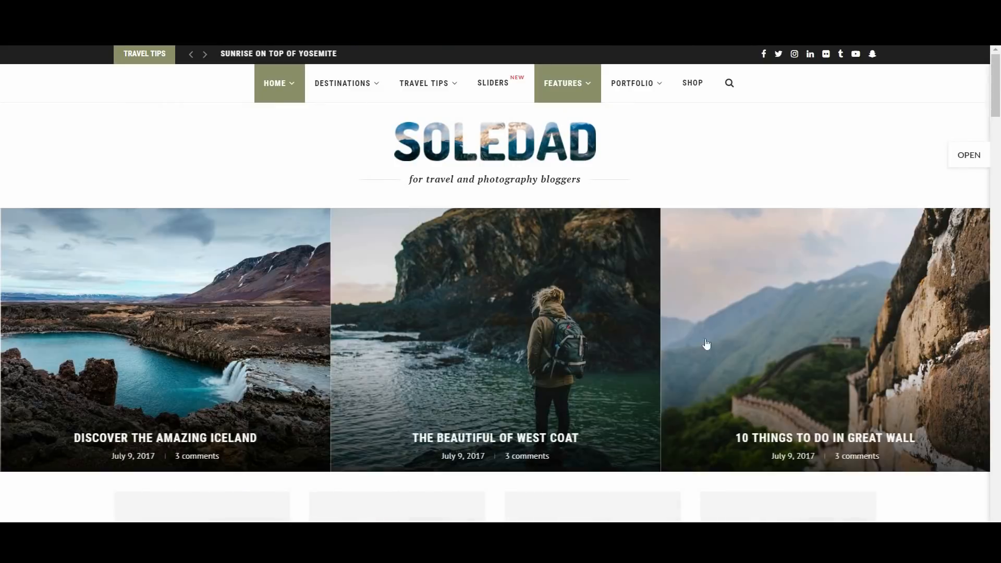
{"action": "mouse_move", "coordinate": [589, 98]}
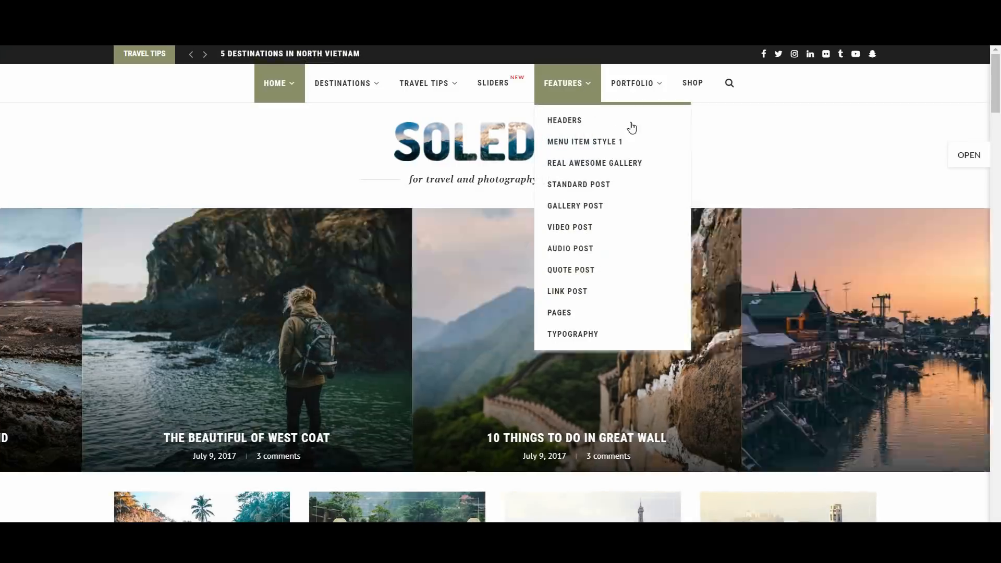
{"action": "mouse_move", "coordinate": [631, 126]}
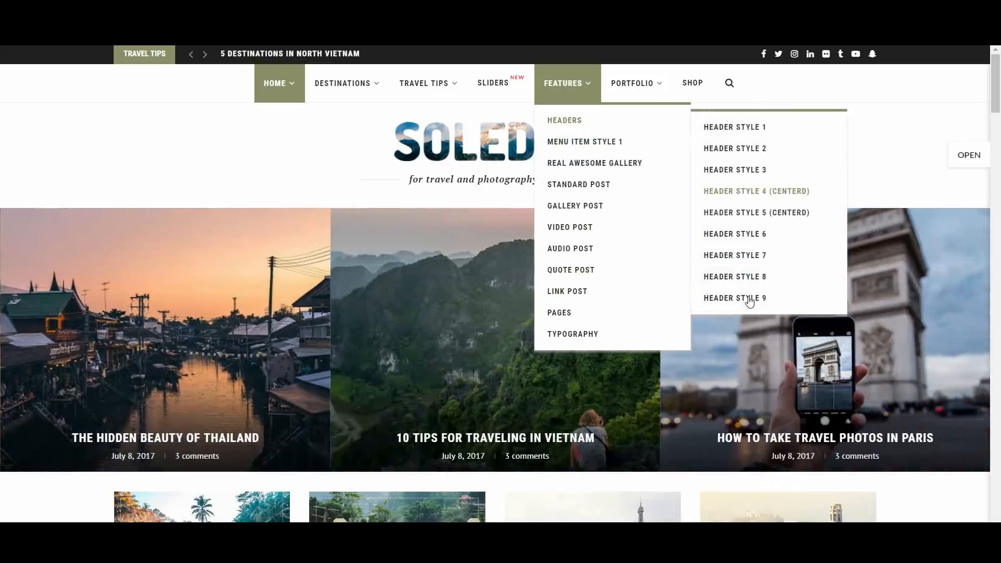
{"action": "left_click", "coordinate": [748, 304]}
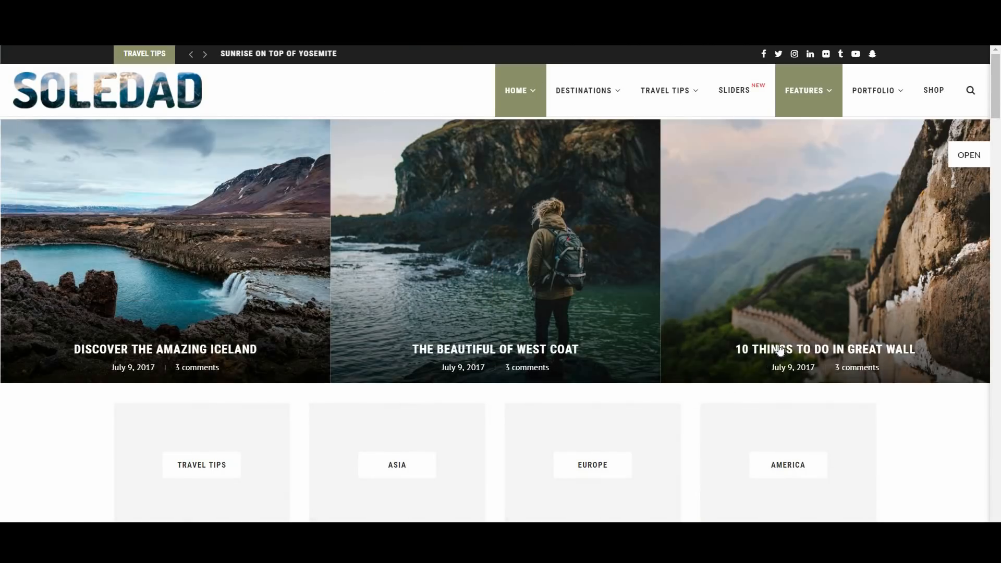
Open the demo's About Me and Contact Me sample pages in turn and examine the contact page's details and form.
{"action": "mouse_move", "coordinate": [824, 97]}
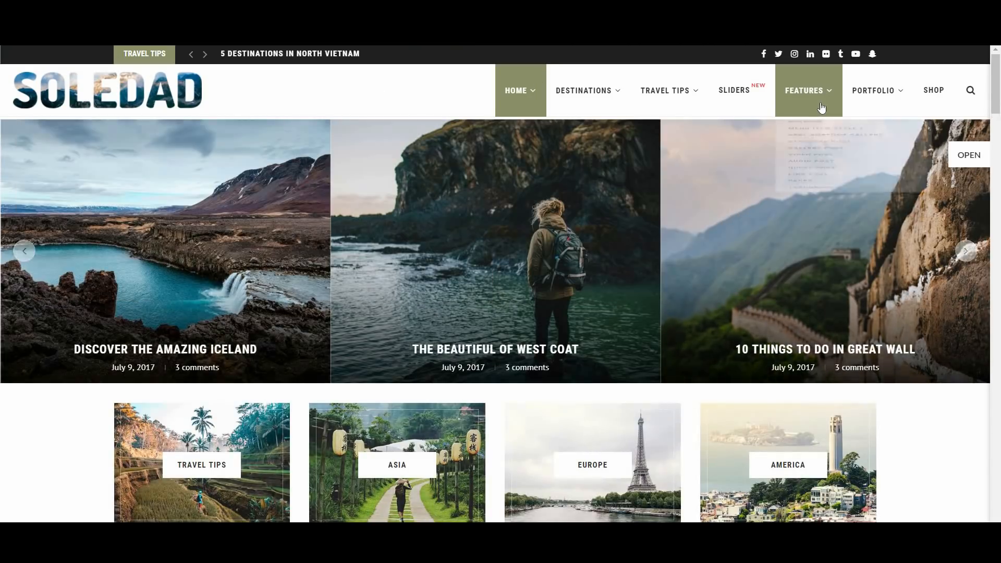
{"action": "mouse_move", "coordinate": [828, 326]}
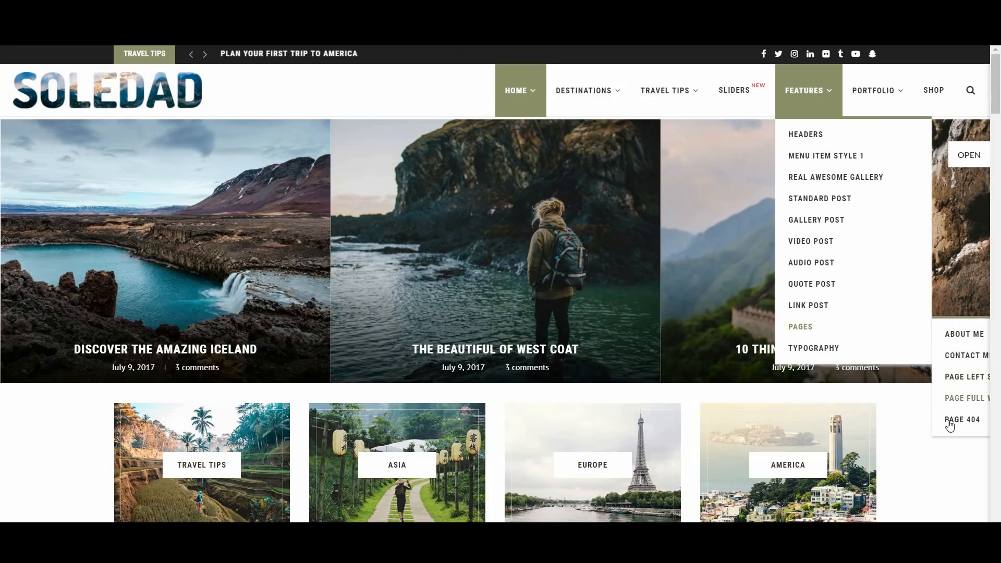
{"action": "left_click", "coordinate": [960, 335]}
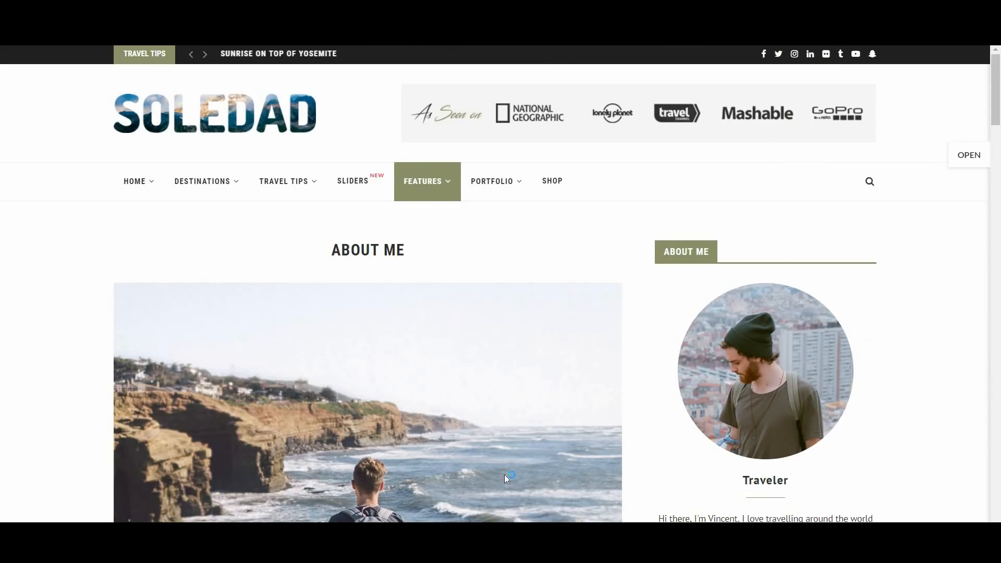
{"action": "mouse_move", "coordinate": [425, 214]}
{"action": "mouse_move", "coordinate": [487, 411]}
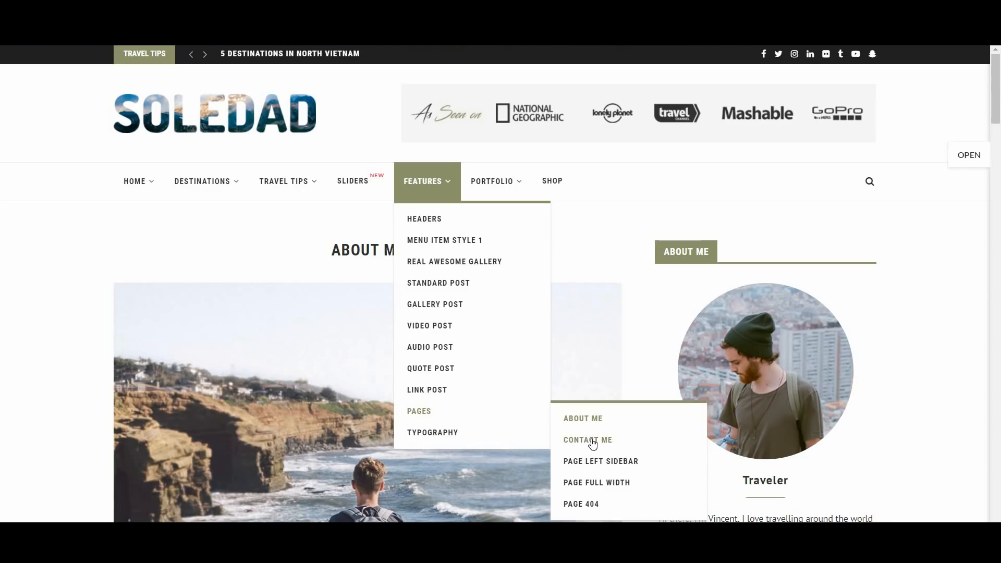
{"action": "left_click", "coordinate": [592, 443]}
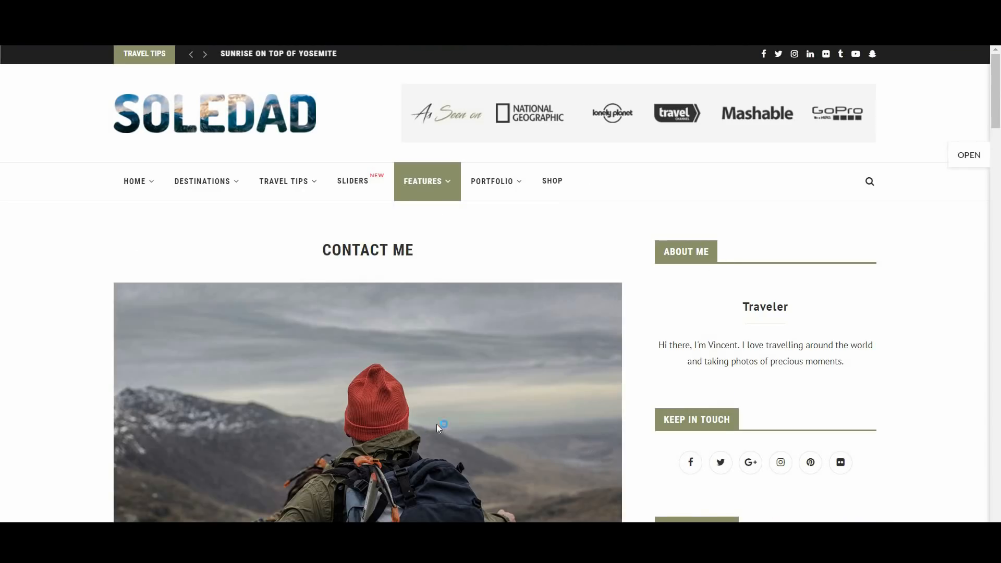
{"action": "scroll", "coordinate": [449, 422], "scroll_direction": "down", "scroll_amount": 7}
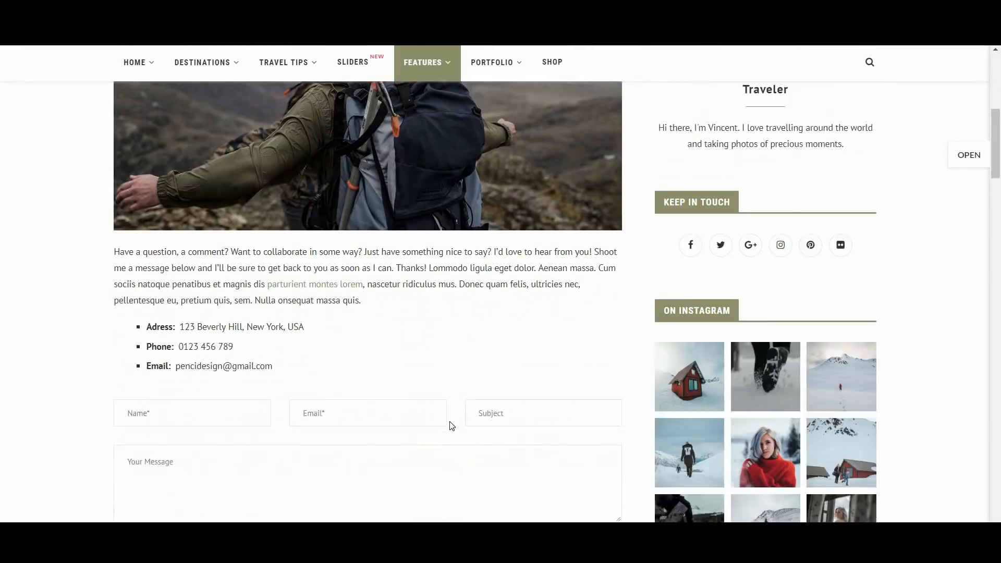
{"action": "scroll", "coordinate": [452, 426], "scroll_direction": "up", "scroll_amount": 7}
Preview the demo homepage in the Masonry Layout and examine its category boxes and post arrangement.
{"action": "mouse_move", "coordinate": [152, 184]}
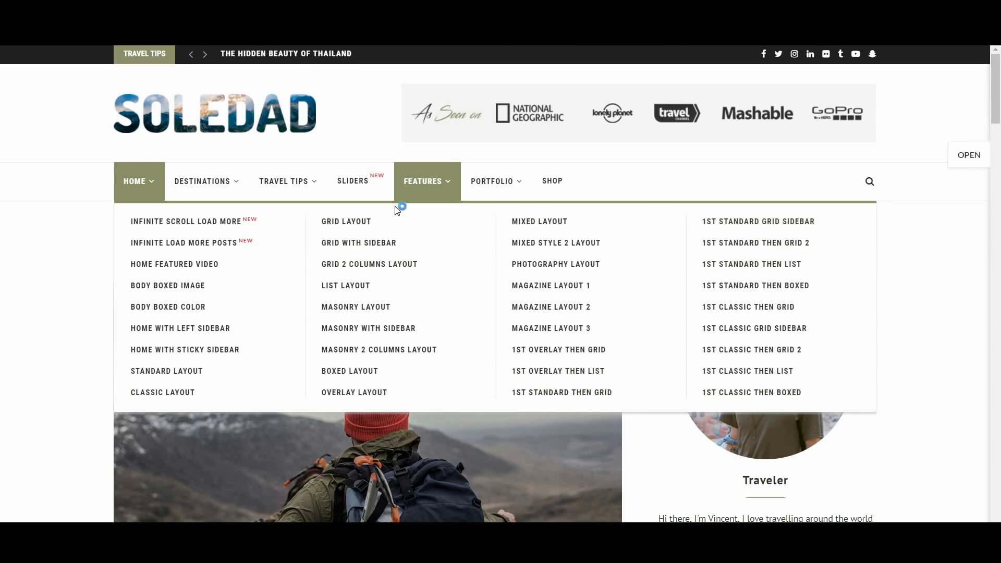
{"action": "left_click", "coordinate": [365, 307]}
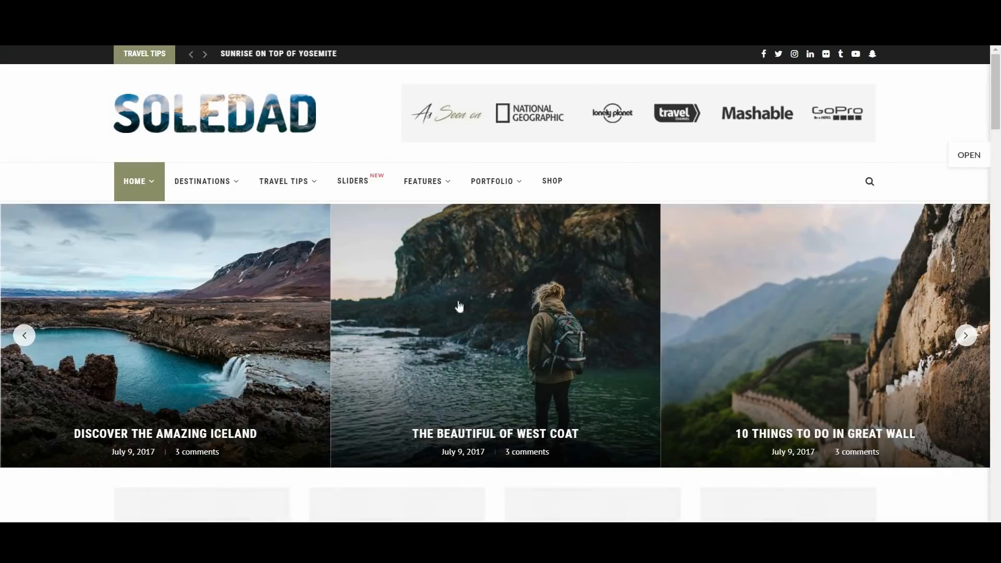
{"action": "scroll", "coordinate": [459, 307], "scroll_direction": "down", "scroll_amount": 8}
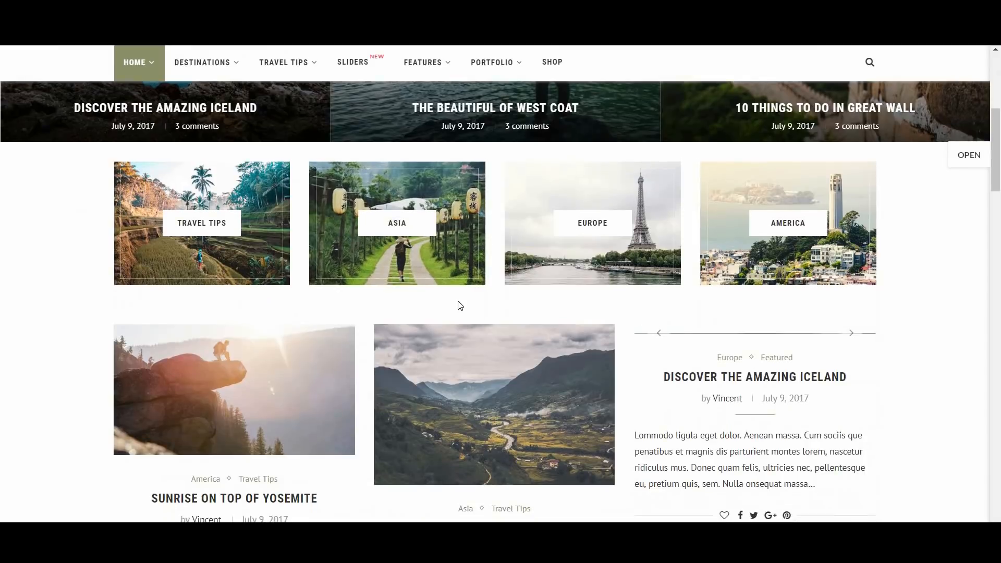
Examine the masonry post grid down to its pagination and back up to the category boxes.
{"action": "scroll", "coordinate": [458, 305], "scroll_direction": "down", "scroll_amount": 5}
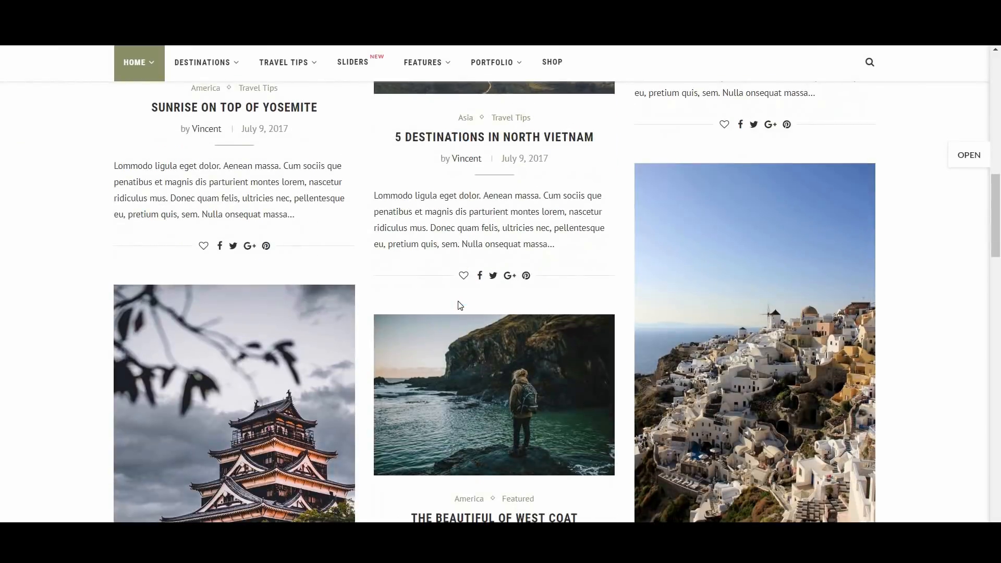
{"action": "scroll", "coordinate": [460, 305], "scroll_direction": "down", "scroll_amount": 7}
{"action": "scroll", "coordinate": [459, 304], "scroll_direction": "down", "scroll_amount": 7}
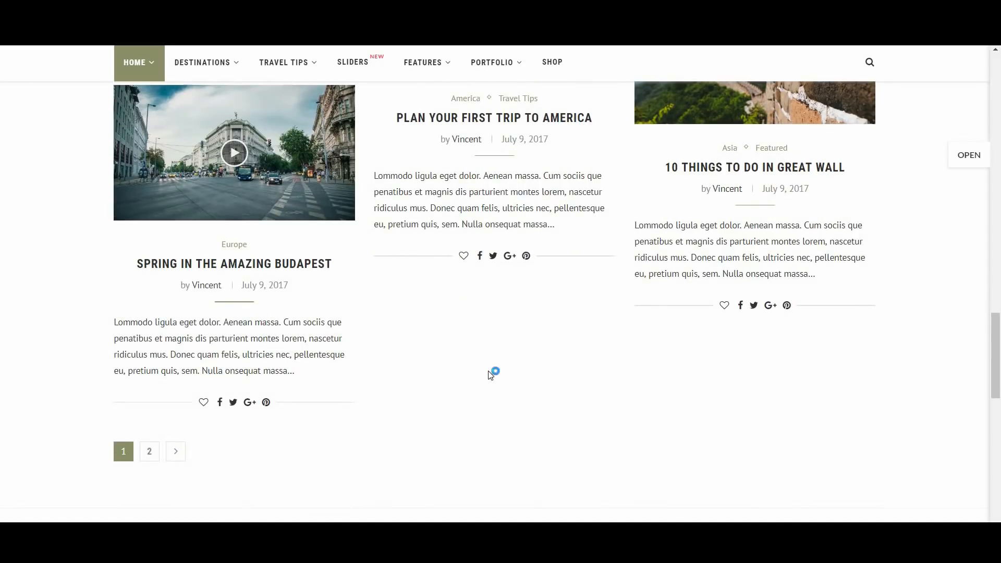
{"action": "scroll", "coordinate": [505, 397], "scroll_direction": "up", "scroll_amount": 1}
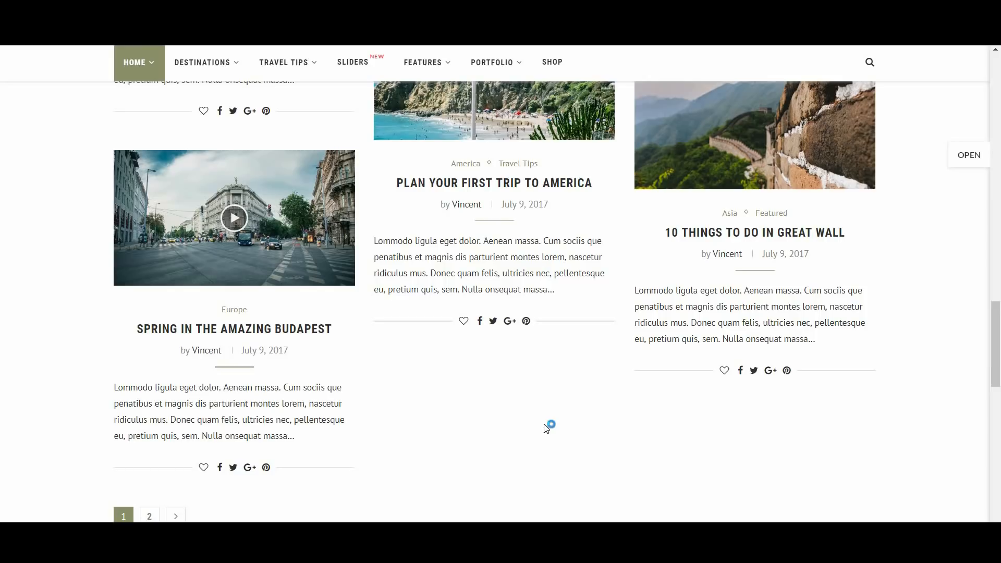
{"action": "scroll", "coordinate": [545, 428], "scroll_direction": "up", "scroll_amount": 3}
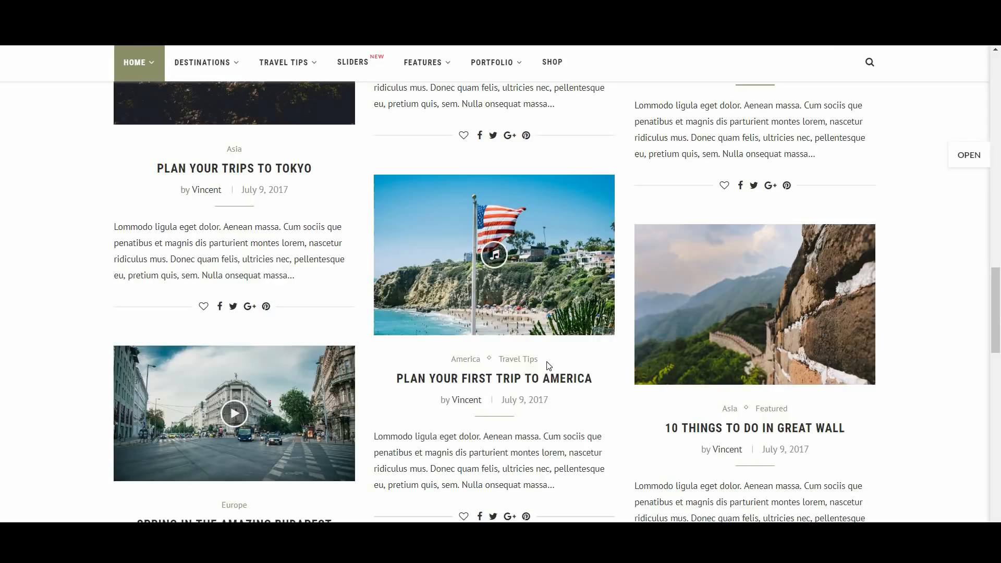
{"action": "scroll", "coordinate": [376, 371], "scroll_direction": "up", "scroll_amount": 1}
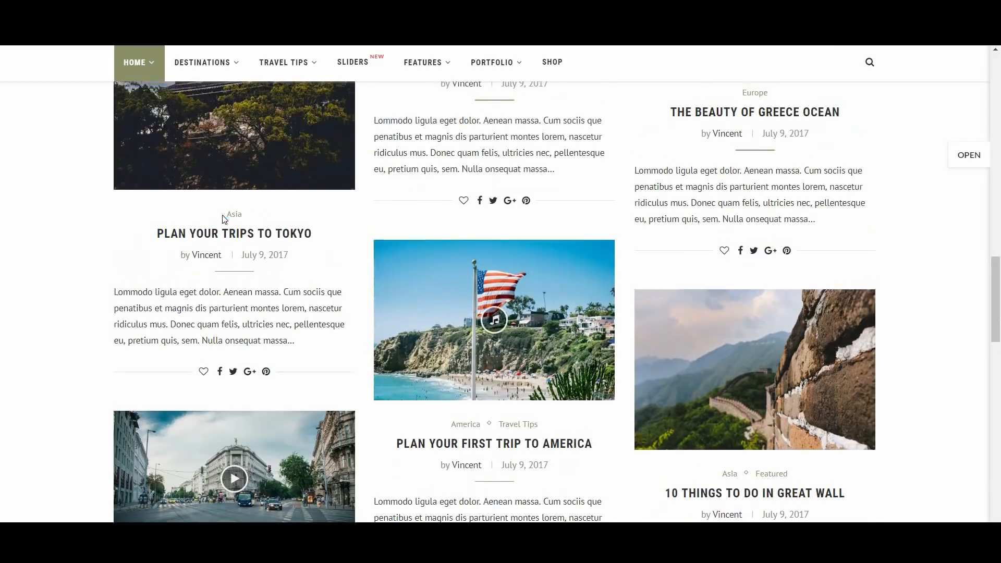
{"action": "scroll", "coordinate": [347, 226], "scroll_direction": "up", "scroll_amount": 4}
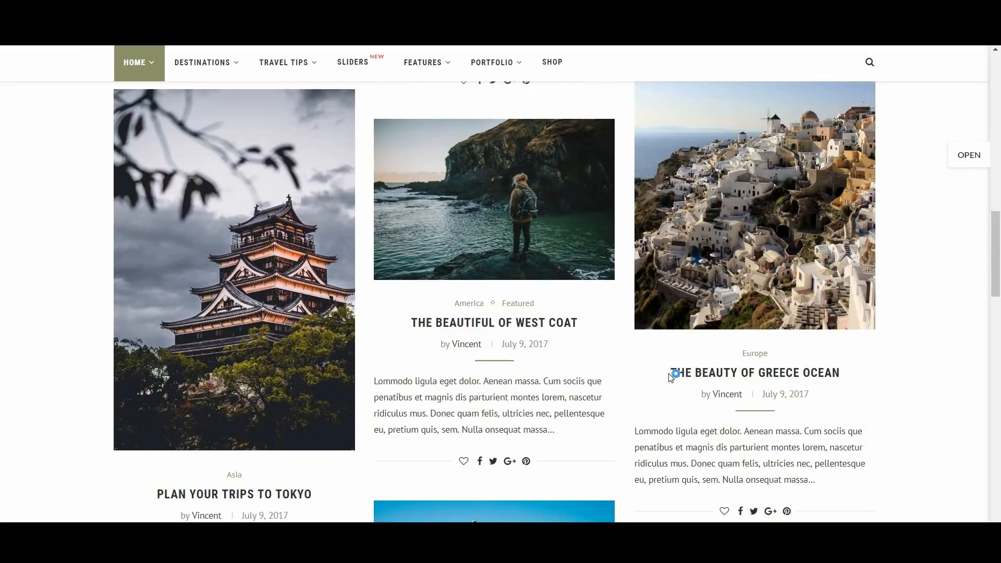
{"action": "scroll", "coordinate": [671, 375], "scroll_direction": "up", "scroll_amount": 4}
{"action": "scroll", "coordinate": [640, 332], "scroll_direction": "up", "scroll_amount": 2}
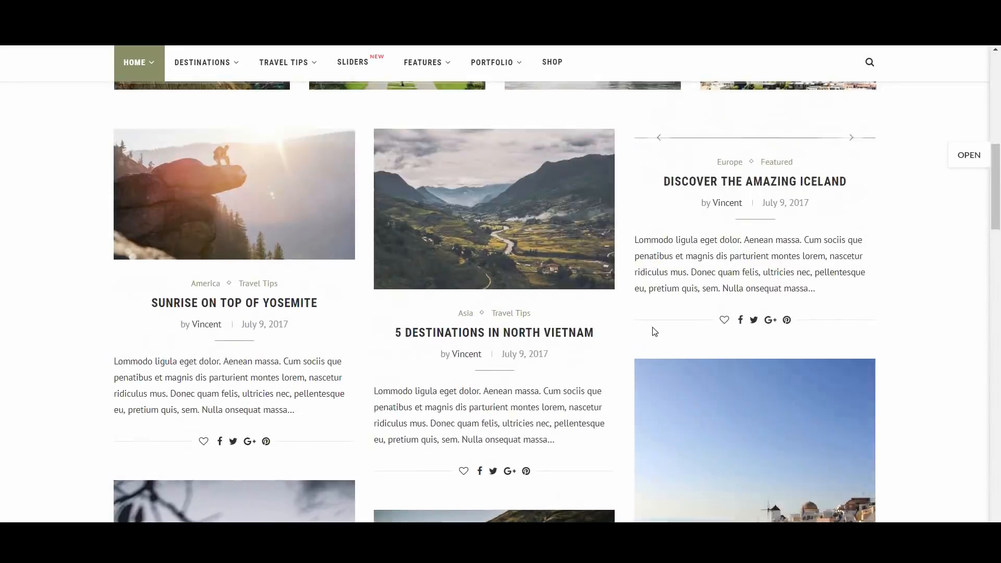
{"action": "scroll", "coordinate": [653, 331], "scroll_direction": "up", "scroll_amount": 2}
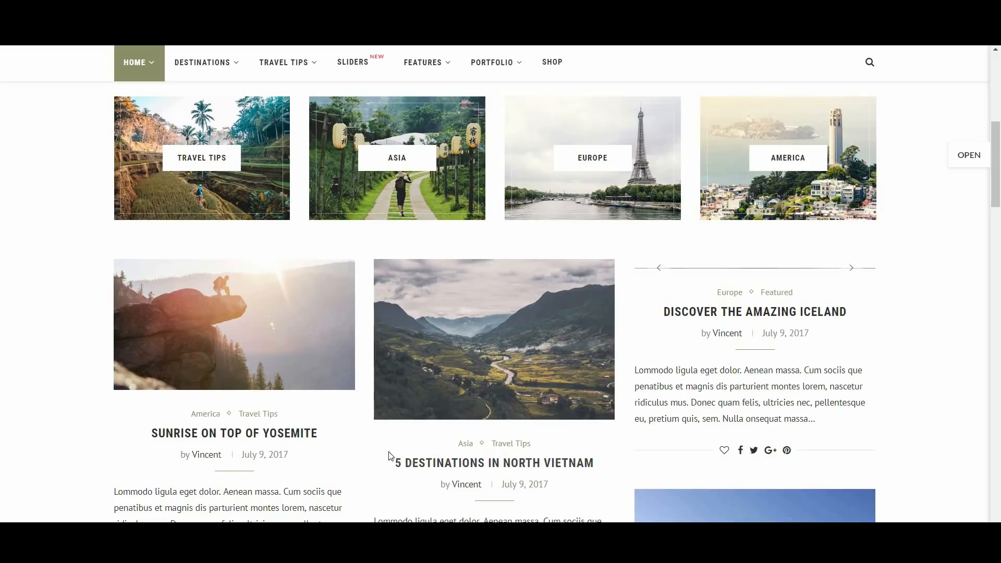
{"action": "scroll", "coordinate": [371, 446], "scroll_direction": "up", "scroll_amount": 2}
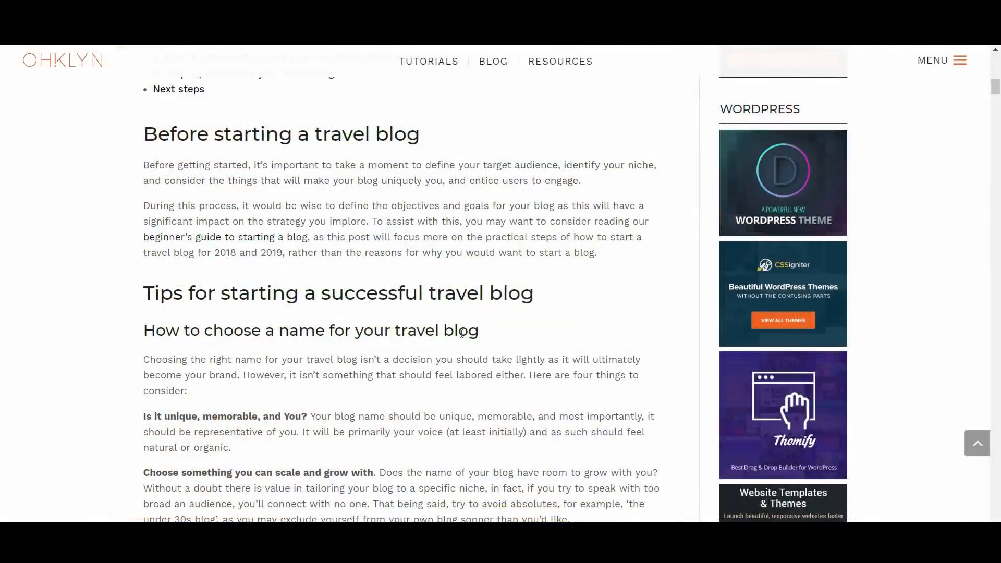
Switch to the travel blog tutorial article and read through its preparation and UX design sections to the keyword research advice.
{"action": "scroll", "coordinate": [365, 361], "scroll_direction": "down", "scroll_amount": 15}
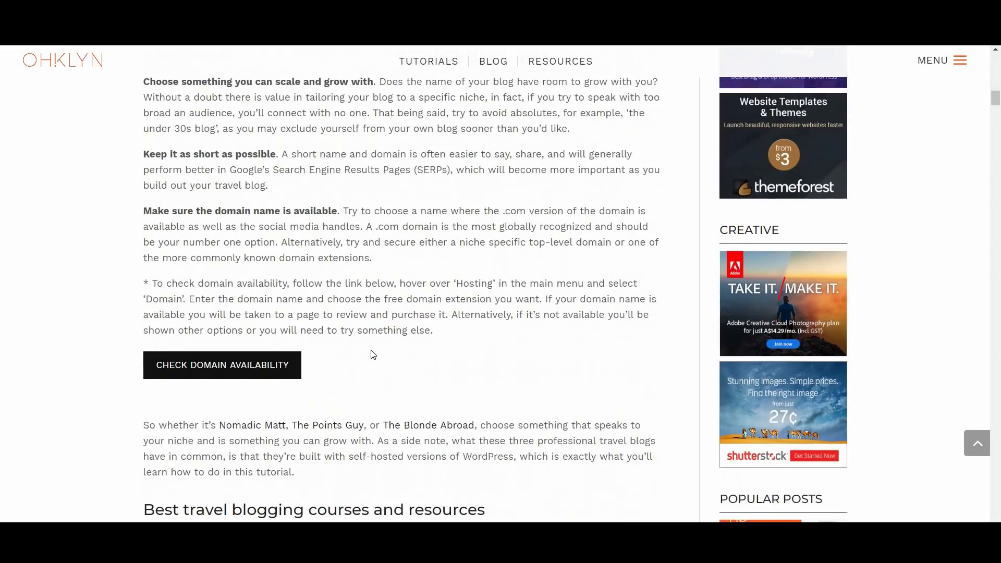
{"action": "scroll", "coordinate": [373, 354], "scroll_direction": "down", "scroll_amount": 10}
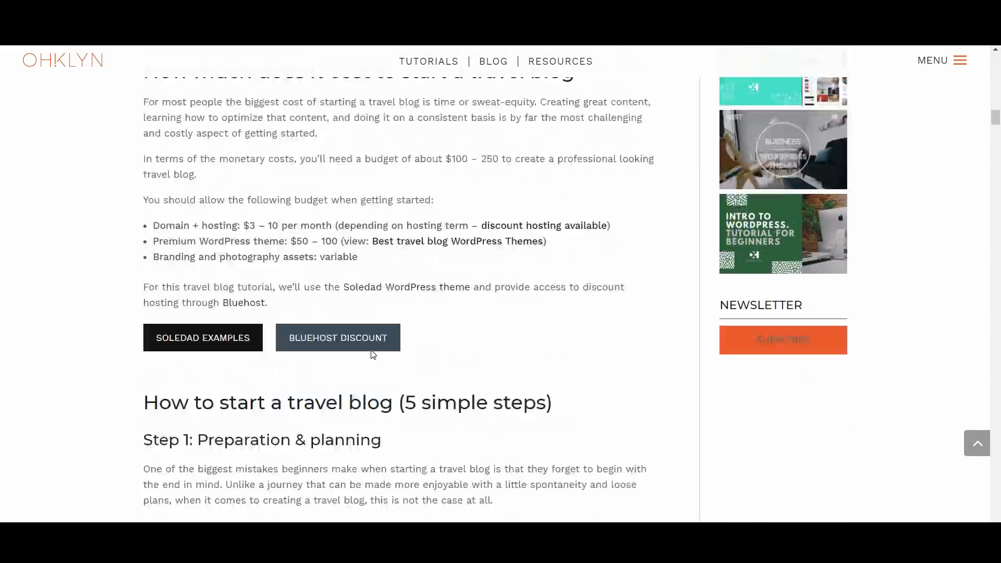
{"action": "scroll", "coordinate": [374, 355], "scroll_direction": "down", "scroll_amount": 6}
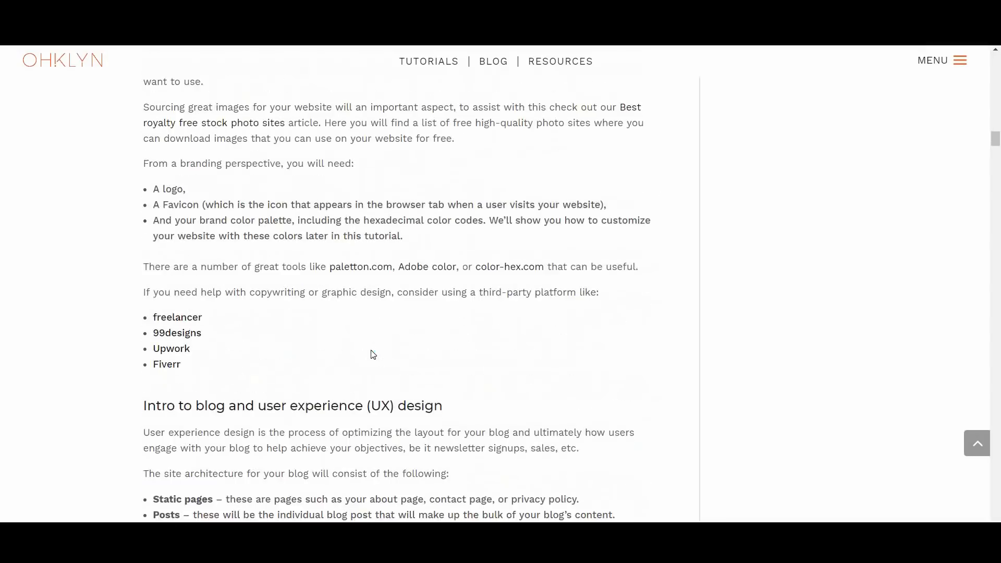
{"action": "scroll", "coordinate": [373, 354], "scroll_direction": "down", "scroll_amount": 5}
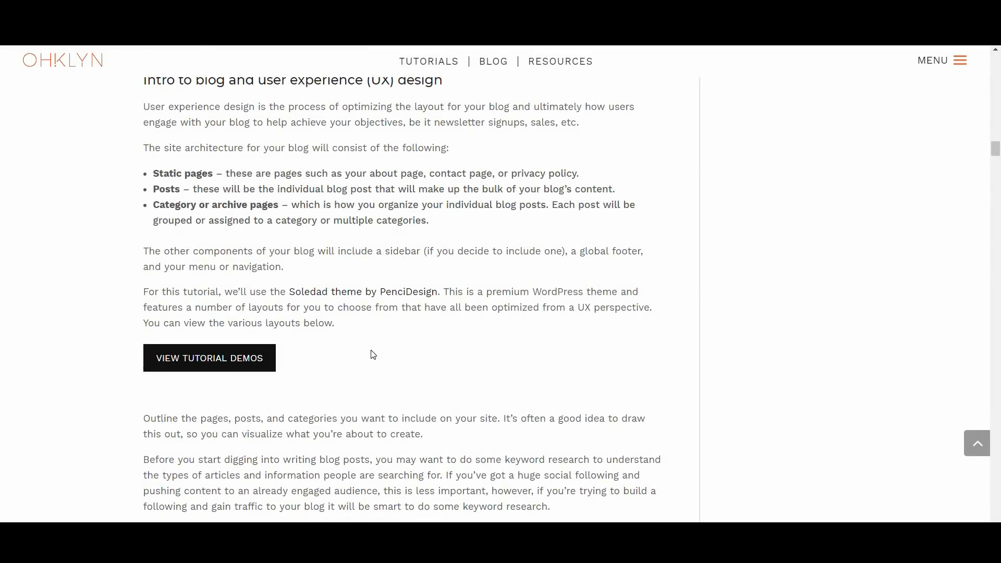
{"action": "scroll", "coordinate": [372, 350], "scroll_direction": "down", "scroll_amount": 3}
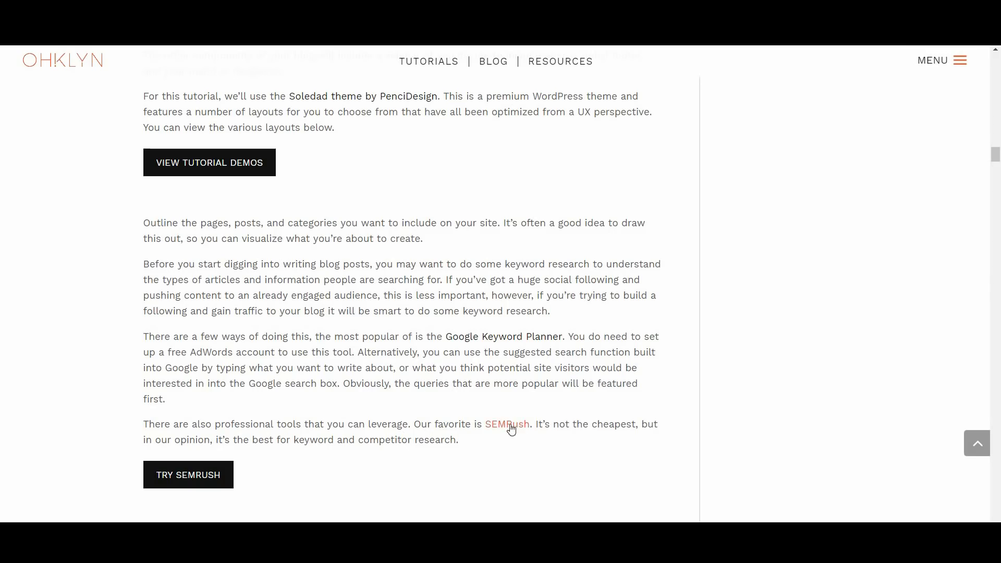
Open SEMrush from the article's keyword research section and examine its homepage and SEO feature overview.
{"action": "left_click", "coordinate": [204, 479]}
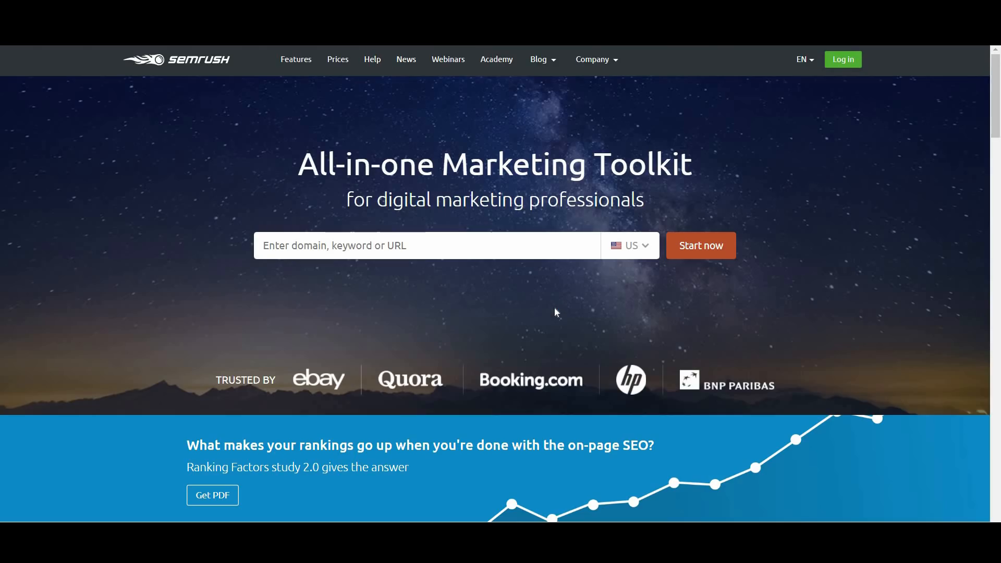
{"action": "scroll", "coordinate": [554, 309], "scroll_direction": "down", "scroll_amount": 5}
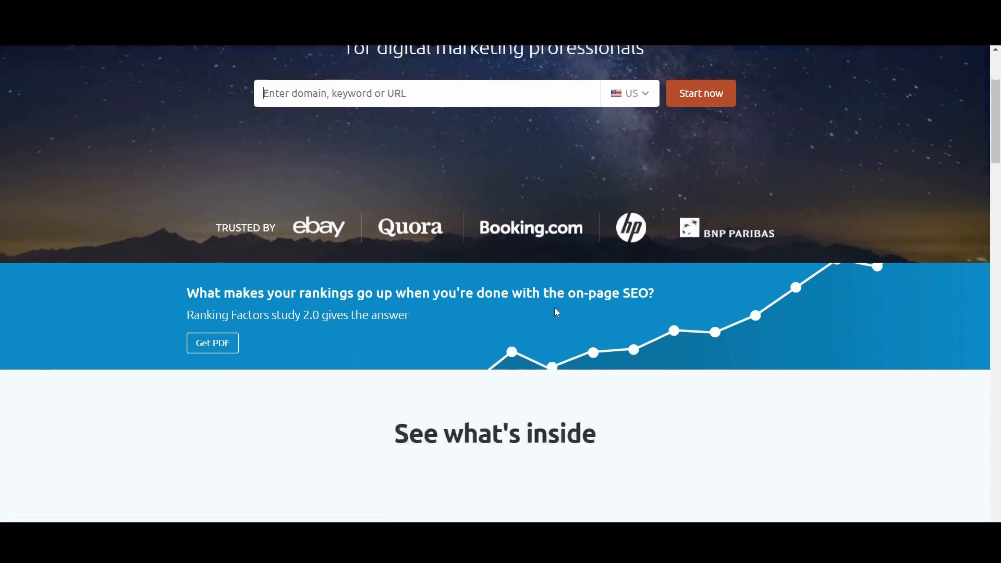
{"action": "scroll", "coordinate": [557, 312], "scroll_direction": "down", "scroll_amount": 7}
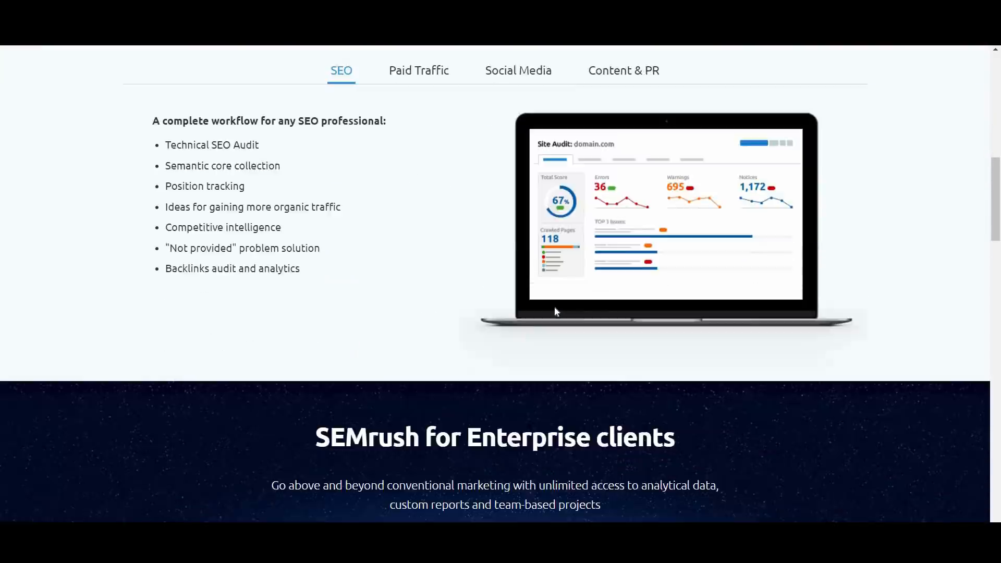
{"action": "scroll", "coordinate": [555, 311], "scroll_direction": "down", "scroll_amount": 6}
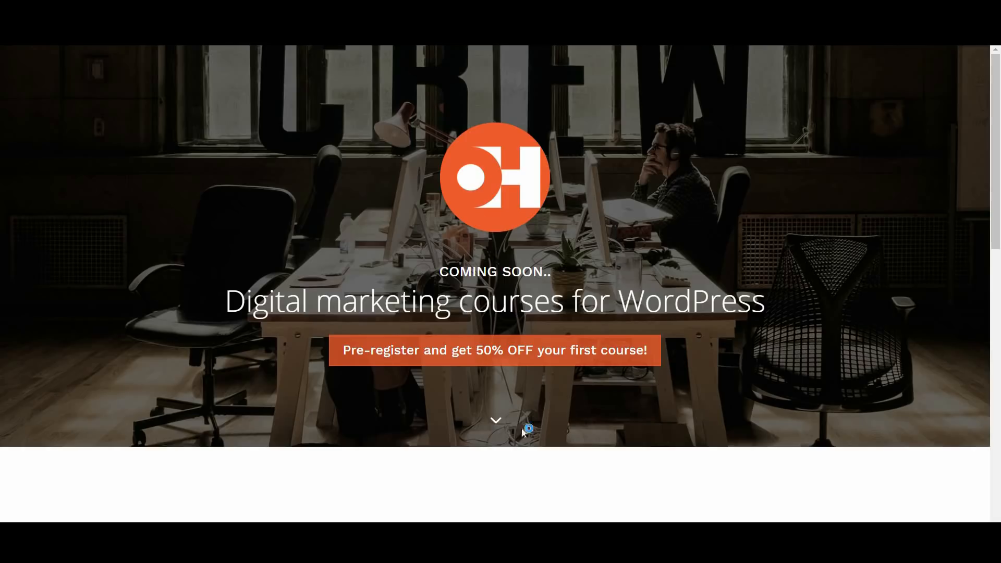
View the OHKLYN digital marketing courses page, then browse the featured tutorials on the OHKLYN YouTube channel.
{"action": "left_click", "coordinate": [496, 421]}
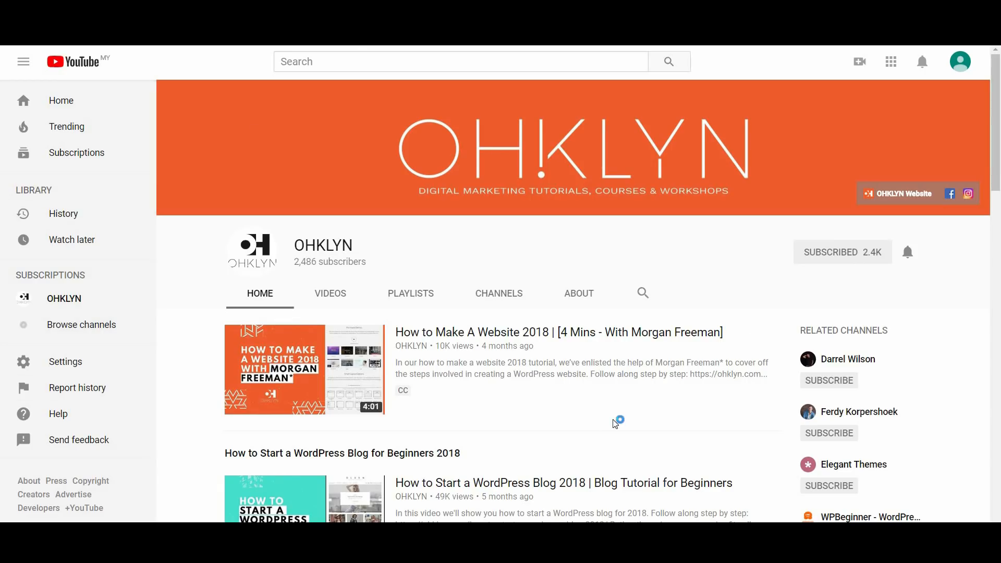
{"action": "scroll", "coordinate": [598, 441], "scroll_direction": "down", "scroll_amount": 2}
{"action": "scroll", "coordinate": [597, 442], "scroll_direction": "down", "scroll_amount": 10}
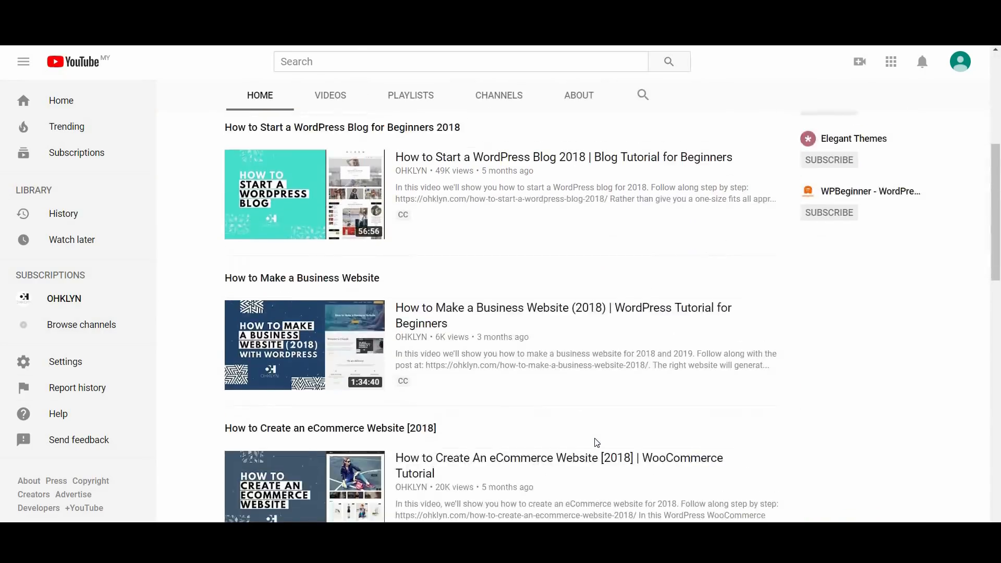
{"action": "scroll", "coordinate": [597, 442], "scroll_direction": "up", "scroll_amount": 10}
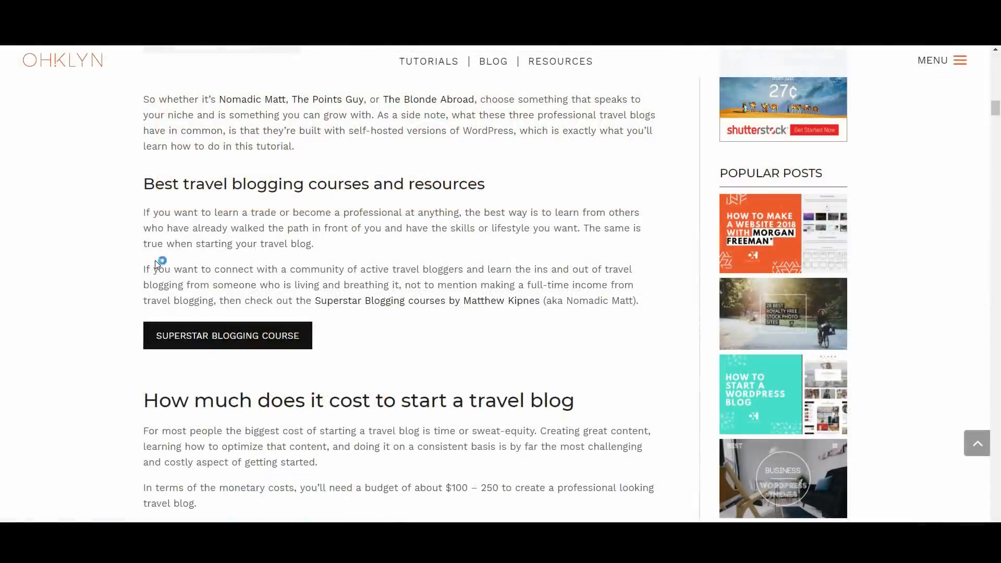
Open the Superstar Blogging course from the tutorial article and examine its introduction and course information.
{"action": "left_click", "coordinate": [247, 339]}
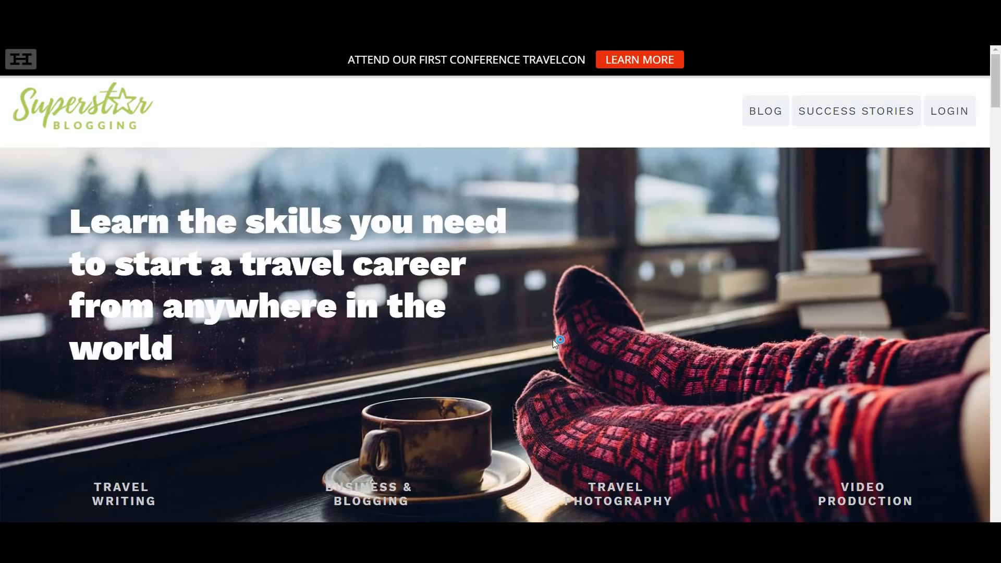
{"action": "scroll", "coordinate": [553, 339], "scroll_direction": "down", "scroll_amount": 6}
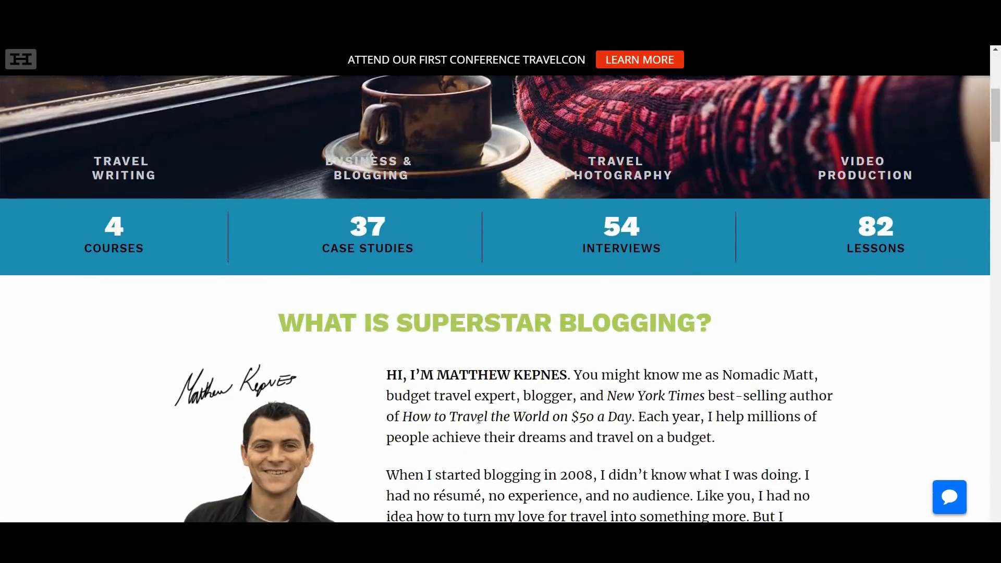
{"action": "scroll", "coordinate": [479, 419], "scroll_direction": "down", "scroll_amount": 5}
{"action": "scroll", "coordinate": [478, 417], "scroll_direction": "down", "scroll_amount": 6}
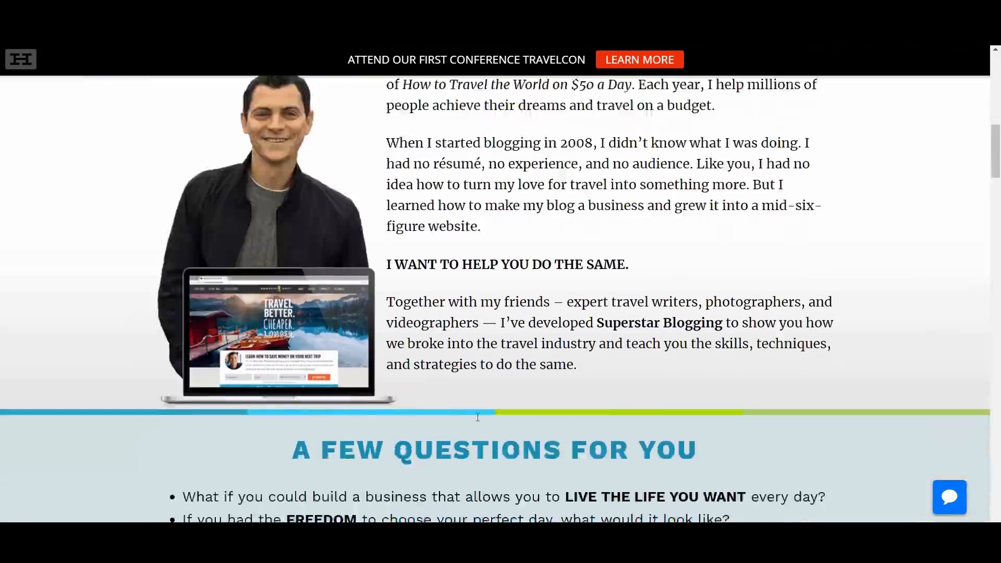
{"action": "scroll", "coordinate": [478, 417], "scroll_direction": "down", "scroll_amount": 7}
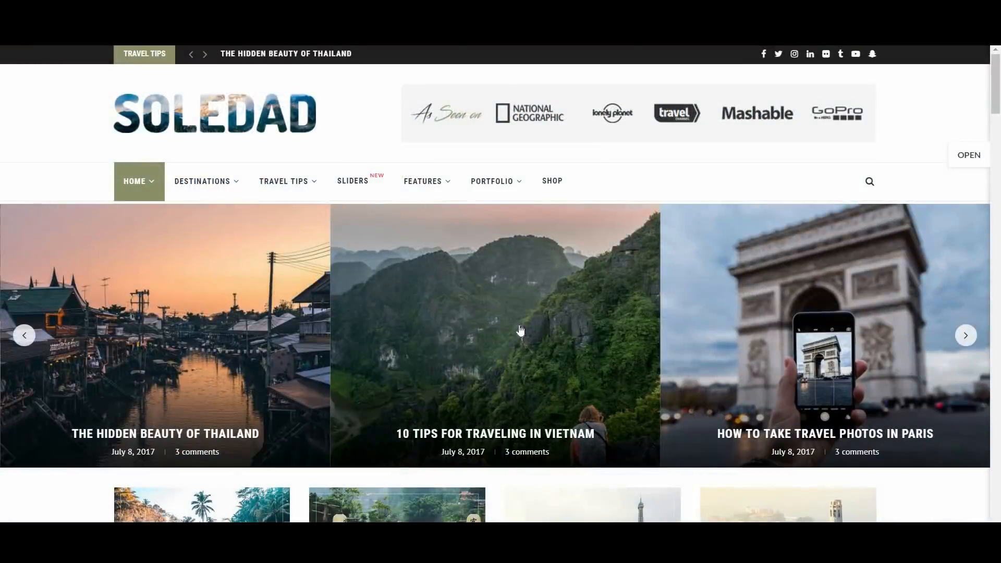
Examine the Soledad travel demo homepage with its sidebar, from the featured slider through the post list and sidebar widgets.
{"action": "scroll", "coordinate": [519, 330], "scroll_direction": "down", "scroll_amount": 10}
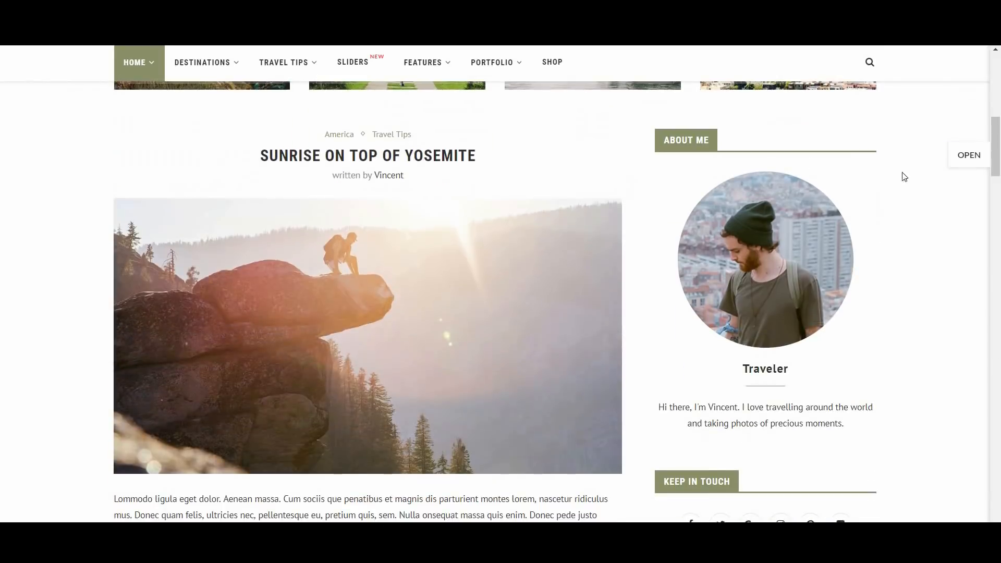
{"action": "scroll", "coordinate": [830, 403], "scroll_direction": "down", "scroll_amount": 8}
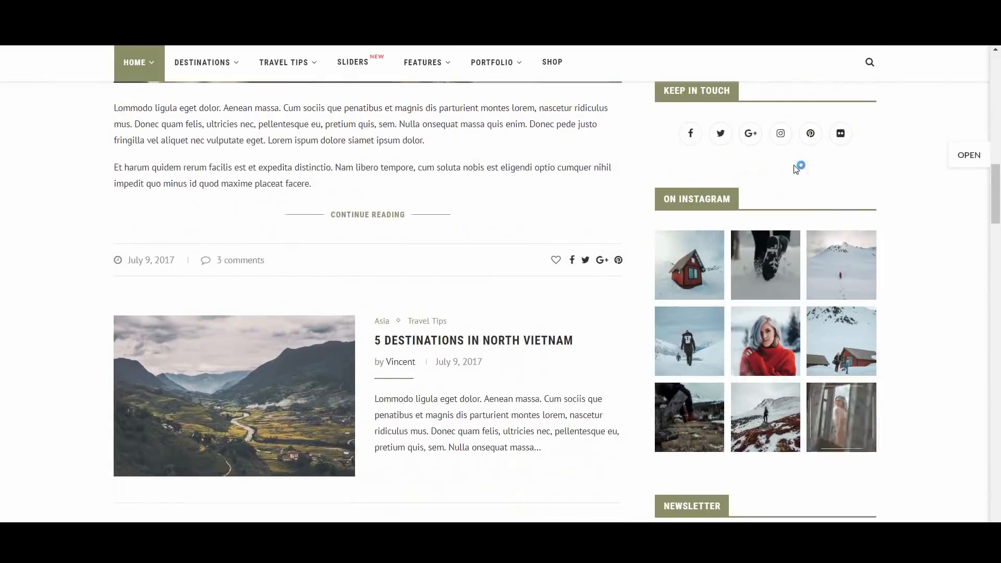
{"action": "scroll", "coordinate": [902, 427], "scroll_direction": "down", "scroll_amount": 6}
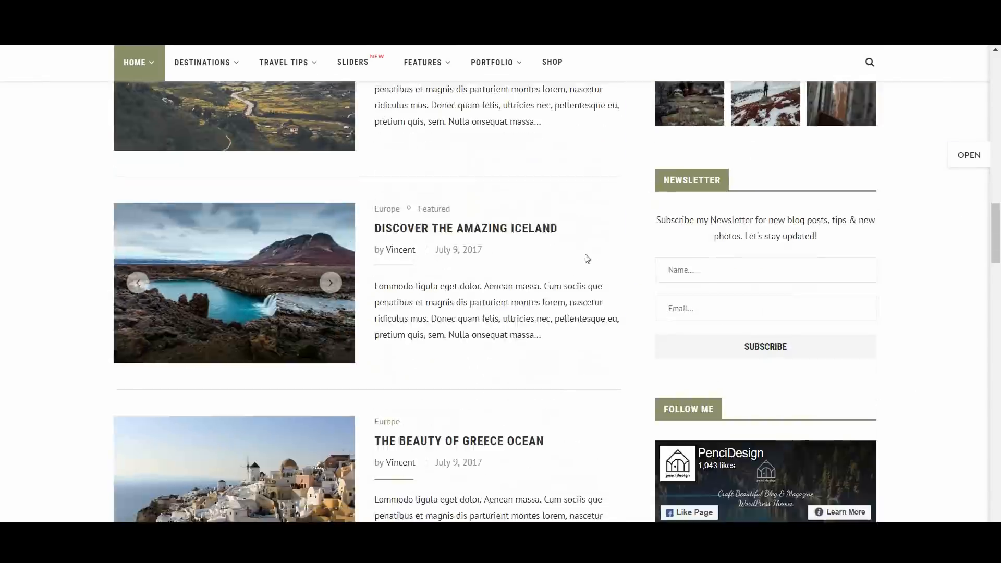
{"action": "scroll", "coordinate": [909, 400], "scroll_direction": "down", "scroll_amount": 6}
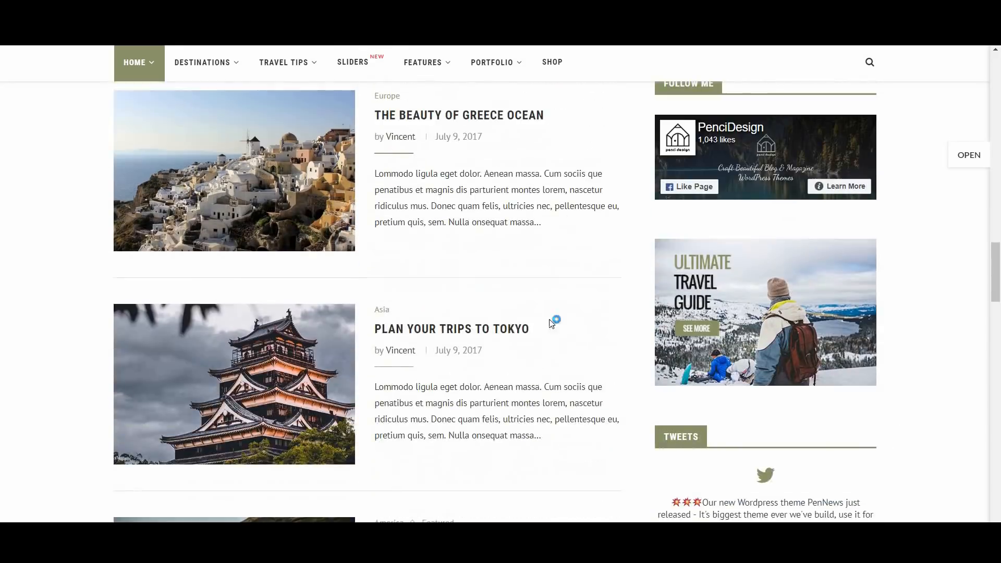
{"action": "scroll", "coordinate": [832, 456], "scroll_direction": "down", "scroll_amount": 6}
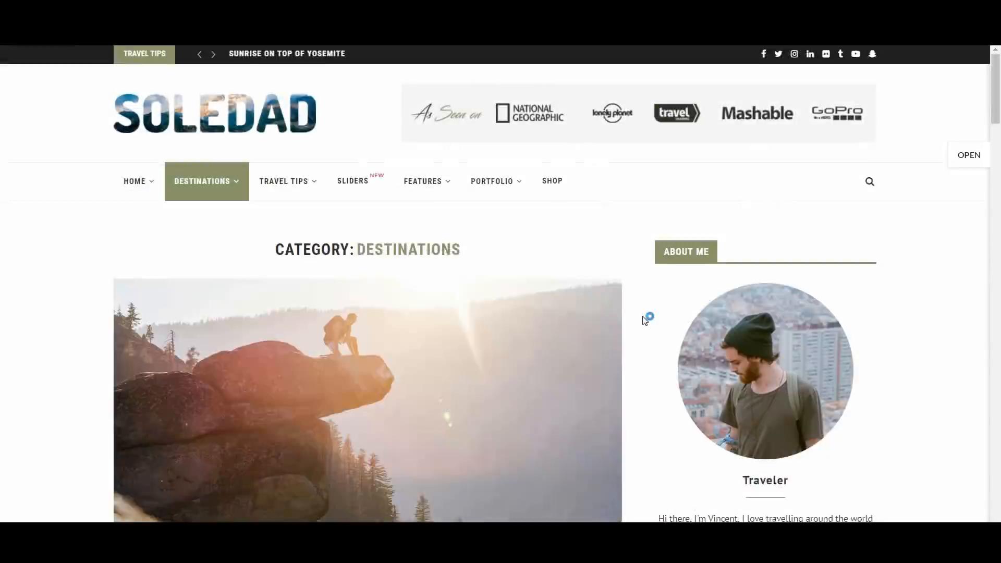
View the demo's Destinations category page and examine its post layout and sidebar.
{"action": "scroll", "coordinate": [773, 385], "scroll_direction": "down", "scroll_amount": 4}
{"action": "scroll", "coordinate": [770, 381], "scroll_direction": "down", "scroll_amount": 1}
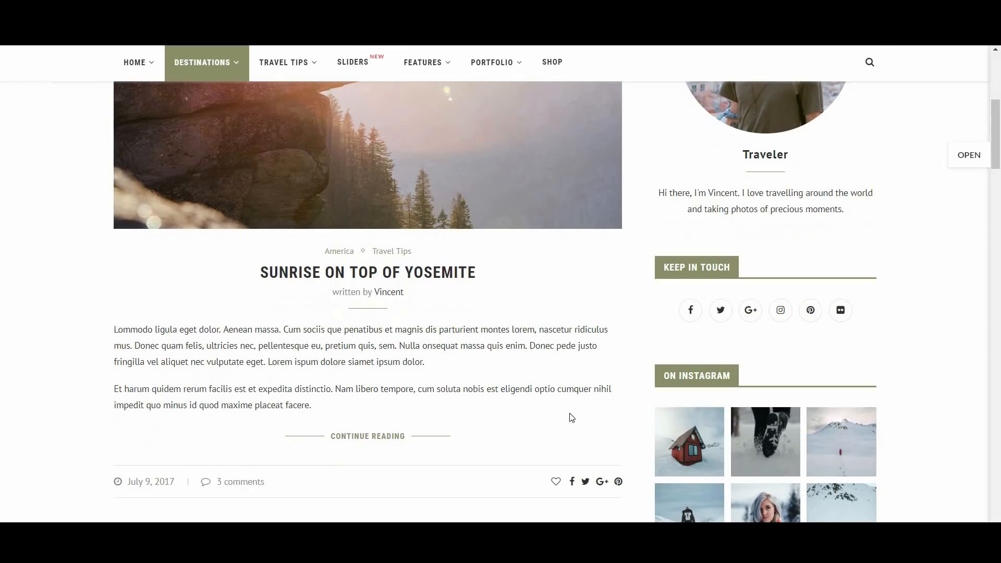
{"action": "scroll", "coordinate": [573, 412], "scroll_direction": "down", "scroll_amount": 5}
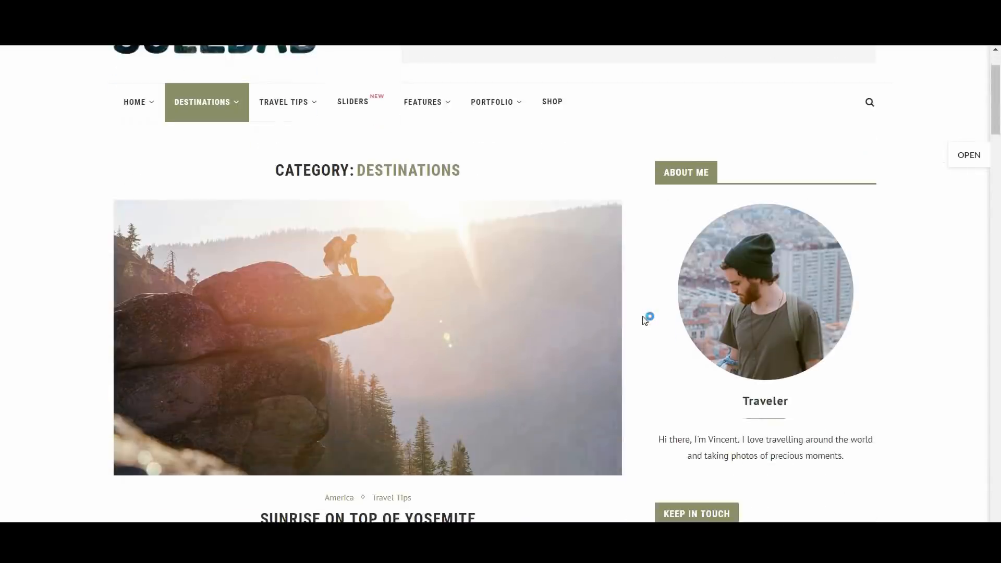
{"action": "scroll", "coordinate": [646, 321], "scroll_direction": "down", "scroll_amount": 4}
{"action": "scroll", "coordinate": [572, 417], "scroll_direction": "down", "scroll_amount": 5}
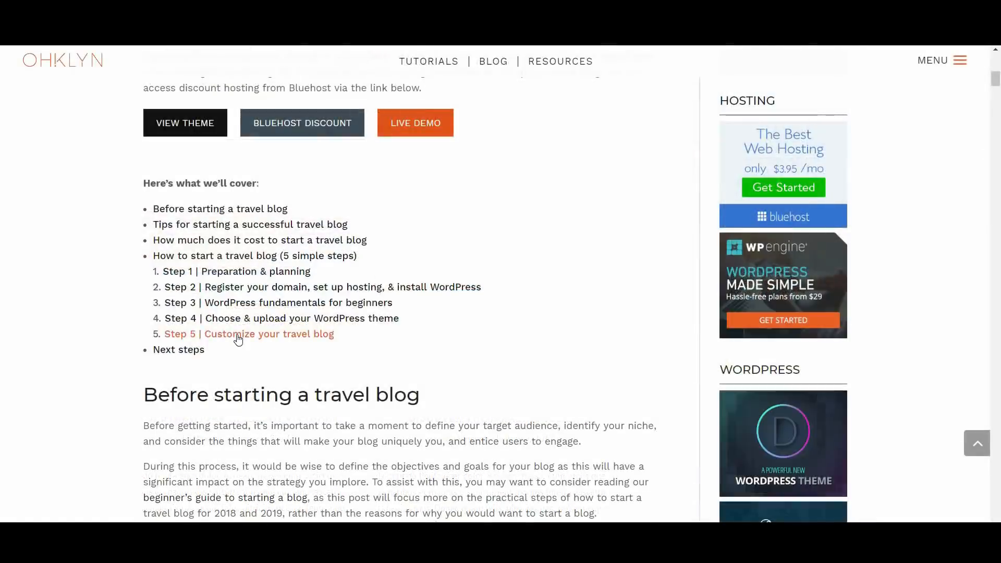
Go to "Step 5 | Customize your travel blog" in the tutorial article and highlight the item on updating the sidebar.
{"action": "left_click", "coordinate": [238, 336]}
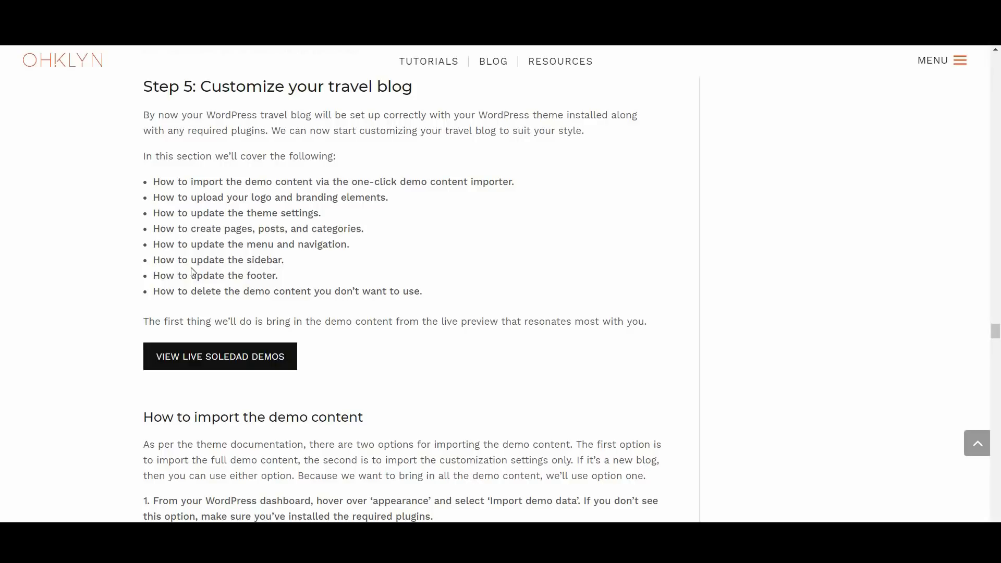
{"action": "left_click_drag", "start_coordinate": [273, 260], "coordinate": [156, 265]}
{"action": "left_click", "coordinate": [308, 271]}
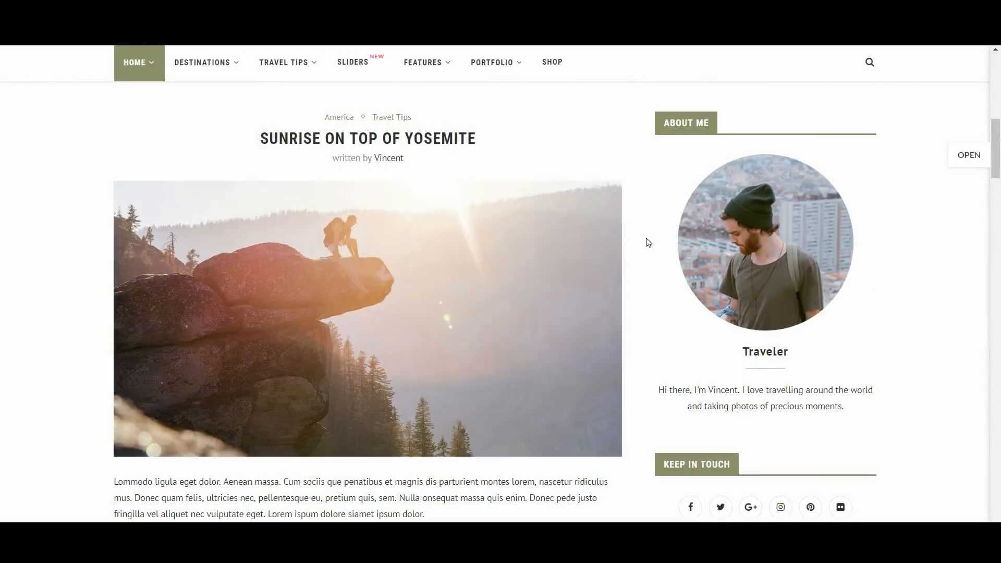
Examine the sidebar widgets beside the demo homepage's post list, from About Me through the newsletter form to Recent Posts.
{"action": "scroll", "coordinate": [806, 360], "scroll_direction": "down", "scroll_amount": 5}
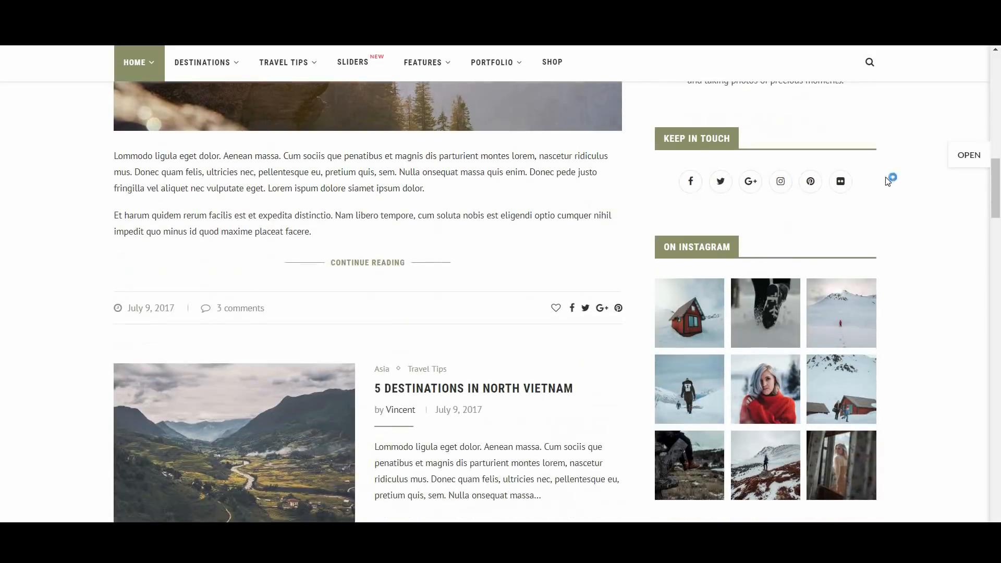
{"action": "scroll", "coordinate": [855, 240], "scroll_direction": "down", "scroll_amount": 2}
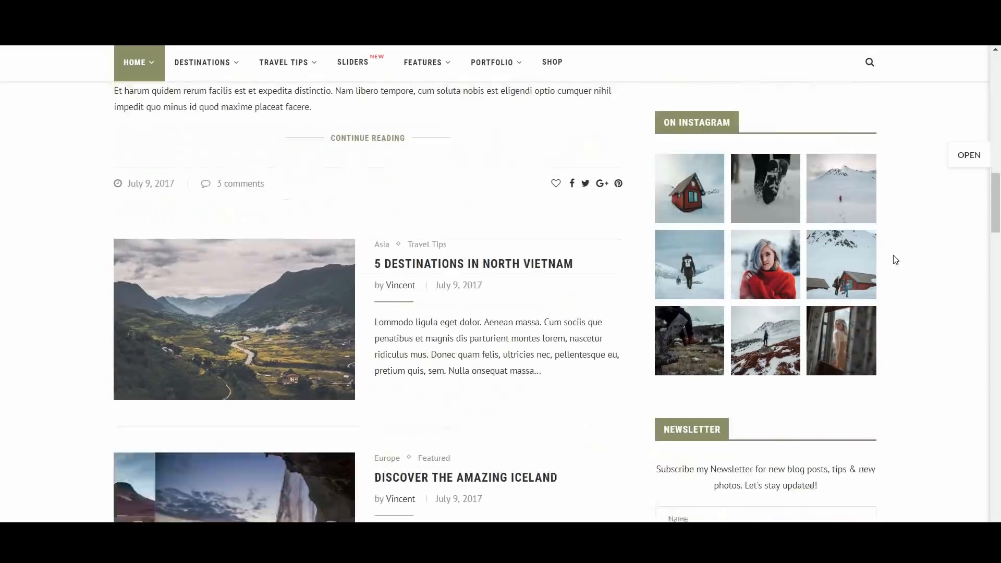
{"action": "scroll", "coordinate": [697, 405], "scroll_direction": "down", "scroll_amount": 3}
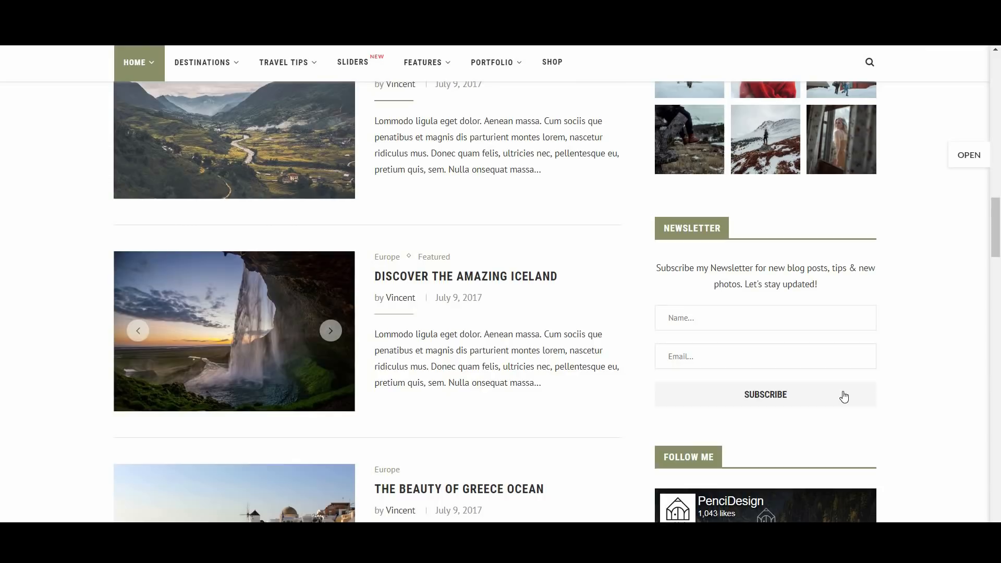
{"action": "scroll", "coordinate": [845, 398], "scroll_direction": "down", "scroll_amount": 5}
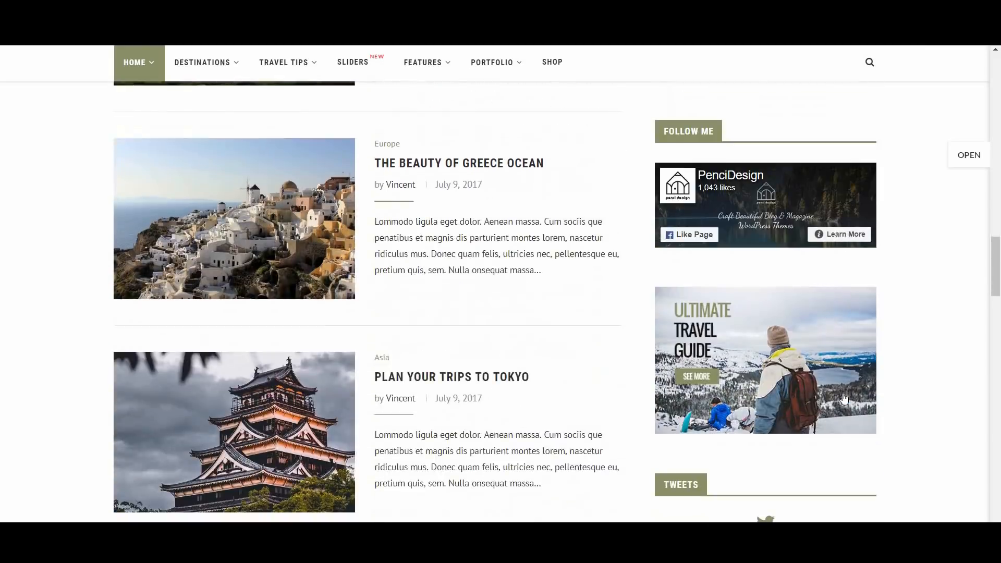
{"action": "scroll", "coordinate": [845, 404], "scroll_direction": "down", "scroll_amount": 2}
{"action": "scroll", "coordinate": [844, 407], "scroll_direction": "down", "scroll_amount": 6}
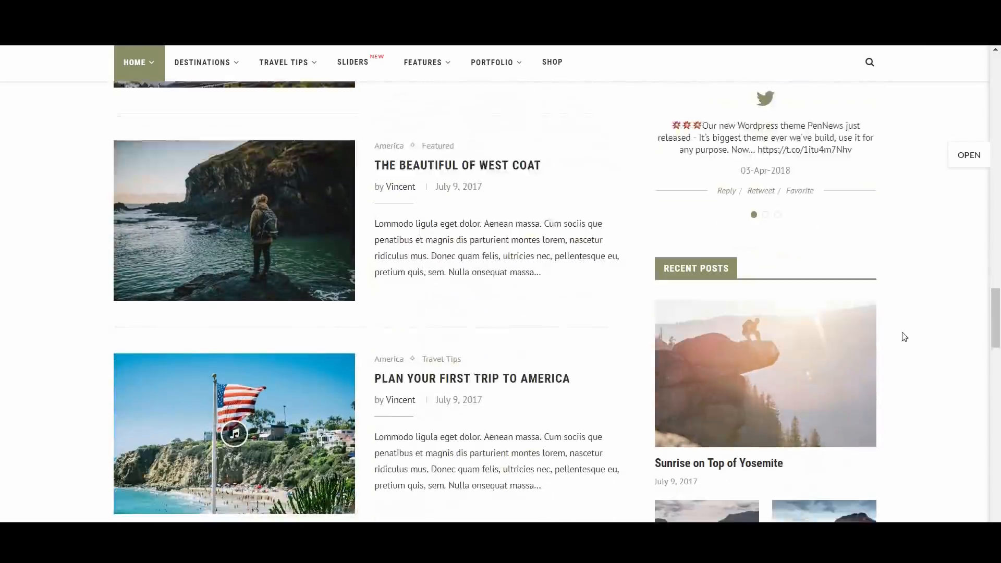
{"action": "scroll", "coordinate": [837, 462], "scroll_direction": "down", "scroll_amount": 6}
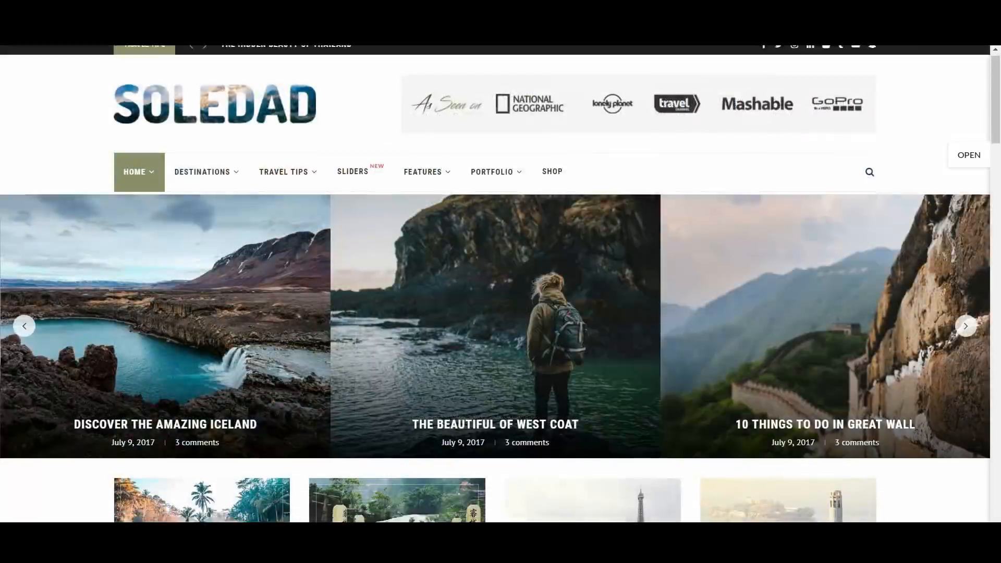
Examine the full-width demo homepage without a sidebar, from the featured slider through the post grid to the footer widgets.
{"action": "scroll", "coordinate": [737, 375], "scroll_direction": "down", "scroll_amount": 6}
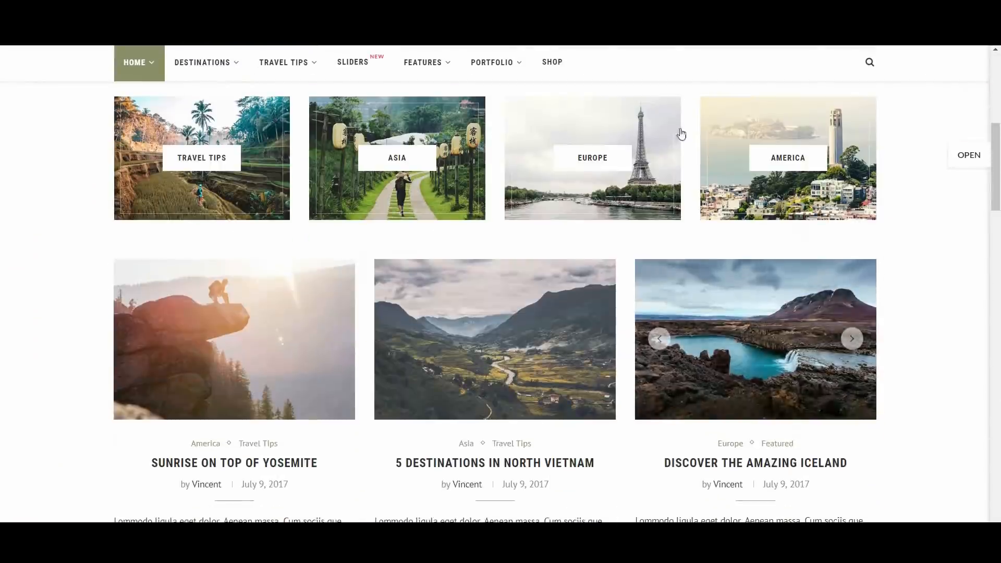
{"action": "scroll", "coordinate": [929, 250], "scroll_direction": "down", "scroll_amount": 5}
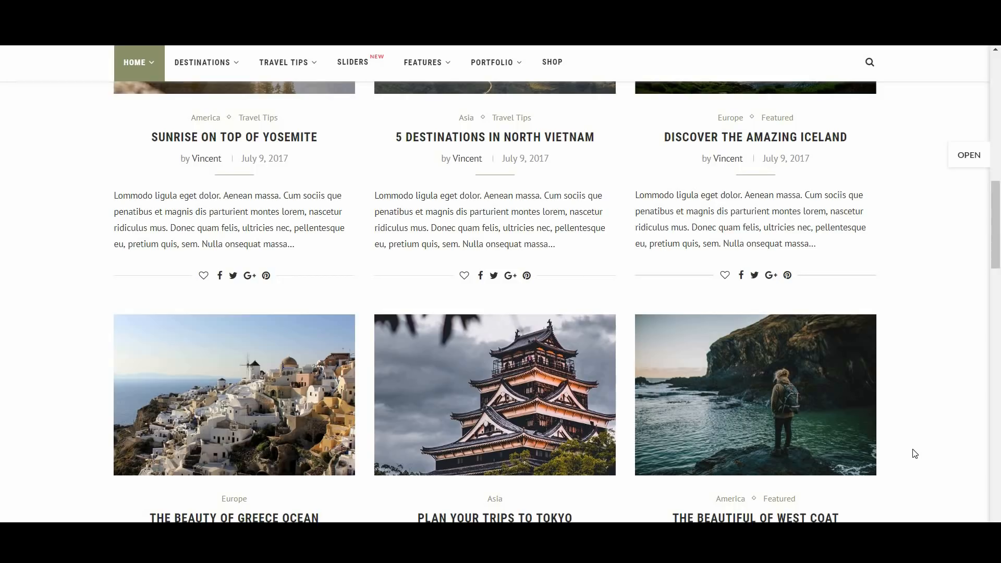
{"action": "scroll", "coordinate": [884, 446], "scroll_direction": "down", "scroll_amount": 5}
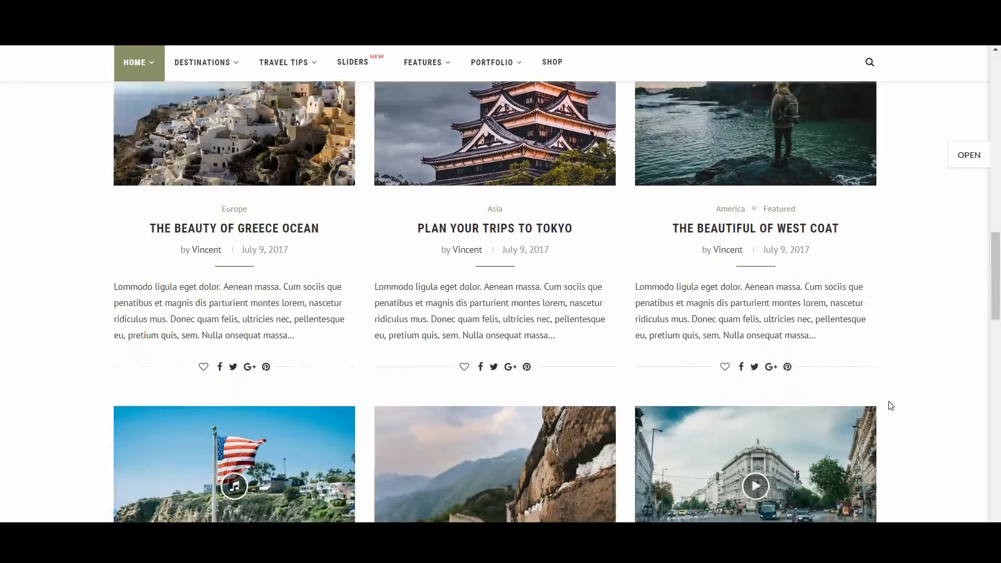
{"action": "scroll", "coordinate": [185, 321], "scroll_direction": "down", "scroll_amount": 5}
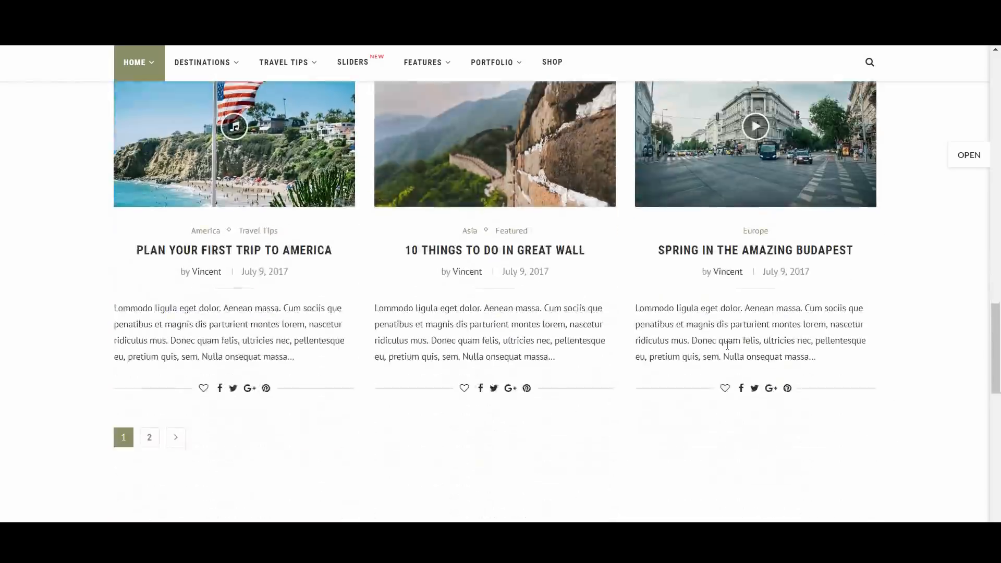
{"action": "scroll", "coordinate": [193, 378], "scroll_direction": "down", "scroll_amount": 5}
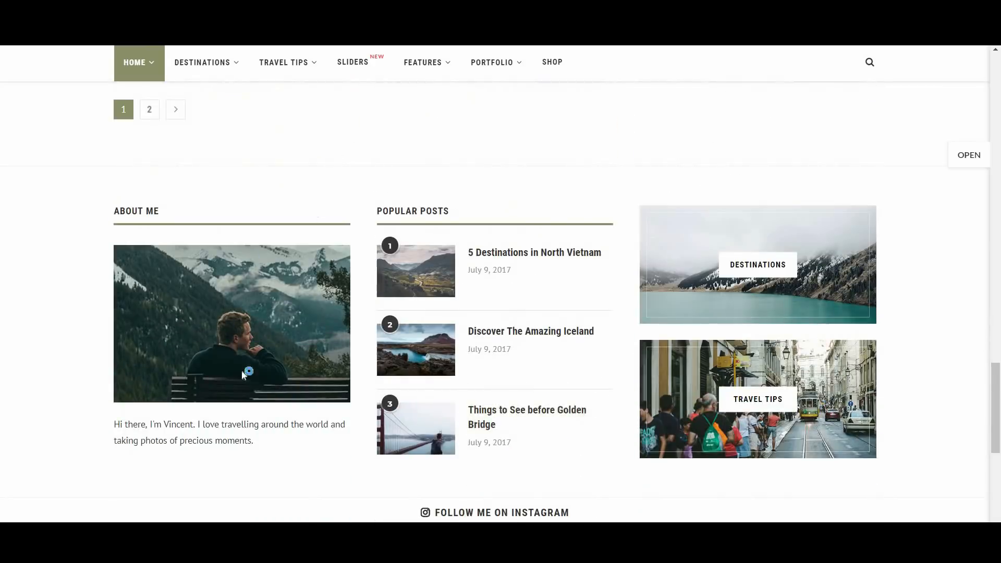
{"action": "scroll", "coordinate": [571, 464], "scroll_direction": "down", "scroll_amount": 6}
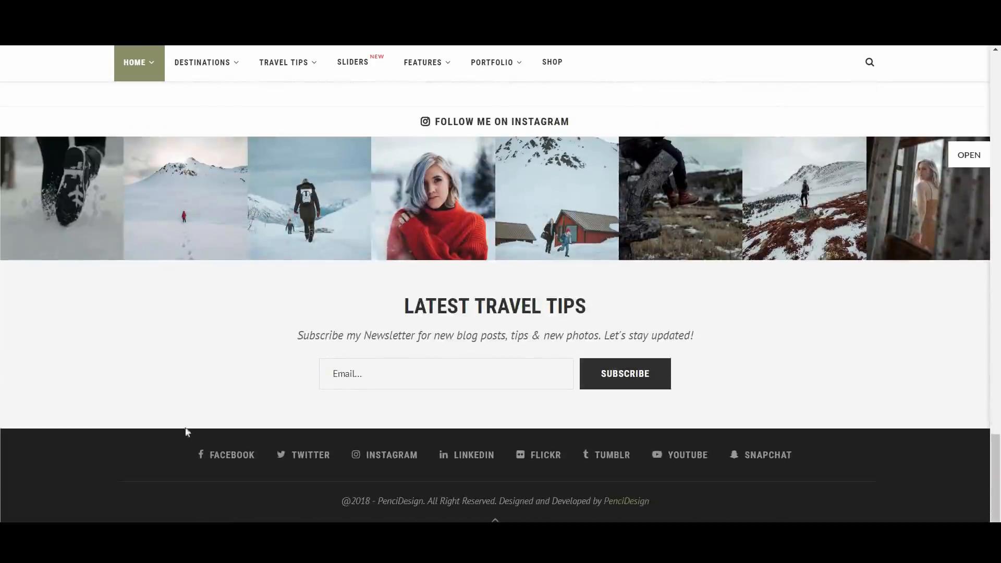
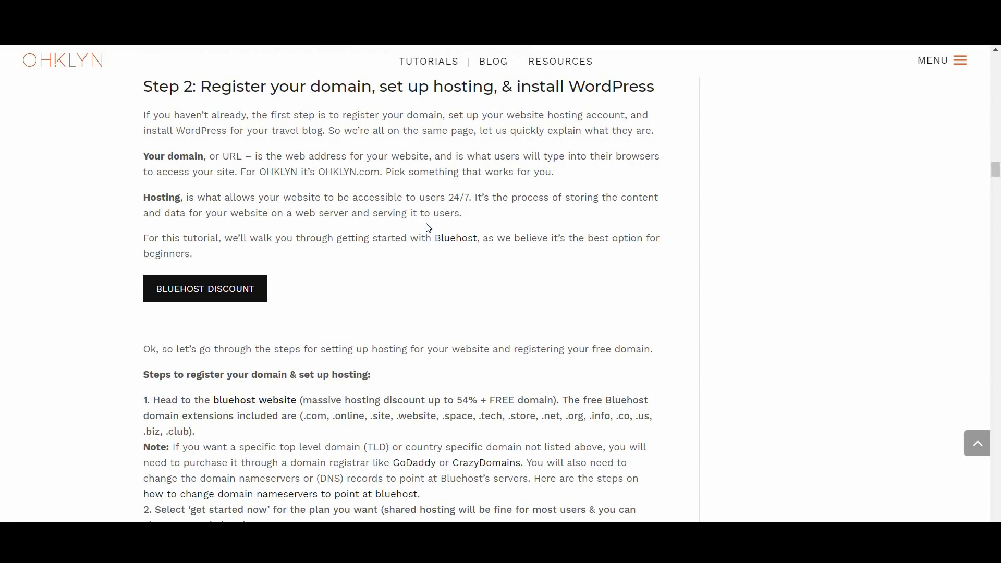
Highlight the "Your domain, or URL" definition and the OHKLYN.com example in Step 2 of the tutorial article.
{"action": "left_click_drag", "start_coordinate": [144, 156], "coordinate": [202, 157]}
{"action": "left_click", "coordinate": [213, 161]}
{"action": "left_click_drag", "start_coordinate": [143, 156], "coordinate": [246, 158]}
{"action": "left_click", "coordinate": [449, 160]}
{"action": "left_click_drag", "start_coordinate": [317, 172], "coordinate": [383, 172]}
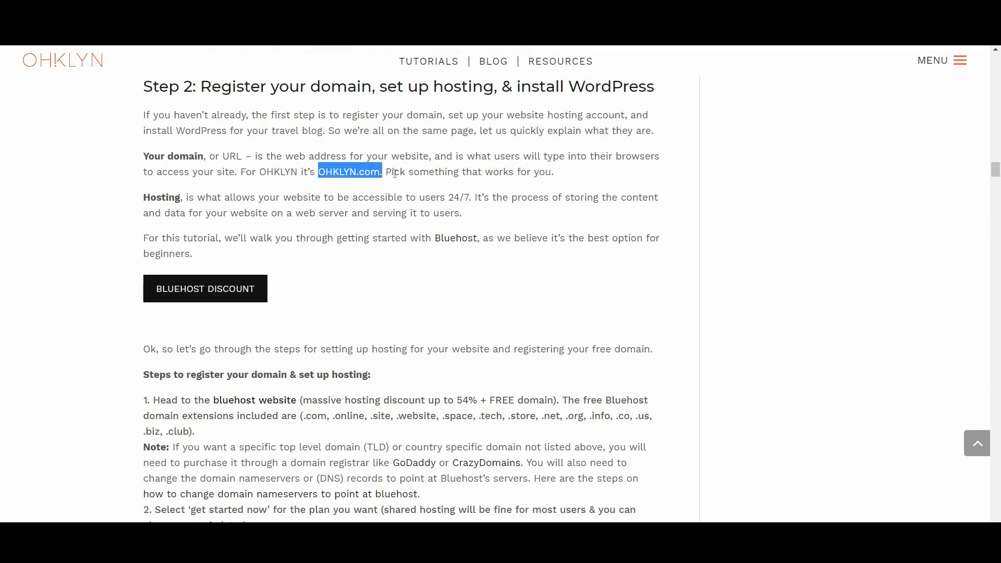
{"action": "left_click", "coordinate": [426, 182]}
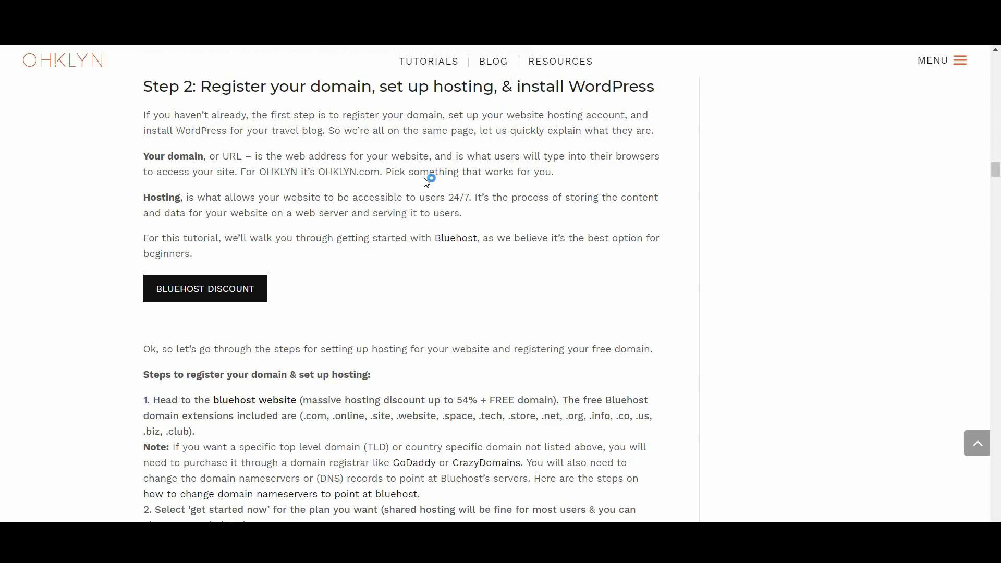
Highlight the word "Hosting" and the list of free Bluehost domain extensions in Step 2 of the article.
{"action": "left_click_drag", "start_coordinate": [144, 198], "coordinate": [183, 197]}
{"action": "left_click", "coordinate": [420, 193]}
{"action": "scroll", "coordinate": [418, 315], "scroll_direction": "down", "scroll_amount": 3}
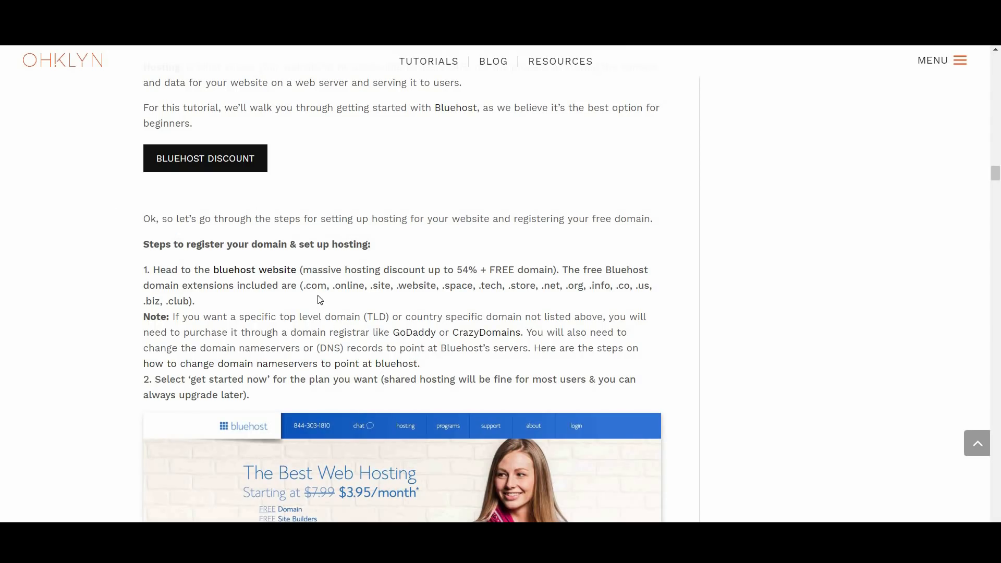
{"action": "left_click_drag", "start_coordinate": [304, 286], "coordinate": [237, 297]}
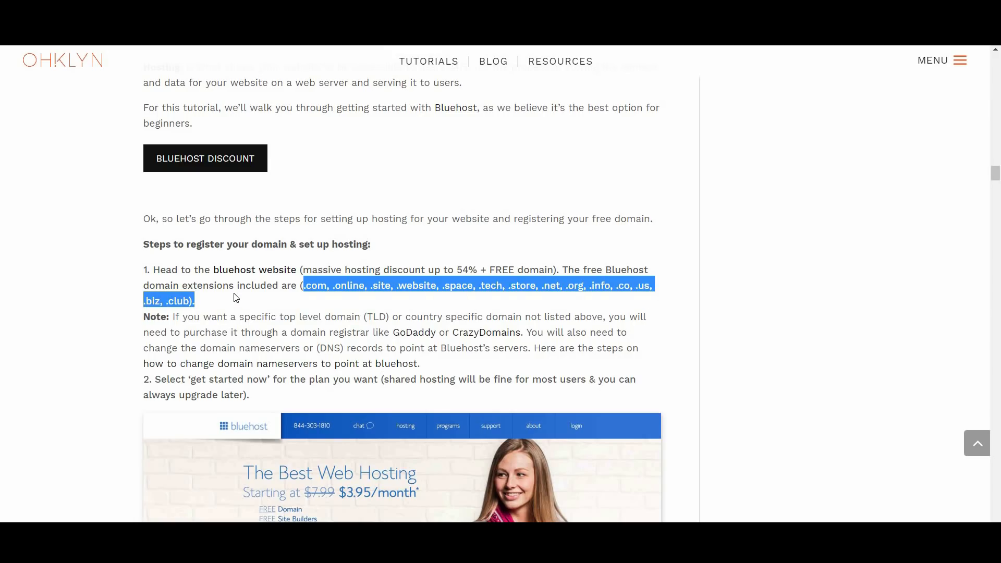
{"action": "left_click", "coordinate": [236, 298]}
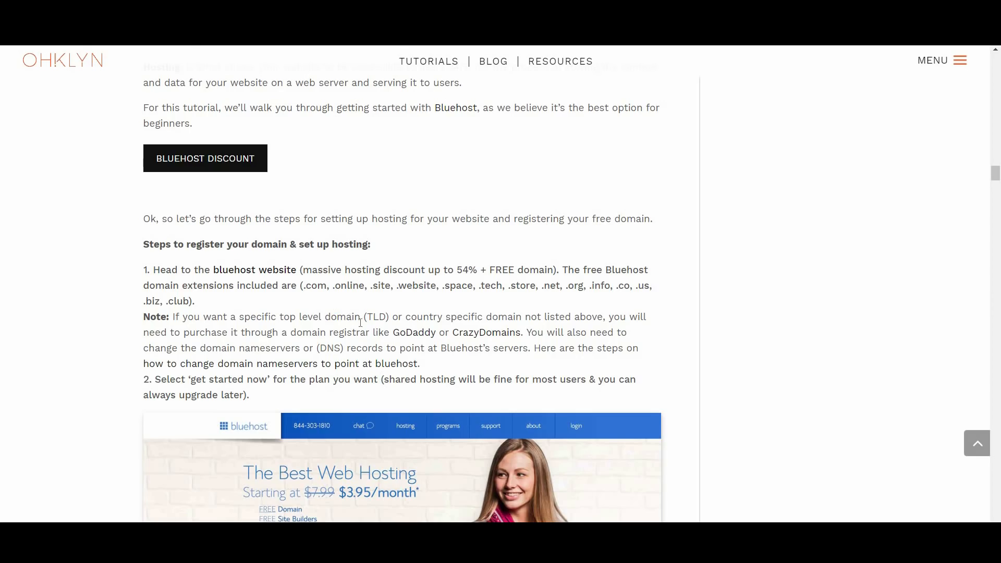
Open the guide on changing domain nameservers to point at Bluehost, skim its steps, and return to the tutorial article.
{"action": "left_click", "coordinate": [289, 361]}
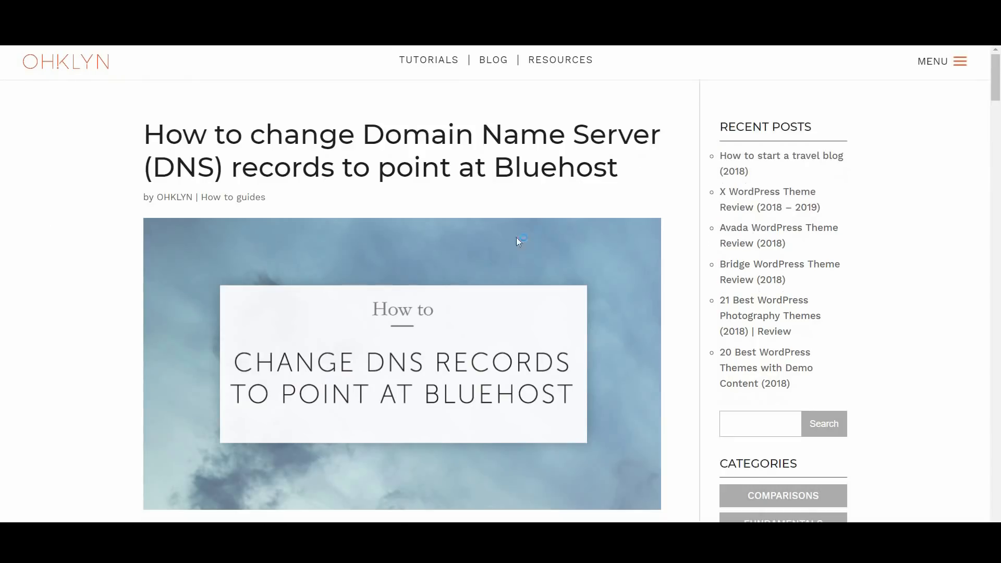
{"action": "scroll", "coordinate": [485, 440], "scroll_direction": "down", "scroll_amount": 7}
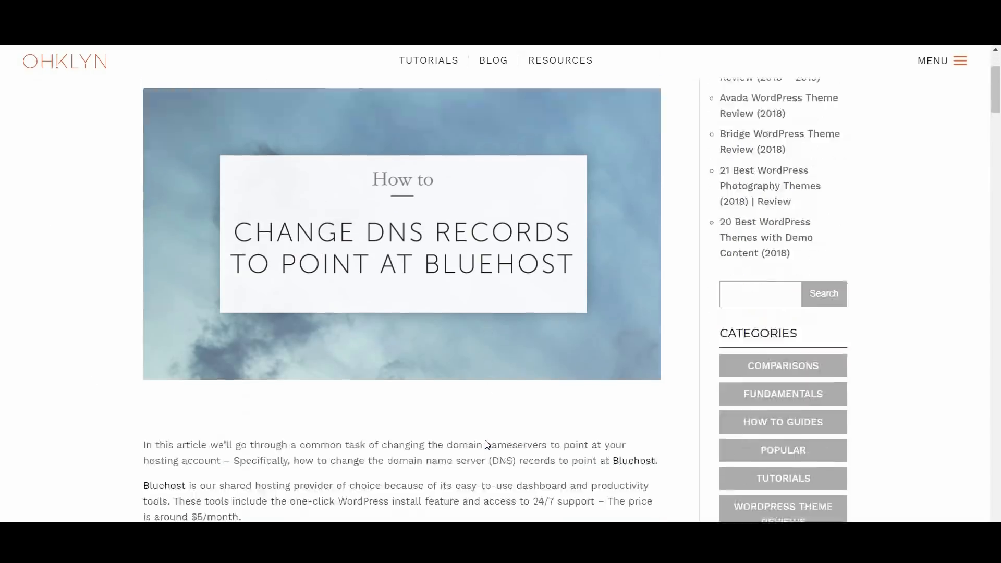
{"action": "scroll", "coordinate": [485, 440], "scroll_direction": "down", "scroll_amount": 5}
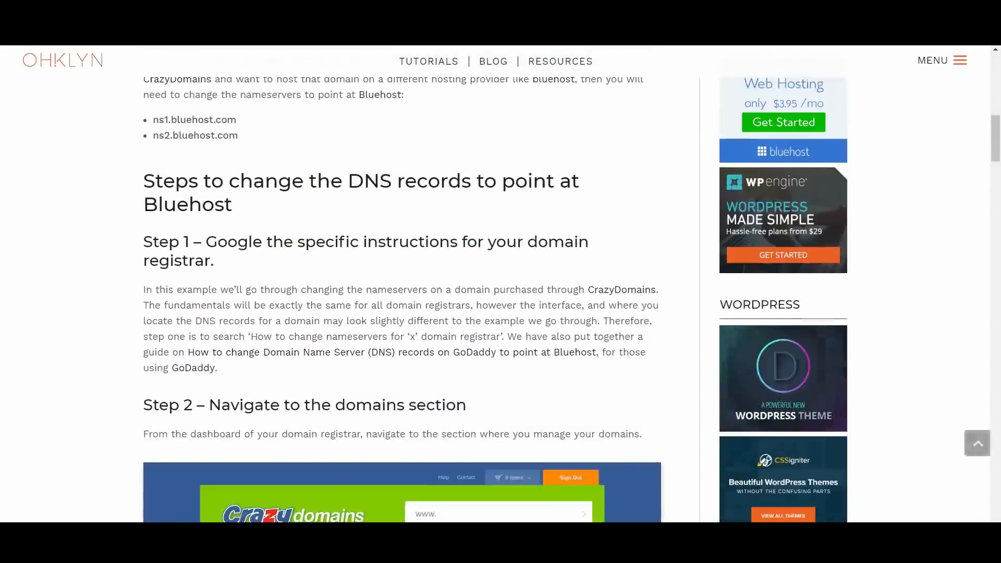
{"action": "key", "text": "alt+Left"}
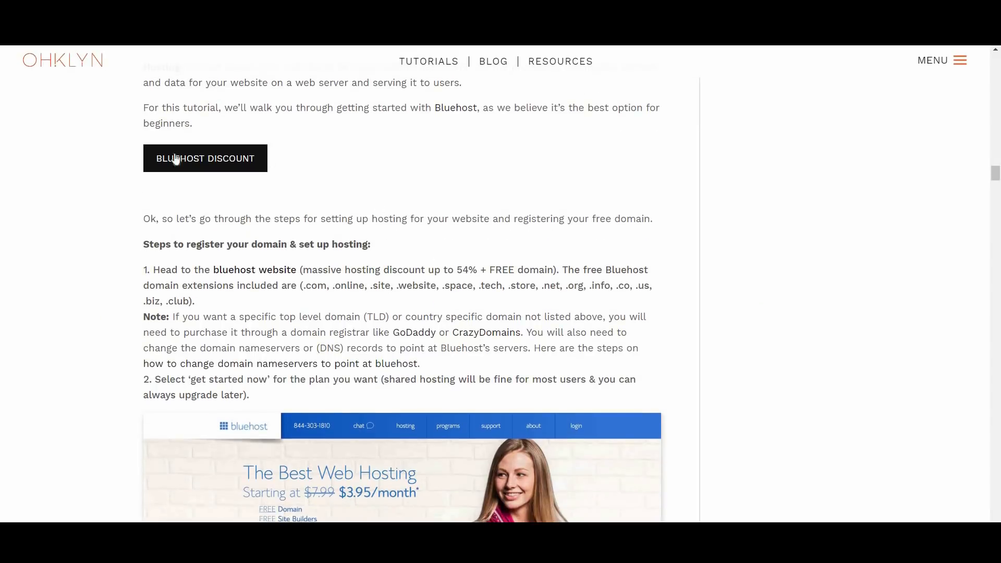
Open the Bluehost discount offer from the article, start the signup, compare the hosting plans, and select the basic plan.
{"action": "left_click", "coordinate": [203, 162]}
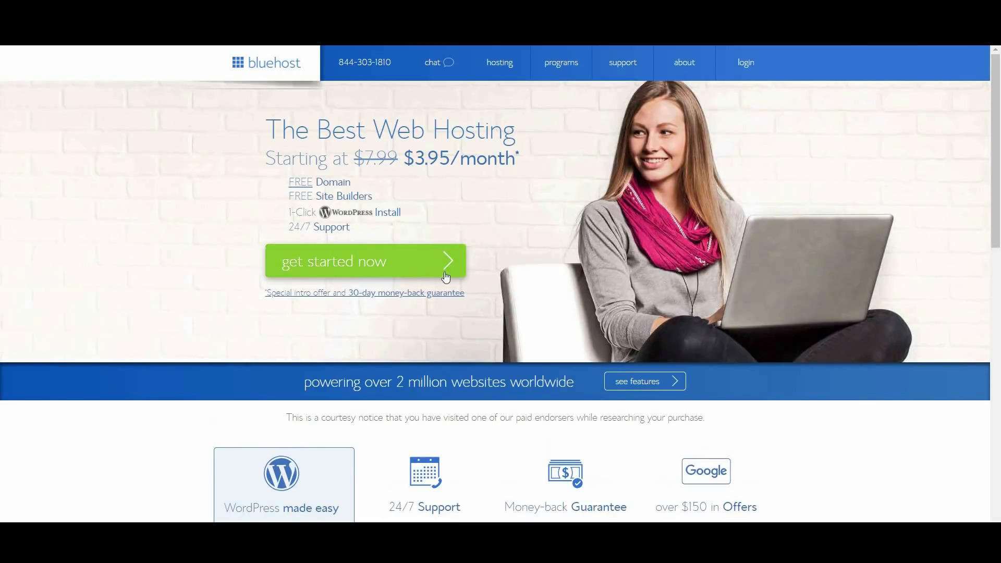
{"action": "left_click", "coordinate": [375, 262]}
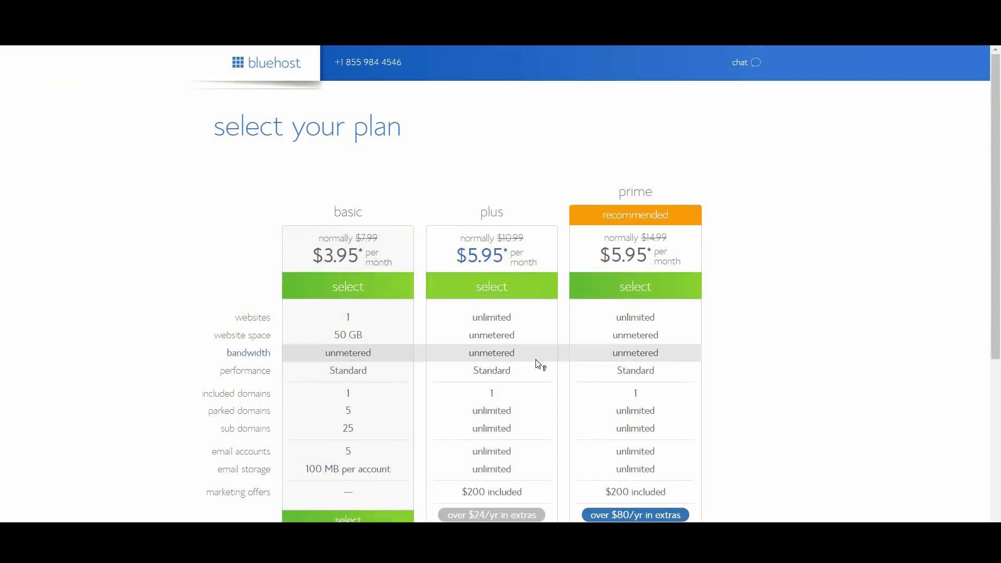
{"action": "scroll", "coordinate": [524, 151], "scroll_direction": "down", "scroll_amount": 1}
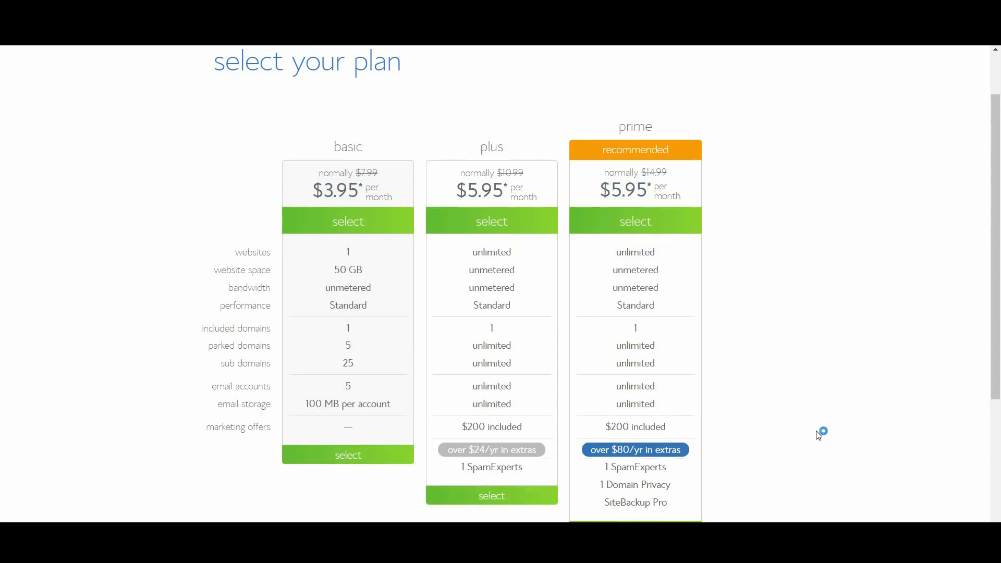
{"action": "scroll", "coordinate": [818, 434], "scroll_direction": "down", "scroll_amount": 1}
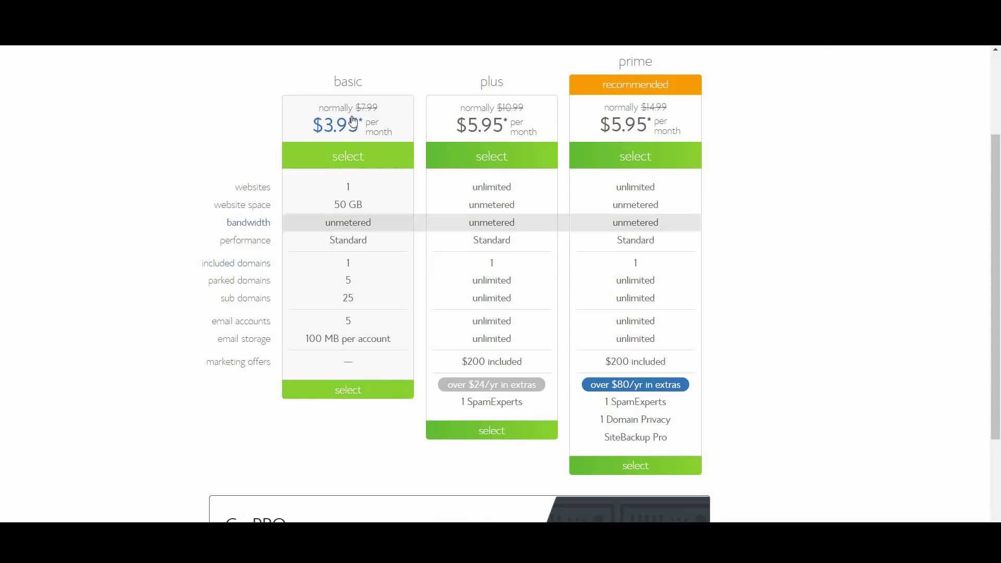
{"action": "left_click", "coordinate": [349, 391]}
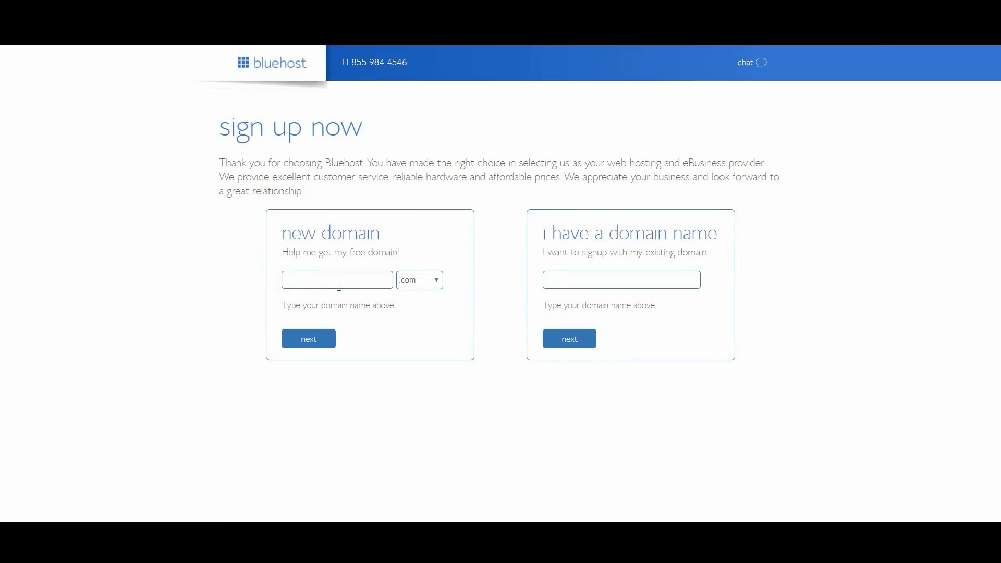
Enter mydomain as the new domain name and choose the .biz extension.
{"action": "type", "text": "mydomain"}
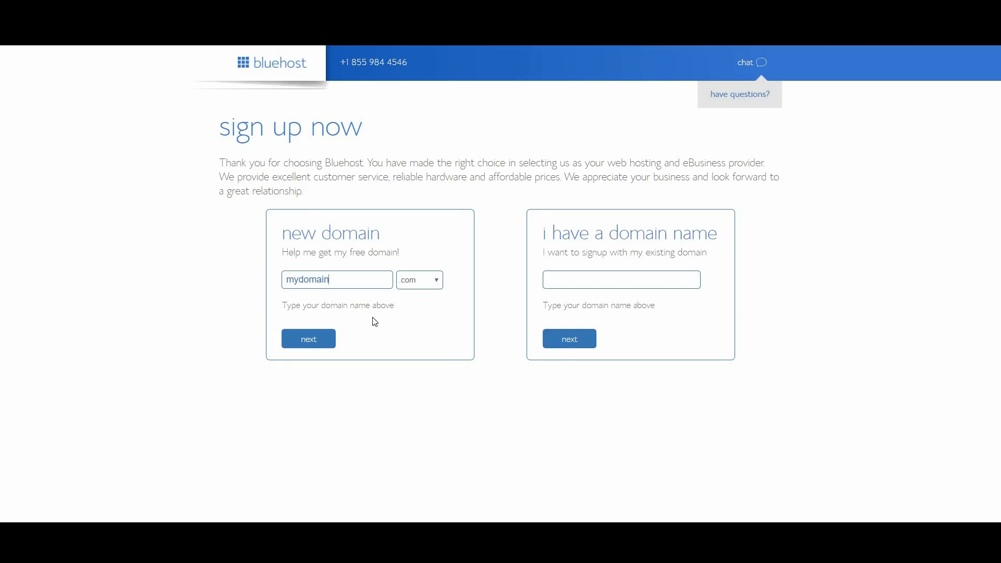
{"action": "left_click", "coordinate": [431, 284]}
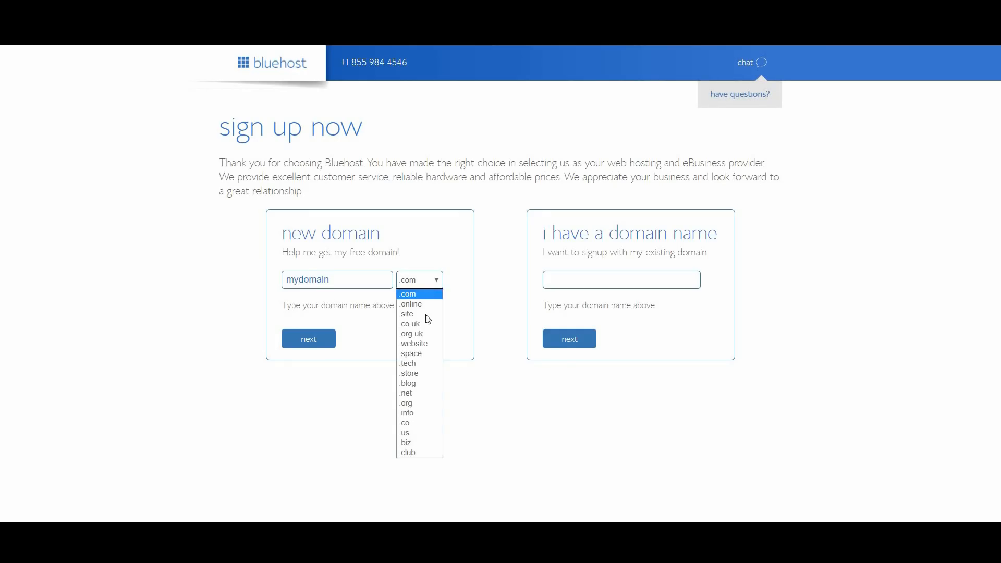
{"action": "left_click", "coordinate": [415, 443]}
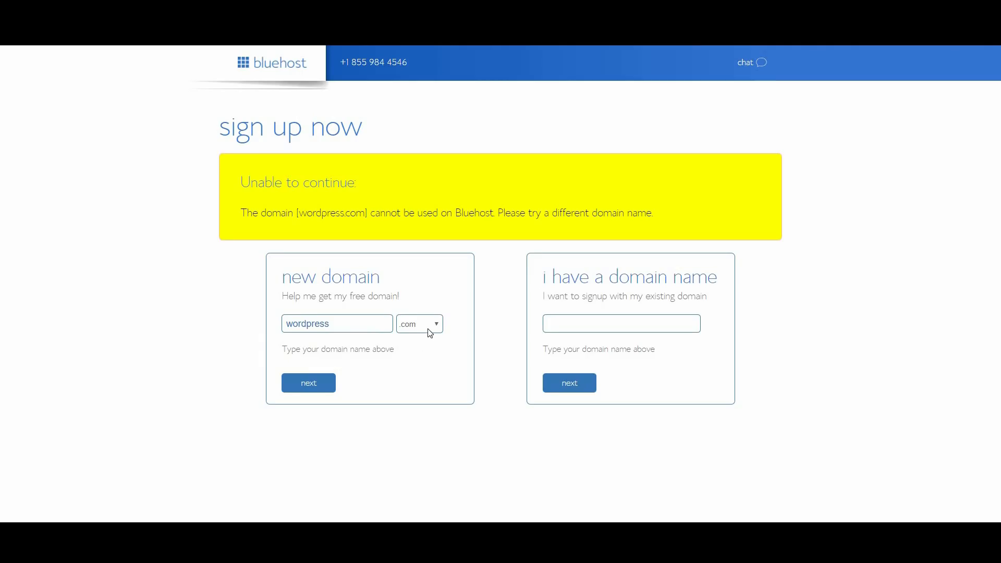
Change the new domain name to wordpressone and enter myexistingdom as the existing domain name.
{"action": "left_click", "coordinate": [374, 318]}
{"action": "type", "text": "one"}
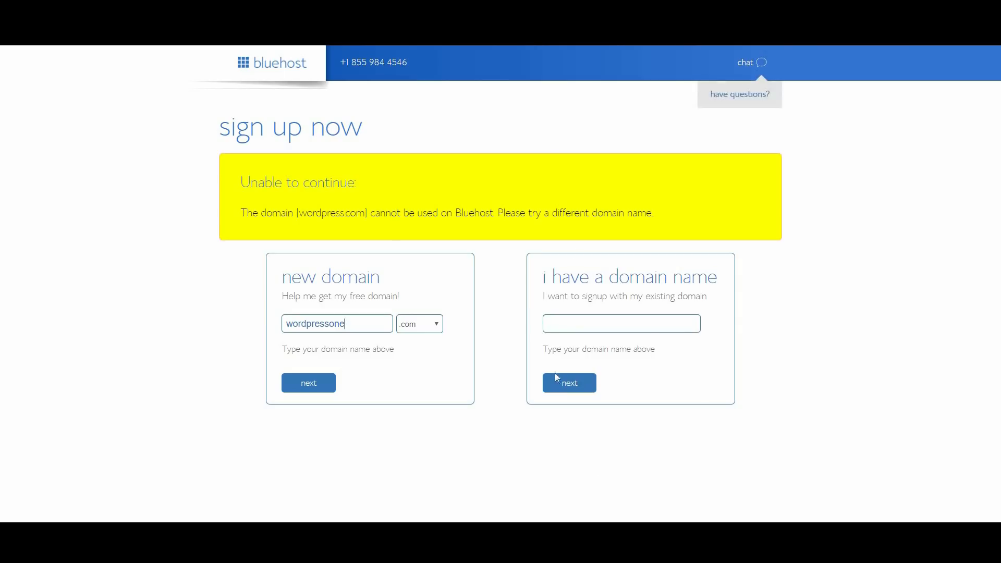
{"action": "type", "text": "myexistingdom"}
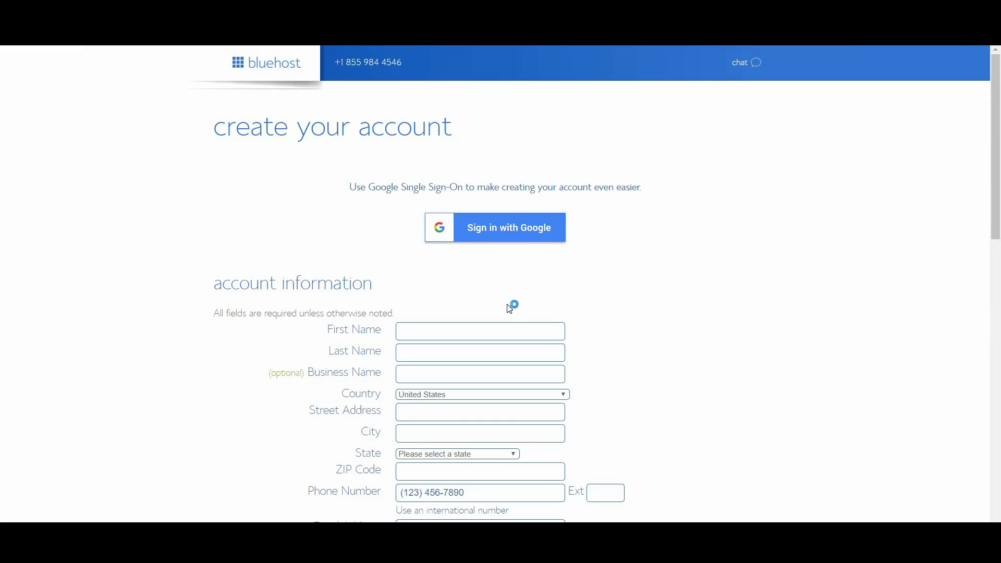
Review the account form and plan terms, keeping the Basic 36-month plan and Domain Privacy Protection.
{"action": "scroll", "coordinate": [510, 309], "scroll_direction": "down", "scroll_amount": 1}
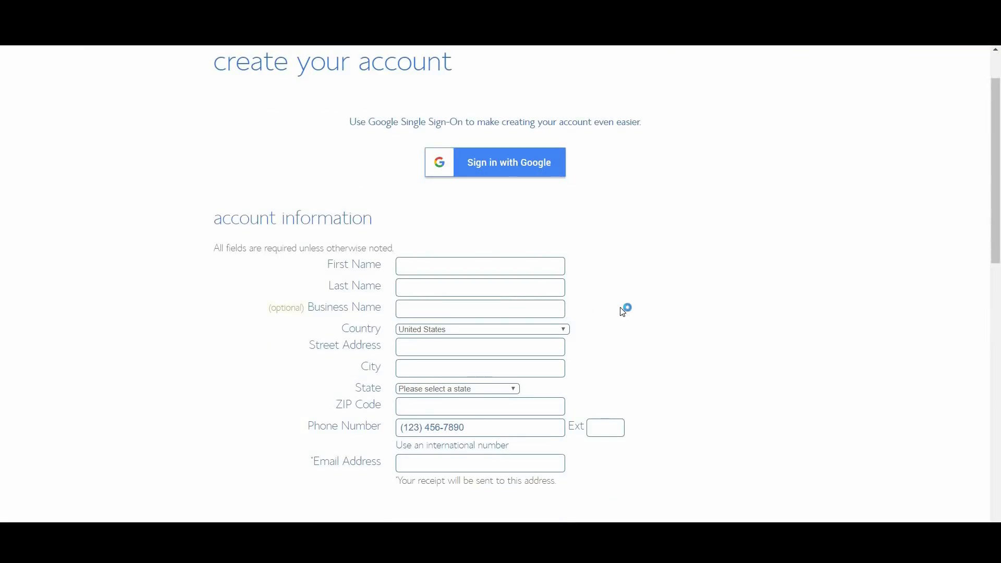
{"action": "scroll", "coordinate": [623, 312], "scroll_direction": "down", "scroll_amount": 1}
{"action": "scroll", "coordinate": [623, 313], "scroll_direction": "down", "scroll_amount": 4}
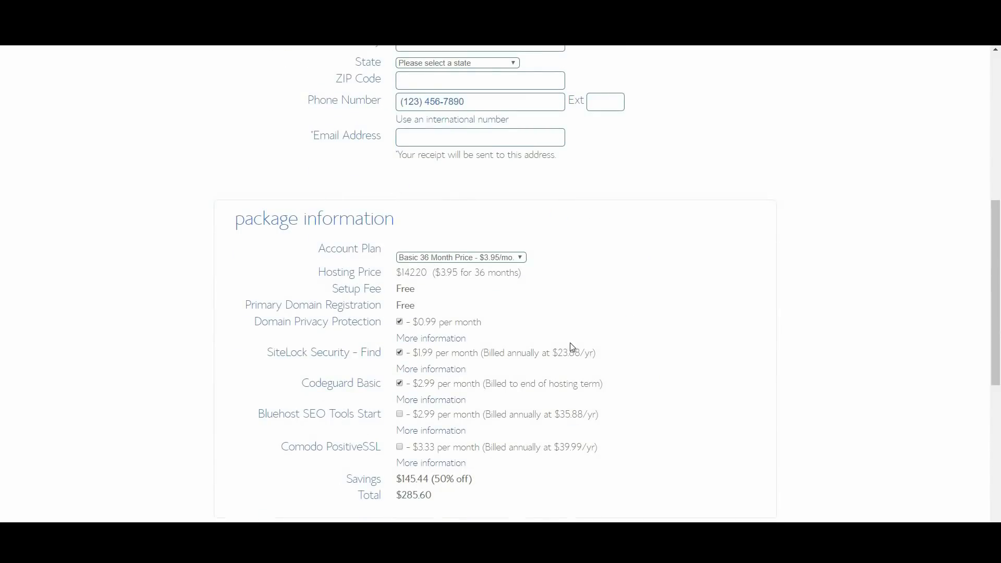
{"action": "left_click", "coordinate": [503, 257]}
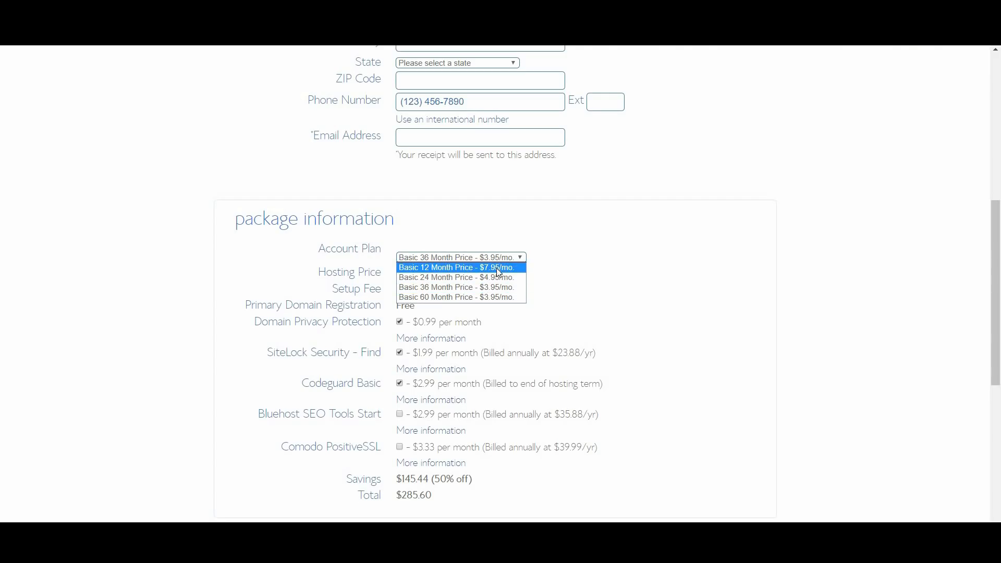
{"action": "left_click", "coordinate": [522, 261]}
{"action": "left_click", "coordinate": [400, 322]}
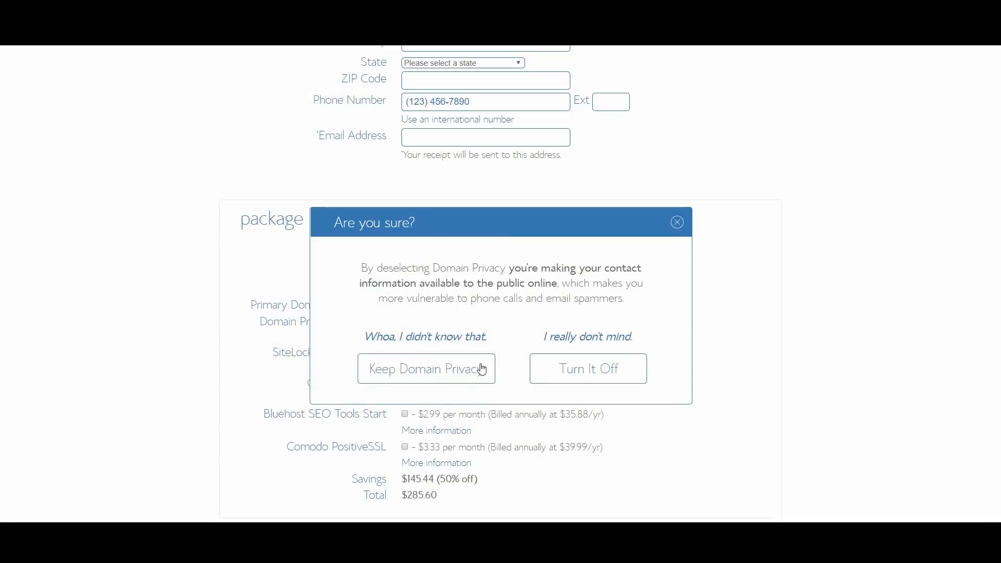
{"action": "left_click", "coordinate": [462, 371]}
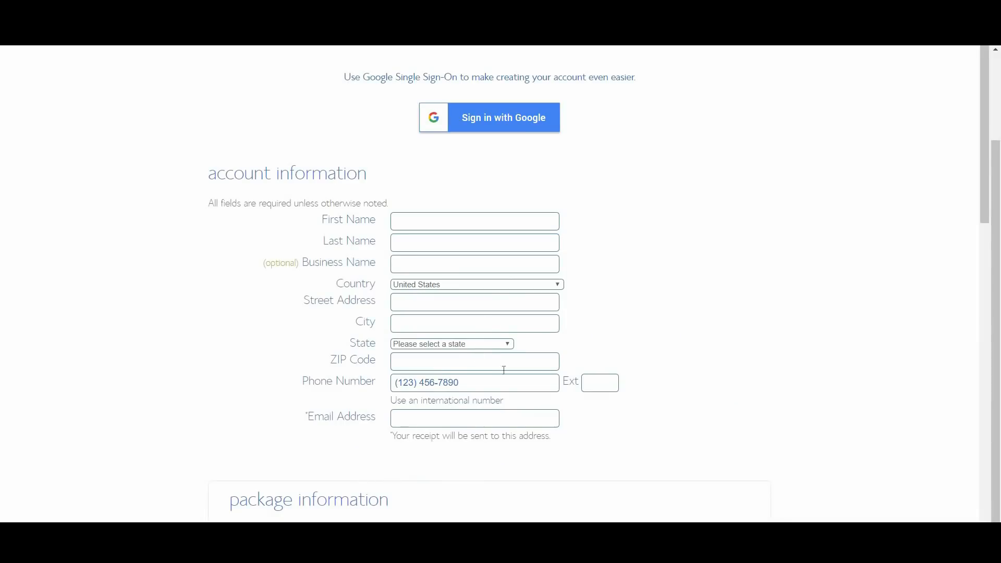
Review the package extras and payment section, agree to Bluehost's terms, and submit the hosting order.
{"action": "scroll", "coordinate": [503, 368], "scroll_direction": "down", "scroll_amount": 5}
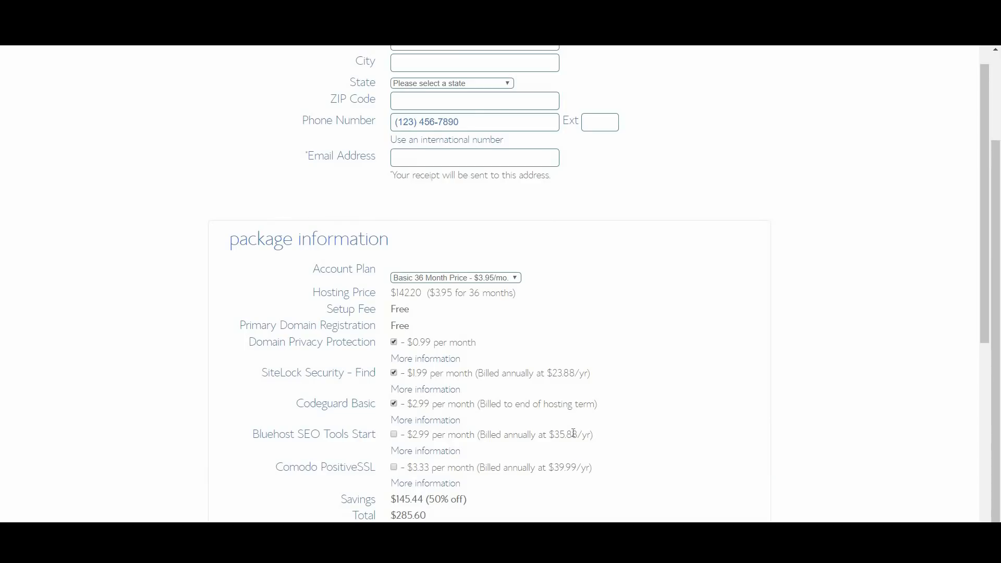
{"action": "scroll", "coordinate": [573, 433], "scroll_direction": "down", "scroll_amount": 1}
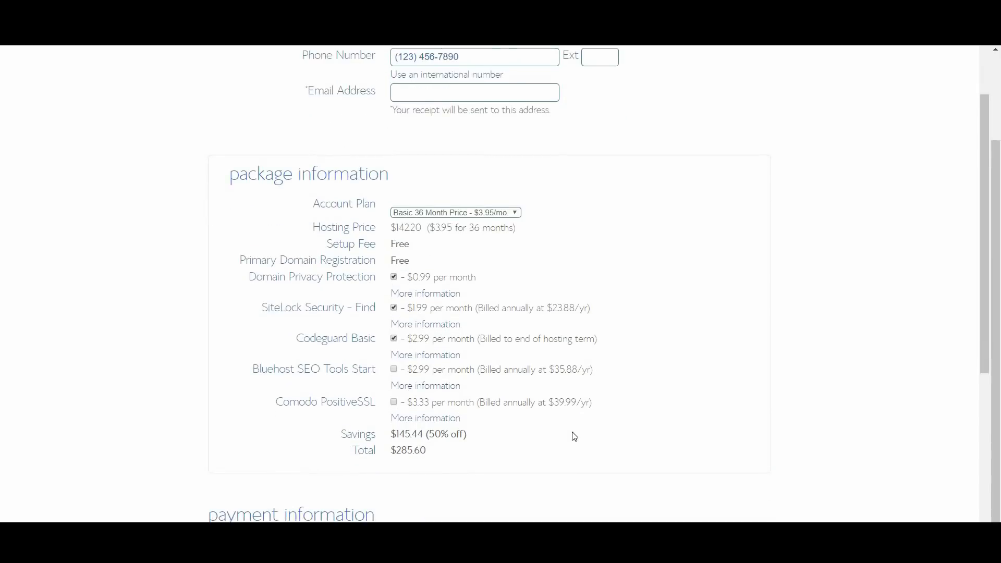
{"action": "scroll", "coordinate": [573, 436], "scroll_direction": "down", "scroll_amount": 5}
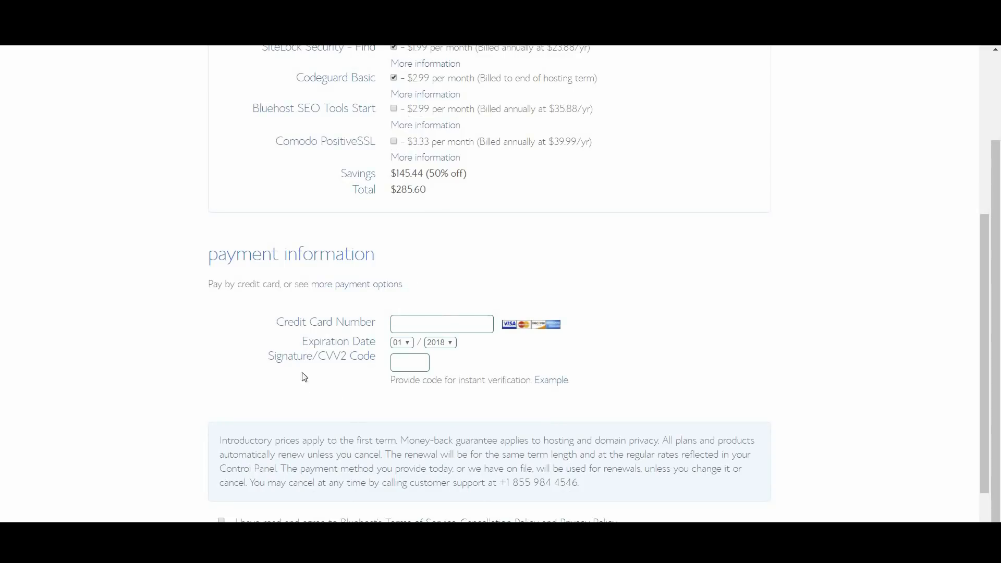
{"action": "scroll", "coordinate": [466, 422], "scroll_direction": "down", "scroll_amount": 1}
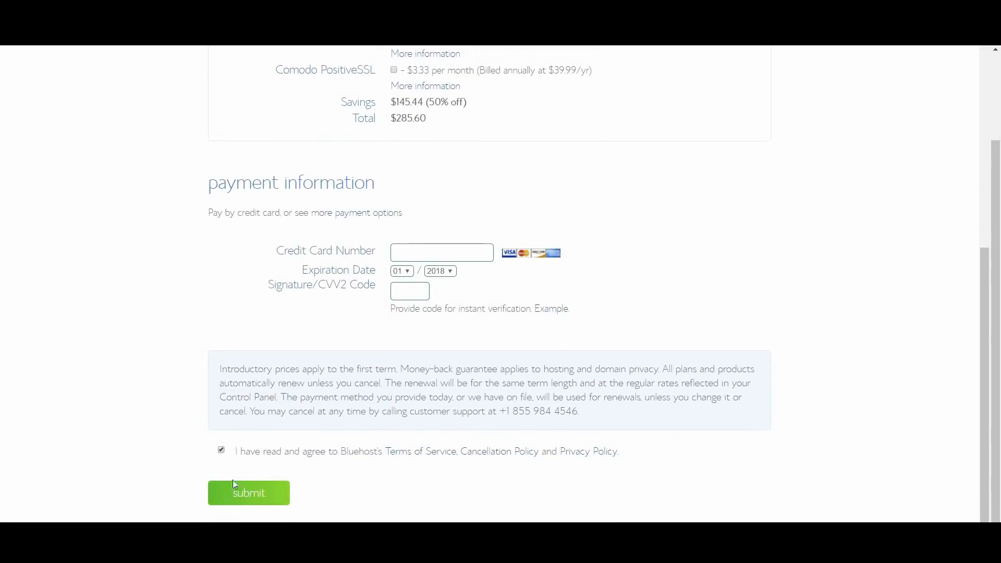
{"action": "left_click", "coordinate": [262, 499]}
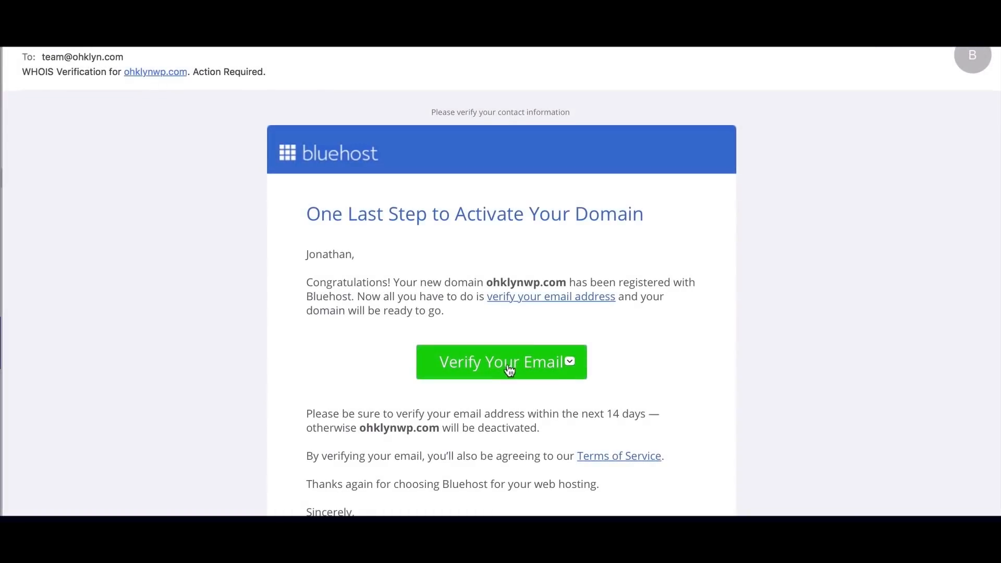
Verify the domain's email address, create the account password with the privacy policy and terms accepted, and proceed to log in.
{"action": "left_click", "coordinate": [502, 365]}
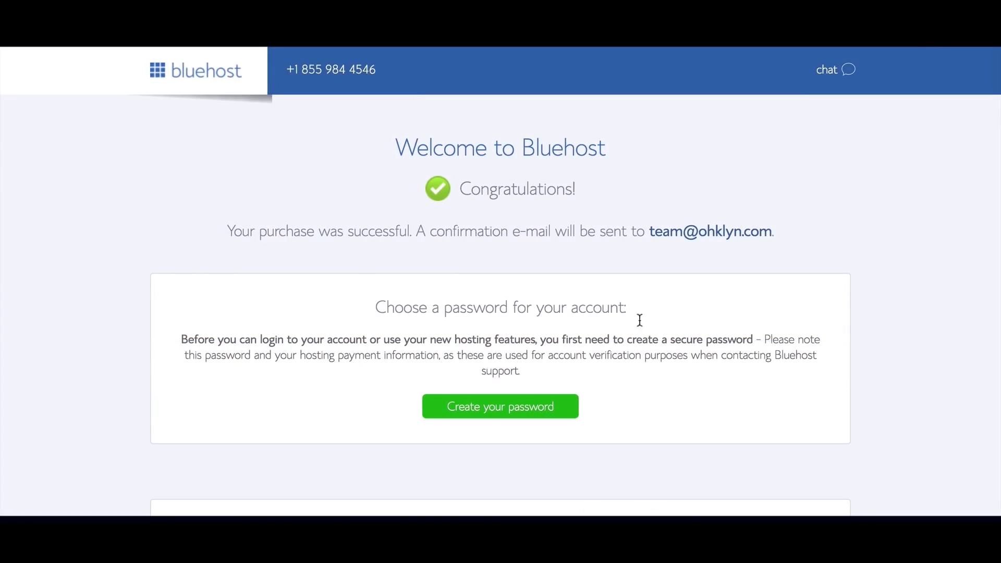
{"action": "left_click", "coordinate": [476, 409]}
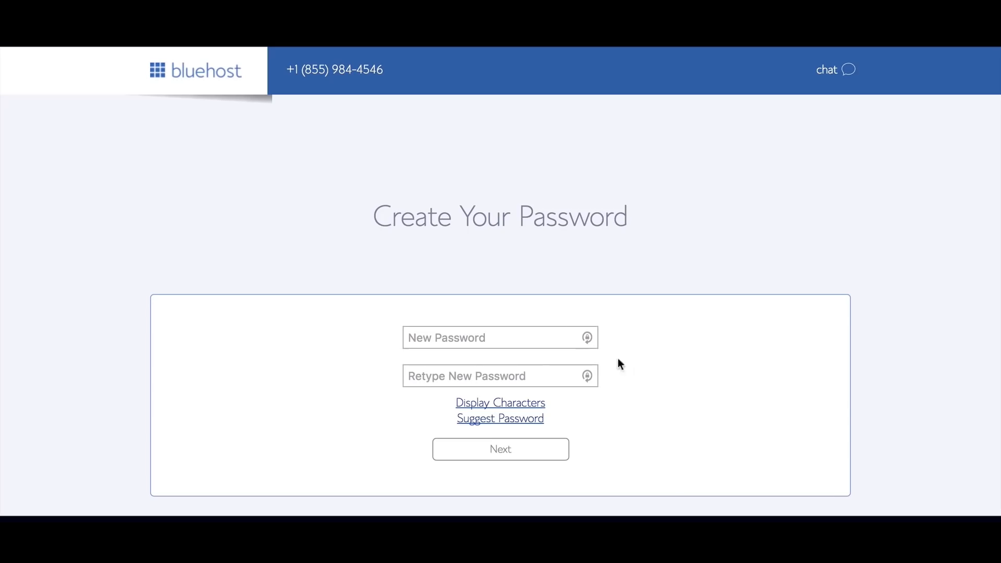
{"action": "left_click", "coordinate": [546, 335]}
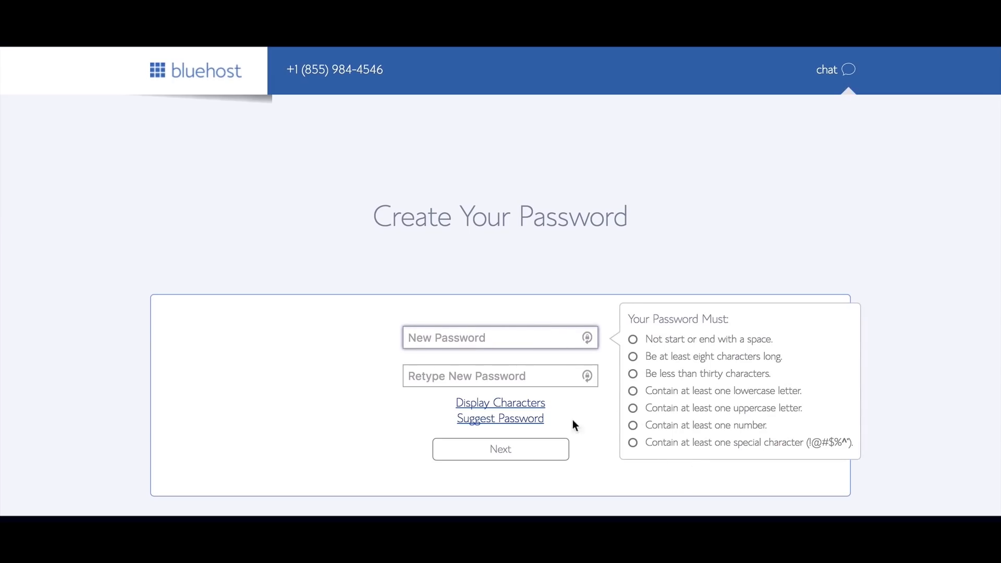
{"action": "left_click", "coordinate": [518, 424]}
{"action": "left_click", "coordinate": [368, 445]}
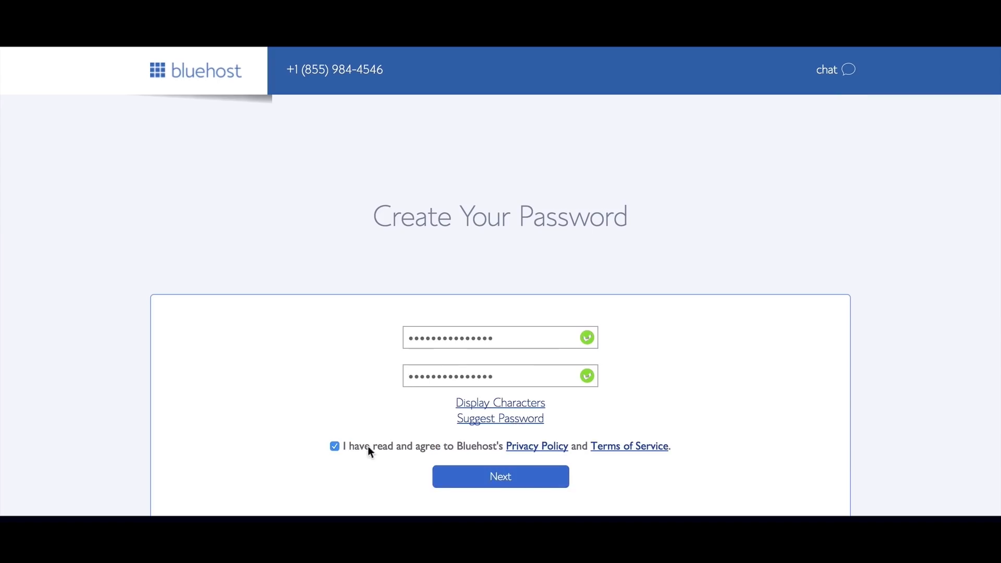
{"action": "left_click", "coordinate": [500, 478]}
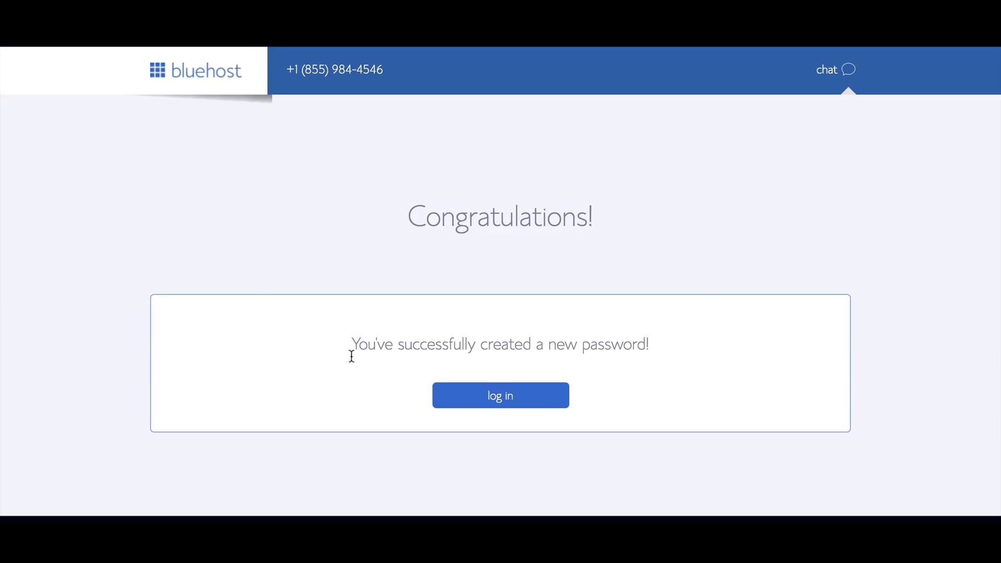
{"action": "left_click", "coordinate": [510, 405]}
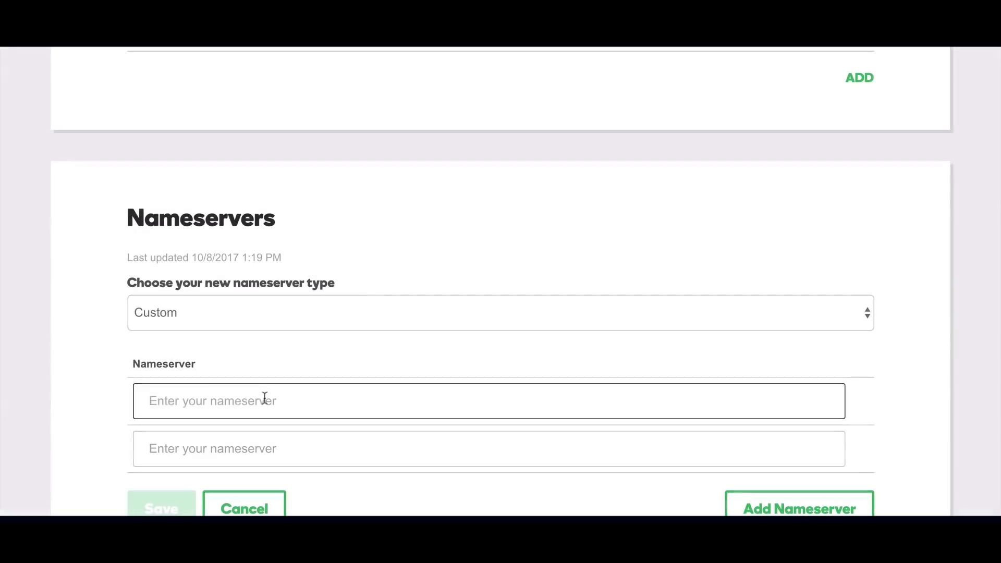
Enter NS1.BLUEHOST.COM and NS2.BLUEHOST.COM as the existing domain's custom nameservers.
{"action": "type", "text": "NS1.BLUEHOST.COM"}
{"action": "left_click", "coordinate": [256, 450]}
{"action": "type", "text": "NS1.BLUEHOST.COM"}
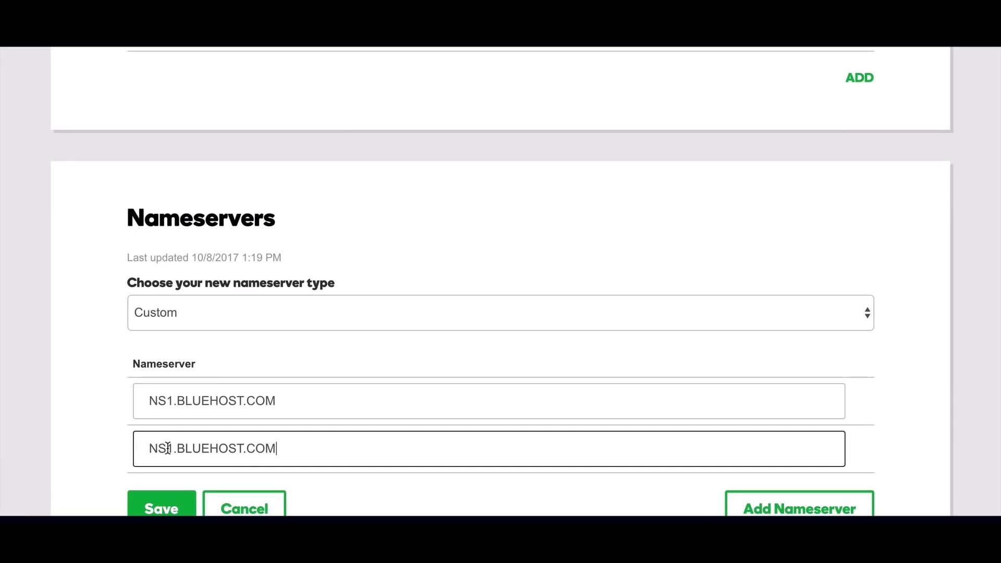
{"action": "left_click", "coordinate": [175, 449]}
{"action": "key", "text": "BackSpace"}
{"action": "type", "text": "2"}
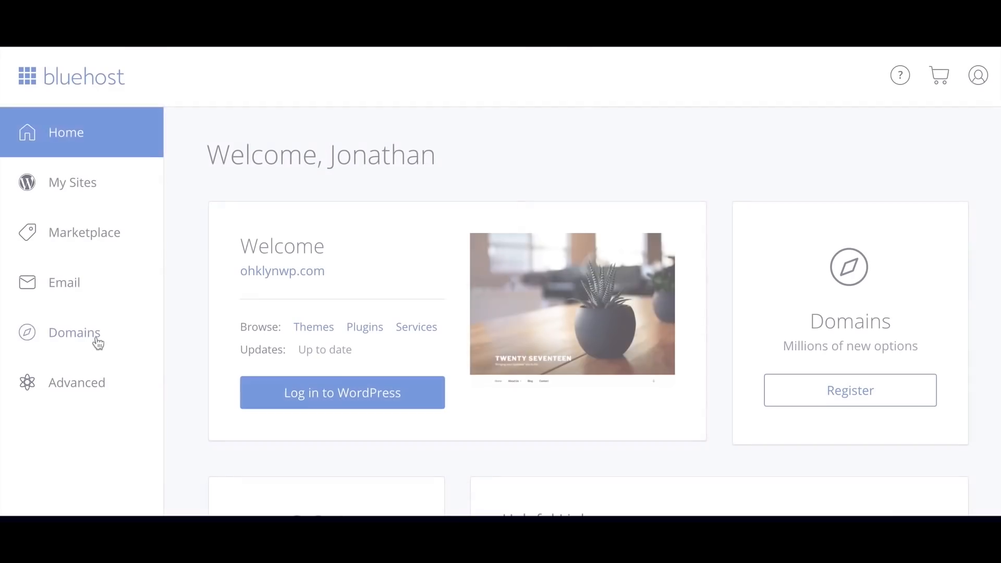
Return to the Bluehost account and open its domain management area.
{"action": "left_click", "coordinate": [98, 344]}
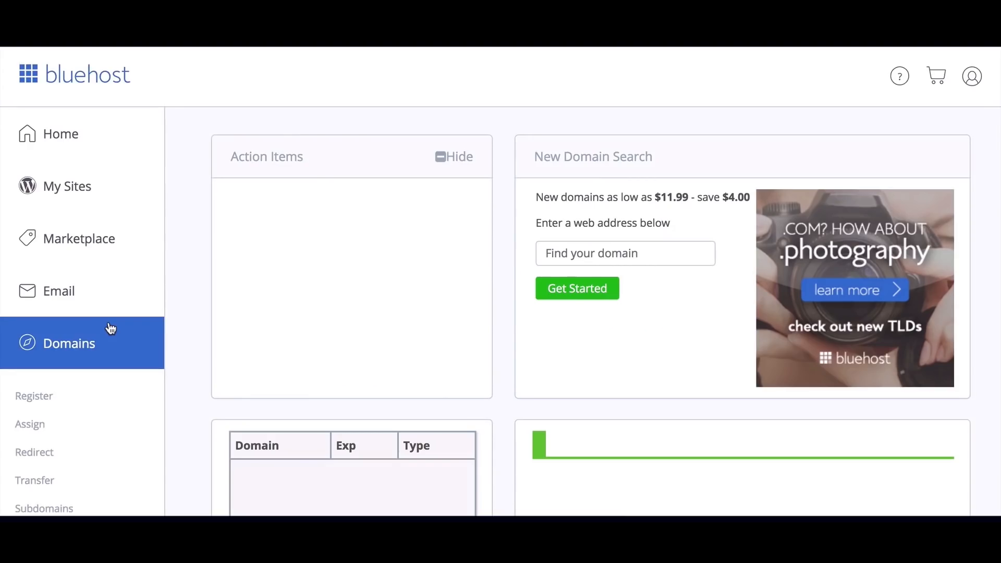
{"action": "scroll", "coordinate": [108, 325], "scroll_direction": "down", "scroll_amount": 1}
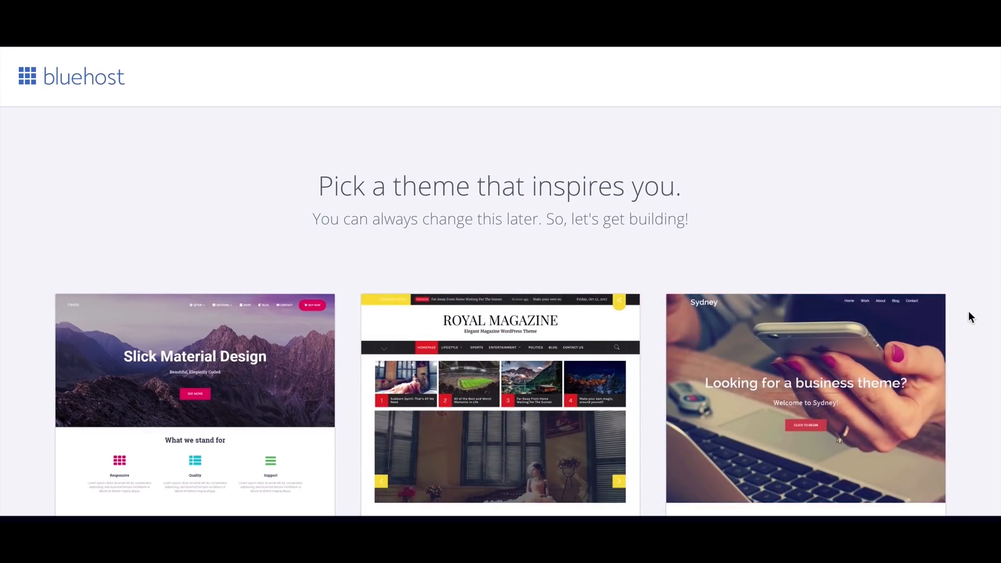
Browse the offered starter themes and skip the theme selection.
{"action": "scroll", "coordinate": [956, 355], "scroll_direction": "down", "scroll_amount": 5}
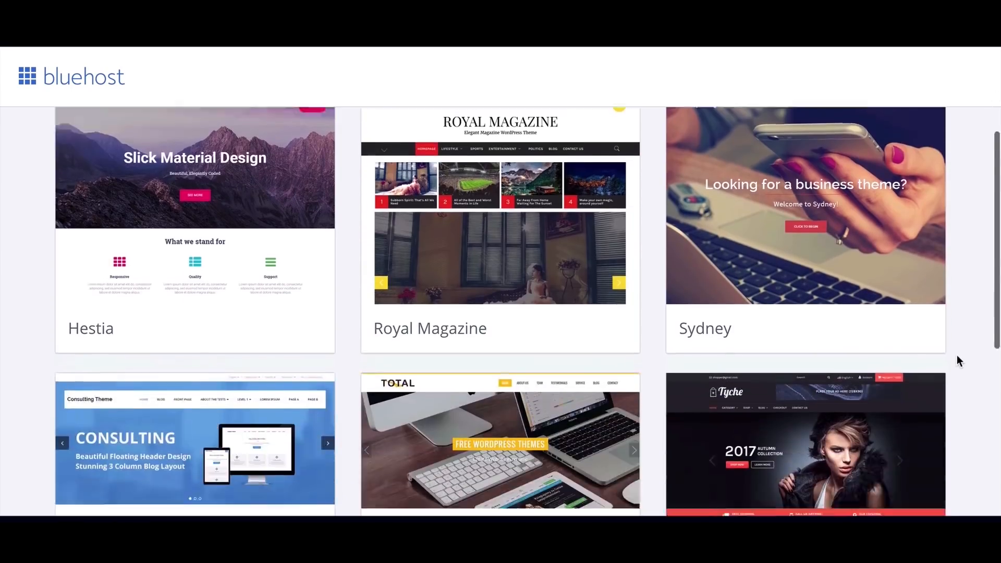
{"action": "scroll", "coordinate": [957, 357], "scroll_direction": "down", "scroll_amount": 6}
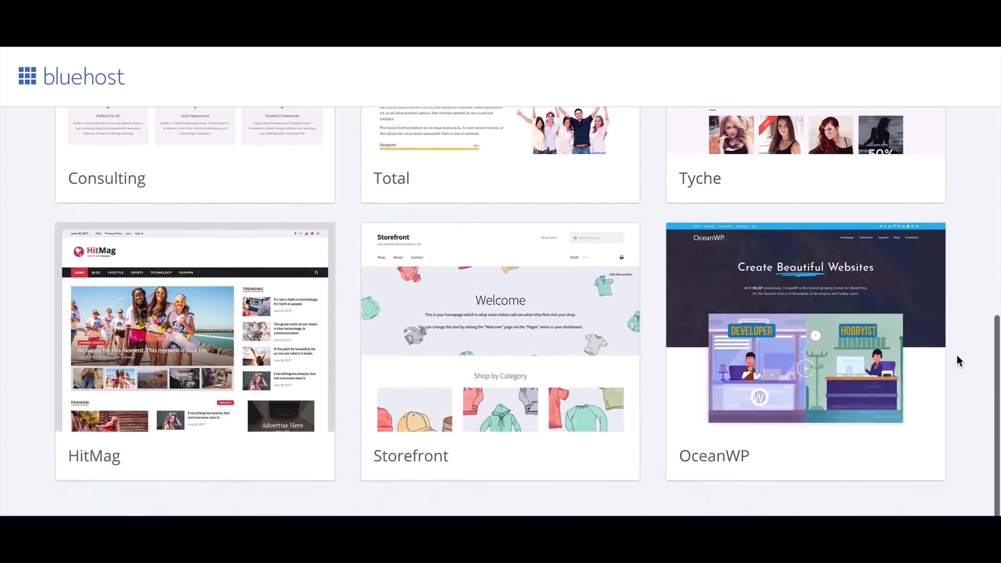
{"action": "scroll", "coordinate": [956, 356], "scroll_direction": "down", "scroll_amount": 1}
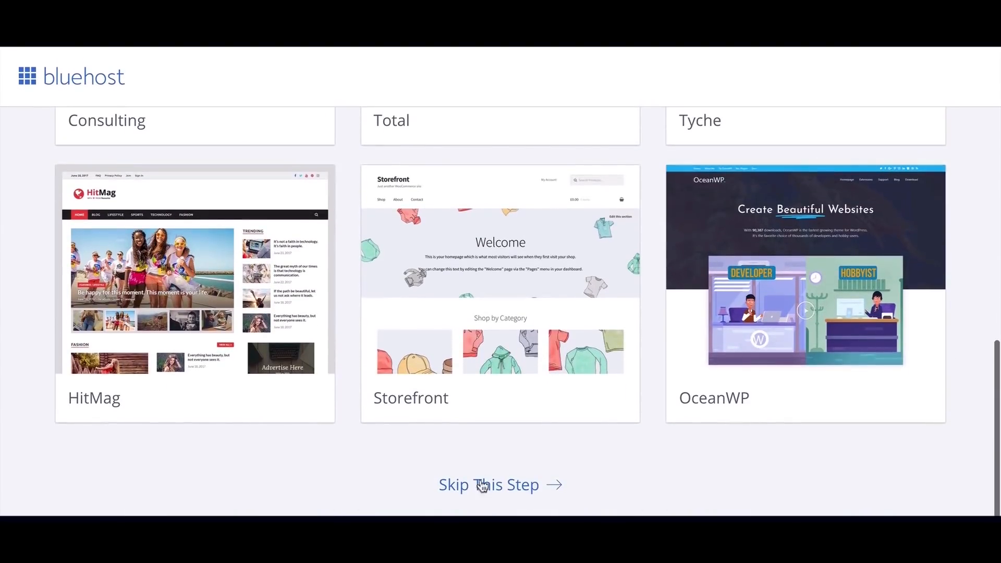
{"action": "left_click", "coordinate": [494, 486]}
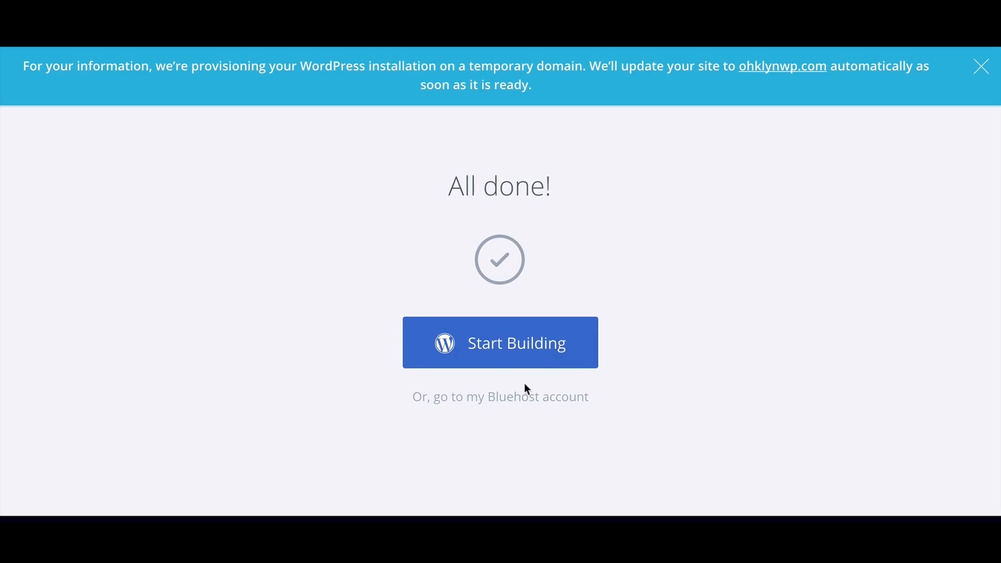
Start building the WordPress site without setup help and open the WordPress dashboard.
{"action": "left_click", "coordinate": [499, 342]}
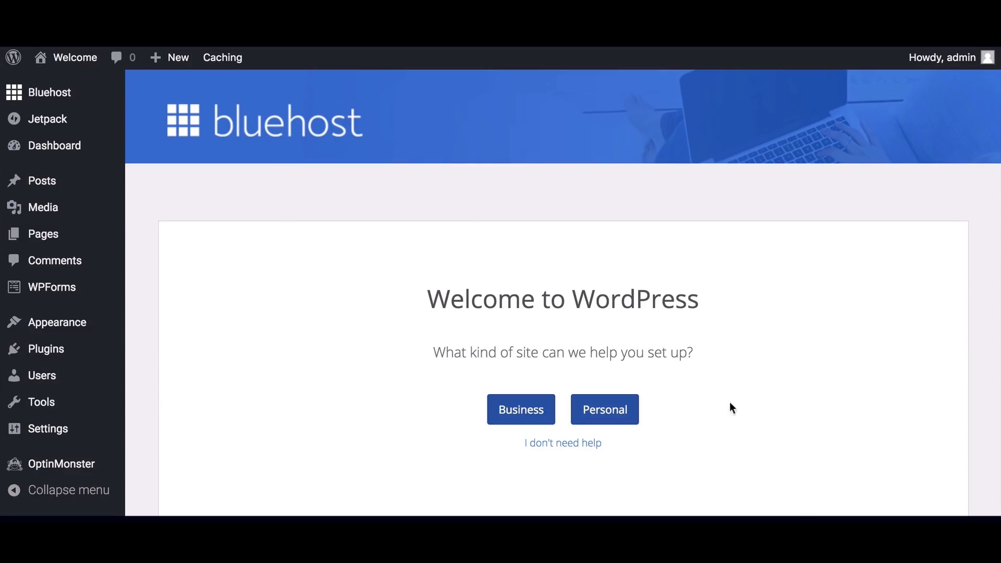
{"action": "left_click", "coordinate": [572, 448]}
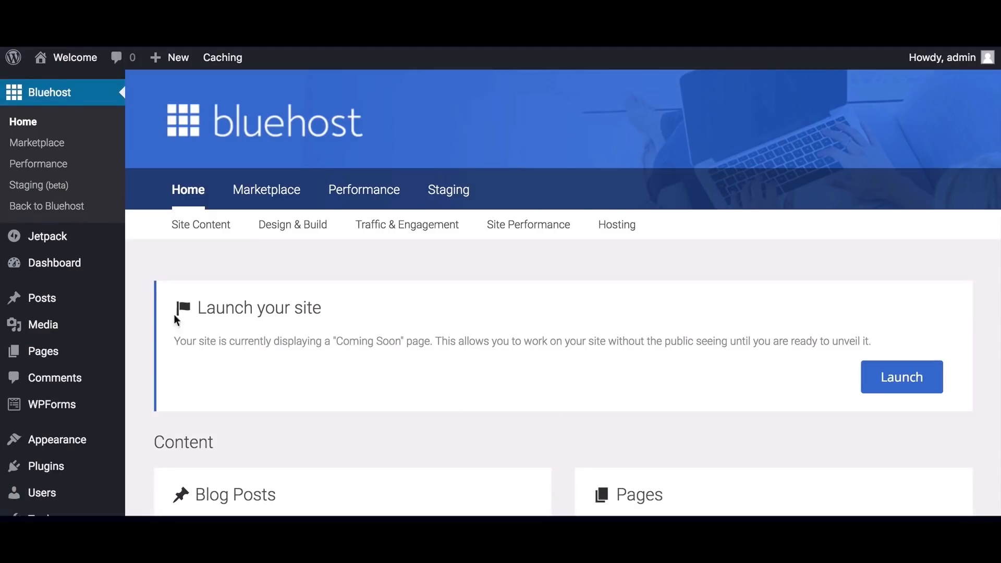
{"action": "mouse_move", "coordinate": [67, 268]}
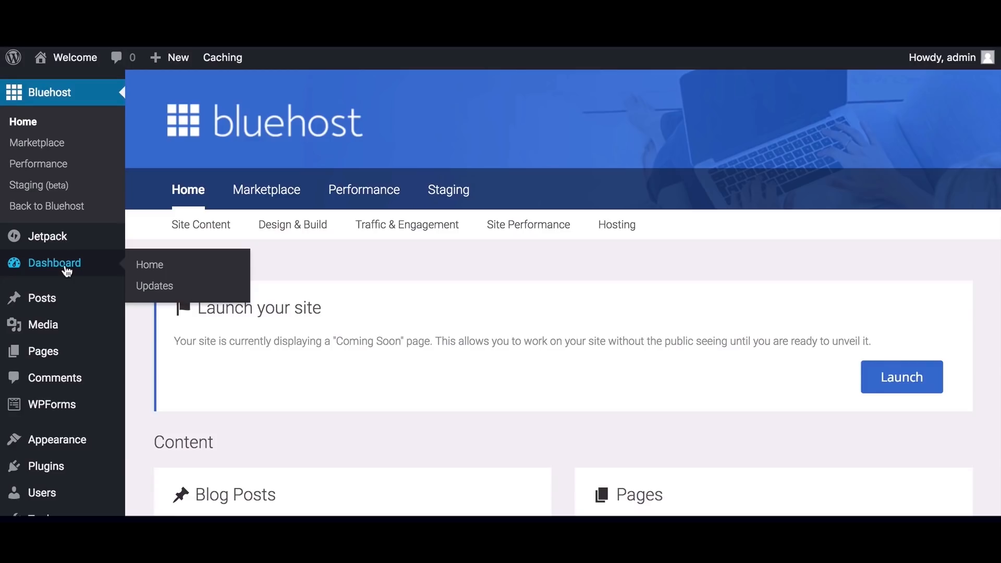
{"action": "left_click", "coordinate": [66, 267]}
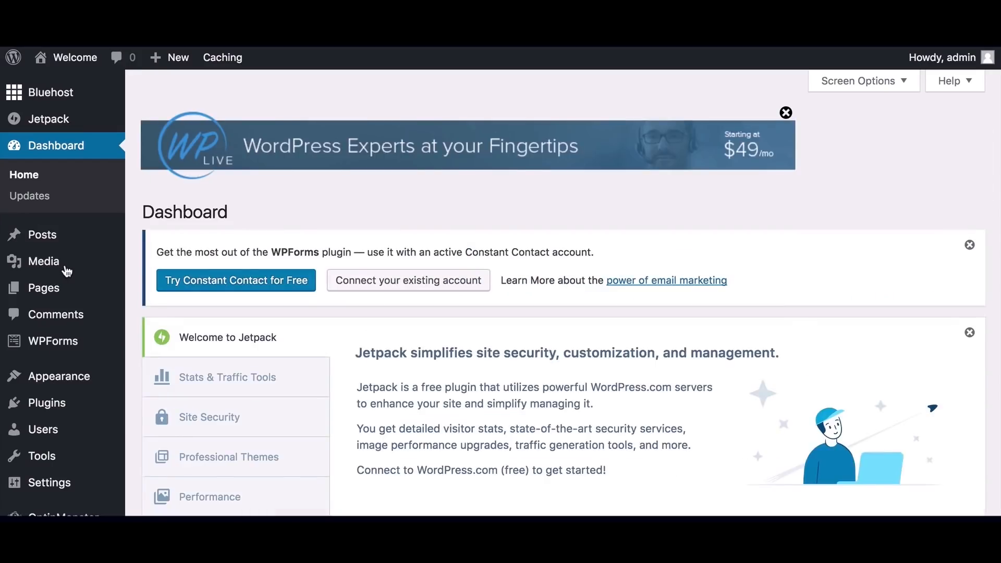
Dismiss the WP Live banner and the WPForms, WordPress welcome and Jetpack notices from the dashboard.
{"action": "left_click", "coordinate": [787, 114]}
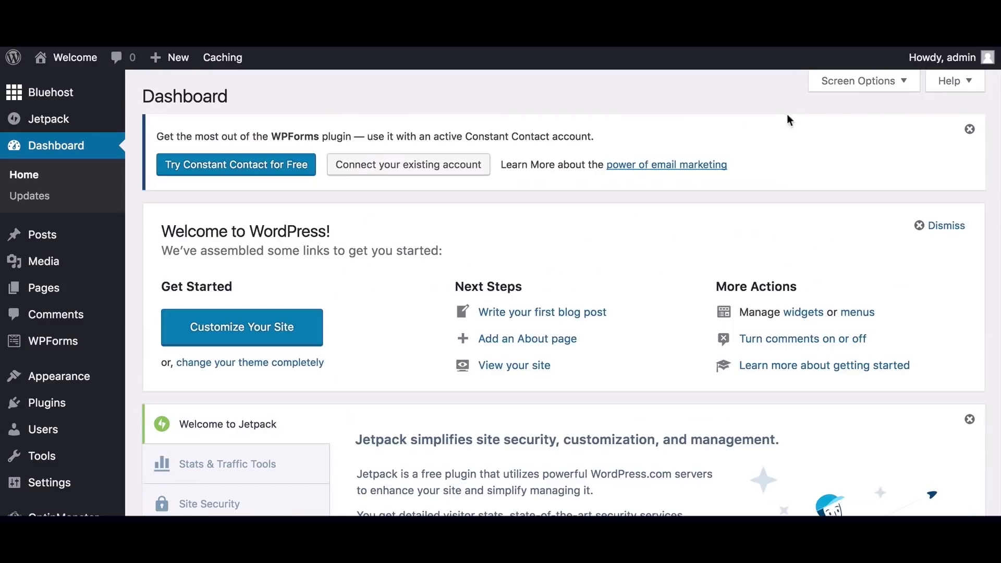
{"action": "left_click", "coordinate": [970, 129]}
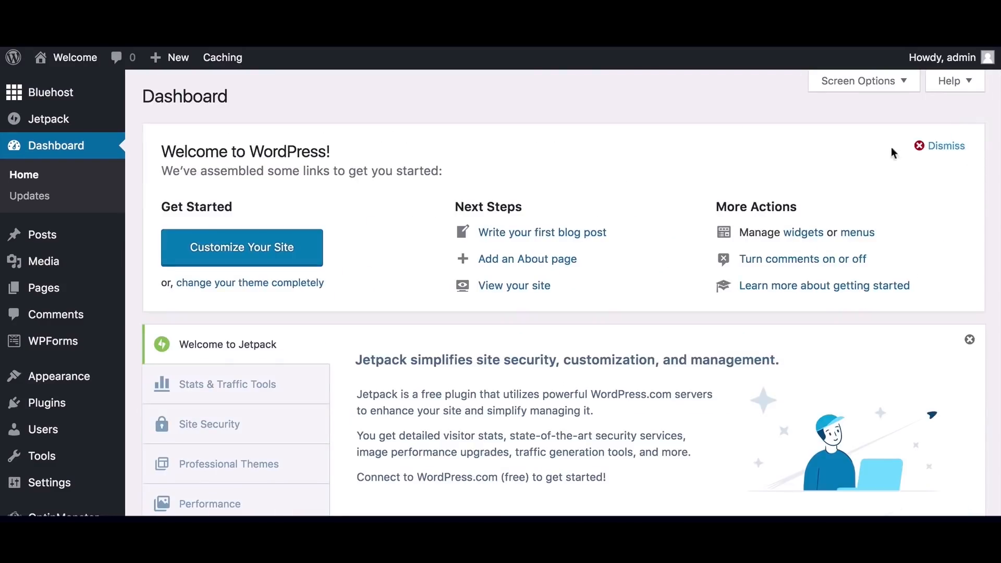
{"action": "left_click", "coordinate": [944, 148]}
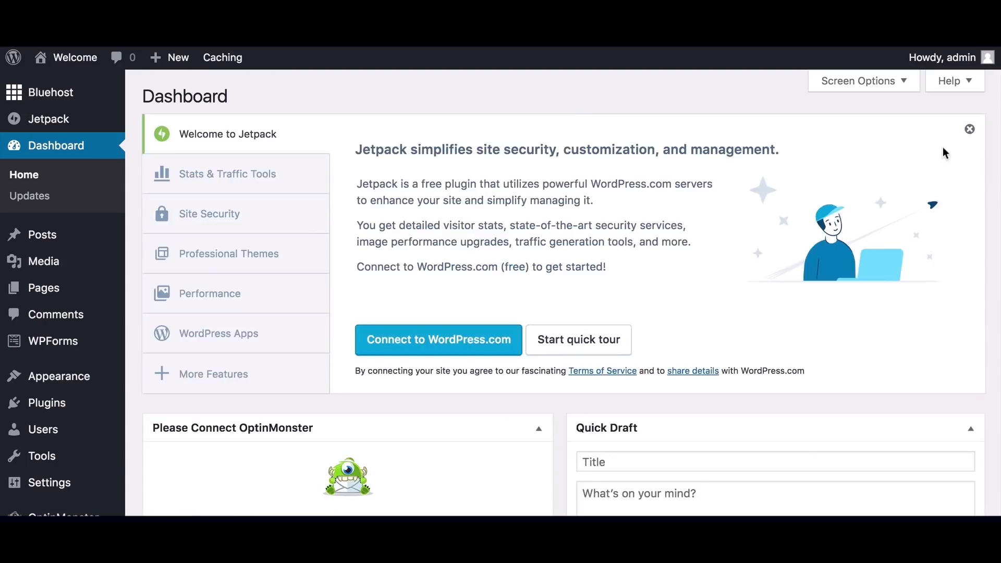
{"action": "left_click", "coordinate": [970, 128]}
Collapse the OptinMonster, Activity, WordPress Events and News, and Quick Draft boxes on the dashboard.
{"action": "left_click", "coordinate": [539, 133]}
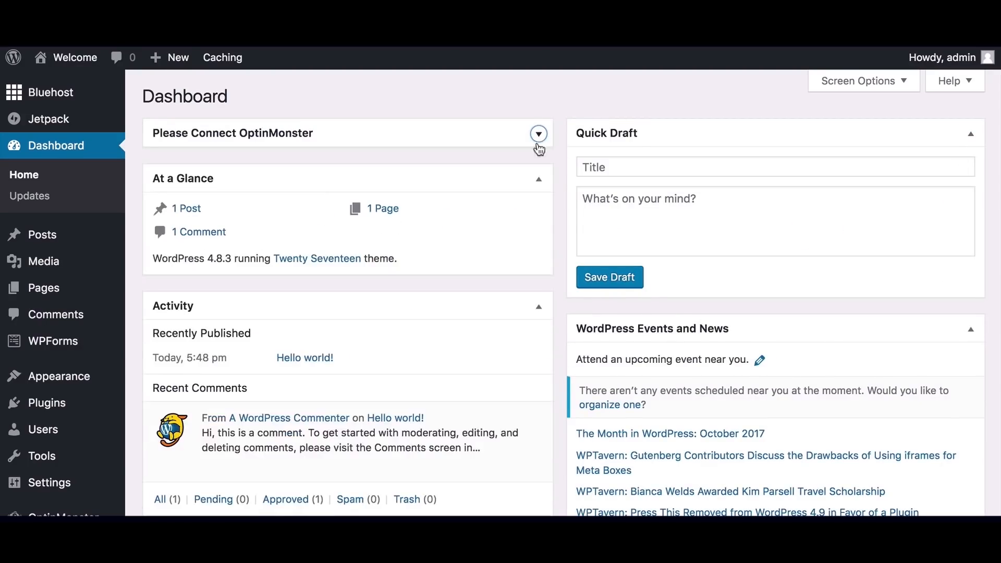
{"action": "left_click", "coordinate": [539, 306]}
{"action": "left_click", "coordinate": [970, 329]}
{"action": "left_click", "coordinate": [970, 133]}
Hide the Please Connect OptinMonster box from the dashboard through the screen options.
{"action": "left_click", "coordinate": [896, 81]}
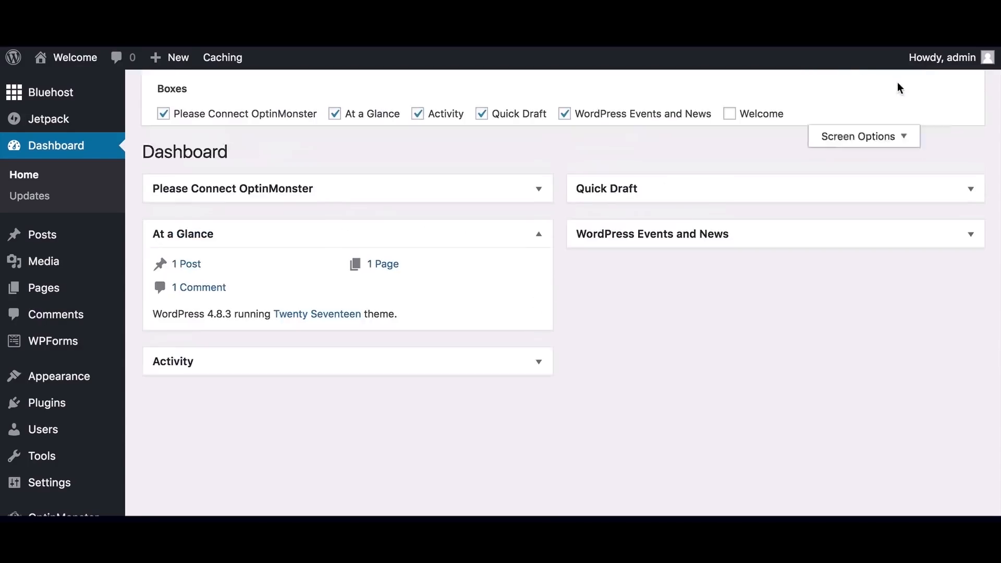
{"action": "left_click", "coordinate": [163, 114]}
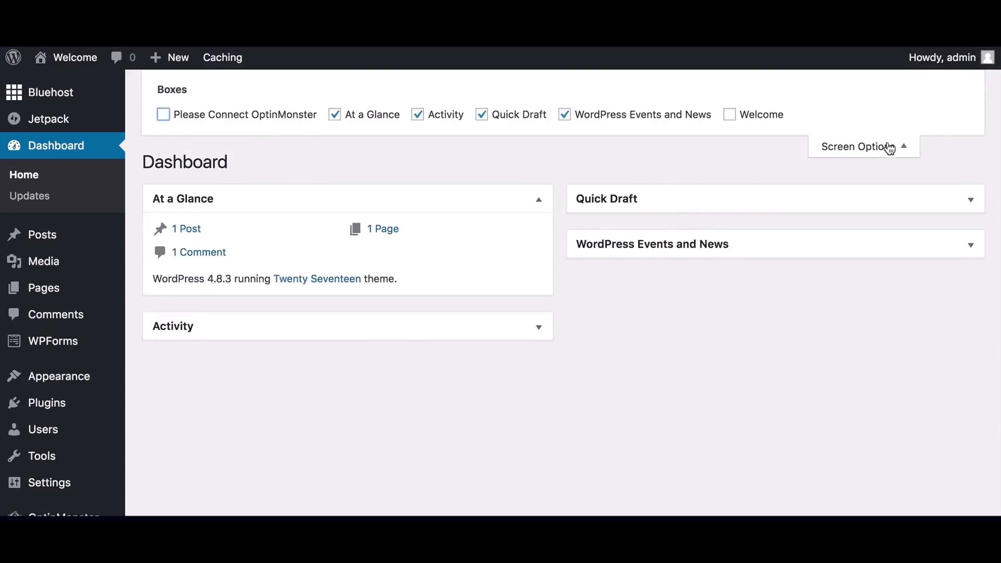
{"action": "left_click", "coordinate": [890, 147]}
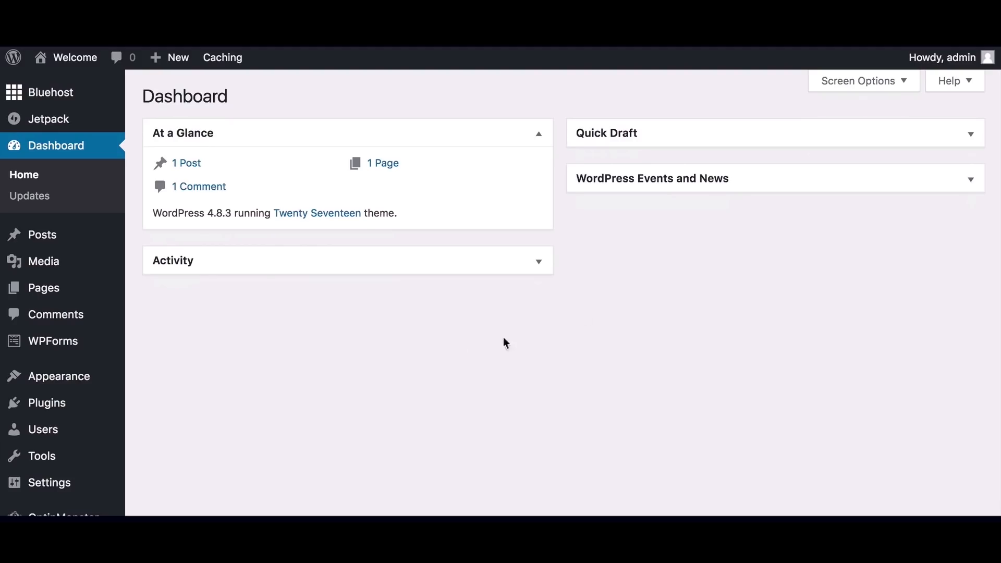
Open the list of installed plugins and look through the active ones.
{"action": "scroll", "coordinate": [71, 495], "scroll_direction": "down", "scroll_amount": 1}
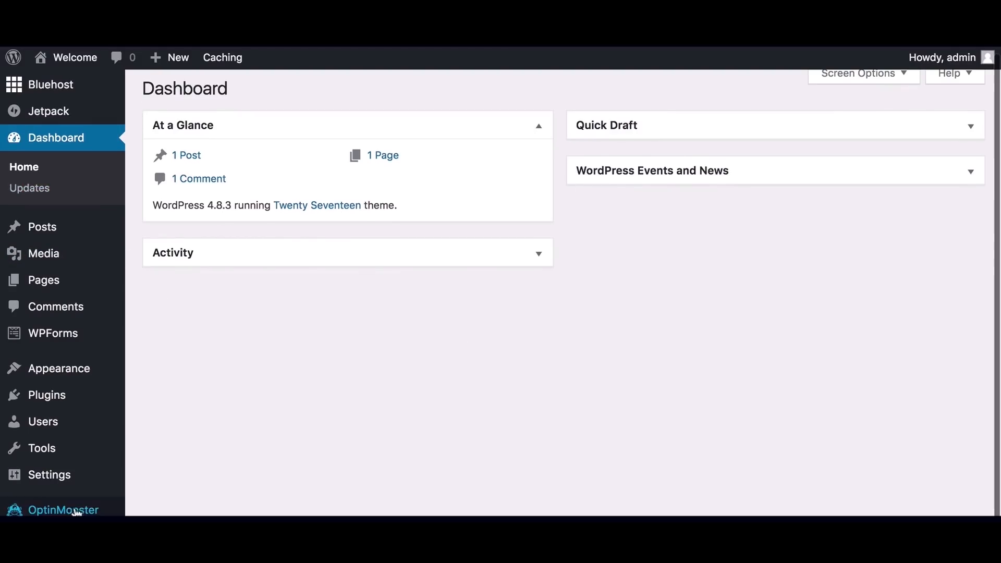
{"action": "mouse_move", "coordinate": [63, 397]}
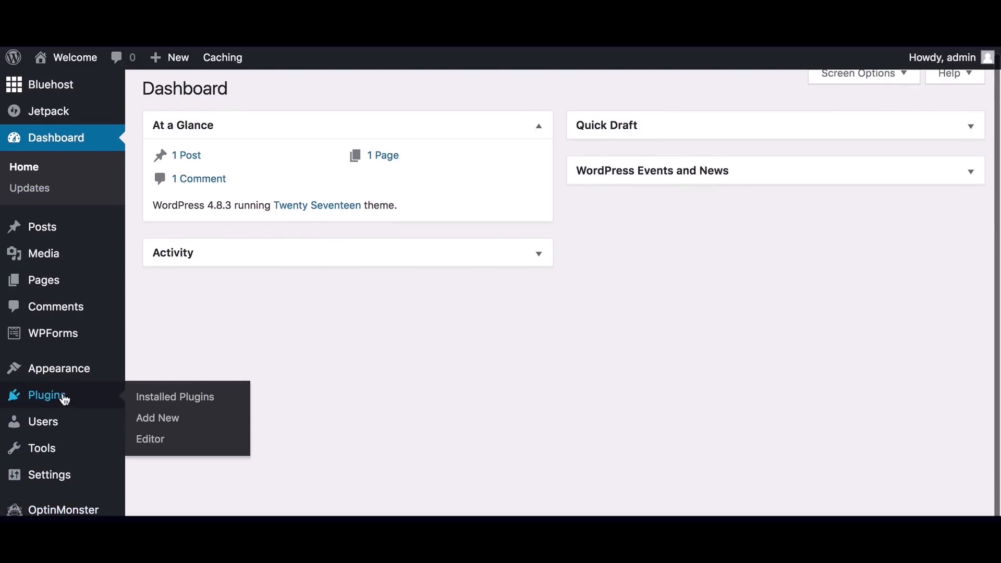
{"action": "left_click", "coordinate": [172, 397]}
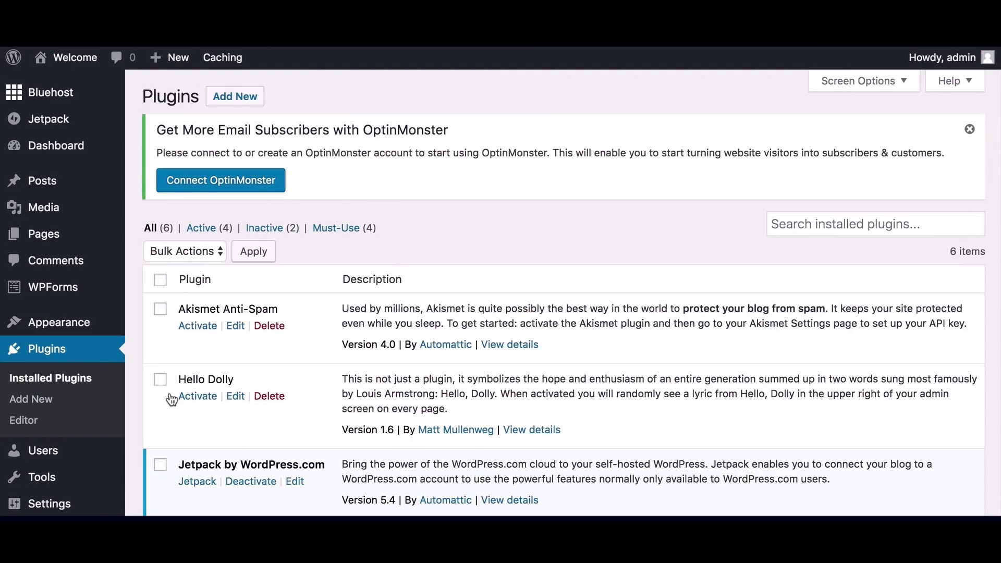
{"action": "scroll", "coordinate": [334, 415], "scroll_direction": "down", "scroll_amount": 2}
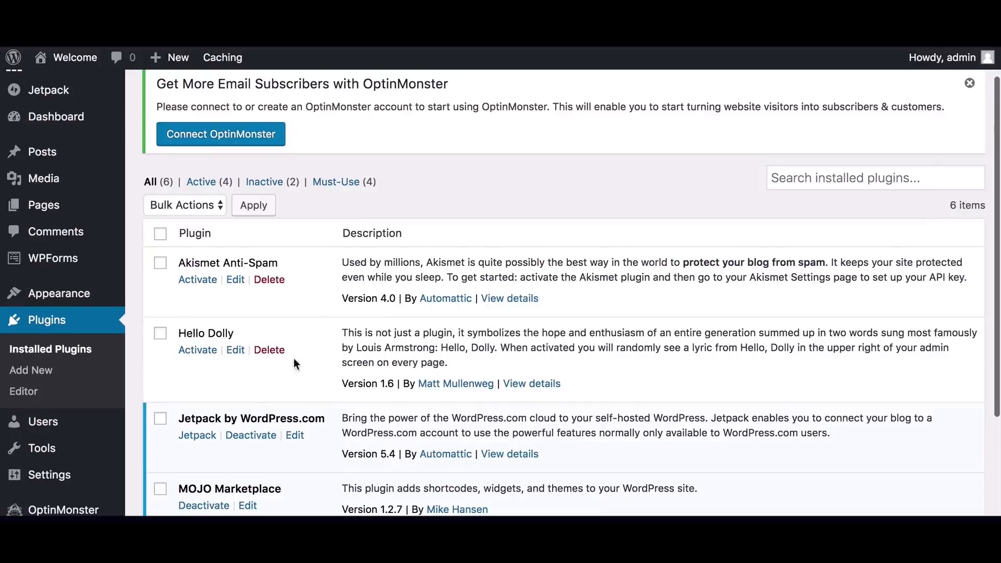
{"action": "scroll", "coordinate": [340, 361], "scroll_direction": "down", "scroll_amount": 8}
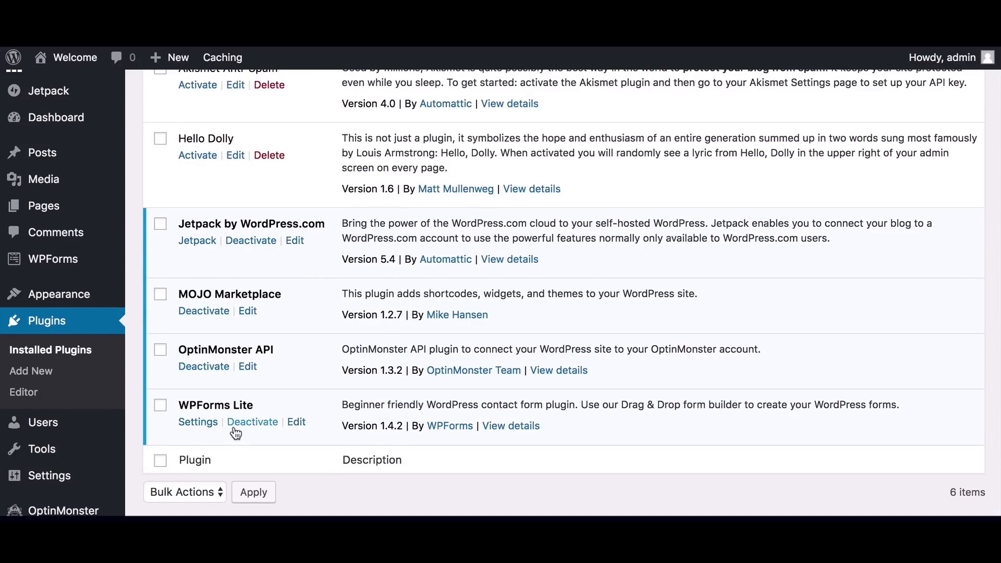
Deactivate the Jetpack, MOJO Marketplace, OptinMonster API and WPForms Lite plugins in one bulk action.
{"action": "left_click", "coordinate": [160, 405]}
{"action": "left_click", "coordinate": [161, 354]}
{"action": "left_click", "coordinate": [161, 295]}
{"action": "left_click", "coordinate": [160, 224]}
{"action": "scroll", "coordinate": [299, 260], "scroll_direction": "up", "scroll_amount": 5}
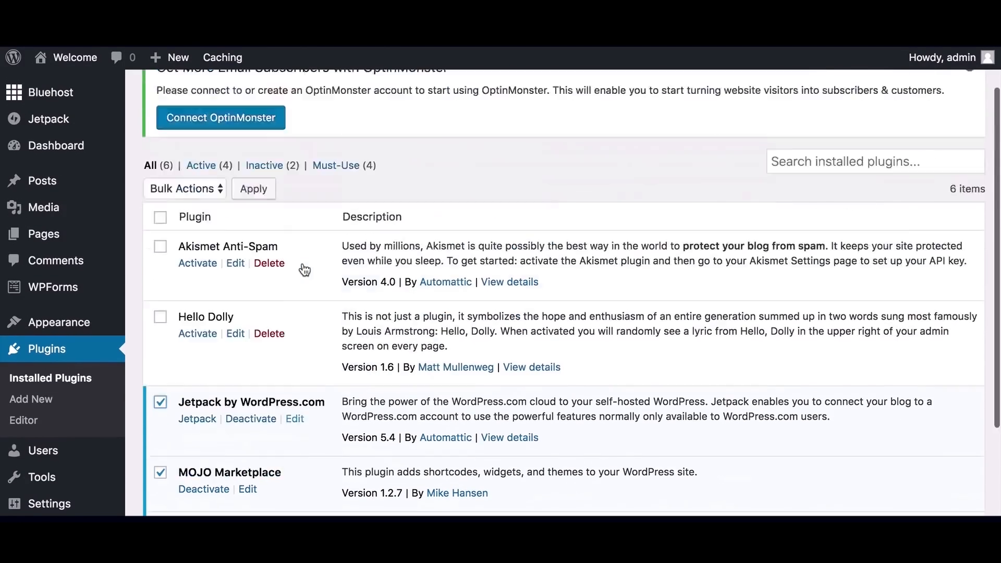
{"action": "left_click", "coordinate": [210, 254]}
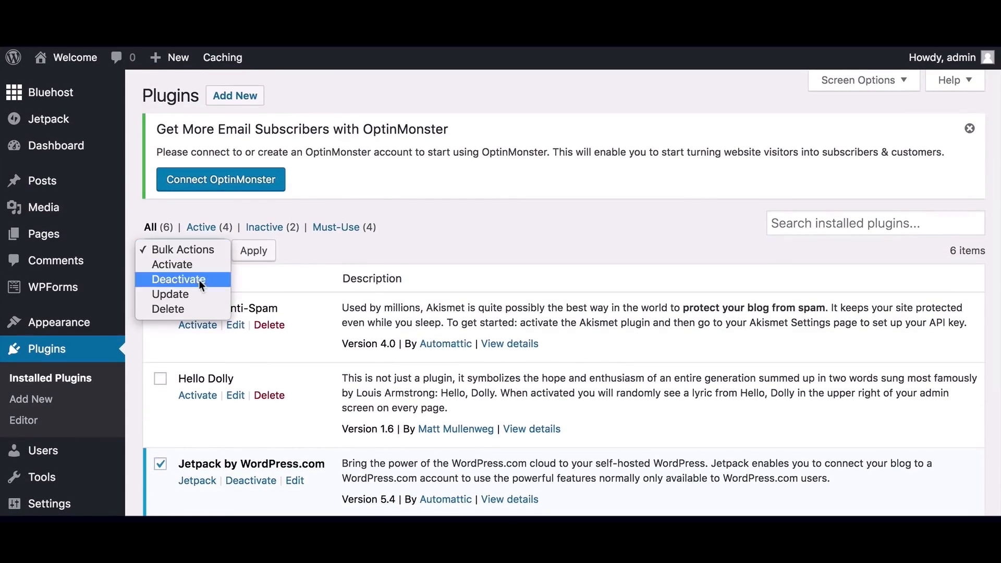
{"action": "left_click", "coordinate": [196, 280]}
{"action": "left_click", "coordinate": [254, 252]}
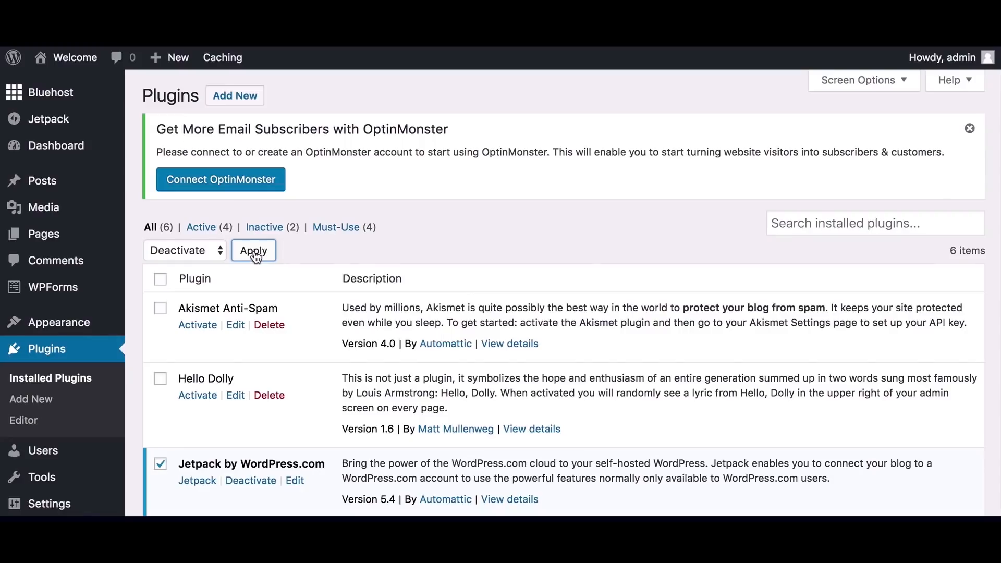
Delete the deactivated Jetpack, MOJO Marketplace, OptinMonster API and WPForms Lite plugins and their data in bulk.
{"action": "scroll", "coordinate": [253, 264], "scroll_direction": "down", "scroll_amount": 4}
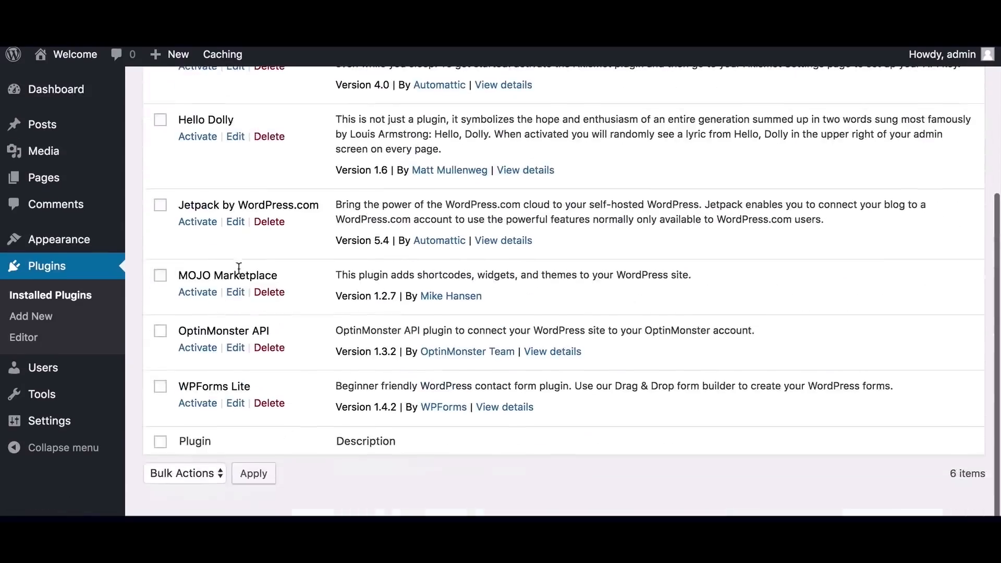
{"action": "left_click", "coordinate": [160, 208]}
{"action": "left_click", "coordinate": [160, 279]}
{"action": "left_click", "coordinate": [160, 334]}
{"action": "left_click", "coordinate": [161, 389]}
{"action": "scroll", "coordinate": [390, 342], "scroll_direction": "up", "scroll_amount": 4}
{"action": "left_click", "coordinate": [200, 195]}
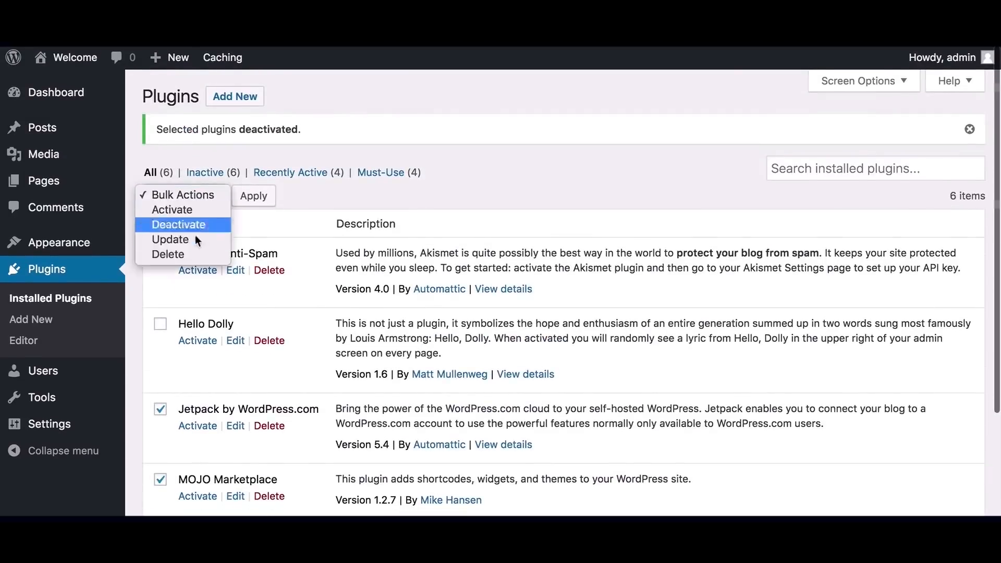
{"action": "left_click", "coordinate": [167, 253]}
{"action": "left_click", "coordinate": [254, 196]}
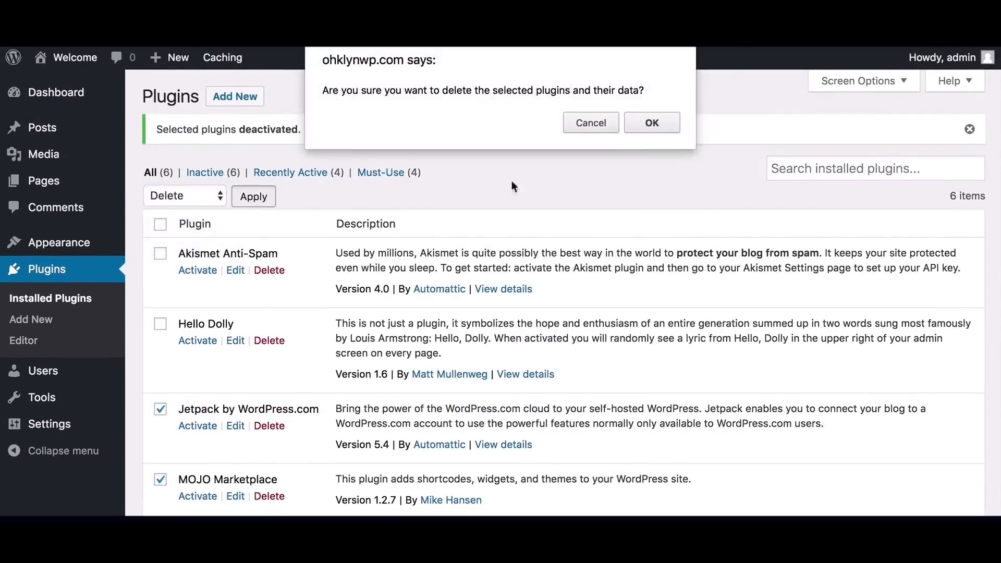
{"action": "left_click", "coordinate": [671, 123]}
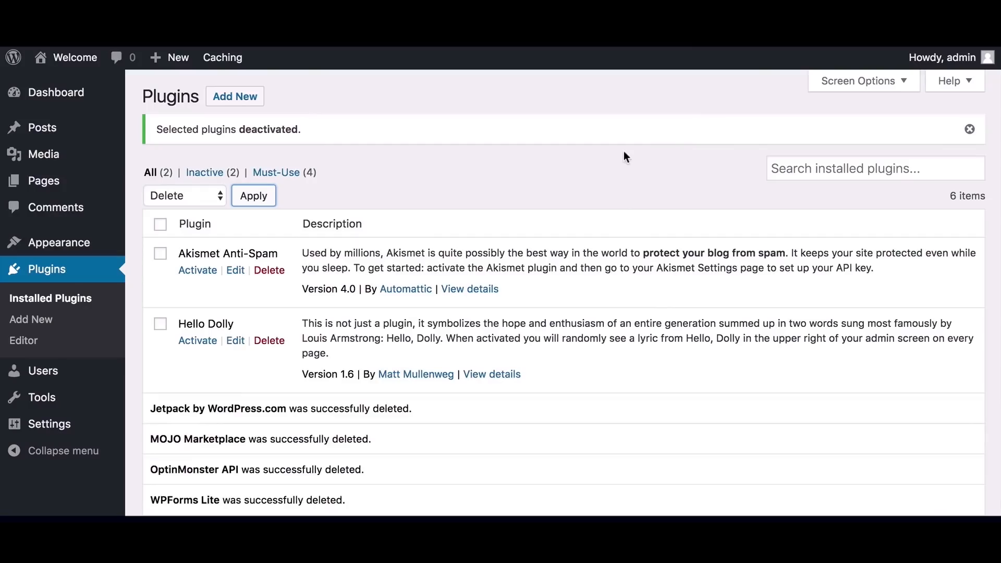
{"action": "left_click", "coordinate": [75, 106]}
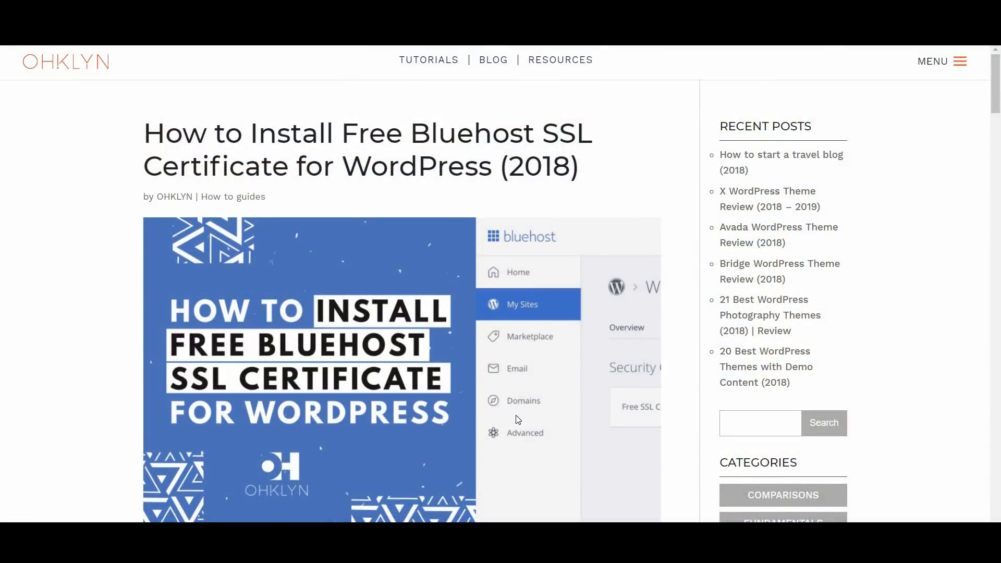
Read the OHKLYN article on installing the free Bluehost SSL certificate and the travel blog guide's outline.
{"action": "scroll", "coordinate": [515, 415], "scroll_direction": "down", "scroll_amount": 10}
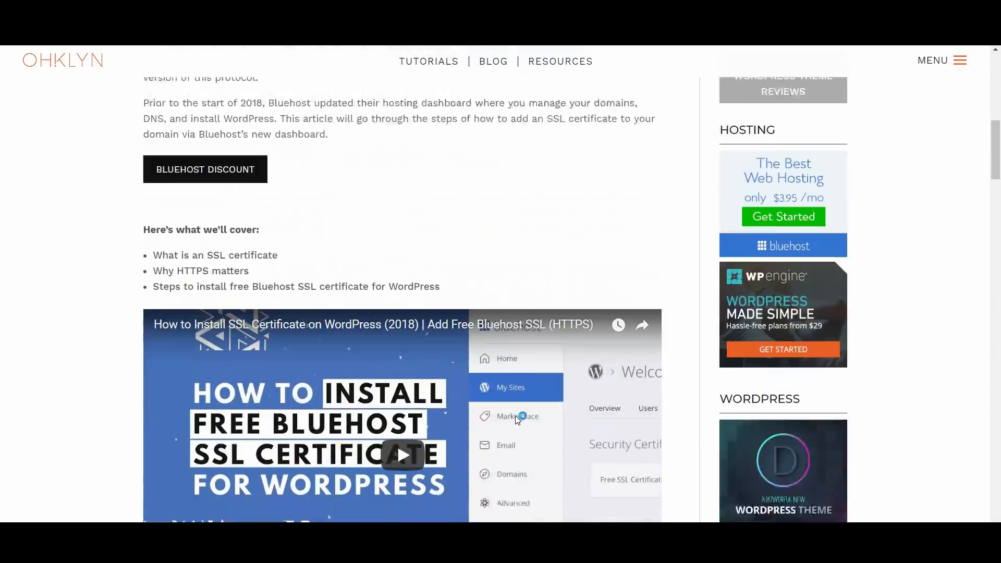
{"action": "scroll", "coordinate": [515, 415], "scroll_direction": "down", "scroll_amount": 2}
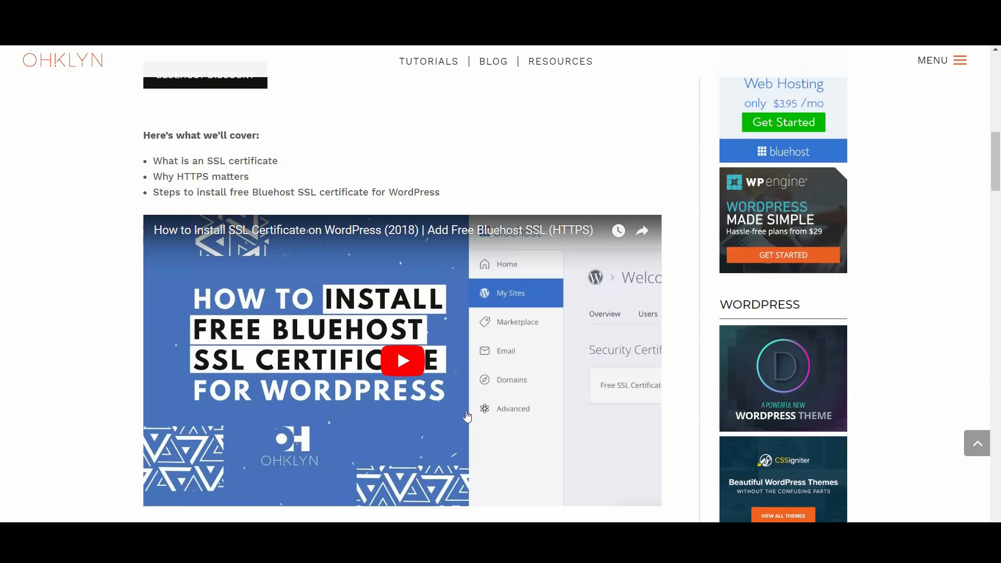
{"action": "scroll", "coordinate": [467, 416], "scroll_direction": "down", "scroll_amount": 7}
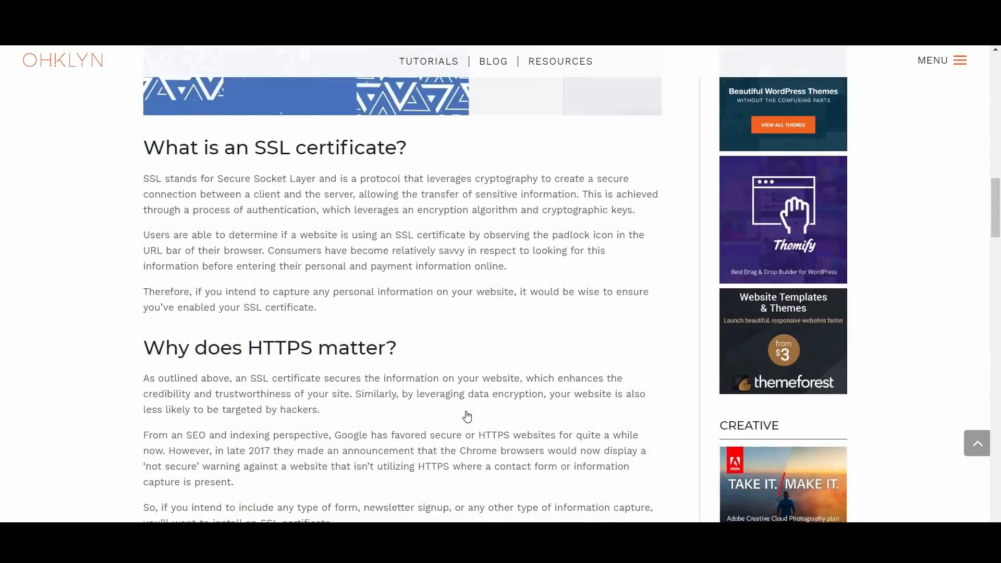
{"action": "scroll", "coordinate": [467, 417], "scroll_direction": "down", "scroll_amount": 5}
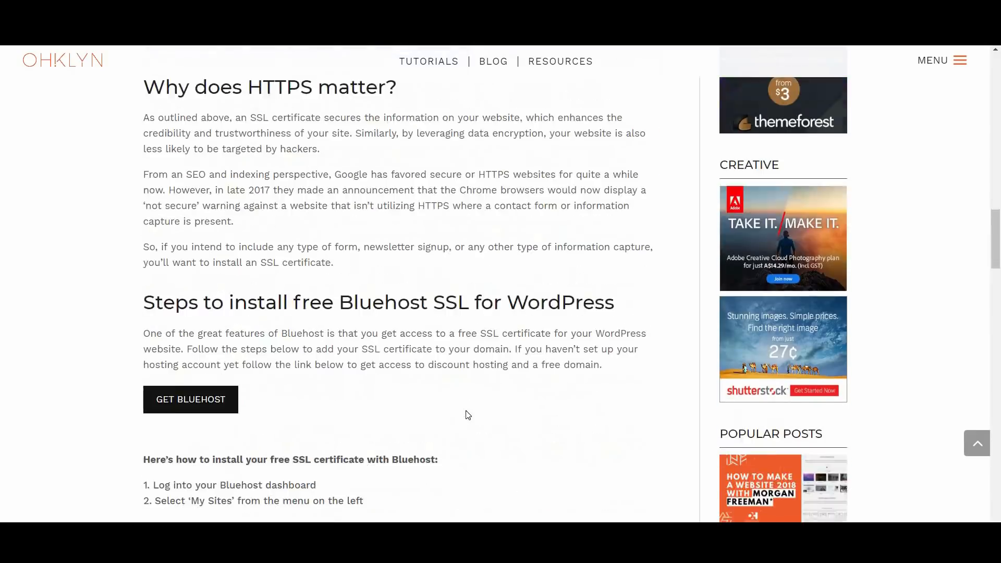
{"action": "scroll", "coordinate": [468, 416], "scroll_direction": "down", "scroll_amount": 4}
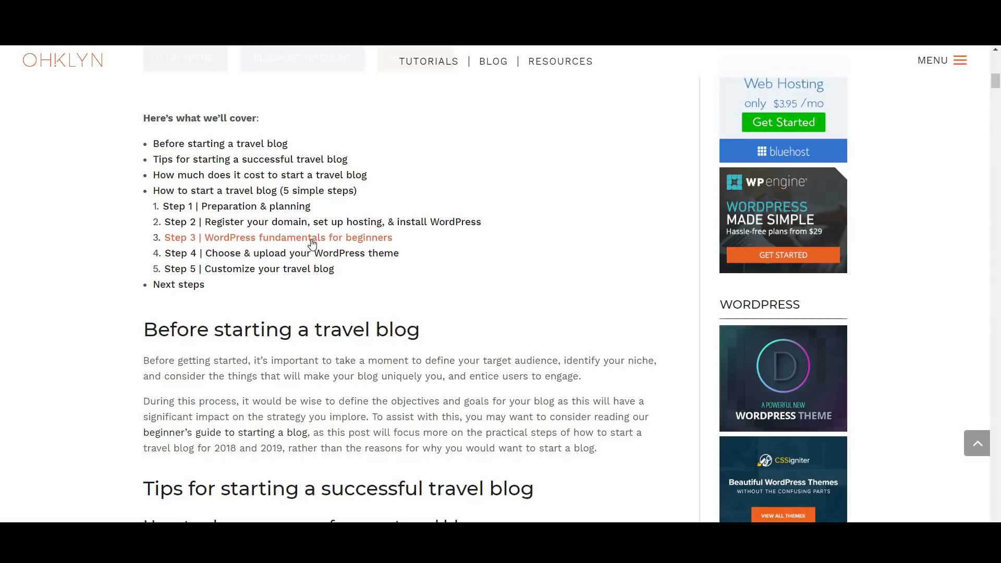
{"action": "scroll", "coordinate": [310, 243], "scroll_direction": "down", "scroll_amount": 6}
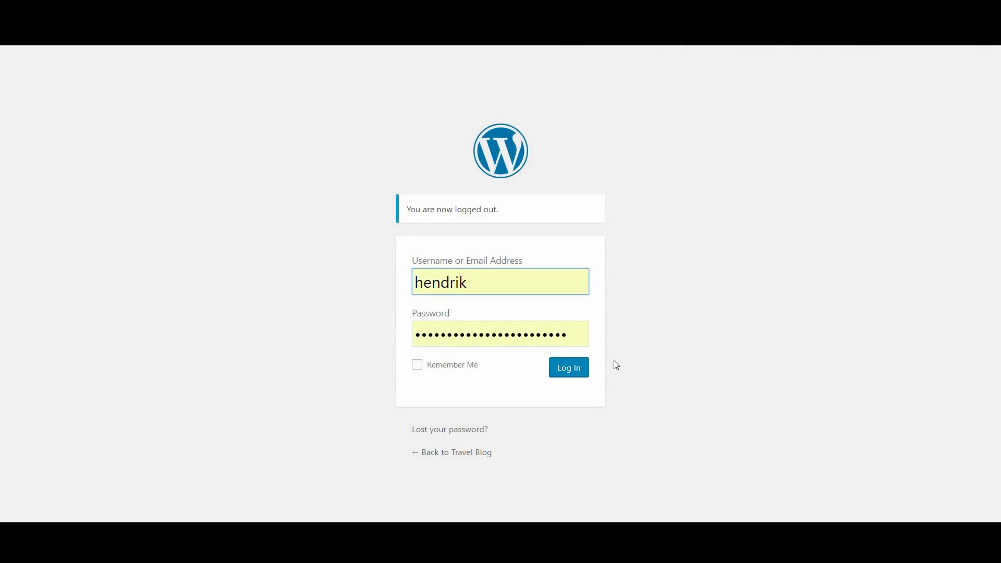
Log in to the WordPress admin and look through the plugin search results for "coming soon".
{"action": "left_click", "coordinate": [571, 371]}
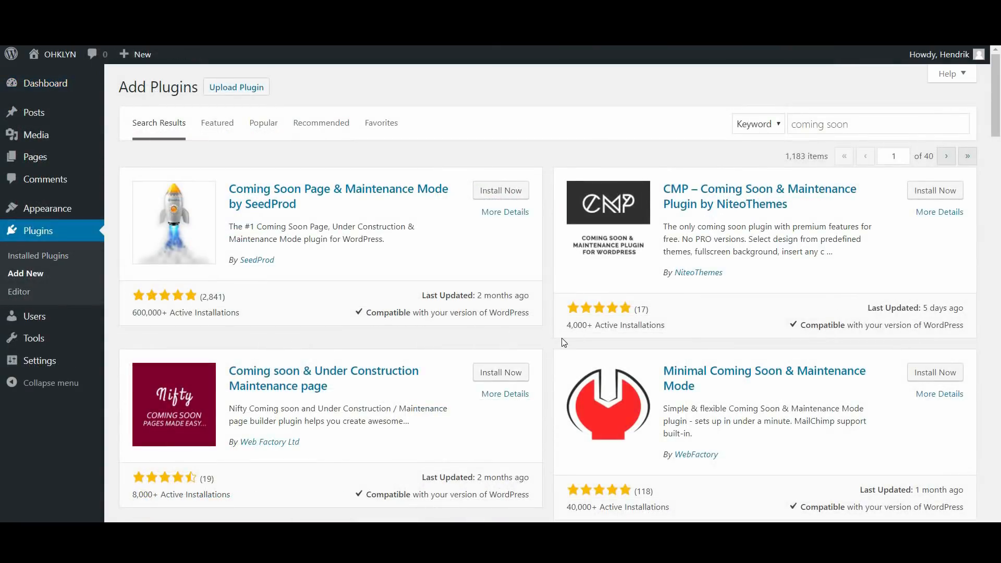
{"action": "scroll", "coordinate": [562, 338], "scroll_direction": "down", "scroll_amount": 7}
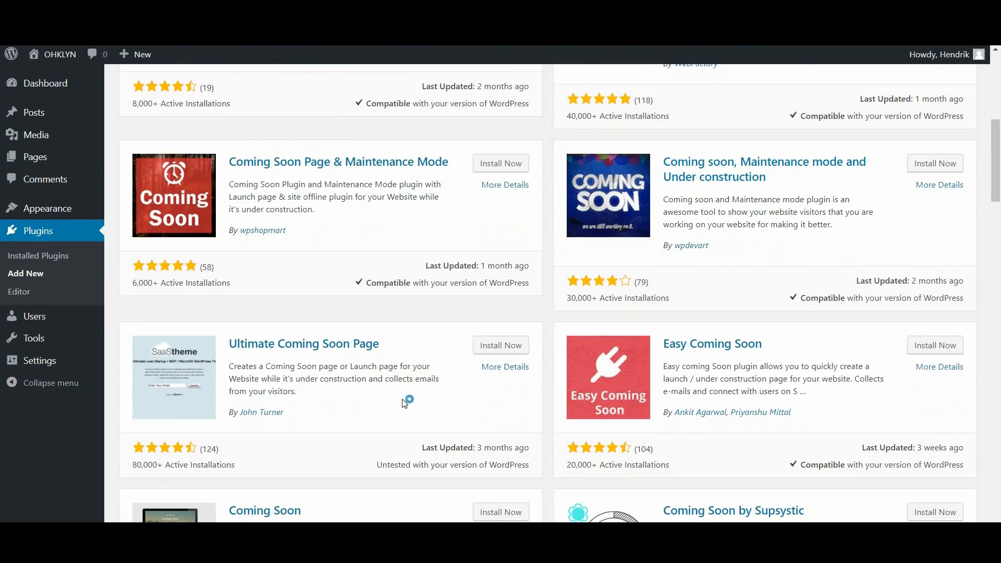
{"action": "scroll", "coordinate": [542, 365], "scroll_direction": "down", "scroll_amount": 6}
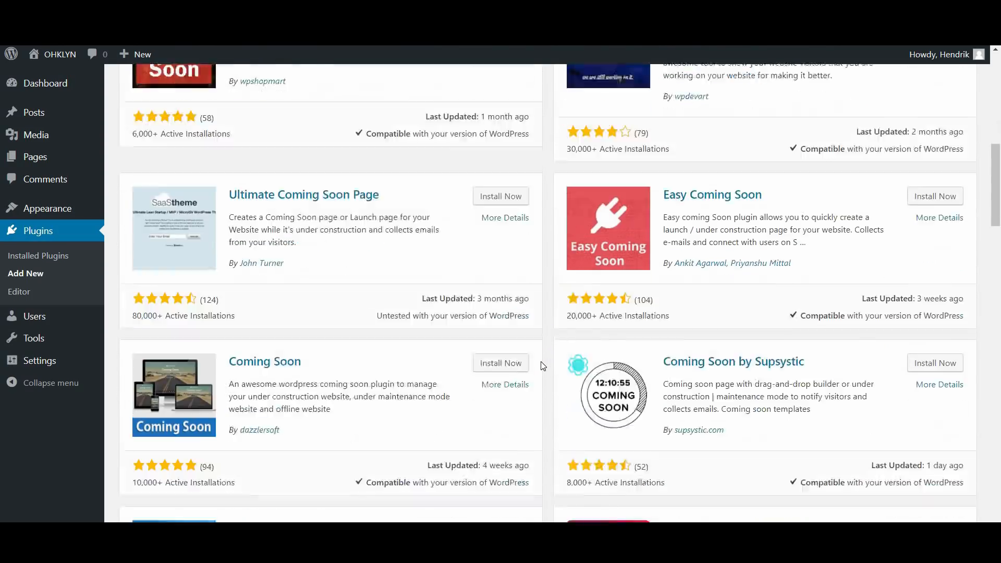
{"action": "scroll", "coordinate": [543, 366], "scroll_direction": "down", "scroll_amount": 5}
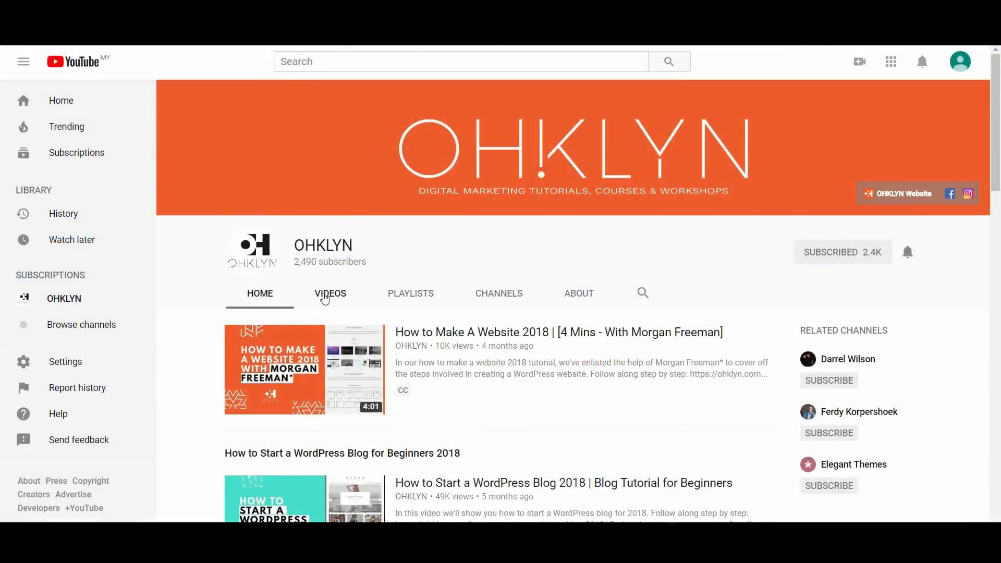
Browse the uploaded videos of the OHKLYN channel on YouTube.
{"action": "left_click", "coordinate": [327, 293]}
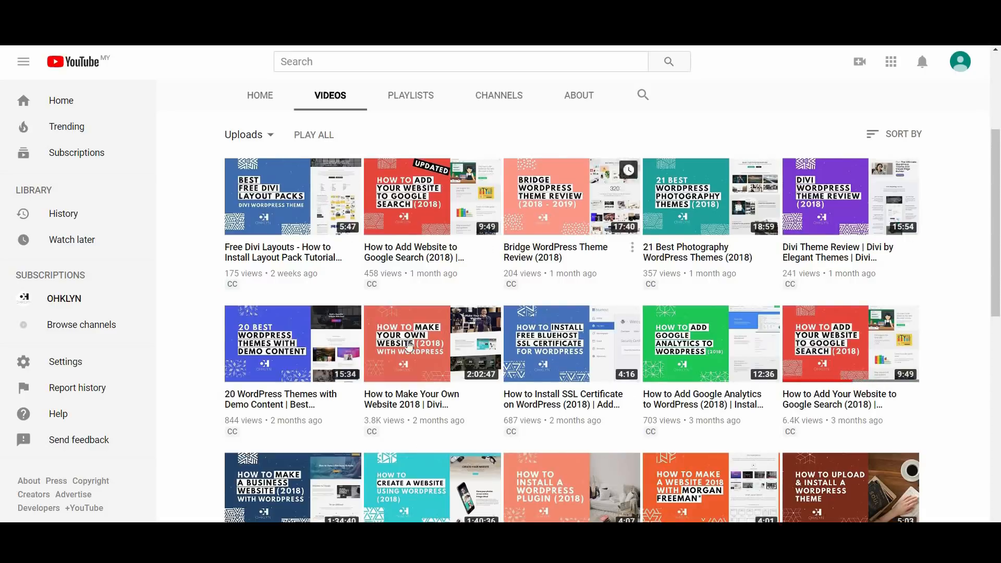
{"action": "scroll", "coordinate": [563, 429], "scroll_direction": "down", "scroll_amount": 5}
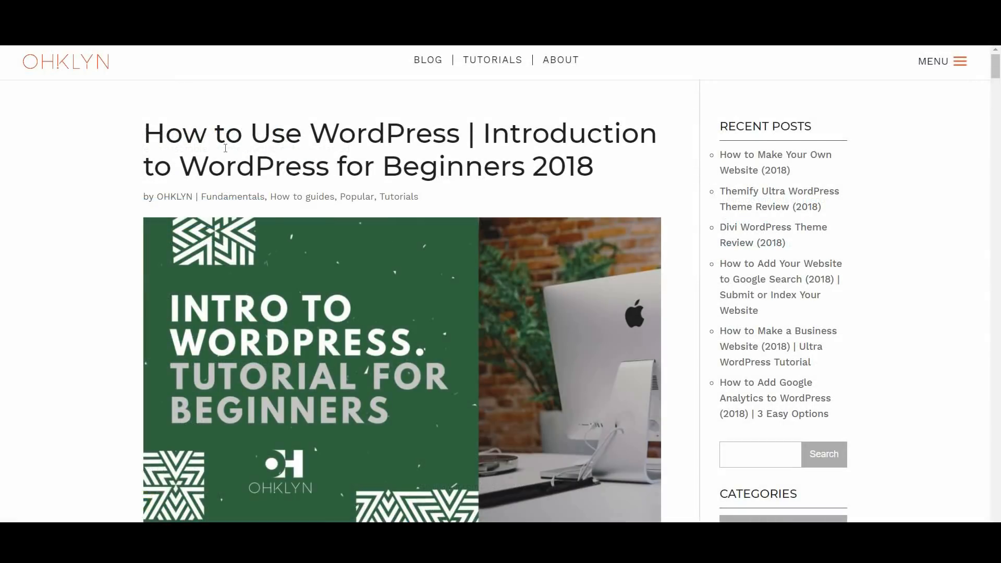
Read through OHKLYN's beginner guide on using WordPress, including its installation and hosting setup sections.
{"action": "scroll", "coordinate": [483, 326], "scroll_direction": "down", "scroll_amount": 9}
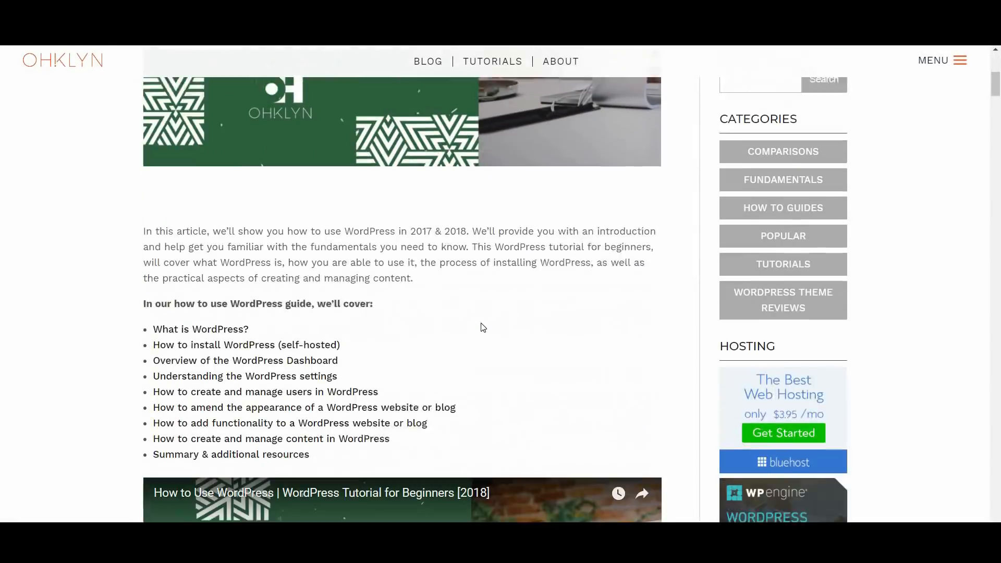
{"action": "scroll", "coordinate": [483, 325], "scroll_direction": "down", "scroll_amount": 15}
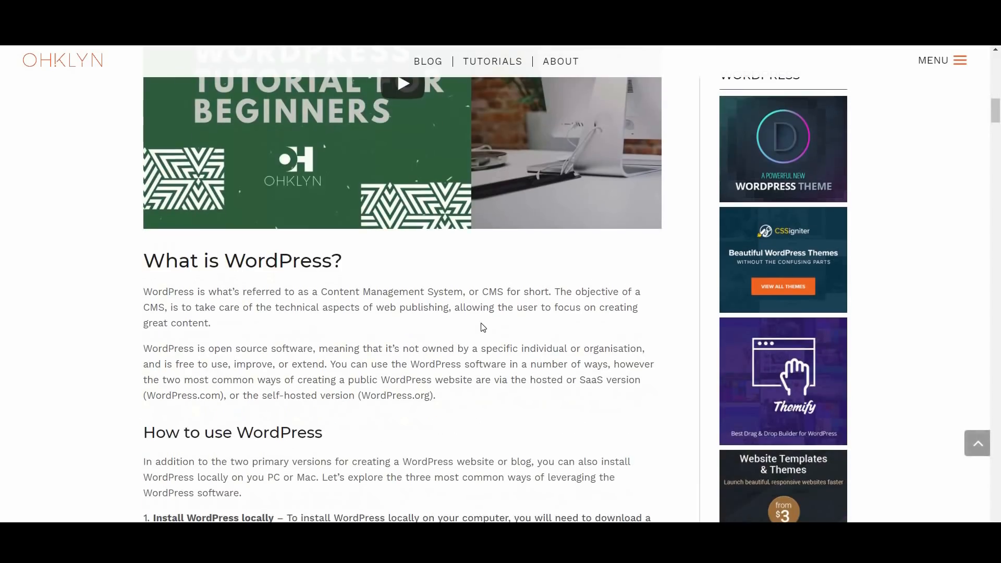
{"action": "scroll", "coordinate": [483, 327], "scroll_direction": "down", "scroll_amount": 1}
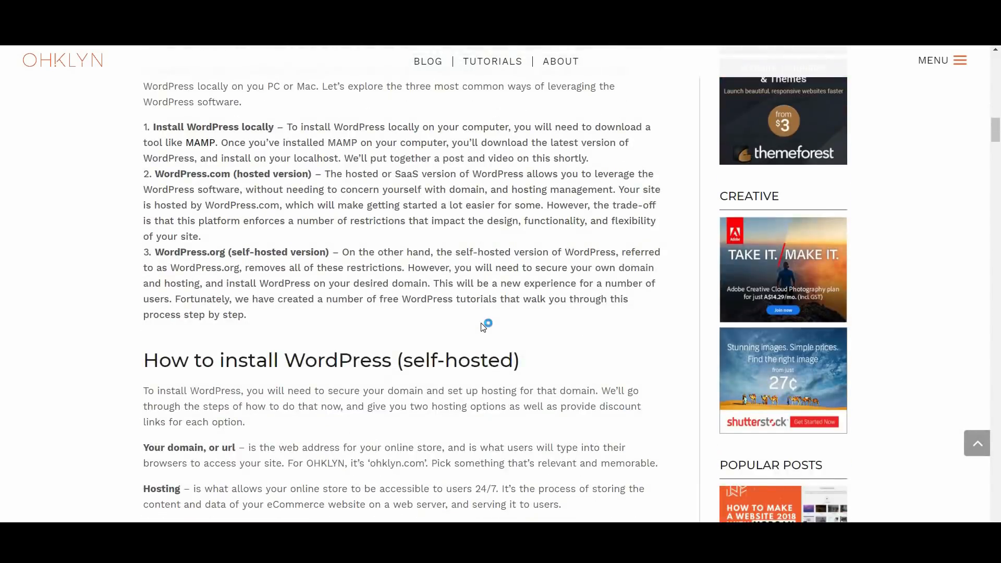
{"action": "scroll", "coordinate": [481, 325], "scroll_direction": "down", "scroll_amount": 9}
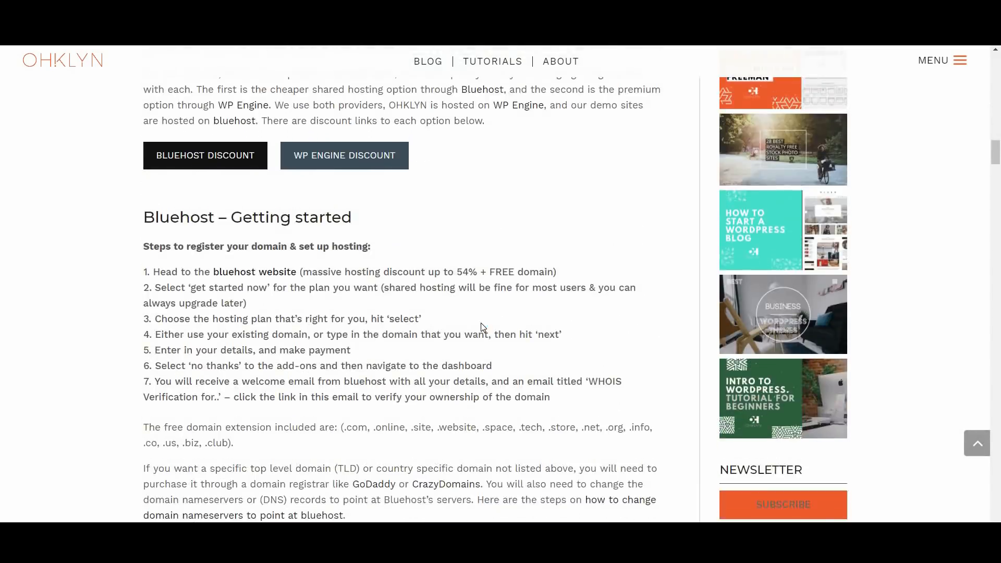
{"action": "scroll", "coordinate": [480, 324], "scroll_direction": "down", "scroll_amount": 9}
{"action": "scroll", "coordinate": [483, 327], "scroll_direction": "down", "scroll_amount": 5}
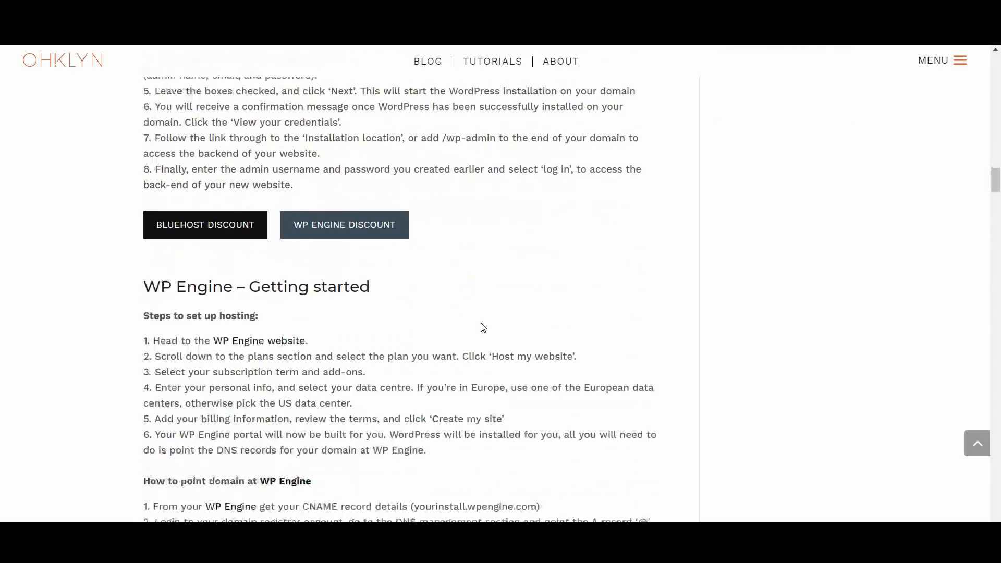
{"action": "scroll", "coordinate": [480, 324], "scroll_direction": "down", "scroll_amount": 7}
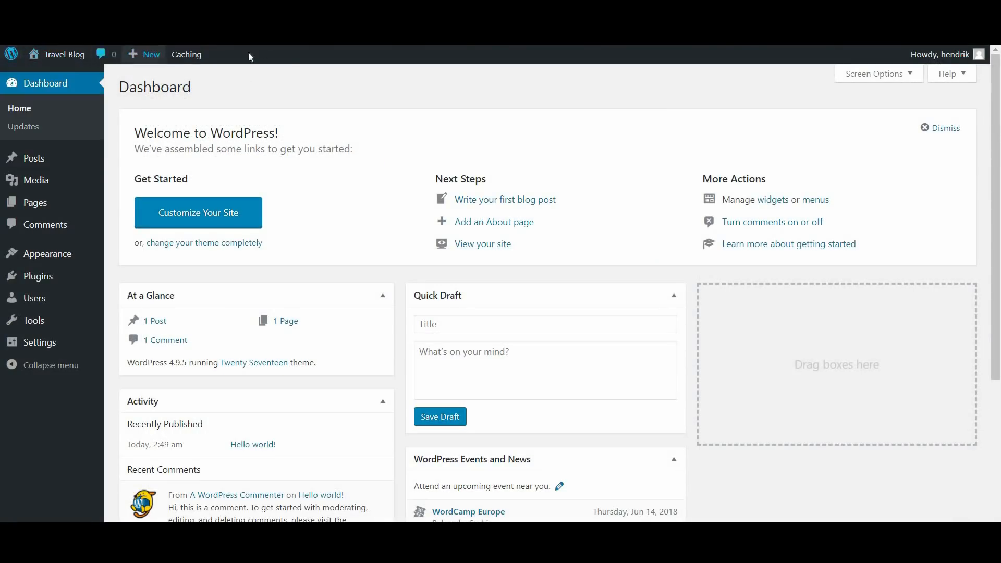
View the front end of the Travel Blog site and return to its WordPress dashboard.
{"action": "left_click", "coordinate": [62, 56]}
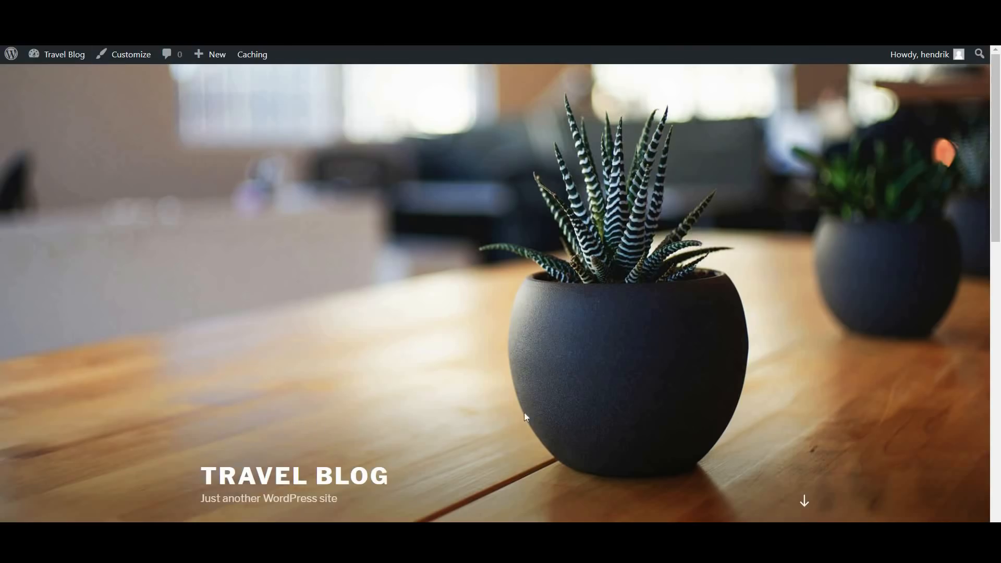
{"action": "left_click", "coordinate": [54, 54]}
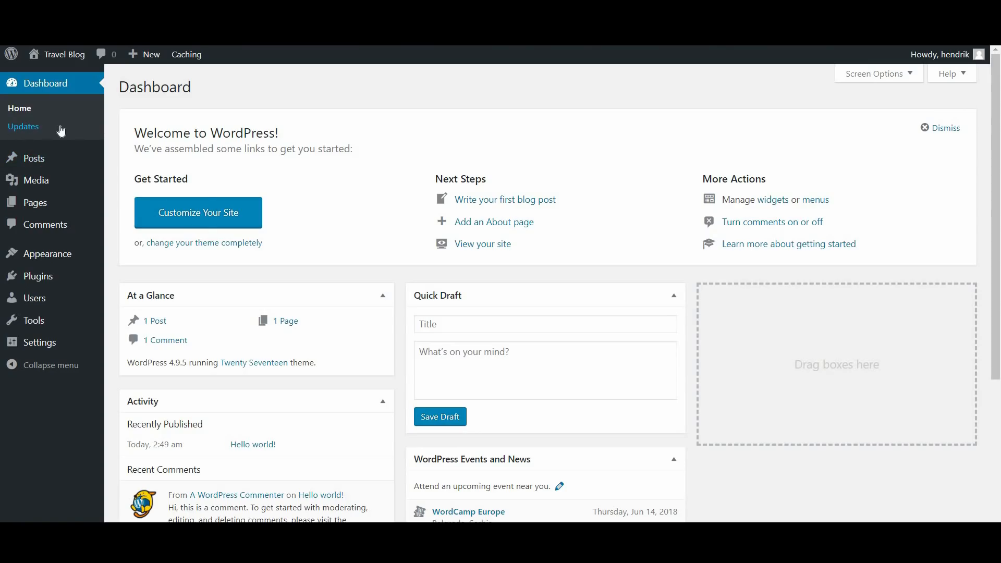
{"action": "mouse_move", "coordinate": [57, 159]}
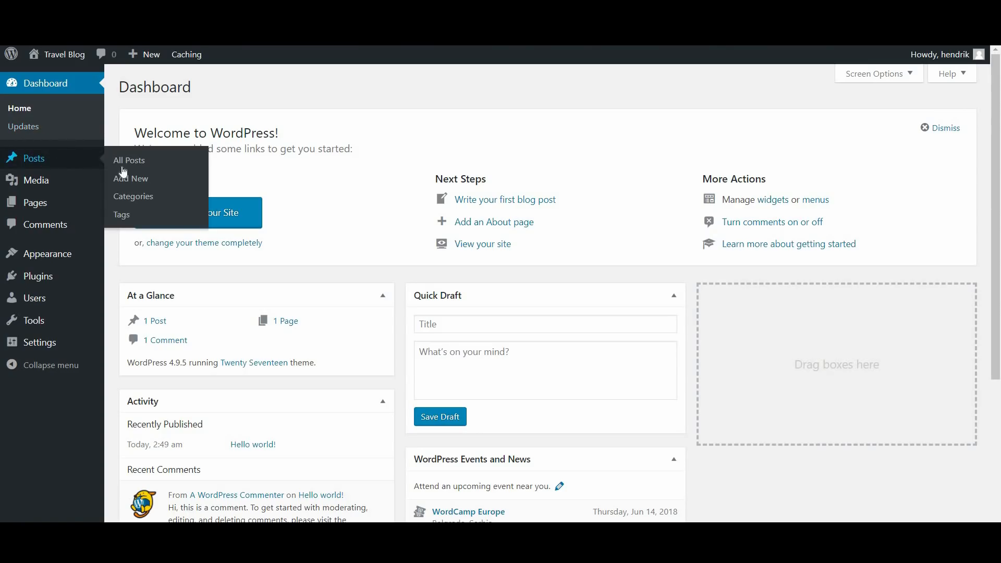
{"action": "mouse_move", "coordinate": [54, 206]}
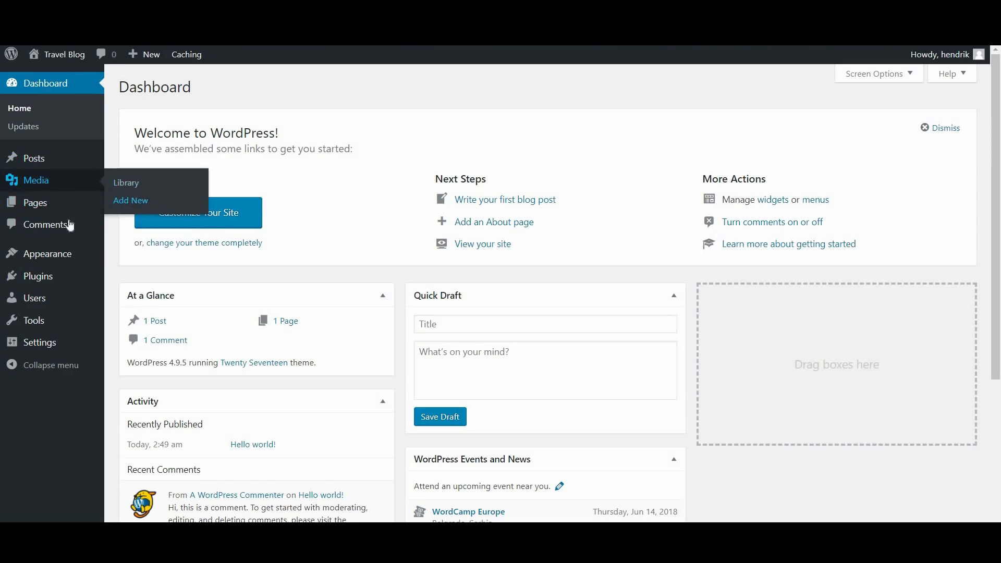
Look over the admin sections and view the installed WordPress themes.
{"action": "mouse_move", "coordinate": [97, 208]}
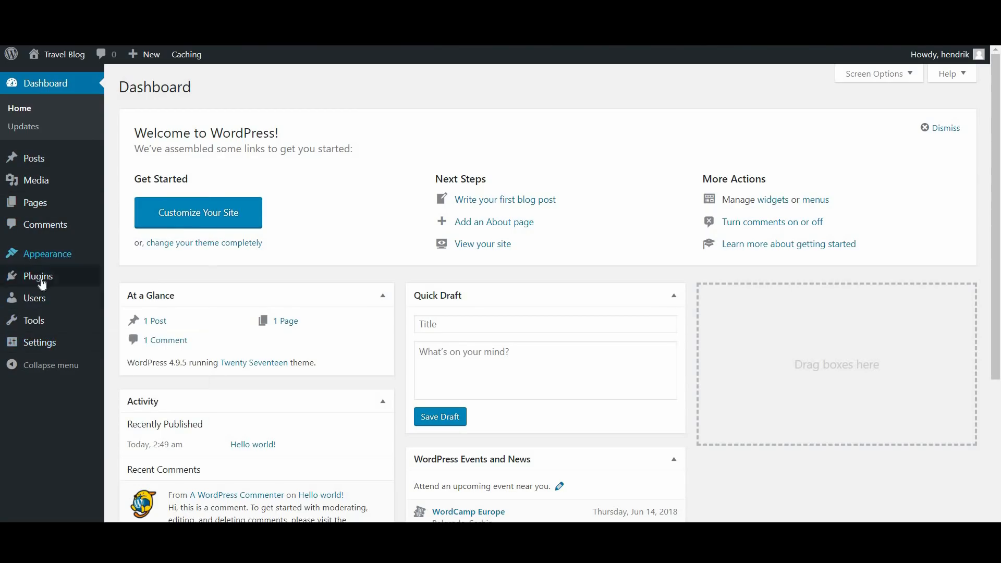
{"action": "mouse_move", "coordinate": [44, 261]}
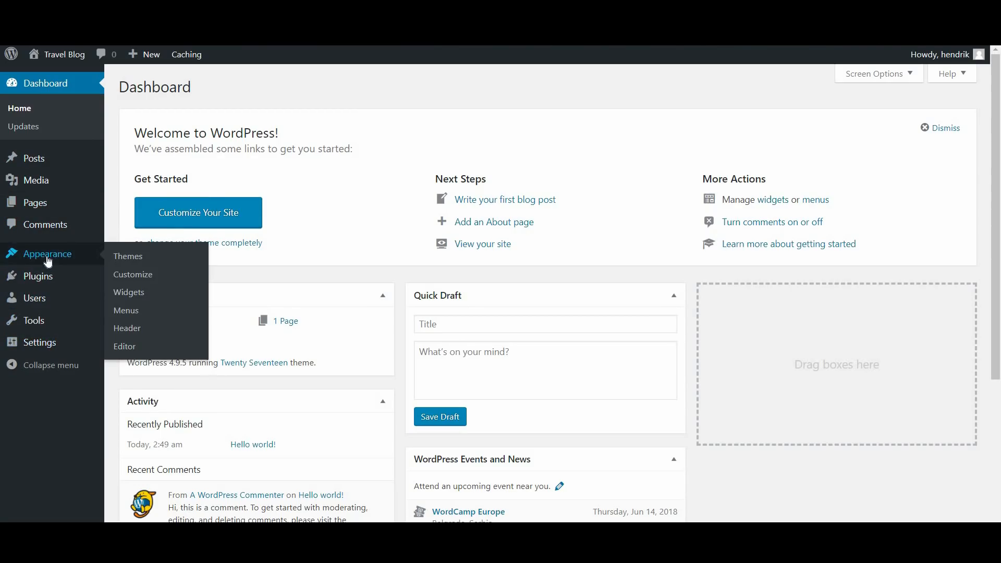
{"action": "left_click", "coordinate": [127, 257]}
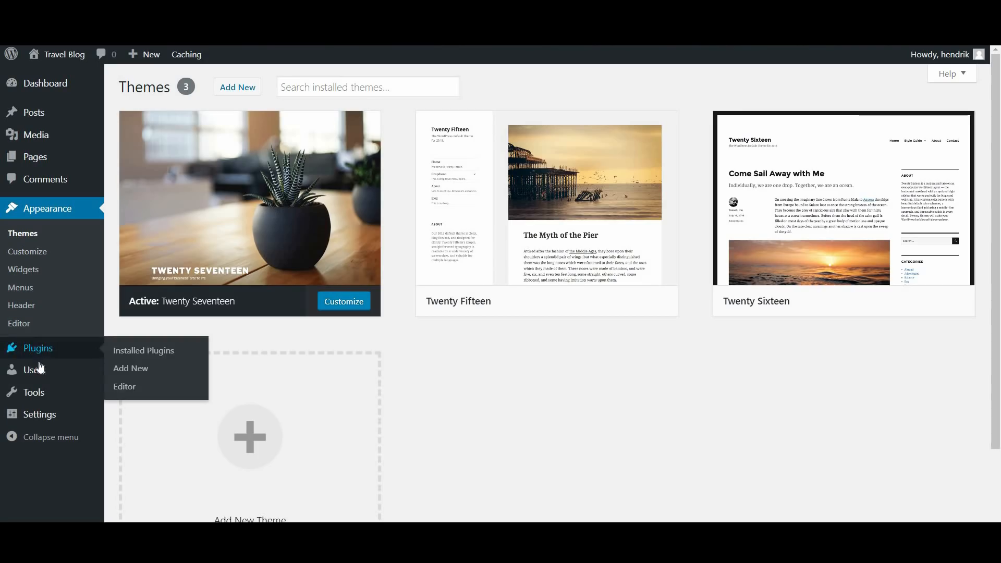
{"action": "mouse_move", "coordinate": [45, 420]}
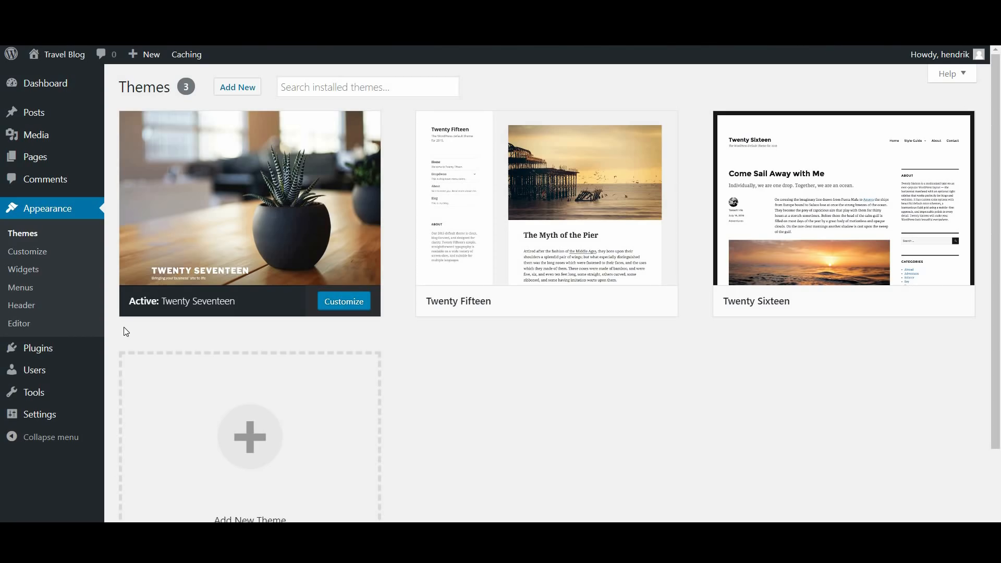
Set the site's permalink structure to Post name and save the changes.
{"action": "mouse_move", "coordinate": [58, 414]}
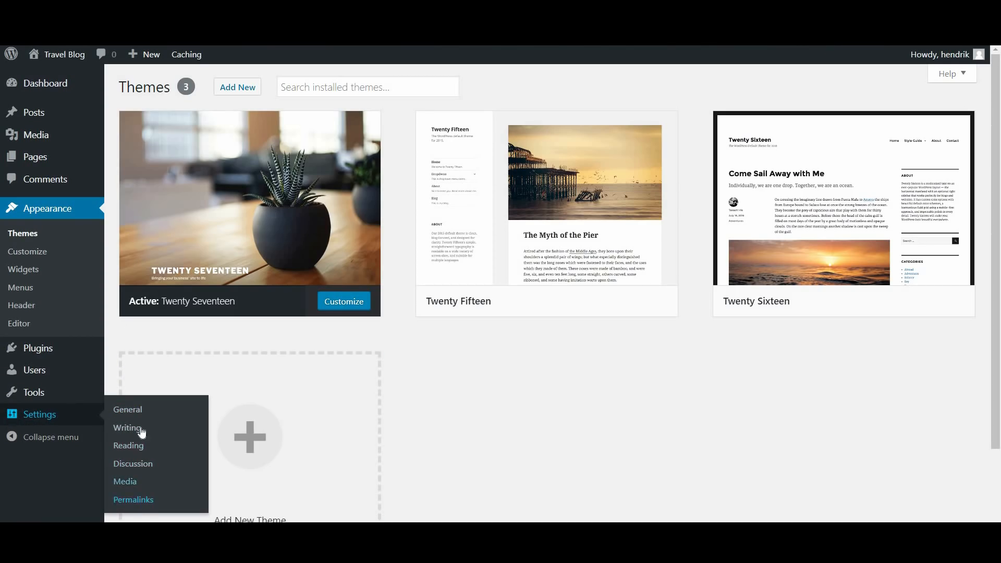
{"action": "left_click", "coordinate": [141, 500]}
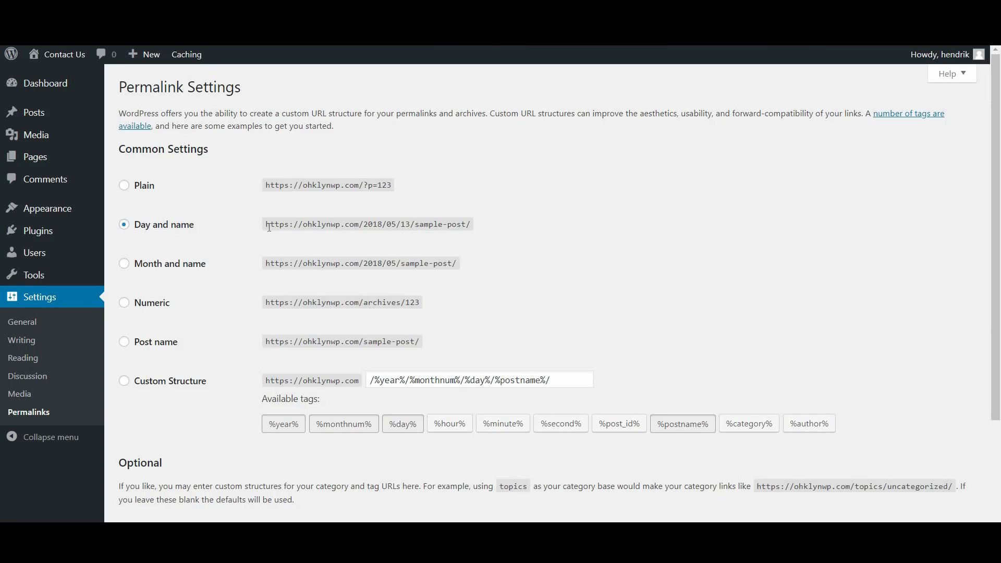
{"action": "left_click_drag", "start_coordinate": [267, 226], "coordinate": [502, 230]}
{"action": "left_click", "coordinate": [502, 230]}
{"action": "left_click", "coordinate": [142, 343]}
{"action": "scroll", "coordinate": [349, 308], "scroll_direction": "down", "scroll_amount": 1}
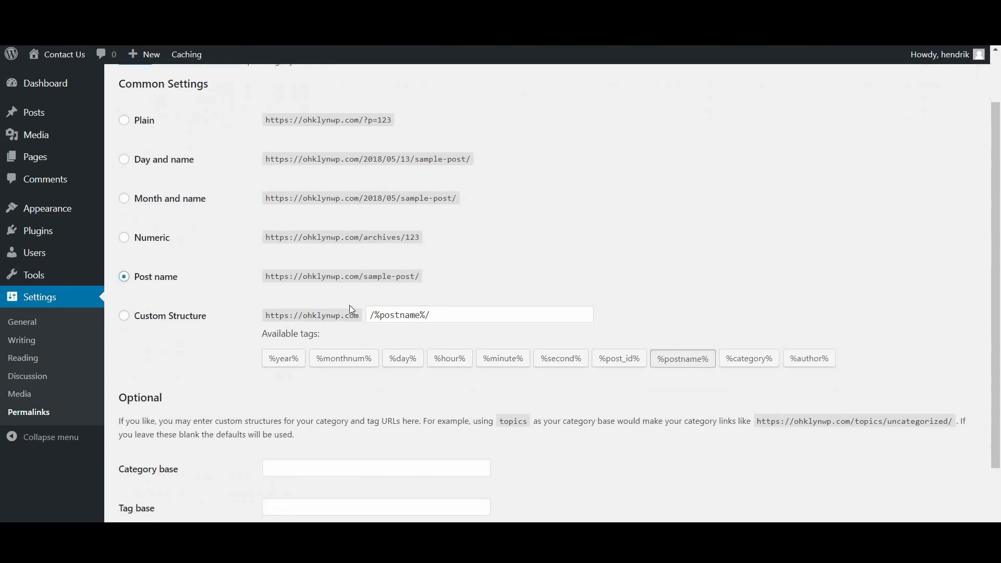
{"action": "left_click_drag", "start_coordinate": [363, 275], "coordinate": [457, 286]}
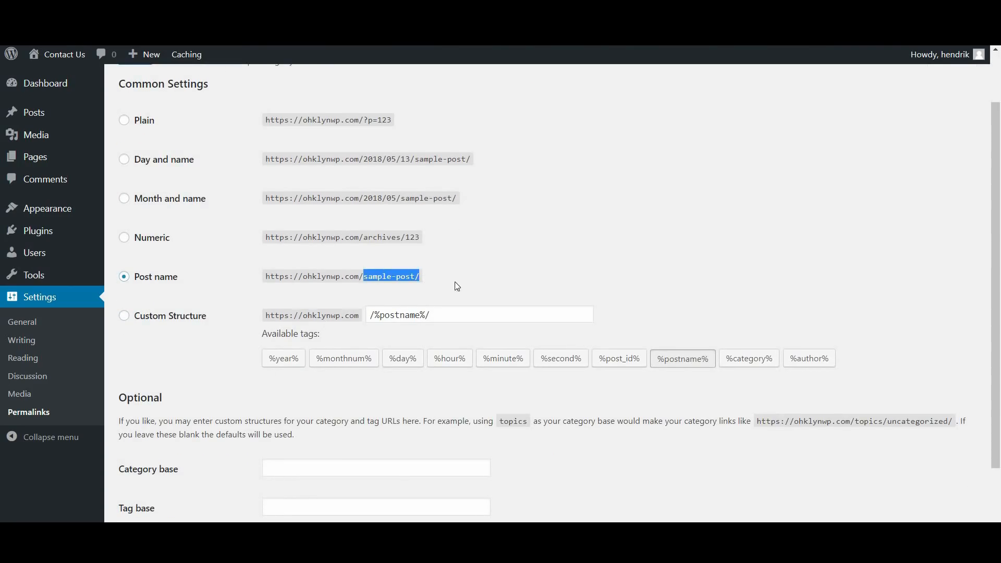
{"action": "left_click", "coordinate": [481, 287]}
{"action": "scroll", "coordinate": [290, 362], "scroll_direction": "down", "scroll_amount": 1}
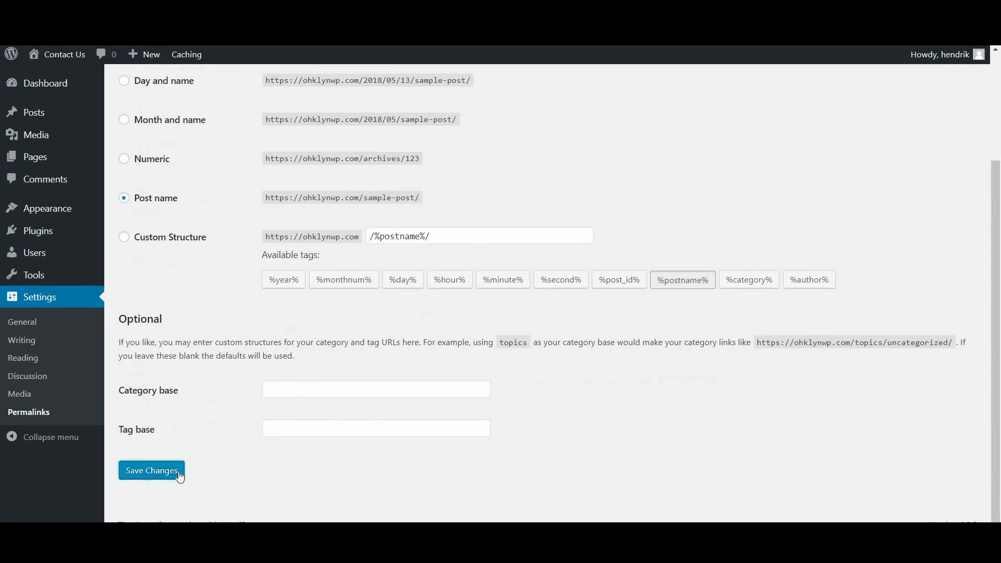
{"action": "left_click", "coordinate": [179, 471]}
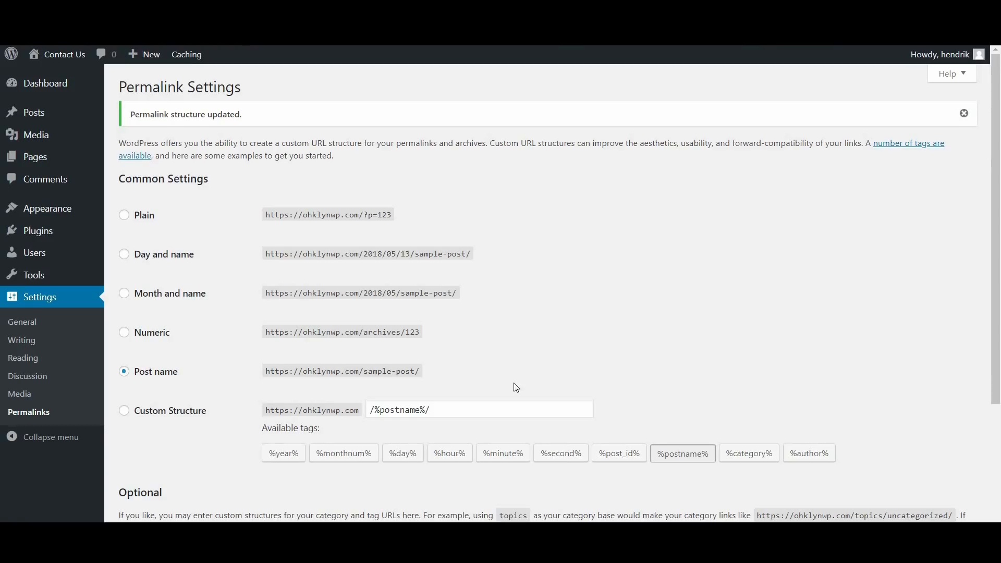
View the help overview for the Permalink Settings screen and close it.
{"action": "left_click", "coordinate": [951, 75]}
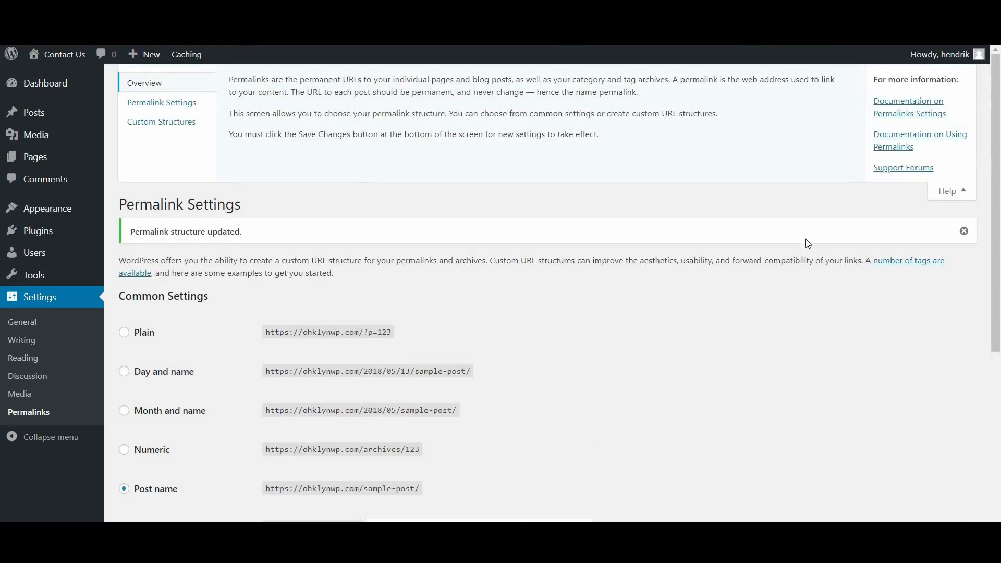
{"action": "left_click", "coordinate": [946, 191]}
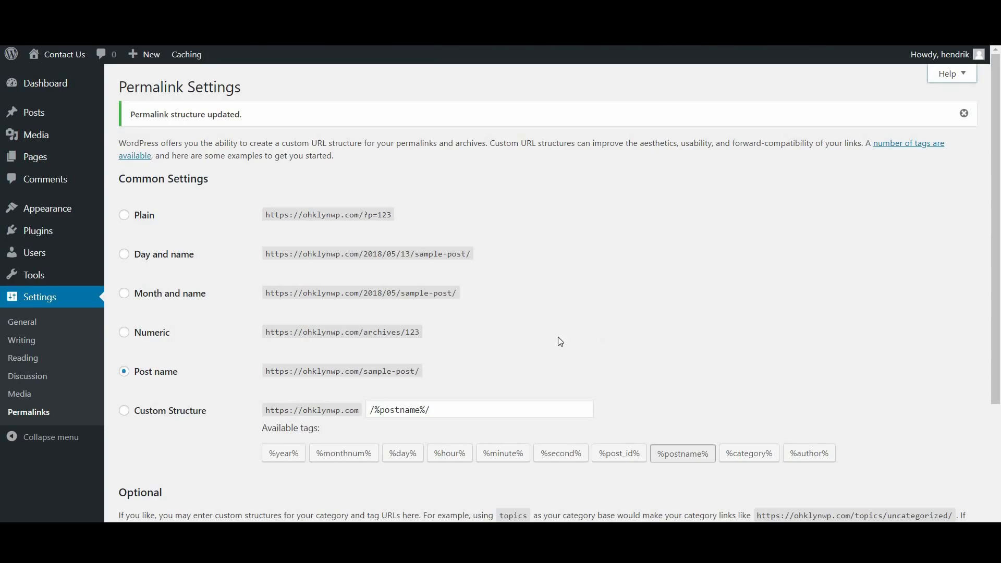
{"action": "mouse_move", "coordinate": [45, 254]}
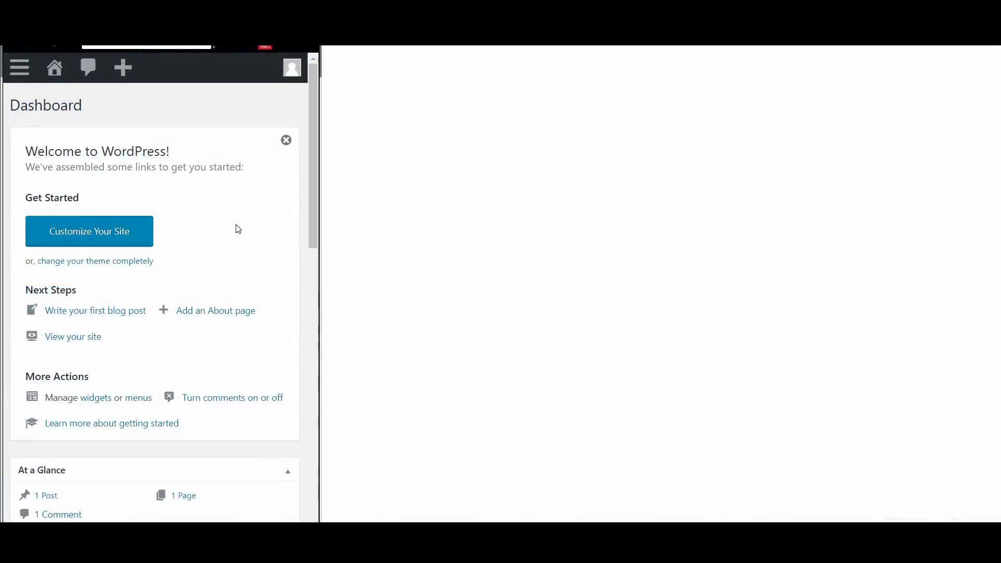
Examine the dashboard's narrow mobile layout, expanding and collapsing its admin navigation, and return to the full-width view.
{"action": "left_click", "coordinate": [20, 69]}
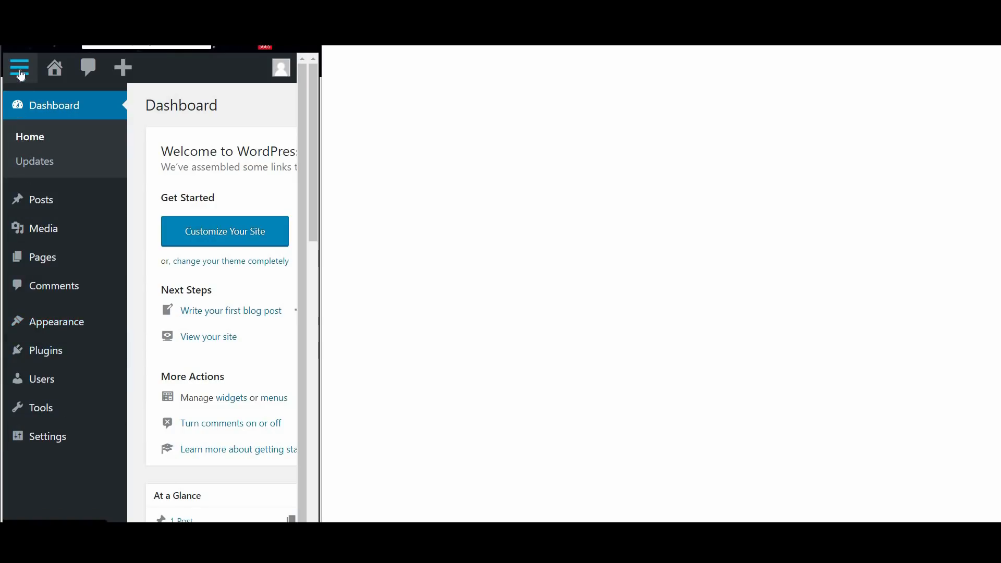
{"action": "left_click", "coordinate": [20, 75]}
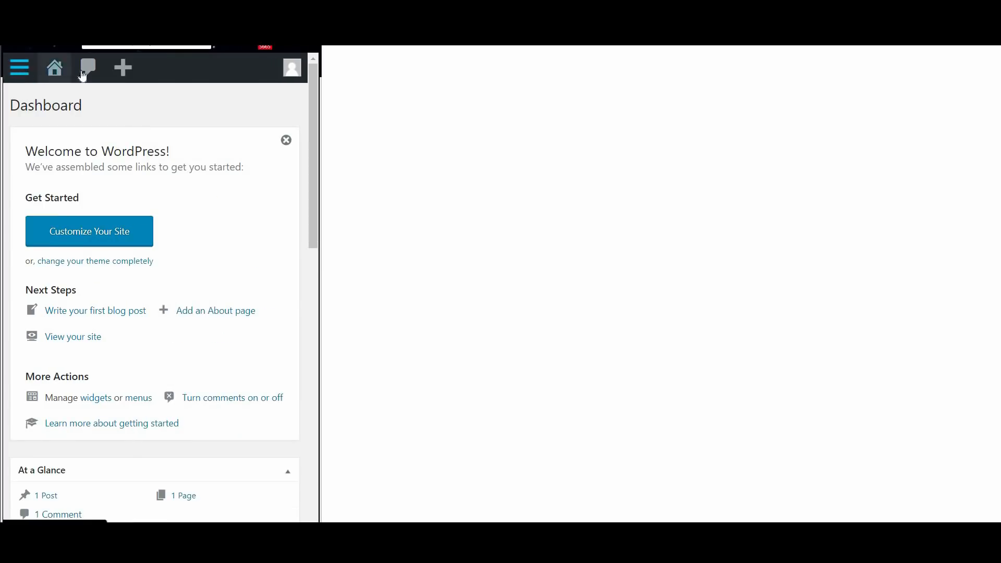
{"action": "left_click", "coordinate": [292, 68]}
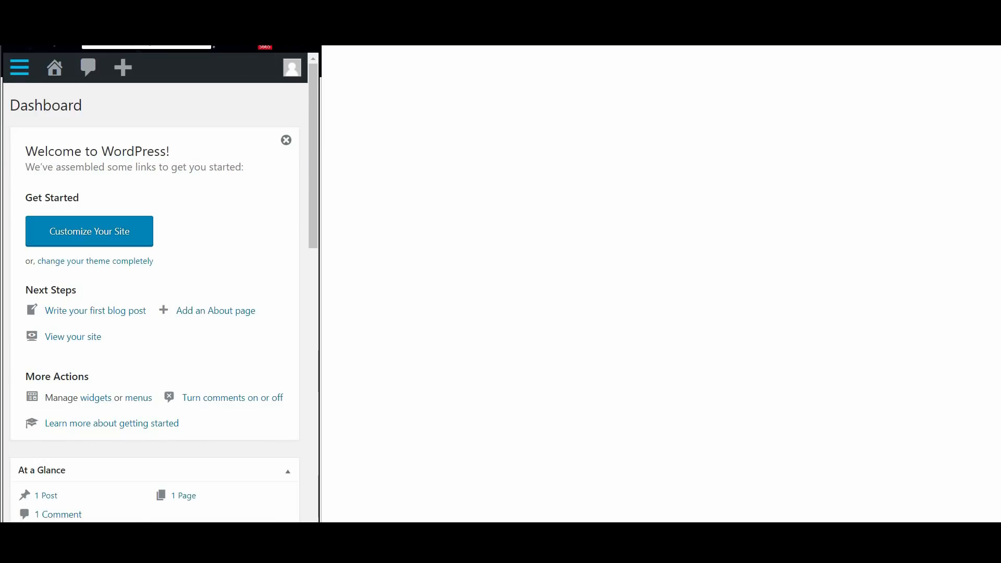
{"action": "left_click", "coordinate": [275, 11]}
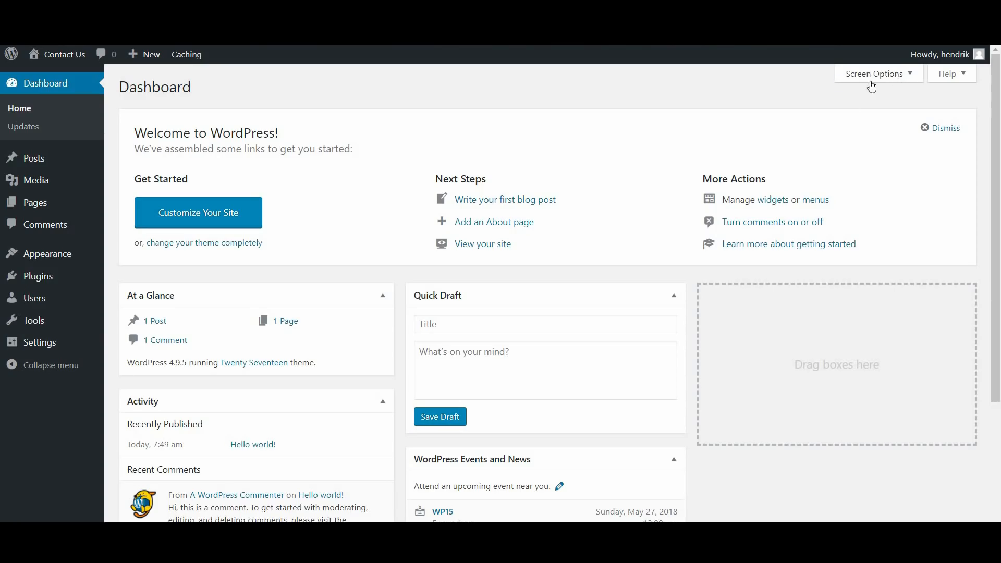
Try hiding the Welcome, WordPress Events and News, and Quick Draft dashboard boxes one at a time, restoring each.
{"action": "left_click", "coordinate": [907, 78]}
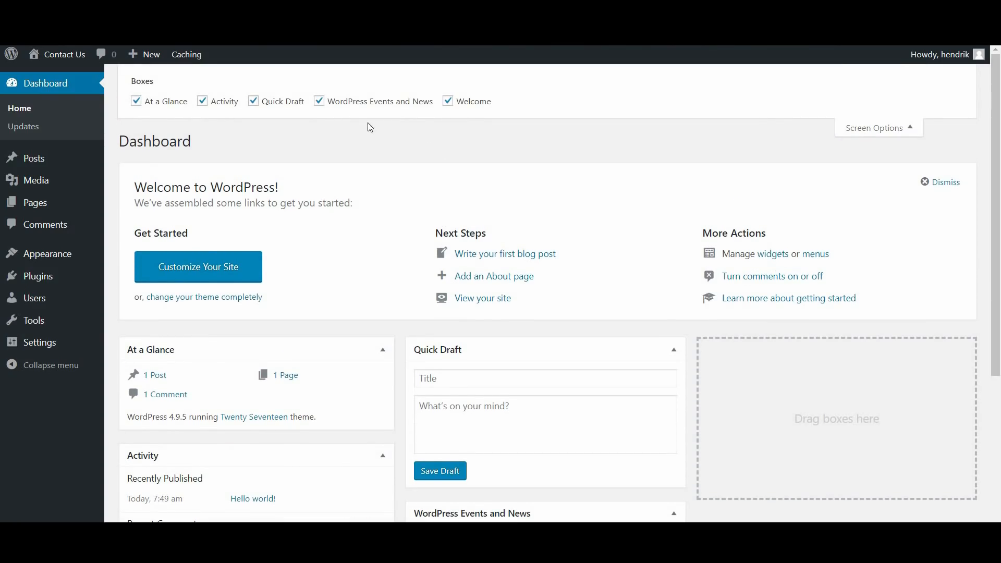
{"action": "left_click", "coordinate": [448, 102]}
{"action": "left_click", "coordinate": [449, 103]}
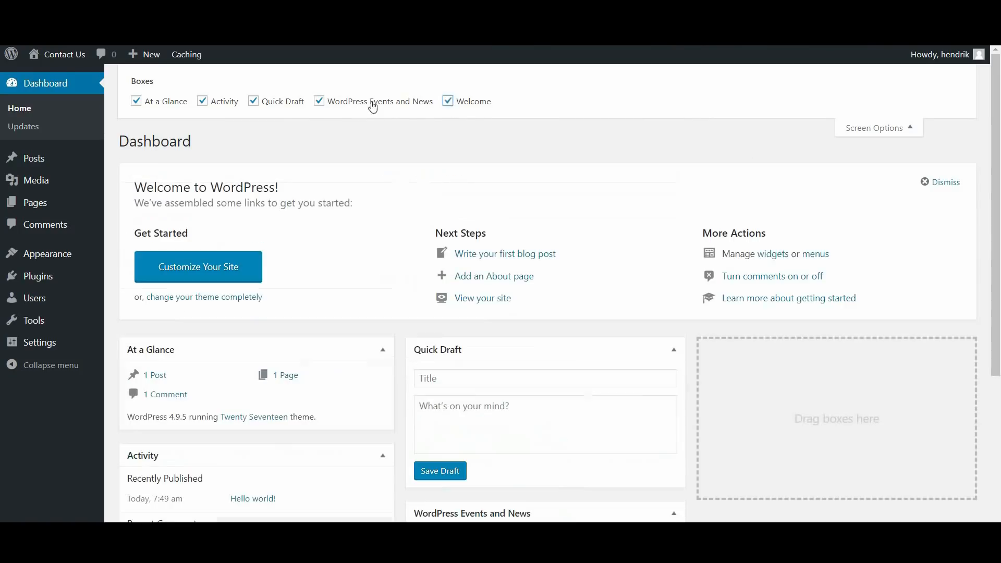
{"action": "left_click", "coordinate": [319, 103]}
{"action": "left_click", "coordinate": [319, 104]}
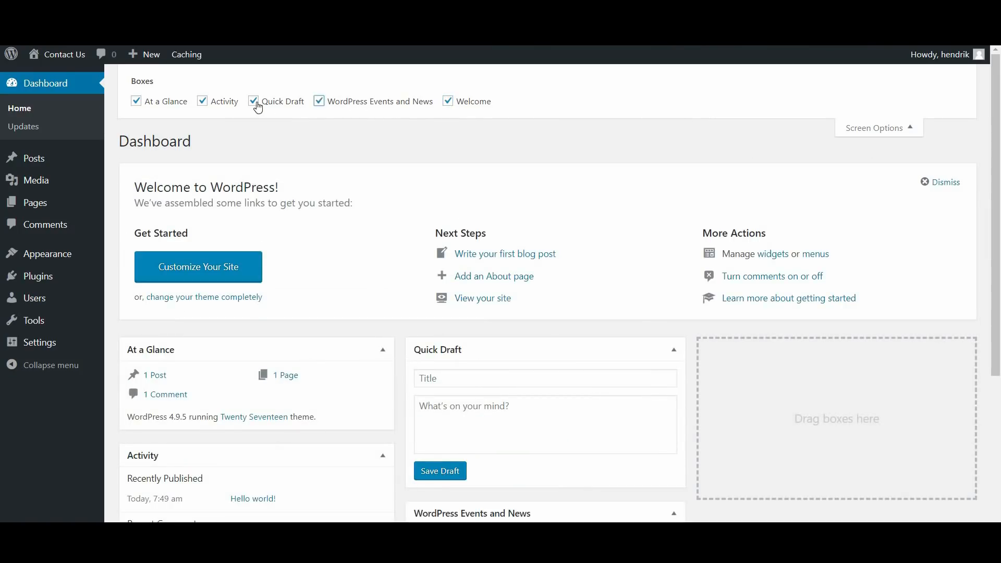
{"action": "left_click", "coordinate": [255, 102]}
{"action": "left_click", "coordinate": [255, 103]}
{"action": "left_click", "coordinate": [875, 130]}
View the Dashboard screen's help overview and documentation links, and close the help.
{"action": "left_click", "coordinate": [949, 76]}
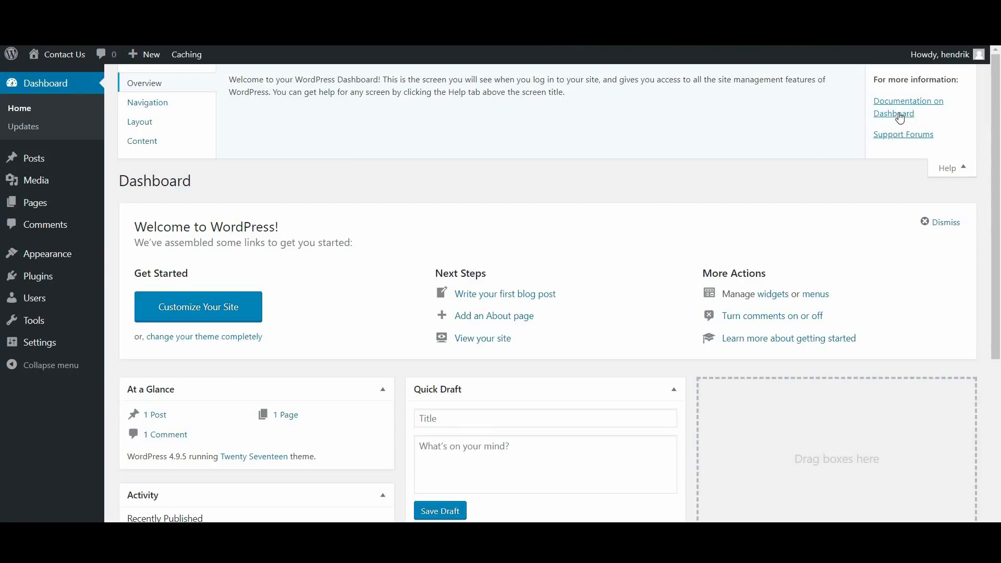
{"action": "left_click", "coordinate": [958, 176]}
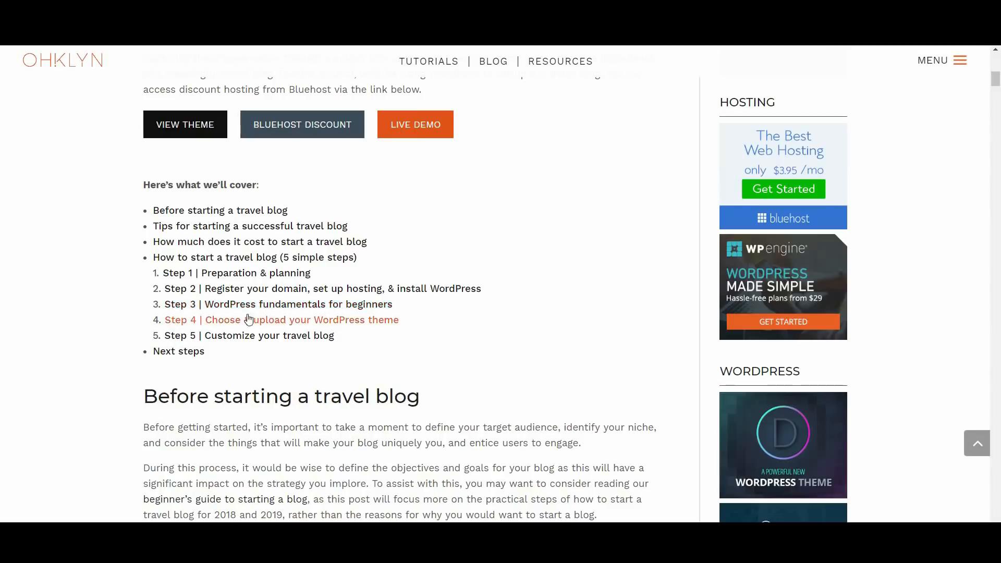
Go to Step 4 of the travel blog tutorial on choosing a theme and read its linked "What is a WordPress theme" article.
{"action": "left_click", "coordinate": [272, 320]}
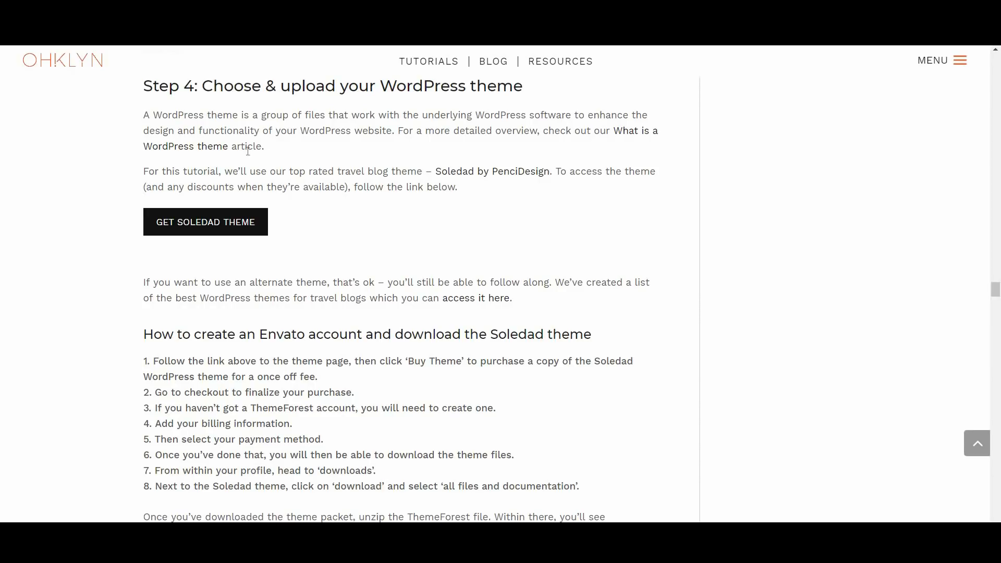
{"action": "left_click", "coordinate": [179, 147]}
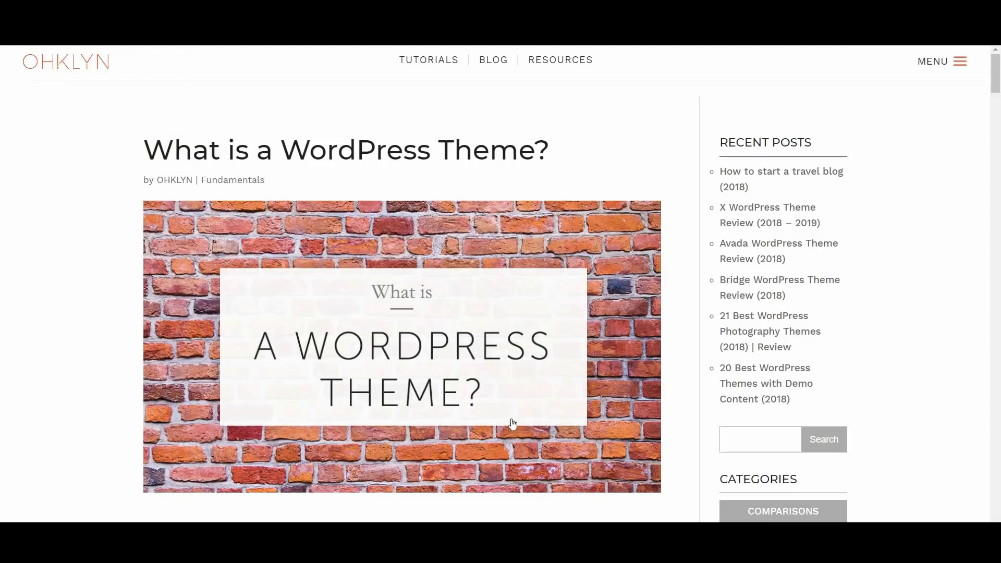
{"action": "scroll", "coordinate": [428, 375], "scroll_direction": "down", "scroll_amount": 7}
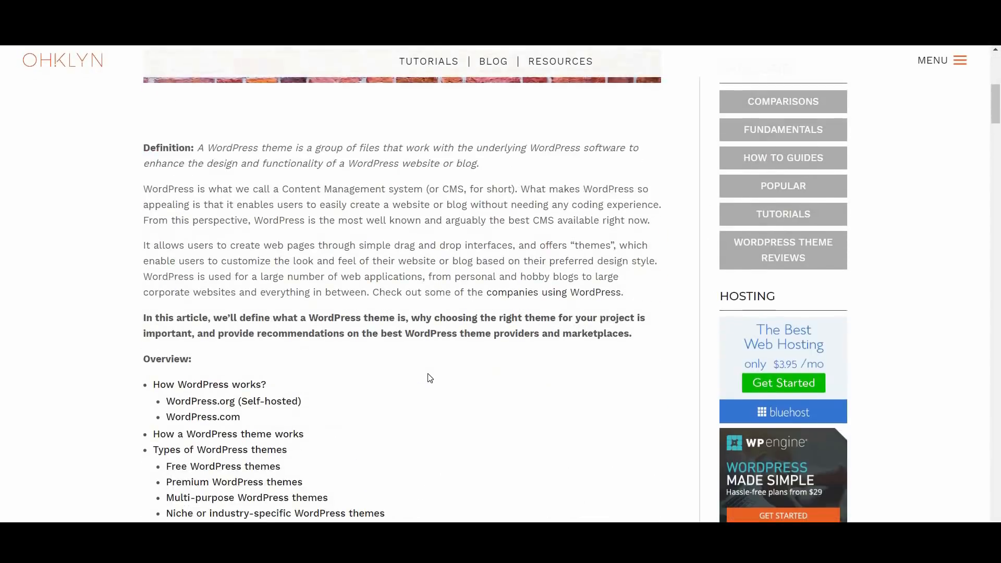
{"action": "scroll", "coordinate": [428, 377], "scroll_direction": "down", "scroll_amount": 6}
{"action": "scroll", "coordinate": [431, 377], "scroll_direction": "down", "scroll_amount": 1}
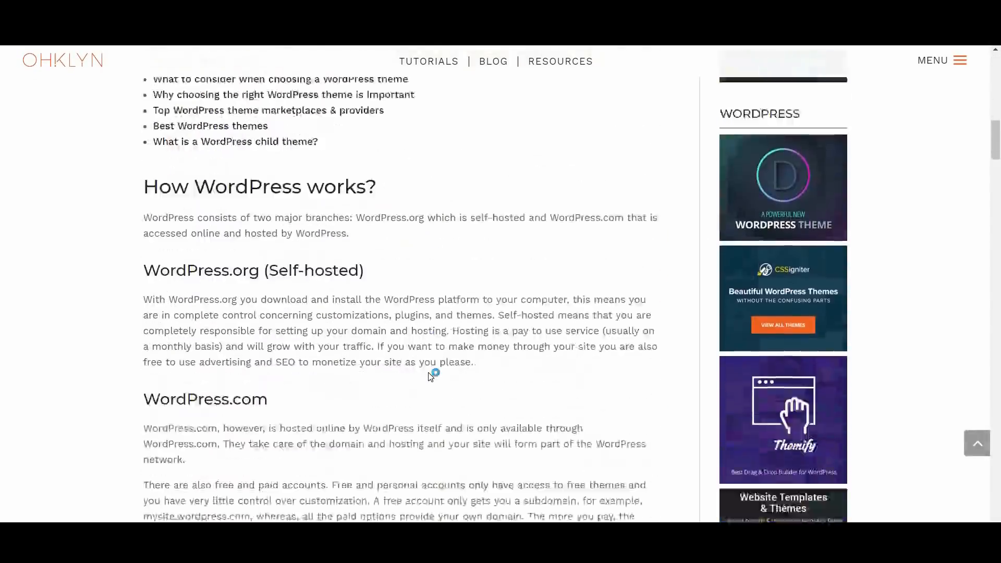
{"action": "scroll", "coordinate": [431, 376], "scroll_direction": "down", "scroll_amount": 2}
{"action": "scroll", "coordinate": [431, 376], "scroll_direction": "down", "scroll_amount": 6}
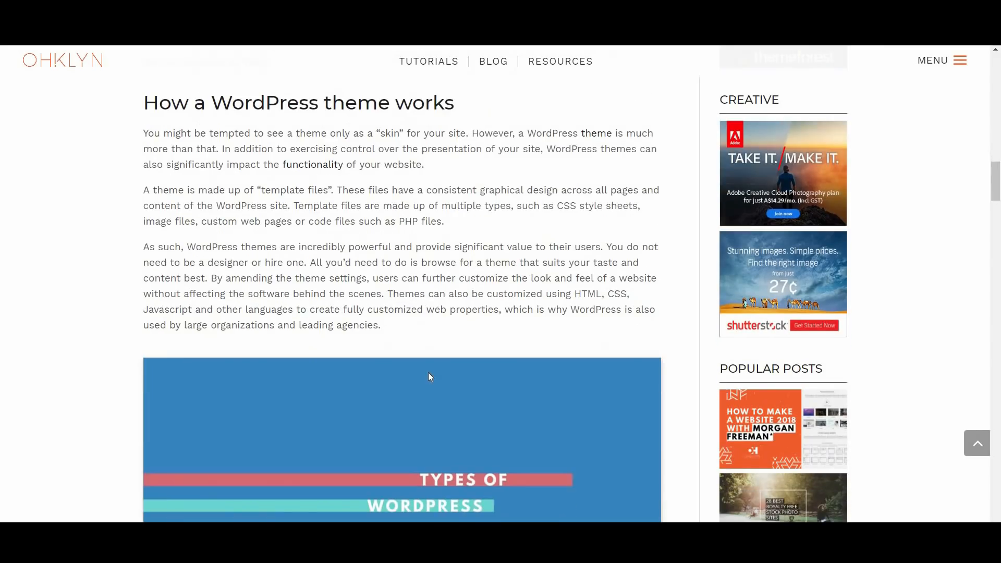
{"action": "scroll", "coordinate": [429, 377], "scroll_direction": "down", "scroll_amount": 6}
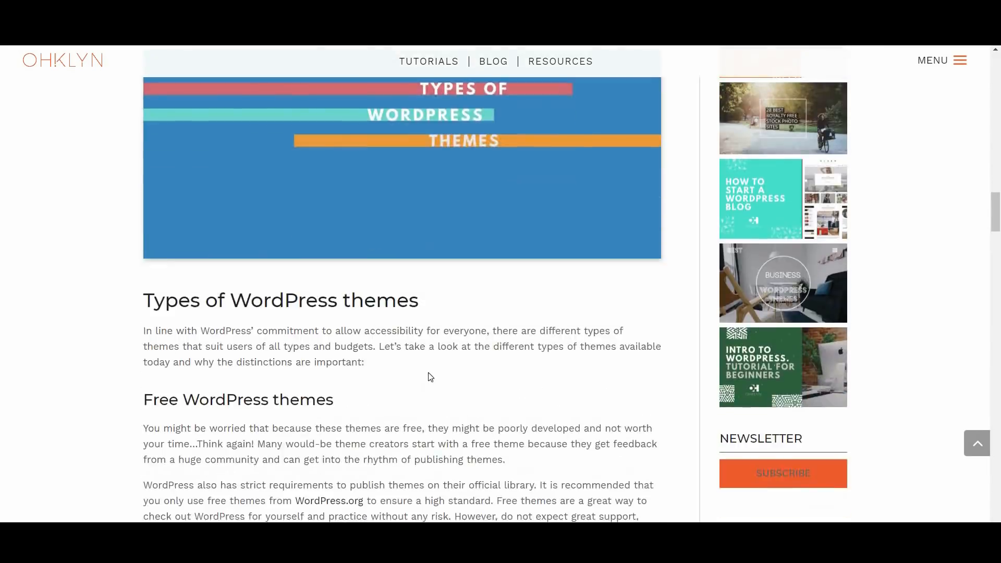
{"action": "scroll", "coordinate": [431, 377], "scroll_direction": "down", "scroll_amount": 5}
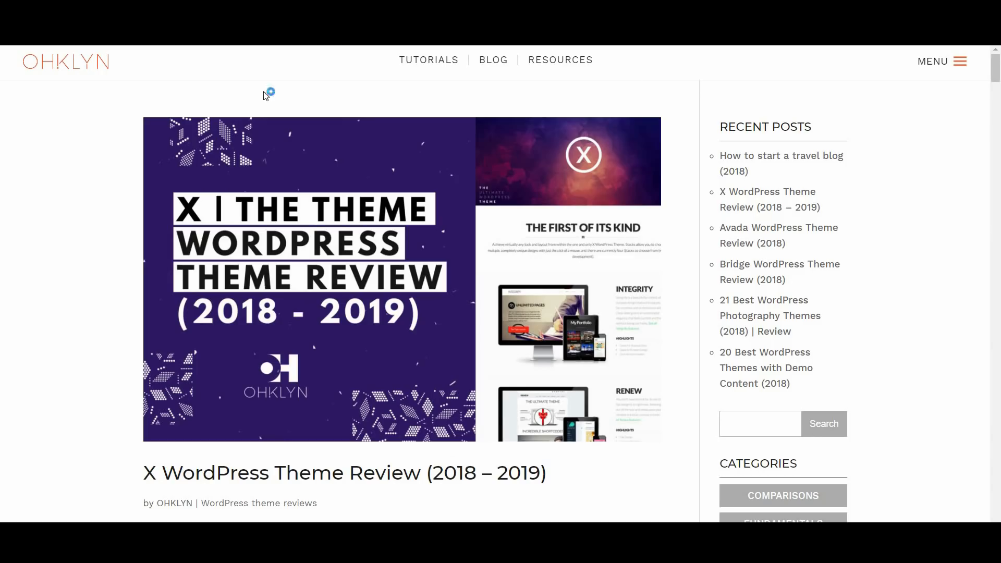
Browse the list of WordPress theme review articles on the OHKLYN blog.
{"action": "scroll", "coordinate": [467, 348], "scroll_direction": "down", "scroll_amount": 10}
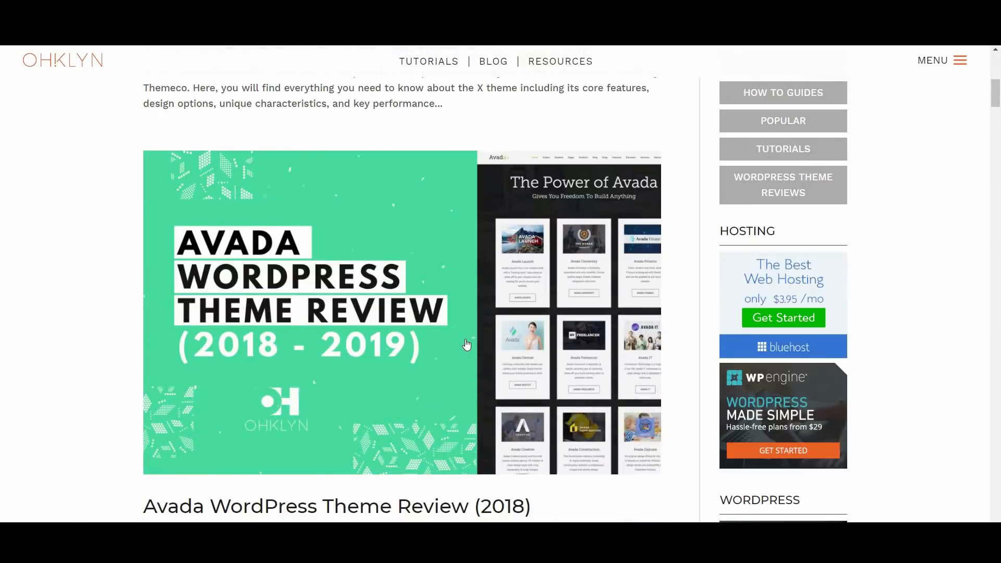
{"action": "scroll", "coordinate": [467, 345], "scroll_direction": "down", "scroll_amount": 15}
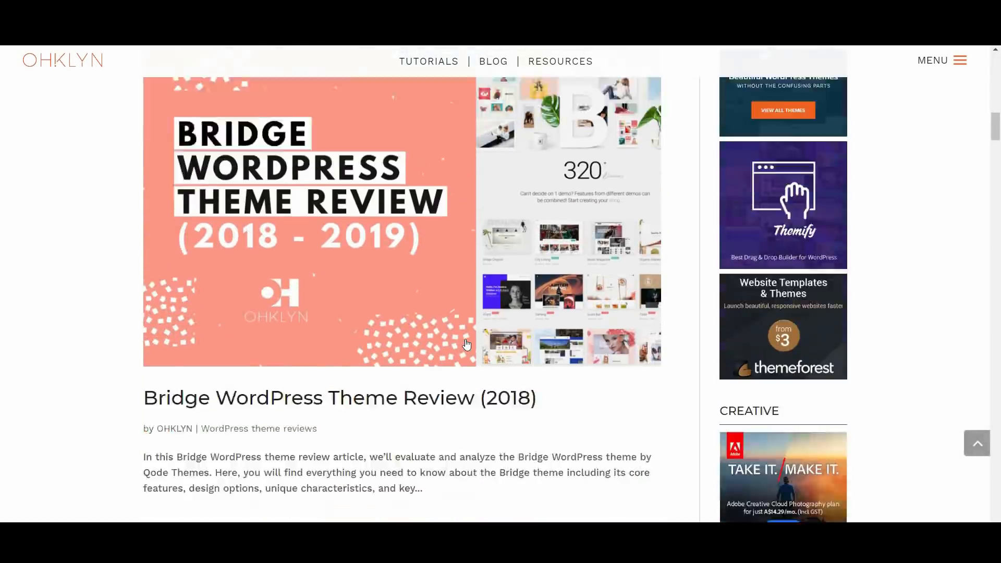
{"action": "scroll", "coordinate": [466, 344], "scroll_direction": "down", "scroll_amount": 10}
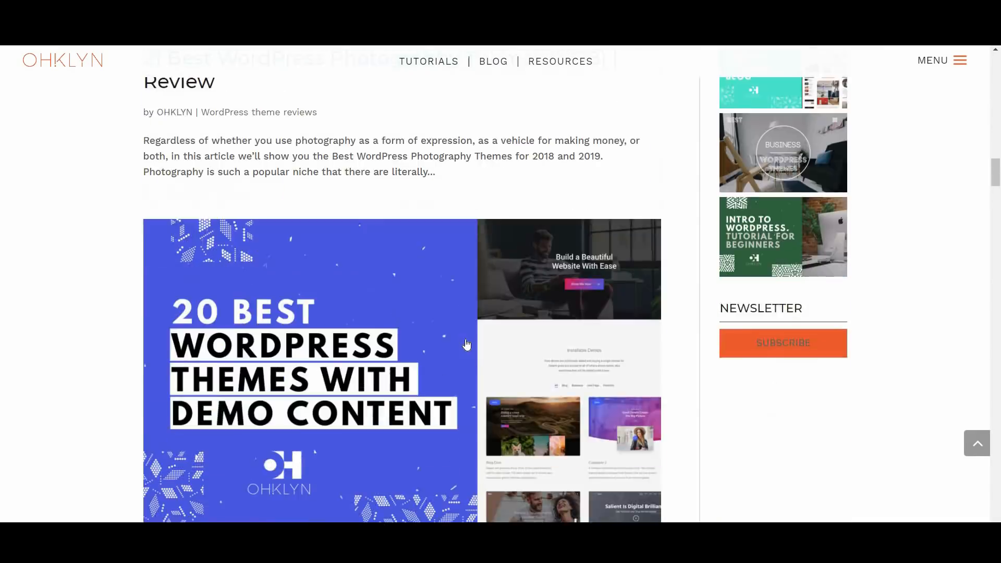
{"action": "scroll", "coordinate": [466, 345], "scroll_direction": "down", "scroll_amount": 8}
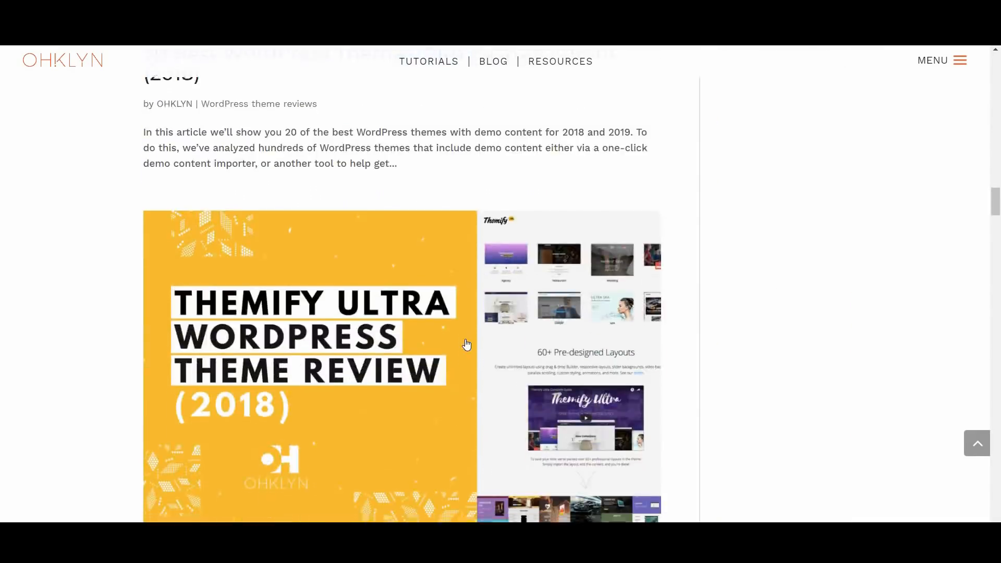
{"action": "scroll", "coordinate": [467, 345], "scroll_direction": "down", "scroll_amount": 7}
{"action": "scroll", "coordinate": [466, 344], "scroll_direction": "down", "scroll_amount": 2}
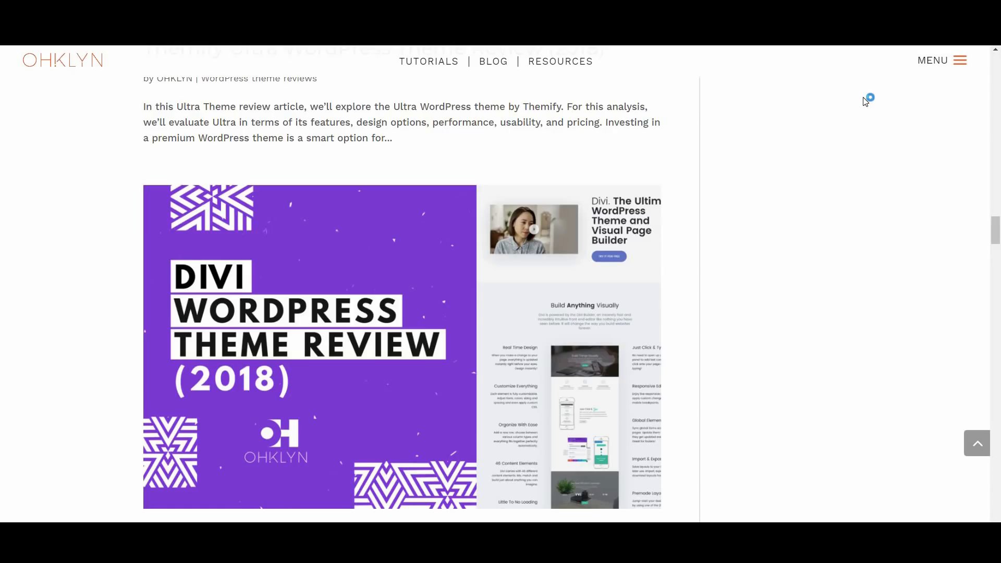
{"action": "scroll", "coordinate": [886, 93], "scroll_direction": "down", "scroll_amount": 5}
Go to the blog's WordPress theme reviews category and view Soledad in the article on the 20 best travel blog themes.
{"action": "left_click", "coordinate": [938, 63]}
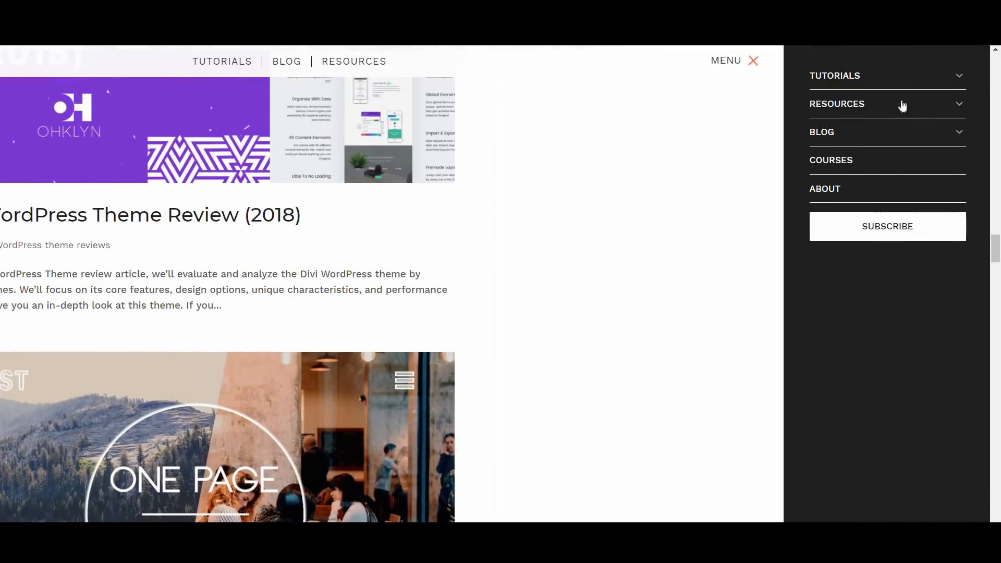
{"action": "left_click", "coordinate": [875, 137]}
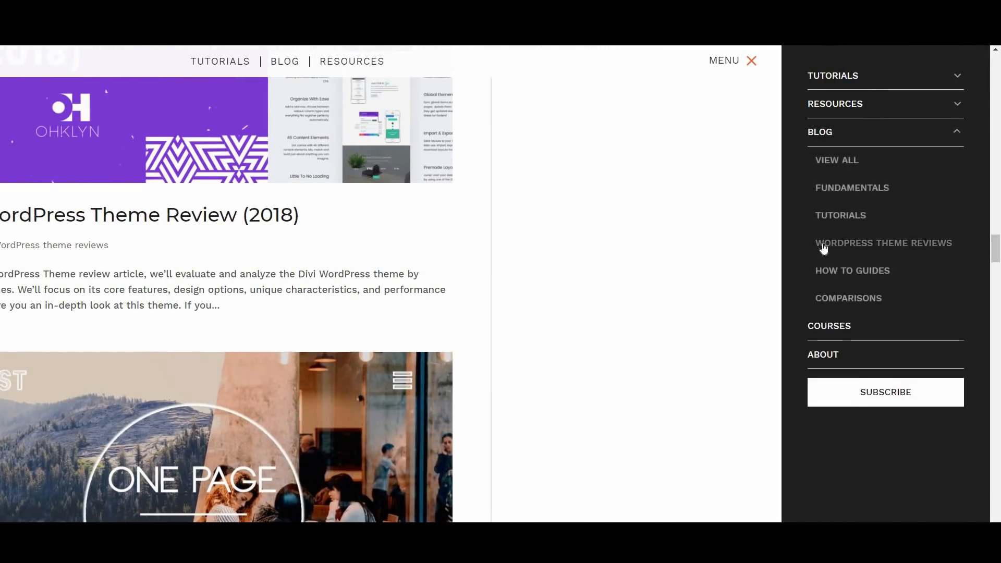
{"action": "left_click", "coordinate": [823, 244]}
{"action": "scroll", "coordinate": [408, 452], "scroll_direction": "down", "scroll_amount": 15}
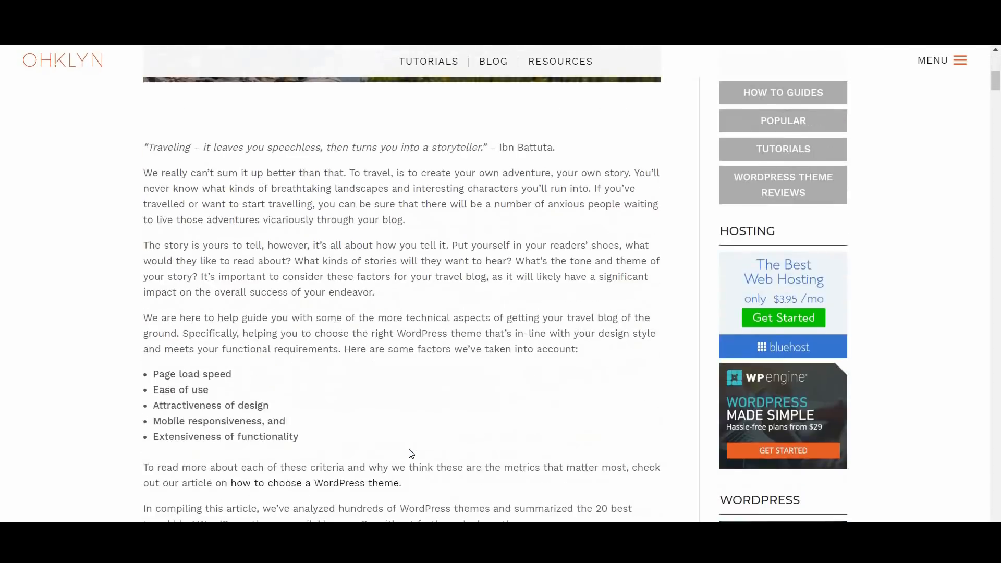
{"action": "scroll", "coordinate": [391, 271], "scroll_direction": "down", "scroll_amount": 1}
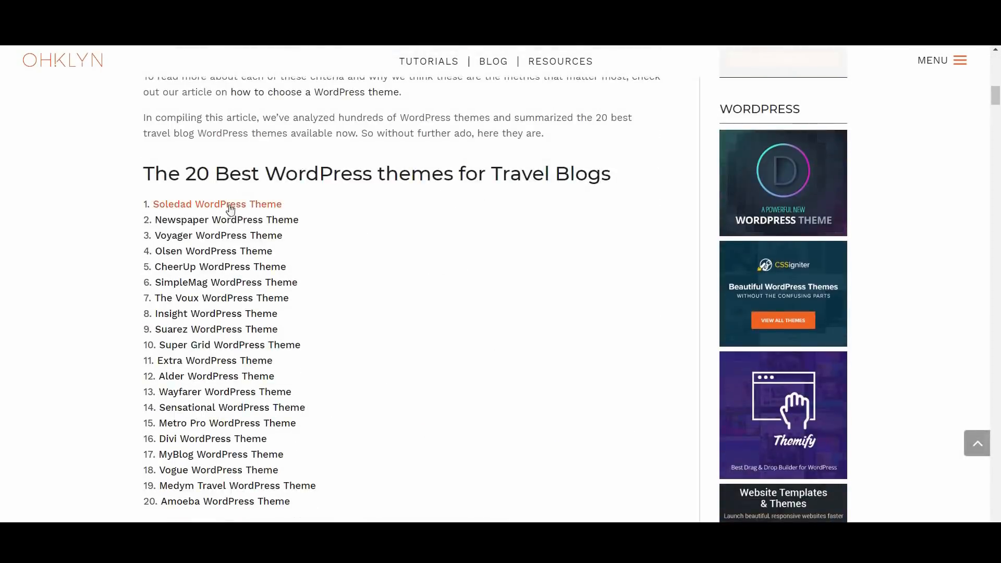
{"action": "left_click", "coordinate": [235, 208]}
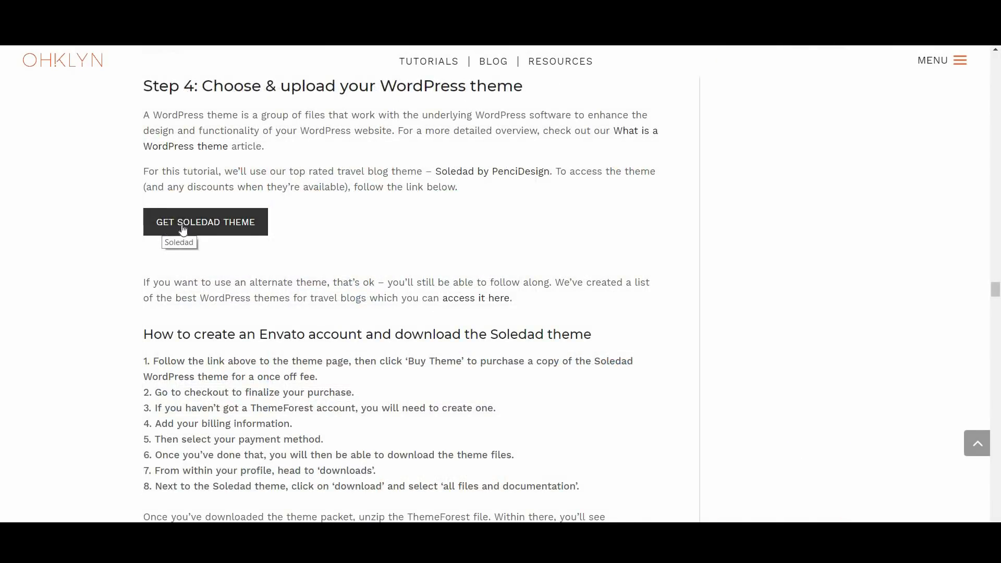
Follow the tutorial's Step 4 link to the Soledad theme on ThemeForest and look over its item details.
{"action": "left_click", "coordinate": [227, 230]}
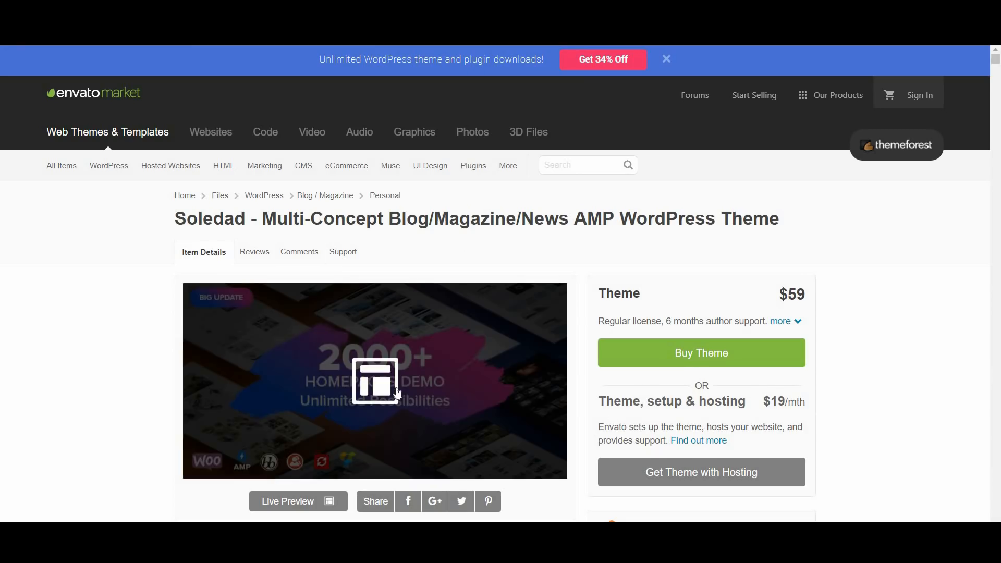
{"action": "scroll", "coordinate": [395, 397], "scroll_direction": "down", "scroll_amount": 8}
{"action": "scroll", "coordinate": [398, 393], "scroll_direction": "down", "scroll_amount": 3}
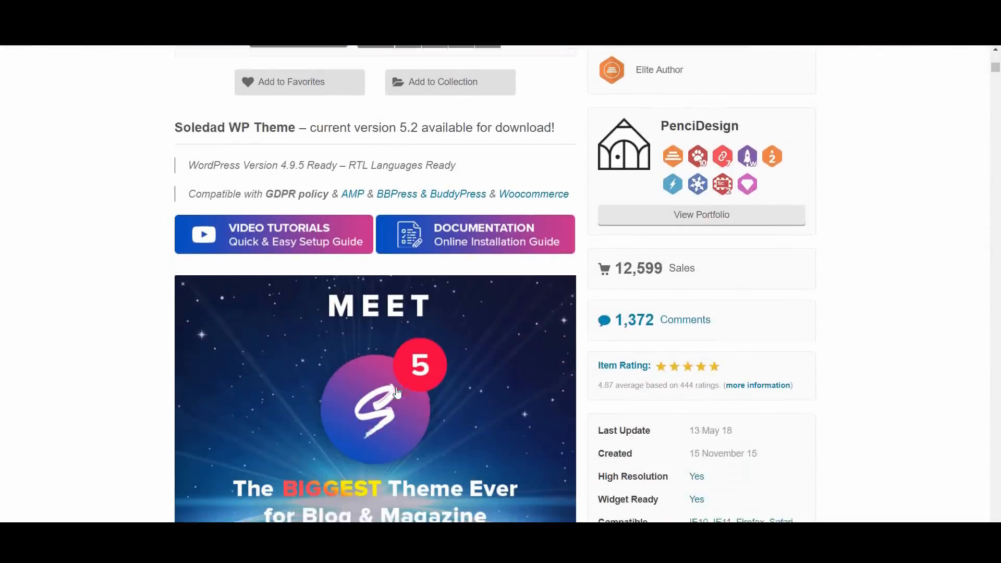
{"action": "scroll", "coordinate": [398, 386], "scroll_direction": "up", "scroll_amount": 7}
{"action": "scroll", "coordinate": [400, 376], "scroll_direction": "up", "scroll_amount": 2}
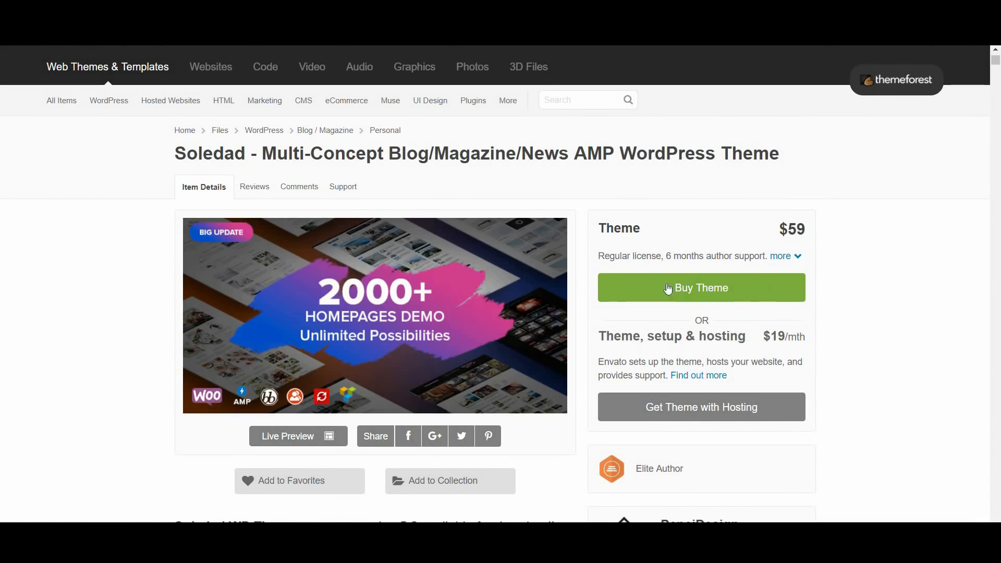
Add the Soledad theme with a regular license to the cart and proceed to the Envato checkout.
{"action": "left_click", "coordinate": [749, 298]}
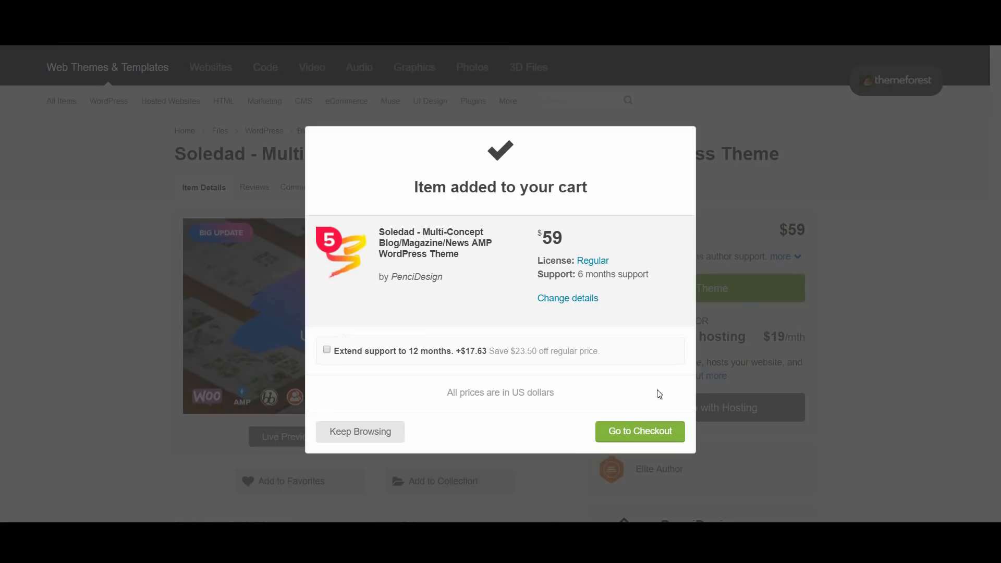
{"action": "left_click", "coordinate": [632, 433]}
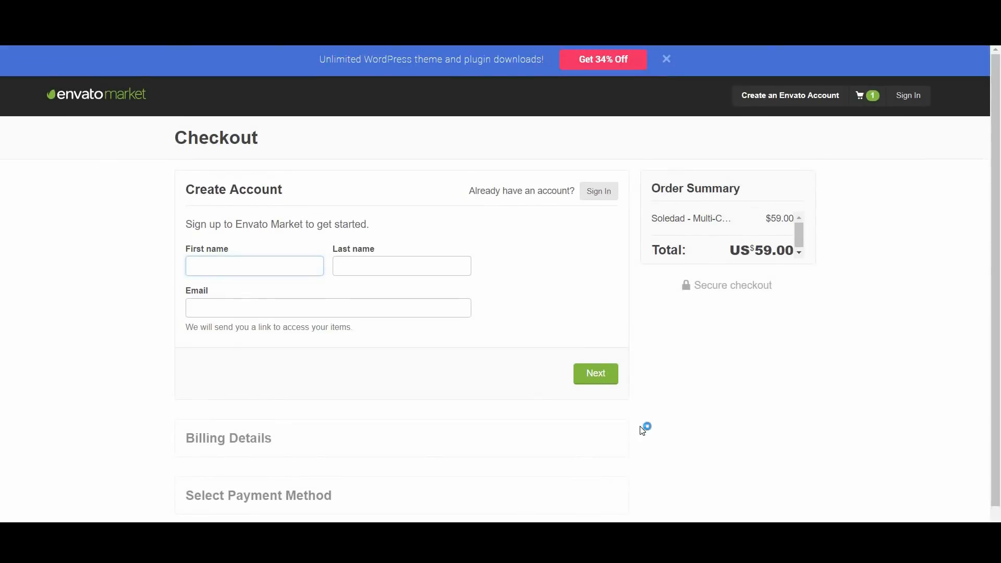
{"action": "left_click", "coordinate": [591, 413]}
{"action": "scroll", "coordinate": [573, 405], "scroll_direction": "down", "scroll_amount": 1}
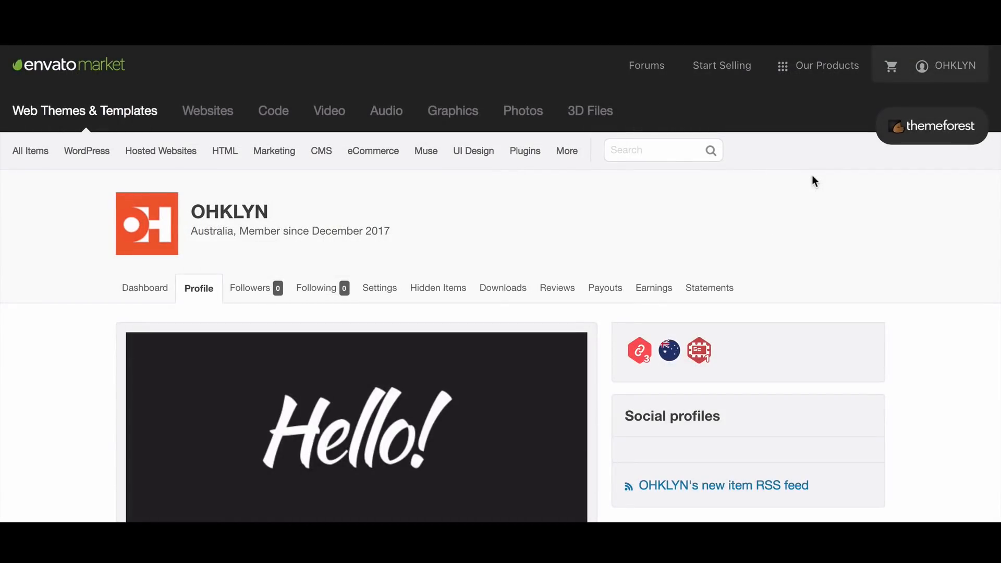
Go to the Envato account's purchased downloads and download the Soledad theme package.
{"action": "left_click", "coordinate": [937, 68]}
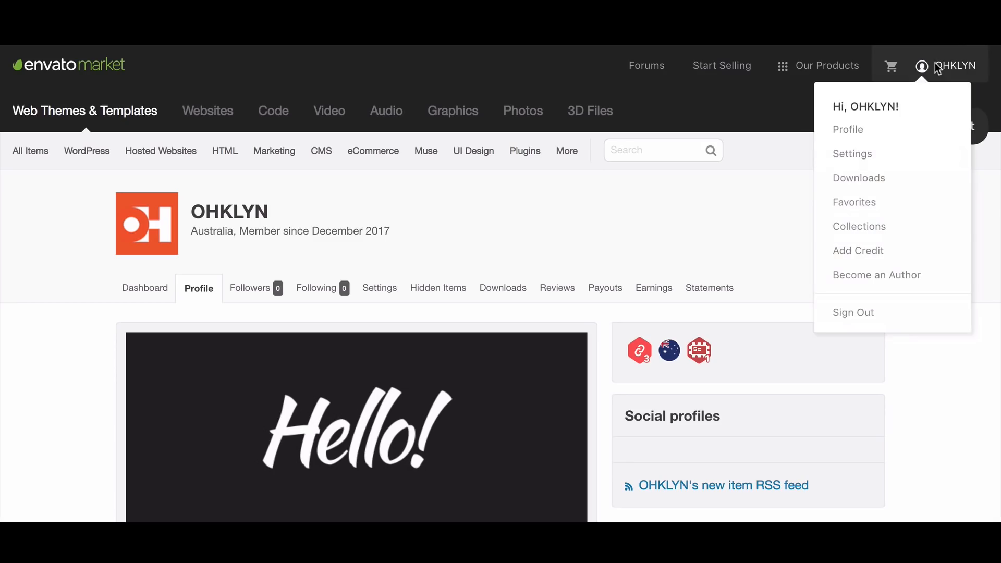
{"action": "left_click", "coordinate": [860, 182]}
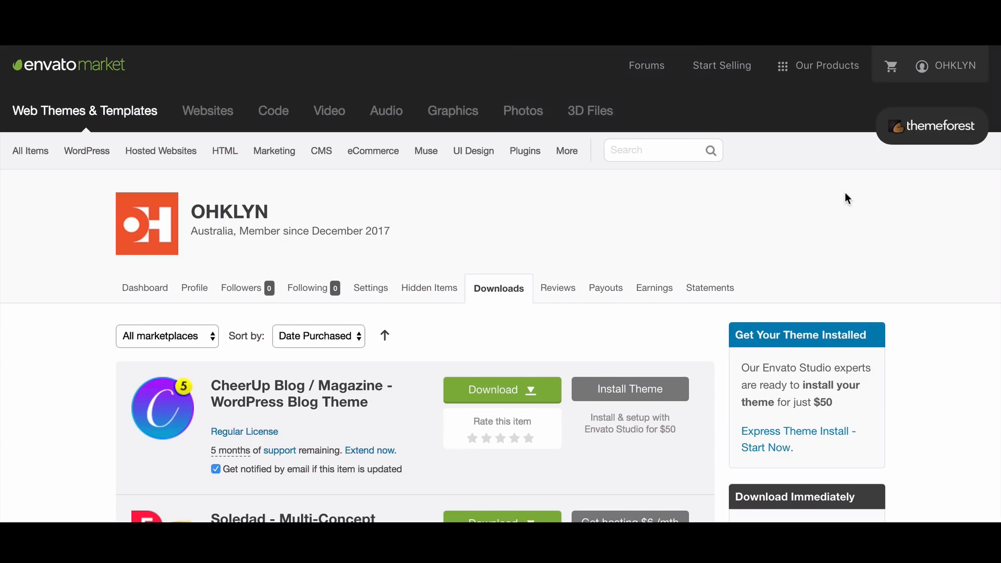
{"action": "scroll", "coordinate": [844, 196], "scroll_direction": "down", "scroll_amount": 2}
{"action": "left_click", "coordinate": [537, 447]}
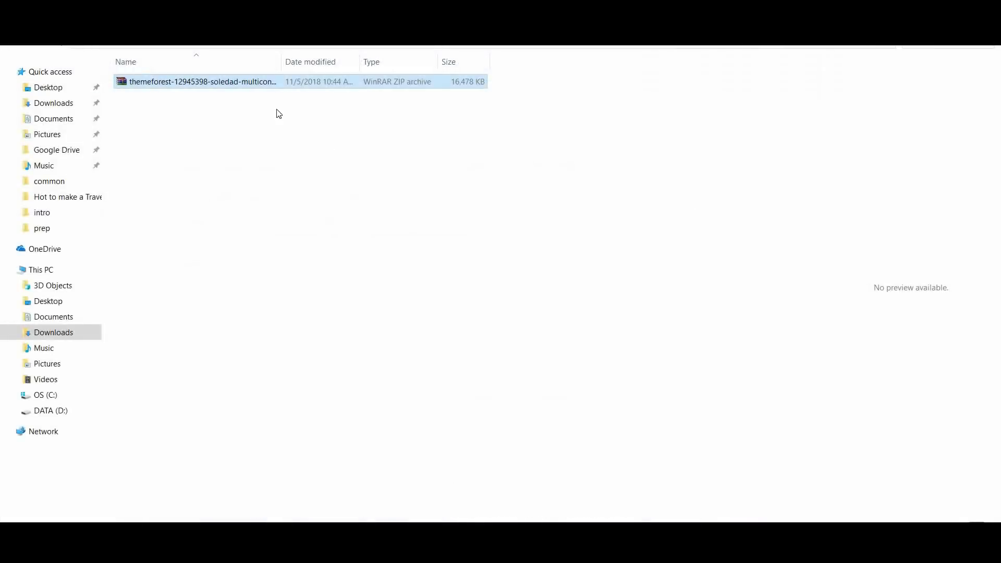
Extract the Soledad ThemeForest archive in the Downloads folder, replacing all existing files, and open the extracted Soledad v5.2 folder.
{"action": "right_click", "coordinate": [246, 79]}
{"action": "left_click", "coordinate": [295, 133]}
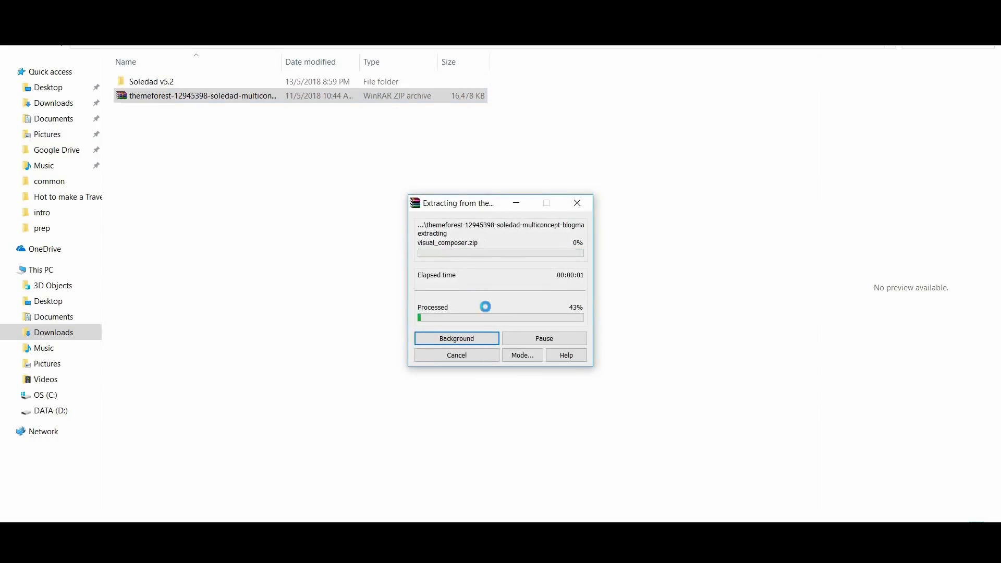
{"action": "left_click", "coordinate": [474, 354]}
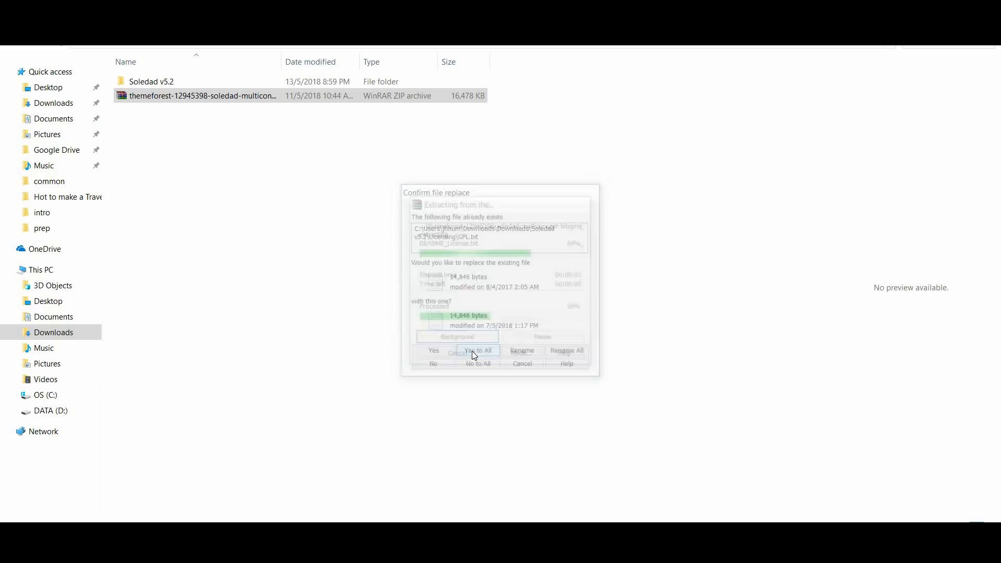
{"action": "double_click", "coordinate": [188, 83]}
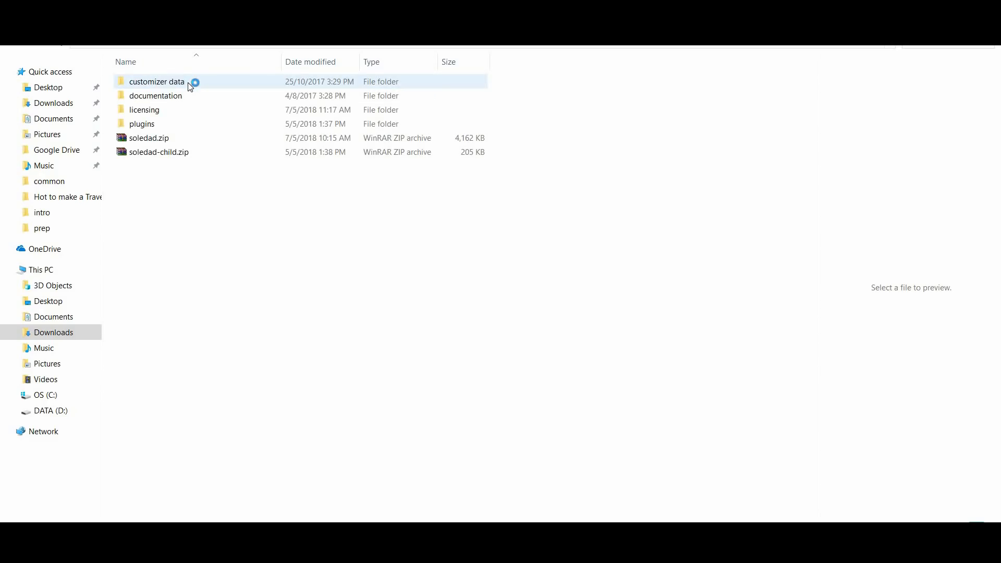
Examine the soledad.zip and soledad-child.zip theme files in the extracted folder.
{"action": "left_click", "coordinate": [175, 138]}
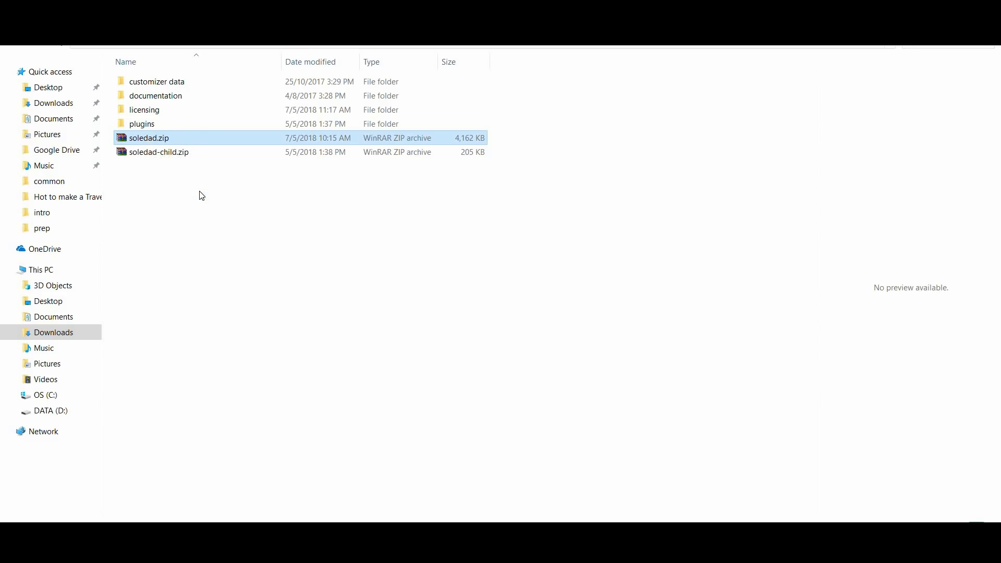
{"action": "left_click", "coordinate": [150, 155]}
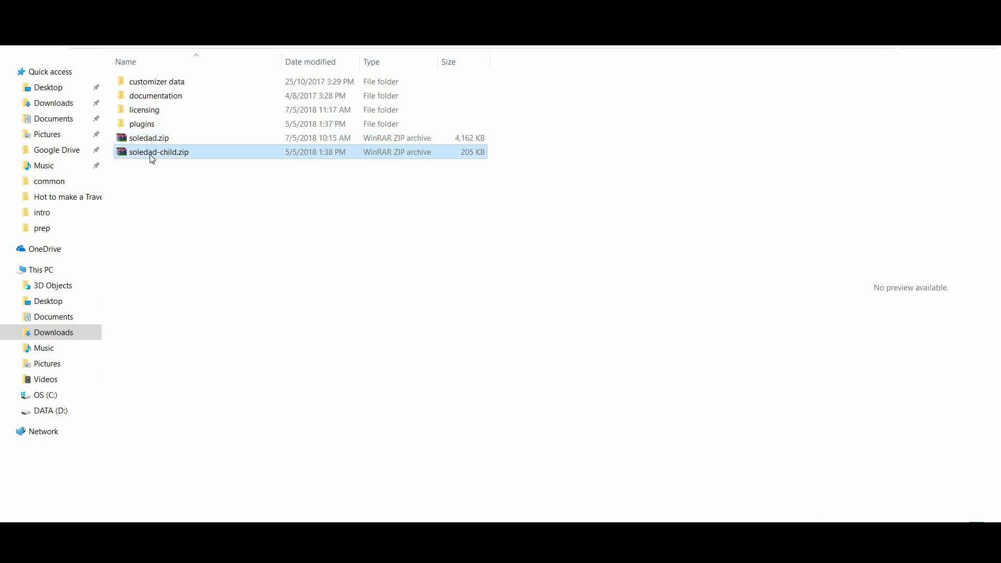
{"action": "double_click", "coordinate": [190, 152]}
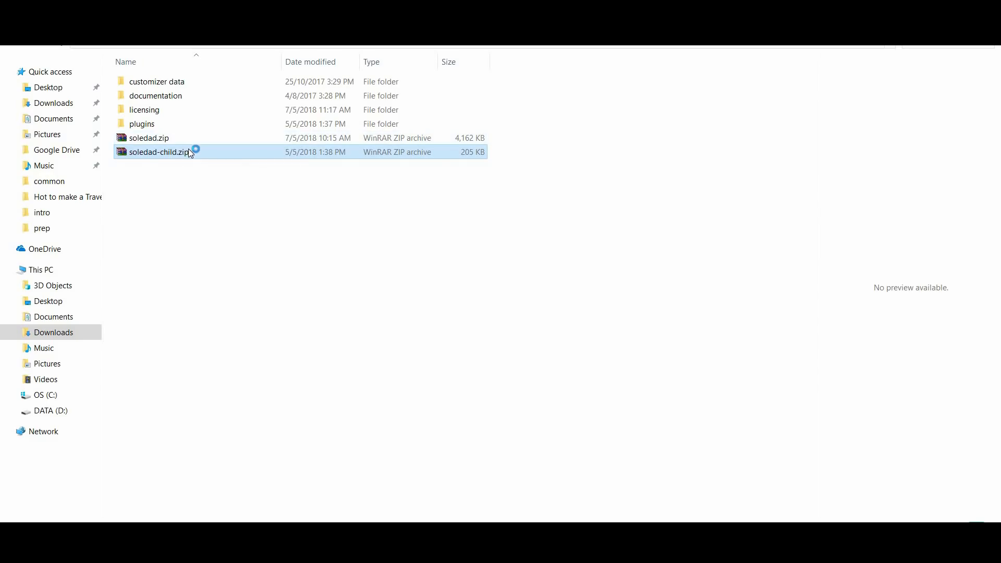
{"action": "left_click", "coordinate": [187, 137]}
{"action": "left_click", "coordinate": [191, 153]}
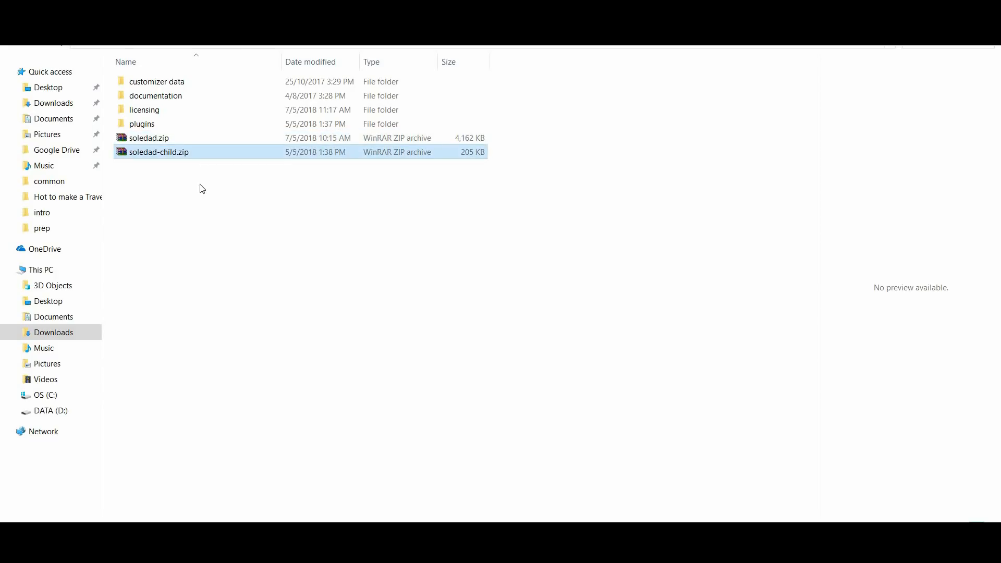
{"action": "left_click", "coordinate": [210, 211]}
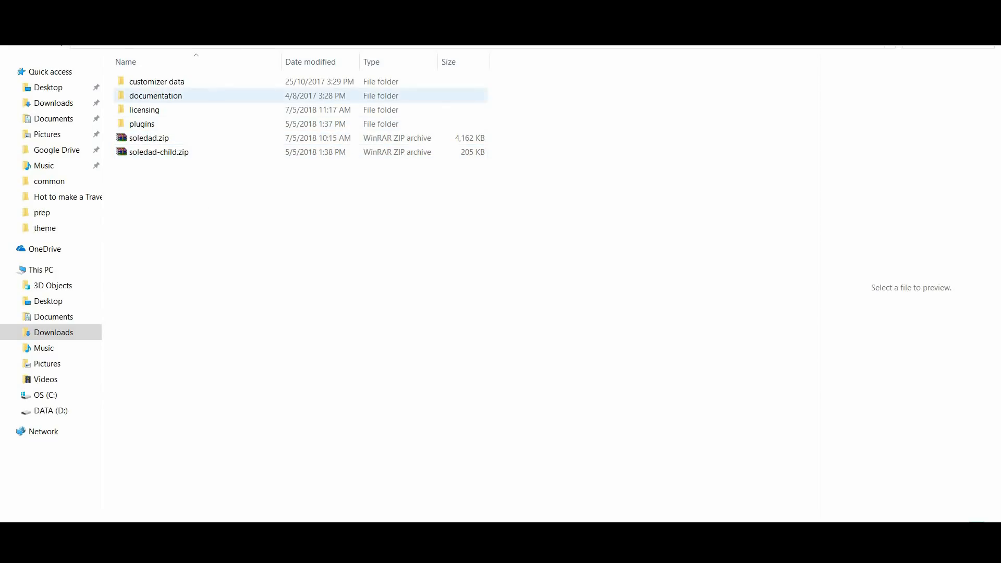
Open the theme's documentation file, follow its video tutorial link, and play the Installation & Import a Demo video.
{"action": "double_click", "coordinate": [170, 99]}
{"action": "left_click", "coordinate": [192, 86]}
{"action": "double_click", "coordinate": [179, 84]}
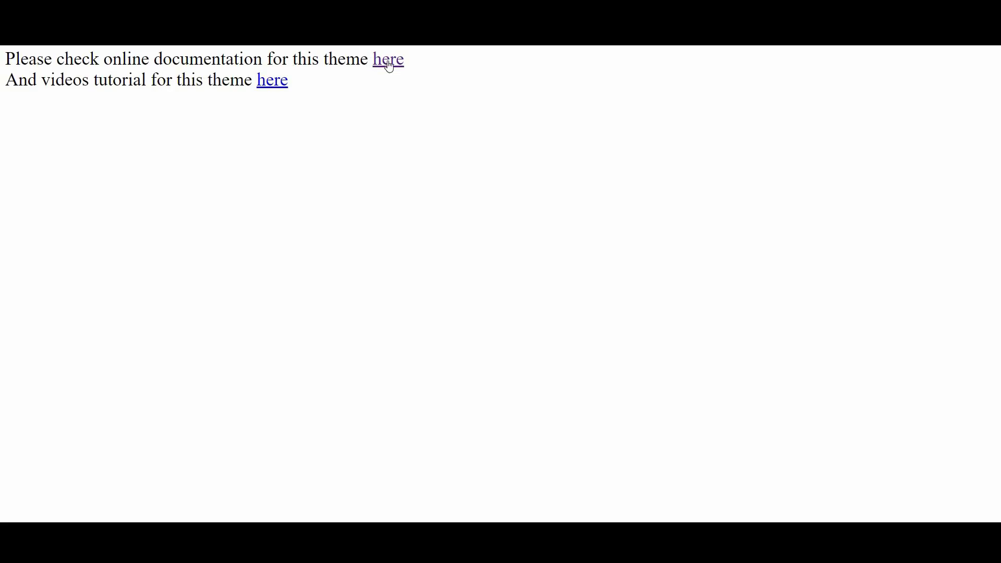
{"action": "left_click", "coordinate": [271, 84]}
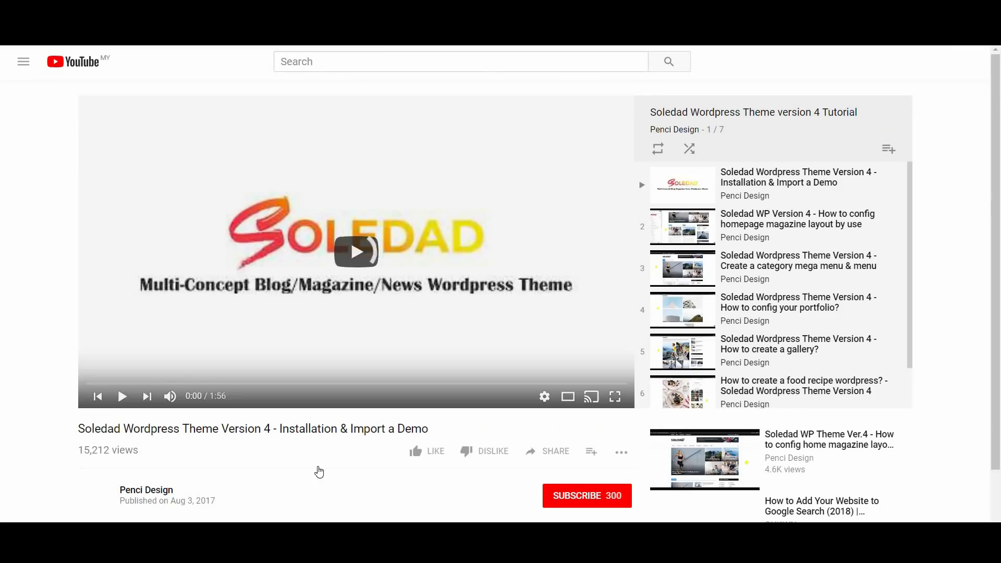
{"action": "left_click", "coordinate": [123, 397]}
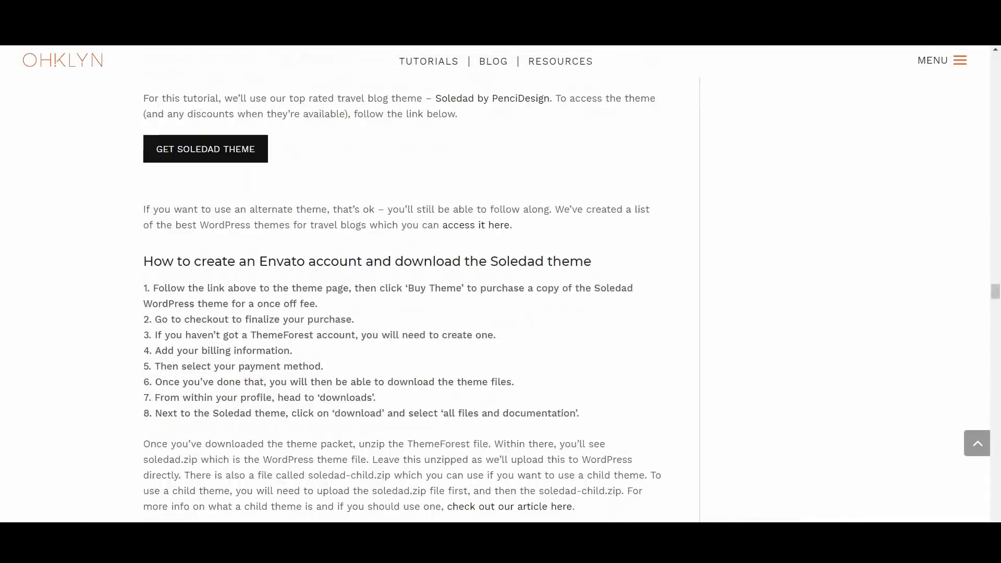
Read the rest of the tutorial's Step 4 and the Installation & Import a Demo section of Soledad's online documentation.
{"action": "scroll", "coordinate": [198, 269], "scroll_direction": "down", "scroll_amount": 8}
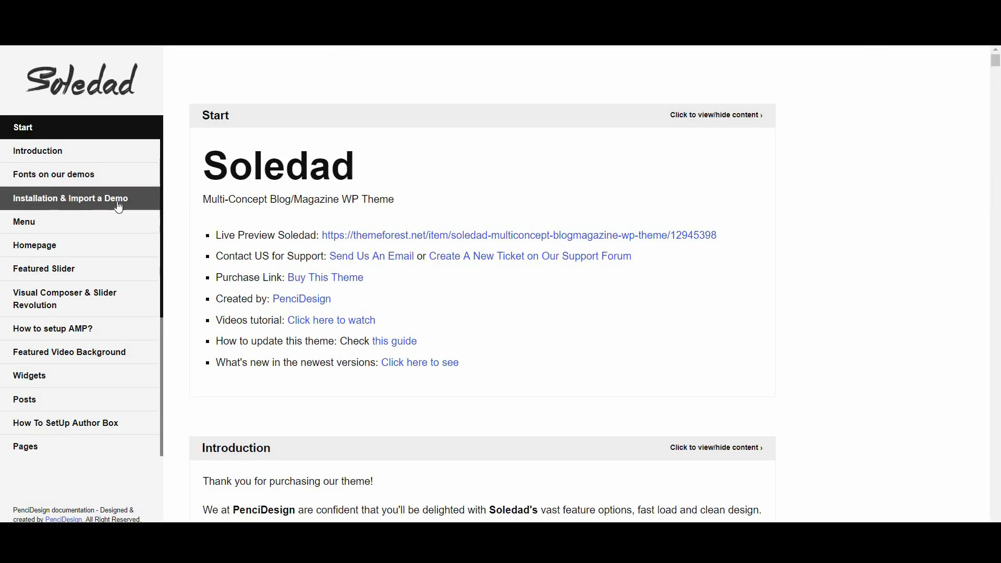
{"action": "left_click", "coordinate": [94, 200]}
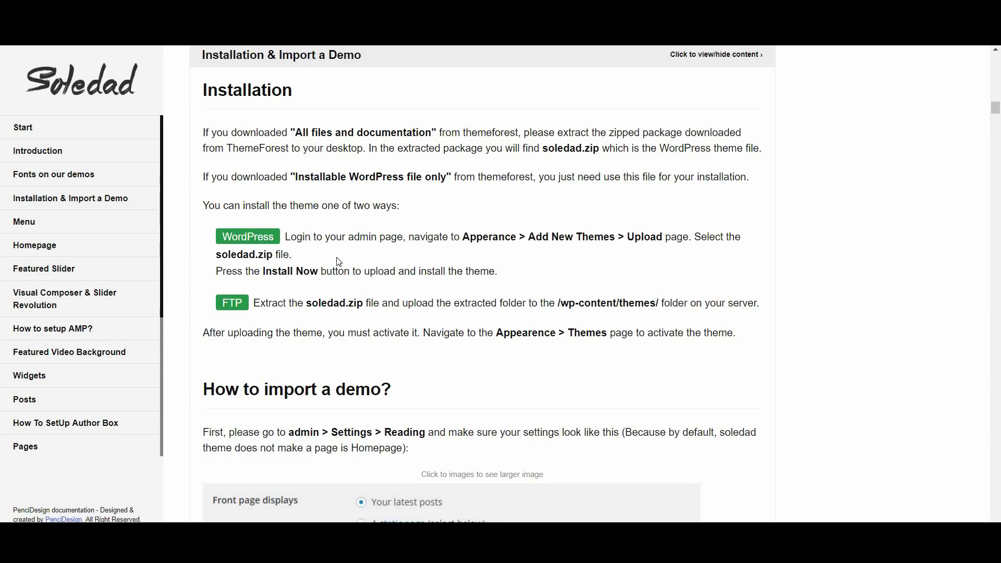
{"action": "triple_click", "coordinate": [320, 253]}
{"action": "left_click", "coordinate": [320, 253]}
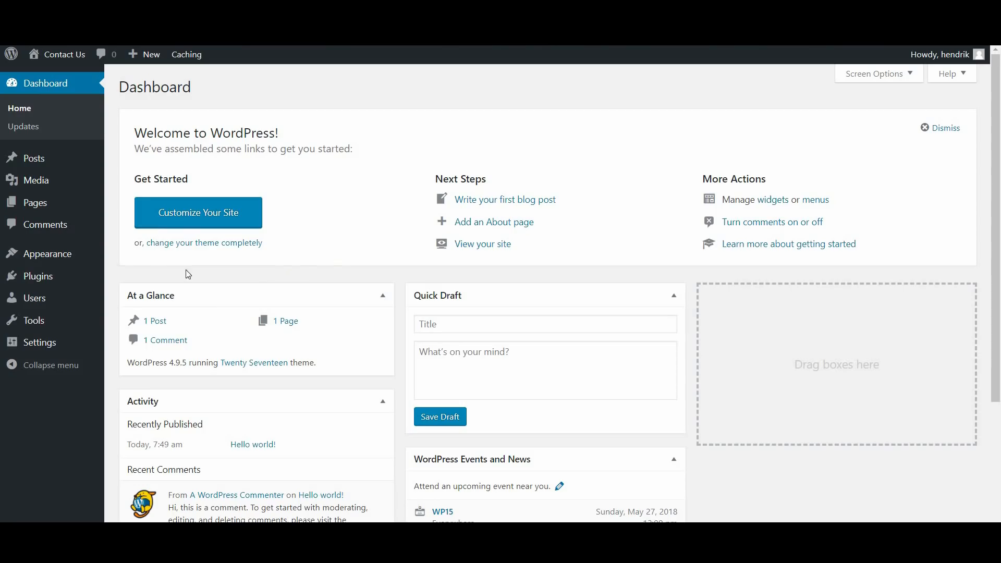
Upload soledad.zip from the Soledad v5.2 folder as a new theme, install it and activate it.
{"action": "mouse_move", "coordinate": [80, 259]}
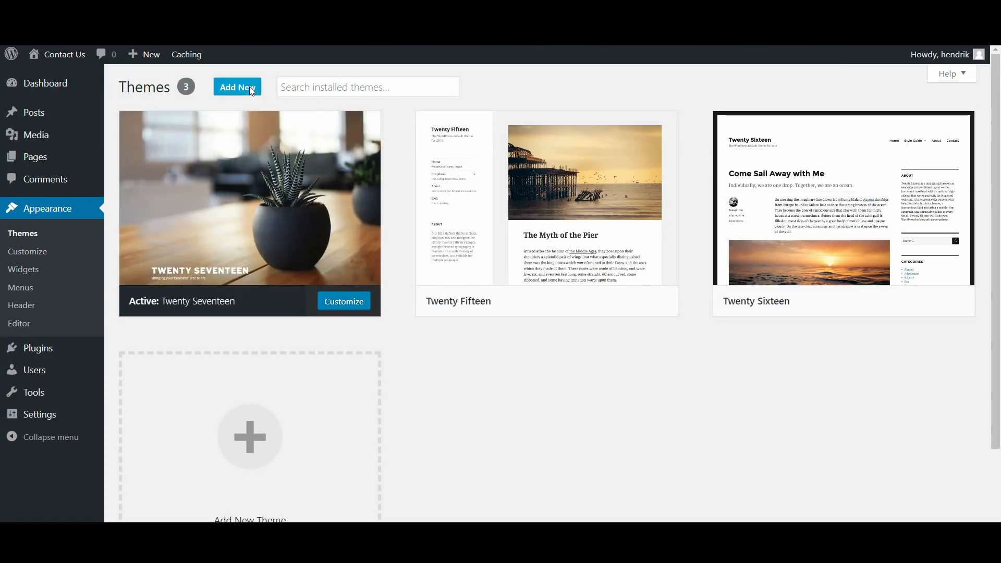
{"action": "left_click", "coordinate": [251, 88]}
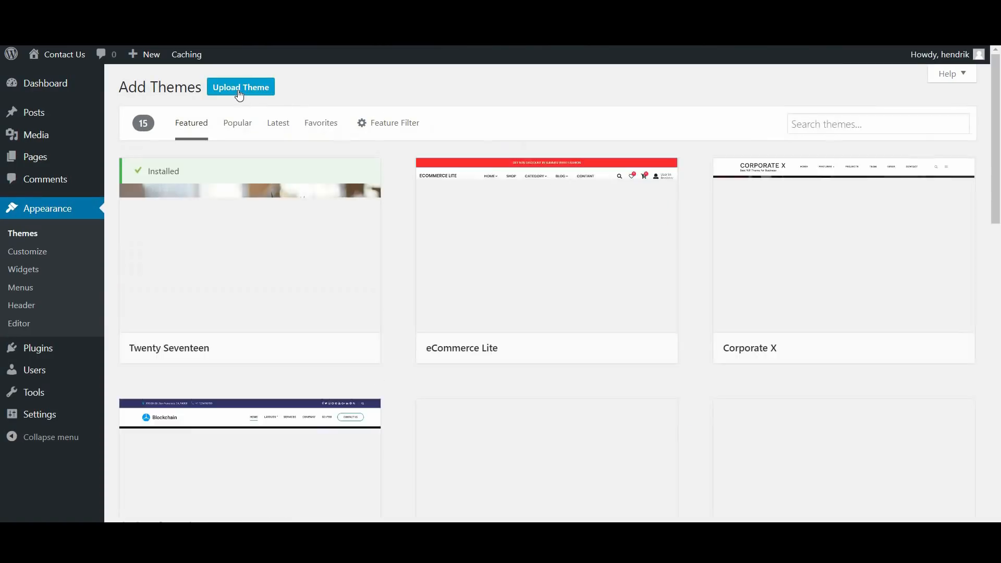
{"action": "left_click", "coordinate": [239, 92]}
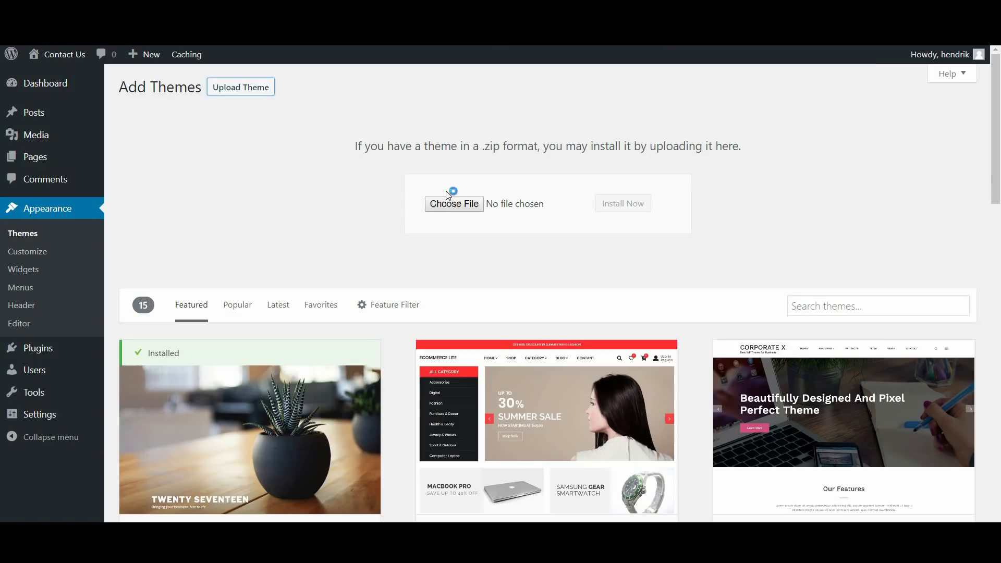
{"action": "left_click", "coordinate": [450, 204]}
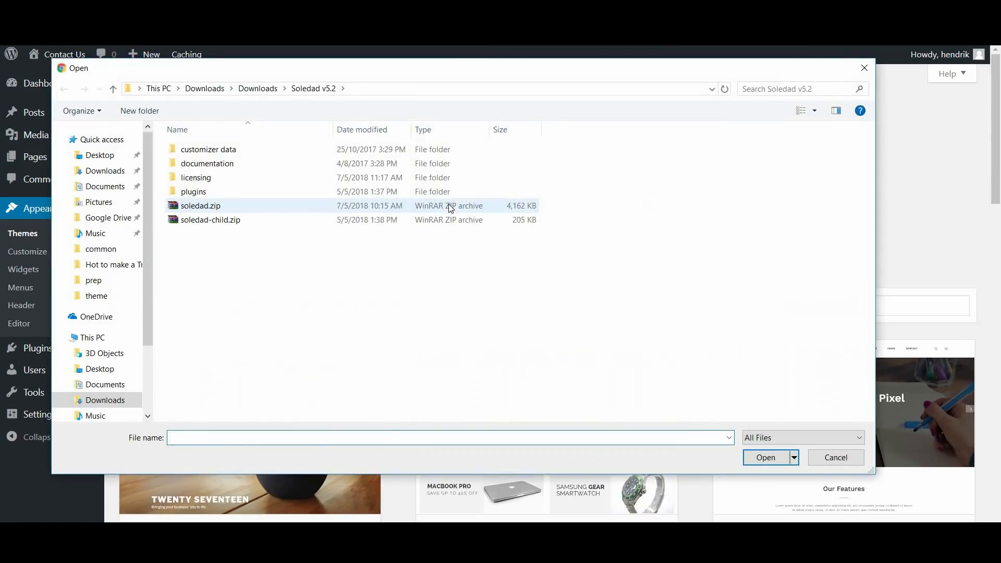
{"action": "left_click", "coordinate": [222, 207]}
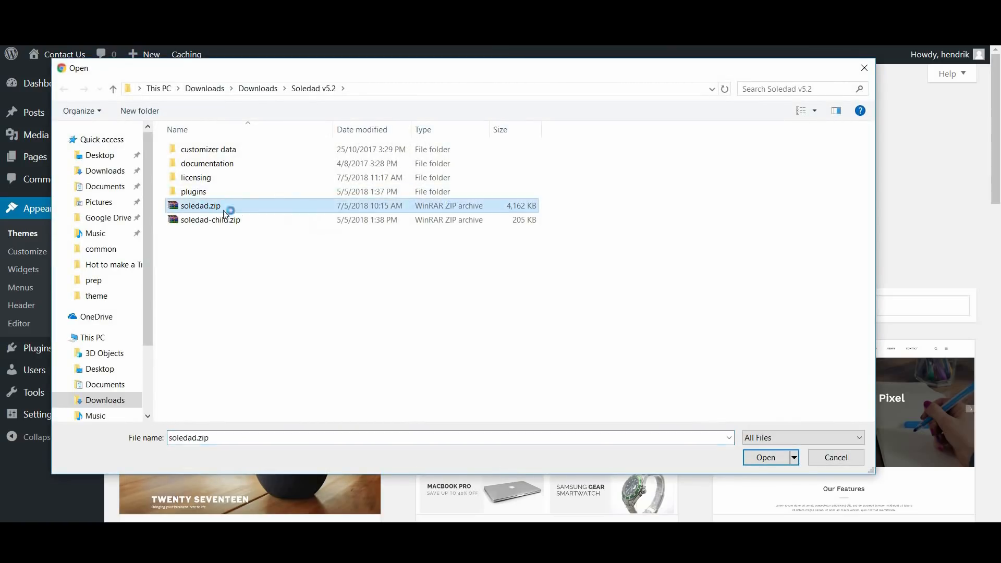
{"action": "left_click", "coordinate": [764, 458]}
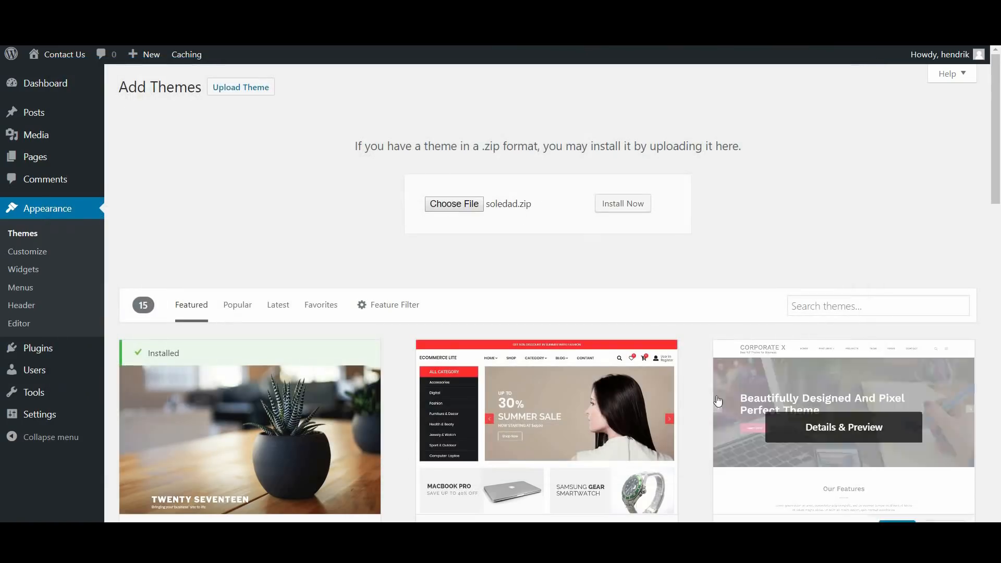
{"action": "left_click", "coordinate": [617, 209]}
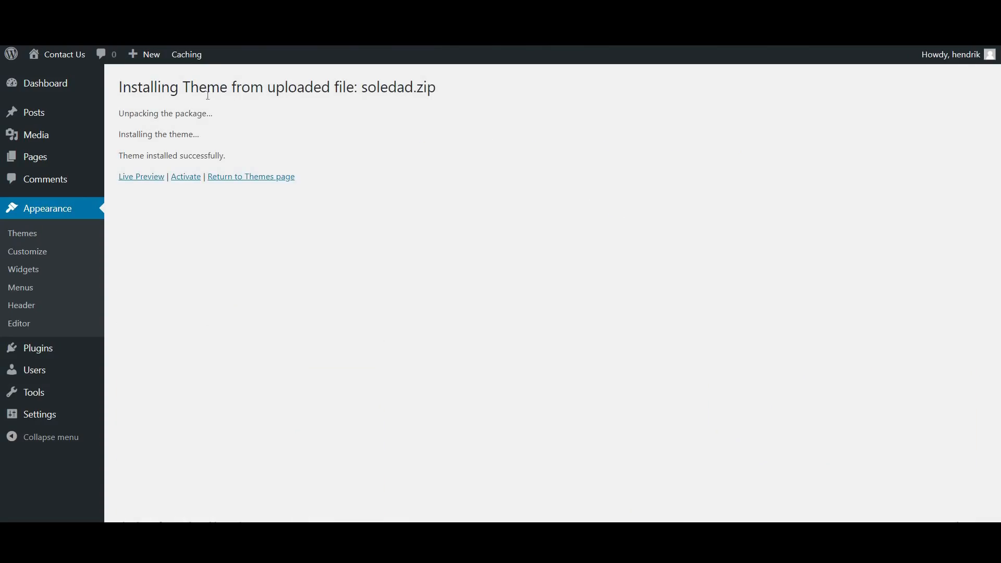
{"action": "left_click", "coordinate": [183, 179]}
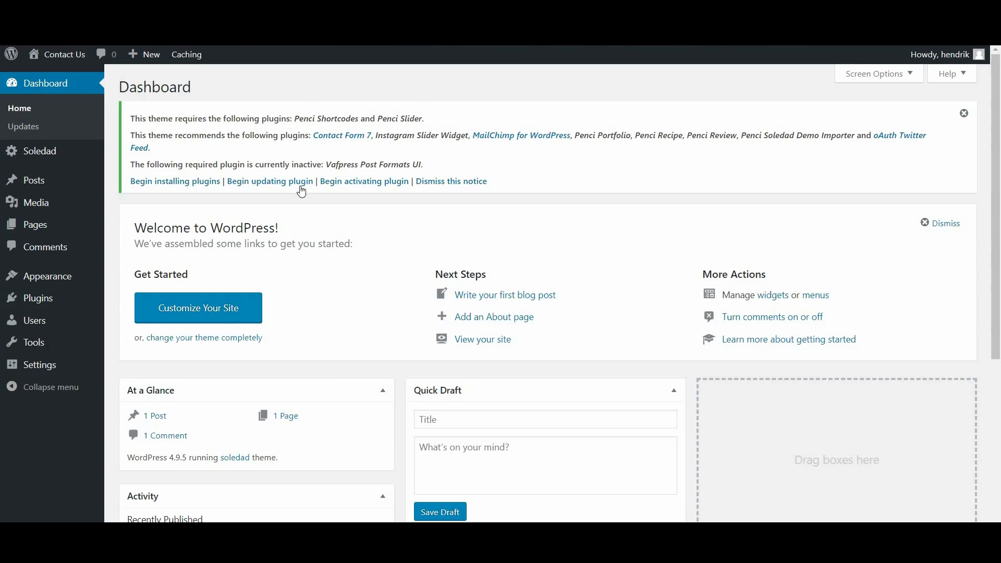
Bulk-install all of the Soledad theme's required and recommended plugins.
{"action": "left_click", "coordinate": [171, 184]}
{"action": "left_click", "coordinate": [154, 131]}
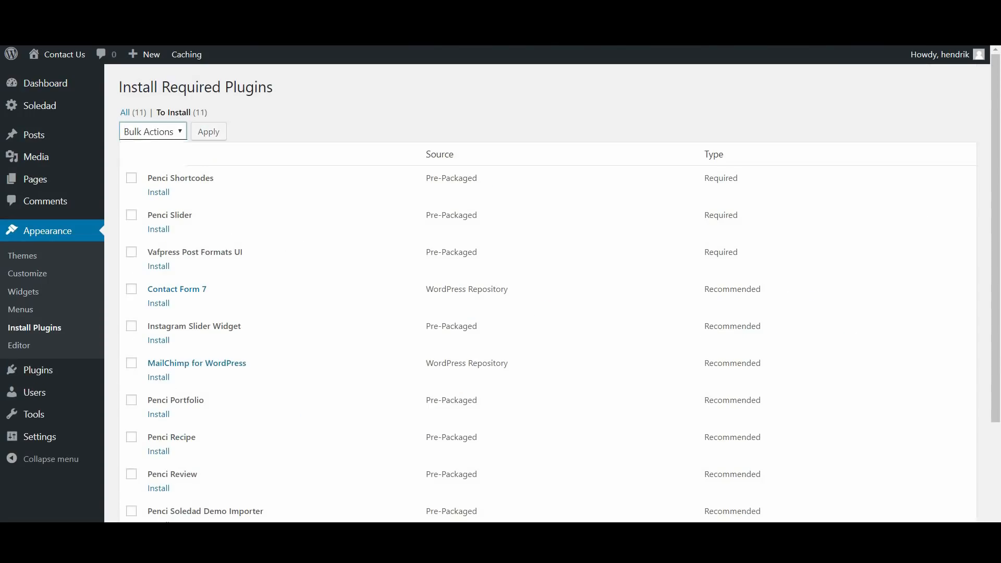
{"action": "left_click", "coordinate": [151, 159]}
{"action": "left_click", "coordinate": [131, 153]}
{"action": "left_click", "coordinate": [220, 137]}
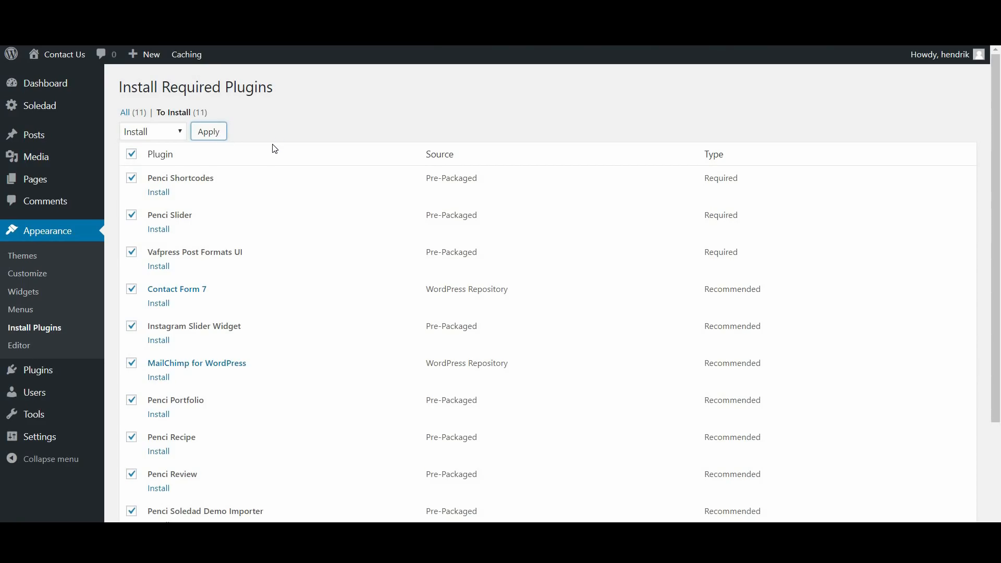
Return to the required plugins installer and bulk-activate all of the newly installed plugins.
{"action": "scroll", "coordinate": [330, 283], "scroll_direction": "down", "scroll_amount": 6}
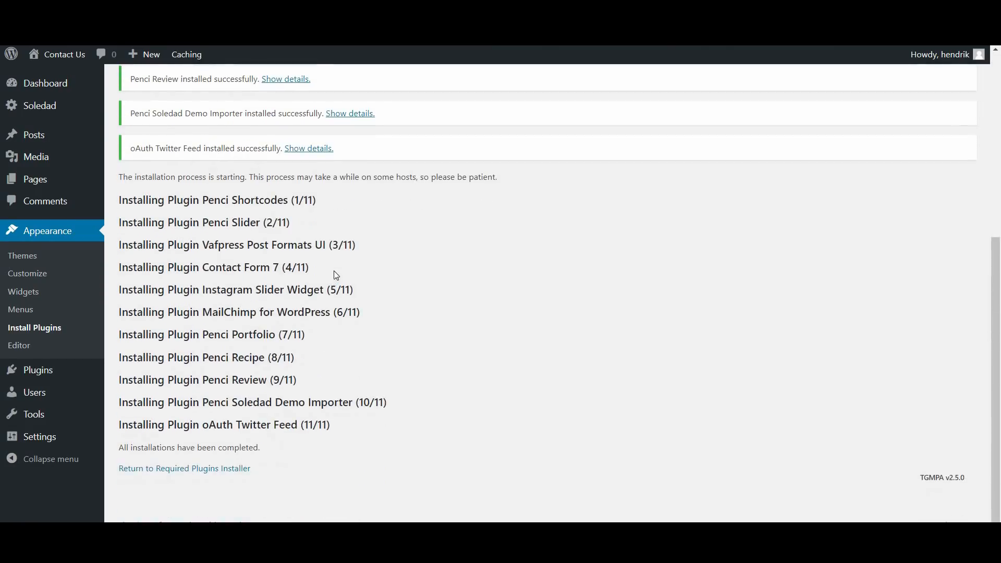
{"action": "left_click", "coordinate": [170, 471]}
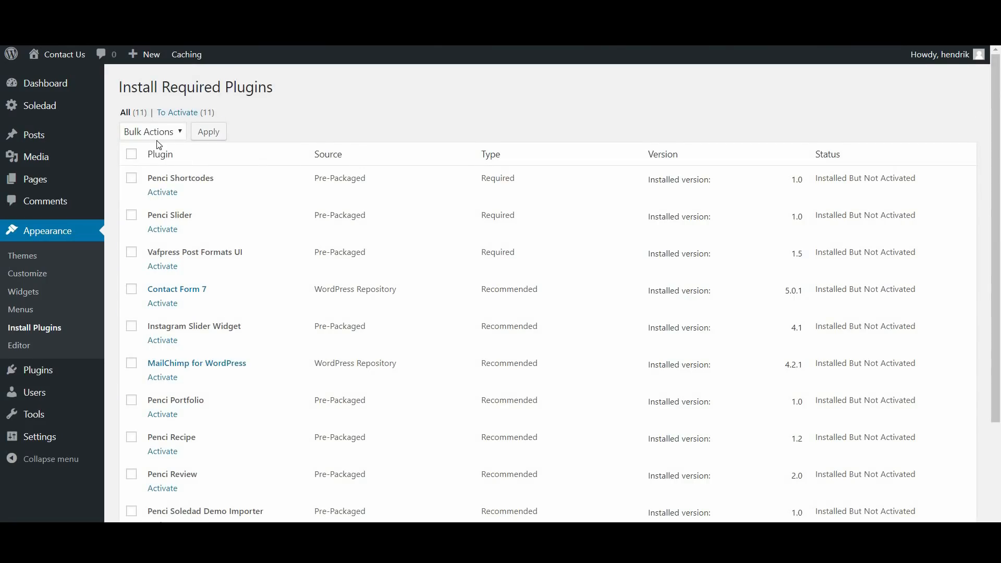
{"action": "left_click", "coordinate": [158, 132]}
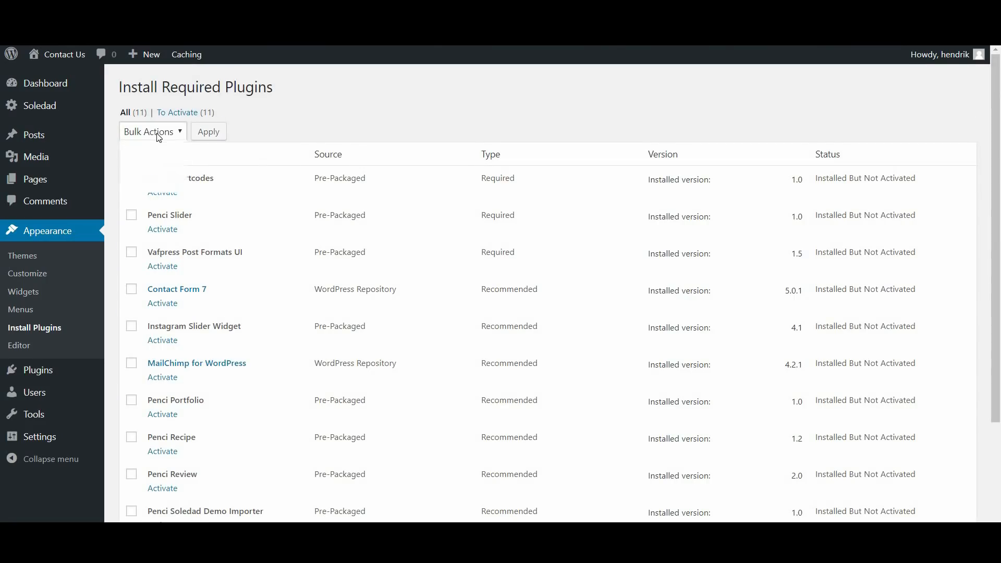
{"action": "left_click", "coordinate": [141, 187]}
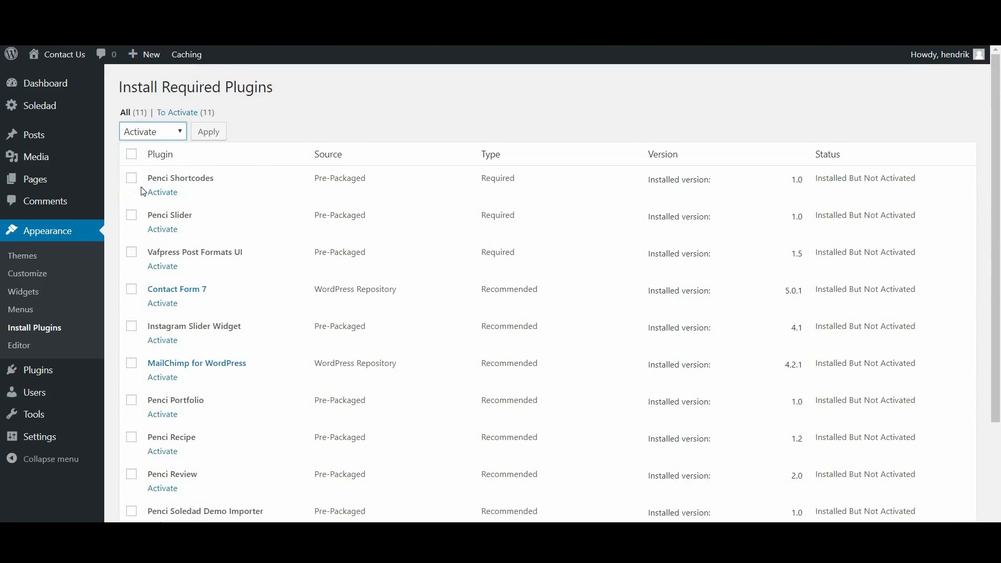
{"action": "left_click", "coordinate": [132, 154]}
{"action": "left_click", "coordinate": [209, 133]}
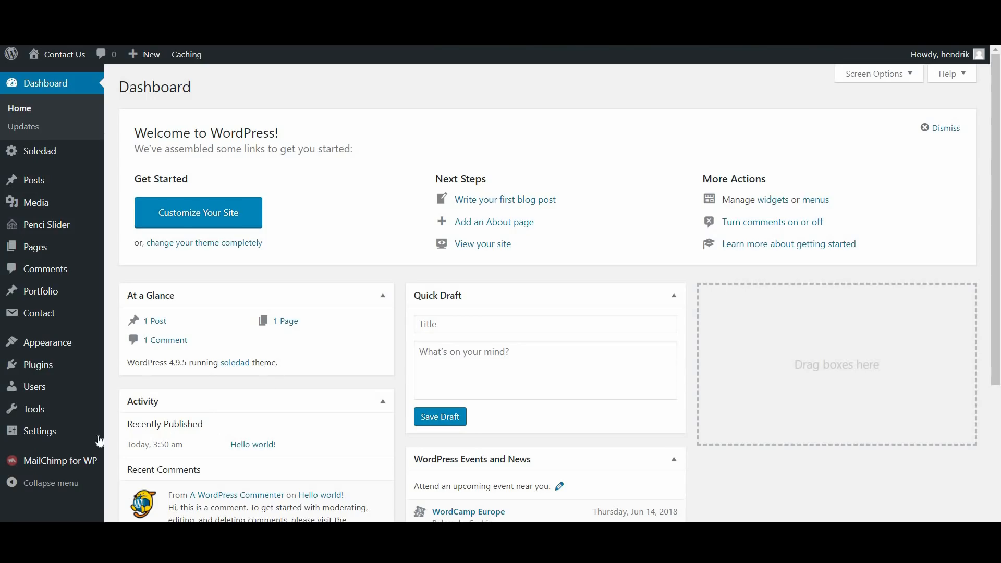
Save the reading settings with the homepage displaying "Your latest posts".
{"action": "mouse_move", "coordinate": [52, 437]}
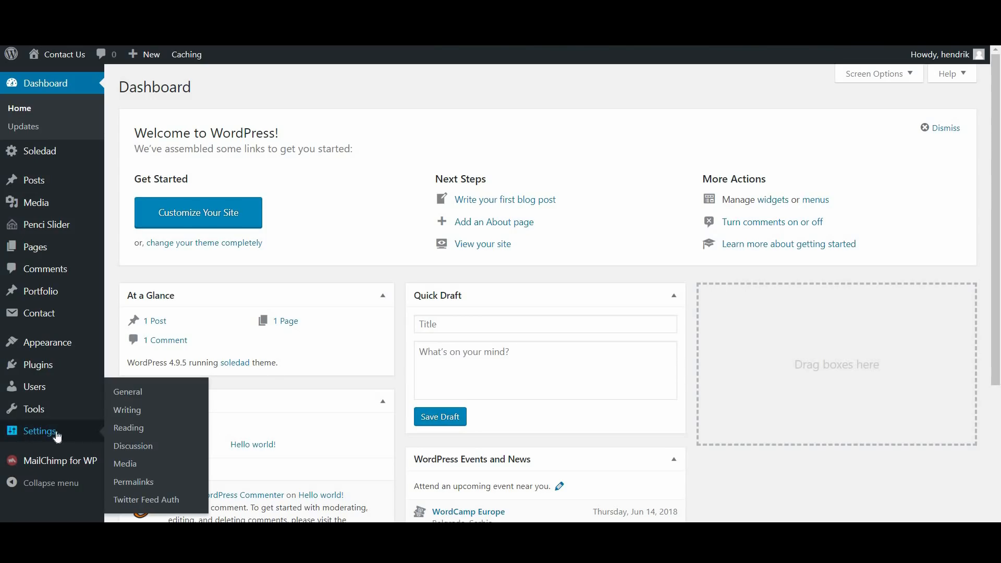
{"action": "left_click", "coordinate": [142, 430]}
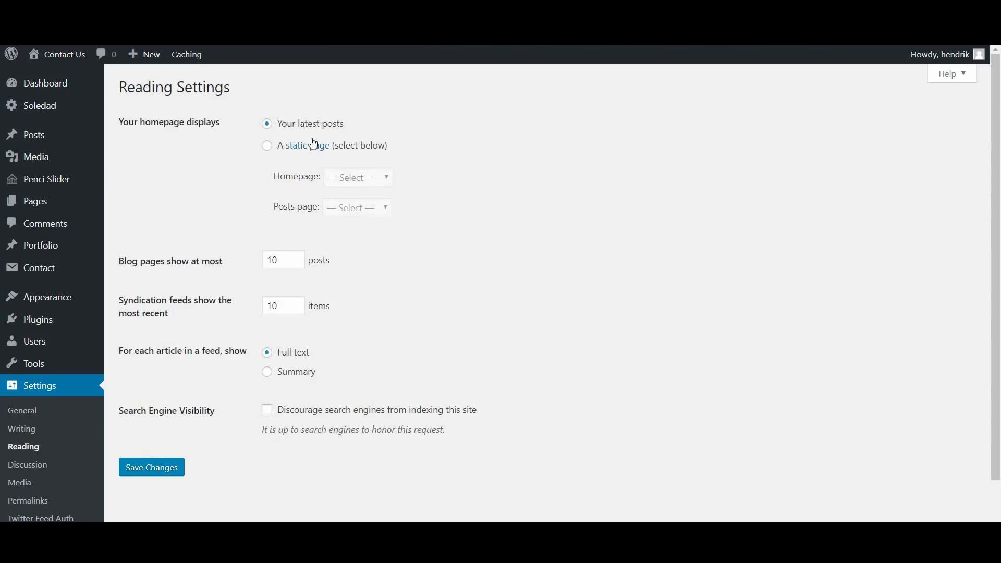
{"action": "left_click", "coordinate": [148, 474]}
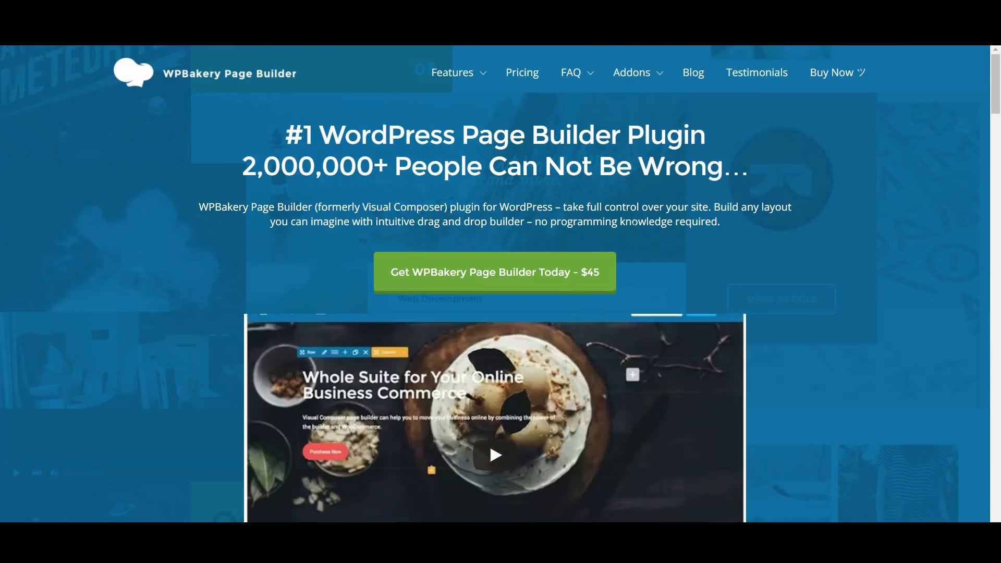
Examine the features of the WPBakery Page Builder plugin on its website.
{"action": "scroll", "coordinate": [634, 223], "scroll_direction": "down", "scroll_amount": 5}
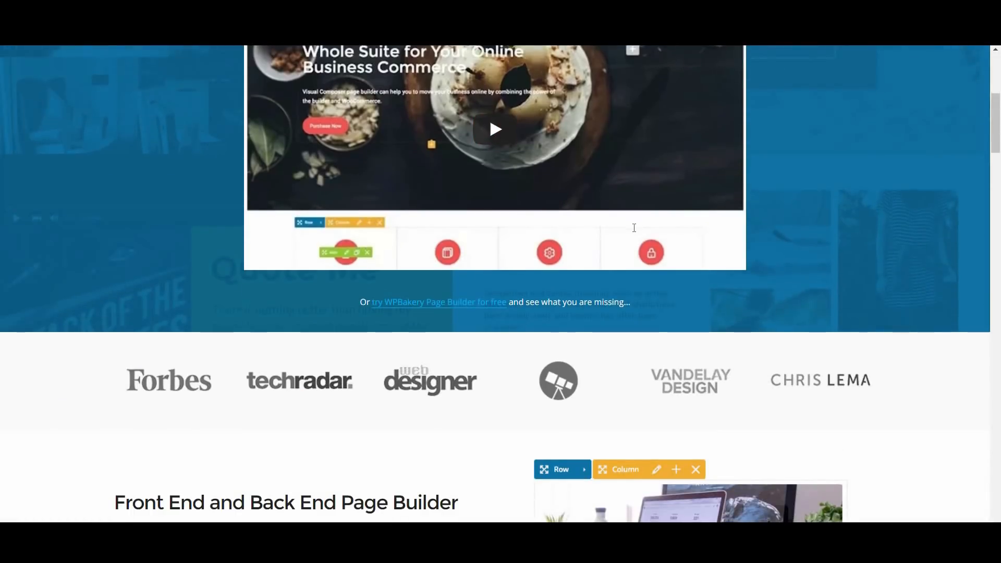
{"action": "scroll", "coordinate": [634, 228], "scroll_direction": "down", "scroll_amount": 5}
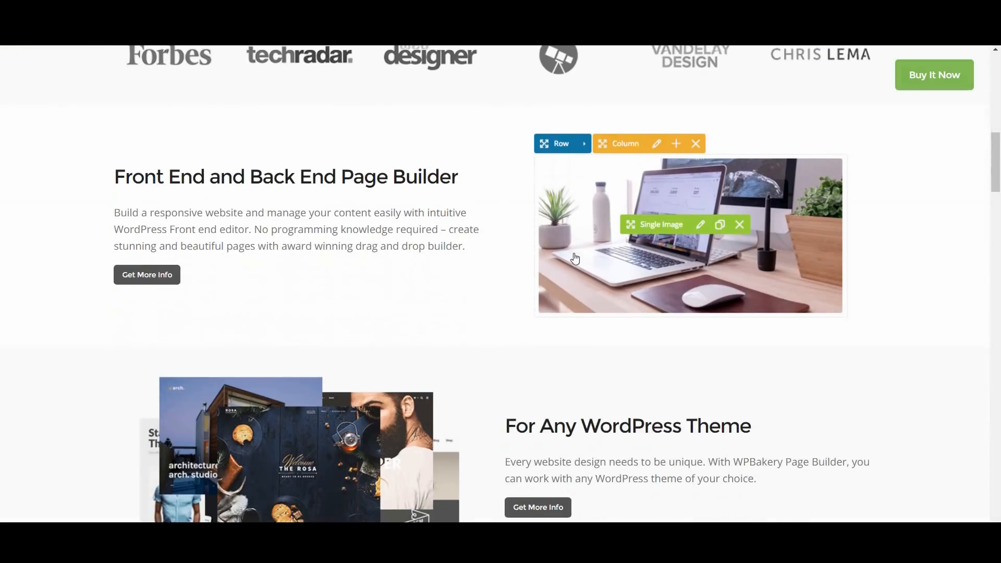
{"action": "scroll", "coordinate": [492, 385], "scroll_direction": "down", "scroll_amount": 4}
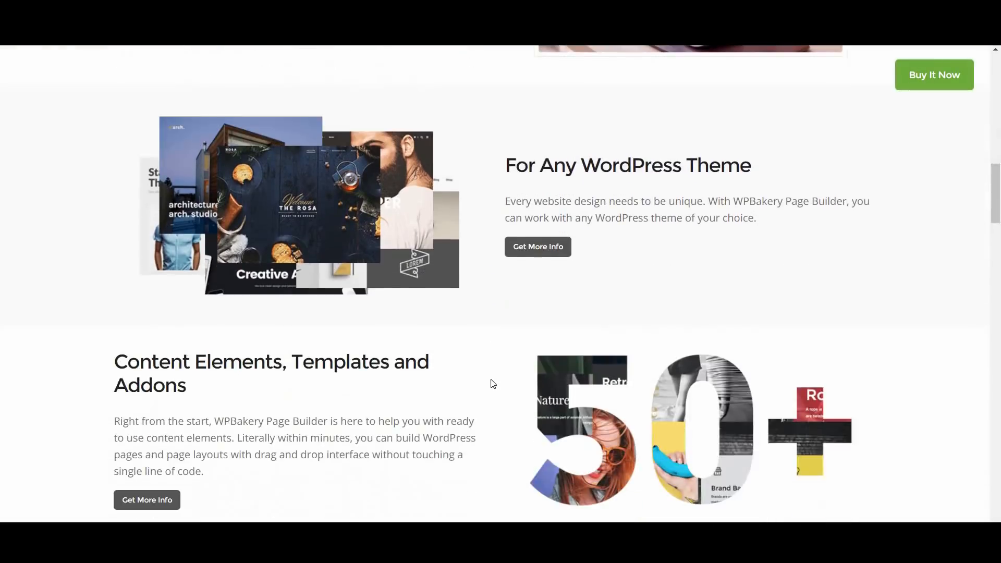
{"action": "scroll", "coordinate": [494, 384], "scroll_direction": "down", "scroll_amount": 4}
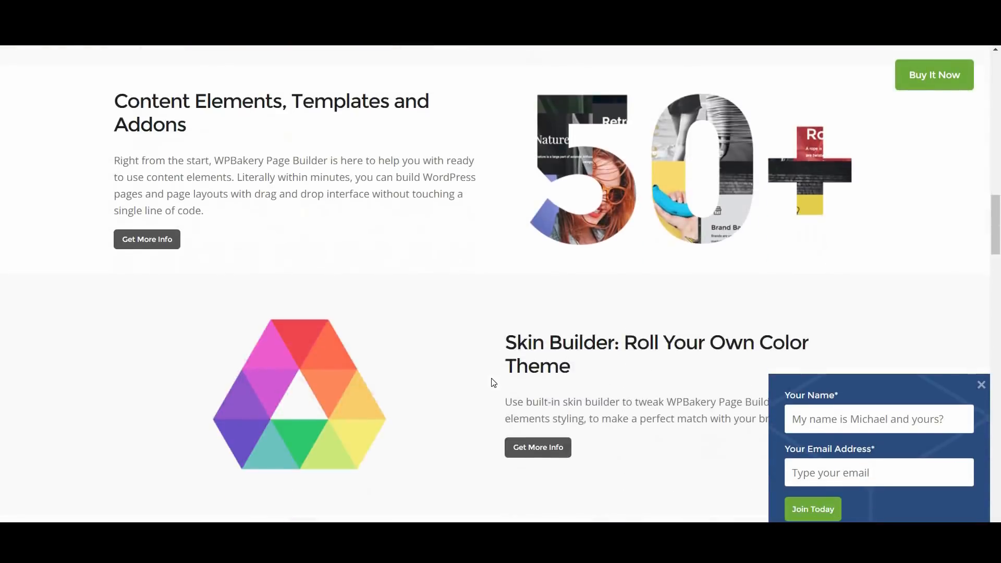
{"action": "scroll", "coordinate": [494, 383], "scroll_direction": "down", "scroll_amount": 6}
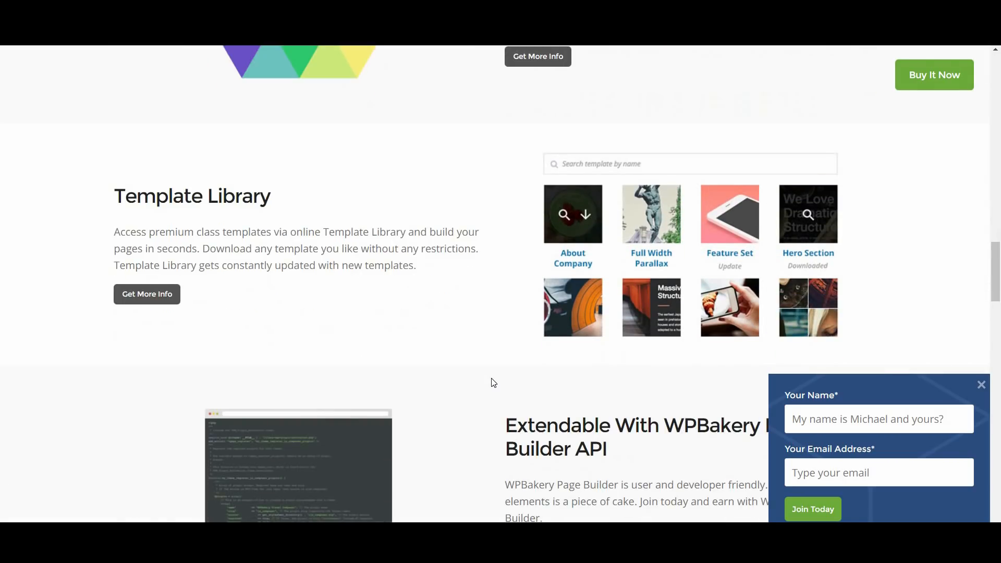
{"action": "scroll", "coordinate": [494, 384], "scroll_direction": "down", "scroll_amount": 3}
{"action": "scroll", "coordinate": [493, 383], "scroll_direction": "down", "scroll_amount": 5}
{"action": "scroll", "coordinate": [494, 383], "scroll_direction": "down", "scroll_amount": 7}
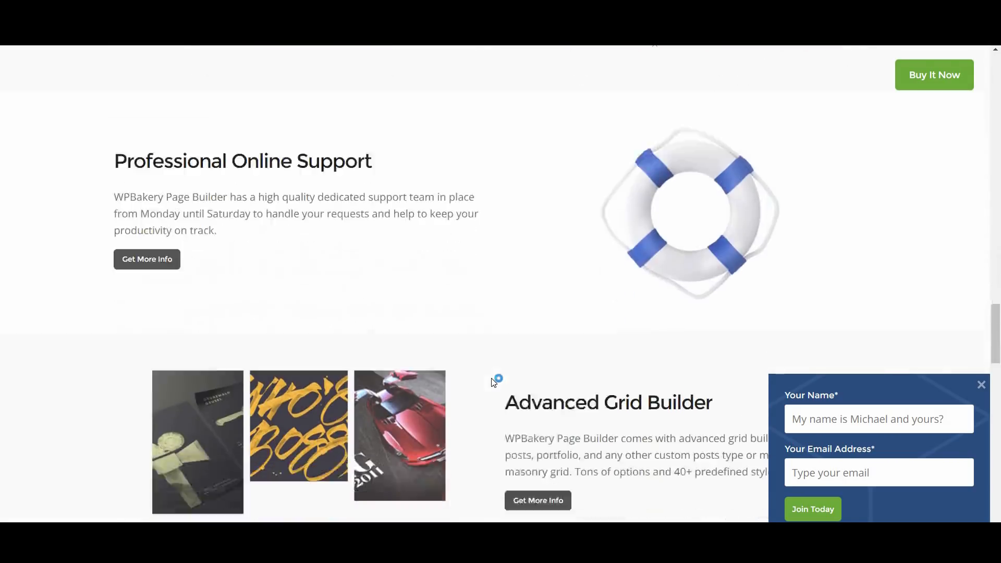
{"action": "scroll", "coordinate": [494, 384], "scroll_direction": "down", "scroll_amount": 1}
{"action": "scroll", "coordinate": [494, 383], "scroll_direction": "down", "scroll_amount": 6}
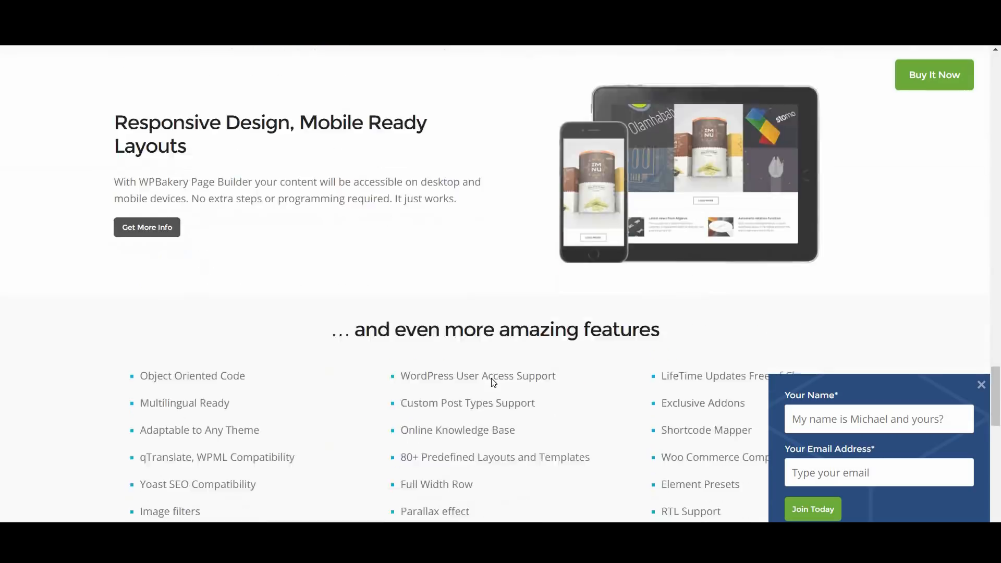
{"action": "scroll", "coordinate": [494, 384], "scroll_direction": "down", "scroll_amount": 2}
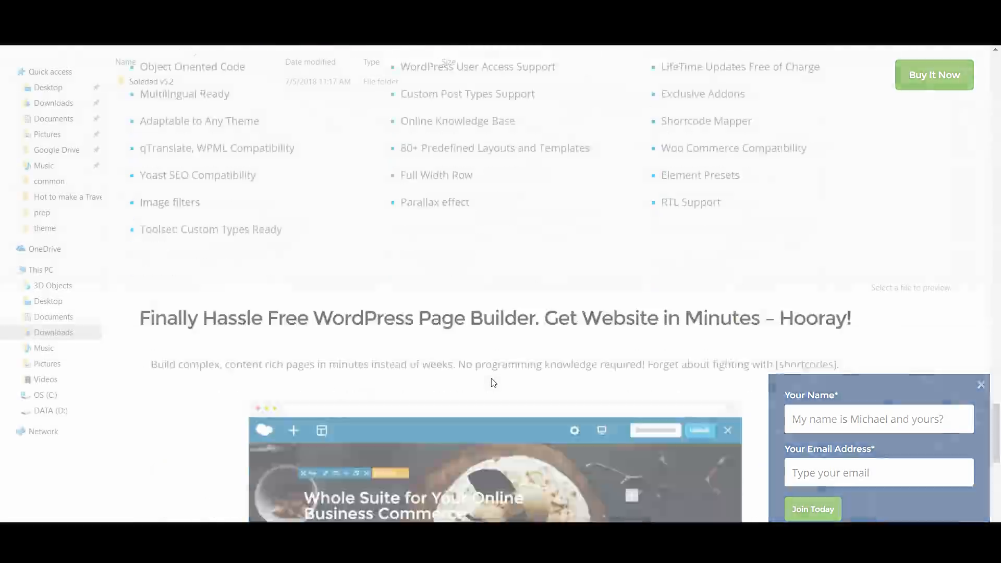
Switch to File Explorer and open the plugins folder inside the extracted Soledad v5.2 folder.
{"action": "left_click", "coordinate": [174, 82]}
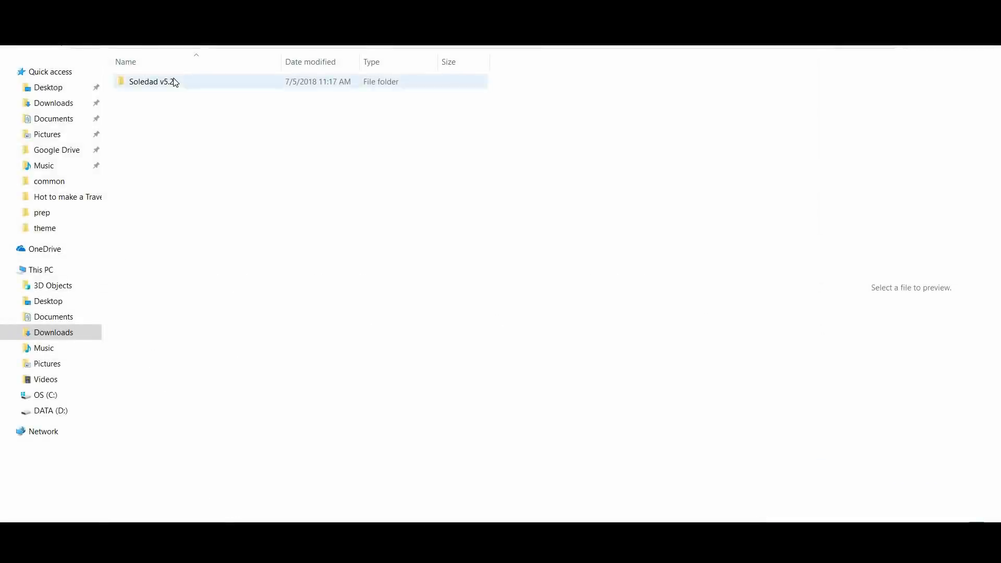
{"action": "double_click", "coordinate": [174, 82]}
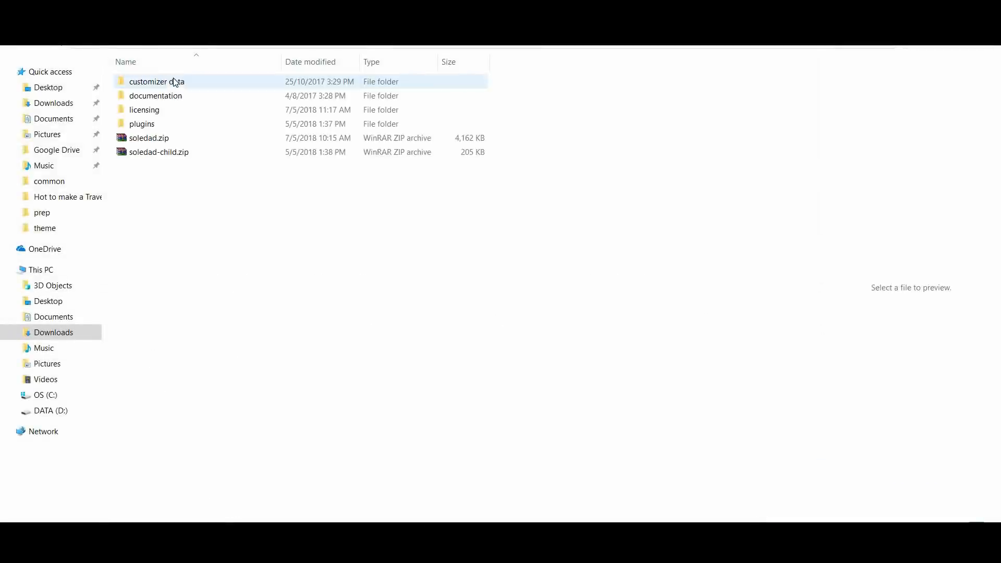
{"action": "double_click", "coordinate": [170, 123]}
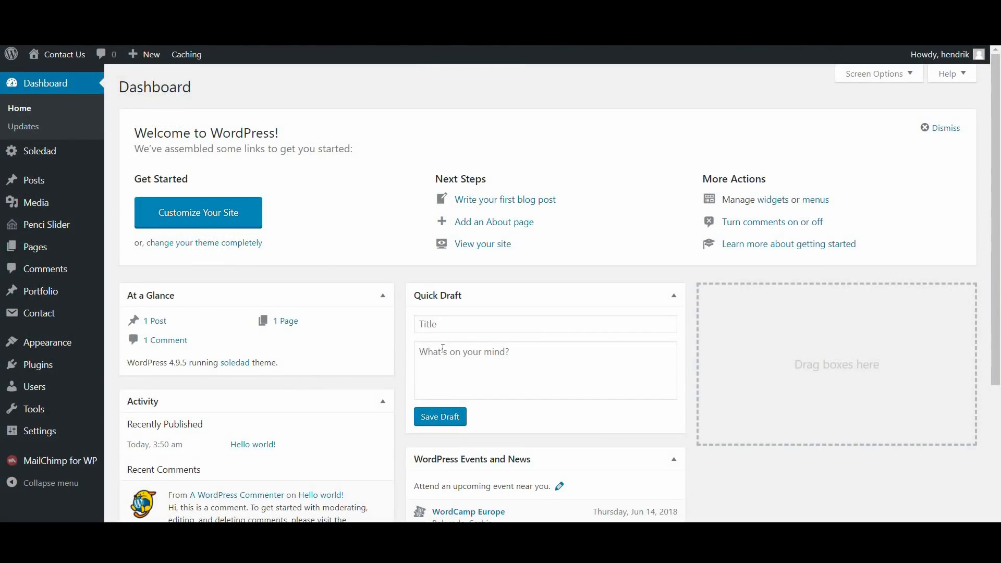
Start uploading a new plugin to WordPress and browse the Downloads folder to the extracted Soledad v5.2 files.
{"action": "mouse_move", "coordinate": [85, 367]}
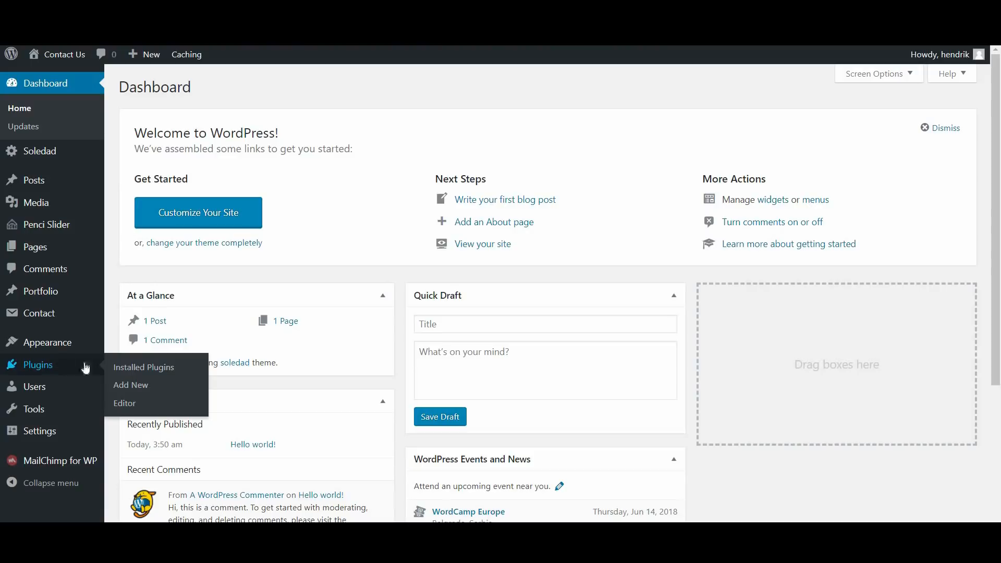
{"action": "left_click", "coordinate": [132, 385]}
{"action": "left_click", "coordinate": [243, 95]}
{"action": "left_click", "coordinate": [455, 203]}
{"action": "double_click", "coordinate": [216, 176]}
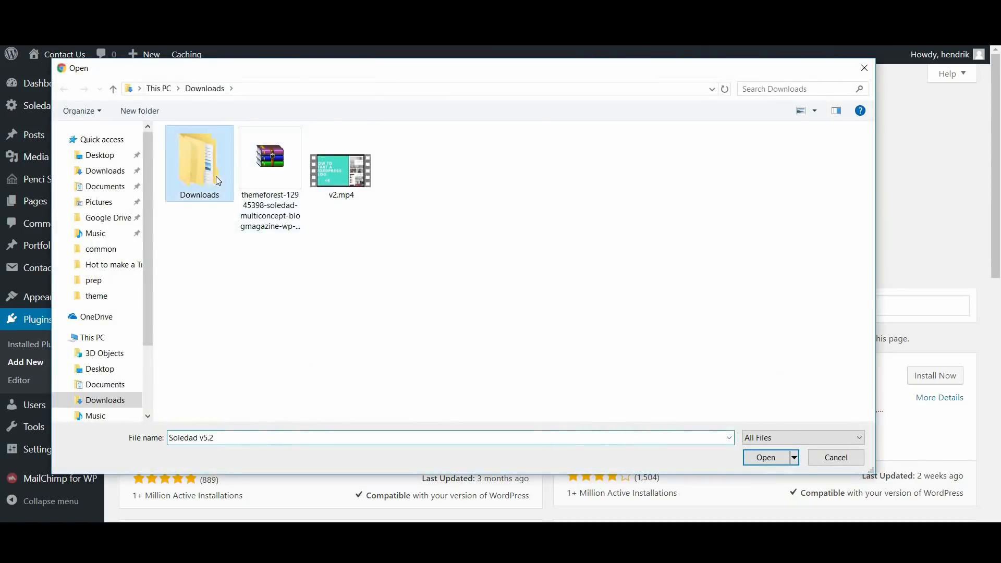
Upload visual_composer.zip from the plugins folder inside Soledad v5.2, then install and activate the plugin.
{"action": "double_click", "coordinate": [212, 150]}
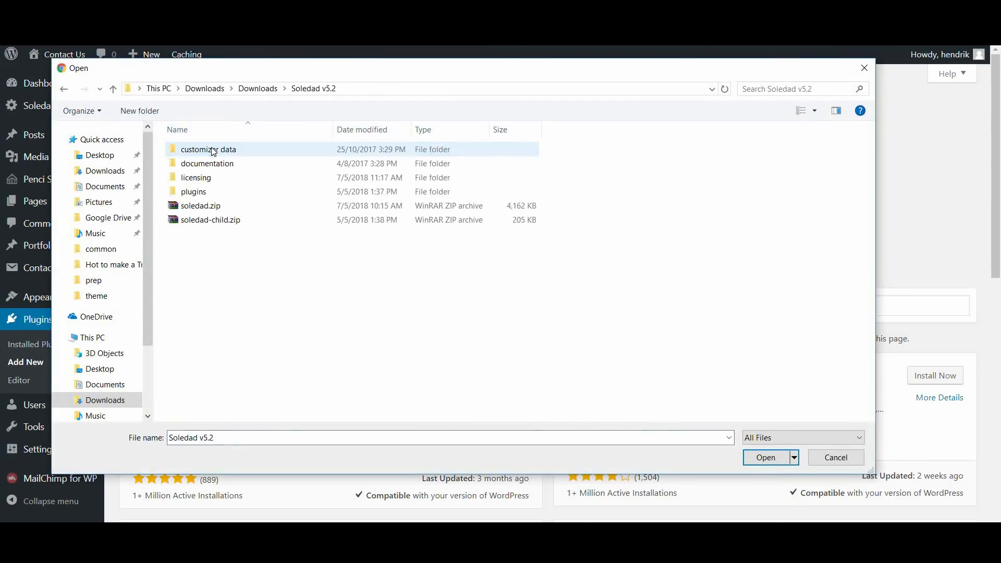
{"action": "double_click", "coordinate": [211, 191]}
{"action": "left_click", "coordinate": [217, 292]}
{"action": "double_click", "coordinate": [216, 292]}
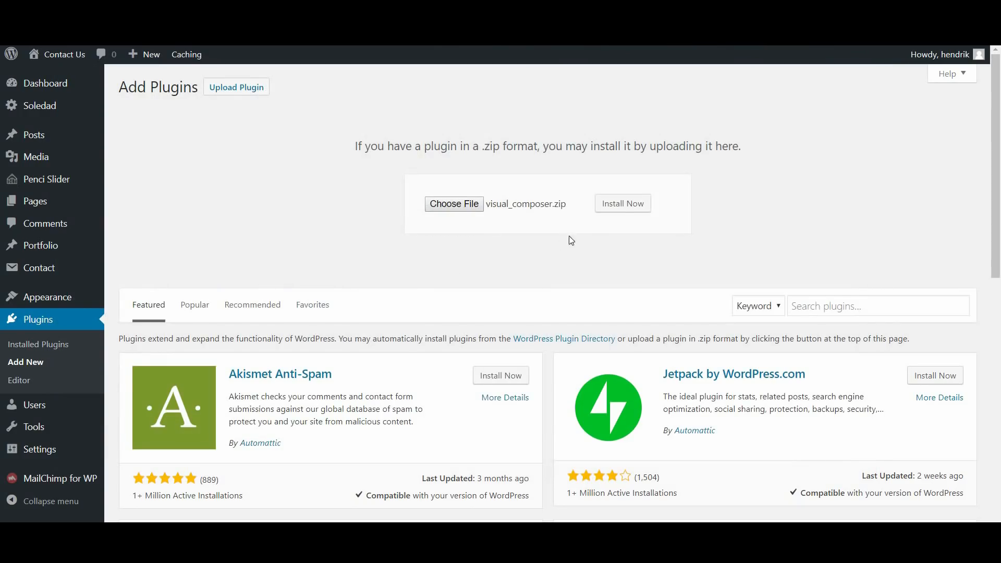
{"action": "left_click", "coordinate": [620, 208]}
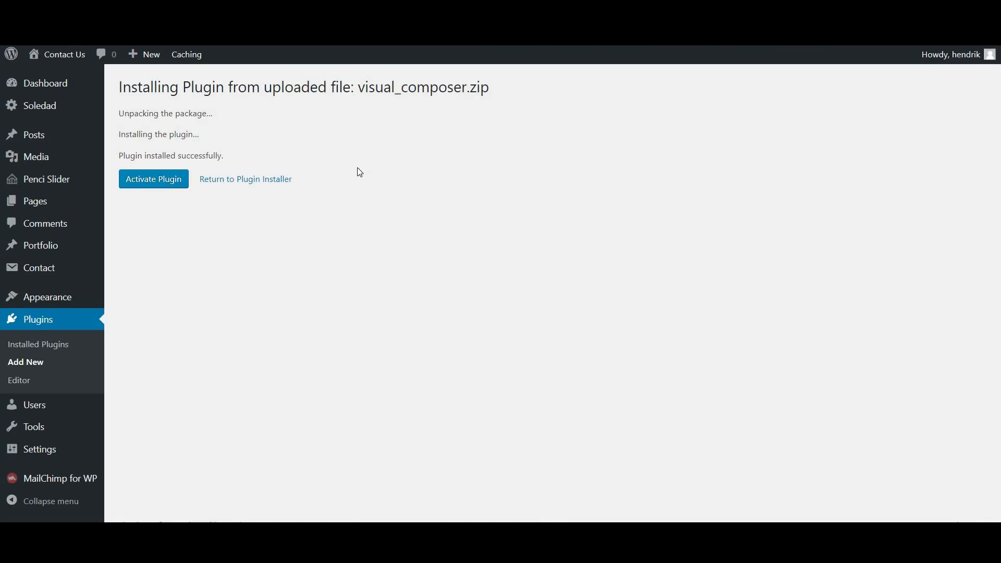
{"action": "left_click", "coordinate": [147, 187]}
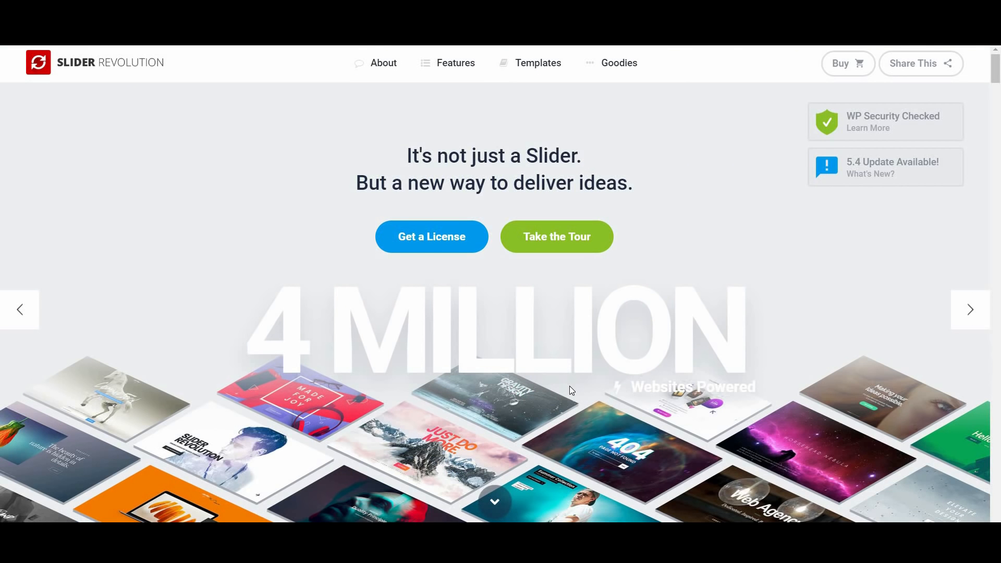
Look through the Slider Revolution website's overview of the plugin and its example presentations.
{"action": "scroll", "coordinate": [568, 391], "scroll_direction": "down", "scroll_amount": 12}
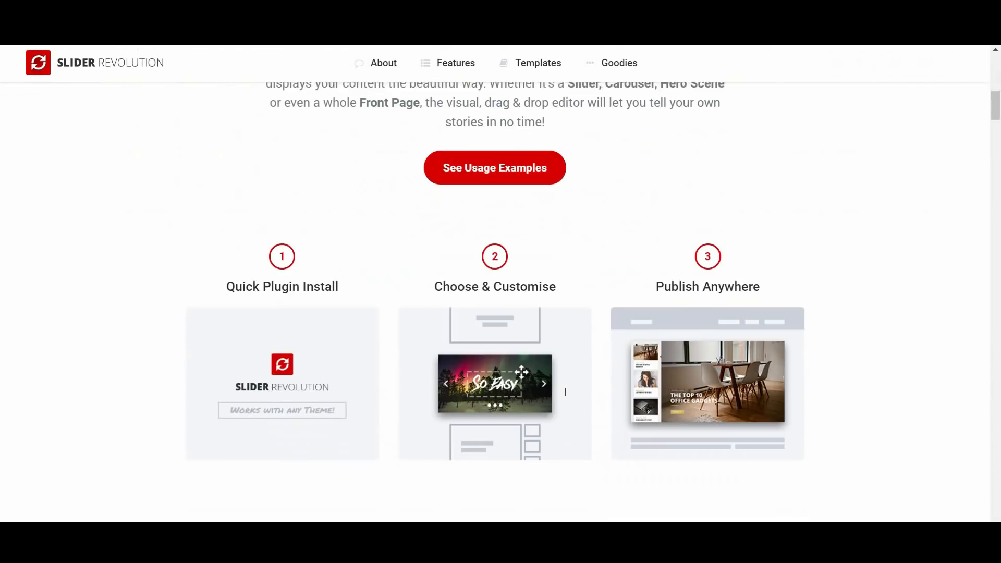
{"action": "scroll", "coordinate": [565, 392], "scroll_direction": "down", "scroll_amount": 6}
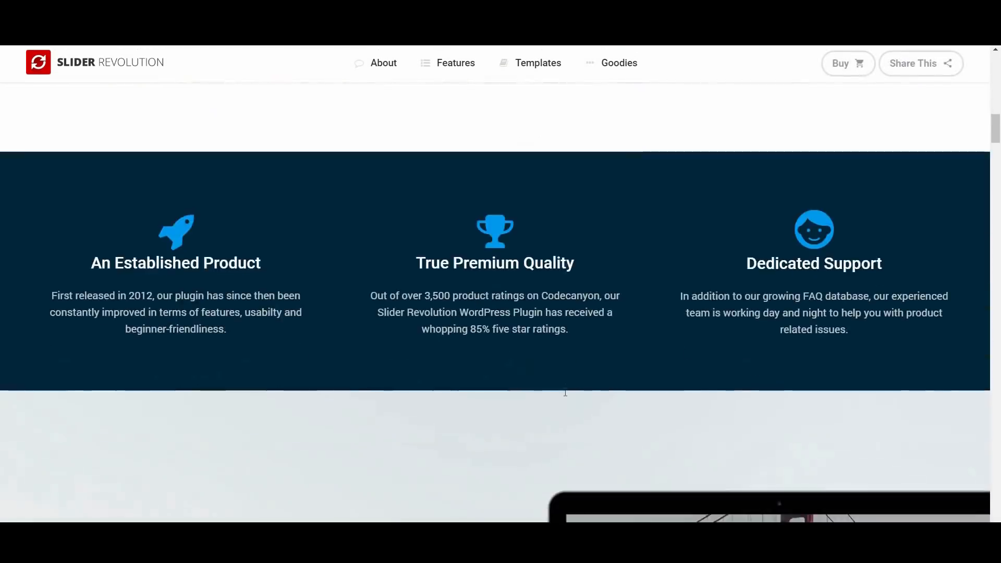
{"action": "scroll", "coordinate": [565, 392], "scroll_direction": "down", "scroll_amount": 7}
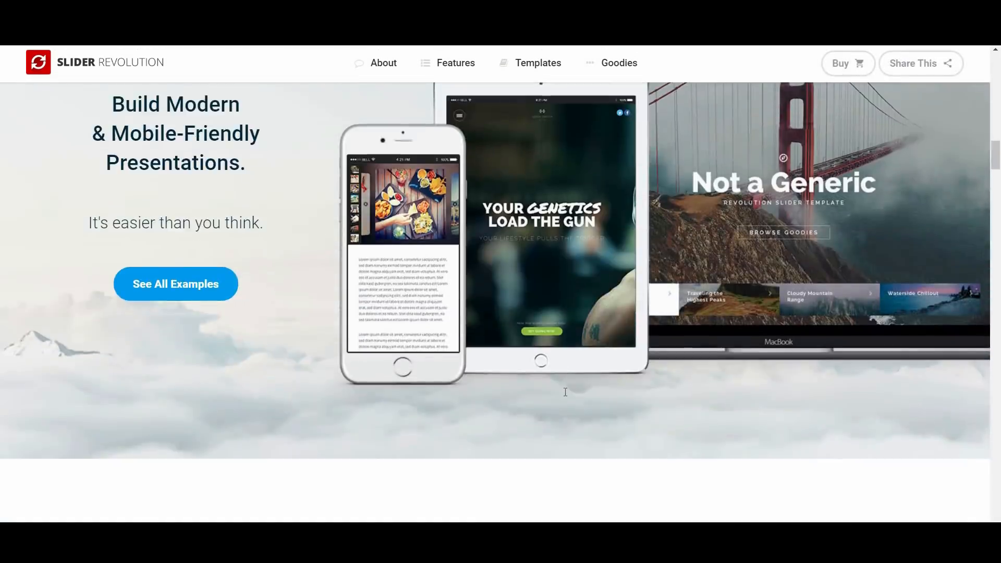
{"action": "scroll", "coordinate": [565, 393], "scroll_direction": "down", "scroll_amount": 6}
{"action": "scroll", "coordinate": [565, 392], "scroll_direction": "down", "scroll_amount": 10}
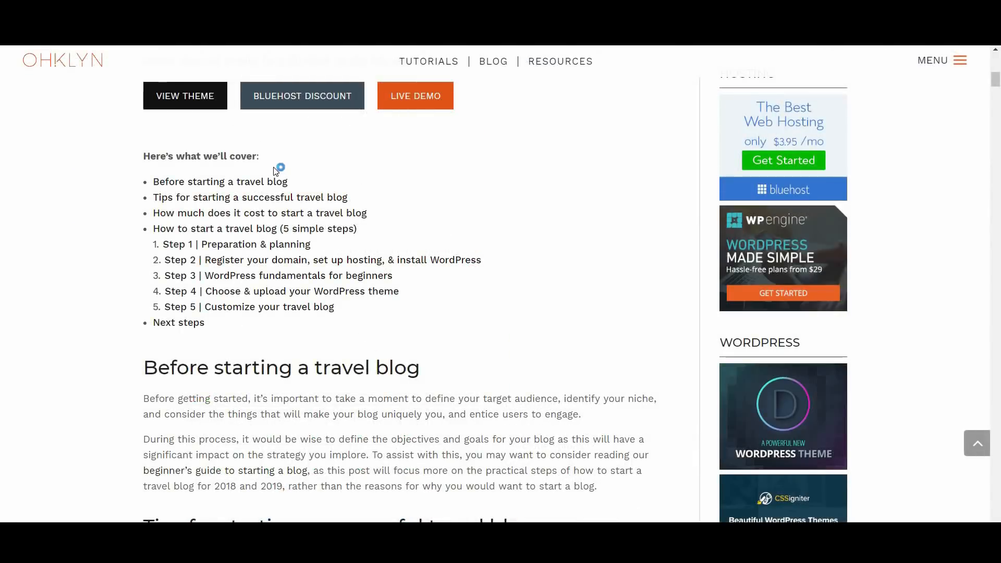
Open Step 5 of the OHKLYN travel blog guide and read the list of customization topics it covers.
{"action": "left_click", "coordinate": [292, 309]}
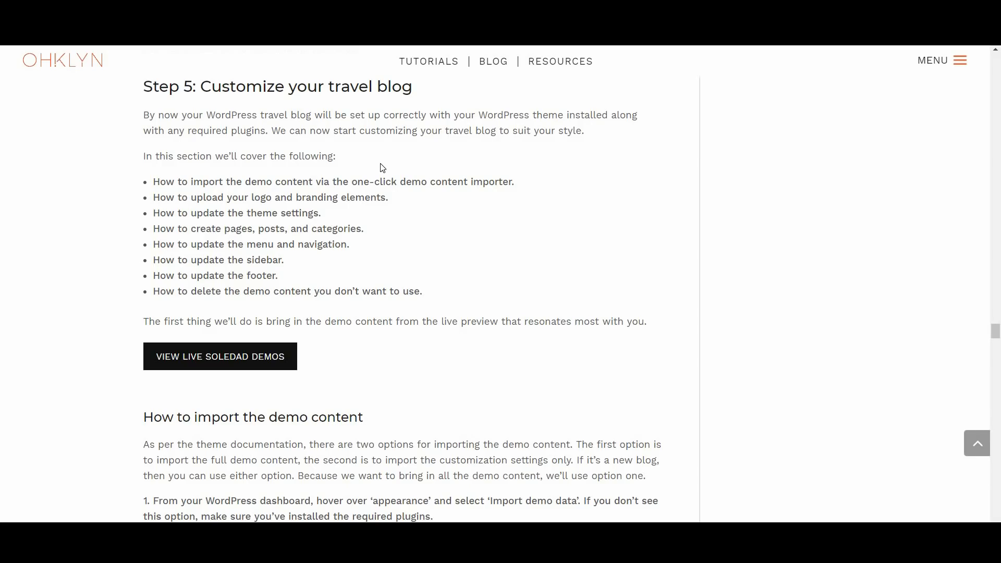
{"action": "left_click_drag", "start_coordinate": [158, 179], "coordinate": [516, 182]}
{"action": "left_click", "coordinate": [485, 188]}
{"action": "scroll", "coordinate": [531, 318], "scroll_direction": "down", "scroll_amount": 5}
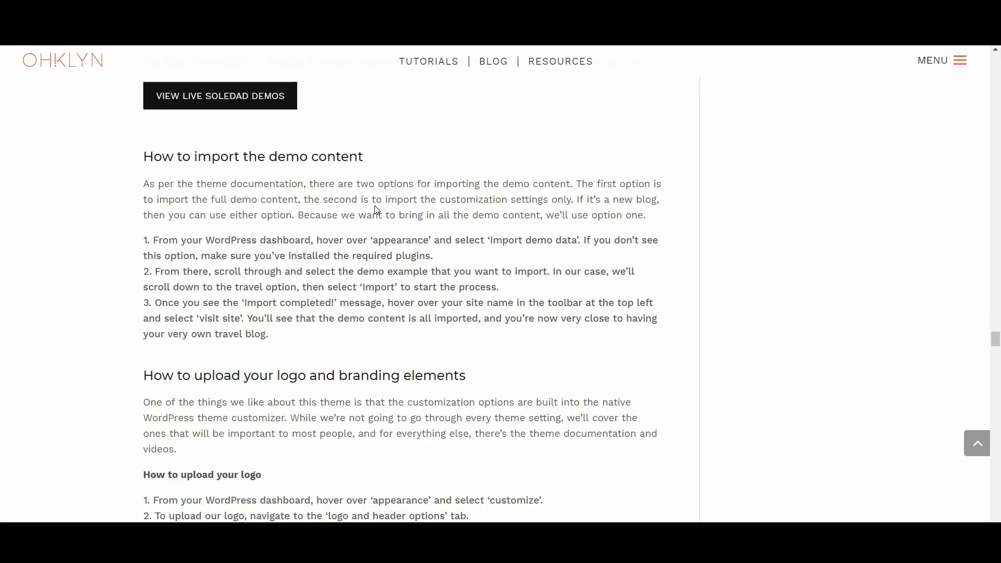
{"action": "scroll", "coordinate": [376, 209], "scroll_direction": "up", "scroll_amount": 5}
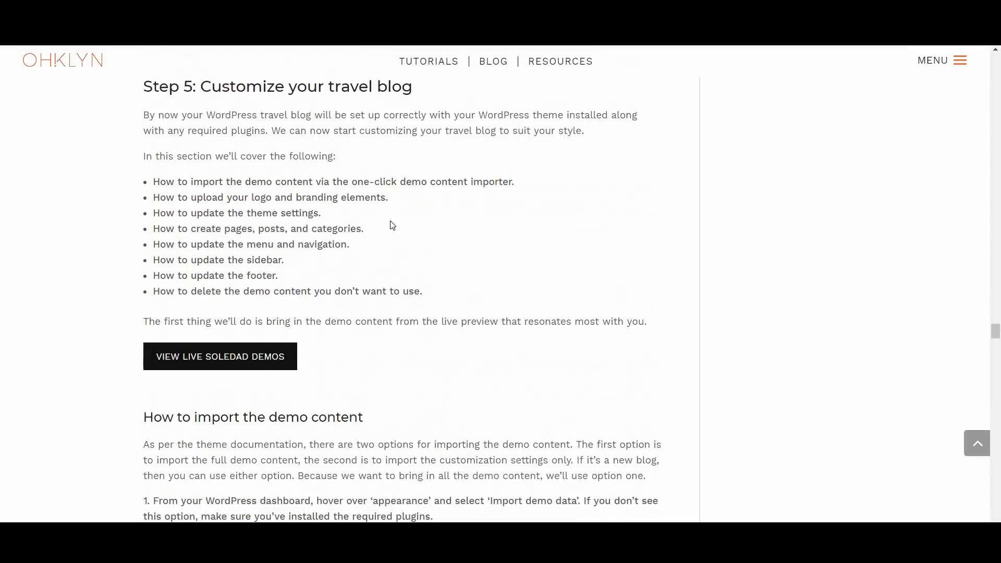
{"action": "left_click_drag", "start_coordinate": [404, 216], "coordinate": [245, 198]}
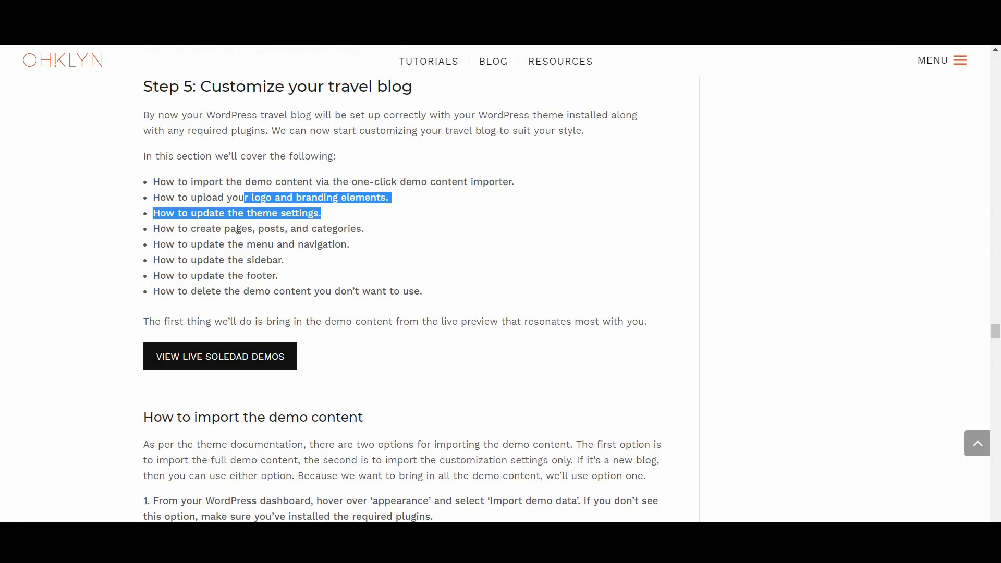
{"action": "left_click_drag", "start_coordinate": [222, 230], "coordinate": [369, 235]}
{"action": "left_click_drag", "start_coordinate": [219, 245], "coordinate": [347, 246]}
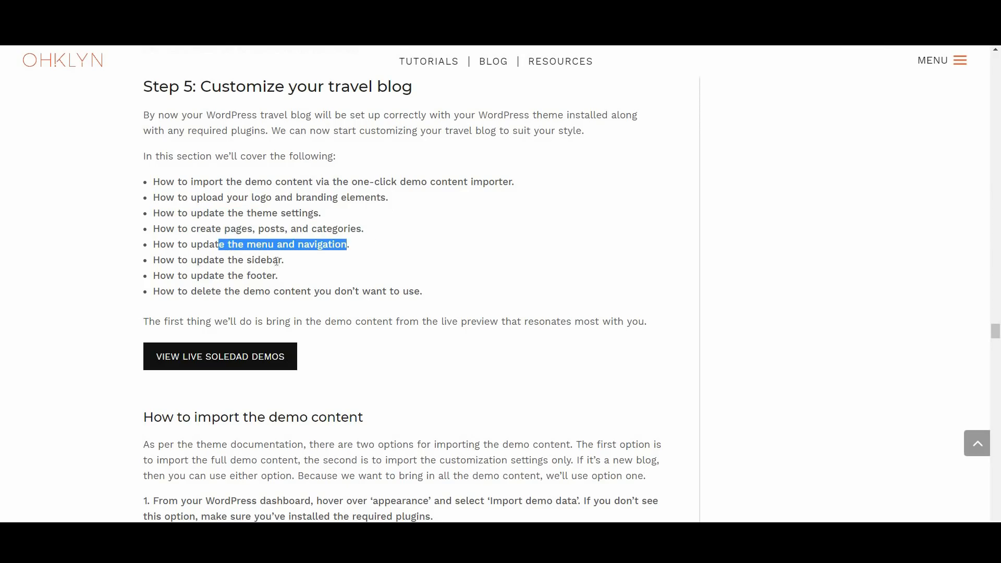
{"action": "left_click_drag", "start_coordinate": [192, 259], "coordinate": [286, 259]}
{"action": "left_click_drag", "start_coordinate": [192, 275], "coordinate": [280, 275]}
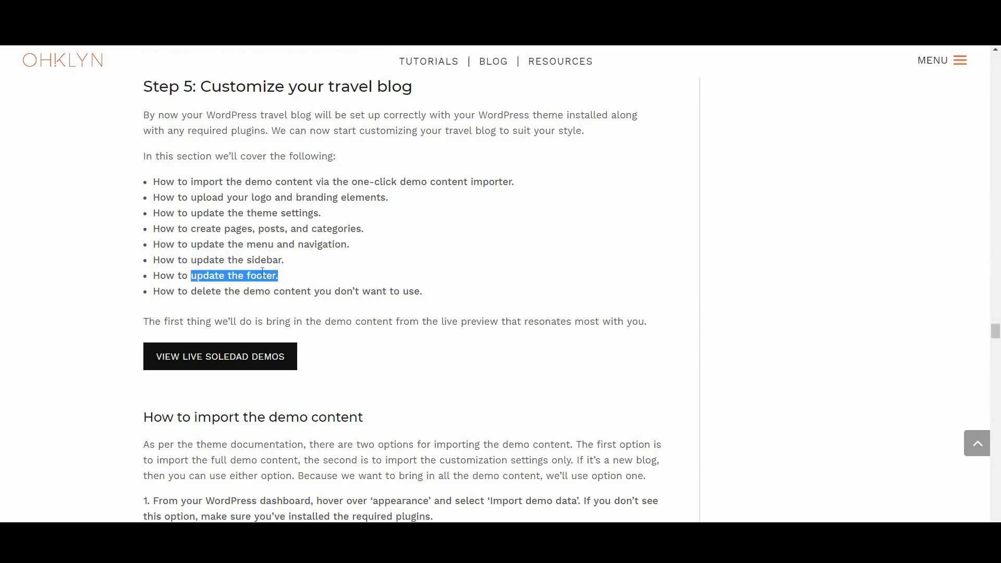
{"action": "left_click_drag", "start_coordinate": [194, 290], "coordinate": [412, 292]}
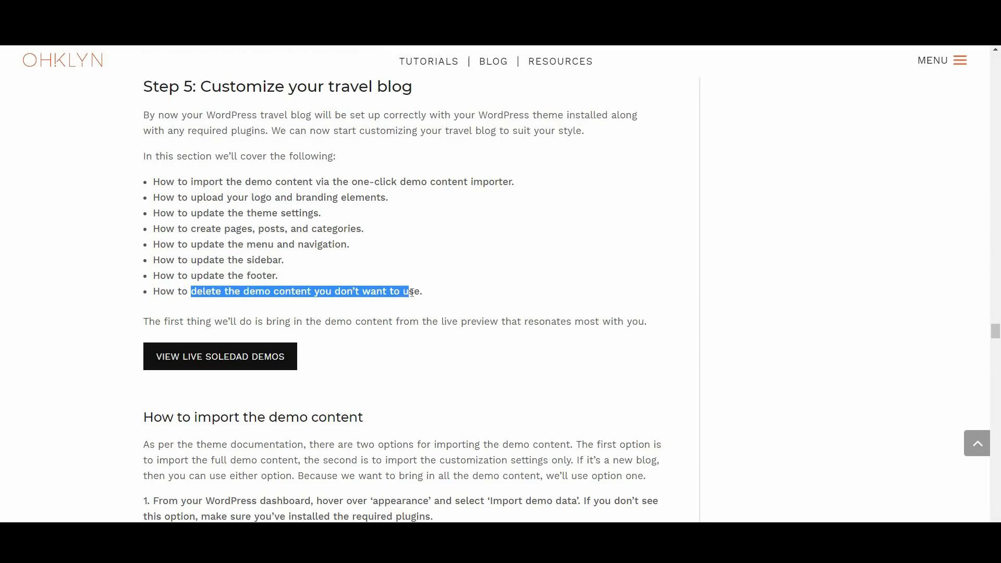
{"action": "left_click", "coordinate": [560, 372]}
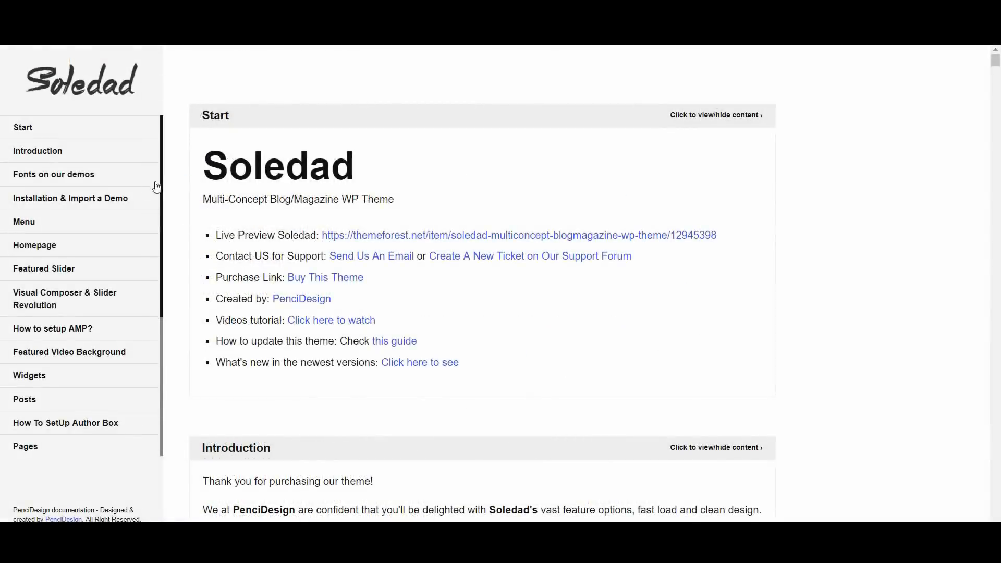
Read the Installation & Import a Demo section of the Soledad documentation, covering both ways to import demo data.
{"action": "left_click", "coordinate": [71, 202]}
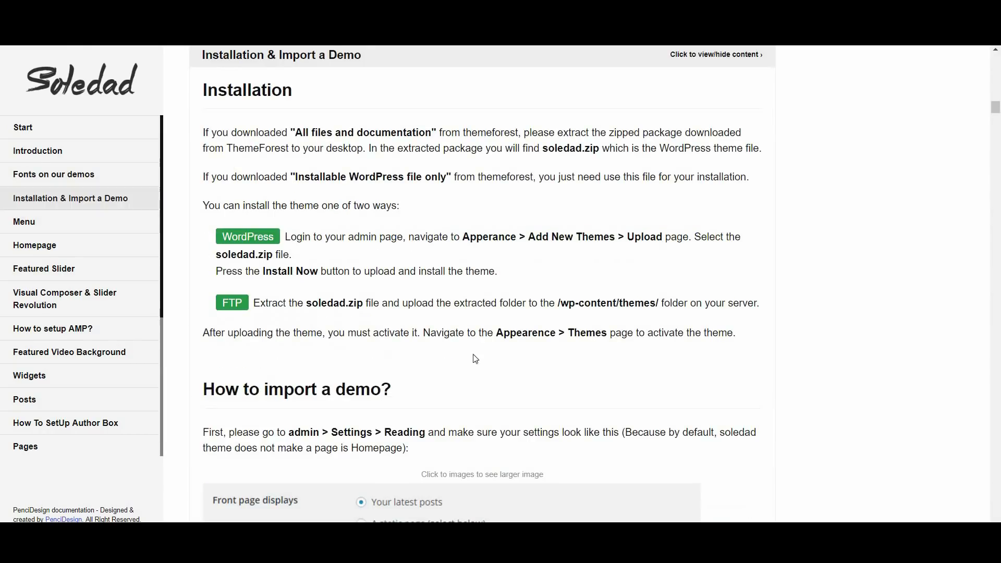
{"action": "scroll", "coordinate": [475, 360], "scroll_direction": "down", "scroll_amount": 5}
{"action": "left_click", "coordinate": [498, 362]}
{"action": "scroll", "coordinate": [497, 361], "scroll_direction": "down", "scroll_amount": 6}
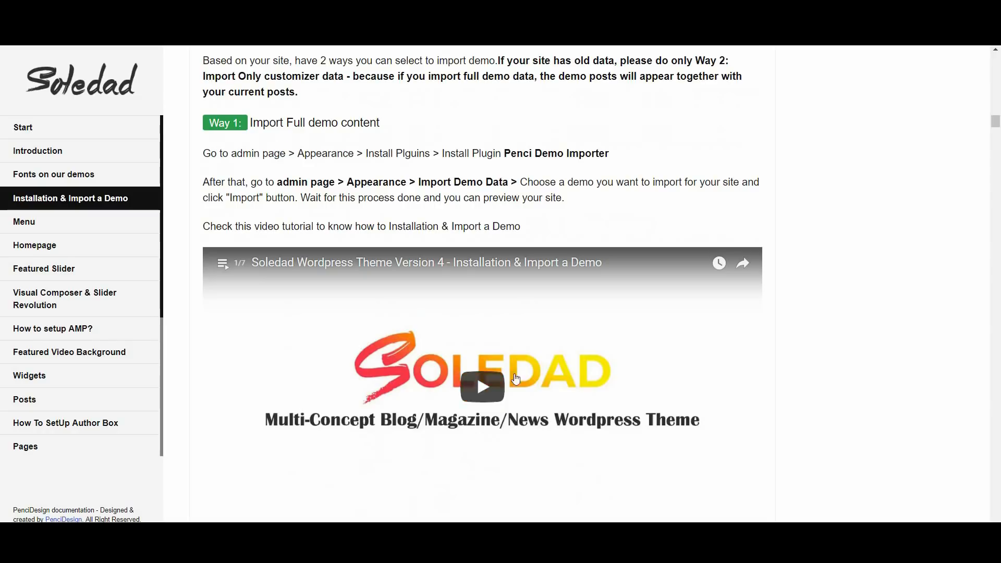
{"action": "scroll", "coordinate": [472, 376], "scroll_direction": "down", "scroll_amount": 8}
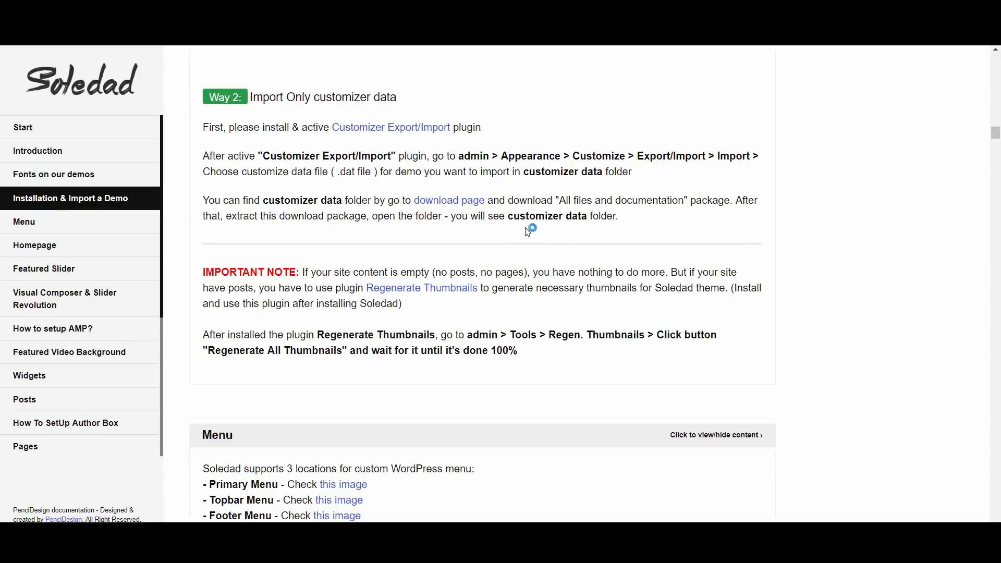
{"action": "scroll", "coordinate": [528, 232], "scroll_direction": "up", "scroll_amount": 9}
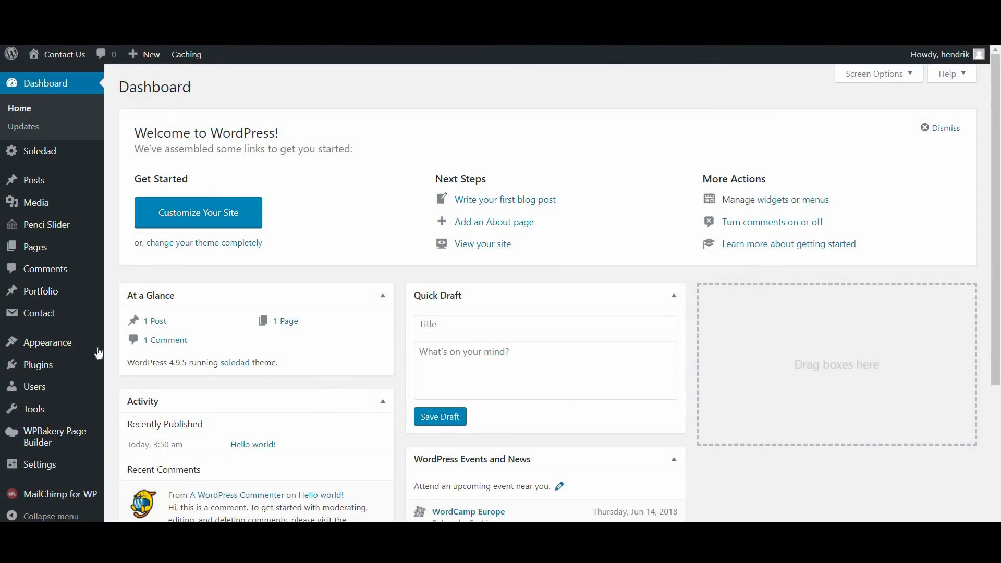
Import the Travel demo from the theme's Import Demo Data page.
{"action": "mouse_move", "coordinate": [78, 349]}
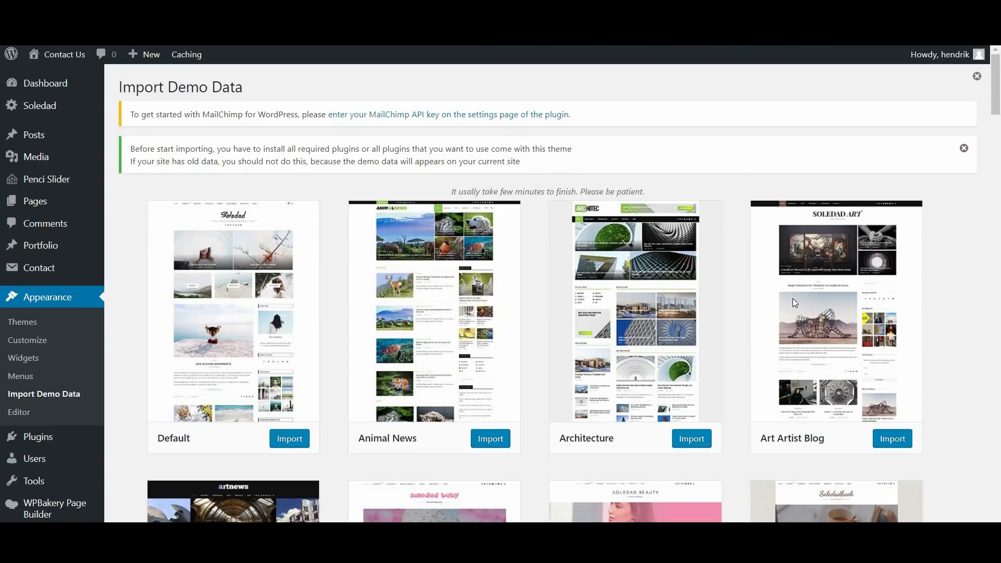
{"action": "left_click_drag", "start_coordinate": [996, 112], "coordinate": [995, 388]}
{"action": "scroll", "coordinate": [994, 388], "scroll_direction": "down", "scroll_amount": 10}
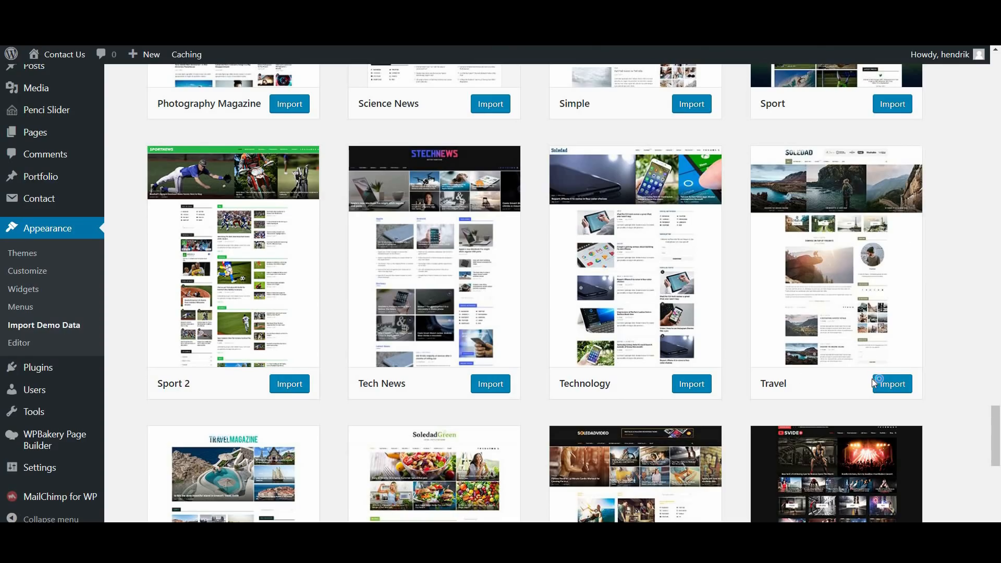
{"action": "left_click", "coordinate": [899, 392]}
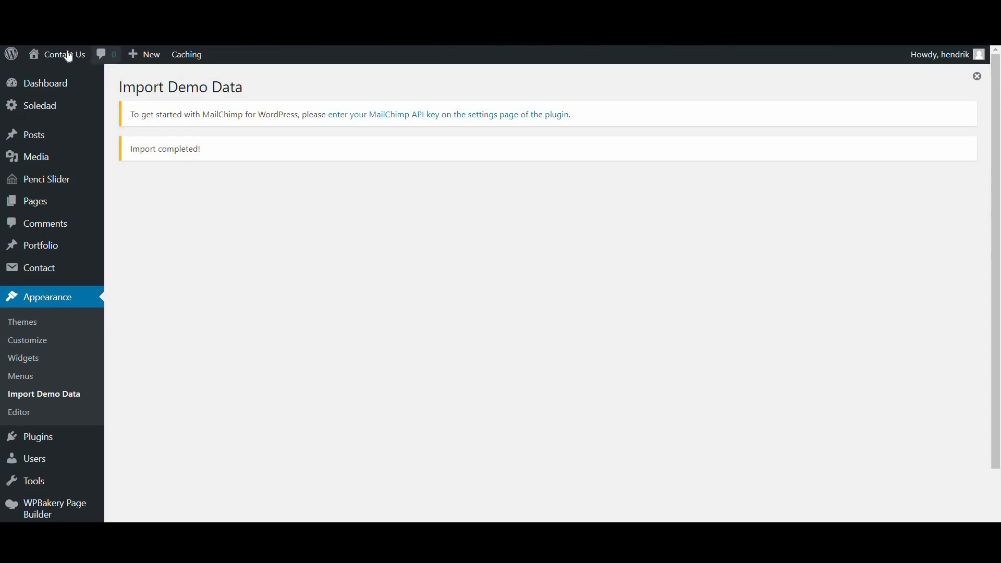
Visit the live site and look over the homepage's slider, category boxes, posts and sidebar.
{"action": "mouse_move", "coordinate": [67, 54]}
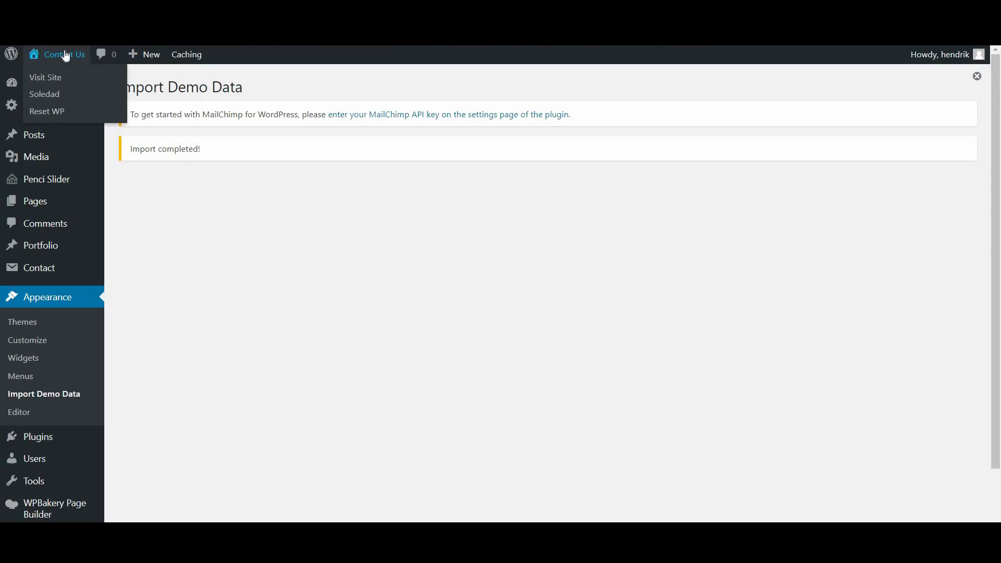
{"action": "left_click", "coordinate": [45, 77]}
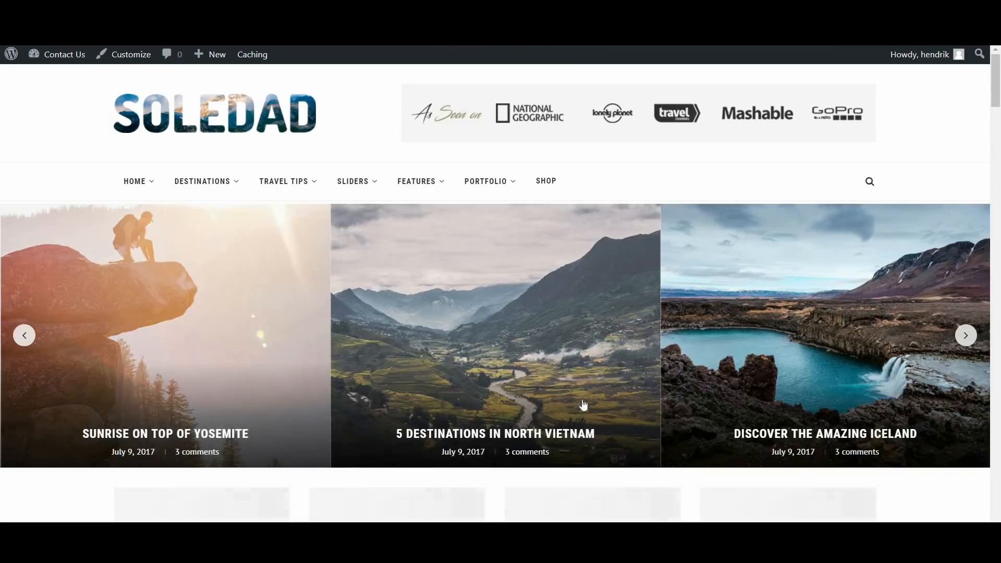
{"action": "scroll", "coordinate": [668, 391], "scroll_direction": "down", "scroll_amount": 6}
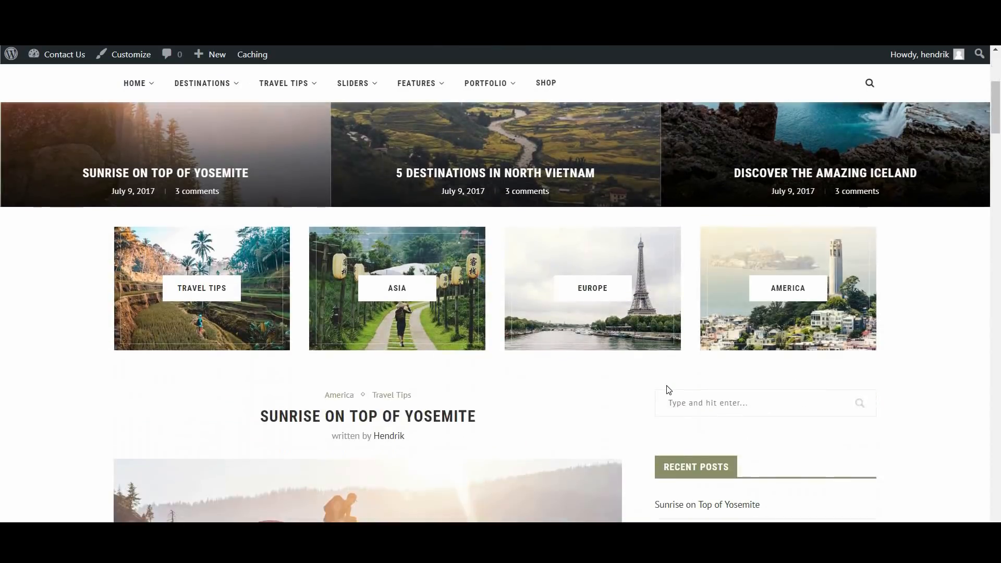
{"action": "scroll", "coordinate": [668, 390], "scroll_direction": "down", "scroll_amount": 6}
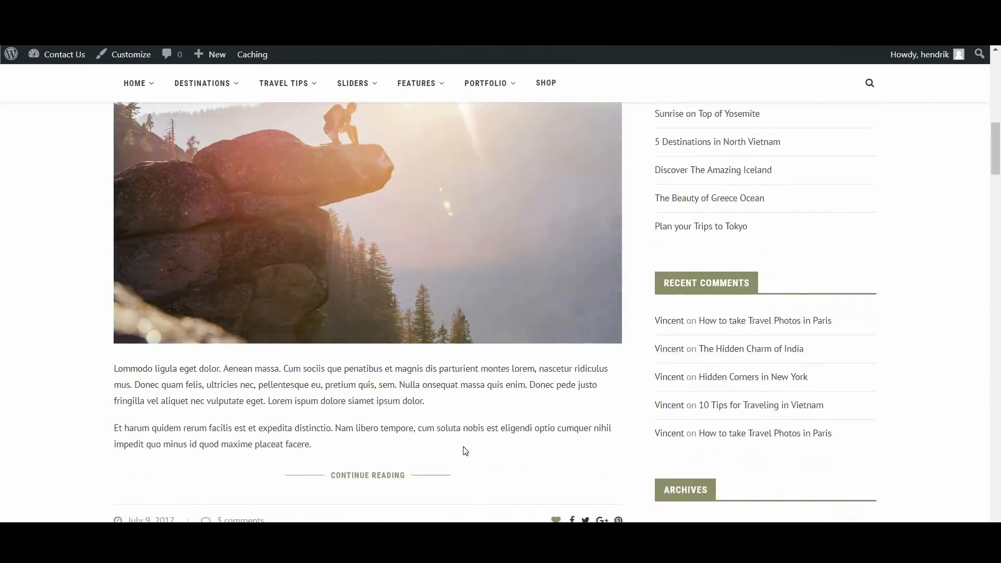
{"action": "scroll", "coordinate": [465, 449], "scroll_direction": "down", "scroll_amount": 5}
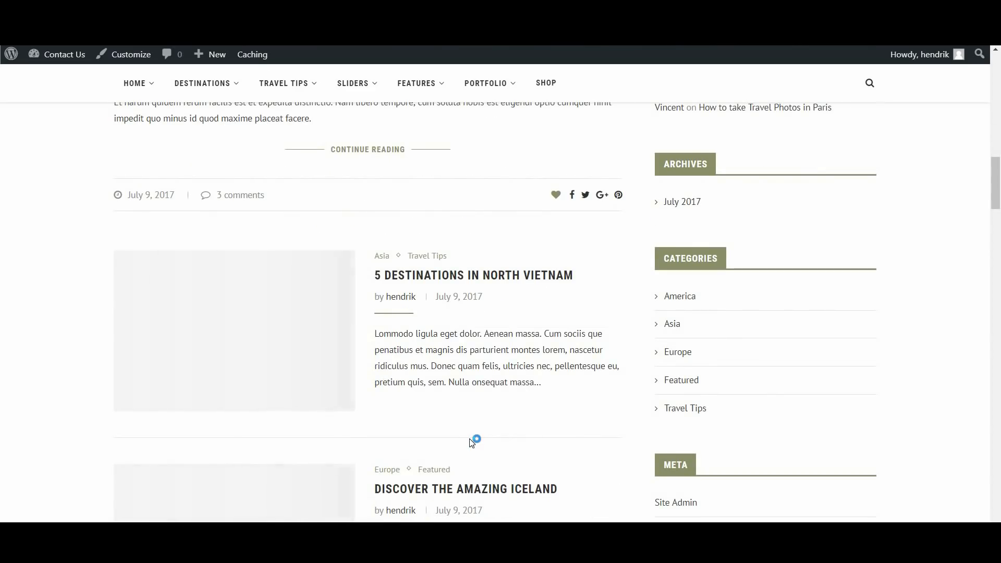
{"action": "scroll", "coordinate": [472, 443], "scroll_direction": "down", "scroll_amount": 7}
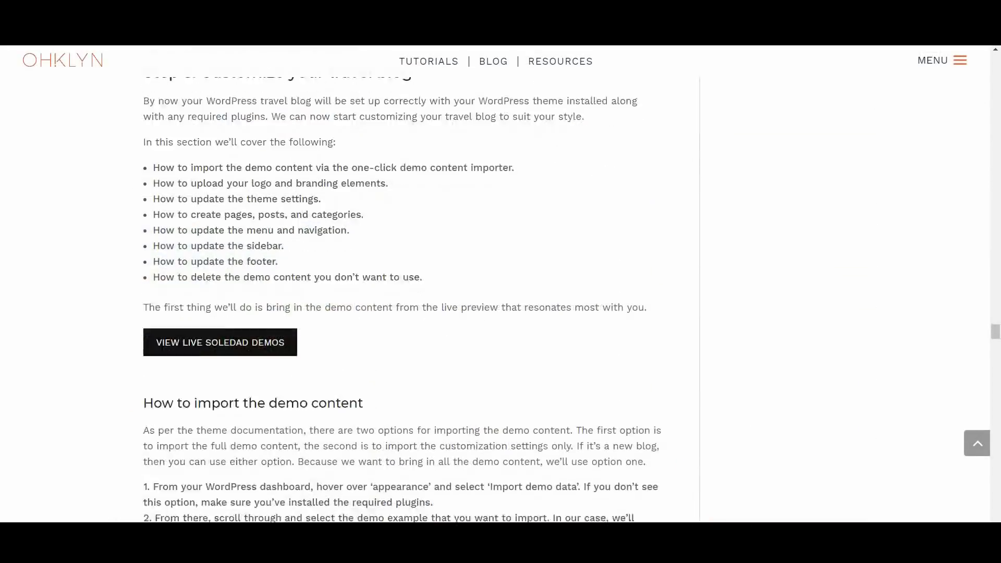
Open the WordPress theme customizer for the travel blog and look through its option and color sections.
{"action": "scroll", "coordinate": [369, 270], "scroll_direction": "down", "scroll_amount": 9}
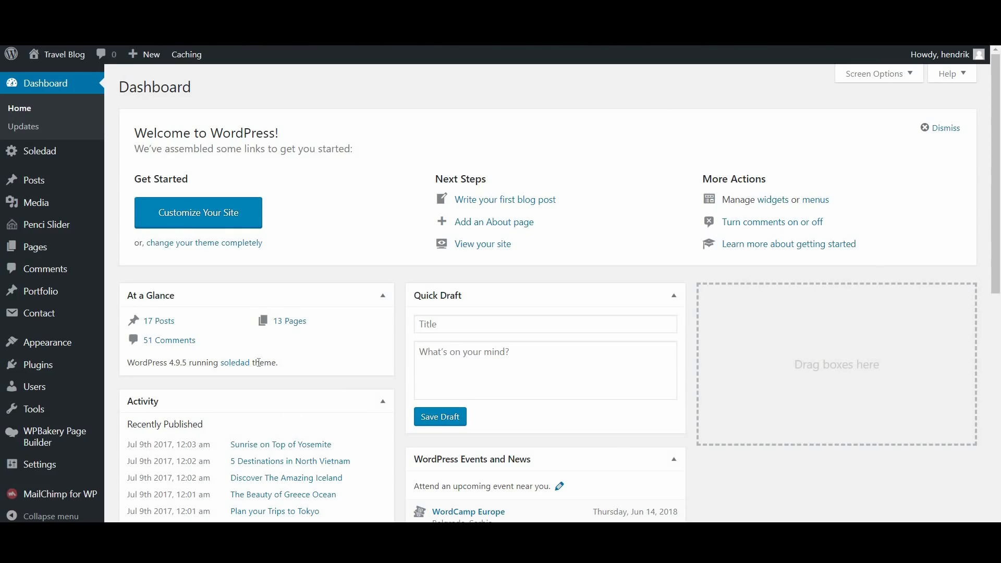
{"action": "mouse_move", "coordinate": [76, 343]}
{"action": "left_click", "coordinate": [150, 363]}
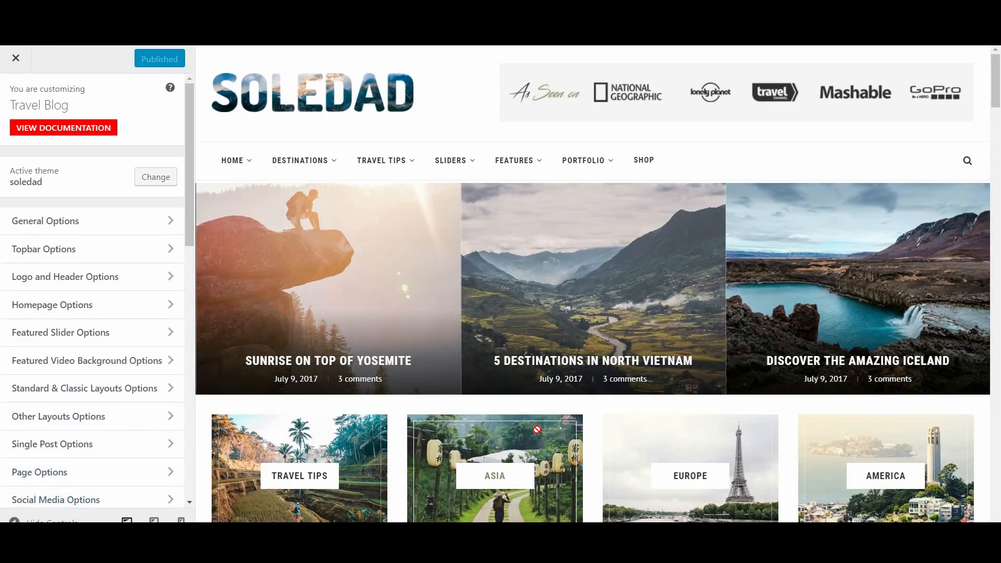
{"action": "scroll", "coordinate": [108, 245], "scroll_direction": "down", "scroll_amount": 2}
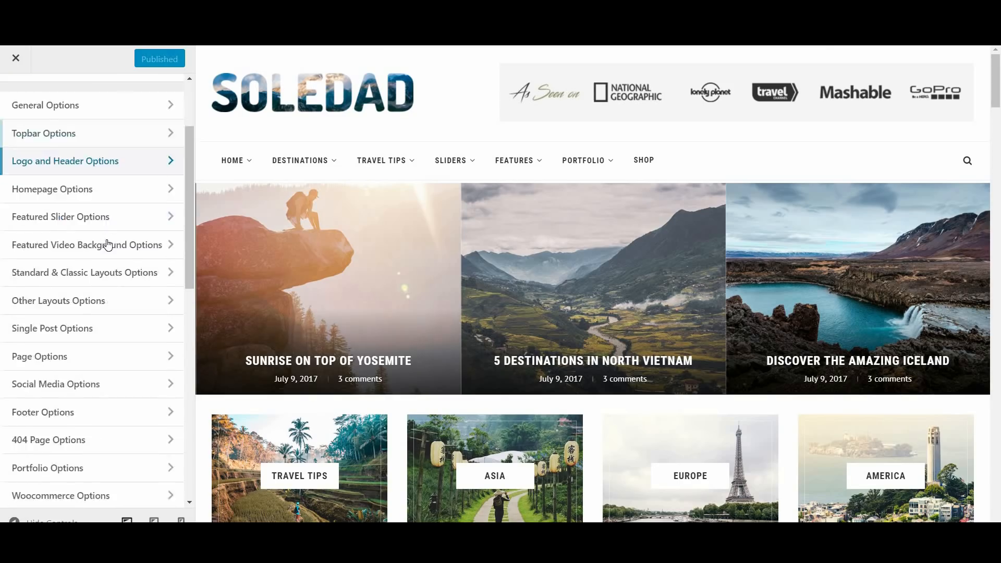
{"action": "scroll", "coordinate": [108, 245], "scroll_direction": "down", "scroll_amount": 3}
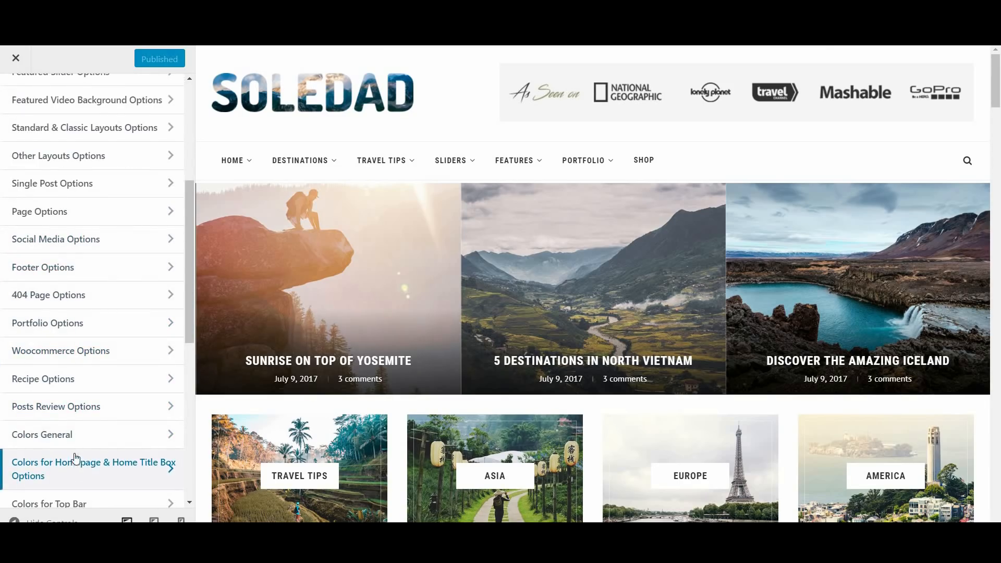
{"action": "scroll", "coordinate": [75, 459], "scroll_direction": "down", "scroll_amount": 6}
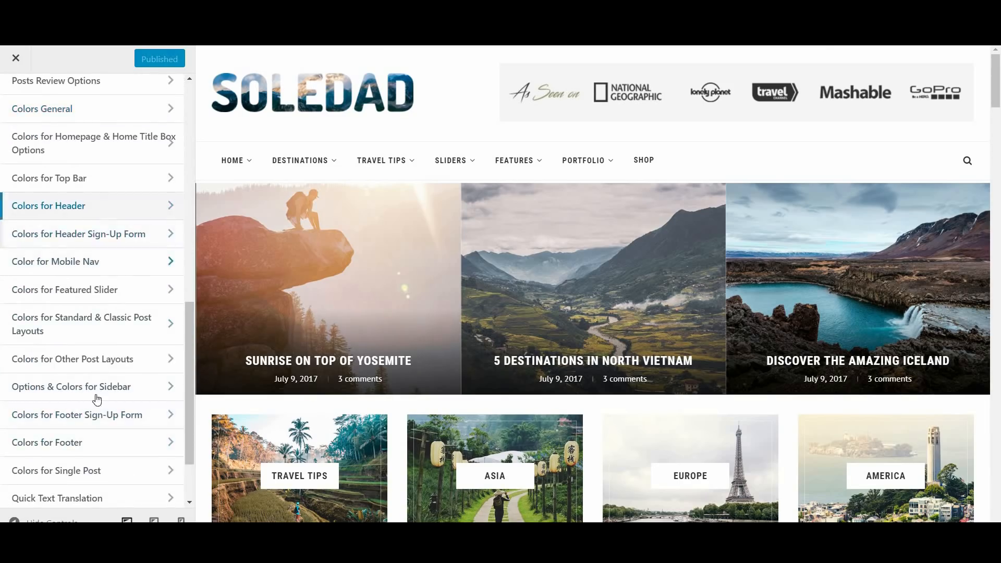
{"action": "scroll", "coordinate": [97, 400], "scroll_direction": "down", "scroll_amount": 2}
{"action": "scroll", "coordinate": [93, 414], "scroll_direction": "up", "scroll_amount": 8}
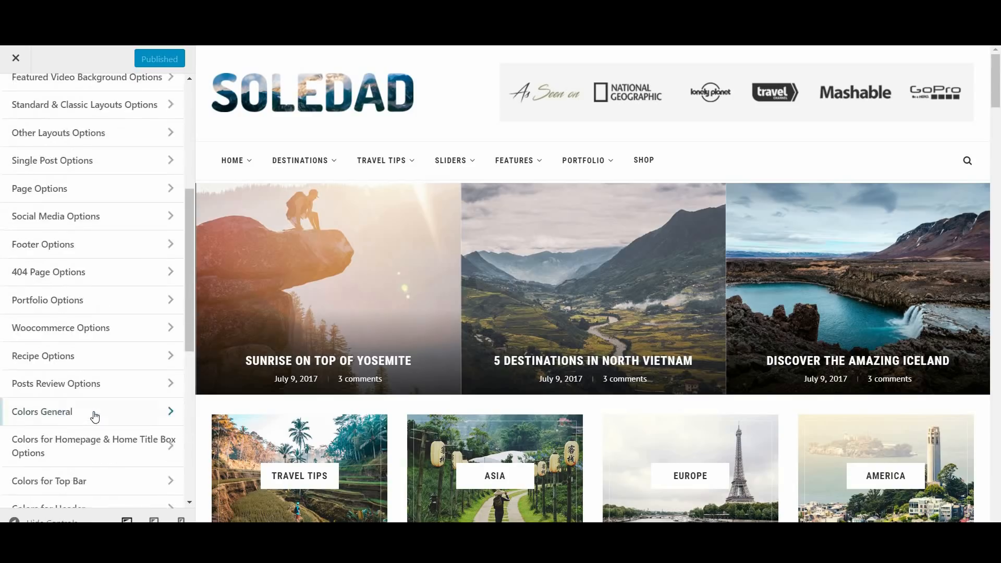
Open the Soledad theme documentation from the top of the customizer's section list.
{"action": "scroll", "coordinate": [94, 415], "scroll_direction": "up", "scroll_amount": 7}
{"action": "left_click", "coordinate": [83, 125]}
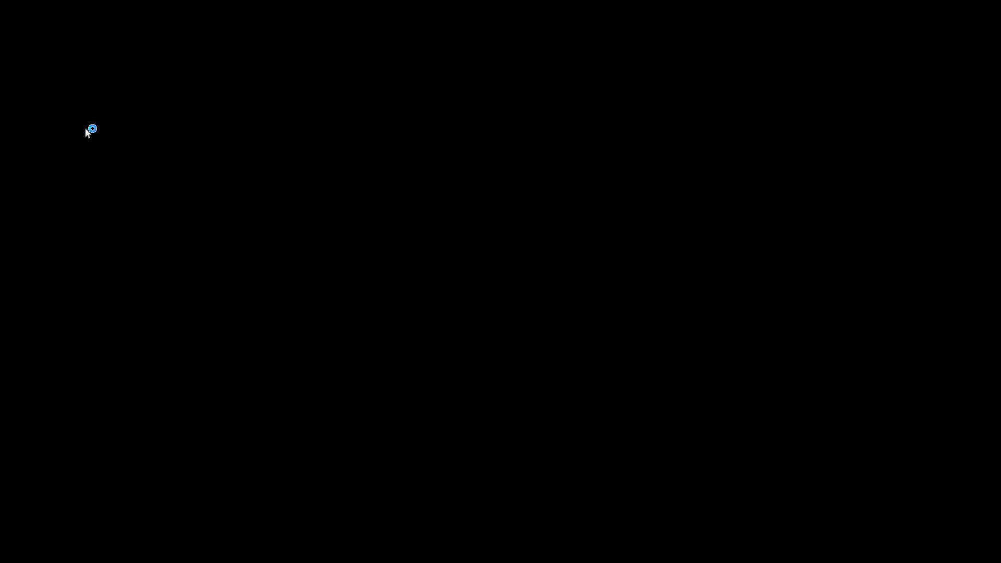
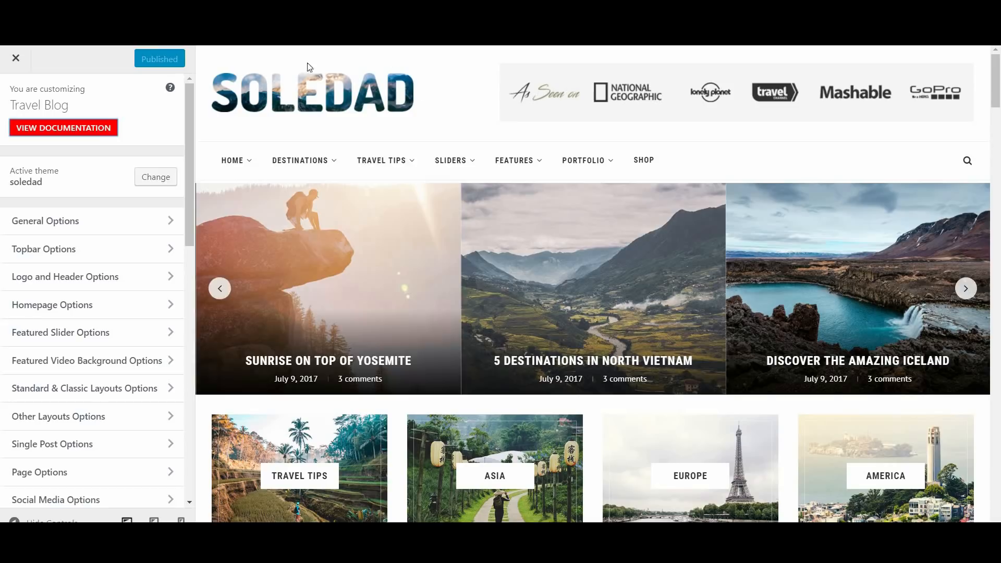
Open Logo and Header Options and look through the logo uploads, maximum logo width, padding and header layout settings.
{"action": "mouse_move", "coordinate": [236, 160]}
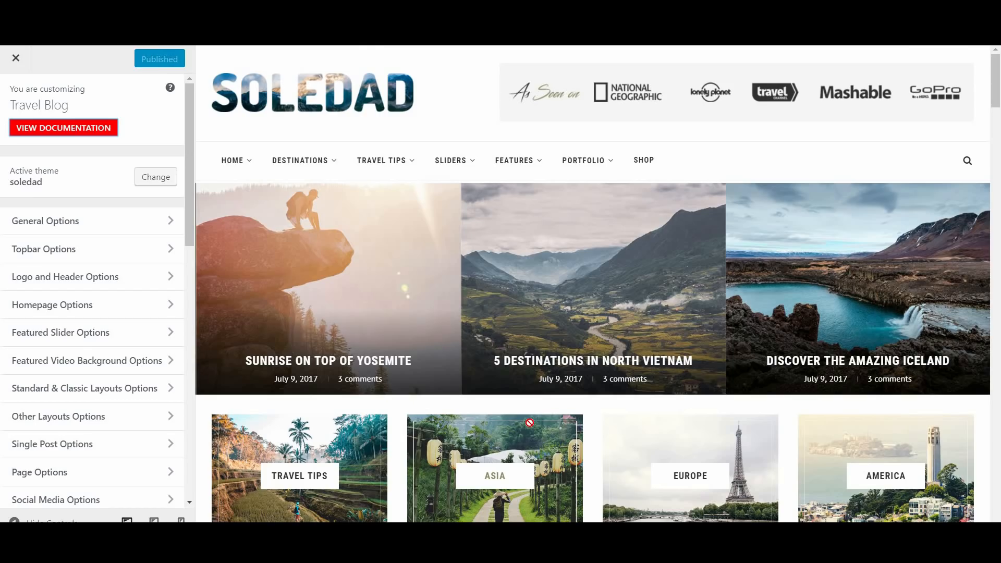
{"action": "left_click", "coordinate": [110, 276]}
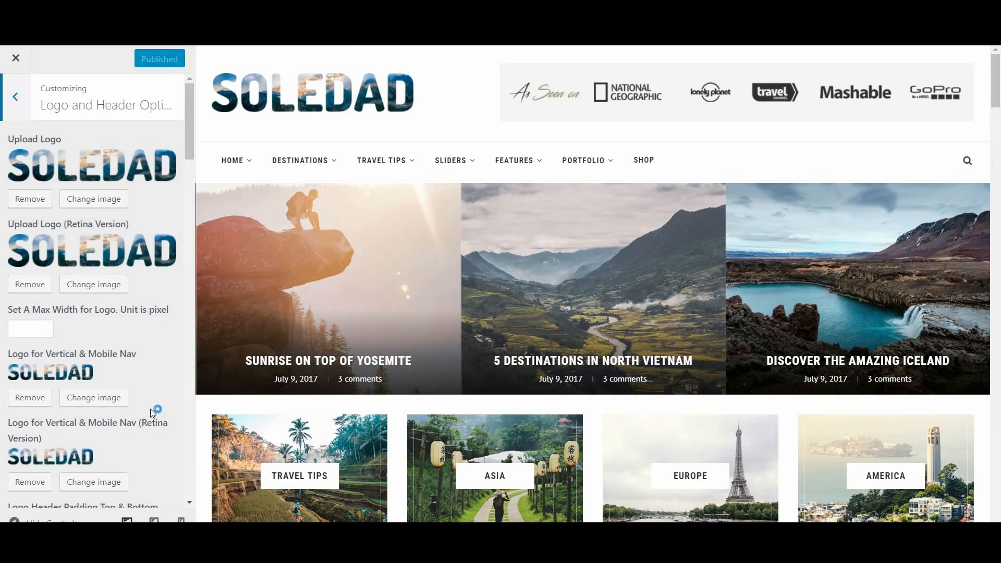
{"action": "scroll", "coordinate": [145, 411], "scroll_direction": "down", "scroll_amount": 6}
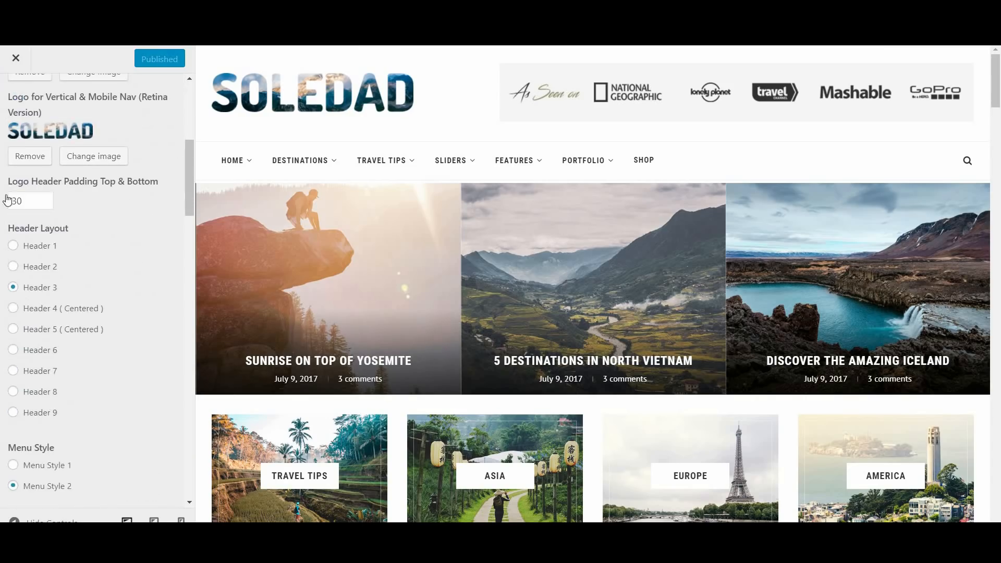
{"action": "scroll", "coordinate": [162, 325], "scroll_direction": "up", "scroll_amount": 6}
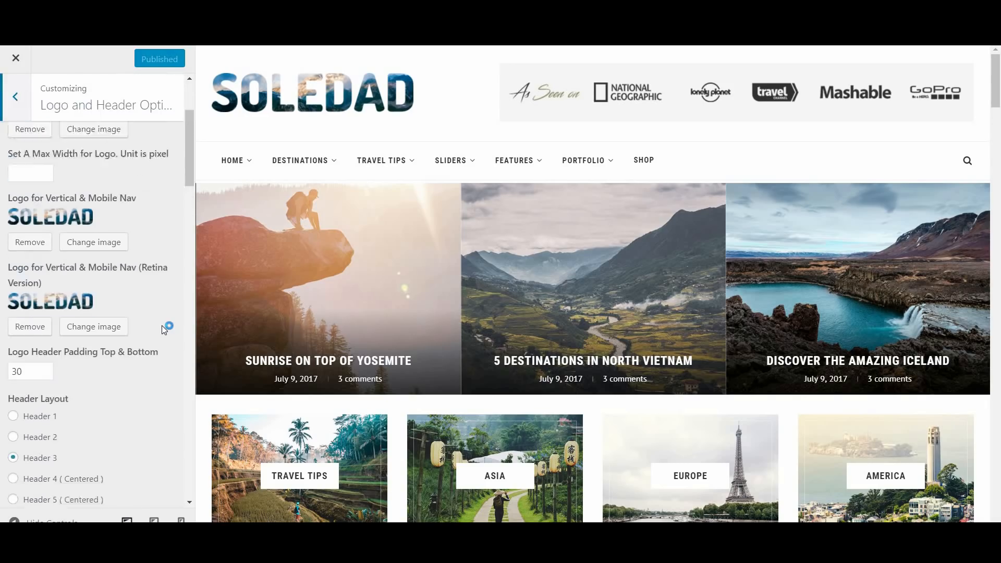
{"action": "left_click", "coordinate": [43, 327]}
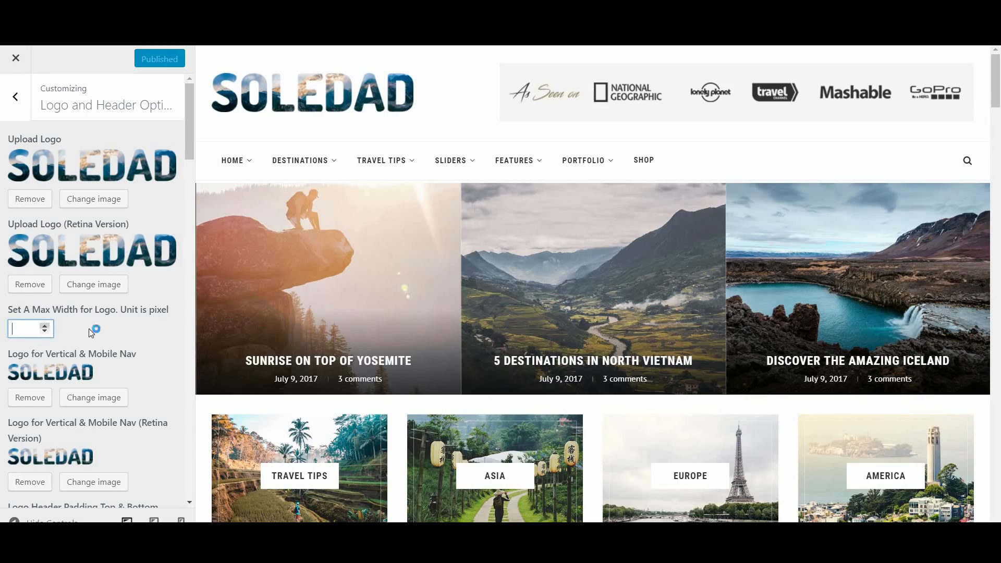
{"action": "scroll", "coordinate": [147, 448], "scroll_direction": "down", "scroll_amount": 3}
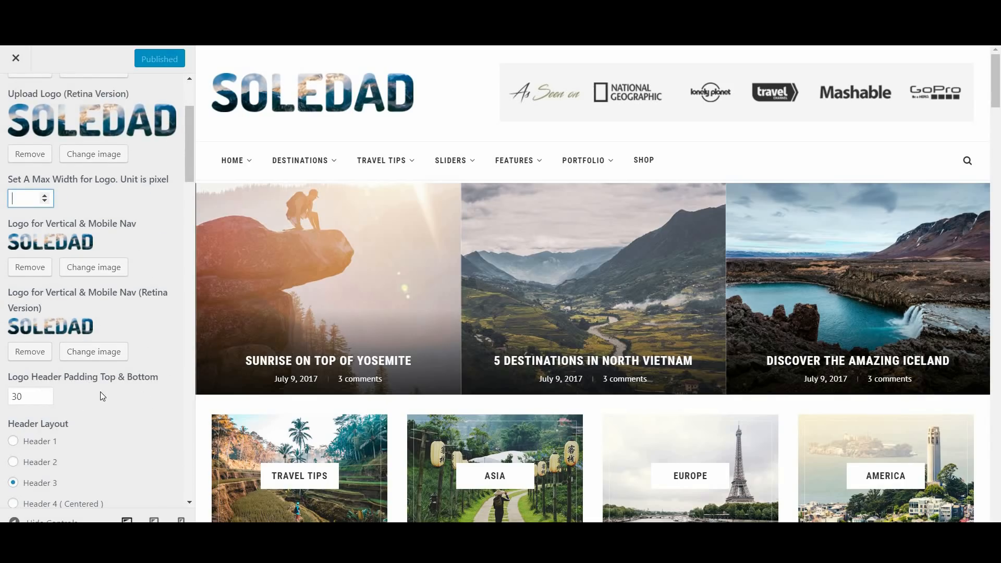
{"action": "scroll", "coordinate": [103, 396], "scroll_direction": "up", "scroll_amount": 3}
Replace the main logo with triangleLogo.png from the media library, giving the image the alt text "logotriangle".
{"action": "left_click", "coordinate": [101, 209]}
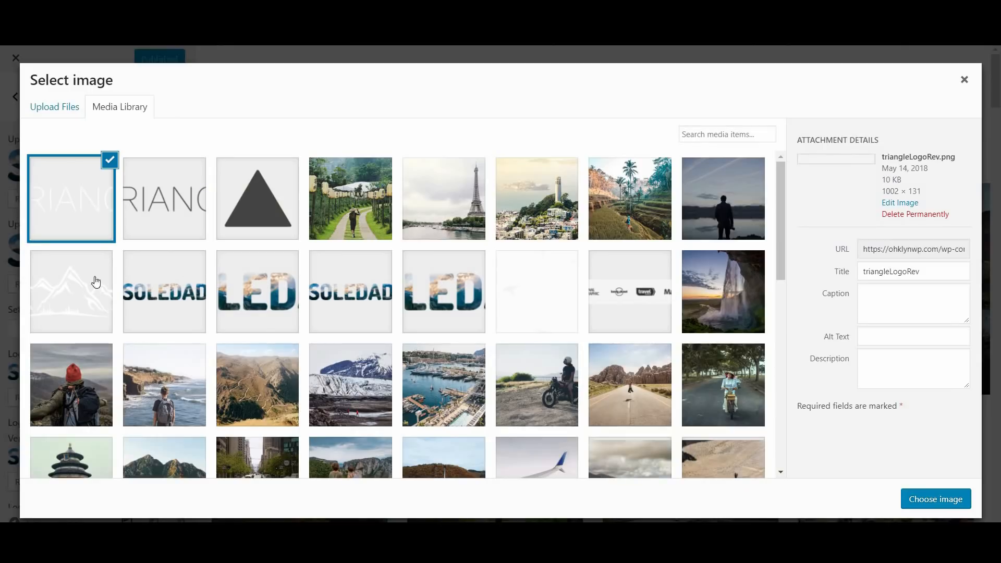
{"action": "scroll", "coordinate": [554, 401], "scroll_direction": "down", "scroll_amount": 4}
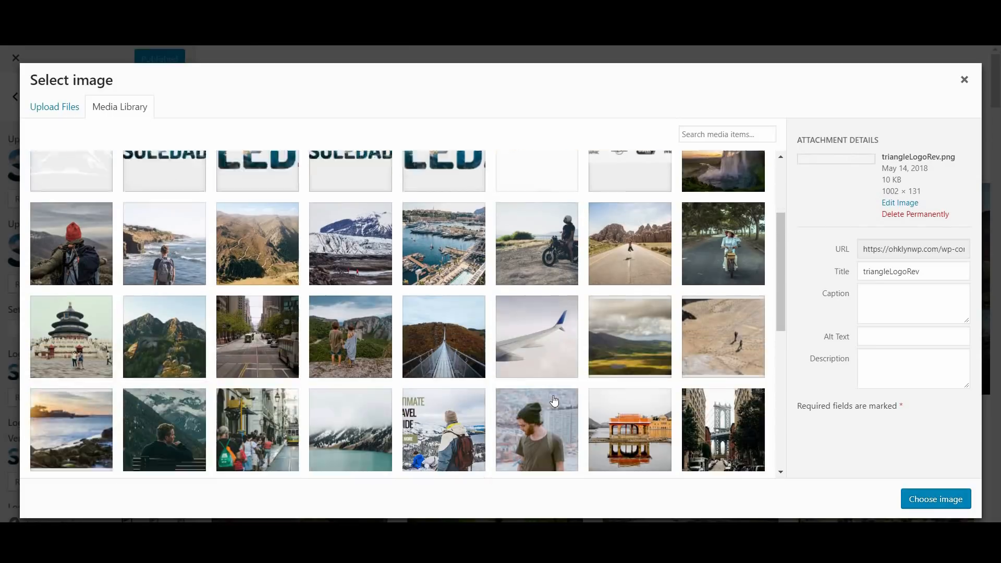
{"action": "scroll", "coordinate": [537, 359], "scroll_direction": "up", "scroll_amount": 4}
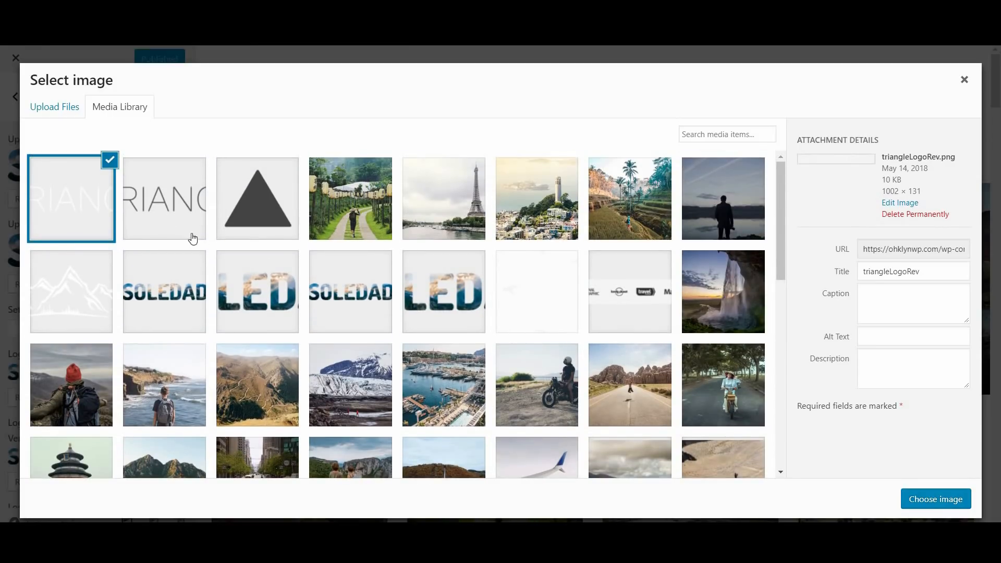
{"action": "left_click", "coordinate": [168, 221]}
{"action": "left_click", "coordinate": [56, 115]}
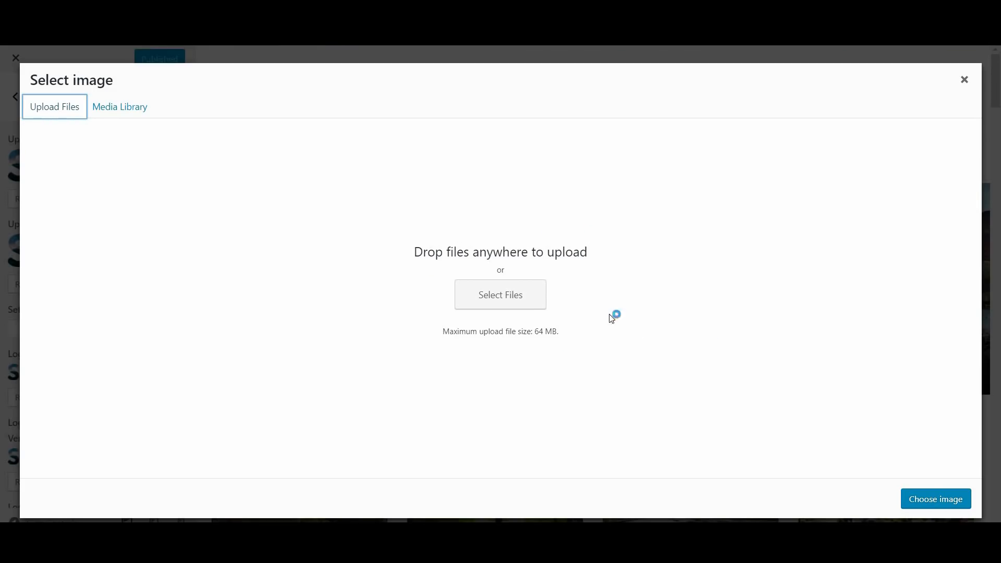
{"action": "left_click", "coordinate": [124, 109]}
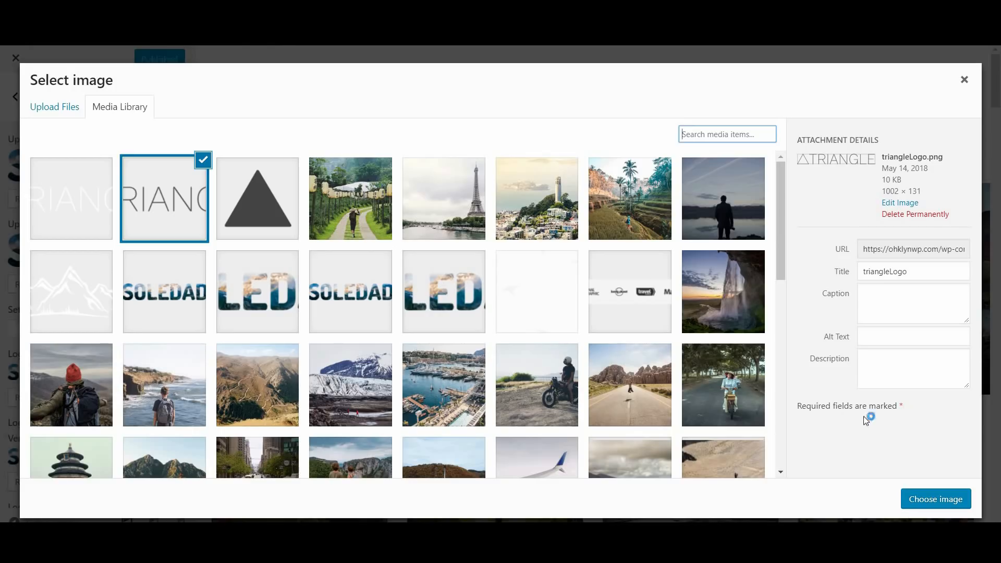
{"action": "left_click", "coordinate": [884, 340]}
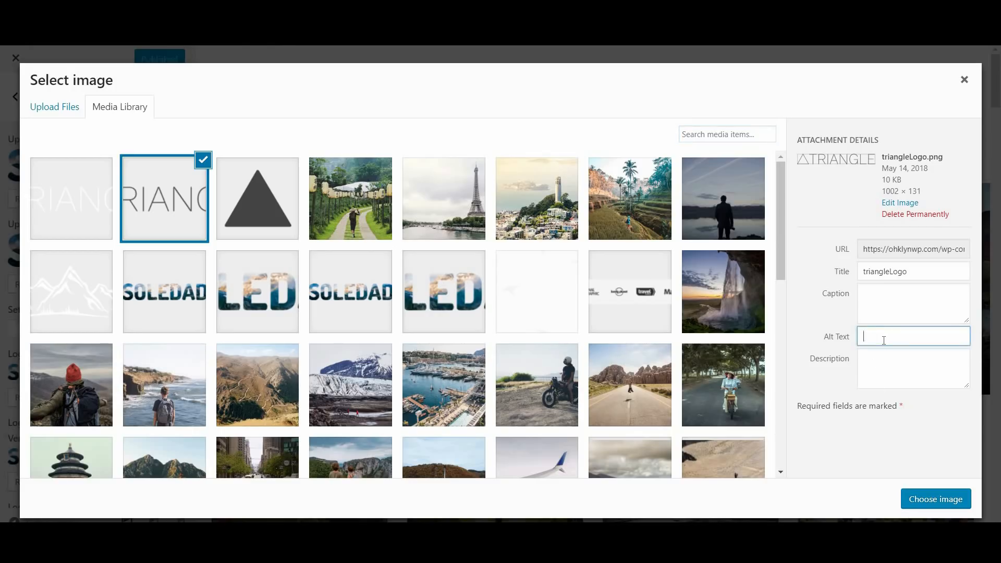
{"action": "type", "text": "logotra"}
{"action": "key", "text": "BackSpace"}
{"action": "type", "text": "iangle"}
{"action": "left_click", "coordinate": [928, 502]}
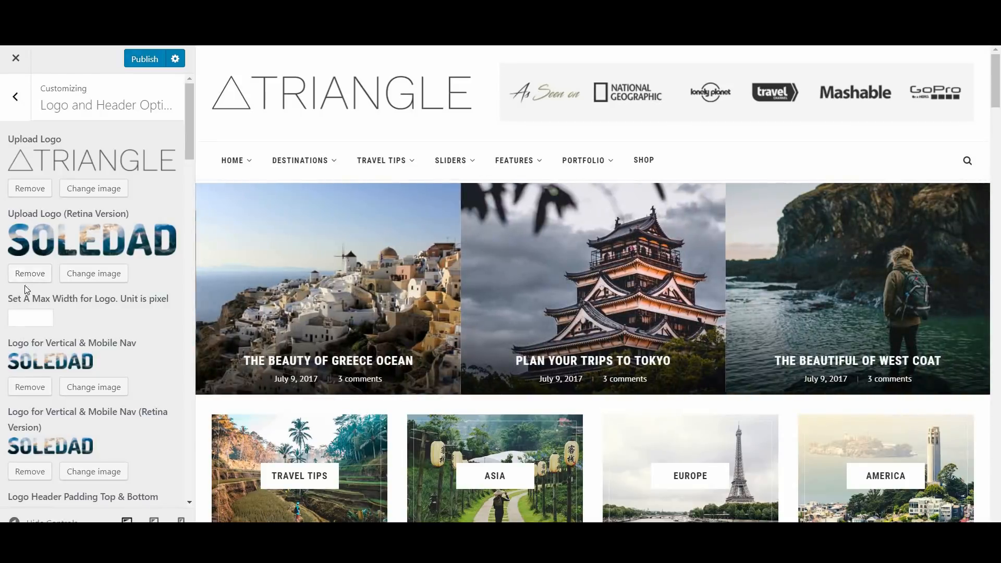
Remove the retina logo and both the standard and retina logos for the vertical and mobile navigation.
{"action": "left_click", "coordinate": [30, 274]}
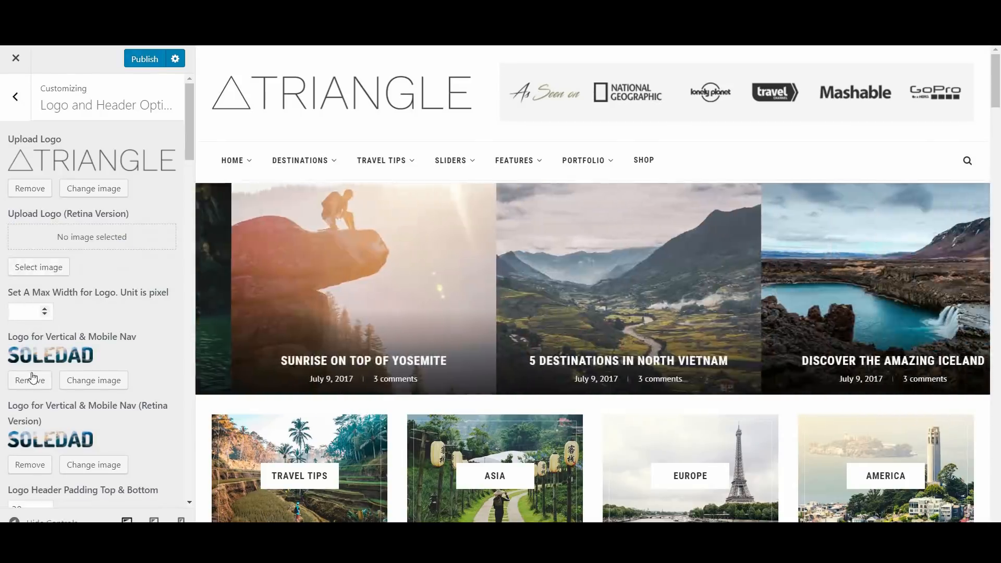
{"action": "left_click", "coordinate": [29, 396]}
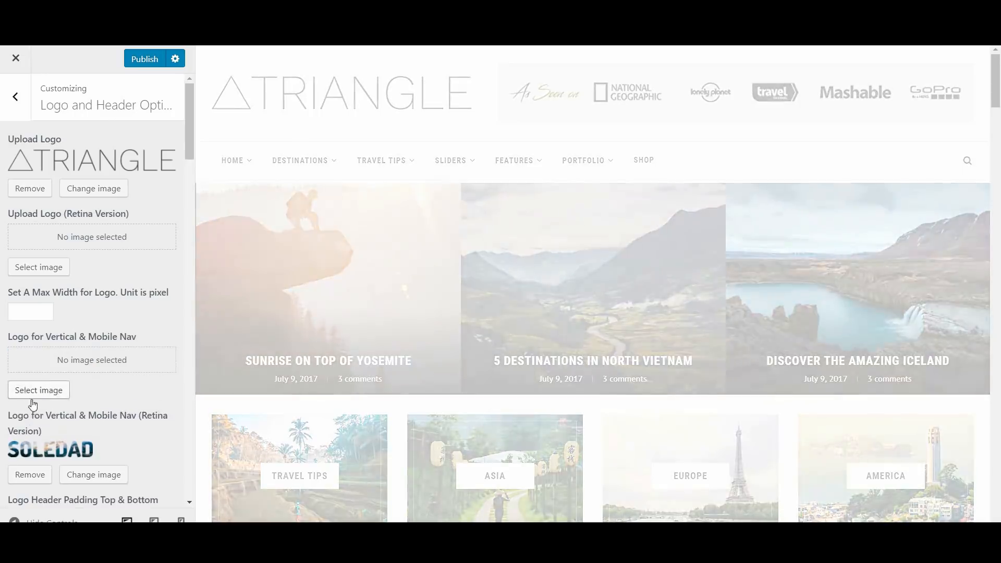
{"action": "left_click", "coordinate": [26, 475]}
{"action": "scroll", "coordinate": [79, 427], "scroll_direction": "down", "scroll_amount": 1}
{"action": "scroll", "coordinate": [80, 415], "scroll_direction": "down", "scroll_amount": 2}
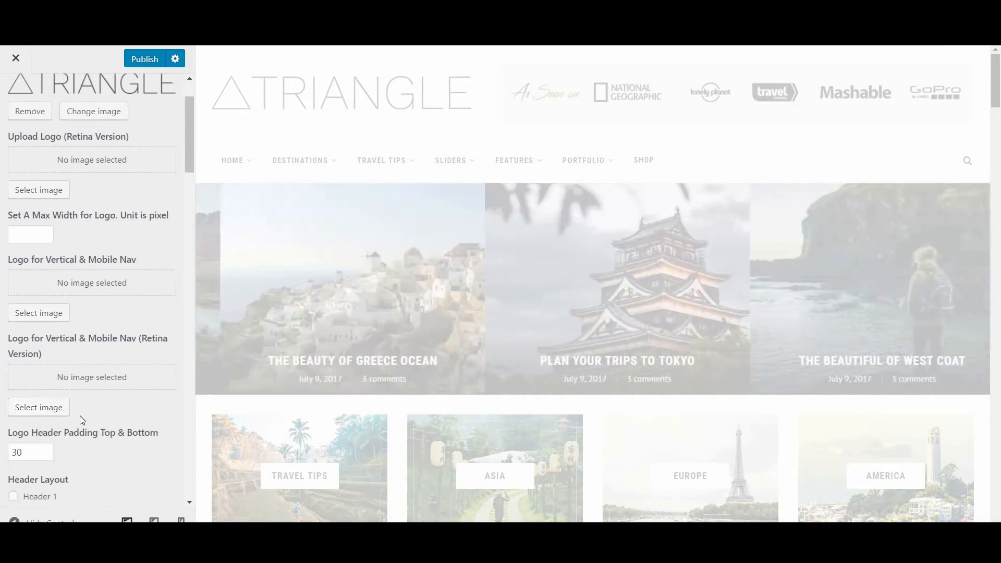
Set the maximum logo width to 300 pixels.
{"action": "scroll", "coordinate": [78, 365], "scroll_direction": "up", "scroll_amount": 3}
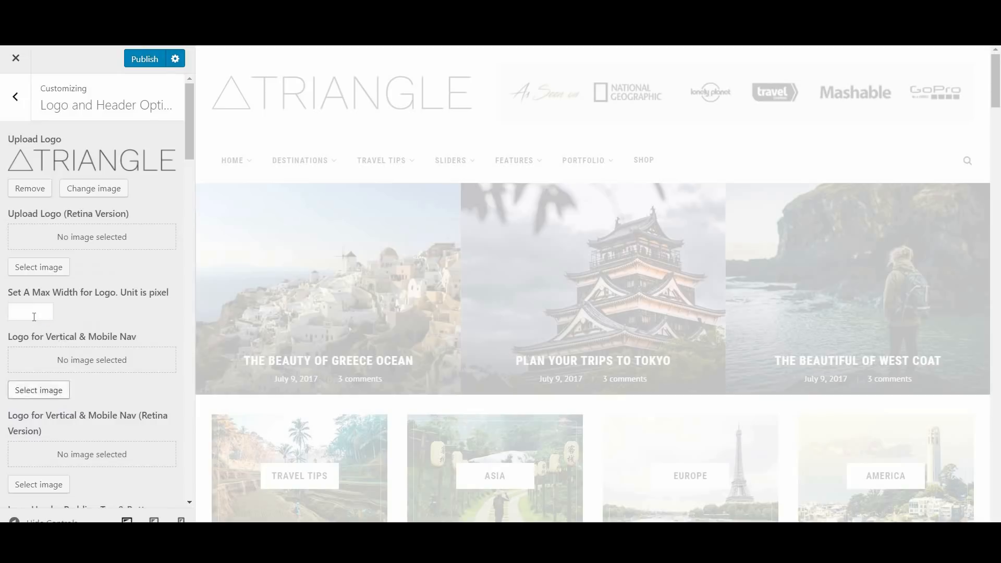
{"action": "left_click", "coordinate": [34, 317]}
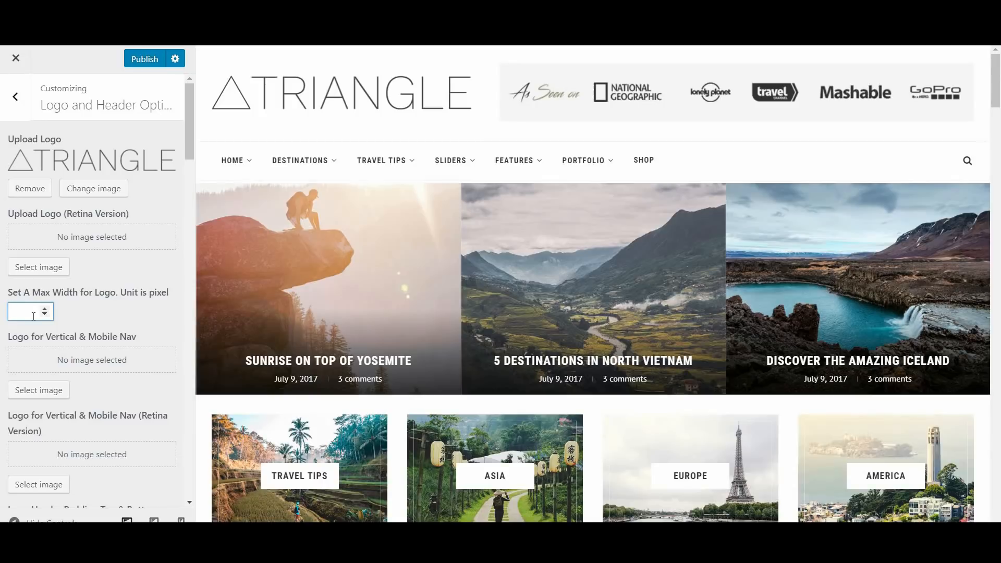
{"action": "type", "text": "300"}
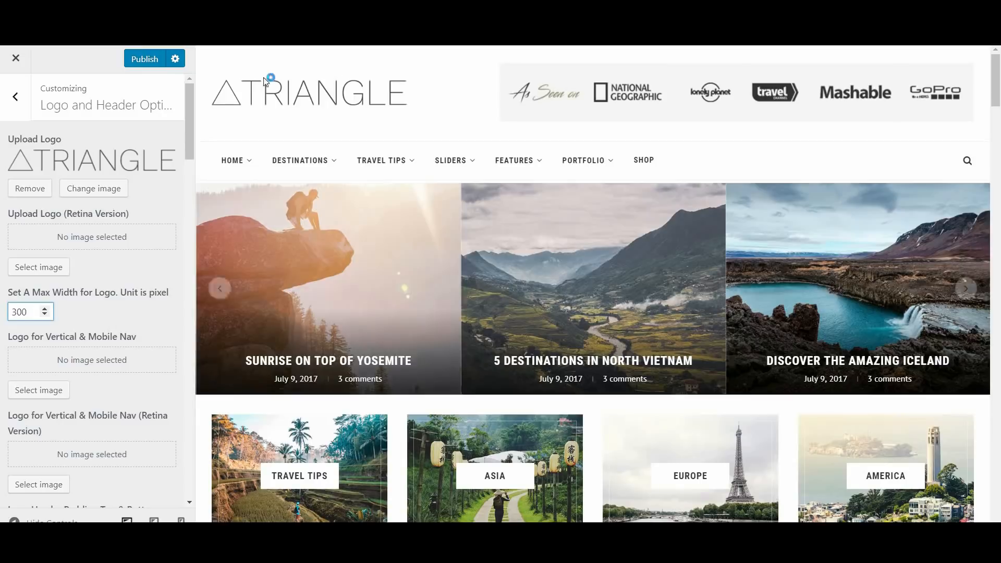
Try the centered Header 4 layout, and set the header layout to Header 1.
{"action": "scroll", "coordinate": [123, 404], "scroll_direction": "down", "scroll_amount": 2}
{"action": "scroll", "coordinate": [124, 404], "scroll_direction": "down", "scroll_amount": 4}
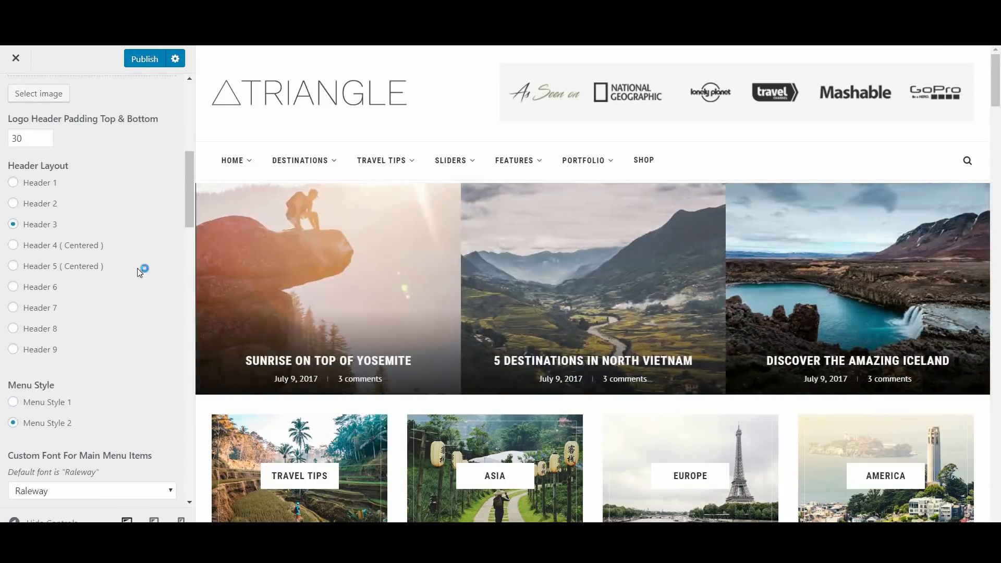
{"action": "left_click", "coordinate": [48, 251]}
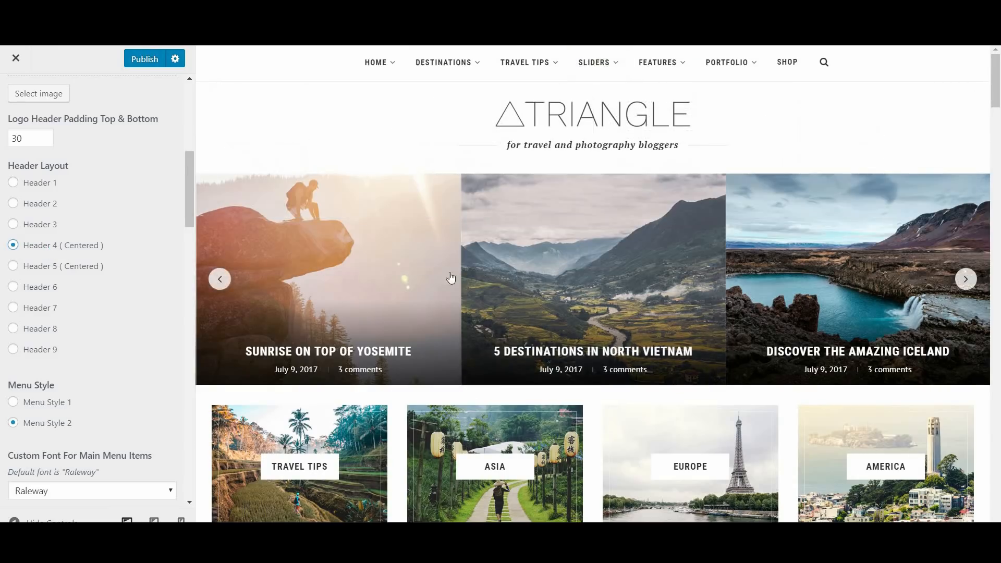
{"action": "left_click", "coordinate": [33, 186]}
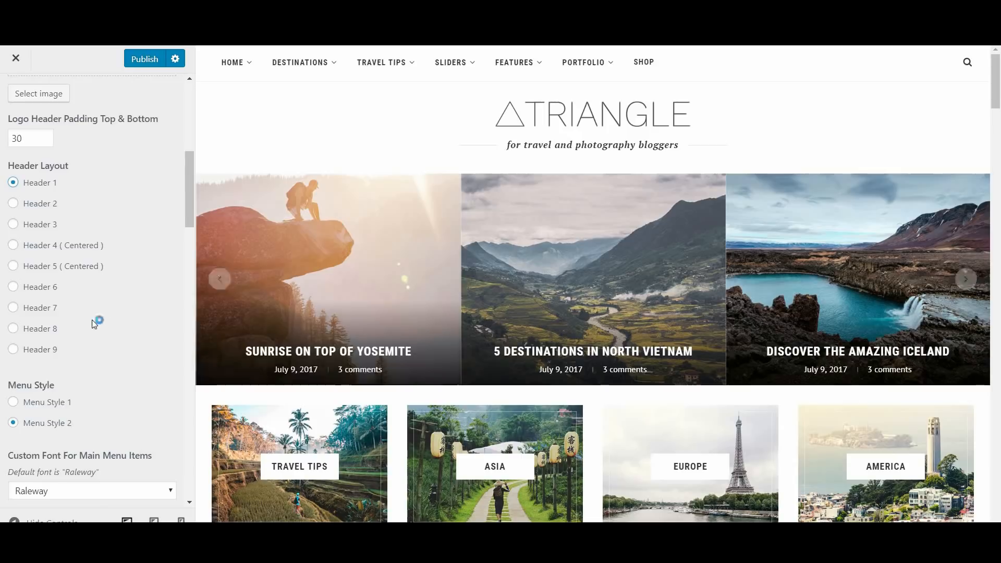
Look through the menu font and weight, header slogan, header banner, AdSense code and sticky header options.
{"action": "scroll", "coordinate": [104, 339], "scroll_direction": "down", "scroll_amount": 5}
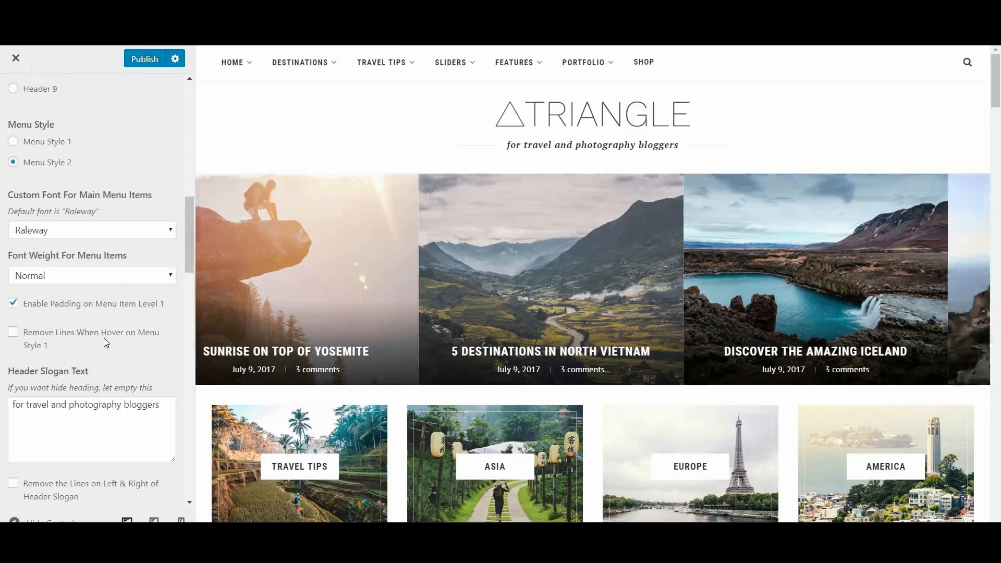
{"action": "scroll", "coordinate": [104, 338], "scroll_direction": "down", "scroll_amount": 1}
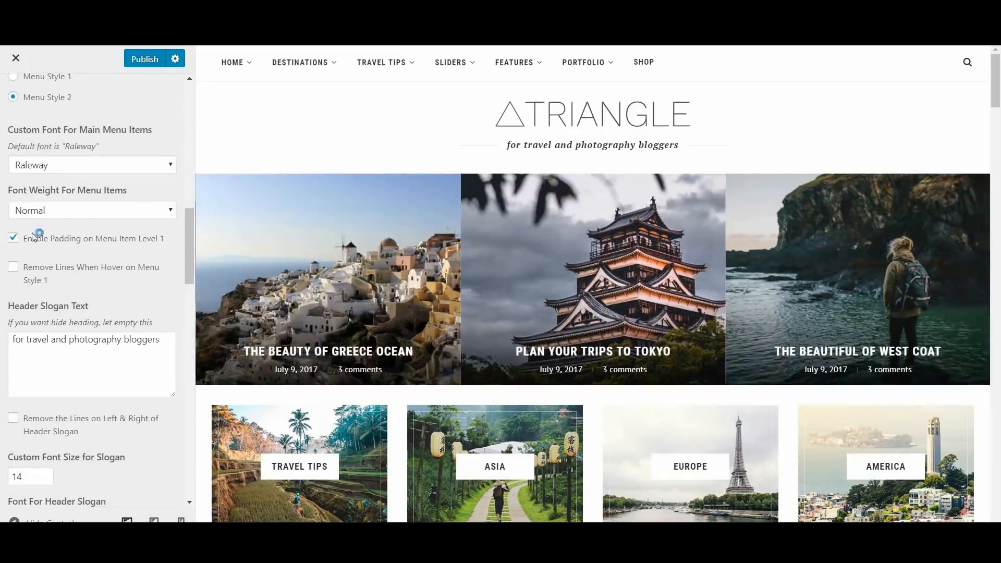
{"action": "left_click", "coordinate": [146, 214]}
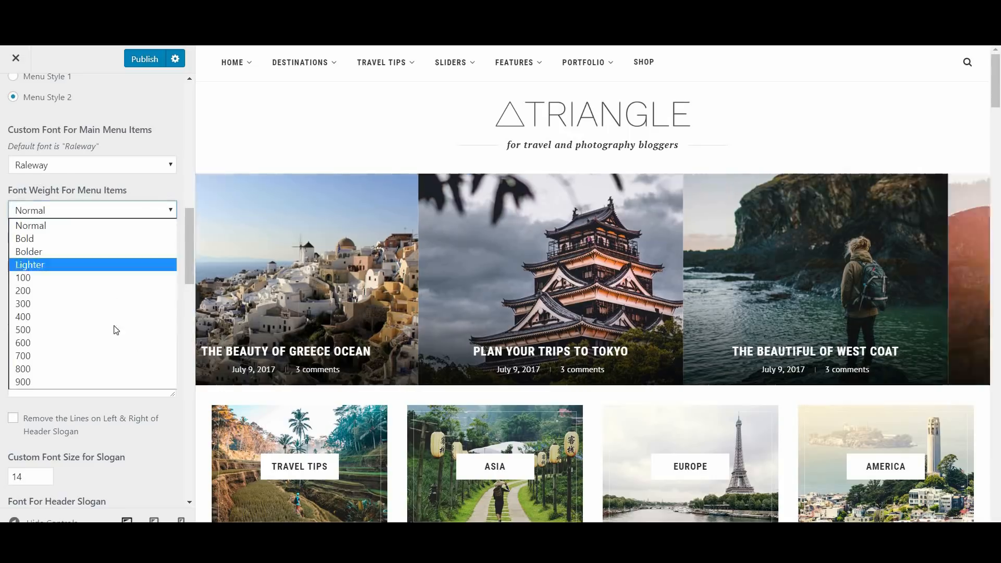
{"action": "left_click", "coordinate": [137, 211]}
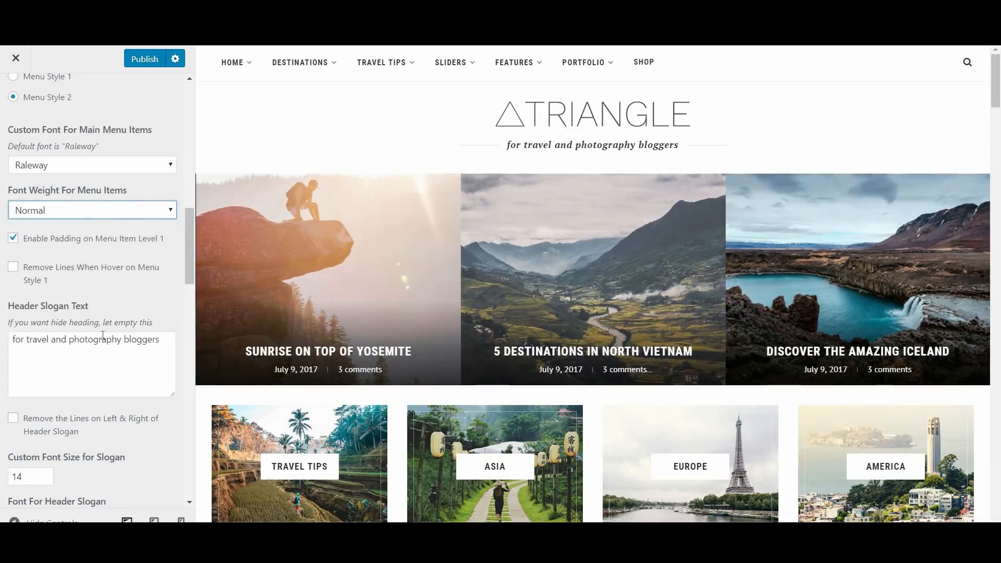
{"action": "scroll", "coordinate": [103, 335], "scroll_direction": "down", "scroll_amount": 4}
{"action": "scroll", "coordinate": [103, 335], "scroll_direction": "down", "scroll_amount": 1}
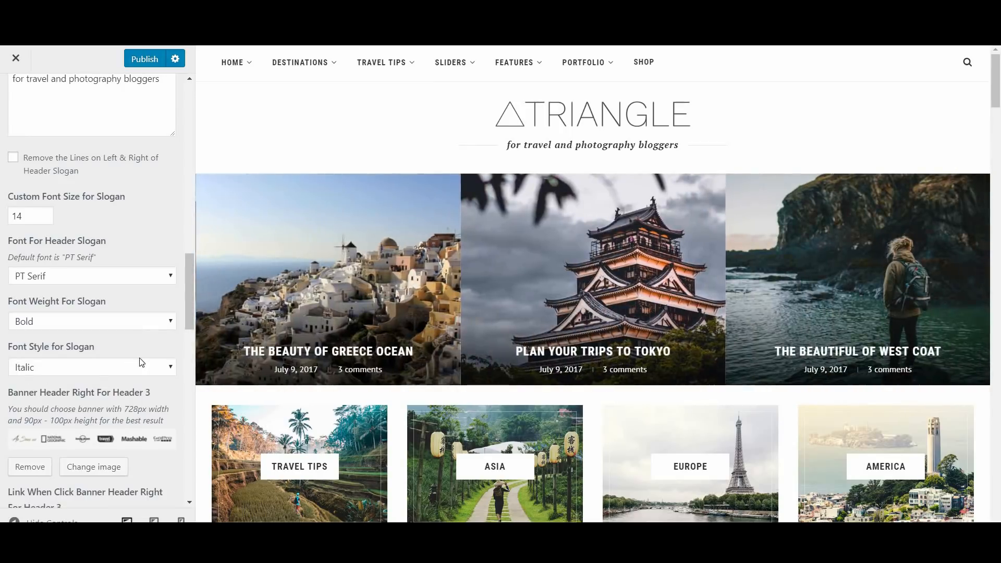
{"action": "scroll", "coordinate": [141, 361], "scroll_direction": "down", "scroll_amount": 1}
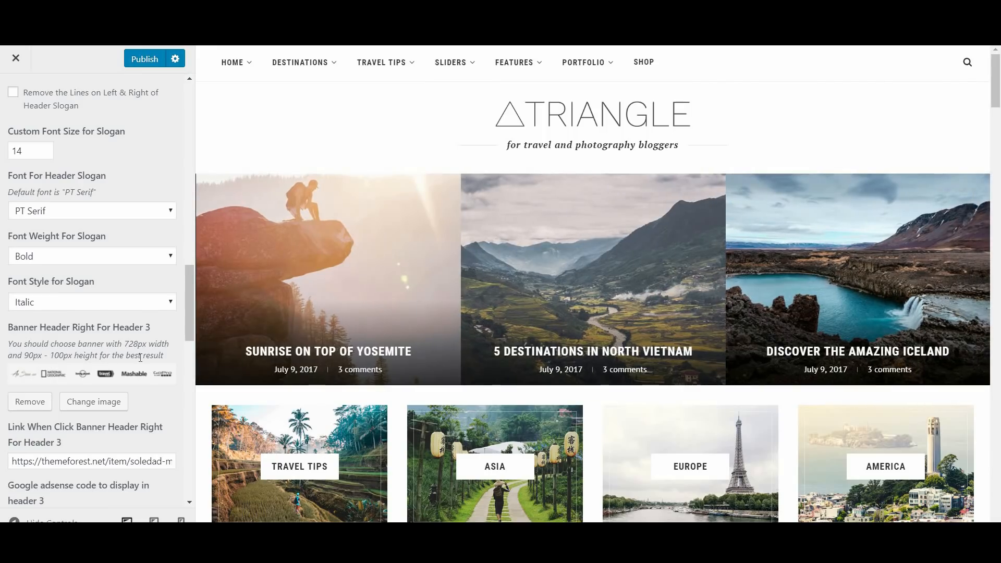
{"action": "scroll", "coordinate": [141, 360], "scroll_direction": "down", "scroll_amount": 1}
{"action": "scroll", "coordinate": [140, 361], "scroll_direction": "down", "scroll_amount": 3}
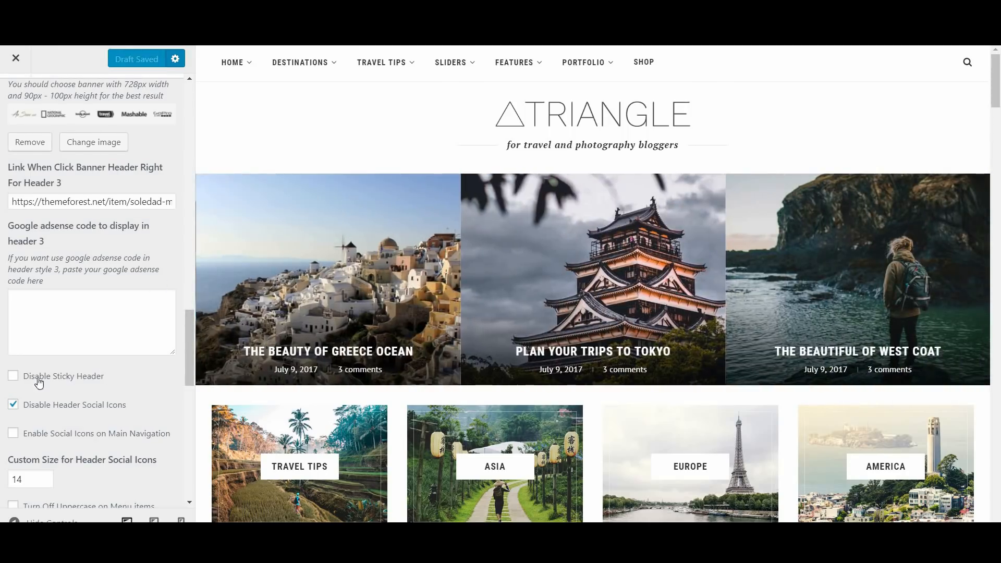
Try disabling the sticky header and check its effect in the site preview.
{"action": "left_click", "coordinate": [59, 382]}
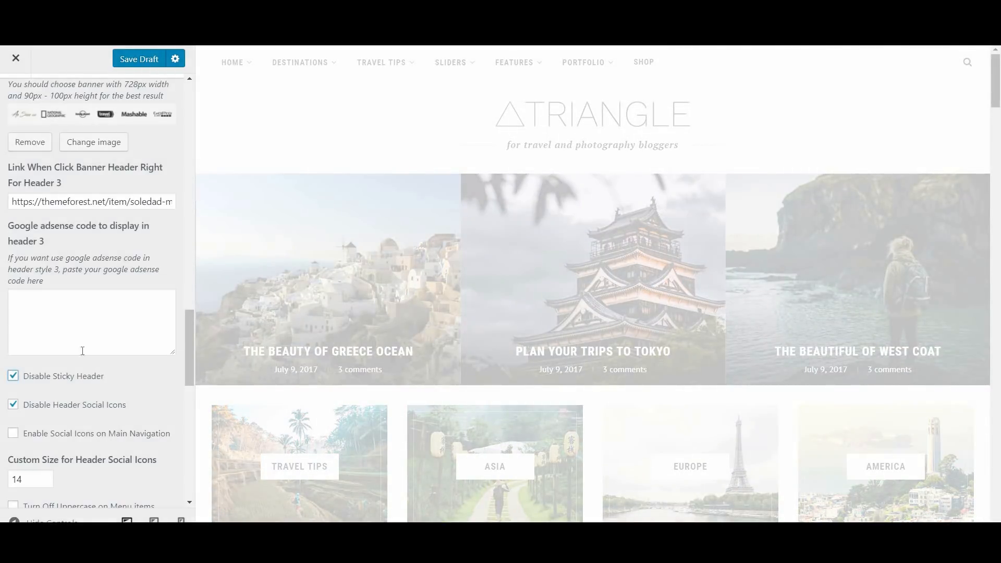
{"action": "scroll", "coordinate": [353, 385], "scroll_direction": "down", "scroll_amount": 5}
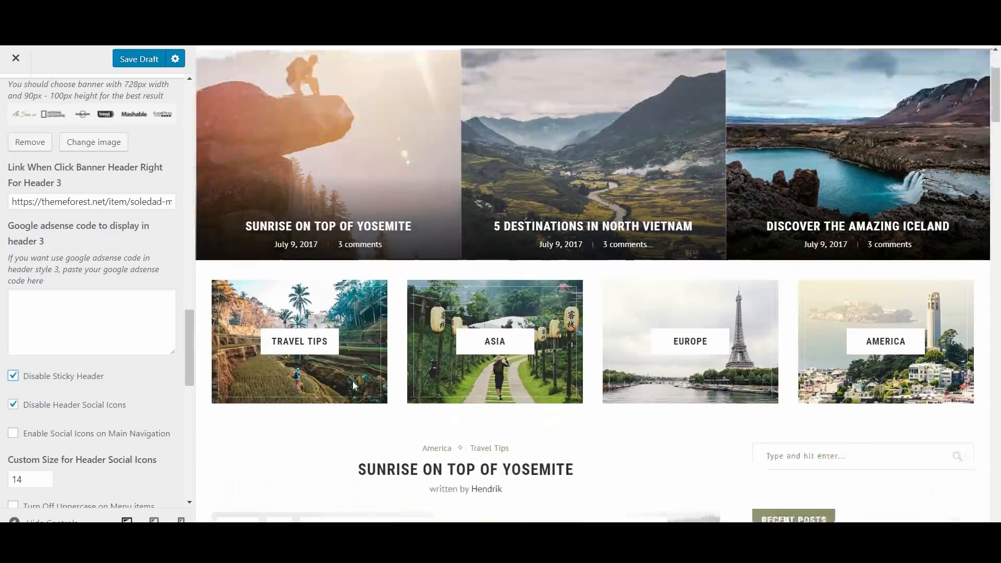
{"action": "scroll", "coordinate": [353, 386], "scroll_direction": "up", "scroll_amount": 5}
{"action": "left_click", "coordinate": [41, 376]}
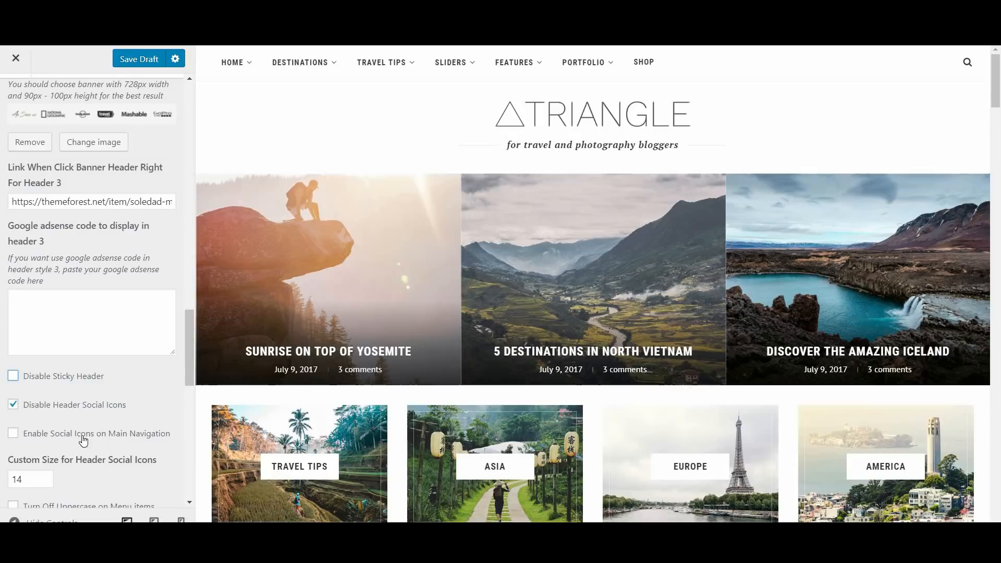
Review the remaining mega menu, header search and mobile navigation options, and publish the header changes.
{"action": "left_click_drag", "start_coordinate": [189, 367], "coordinate": [174, 464]}
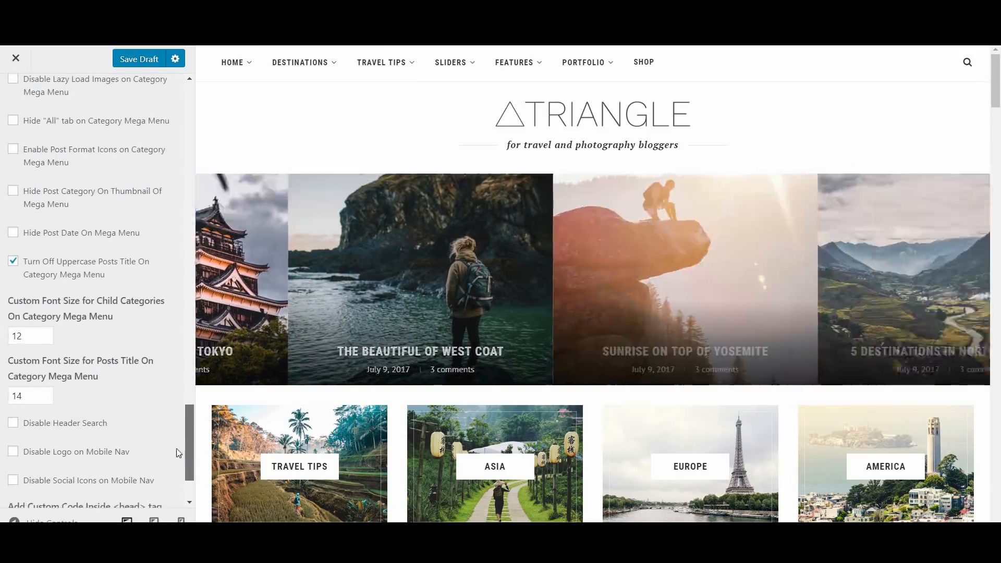
{"action": "scroll", "coordinate": [133, 440], "scroll_direction": "down", "scroll_amount": 3}
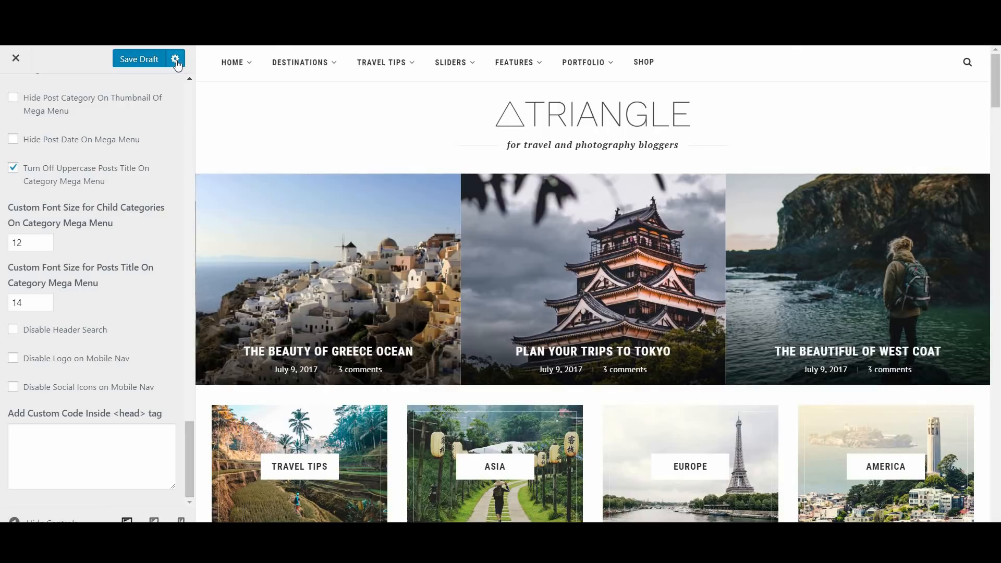
{"action": "left_click", "coordinate": [175, 60]}
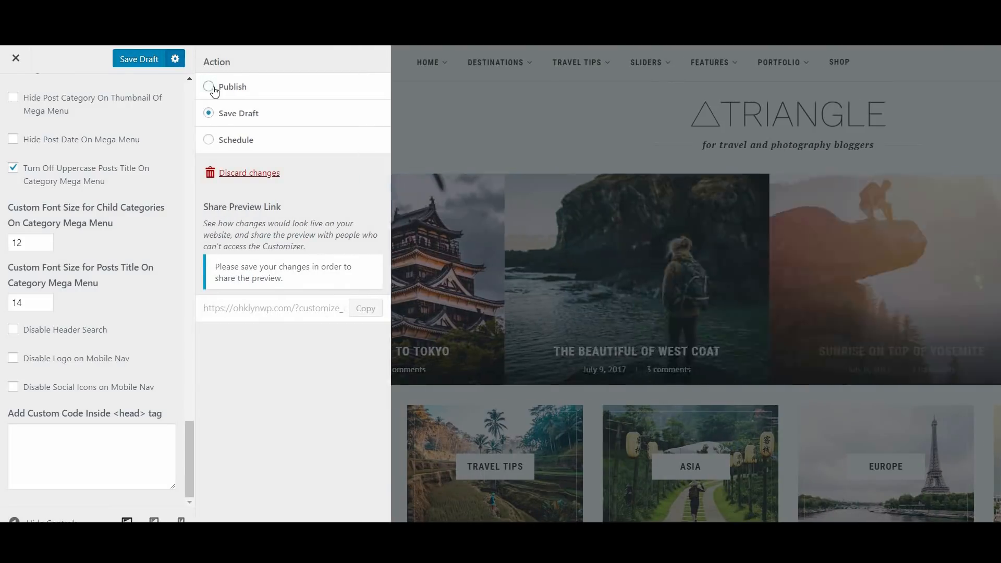
{"action": "left_click", "coordinate": [211, 87]}
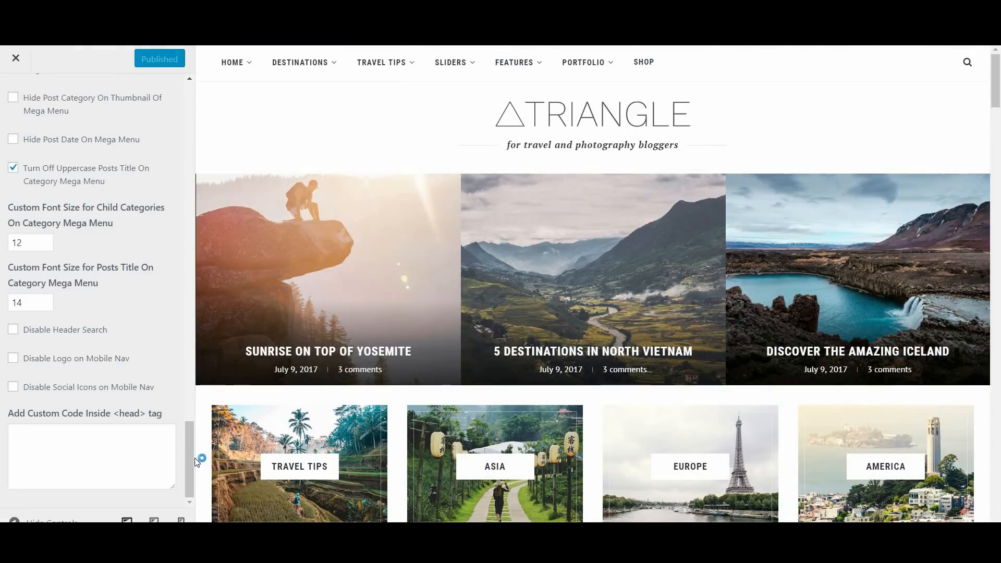
In General Options, set triangleFavicon.png from the media library as the favicon, with the alt text Triangle Favicon.
{"action": "left_click_drag", "start_coordinate": [189, 486], "coordinate": [193, 83]}
{"action": "left_click", "coordinate": [26, 101]}
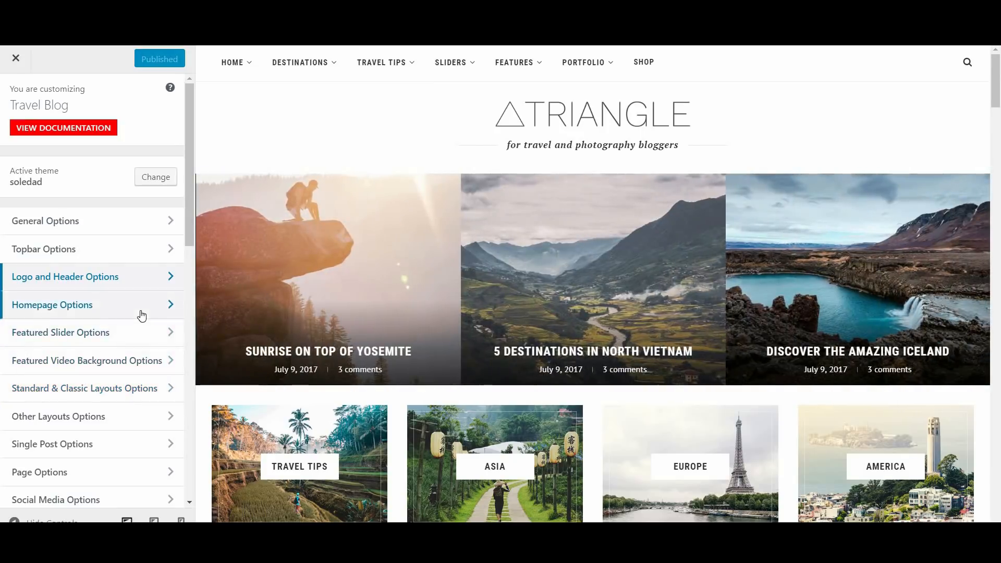
{"action": "left_click", "coordinate": [59, 219]}
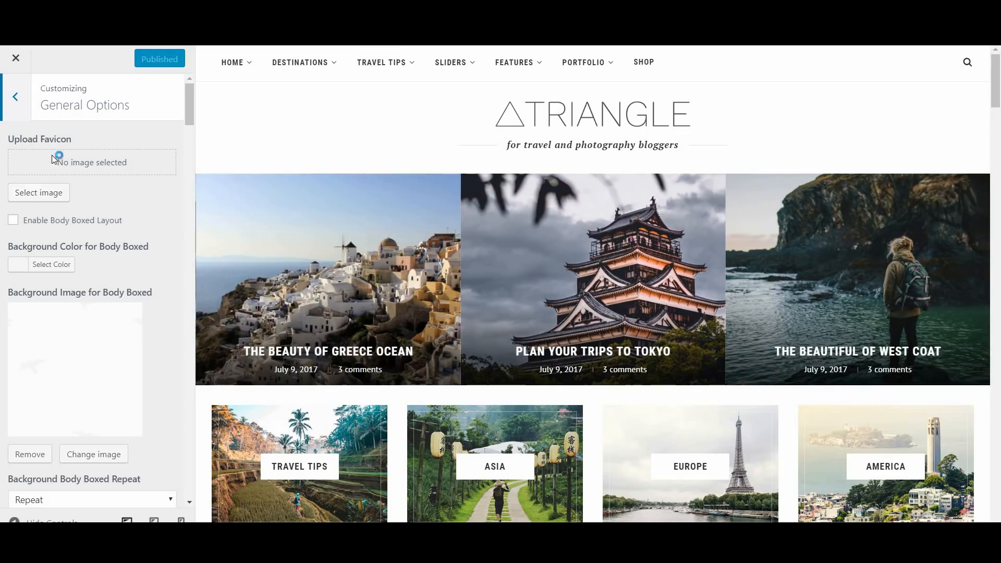
{"action": "left_click", "coordinate": [30, 195]}
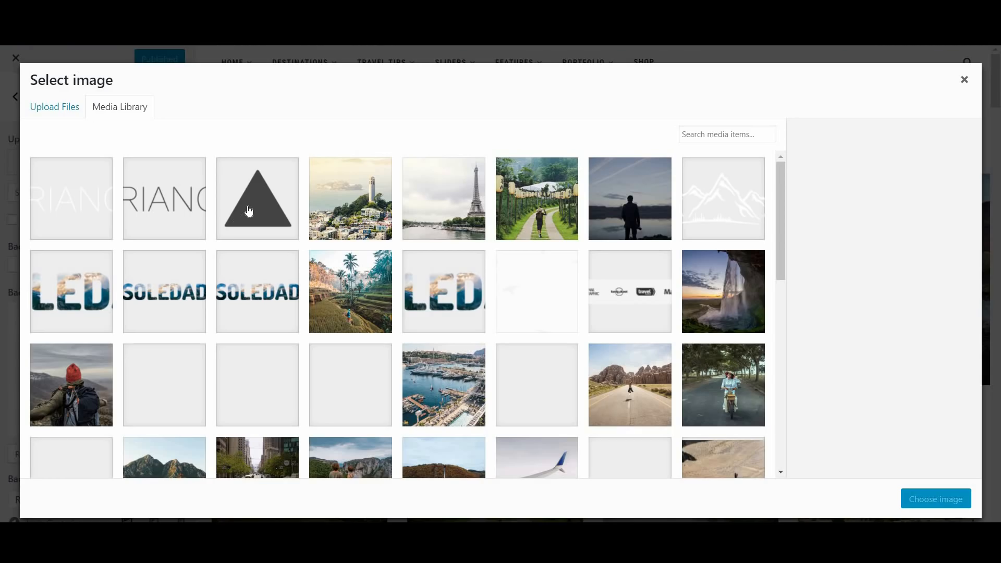
{"action": "left_click", "coordinate": [236, 211]}
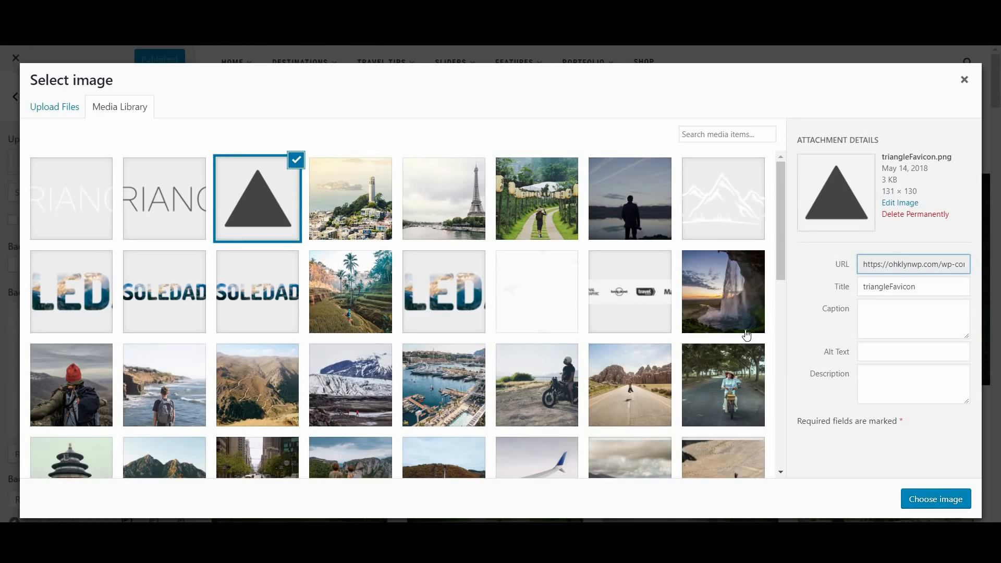
{"action": "left_click", "coordinate": [870, 350]}
{"action": "type", "text": "Triangle Favicon"}
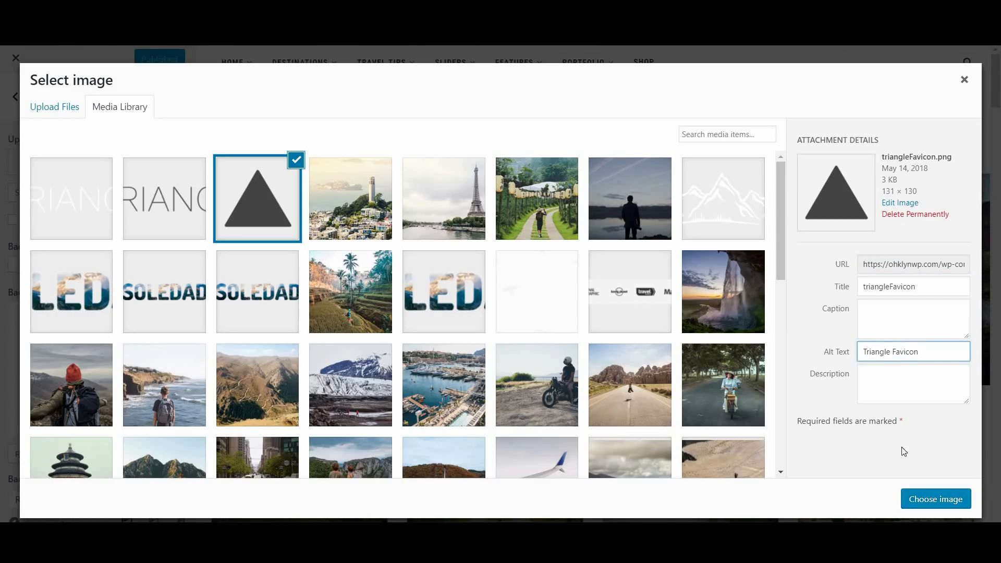
{"action": "left_click", "coordinate": [917, 496]}
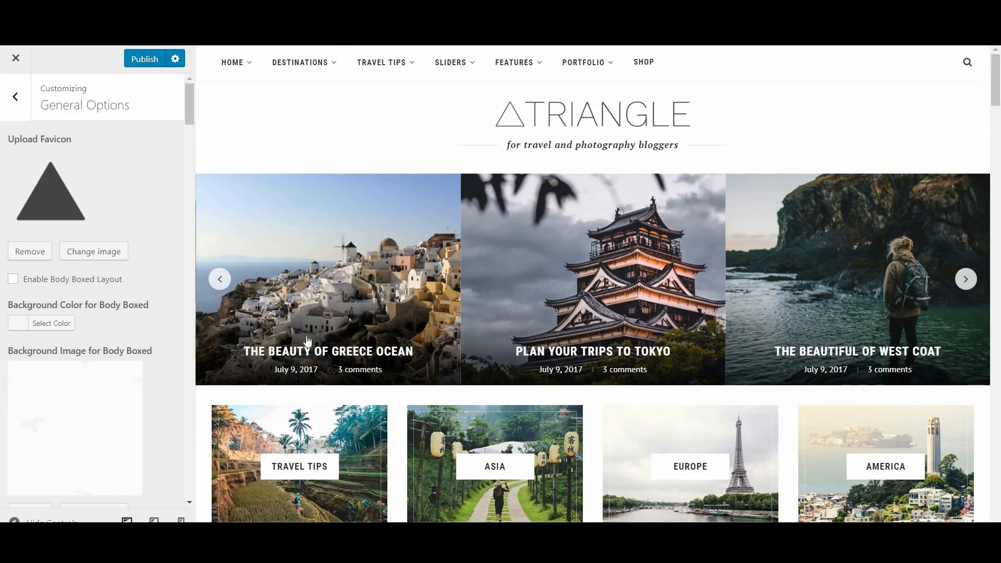
Look through the body boxed background color, image, repeat, attachment and size options and the homepage layout choices.
{"action": "scroll", "coordinate": [134, 353], "scroll_direction": "down", "scroll_amount": 3}
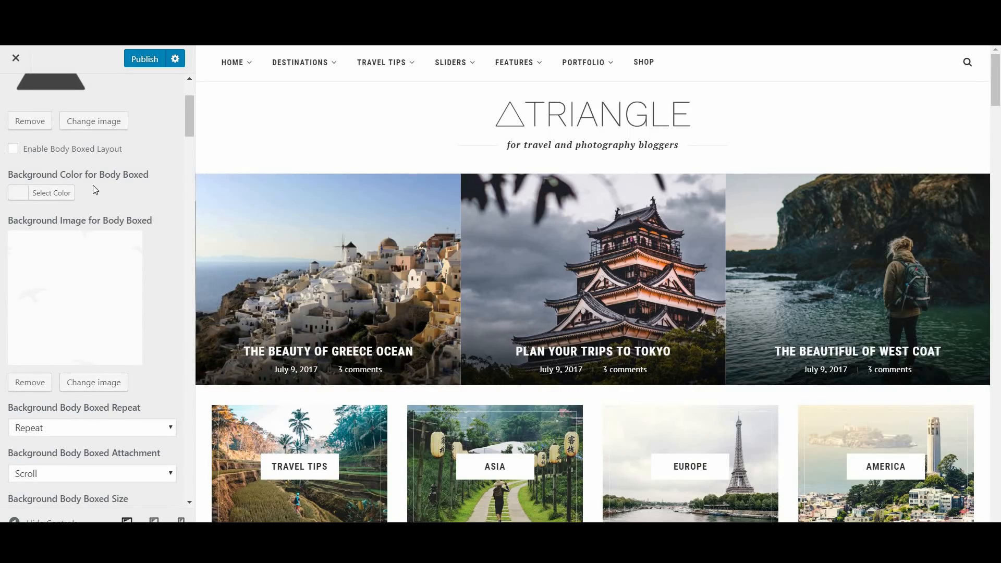
{"action": "left_click", "coordinate": [42, 193]}
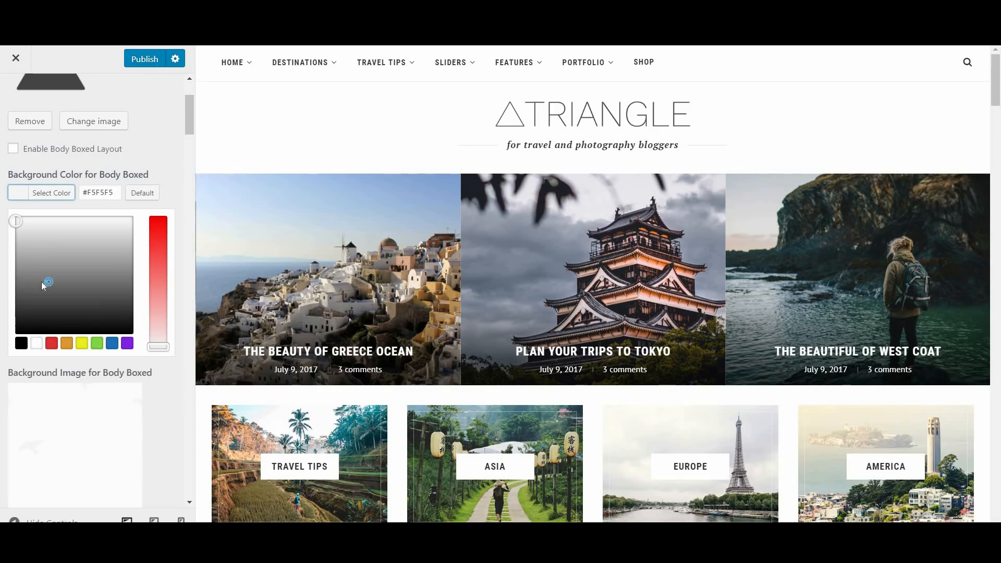
{"action": "left_click", "coordinate": [159, 161]}
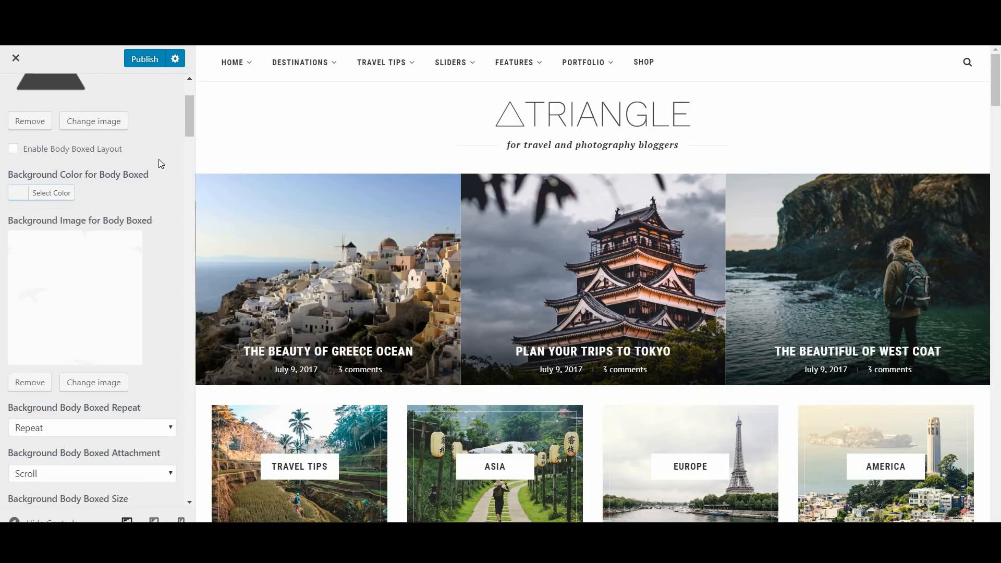
{"action": "scroll", "coordinate": [156, 169], "scroll_direction": "down", "scroll_amount": 2}
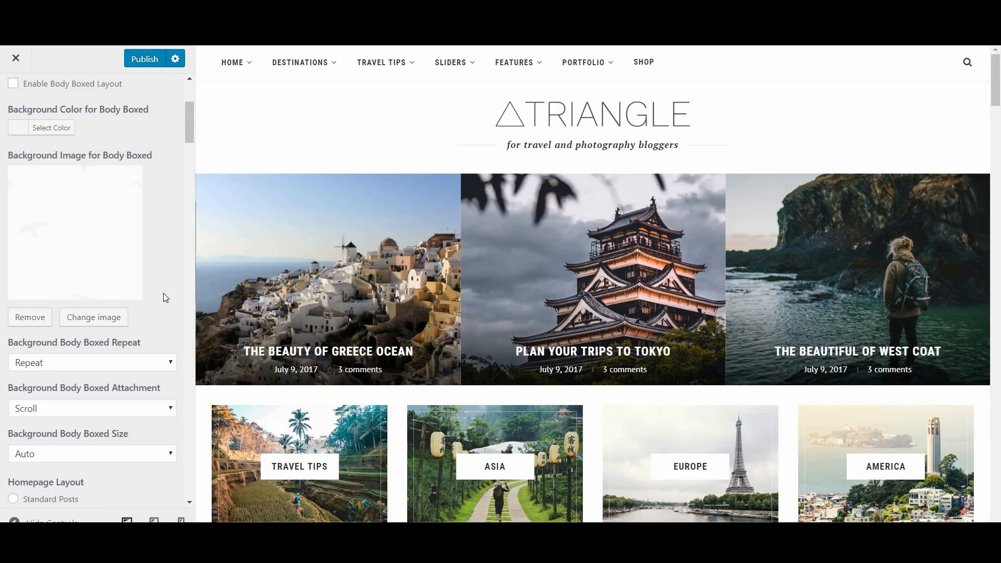
{"action": "scroll", "coordinate": [154, 306], "scroll_direction": "down", "scroll_amount": 6}
{"action": "scroll", "coordinate": [134, 353], "scroll_direction": "down", "scroll_amount": 2}
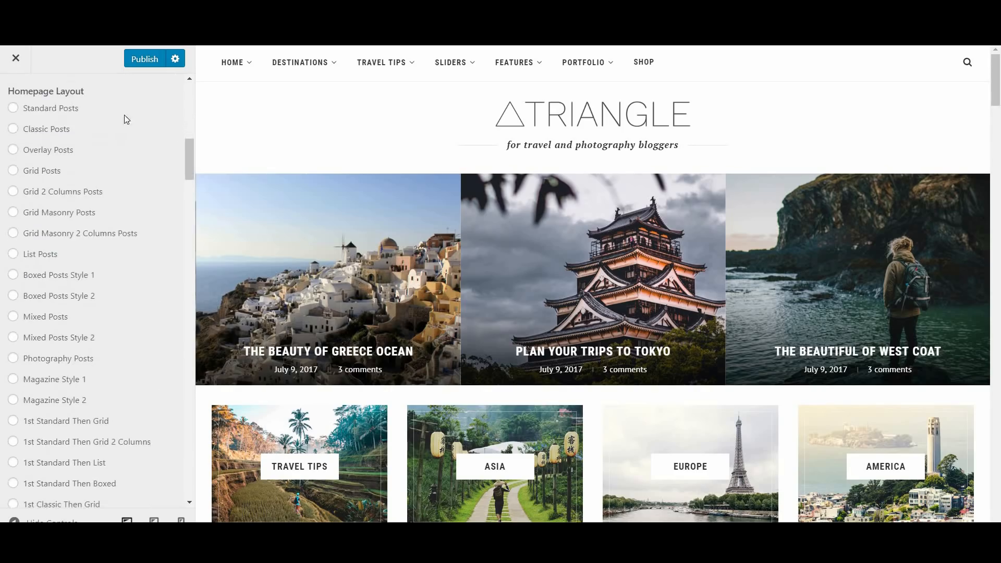
{"action": "scroll", "coordinate": [78, 481], "scroll_direction": "down", "scroll_amount": 3}
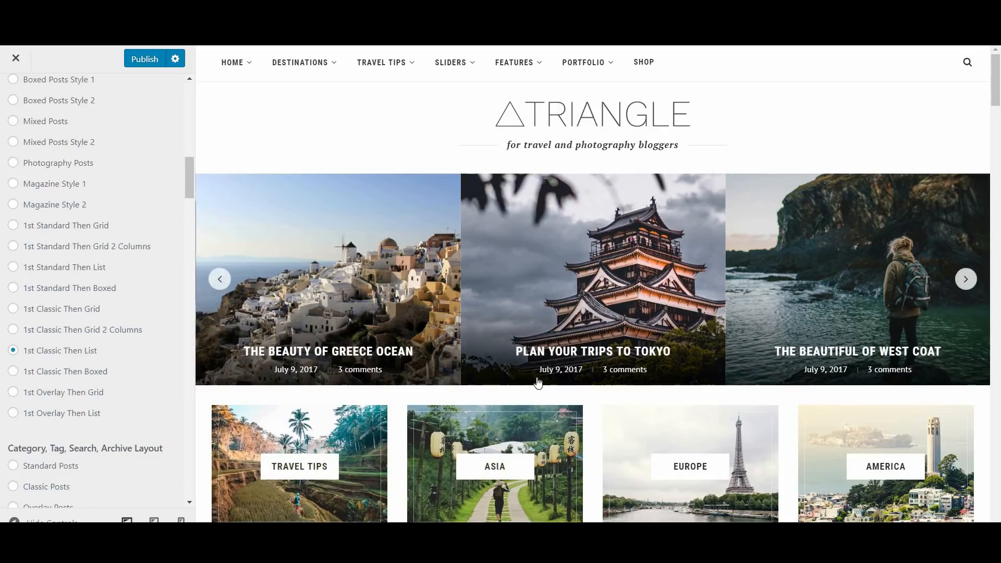
Examine how the 1st Classic Then List homepage layout arranges the posts in the site preview.
{"action": "scroll", "coordinate": [538, 383], "scroll_direction": "down", "scroll_amount": 7}
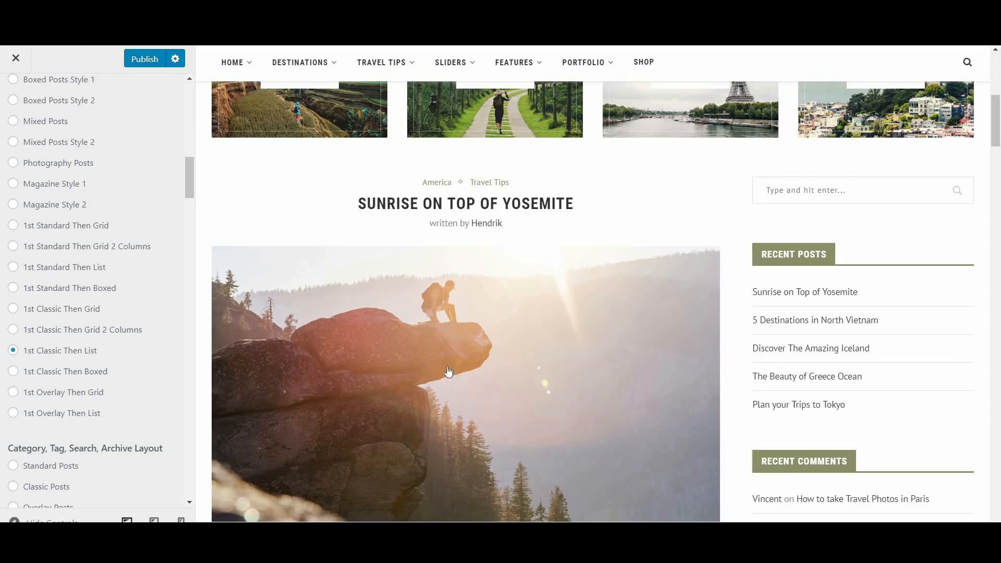
{"action": "scroll", "coordinate": [499, 387], "scroll_direction": "down", "scroll_amount": 1}
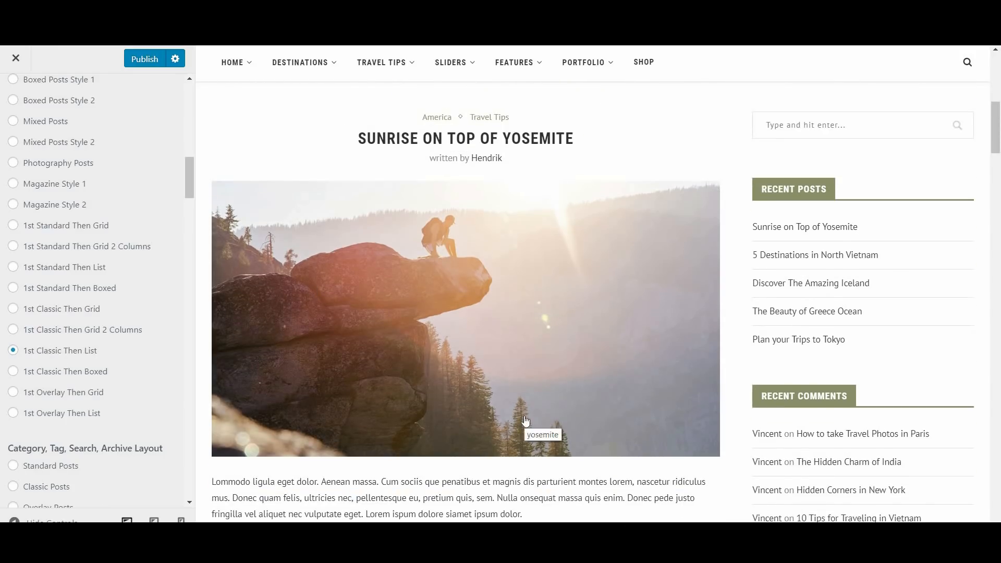
{"action": "scroll", "coordinate": [527, 420], "scroll_direction": "down", "scroll_amount": 10}
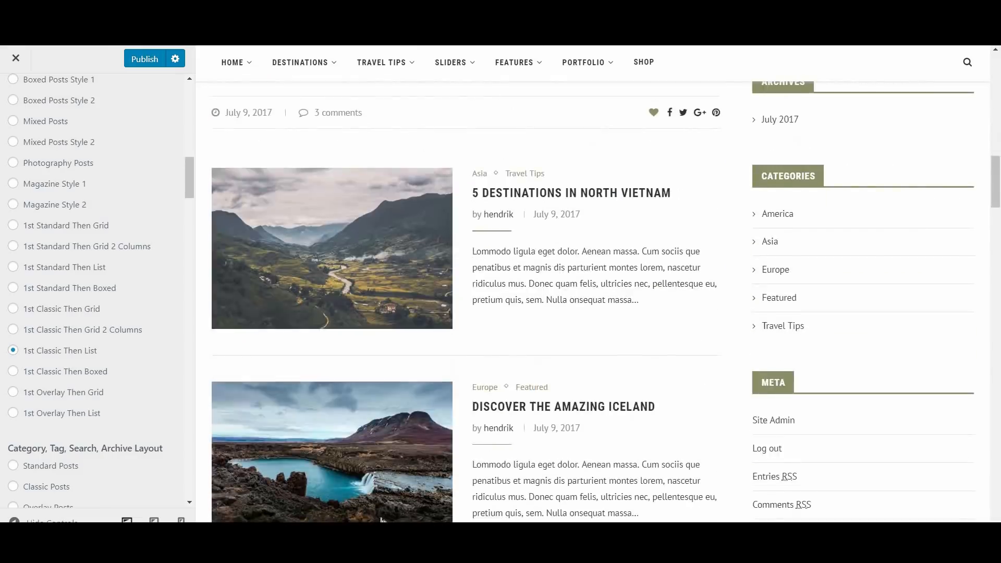
{"action": "scroll", "coordinate": [405, 427], "scroll_direction": "down", "scroll_amount": 5}
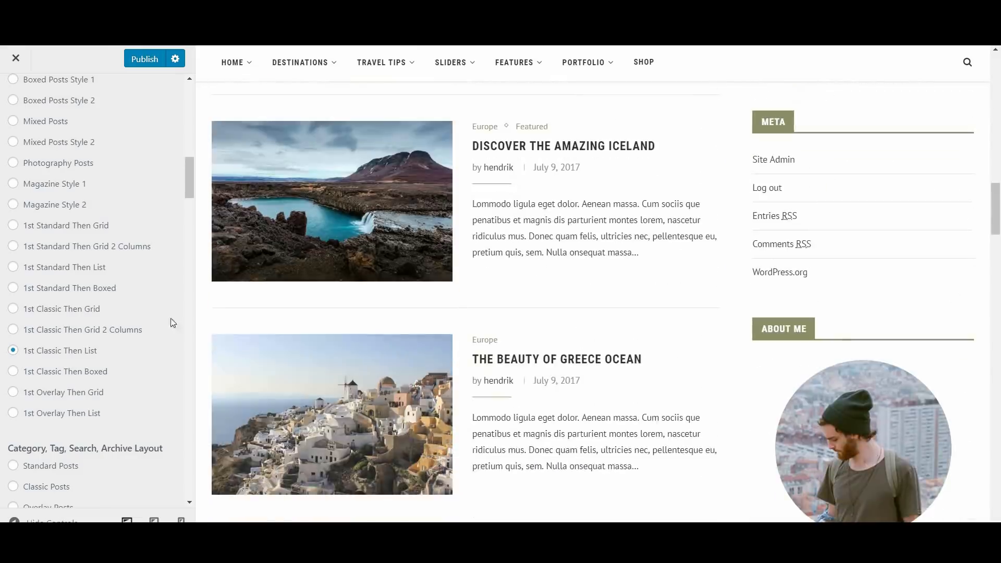
Try the 1st Classic Then Grid homepage layout in the preview, and return to 1st Classic Then List.
{"action": "left_click", "coordinate": [86, 311]}
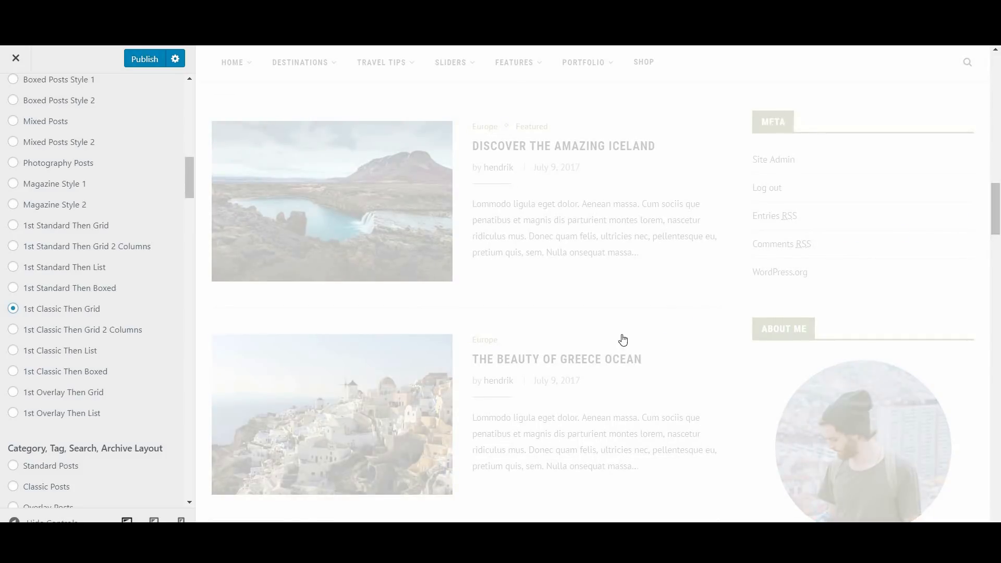
{"action": "scroll", "coordinate": [588, 417], "scroll_direction": "up", "scroll_amount": 6}
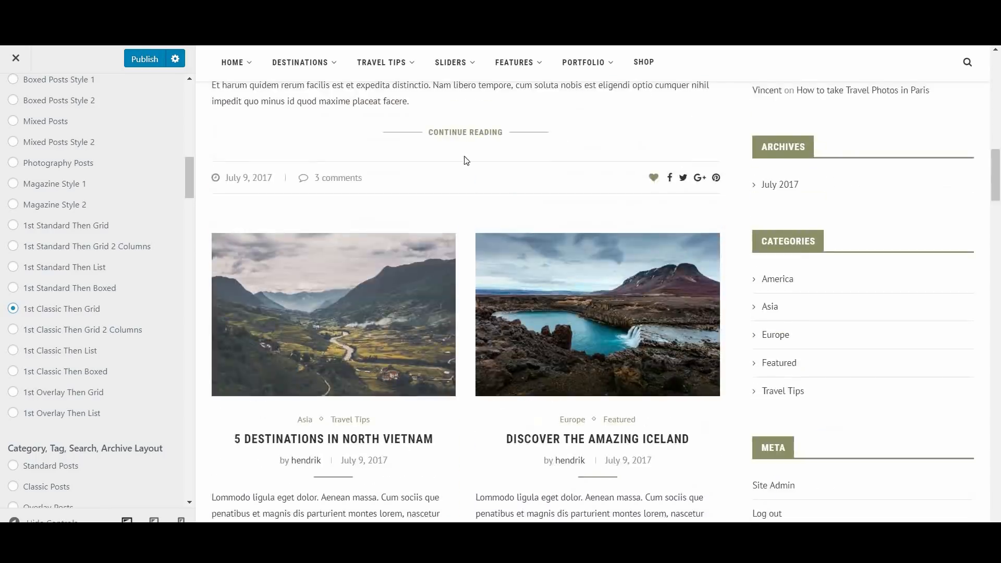
{"action": "scroll", "coordinate": [467, 160], "scroll_direction": "up", "scroll_amount": 6}
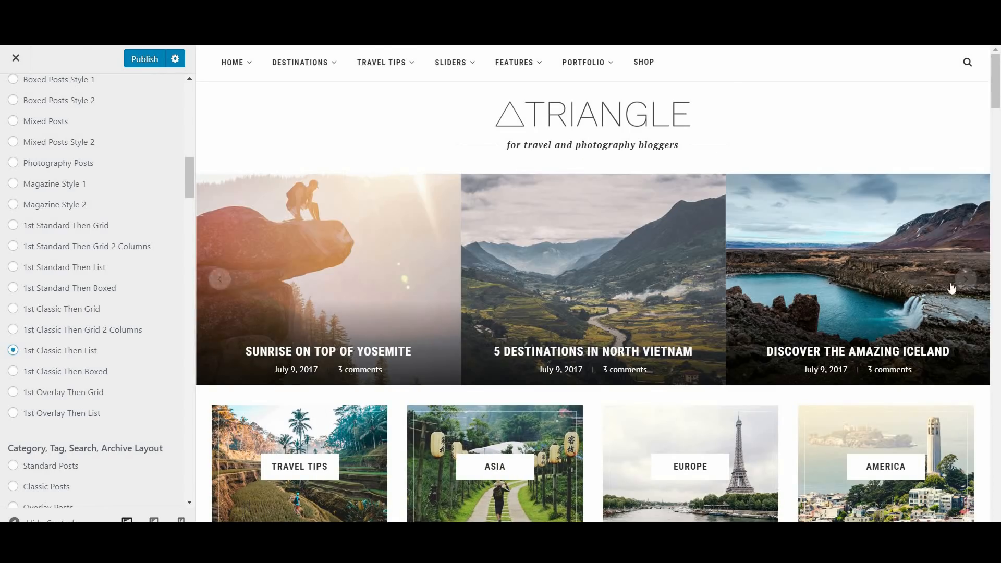
Advance the featured slider in the homepage preview and view the category boxes beneath it.
{"action": "left_click", "coordinate": [966, 281]}
{"action": "left_click", "coordinate": [966, 281]}
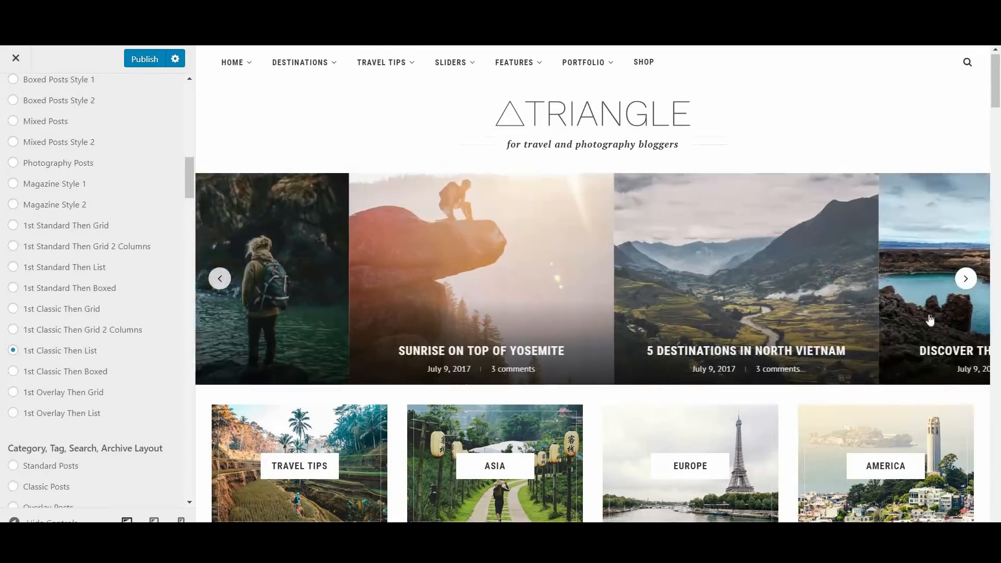
{"action": "scroll", "coordinate": [680, 292], "scroll_direction": "down", "scroll_amount": 3}
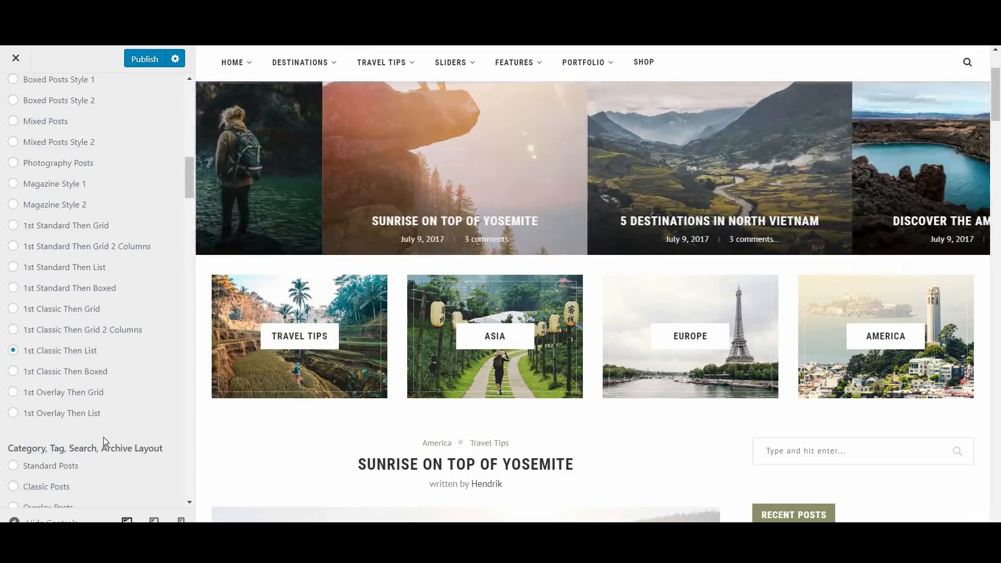
Review the layout choices for category, tag, search and archive pages.
{"action": "scroll", "coordinate": [104, 436], "scroll_direction": "down", "scroll_amount": 1}
{"action": "scroll", "coordinate": [104, 434], "scroll_direction": "down", "scroll_amount": 7}
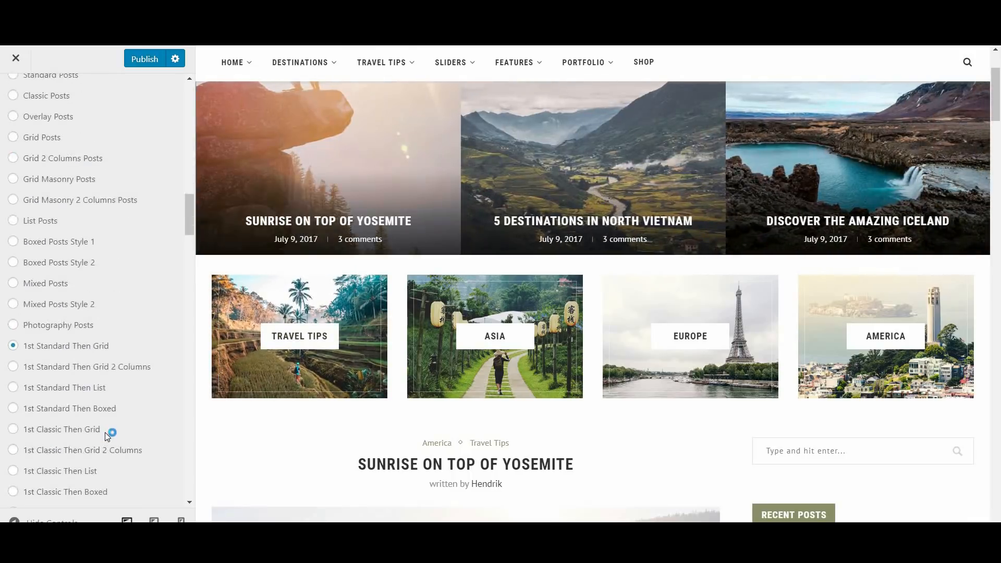
{"action": "scroll", "coordinate": [105, 433], "scroll_direction": "down", "scroll_amount": 3}
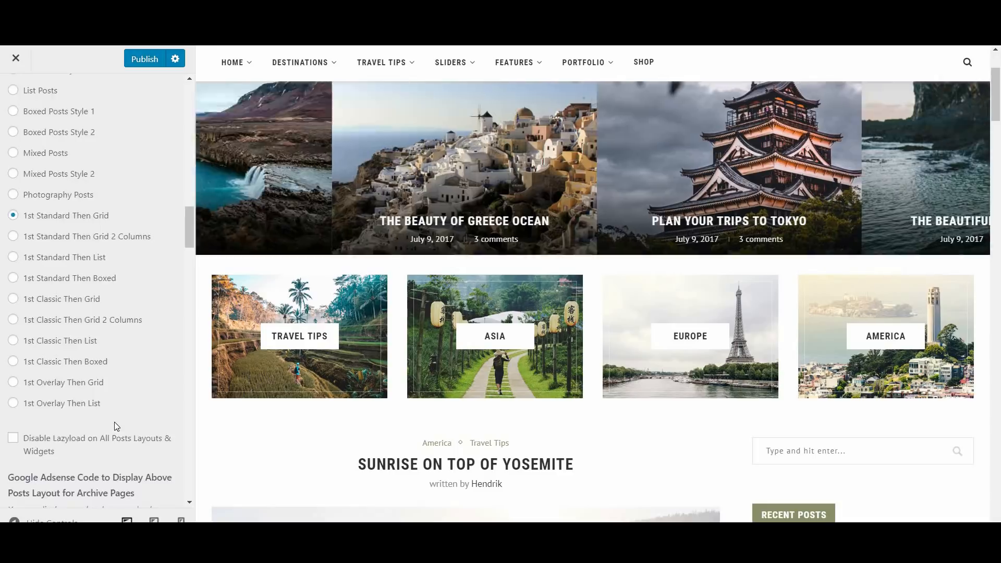
{"action": "scroll", "coordinate": [114, 422], "scroll_direction": "up", "scroll_amount": 1}
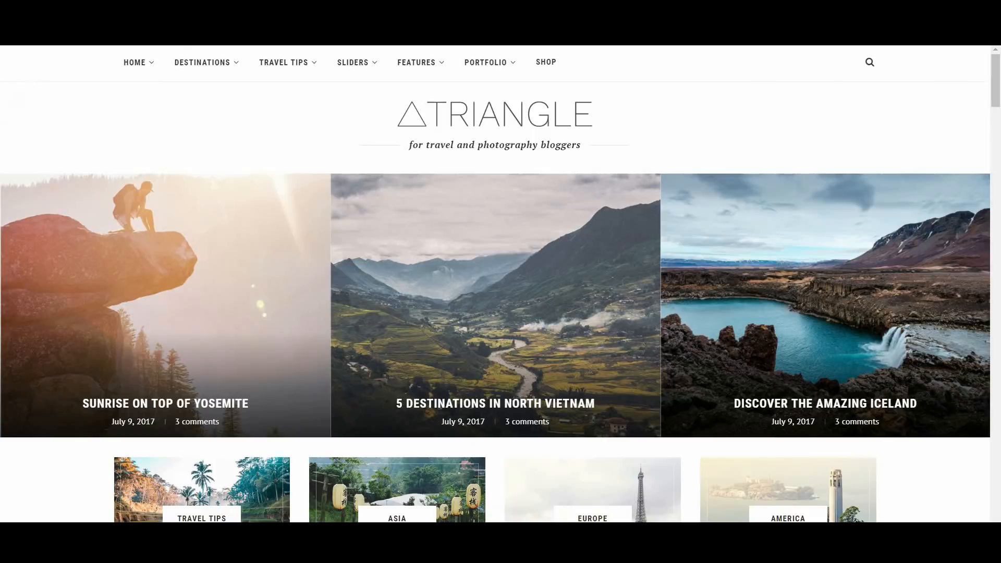
Open the America category archive from the Sunrise on Top of Yosemite post on the live site and examine its post layout.
{"action": "scroll", "coordinate": [572, 359], "scroll_direction": "down", "scroll_amount": 10}
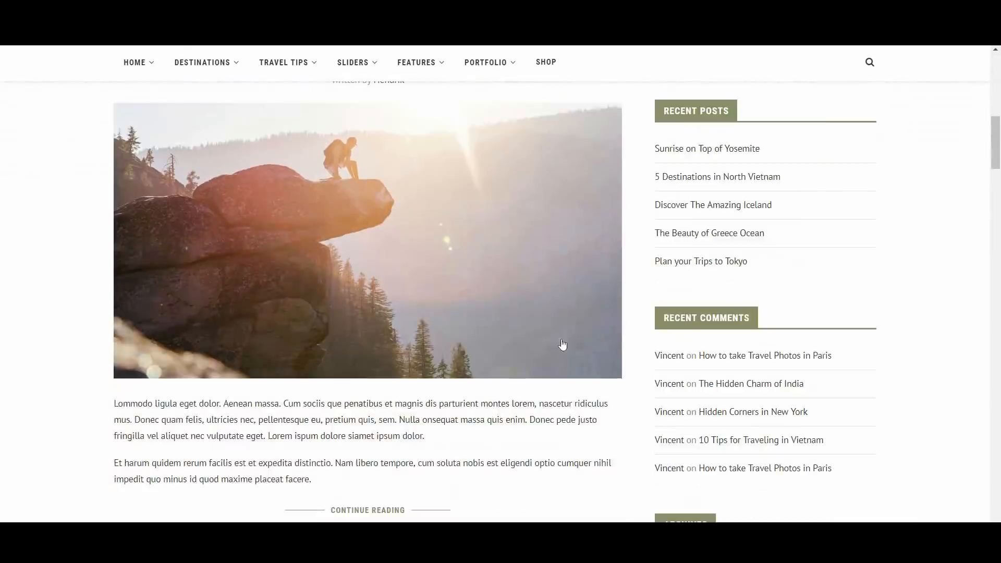
{"action": "scroll", "coordinate": [359, 175], "scroll_direction": "up", "scroll_amount": 3}
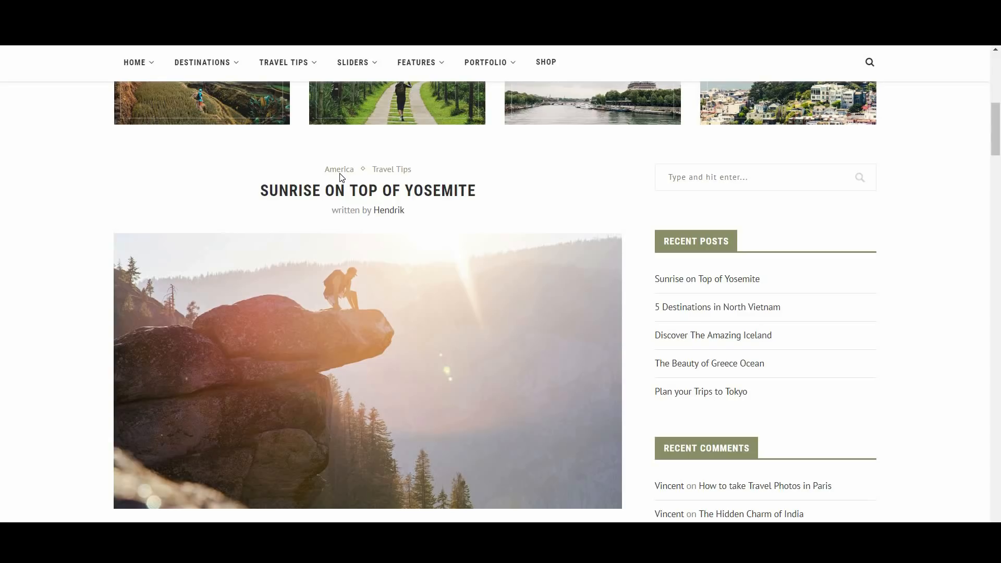
{"action": "left_click", "coordinate": [339, 173]}
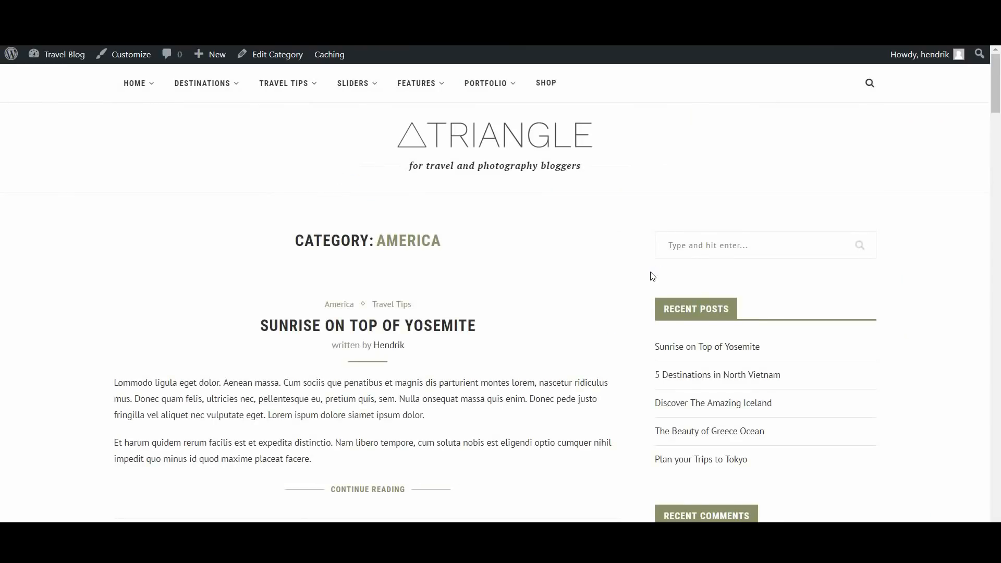
{"action": "scroll", "coordinate": [425, 434], "scroll_direction": "down", "scroll_amount": 8}
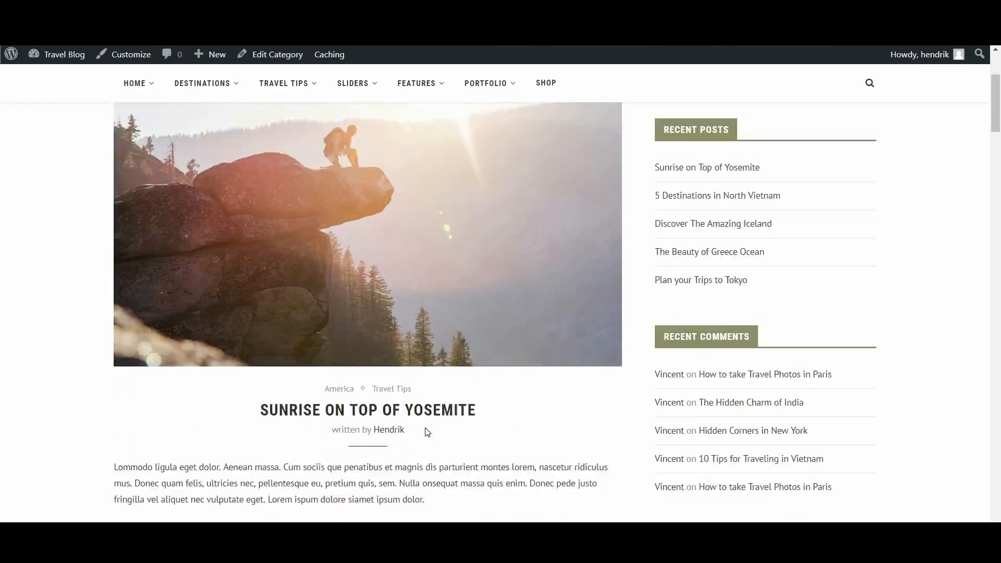
{"action": "scroll", "coordinate": [259, 442], "scroll_direction": "down", "scroll_amount": 6}
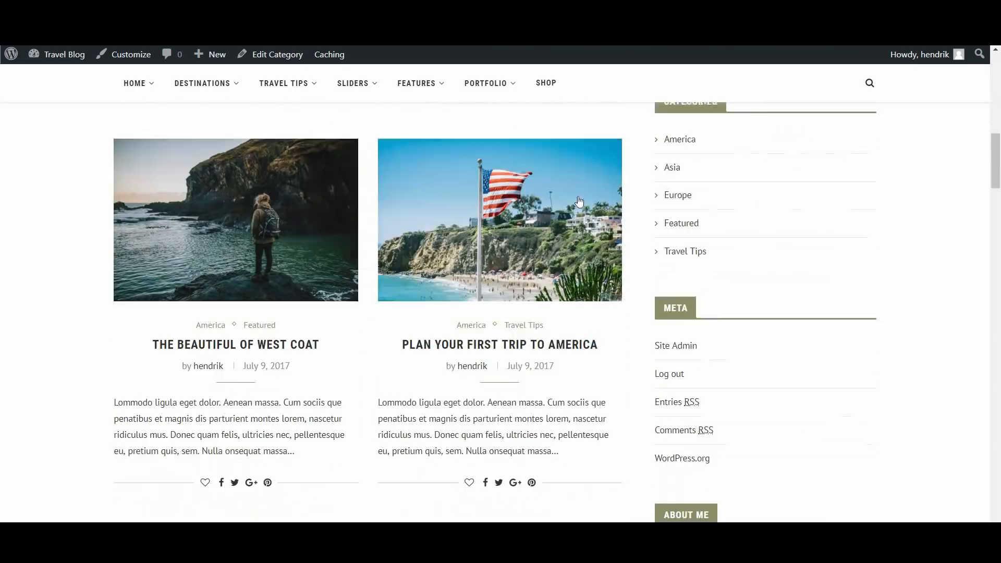
{"action": "scroll", "coordinate": [479, 455], "scroll_direction": "down", "scroll_amount": 6}
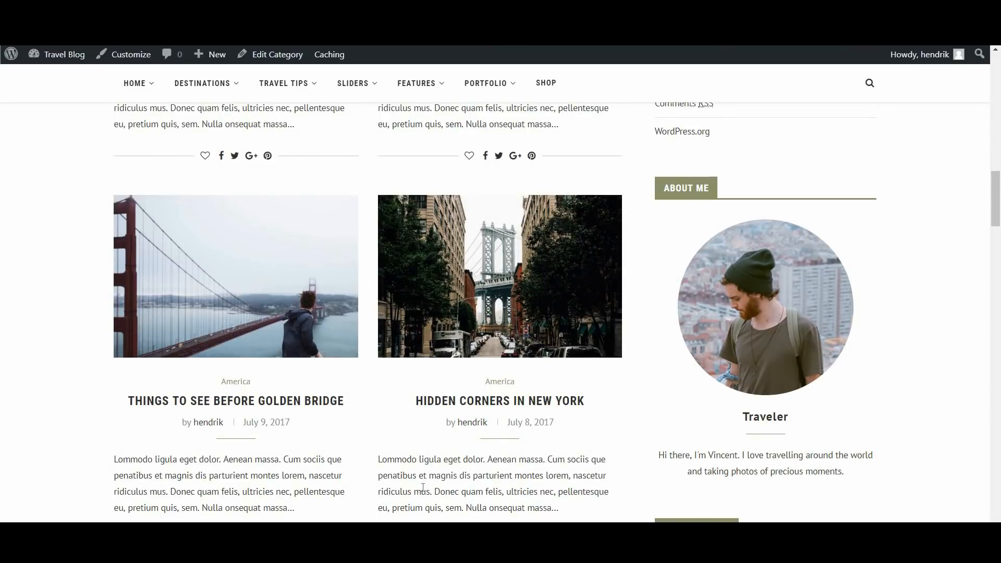
{"action": "scroll", "coordinate": [425, 490], "scroll_direction": "down", "scroll_amount": 1}
{"action": "mouse_move", "coordinate": [199, 93]}
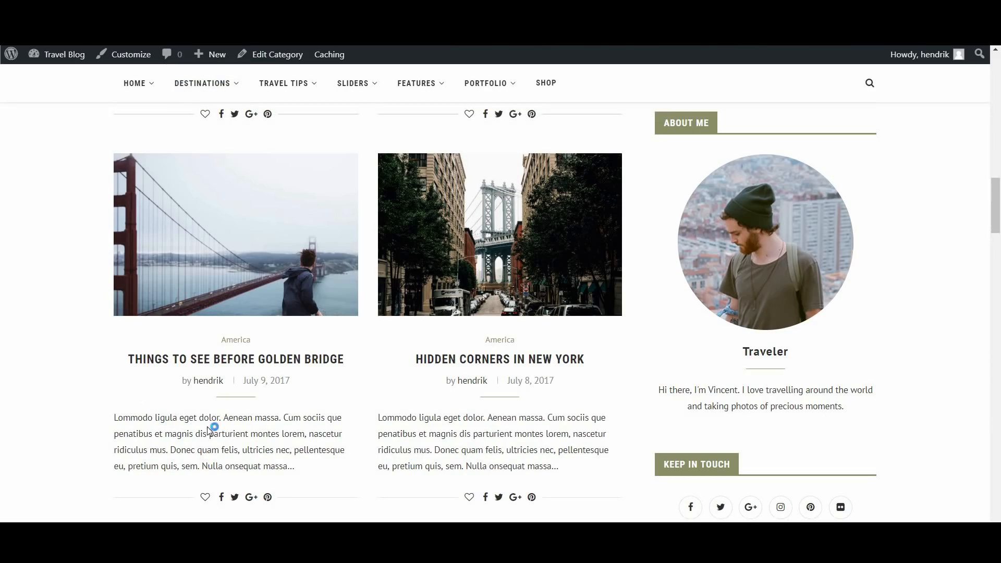
Compare the America archive's post grid and sidebar with the layout choices for category, tag, search and archive pages.
{"action": "scroll", "coordinate": [409, 458], "scroll_direction": "down", "scroll_amount": 5}
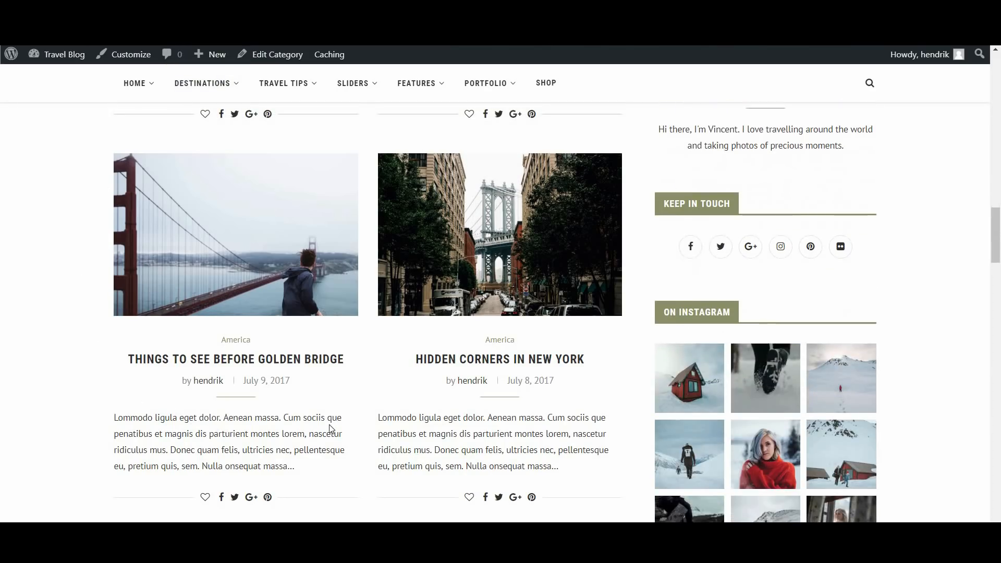
{"action": "scroll", "coordinate": [326, 429], "scroll_direction": "down", "scroll_amount": 4}
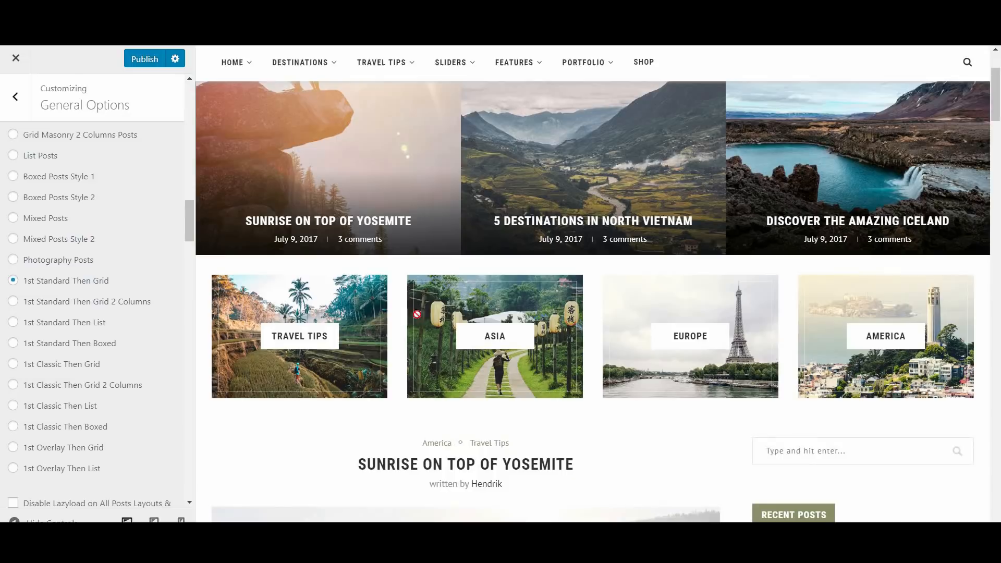
{"action": "scroll", "coordinate": [165, 378], "scroll_direction": "up", "scroll_amount": 4}
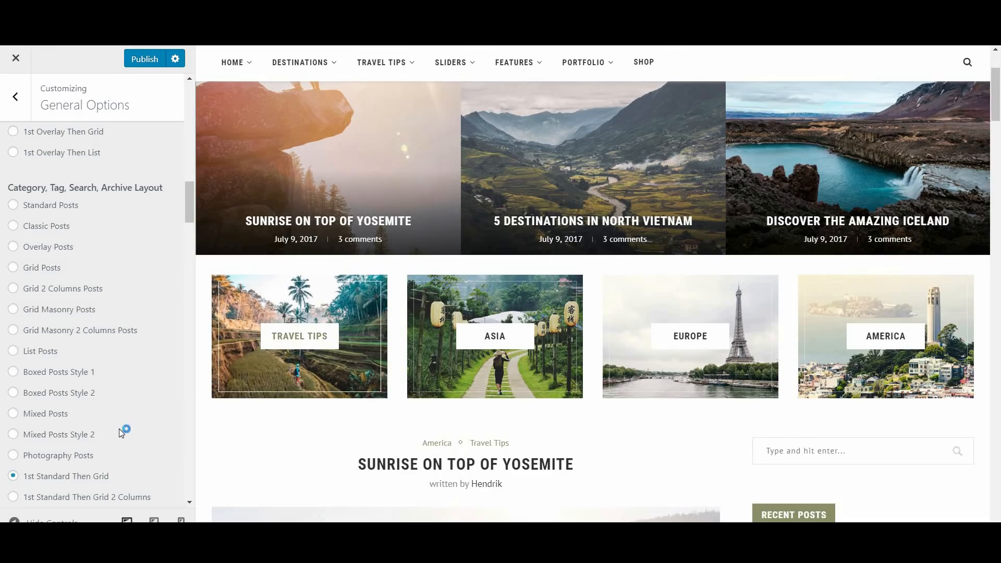
{"action": "scroll", "coordinate": [119, 432], "scroll_direction": "down", "scroll_amount": 1}
{"action": "scroll", "coordinate": [118, 437], "scroll_direction": "down", "scroll_amount": 2}
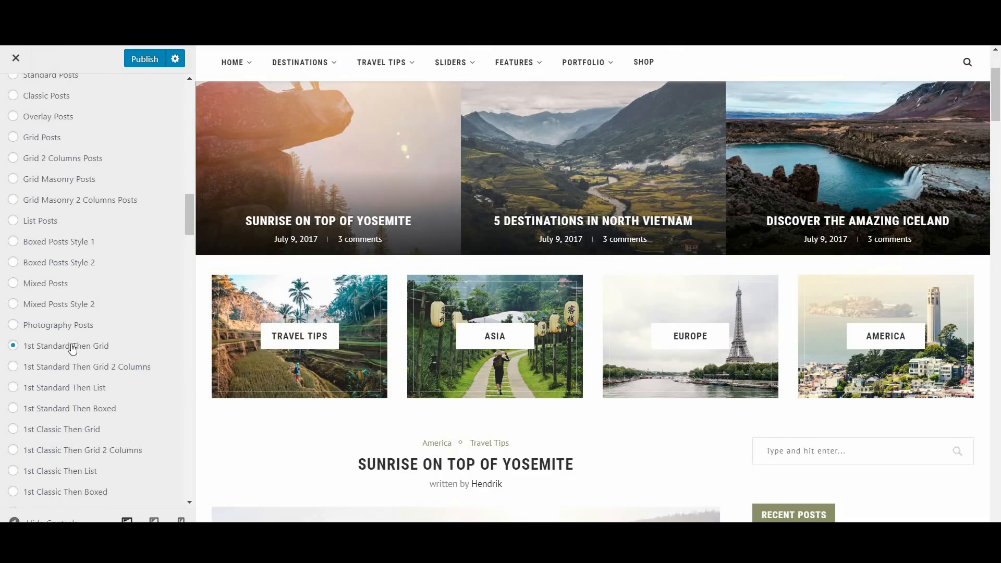
{"action": "scroll", "coordinate": [73, 349], "scroll_direction": "down", "scroll_amount": 3}
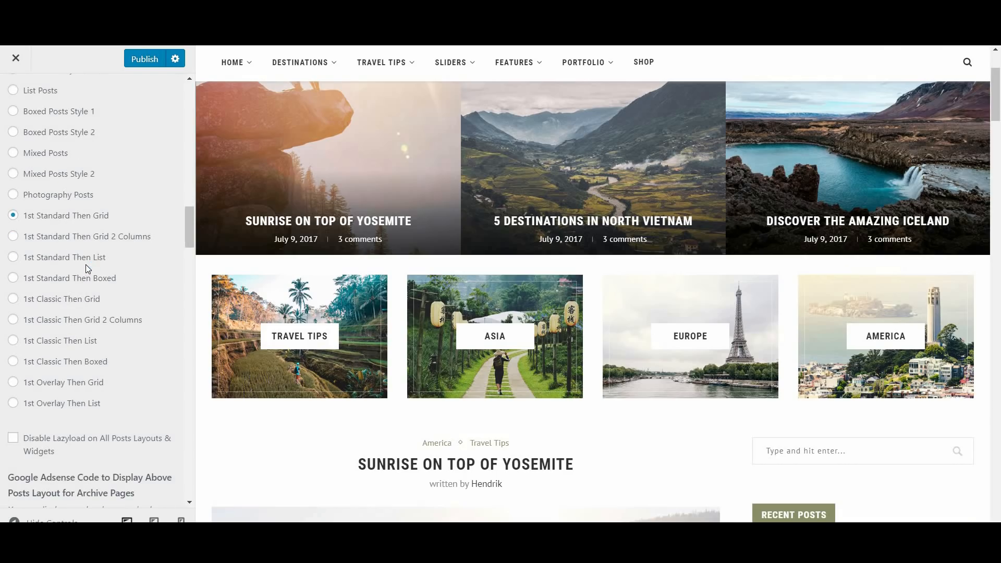
Review the archive AdSense, post sorting, page navigation, sidebar visibility and font settings in General Options.
{"action": "scroll", "coordinate": [102, 318], "scroll_direction": "down", "scroll_amount": 5}
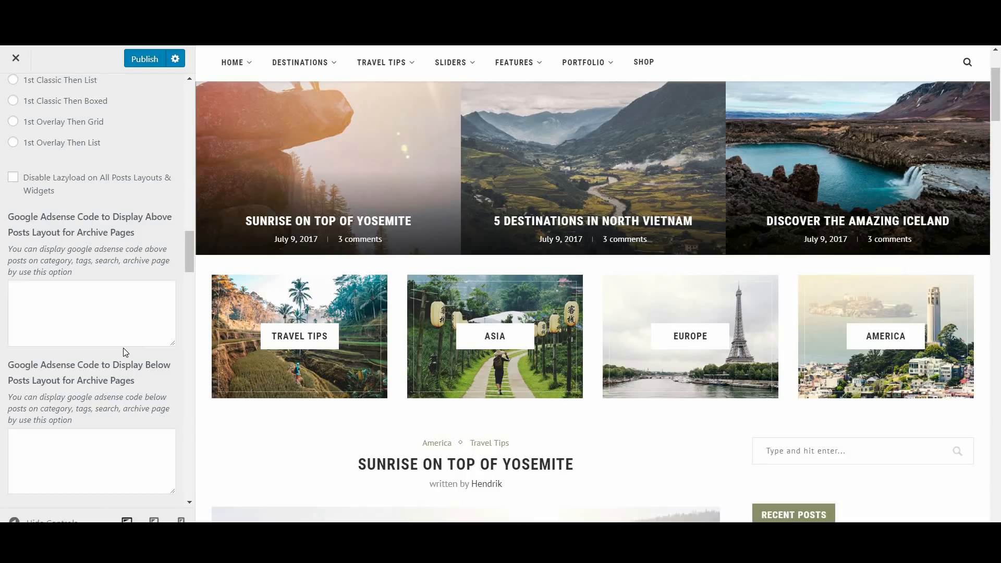
{"action": "scroll", "coordinate": [123, 348], "scroll_direction": "down", "scroll_amount": 8}
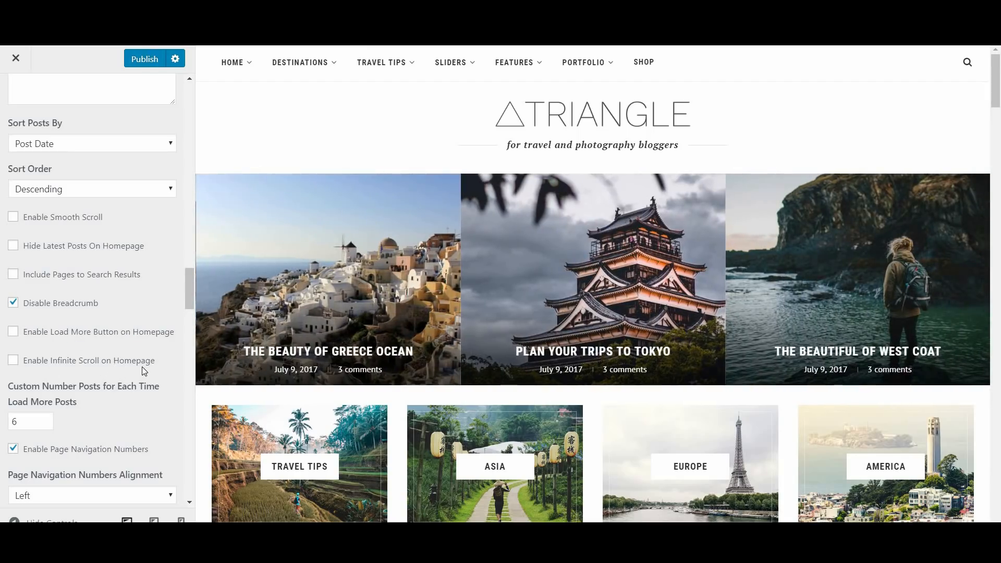
{"action": "scroll", "coordinate": [142, 367], "scroll_direction": "down", "scroll_amount": 1}
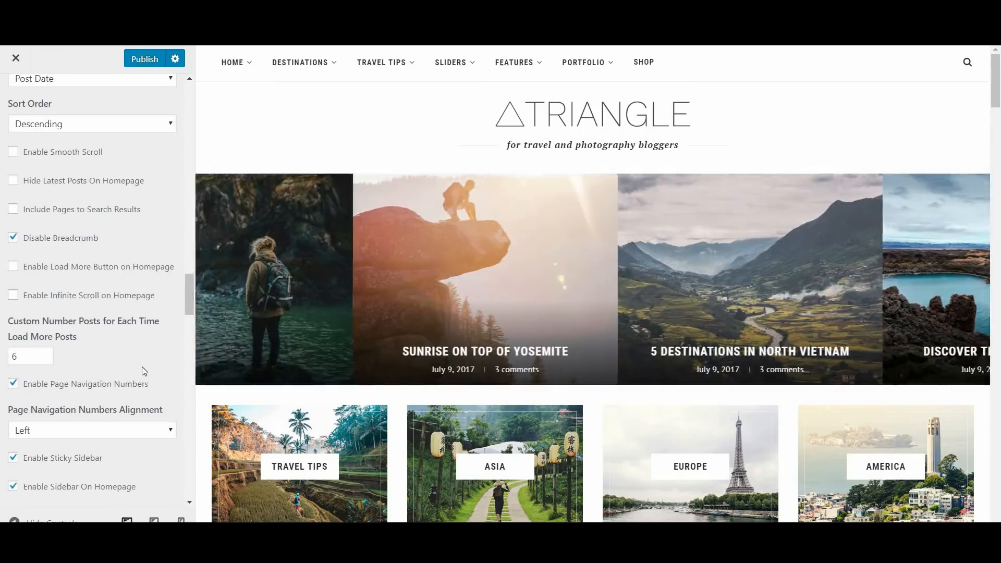
{"action": "scroll", "coordinate": [141, 367], "scroll_direction": "down", "scroll_amount": 1}
{"action": "scroll", "coordinate": [142, 370], "scroll_direction": "down", "scroll_amount": 1}
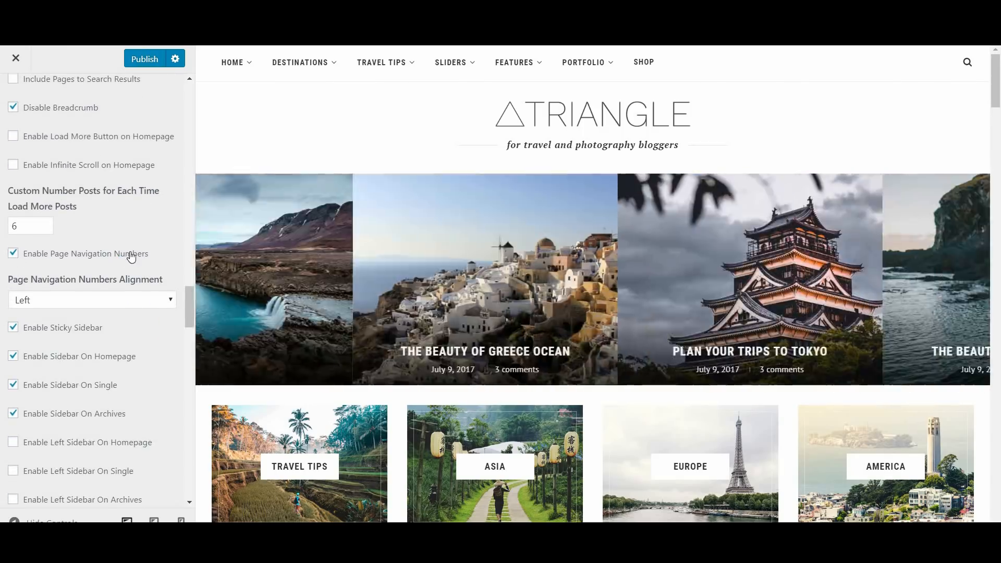
{"action": "scroll", "coordinate": [155, 365], "scroll_direction": "down", "scroll_amount": 2}
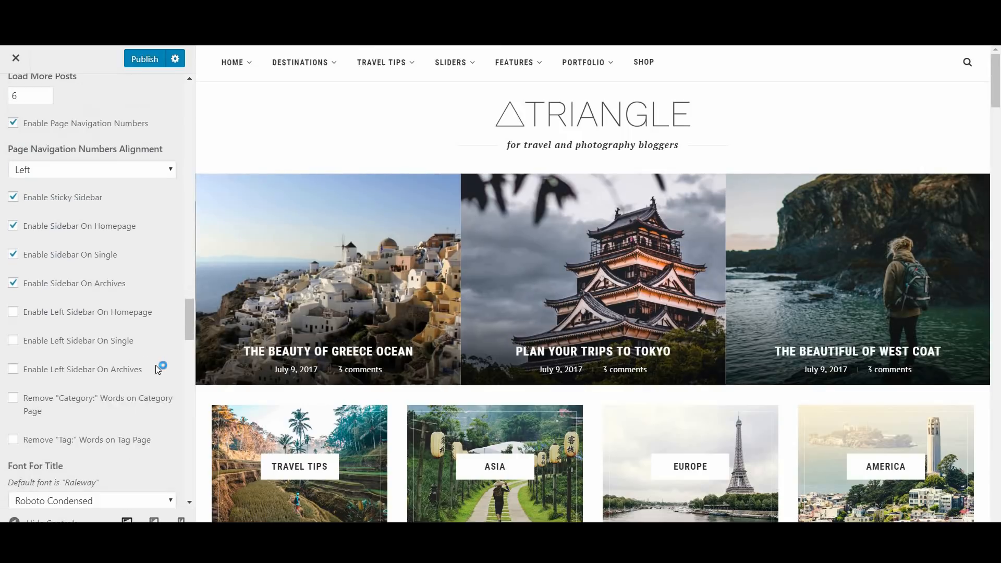
{"action": "scroll", "coordinate": [155, 370], "scroll_direction": "down", "scroll_amount": 5}
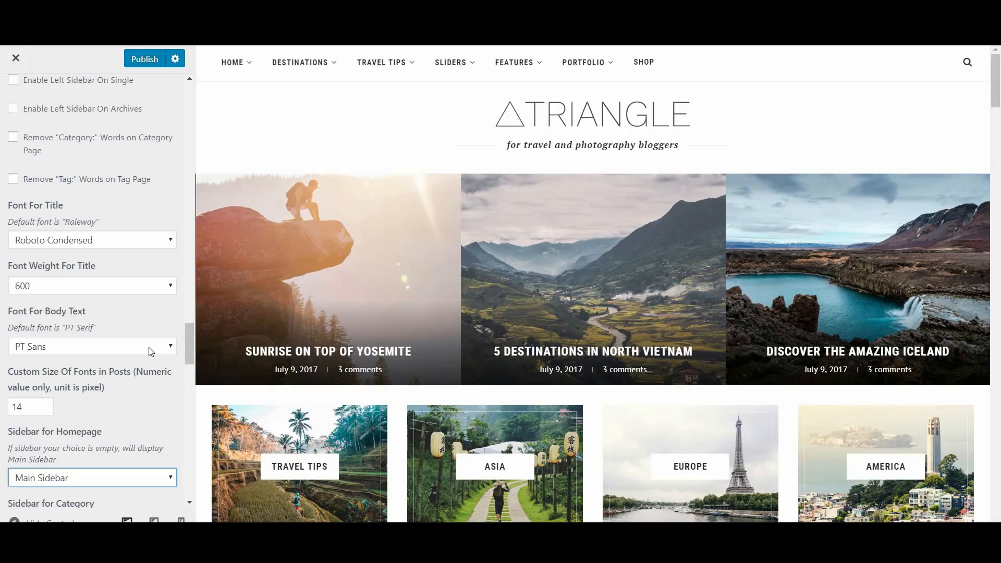
Review the available sidebars for the homepage, category and single pages, keeping Main Sidebar for each.
{"action": "scroll", "coordinate": [149, 348], "scroll_direction": "down", "scroll_amount": 2}
{"action": "left_click", "coordinate": [147, 346]}
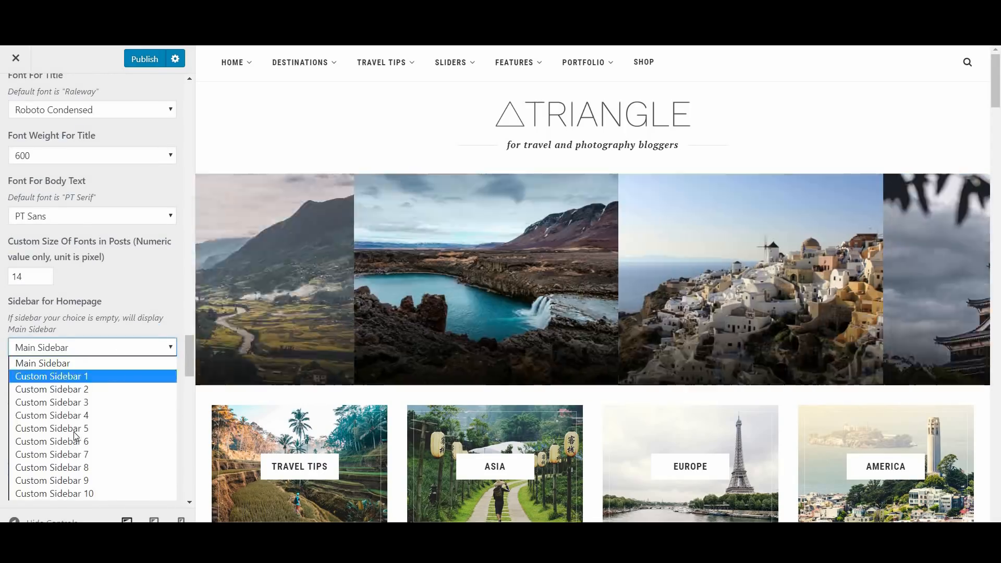
{"action": "left_click", "coordinate": [140, 311]}
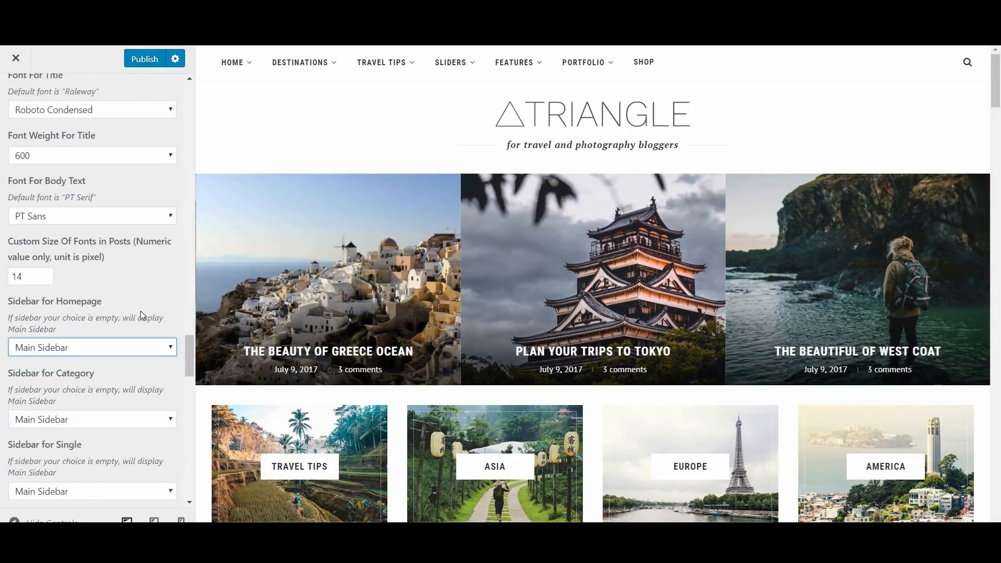
{"action": "scroll", "coordinate": [139, 313], "scroll_direction": "down", "scroll_amount": 1}
{"action": "scroll", "coordinate": [139, 312], "scroll_direction": "down", "scroll_amount": 1}
{"action": "left_click", "coordinate": [132, 292]}
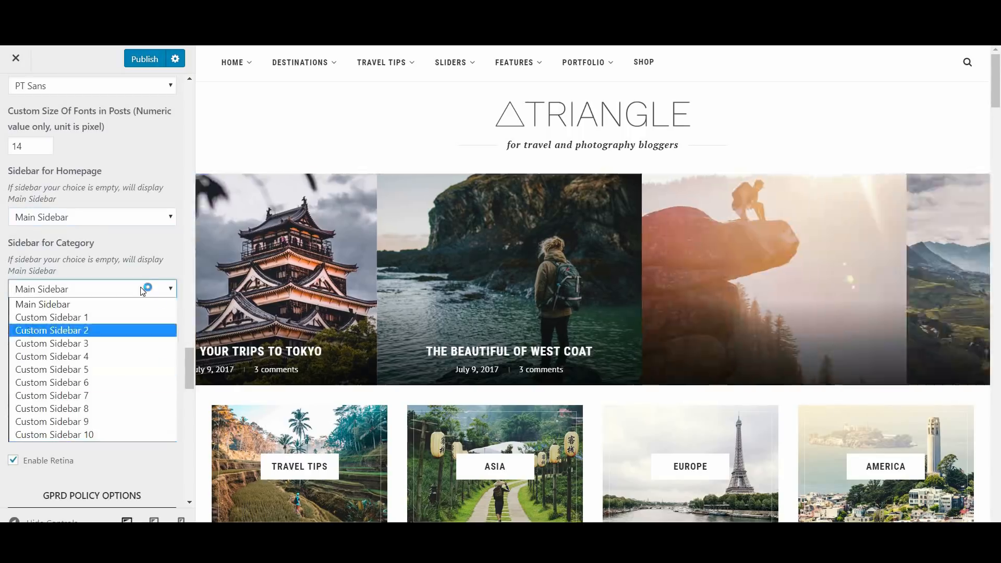
{"action": "left_click", "coordinate": [140, 288]}
{"action": "left_click", "coordinate": [117, 361]}
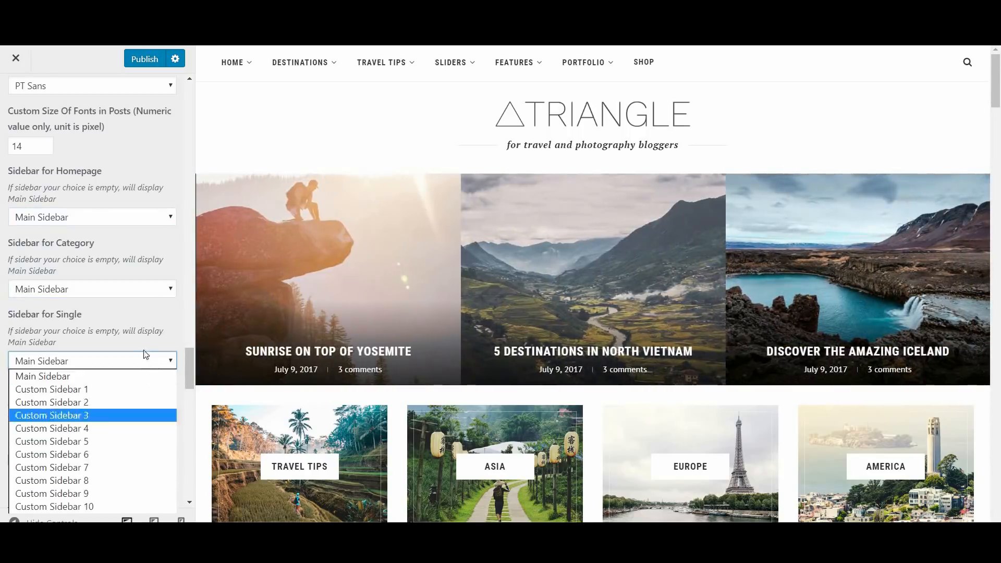
{"action": "left_click", "coordinate": [133, 360]}
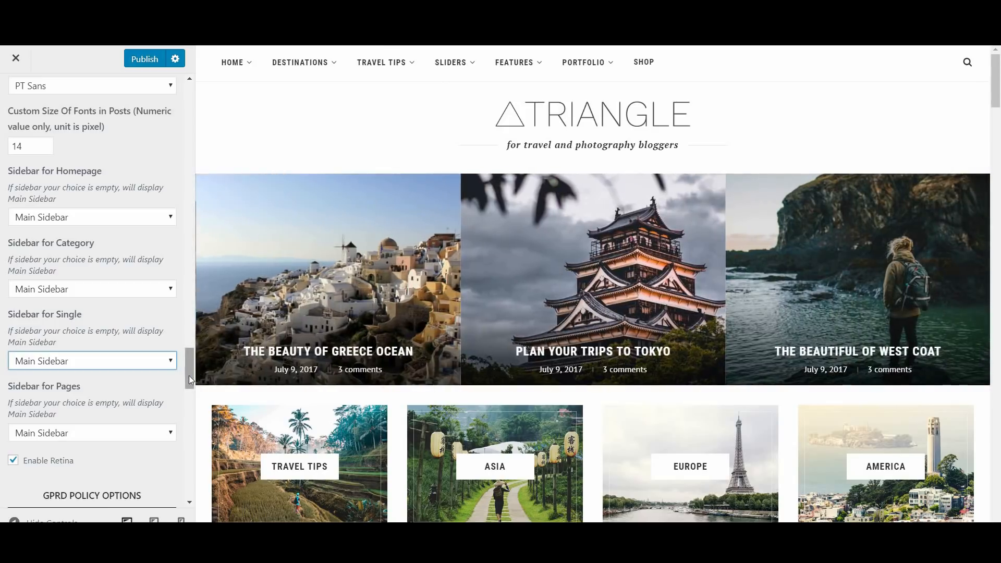
Leave General Options and look through the remaining customizer sections, especially the color sections, alongside the homepage preview.
{"action": "left_click_drag", "start_coordinate": [189, 379], "coordinate": [188, 93]}
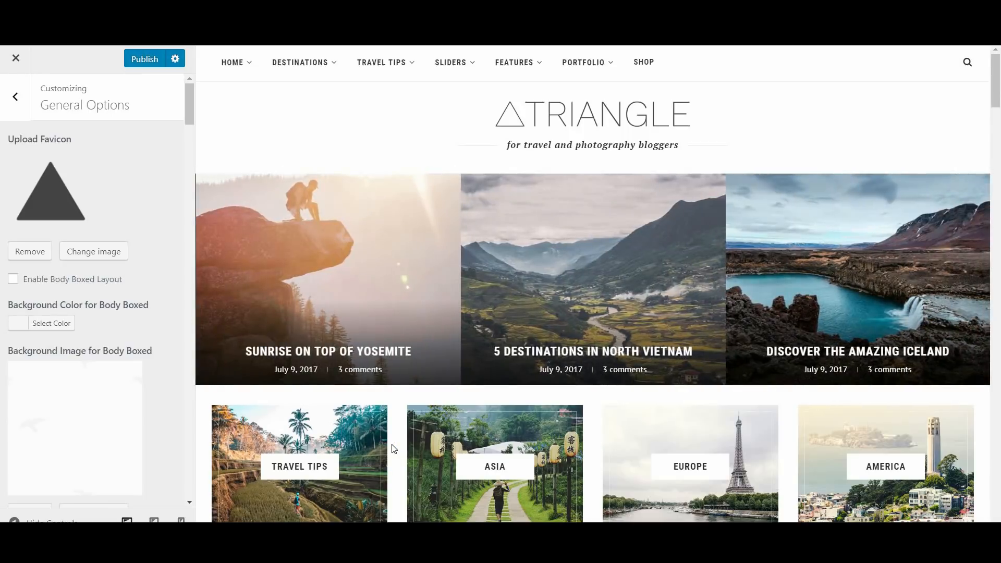
{"action": "left_click", "coordinate": [17, 108]}
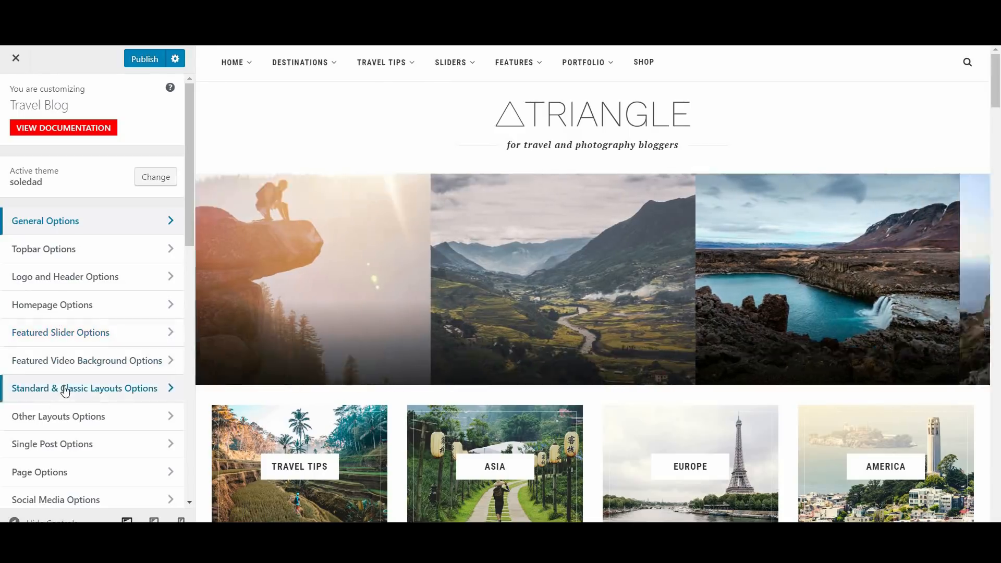
{"action": "scroll", "coordinate": [63, 386], "scroll_direction": "down", "scroll_amount": 10}
{"action": "scroll", "coordinate": [65, 390], "scroll_direction": "down", "scroll_amount": 3}
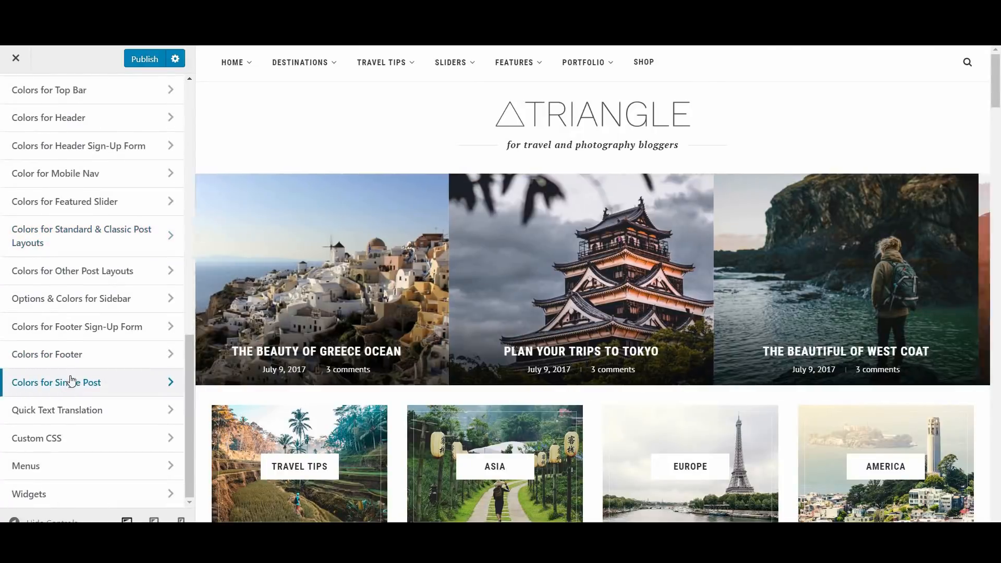
{"action": "scroll", "coordinate": [99, 347], "scroll_direction": "up", "scroll_amount": 4}
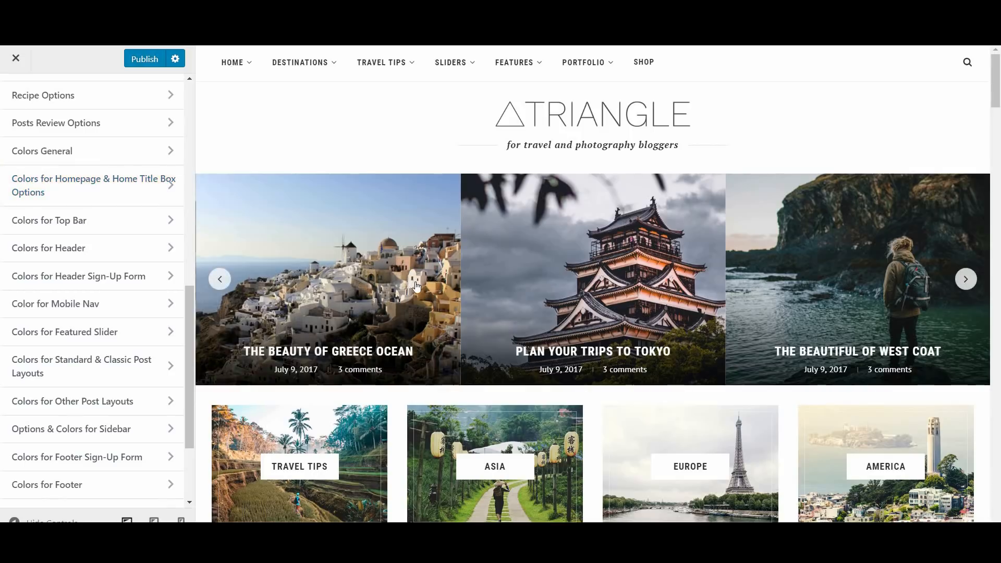
{"action": "scroll", "coordinate": [438, 300], "scroll_direction": "down", "scroll_amount": 8}
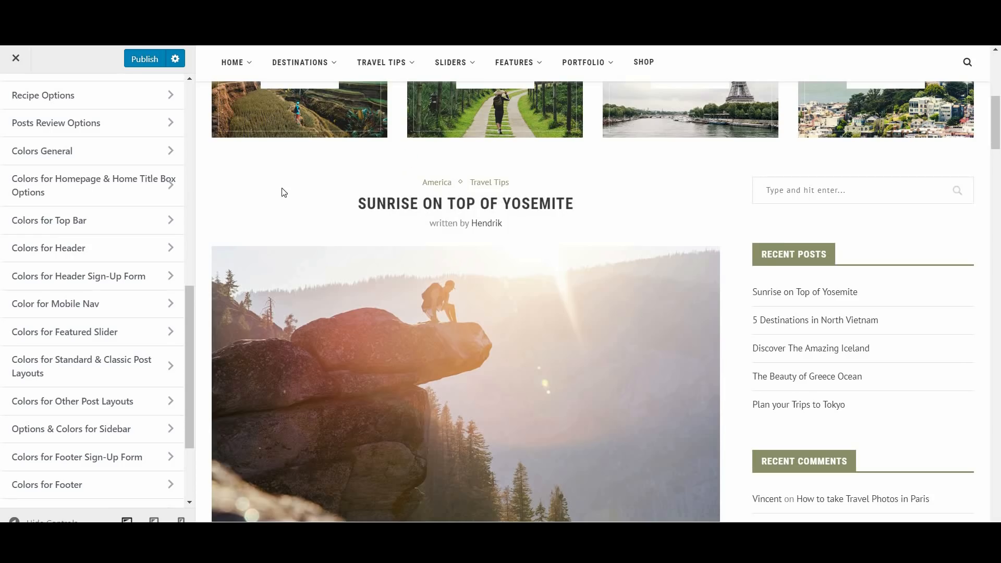
Set the general accent color to #1fbdca and publish the change.
{"action": "left_click", "coordinate": [124, 152]}
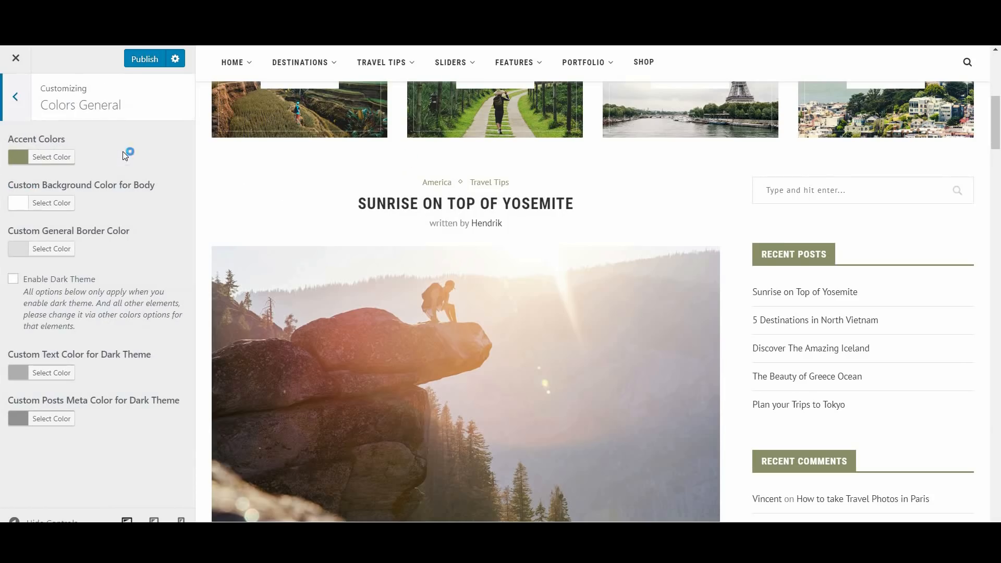
{"action": "left_click", "coordinate": [55, 161]}
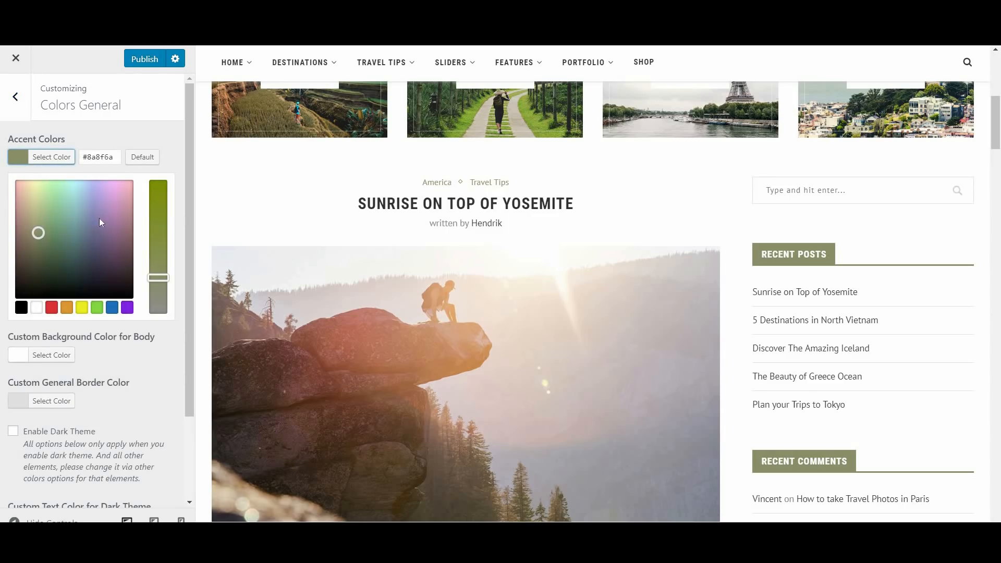
{"action": "double_click", "coordinate": [89, 160]}
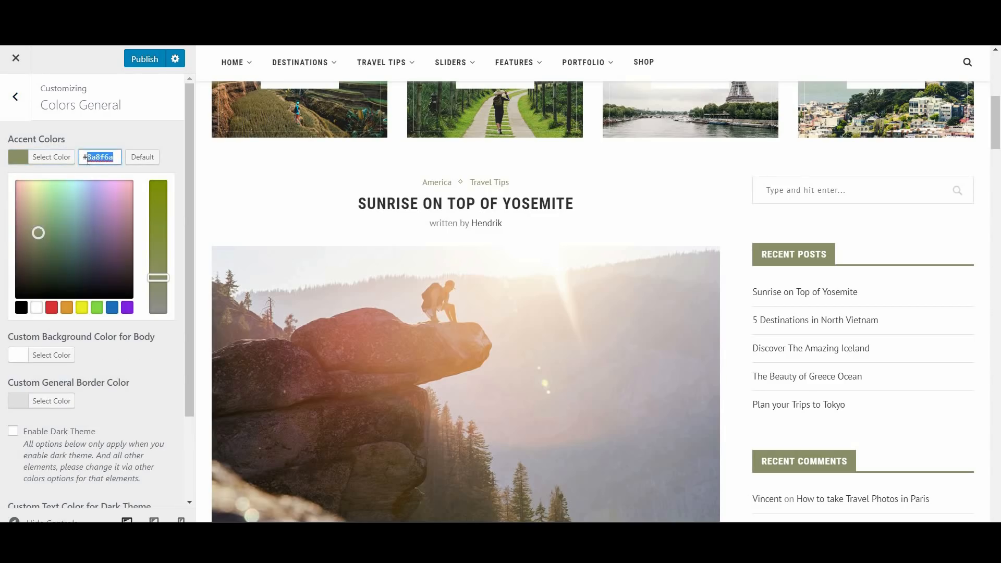
{"action": "type", "text": "1FDBCa"}
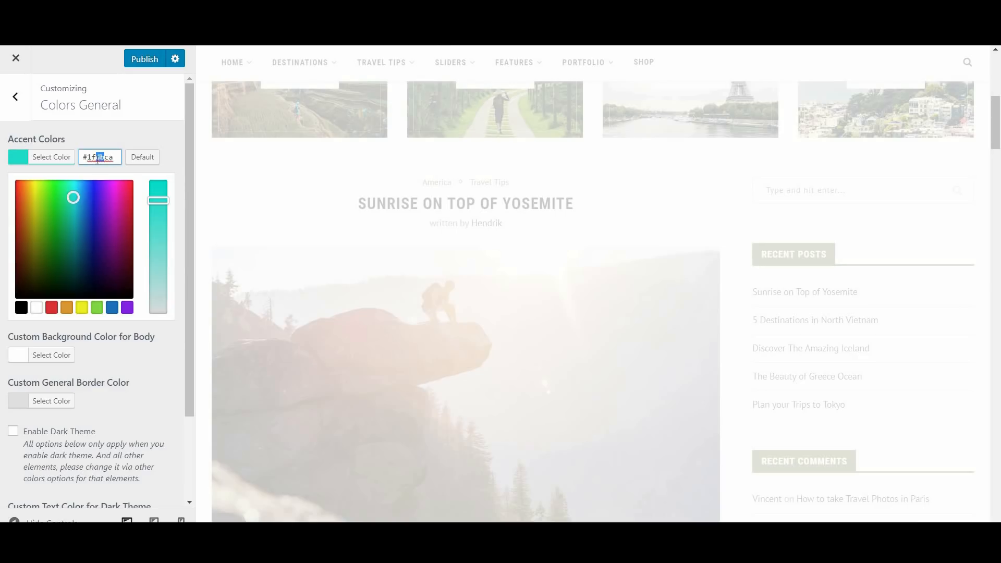
{"action": "left_click", "coordinate": [139, 142]}
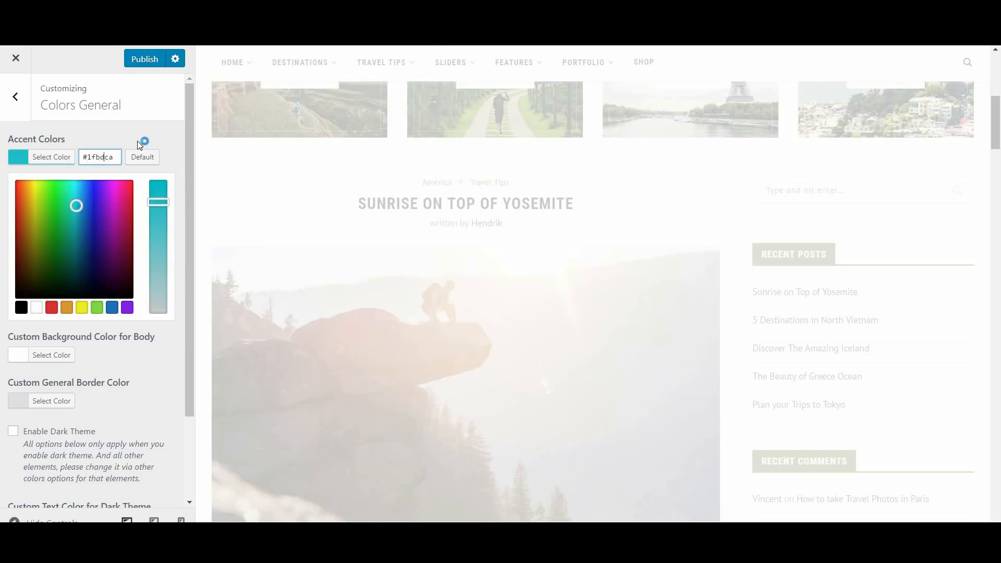
{"action": "left_click", "coordinate": [139, 135]}
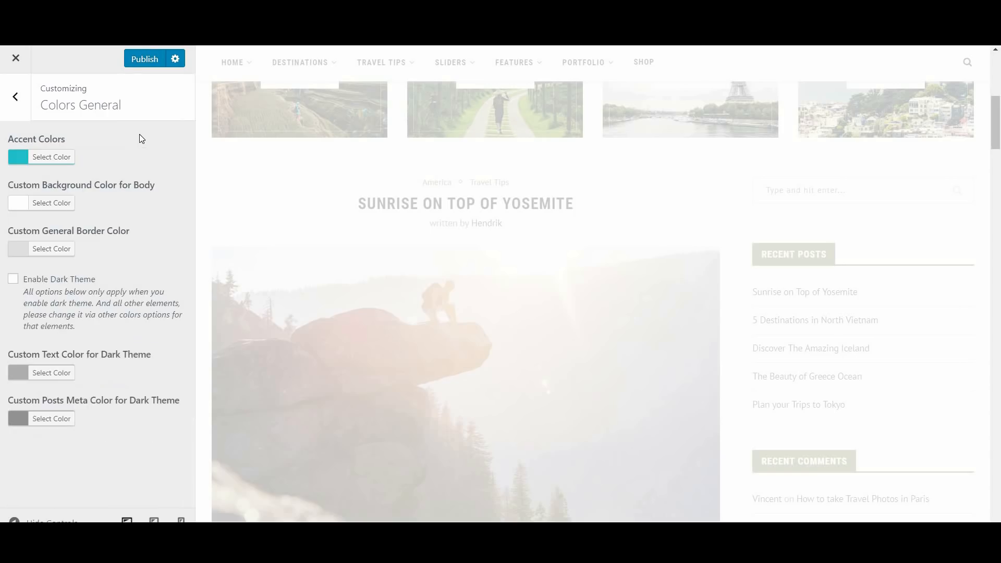
{"action": "left_click", "coordinate": [149, 61]}
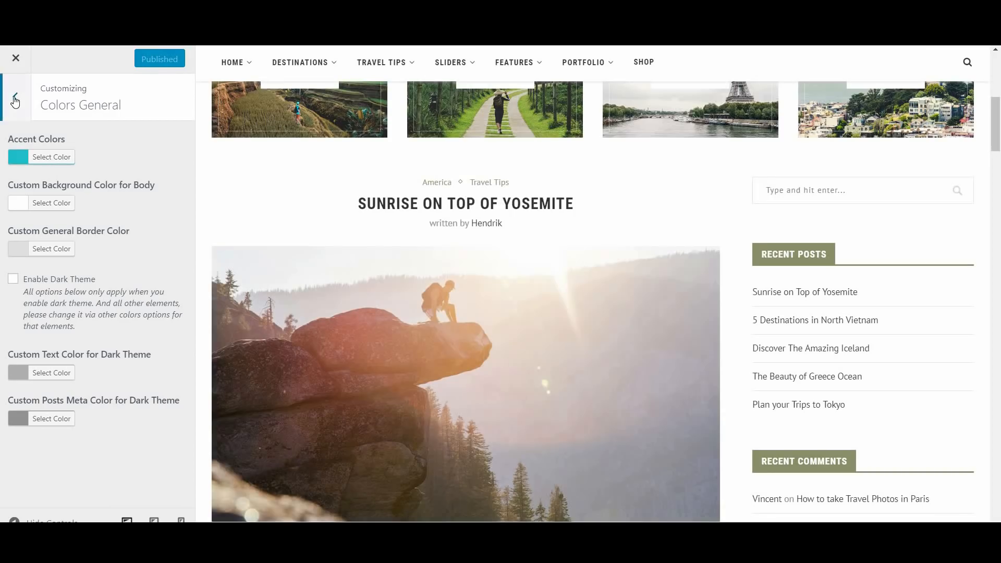
Set the accent hover color of the homepage featured boxes to #1fbdca.
{"action": "left_click", "coordinate": [15, 98]}
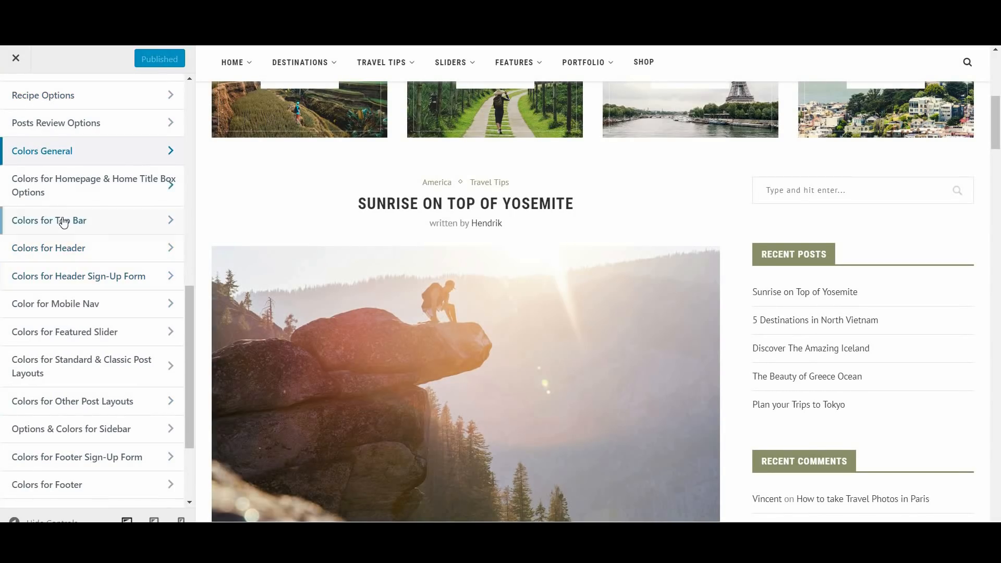
{"action": "left_click", "coordinate": [90, 197]}
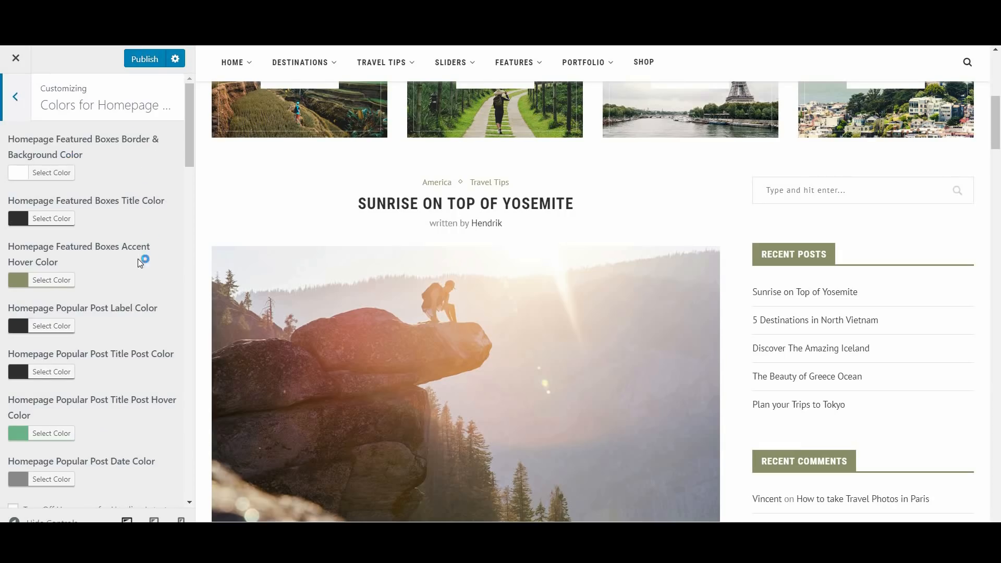
{"action": "left_click", "coordinate": [55, 283]}
{"action": "left_click_drag", "start_coordinate": [117, 280], "coordinate": [87, 280]}
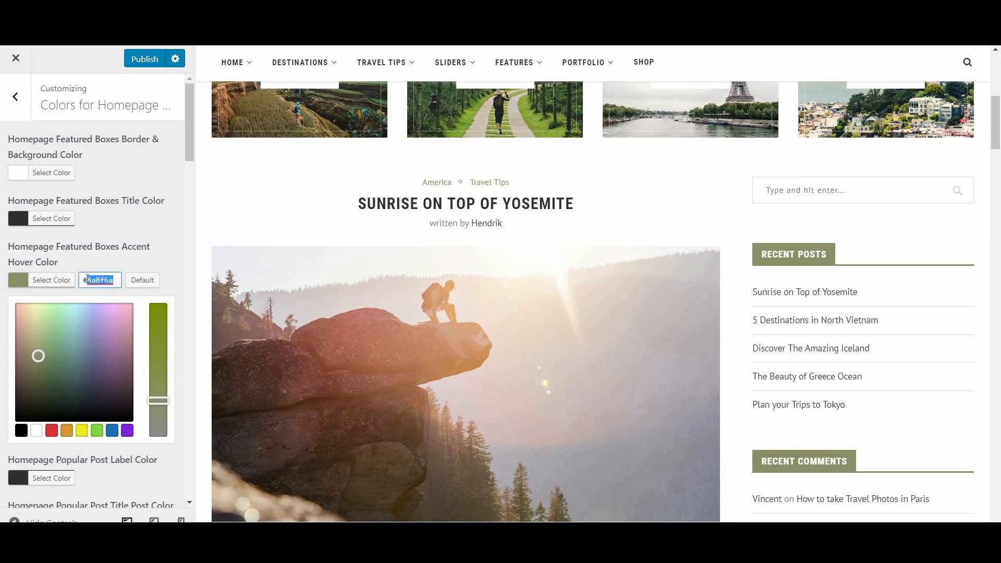
{"action": "key", "text": "BackSpace"}
{"action": "type", "text": "1fbdca"}
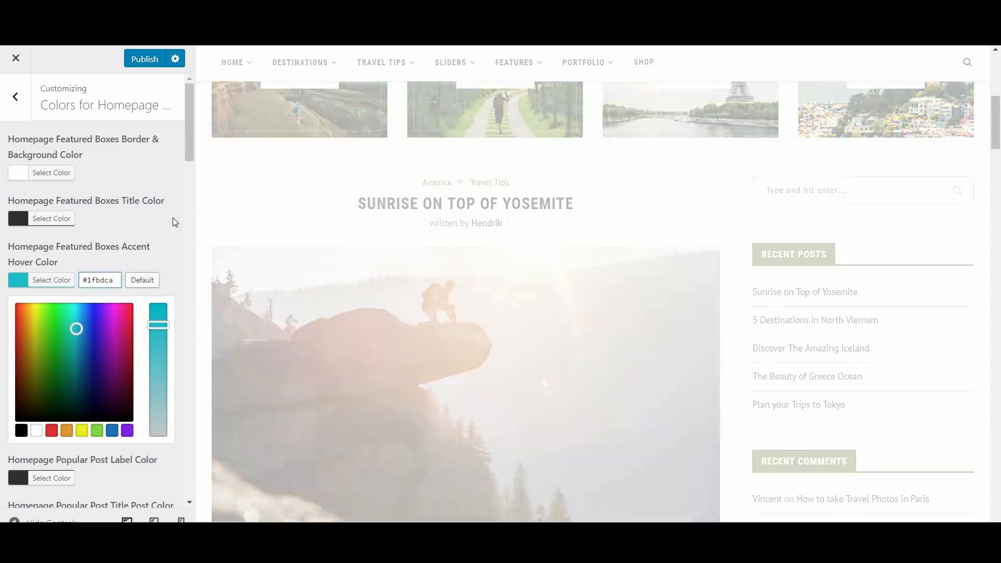
Edit the border color of the homepage title box and publish the homepage color changes.
{"action": "scroll", "coordinate": [165, 252], "scroll_direction": "down", "scroll_amount": 6}
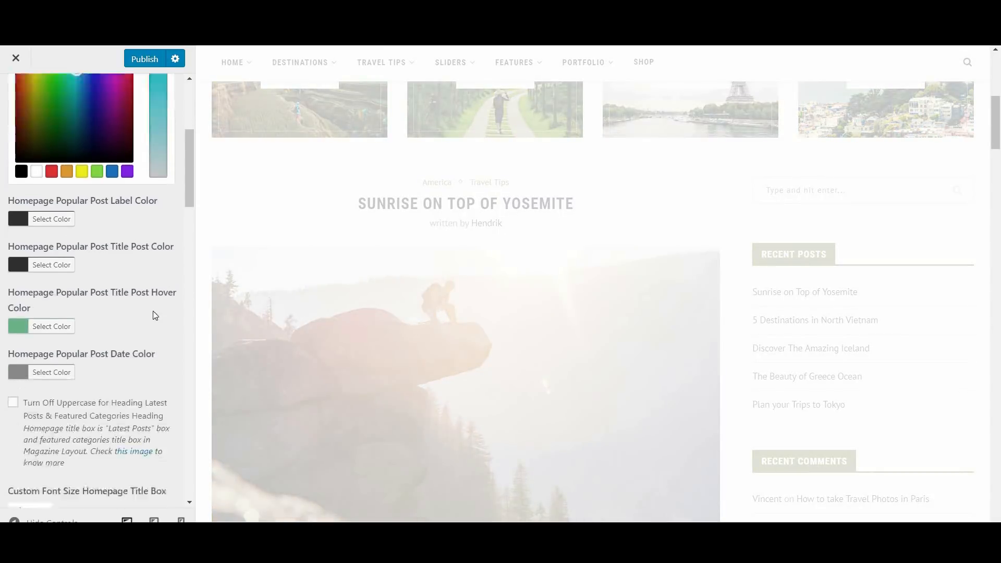
{"action": "scroll", "coordinate": [112, 442], "scroll_direction": "down", "scroll_amount": 6}
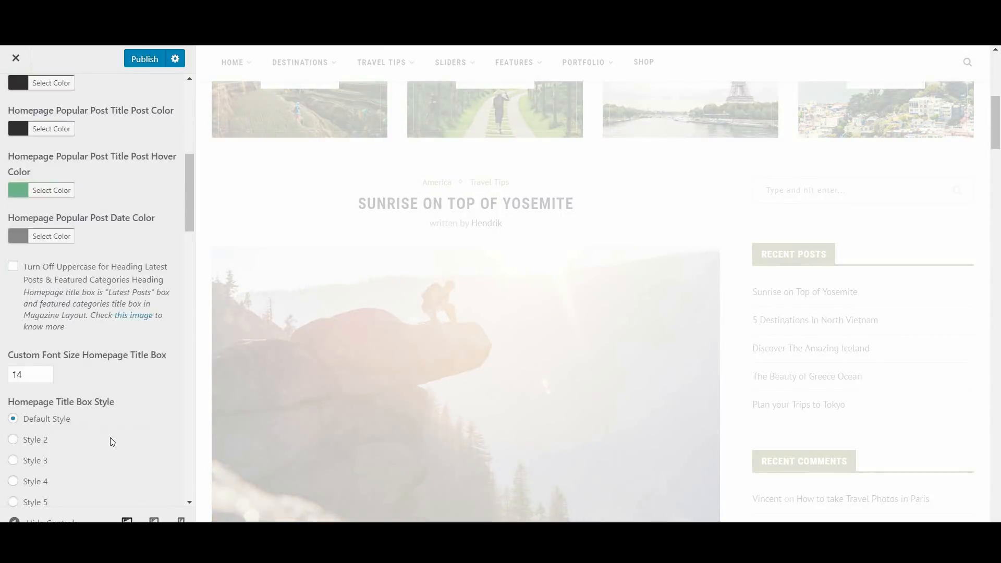
{"action": "scroll", "coordinate": [110, 437], "scroll_direction": "down", "scroll_amount": 12}
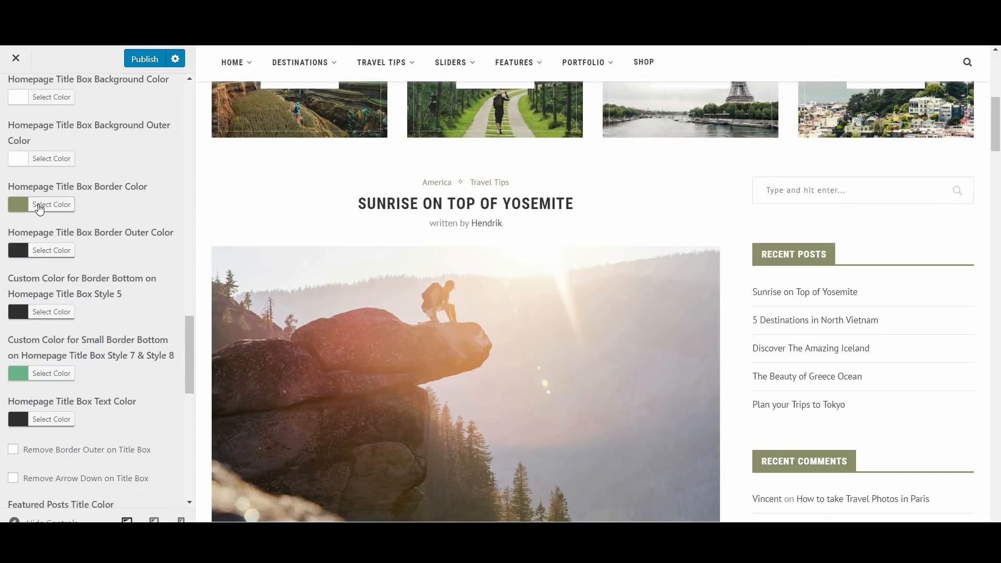
{"action": "left_click", "coordinate": [39, 207]}
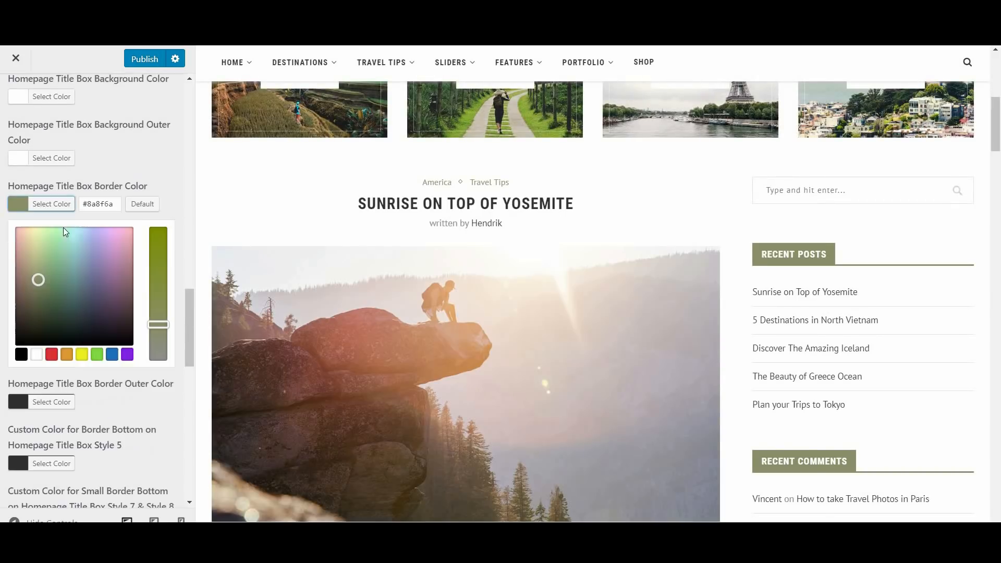
{"action": "double_click", "coordinate": [109, 205]}
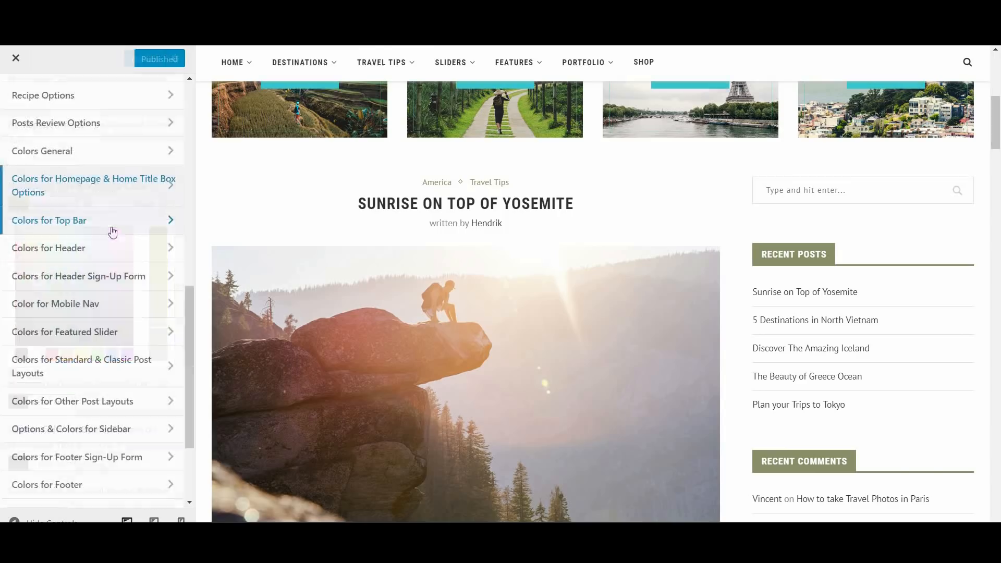
In the color settings for the top bar, set the social icons hover color to #1fbdca.
{"action": "left_click", "coordinate": [110, 222]}
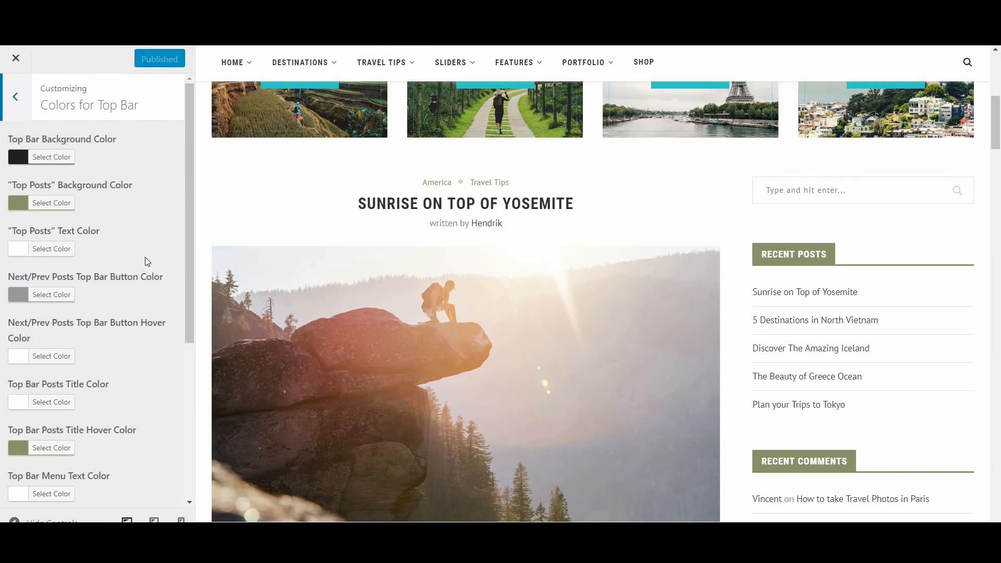
{"action": "scroll", "coordinate": [145, 292], "scroll_direction": "down", "scroll_amount": 3}
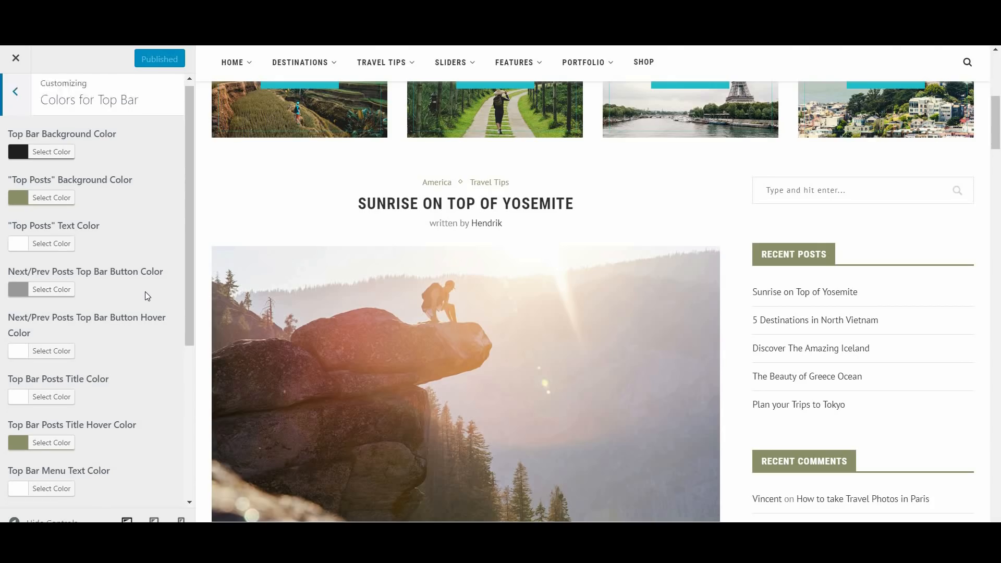
{"action": "scroll", "coordinate": [145, 292], "scroll_direction": "up", "scroll_amount": 3}
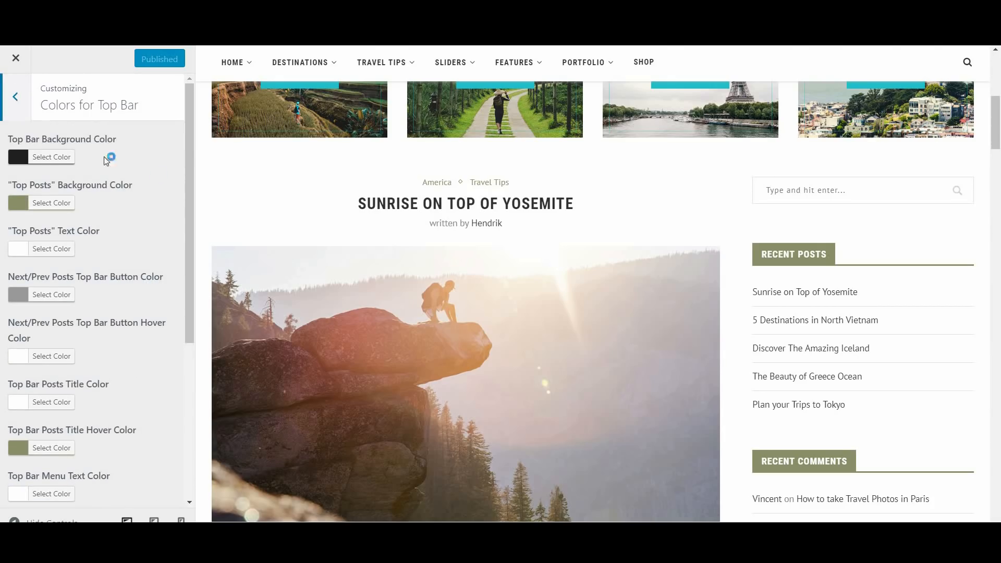
{"action": "scroll", "coordinate": [116, 402], "scroll_direction": "down", "scroll_amount": 5}
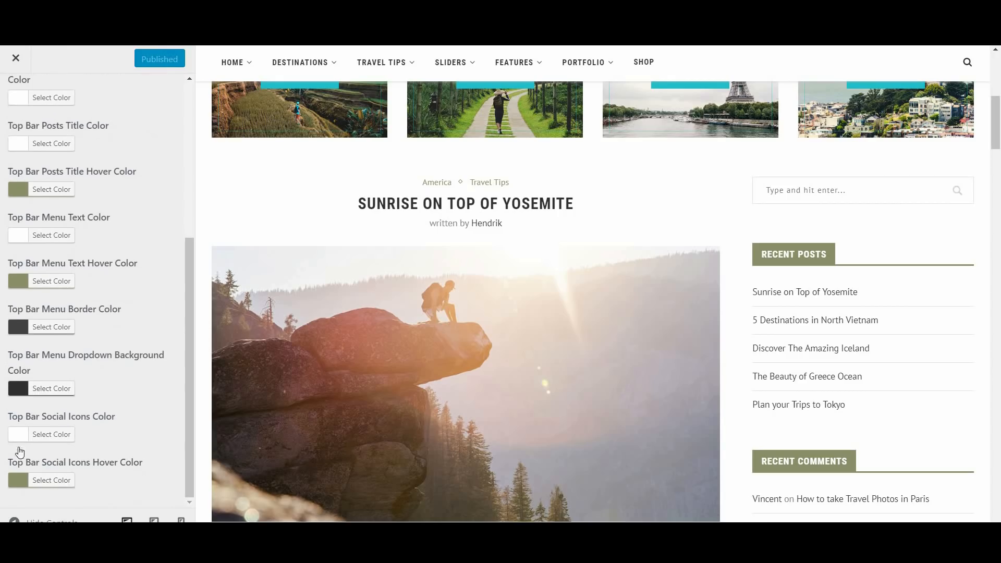
{"action": "left_click", "coordinate": [69, 486]}
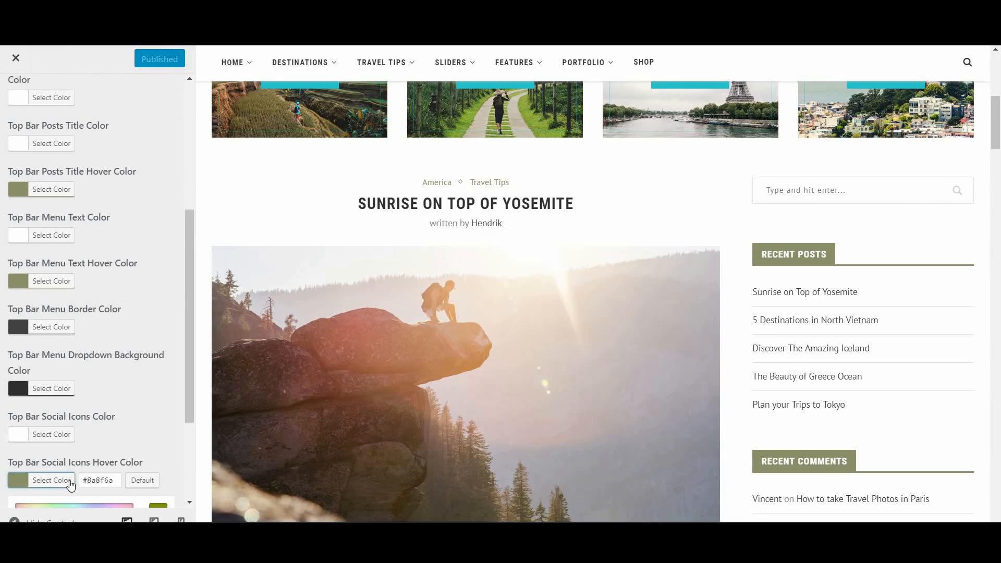
{"action": "scroll", "coordinate": [120, 431], "scroll_direction": "down", "scroll_amount": 1}
{"action": "left_click_drag", "start_coordinate": [115, 416], "coordinate": [91, 415]}
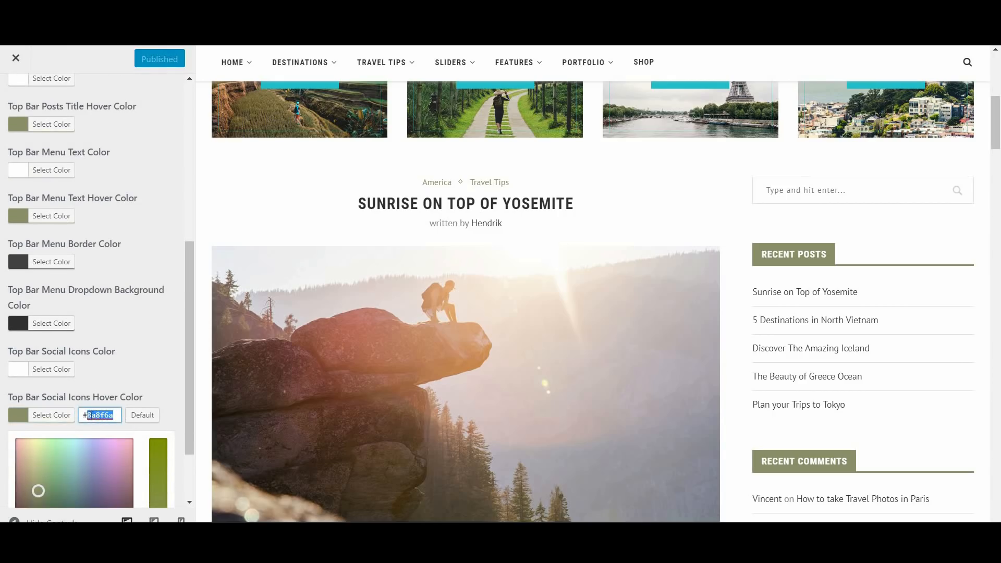
{"action": "type", "text": "1"}
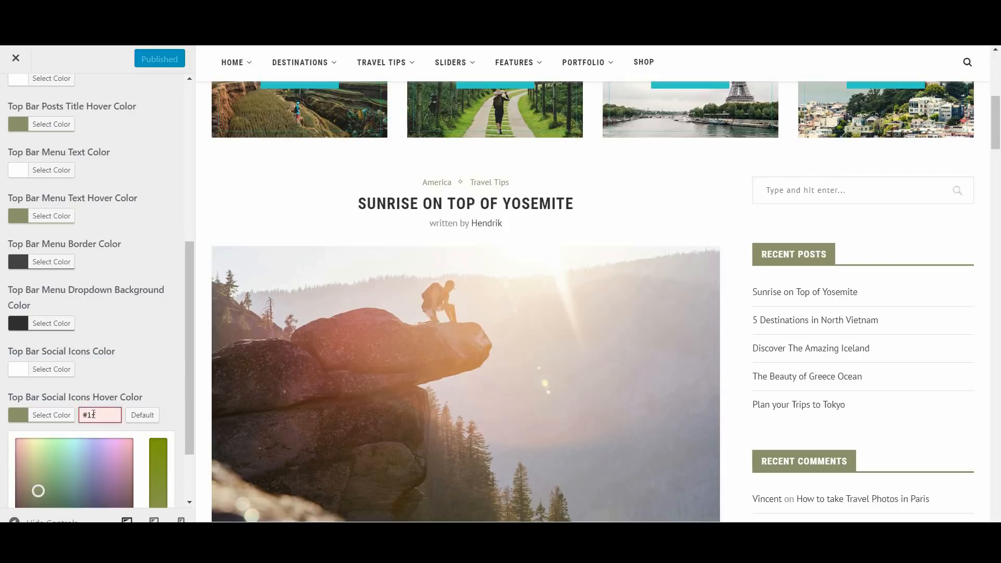
{"action": "type", "text": "bbdca"}
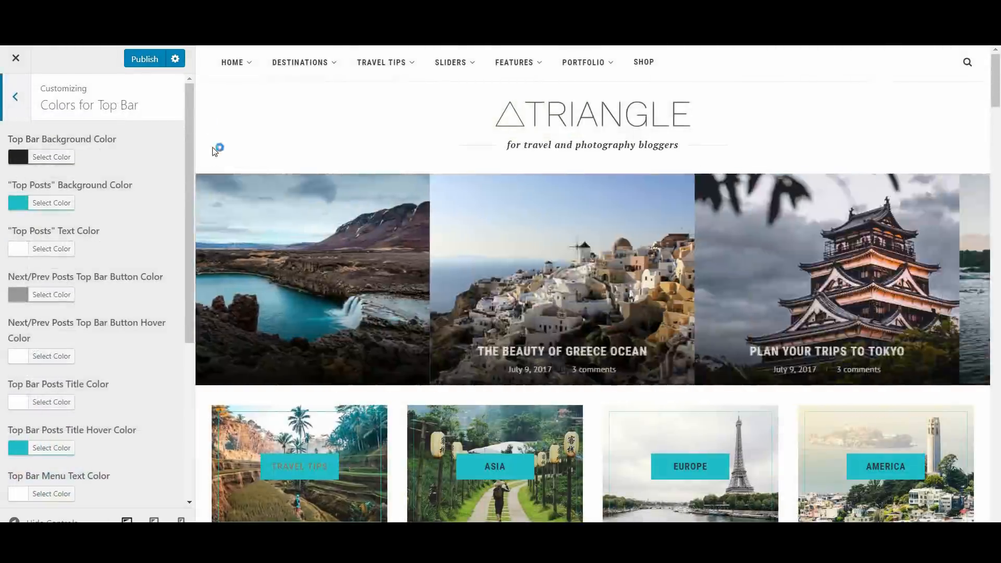
Check the recolored top bar settings down to the social icons hover color and return to the section list.
{"action": "scroll", "coordinate": [191, 105], "scroll_direction": "down", "scroll_amount": 5}
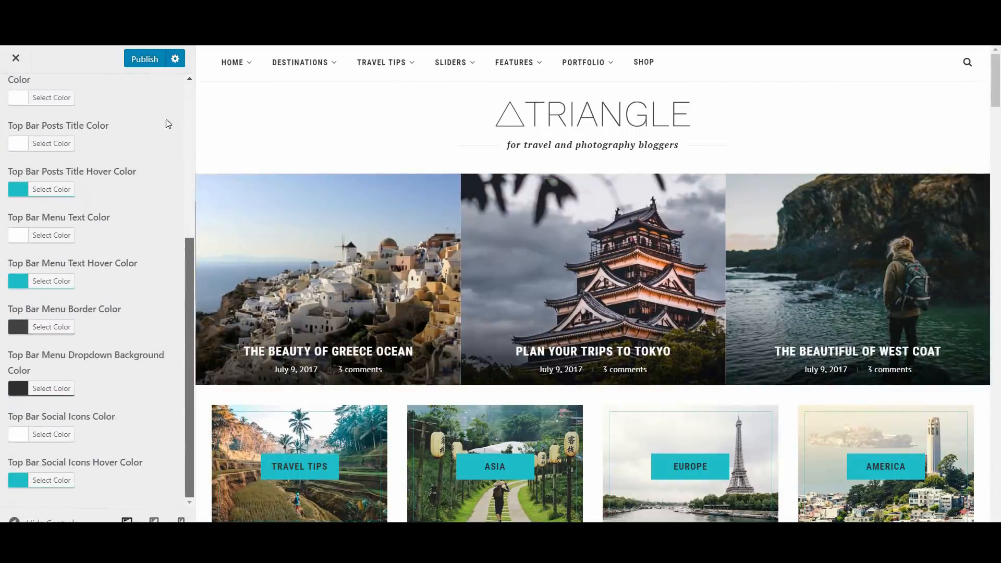
{"action": "left_click_drag", "start_coordinate": [188, 281], "coordinate": [188, 125]}
{"action": "left_click", "coordinate": [15, 97]}
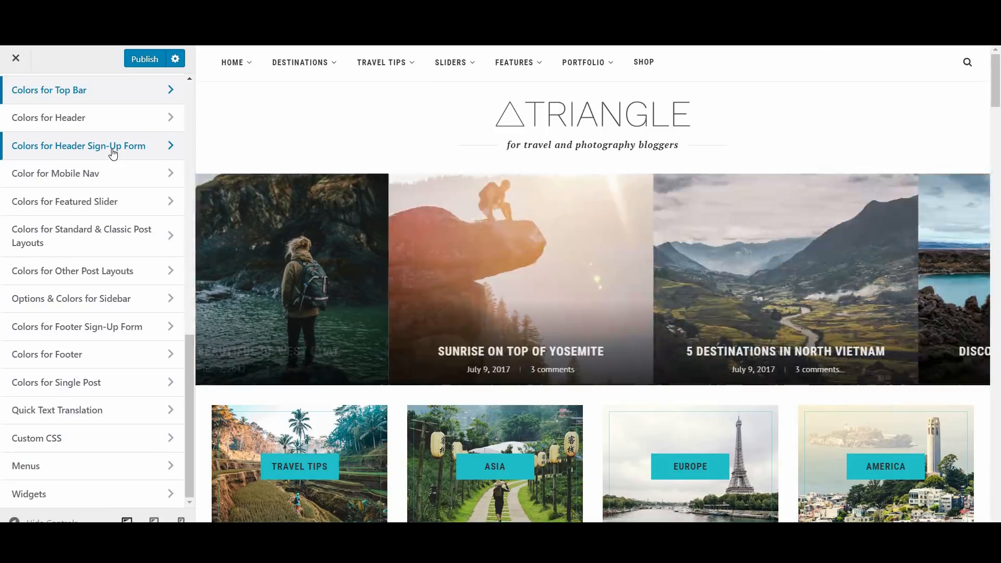
Review the new accent color throughout the homepage preview, including featured boxes, post listings and sidebar widget headings.
{"action": "scroll", "coordinate": [357, 399], "scroll_direction": "down", "scroll_amount": 1}
{"action": "scroll", "coordinate": [355, 399], "scroll_direction": "down", "scroll_amount": 6}
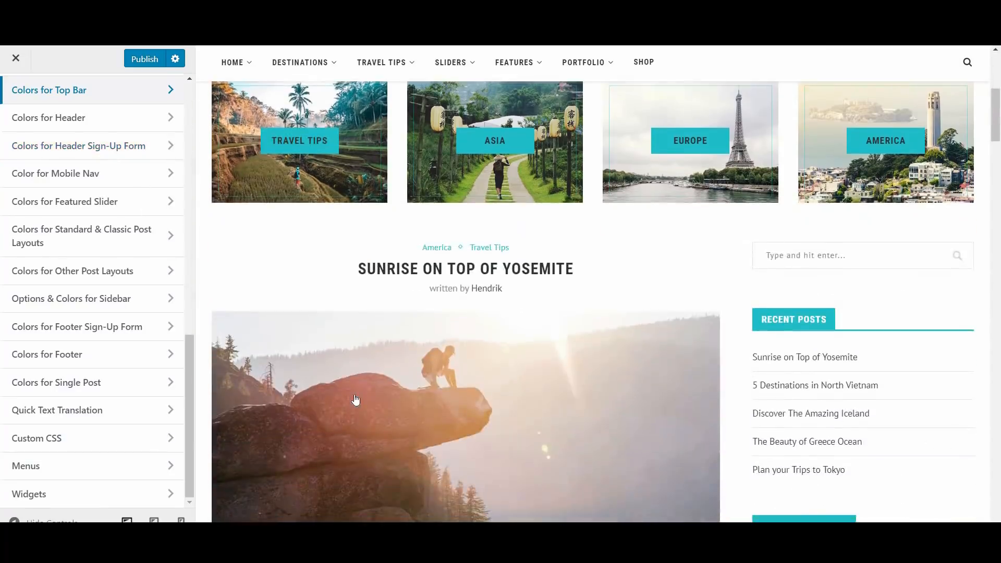
{"action": "scroll", "coordinate": [356, 400], "scroll_direction": "down", "scroll_amount": 5}
{"action": "scroll", "coordinate": [552, 481], "scroll_direction": "down", "scroll_amount": 3}
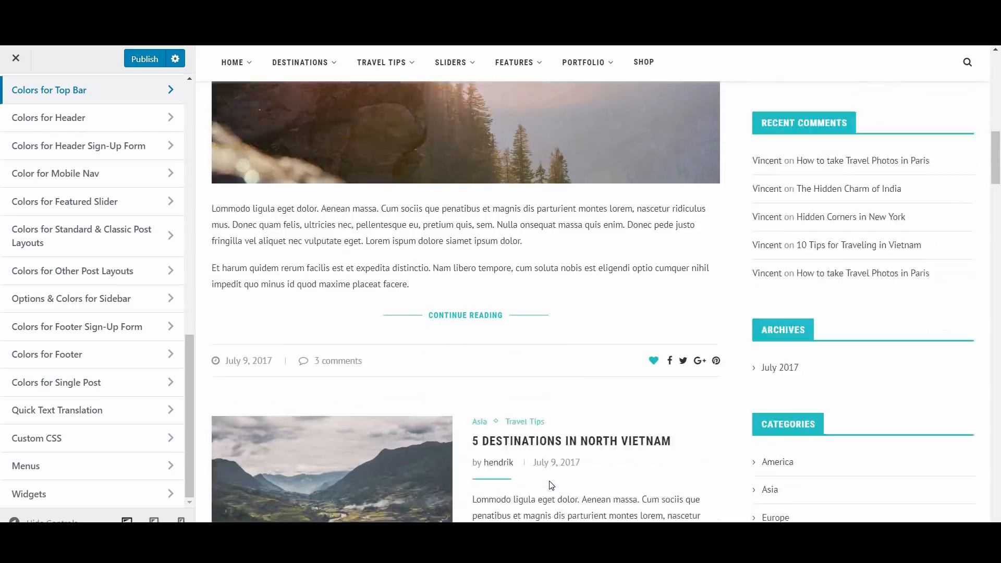
{"action": "scroll", "coordinate": [553, 485], "scroll_direction": "down", "scroll_amount": 4}
{"action": "scroll", "coordinate": [540, 252], "scroll_direction": "down", "scroll_amount": 5}
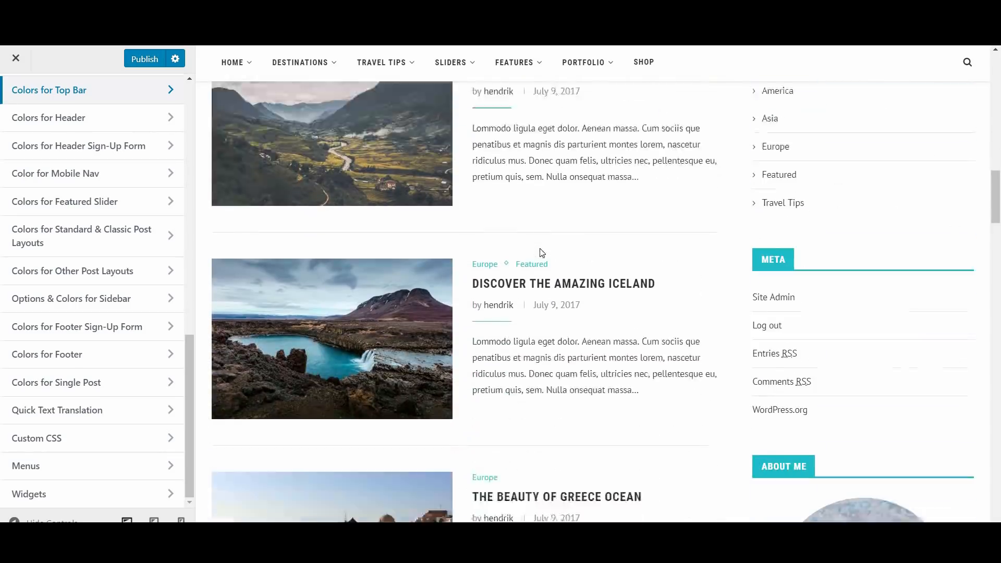
{"action": "scroll", "coordinate": [564, 393], "scroll_direction": "down", "scroll_amount": 11}
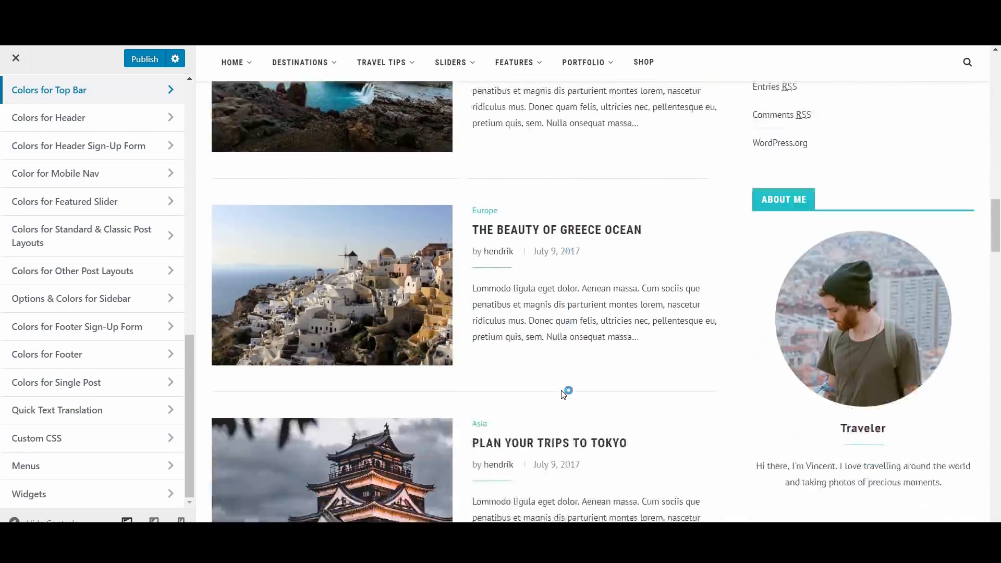
{"action": "scroll", "coordinate": [562, 390], "scroll_direction": "down", "scroll_amount": 1}
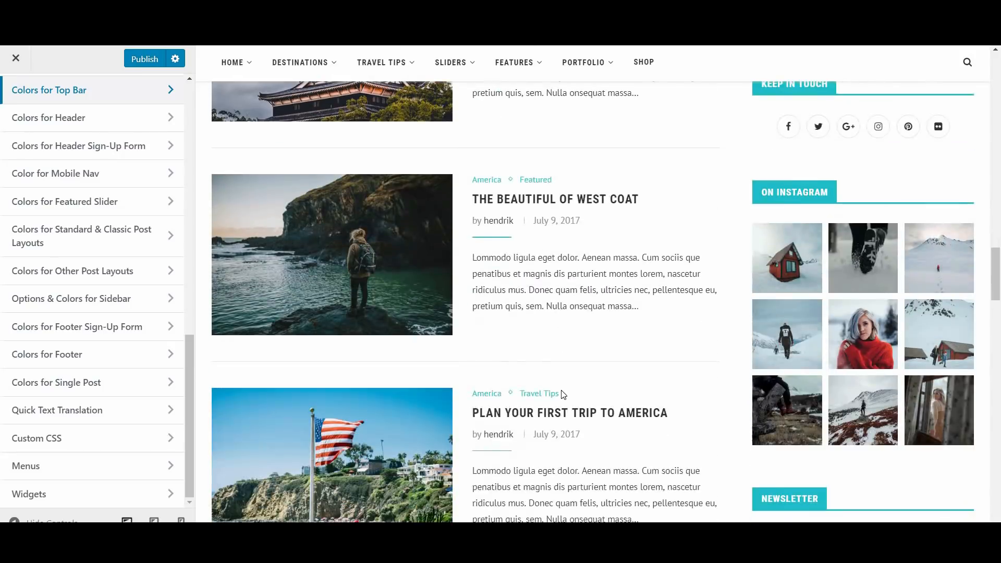
{"action": "scroll", "coordinate": [563, 391], "scroll_direction": "down", "scroll_amount": 1}
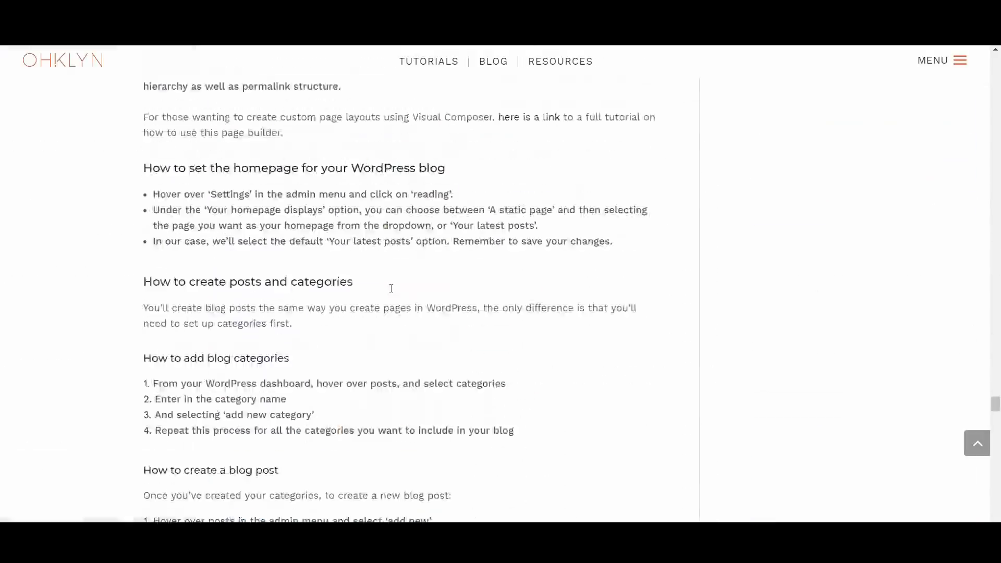
Read the OHKLYN tutorial article's sections on setting the homepage, creating posts and categories, updating menus and updating the sidebar.
{"action": "scroll", "coordinate": [392, 288], "scroll_direction": "down", "scroll_amount": 2}
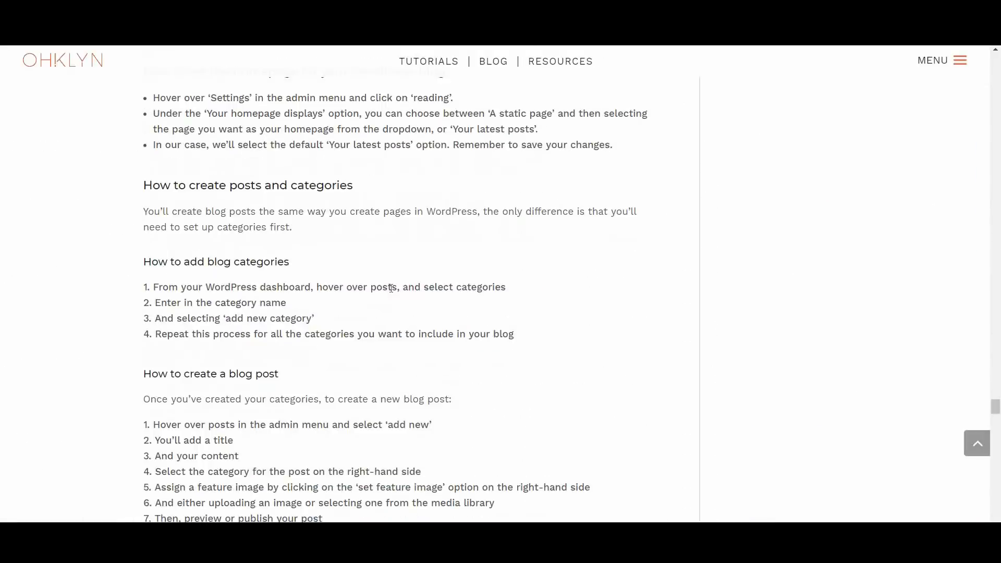
{"action": "scroll", "coordinate": [391, 288], "scroll_direction": "down", "scroll_amount": 9}
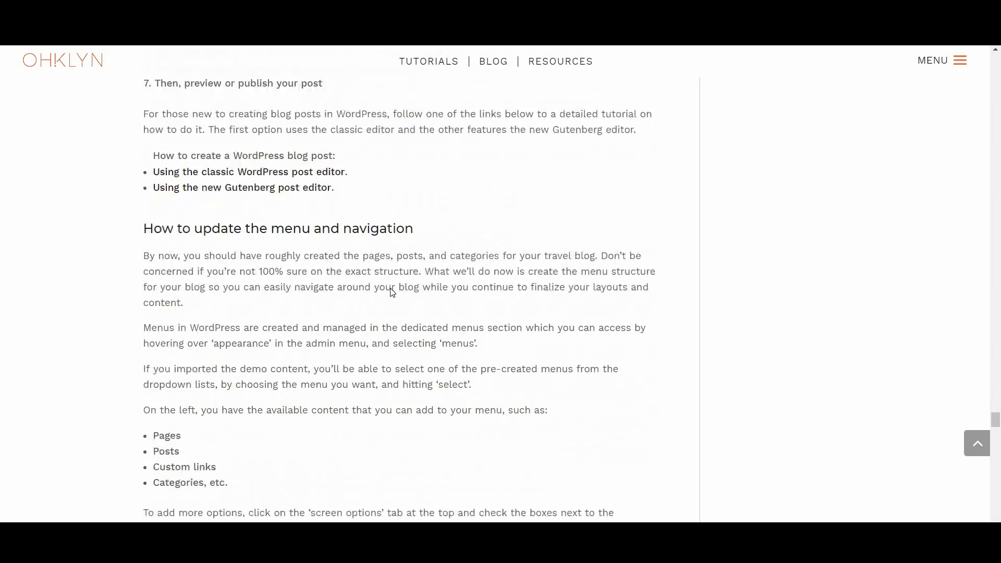
{"action": "scroll", "coordinate": [328, 464], "scroll_direction": "down", "scroll_amount": 6}
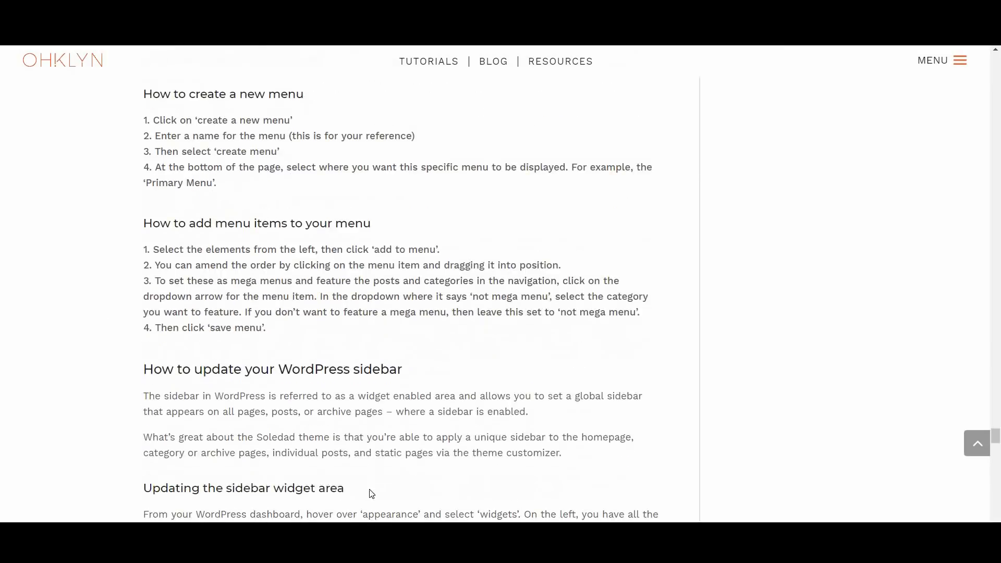
{"action": "scroll", "coordinate": [372, 494], "scroll_direction": "down", "scroll_amount": 3}
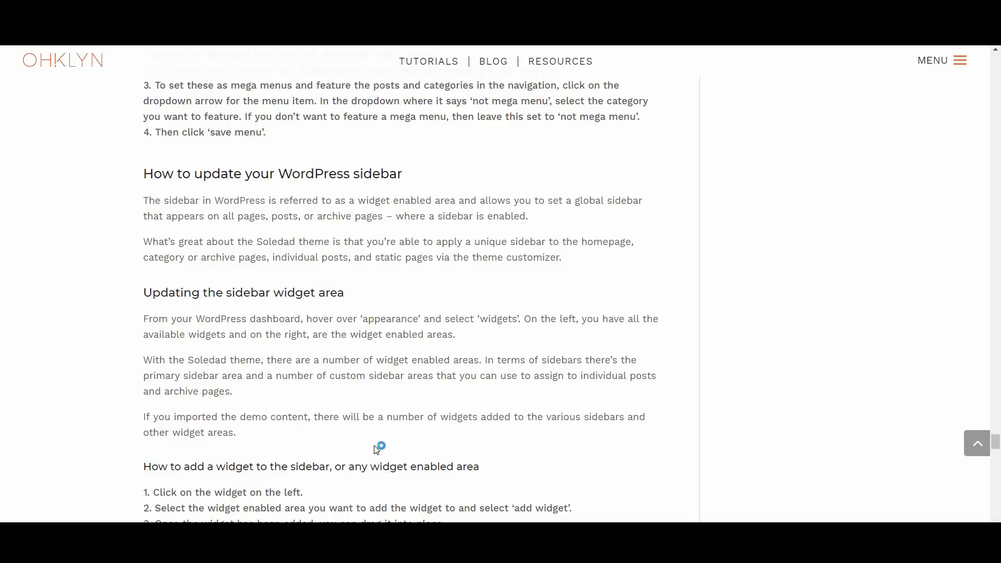
{"action": "scroll", "coordinate": [385, 442], "scroll_direction": "up", "scroll_amount": 20}
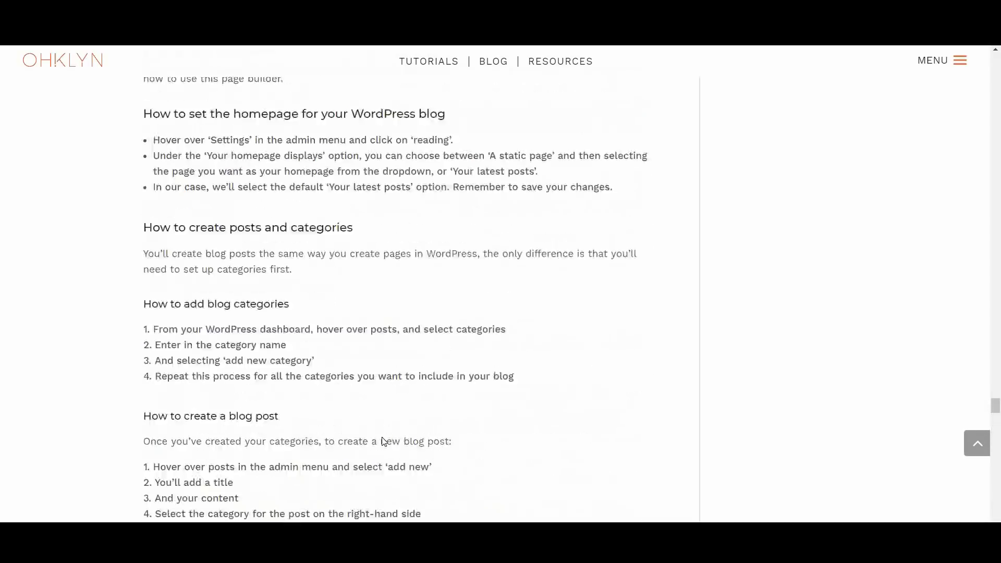
{"action": "scroll", "coordinate": [385, 442], "scroll_direction": "up", "scroll_amount": 20}
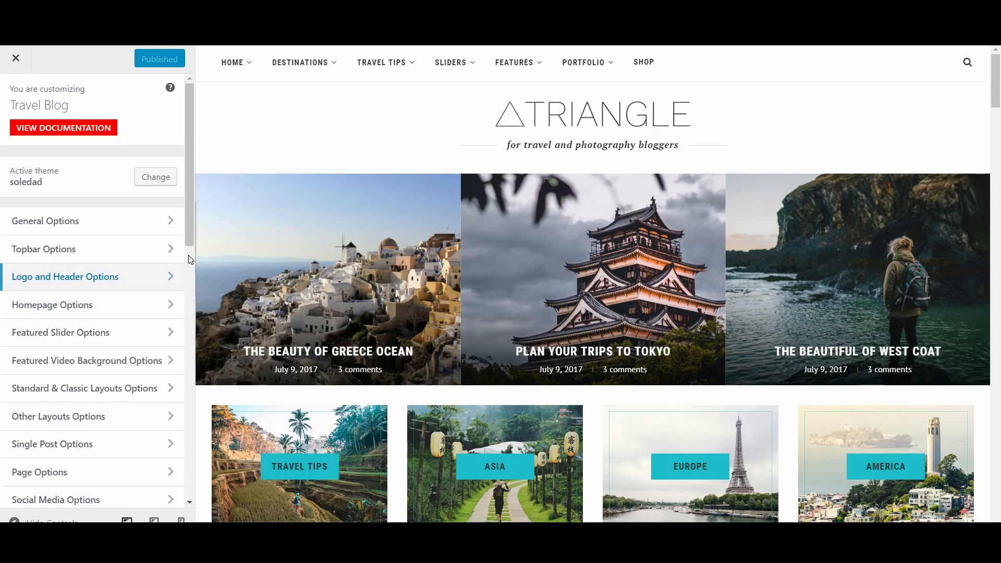
Enable the top bar in the Topbar Options of the theme customizer.
{"action": "mouse_move", "coordinate": [191, 224]}
{"action": "left_mouse_down"}
{"action": "mouse_move", "coordinate": [185, 485]}
{"action": "mouse_move", "coordinate": [197, 207]}
{"action": "left_mouse_up"}
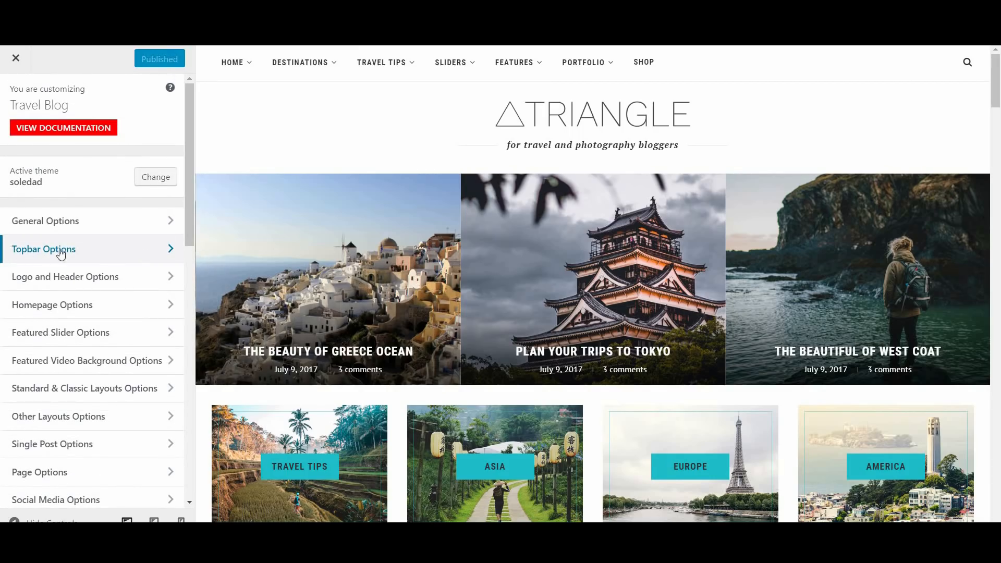
{"action": "left_click", "coordinate": [148, 255]}
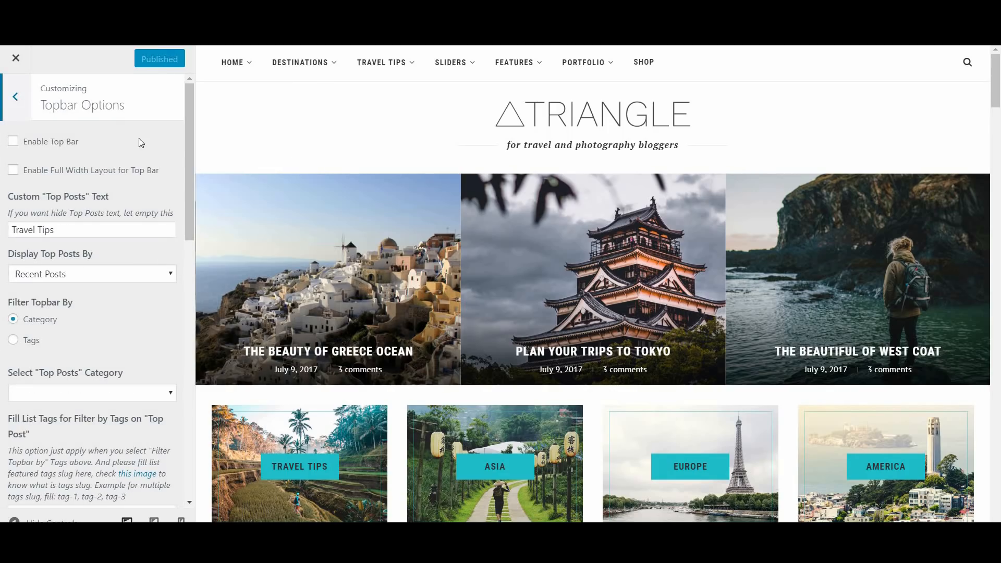
{"action": "left_click", "coordinate": [16, 142]}
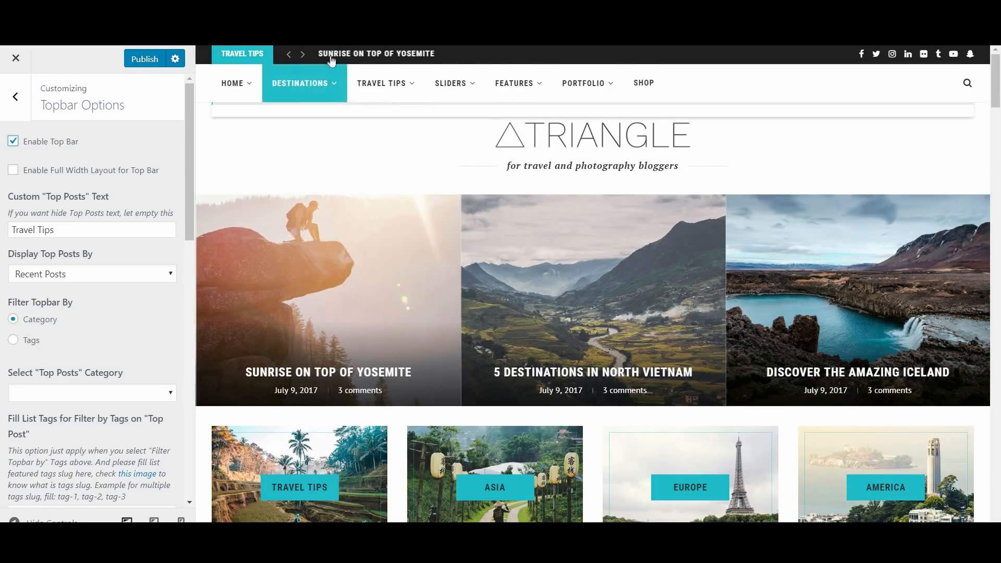
Step through the top bar's posts in the preview, look over the remaining topbar options and return to the section list.
{"action": "left_click", "coordinate": [303, 56]}
{"action": "left_click", "coordinate": [303, 55]}
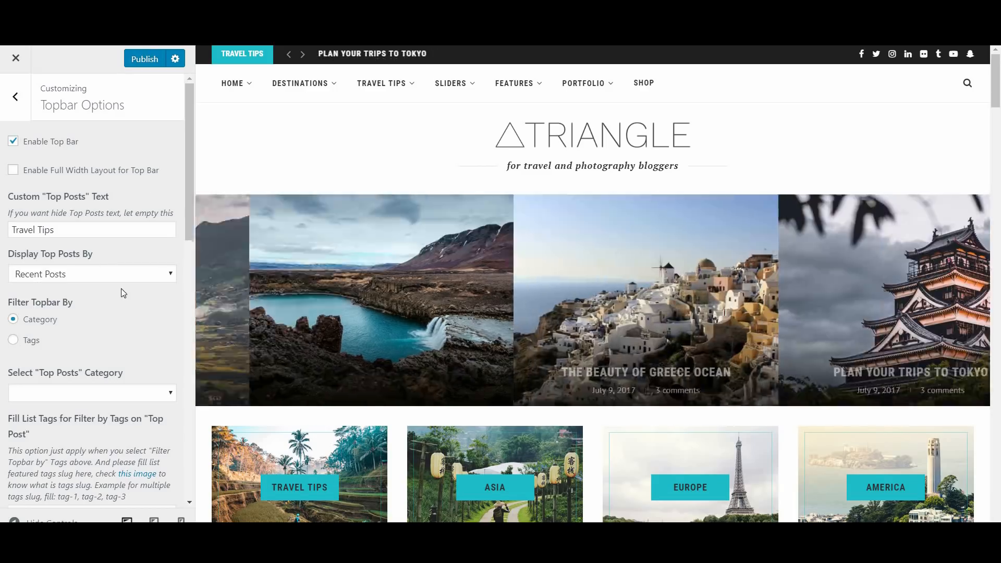
{"action": "scroll", "coordinate": [116, 311], "scroll_direction": "down", "scroll_amount": 3}
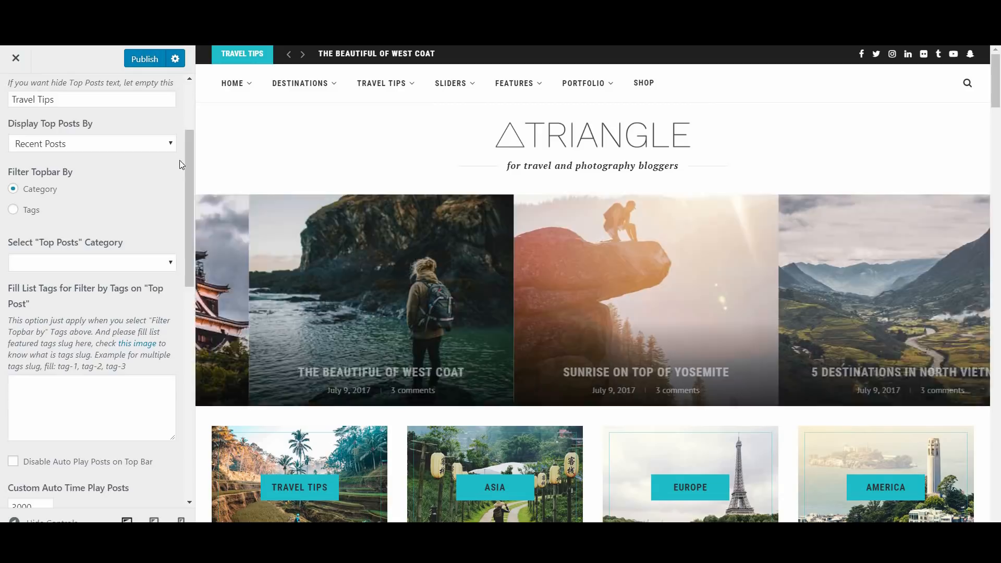
{"action": "scroll", "coordinate": [104, 208], "scroll_direction": "up", "scroll_amount": 3}
{"action": "left_click", "coordinate": [11, 98]}
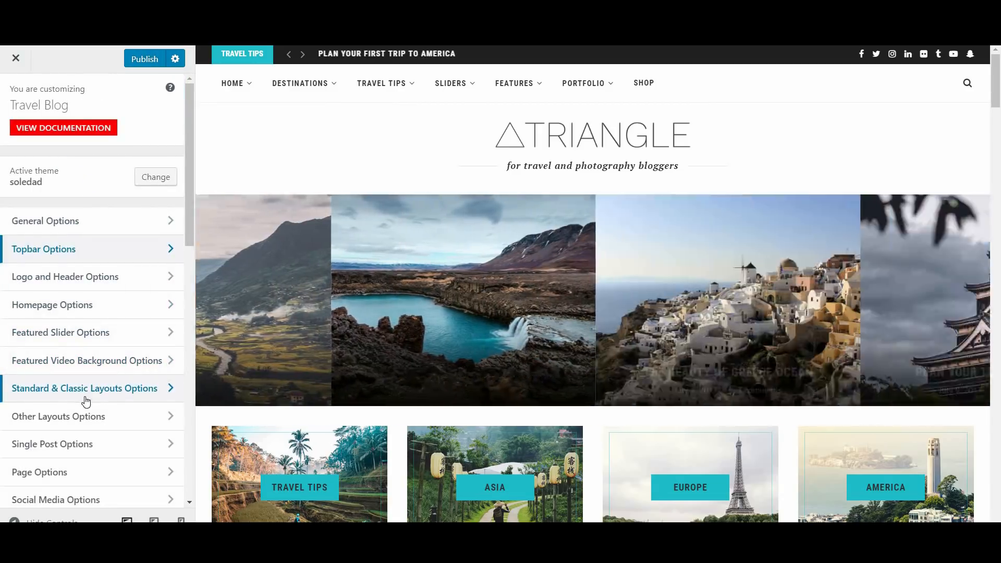
Clear the placeholder Twitter, Instagram, LinkedIn and Flickr links in the Social Media Options.
{"action": "left_click", "coordinate": [79, 502]}
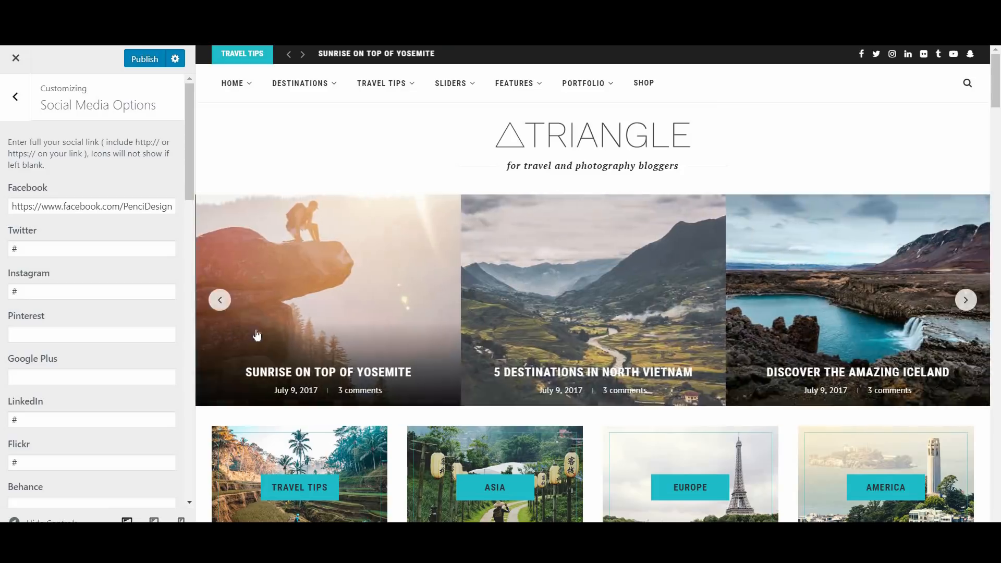
{"action": "left_click", "coordinate": [23, 248]}
{"action": "key", "text": "BackSpace"}
{"action": "left_click", "coordinate": [24, 290]}
{"action": "key", "text": "BackSpace"}
{"action": "left_click", "coordinate": [18, 422]}
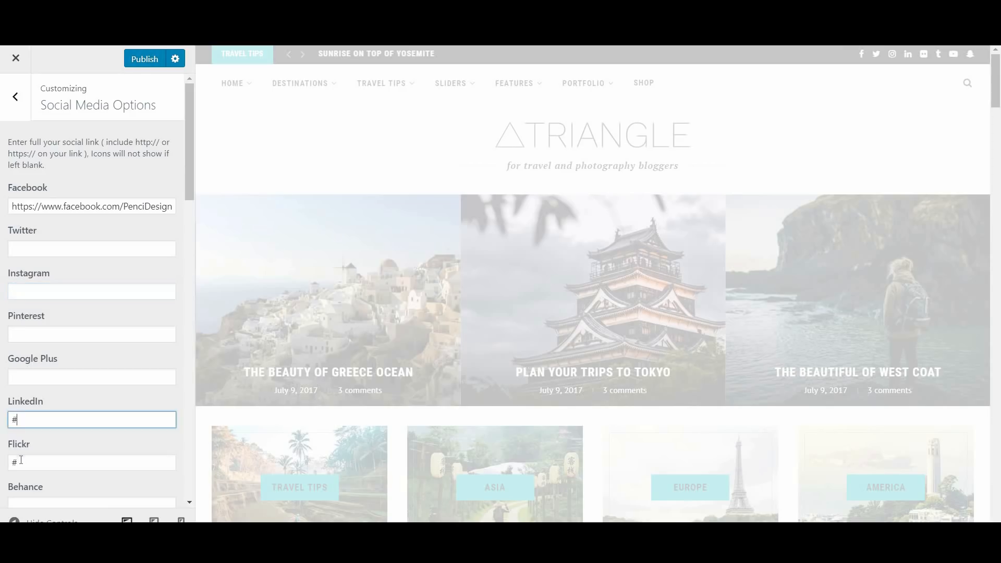
{"action": "key", "text": "BackSpace"}
{"action": "left_click", "coordinate": [21, 463]}
{"action": "key", "text": "BackSpace"}
Clear the placeholder Tumblr and Youtube links in the Social Media Options.
{"action": "scroll", "coordinate": [54, 447], "scroll_direction": "down", "scroll_amount": 1}
{"action": "scroll", "coordinate": [53, 447], "scroll_direction": "down", "scroll_amount": 2}
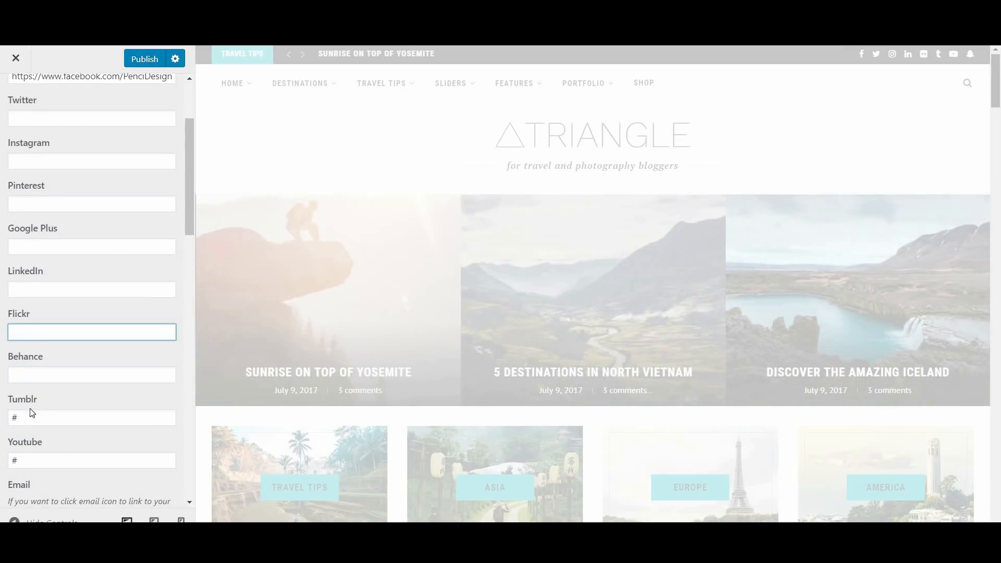
{"action": "left_click", "coordinate": [19, 420]}
{"action": "key", "text": "BackSpace"}
{"action": "left_click", "coordinate": [20, 463]}
{"action": "key", "text": "BackSpace"}
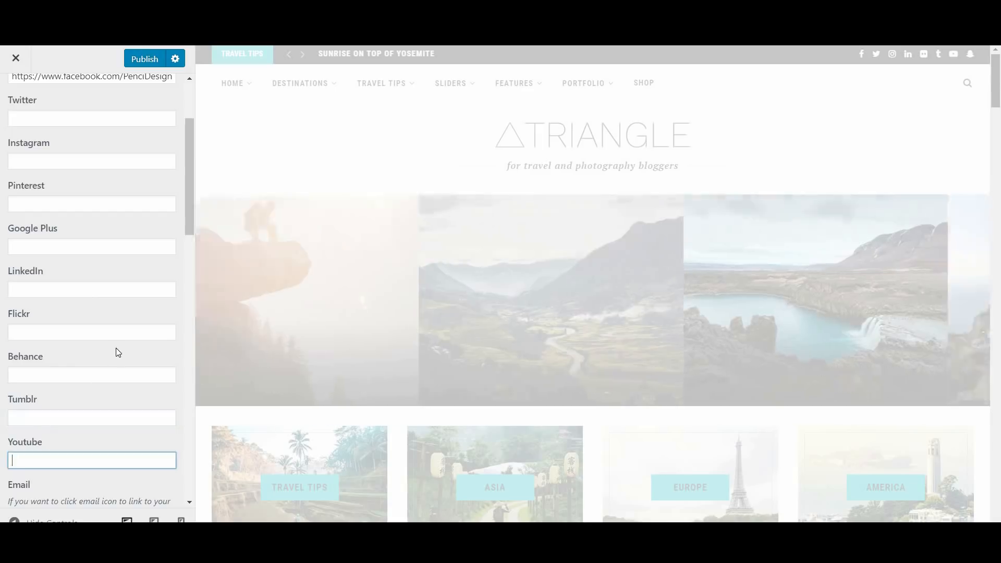
{"action": "scroll", "coordinate": [116, 349], "scroll_direction": "up", "scroll_amount": 1}
{"action": "scroll", "coordinate": [117, 347], "scroll_direction": "up", "scroll_amount": 2}
{"action": "key", "text": "alt+Tab"}
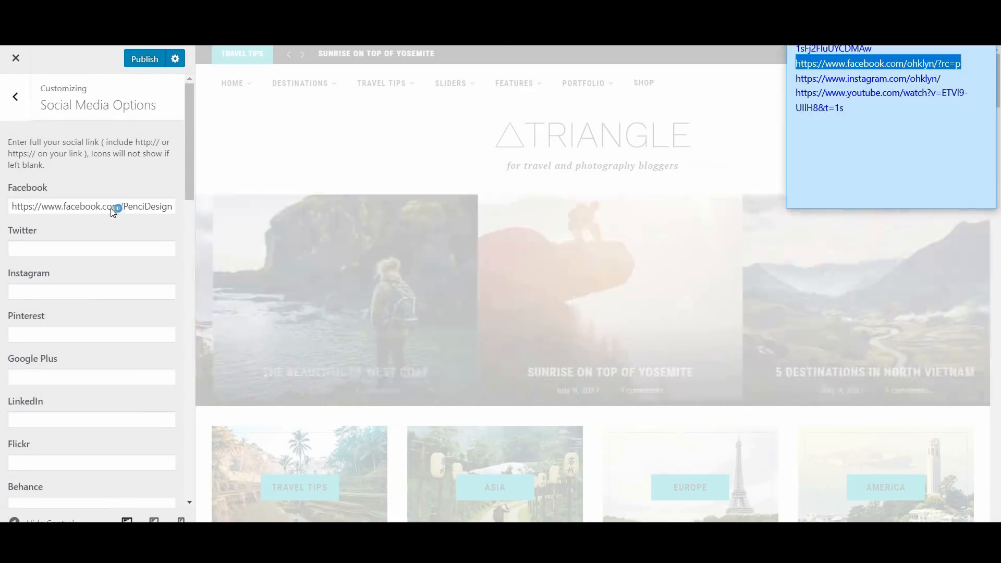
{"action": "left_click", "coordinate": [173, 206]}
{"action": "triple_click", "coordinate": [106, 205]}
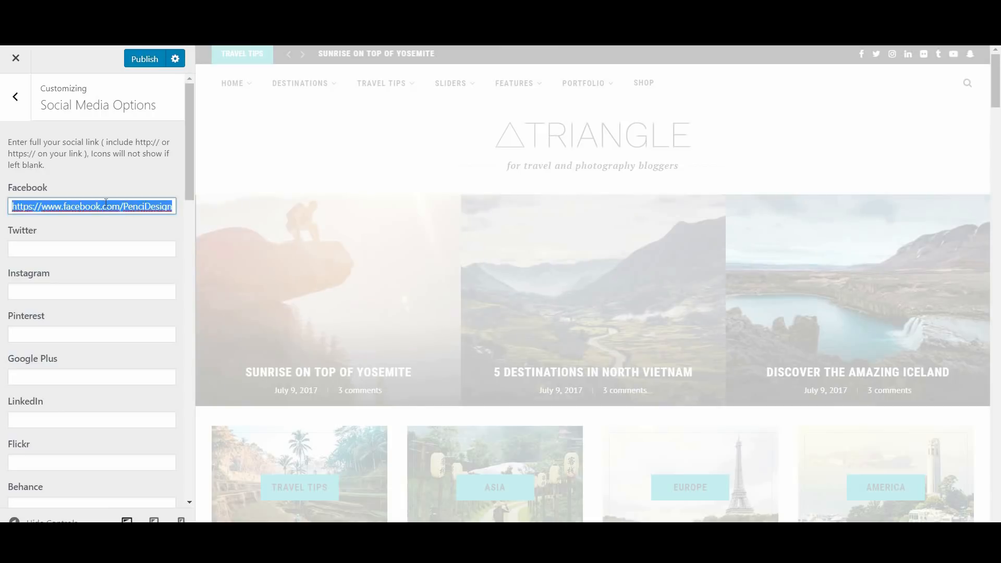
{"action": "type", "text": "https://www.facebook.com/ohklyn/?rc=p"}
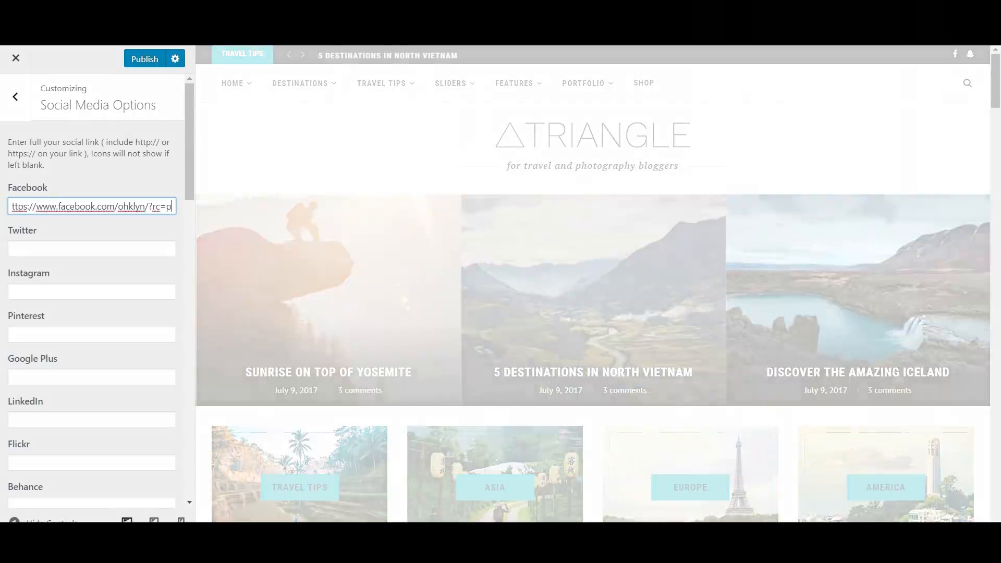
{"action": "key", "text": "alt+Tab"}
{"action": "double_click", "coordinate": [868, 78]}
{"action": "key", "text": "ctrl+c"}
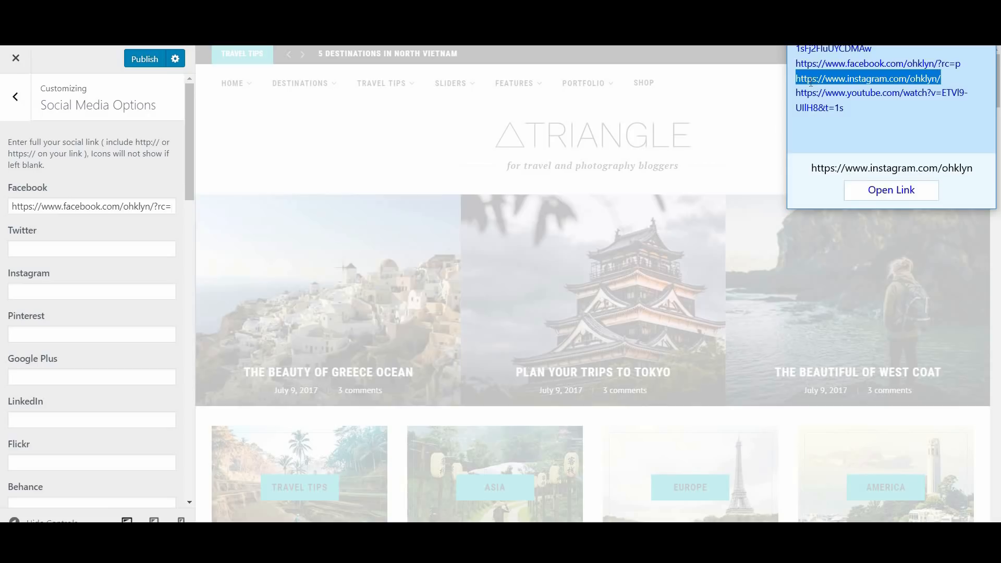
{"action": "key", "text": "alt+Tab"}
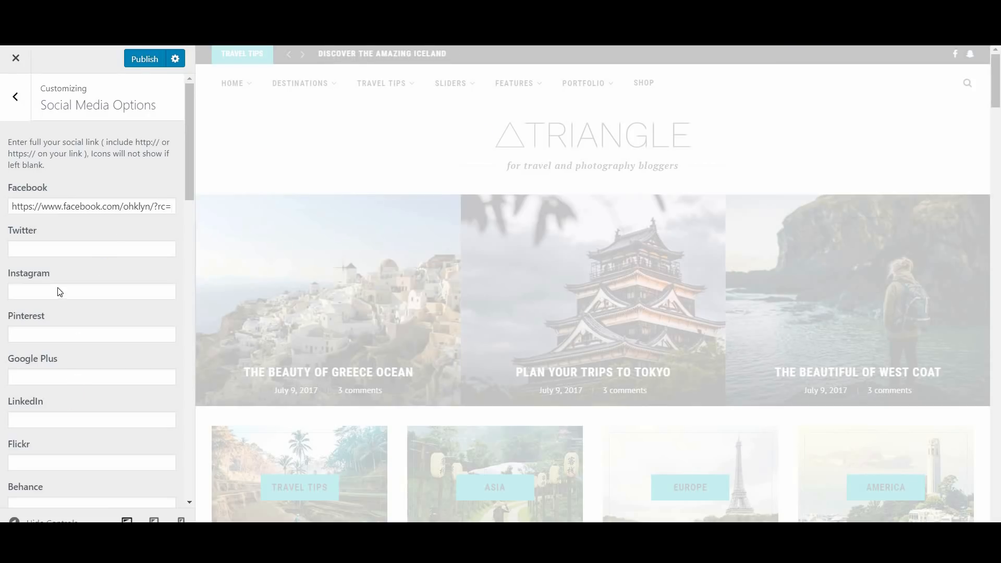
{"action": "left_click", "coordinate": [63, 295]}
{"action": "key", "text": "ctrl+v"}
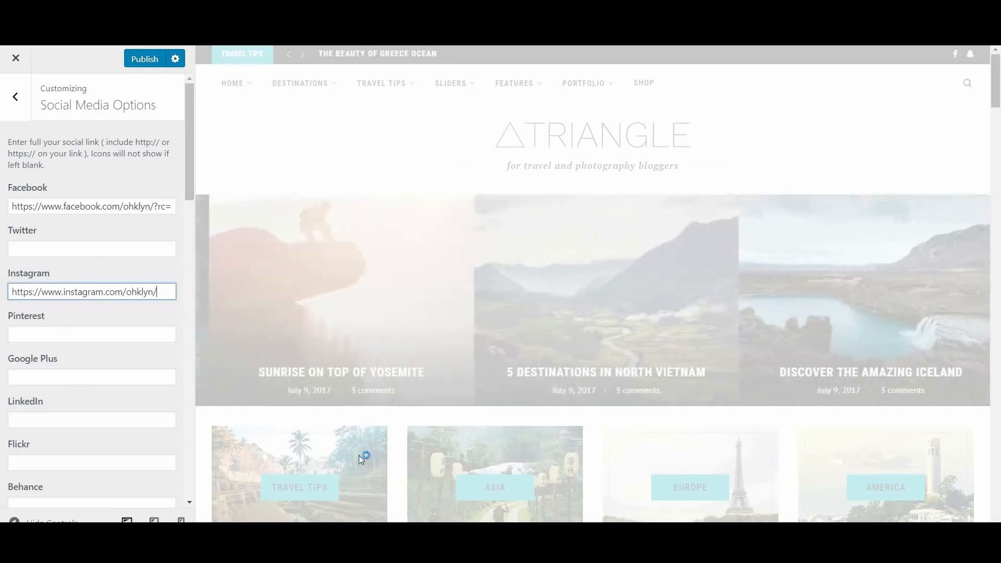
Copy the YouTube video address from the sticky note into the Youtube link of the Social Media Options.
{"action": "key", "text": "alt+Tab"}
{"action": "left_click_drag", "start_coordinate": [865, 108], "coordinate": [793, 93]}
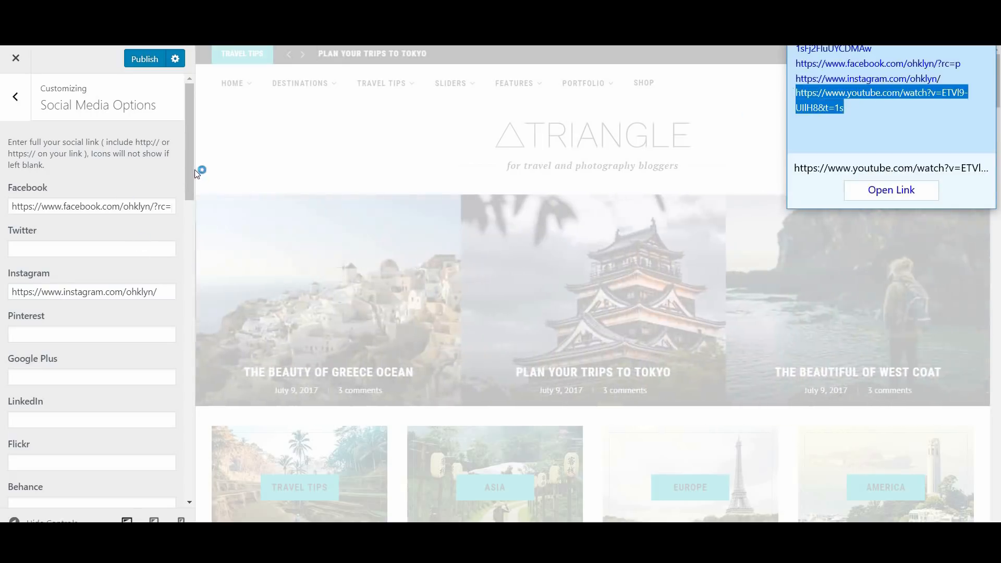
{"action": "key", "text": "alt+Tab"}
{"action": "key", "text": "ctrl+a"}
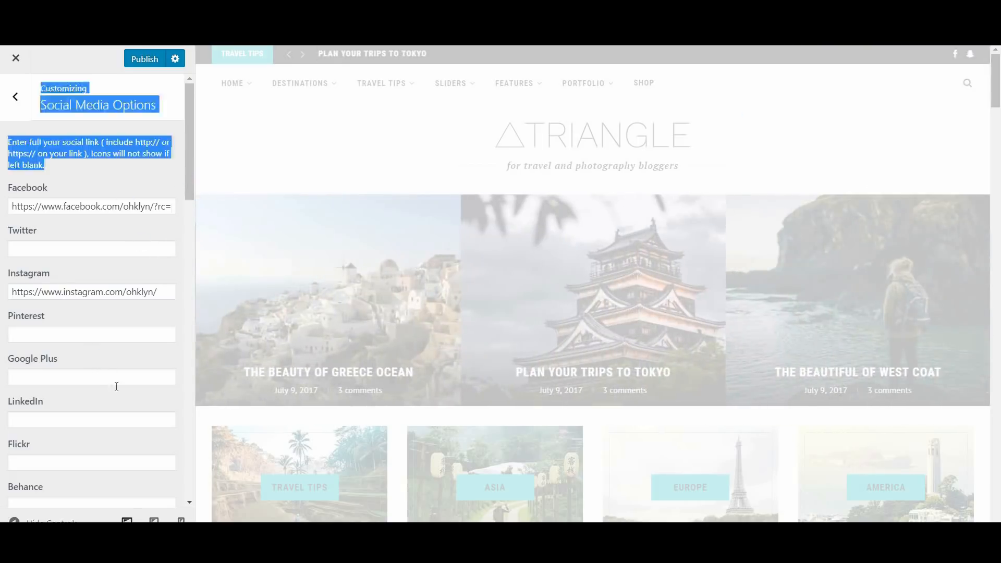
{"action": "scroll", "coordinate": [116, 386], "scroll_direction": "down", "scroll_amount": 4}
{"action": "left_click", "coordinate": [78, 400]}
{"action": "type", "text": "https://www.youtube.com/watch?v=ETVl9-UlIH8&t=1s"}
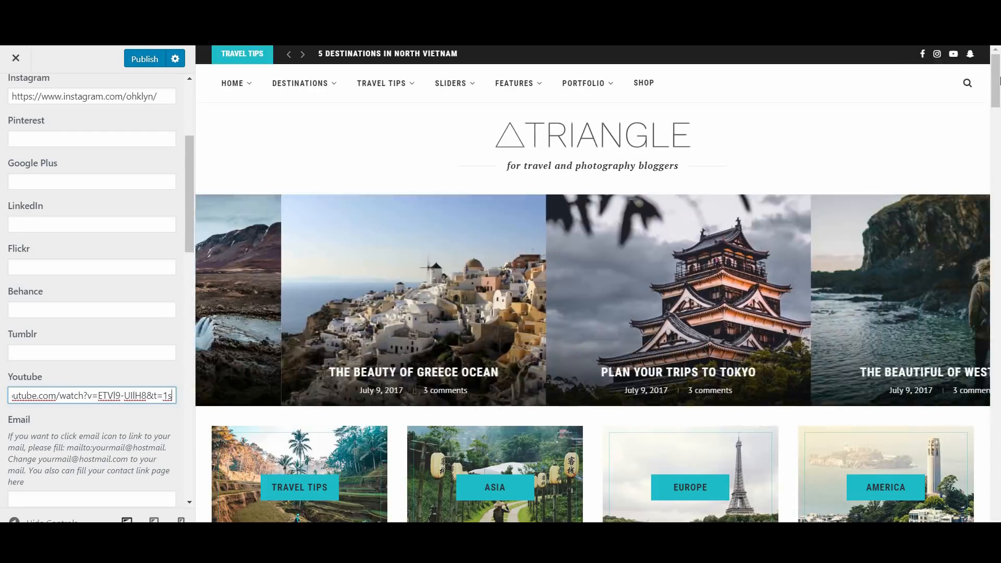
Check the social links in the previewed footer, clear the Snapchat link and return to the section list.
{"action": "left_click_drag", "start_coordinate": [995, 78], "coordinate": [998, 498]}
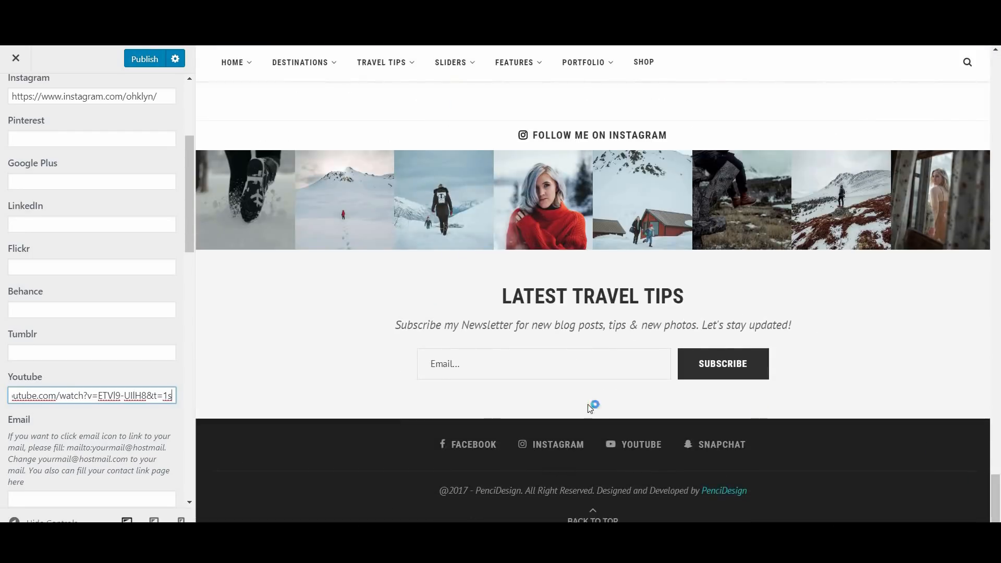
{"action": "left_click_drag", "start_coordinate": [188, 223], "coordinate": [164, 359]}
{"action": "left_click", "coordinate": [52, 240]}
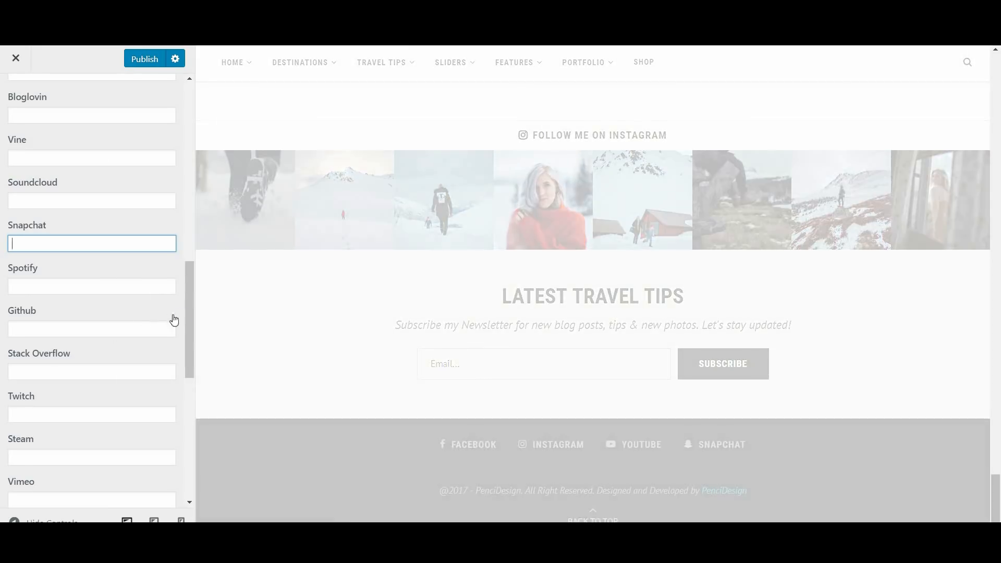
{"action": "left_click_drag", "start_coordinate": [189, 315], "coordinate": [177, 440]}
{"action": "scroll", "coordinate": [161, 188], "scroll_direction": "up", "scroll_amount": 20}
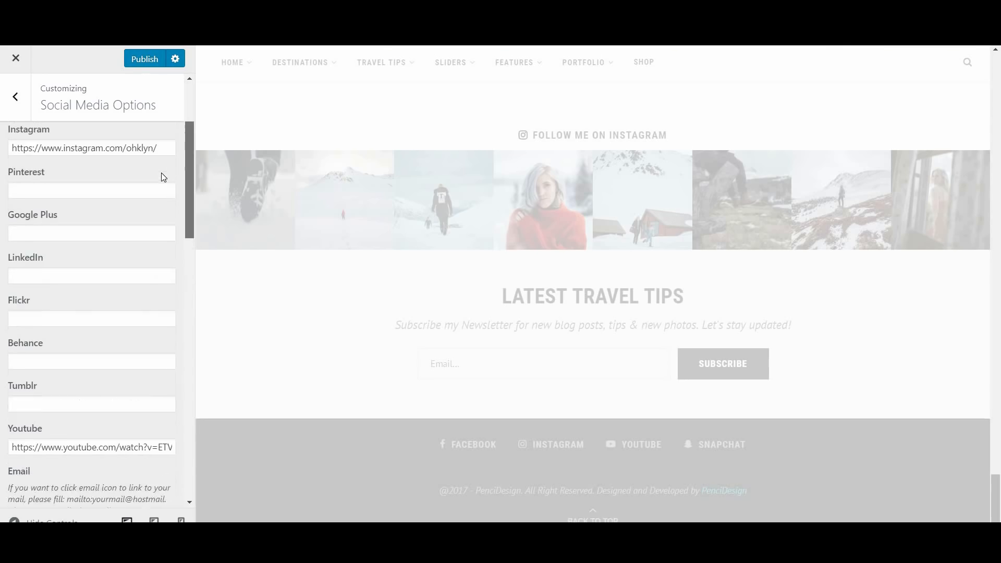
{"action": "scroll", "coordinate": [165, 165], "scroll_direction": "up", "scroll_amount": 1}
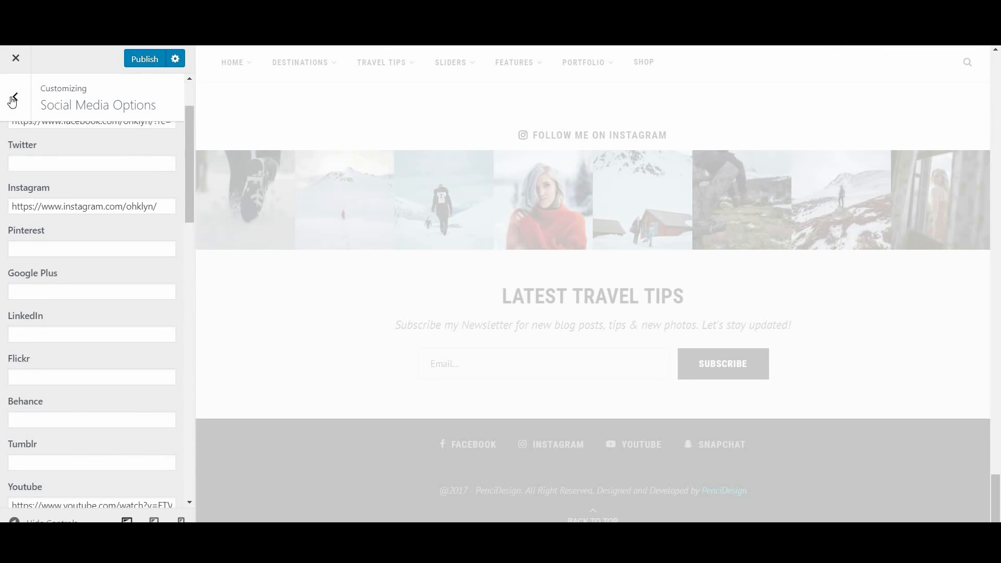
{"action": "left_click", "coordinate": [14, 100]}
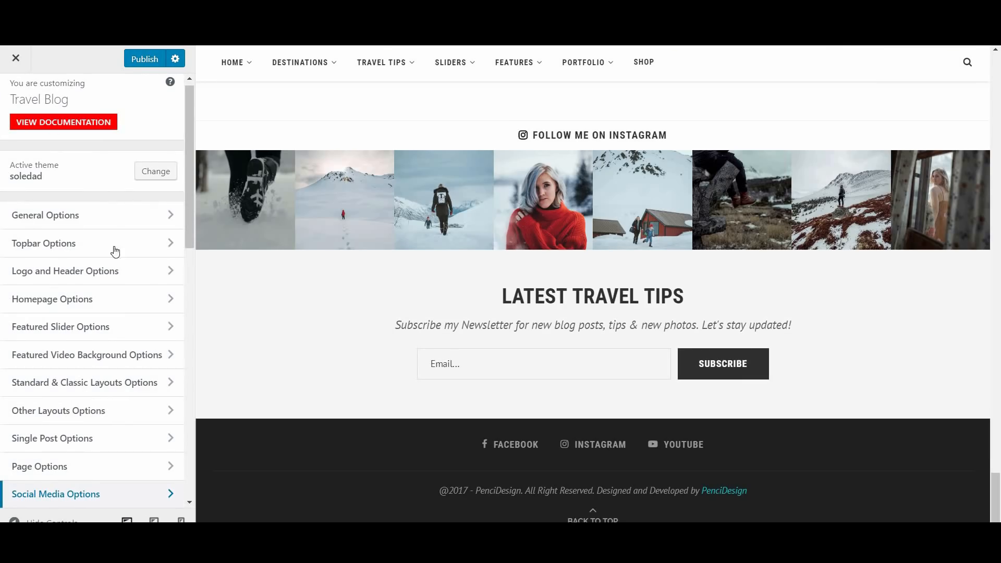
Examine the available slider styles in the Featured Slider Options, including the Penci and Revolution sliders, with the homepage slider in view.
{"action": "left_click", "coordinate": [135, 333]}
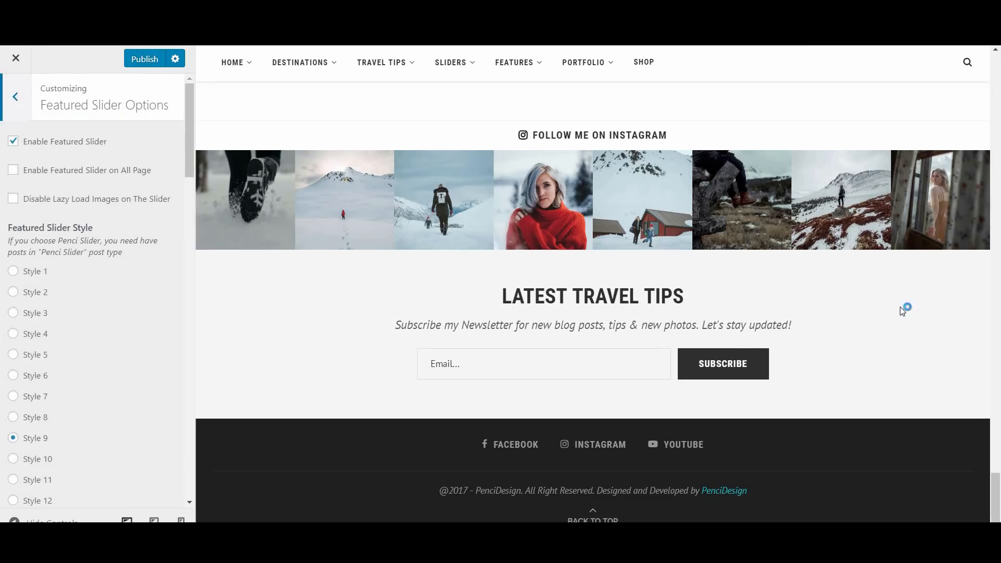
{"action": "left_click_drag", "start_coordinate": [996, 513], "coordinate": [997, 86]}
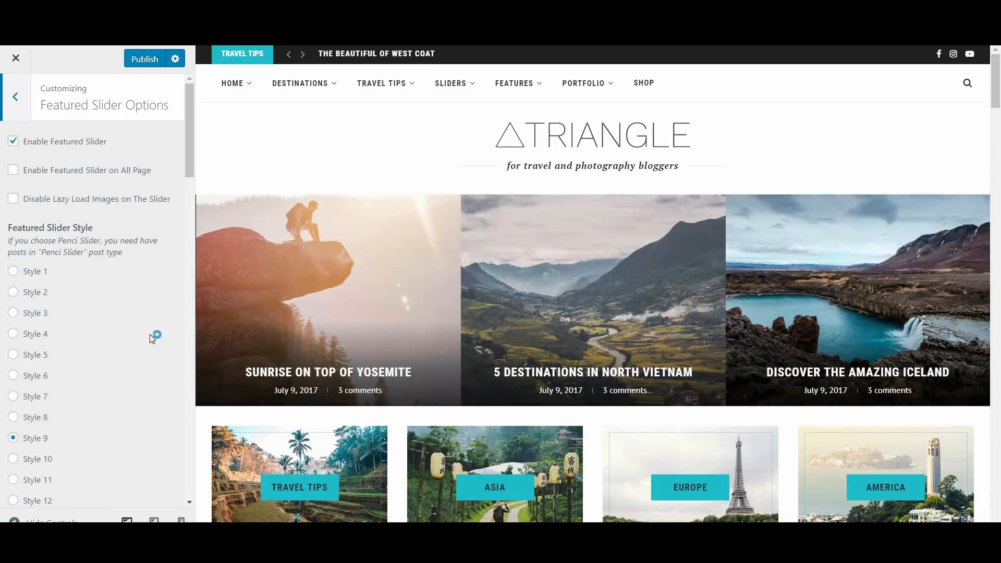
{"action": "scroll", "coordinate": [146, 331], "scroll_direction": "down", "scroll_amount": 3}
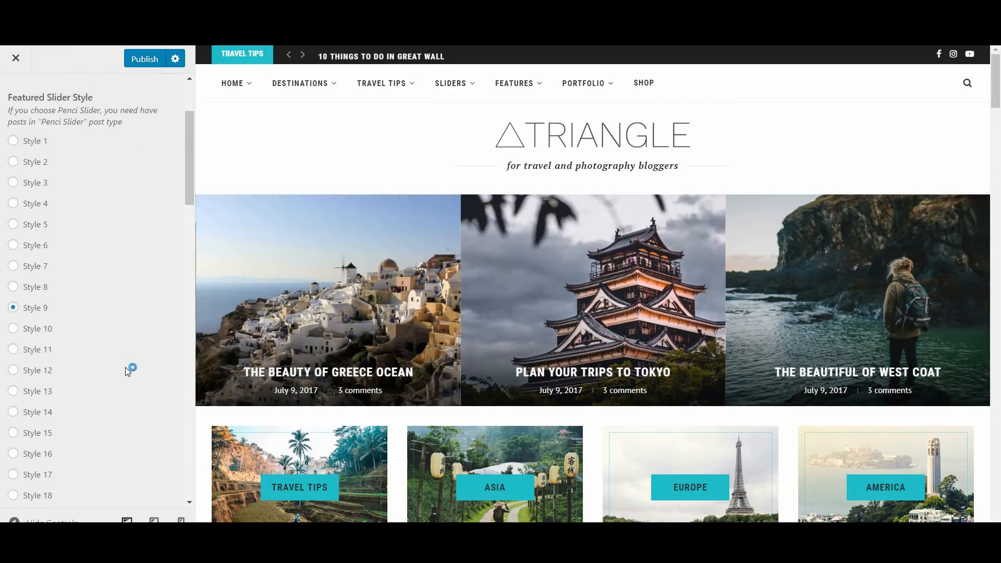
{"action": "scroll", "coordinate": [136, 354], "scroll_direction": "down", "scroll_amount": 3}
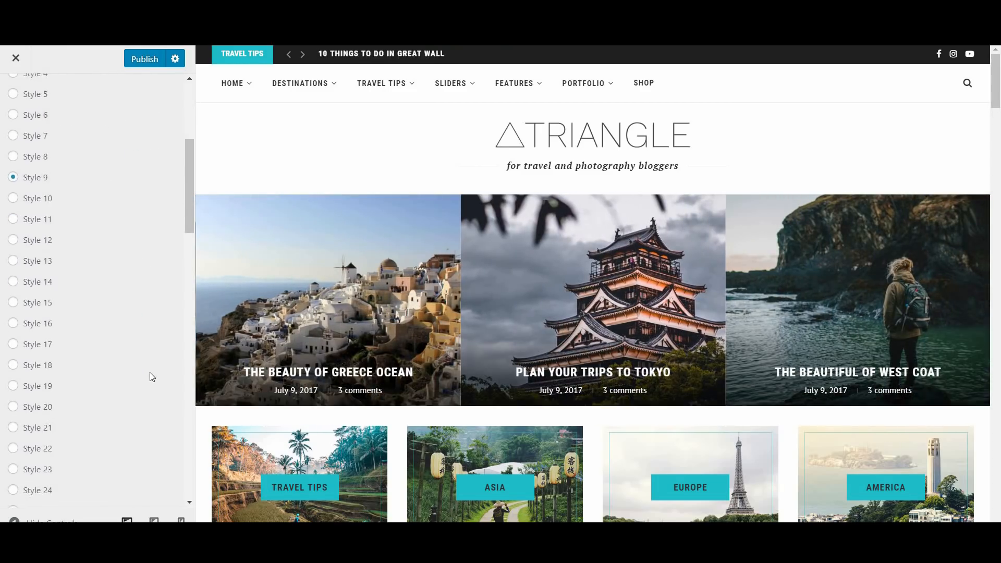
{"action": "scroll", "coordinate": [149, 372], "scroll_direction": "down", "scroll_amount": 4}
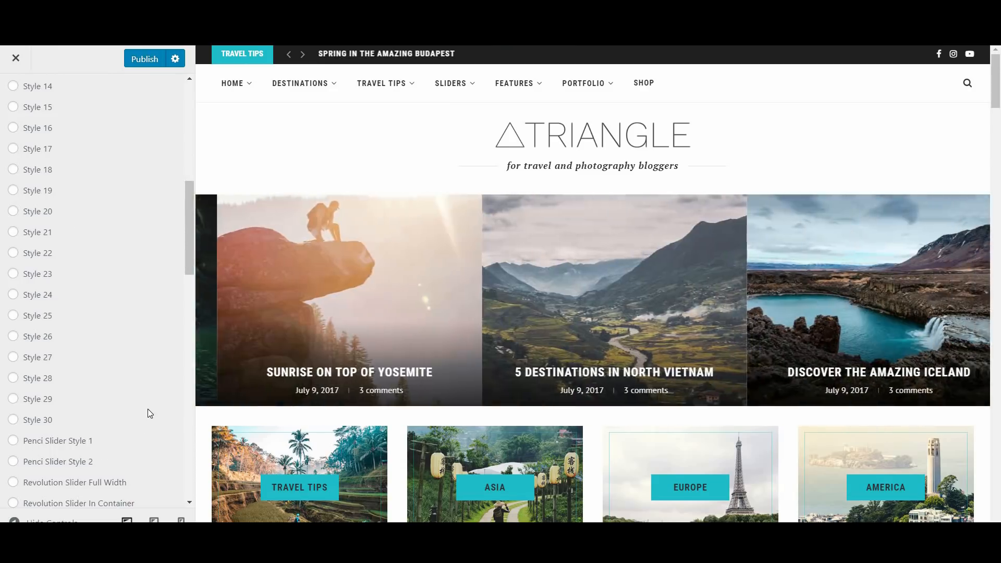
{"action": "scroll", "coordinate": [130, 339], "scroll_direction": "down", "scroll_amount": 4}
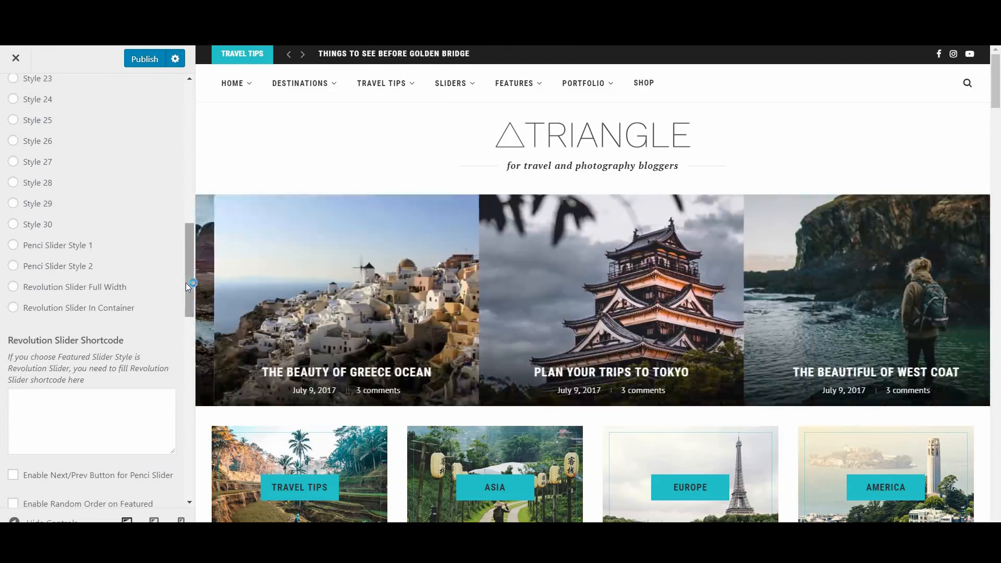
{"action": "scroll", "coordinate": [130, 356], "scroll_direction": "down", "scroll_amount": 2}
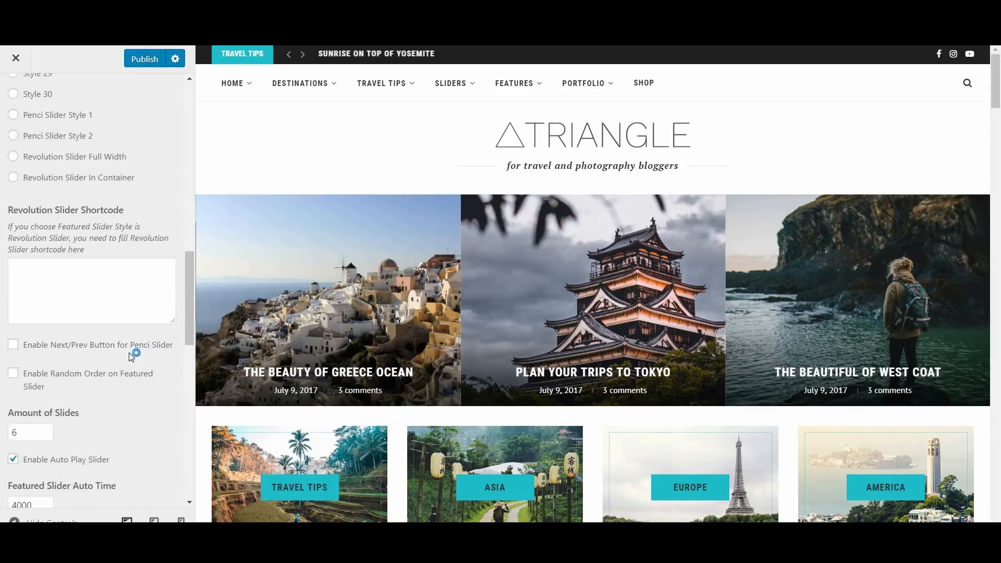
{"action": "scroll", "coordinate": [131, 357], "scroll_direction": "down", "scroll_amount": 1}
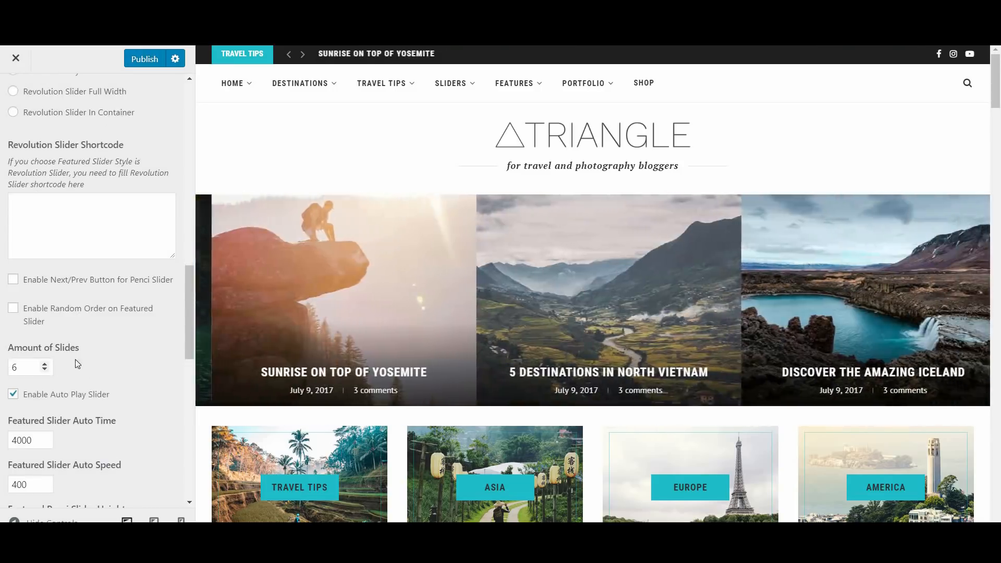
Look over the slider's slide amount, autoplay timing, featured category choices and hide options, and return to the section list.
{"action": "left_click", "coordinate": [45, 371]}
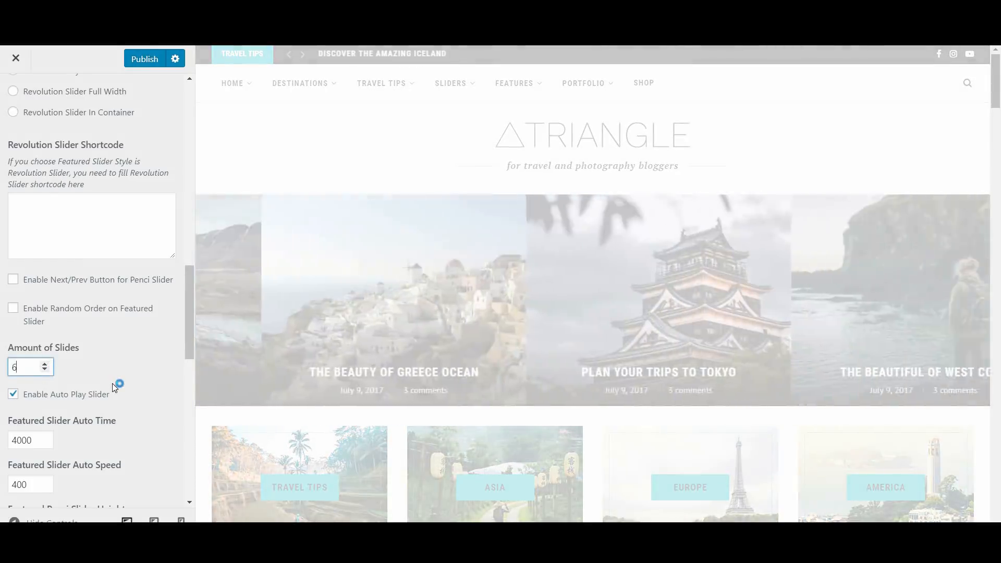
{"action": "scroll", "coordinate": [118, 388], "scroll_direction": "down", "scroll_amount": 2}
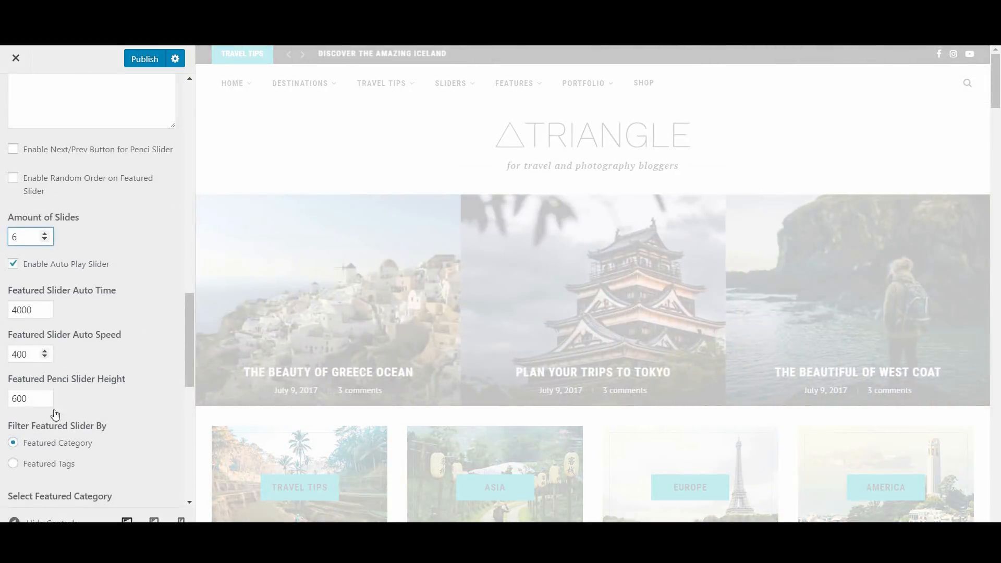
{"action": "scroll", "coordinate": [152, 388], "scroll_direction": "down", "scroll_amount": 1}
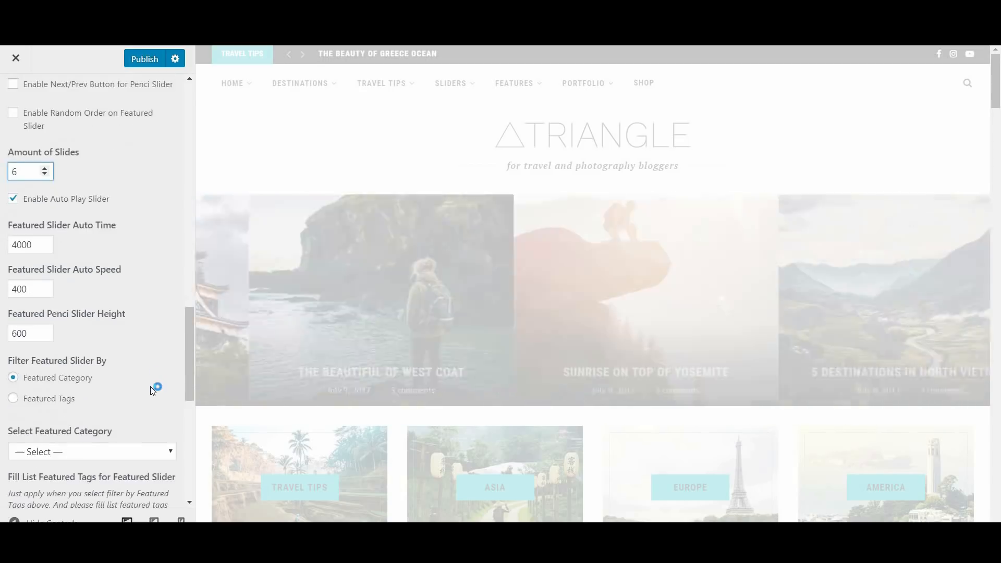
{"action": "scroll", "coordinate": [150, 386], "scroll_direction": "down", "scroll_amount": 2}
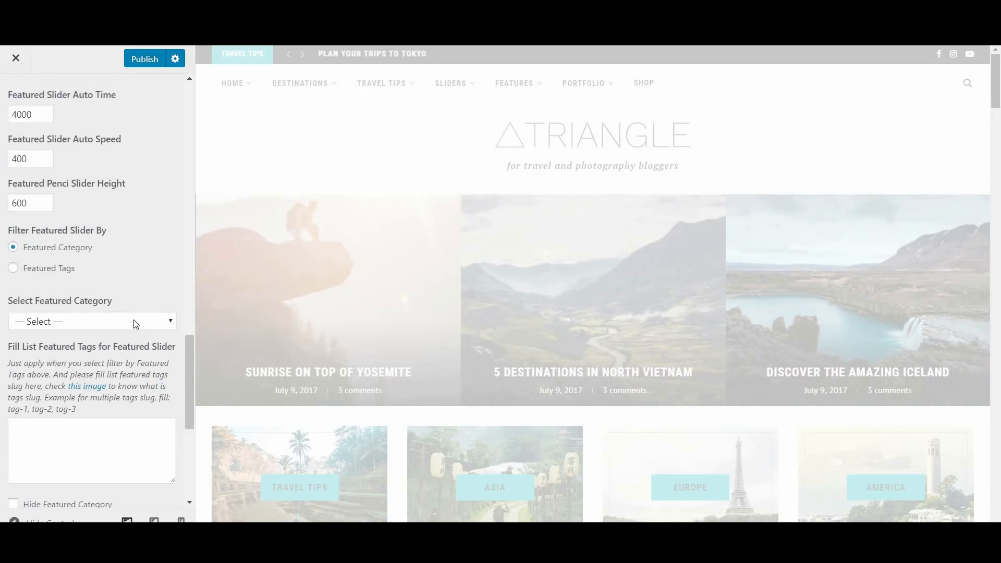
{"action": "left_click", "coordinate": [125, 321]}
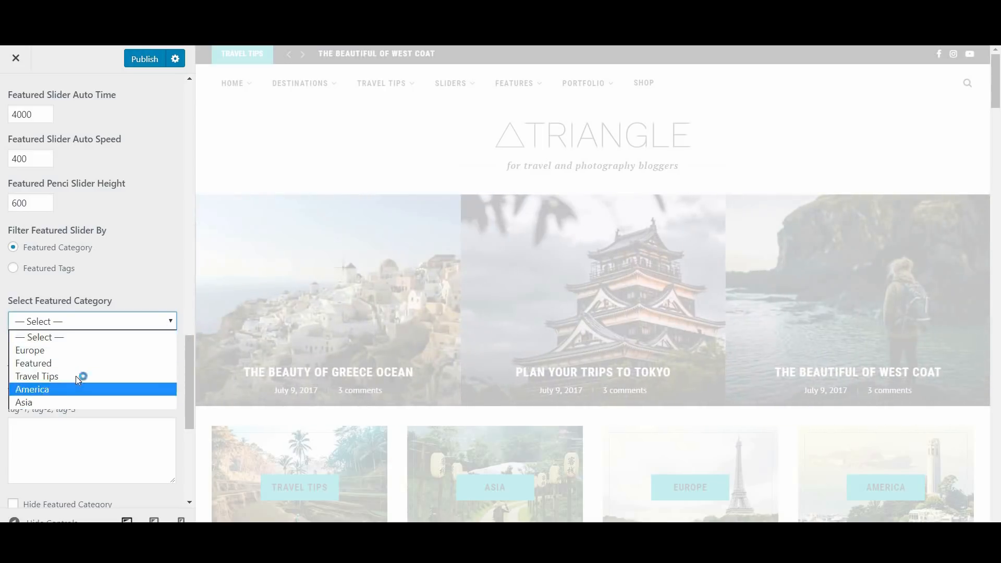
{"action": "left_click", "coordinate": [170, 321]}
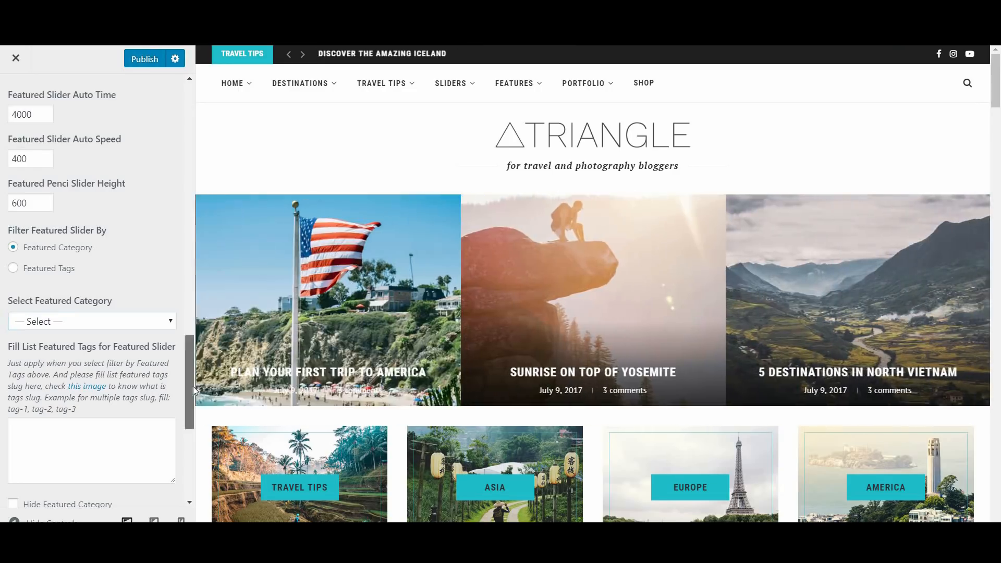
{"action": "scroll", "coordinate": [192, 386], "scroll_direction": "down", "scroll_amount": 4}
{"action": "left_click_drag", "start_coordinate": [193, 396], "coordinate": [194, 423]}
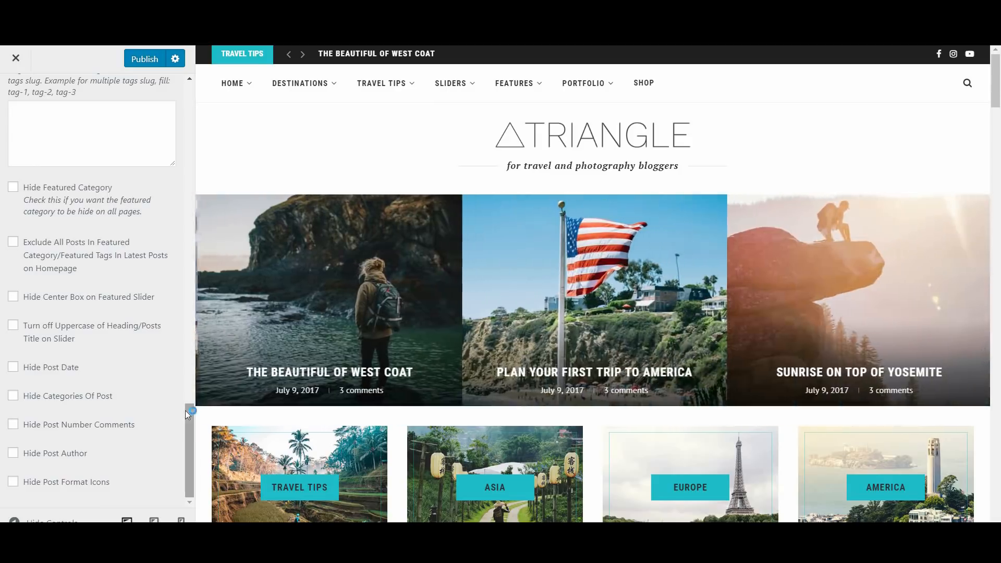
{"action": "left_click_drag", "start_coordinate": [192, 422], "coordinate": [191, 89]}
{"action": "left_click", "coordinate": [15, 97]}
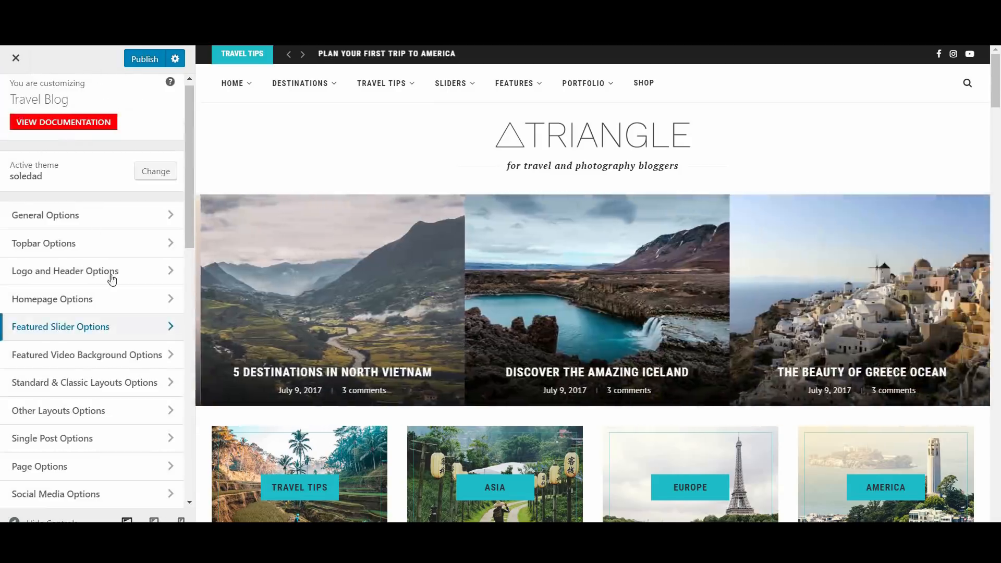
{"action": "left_click", "coordinate": [134, 355]}
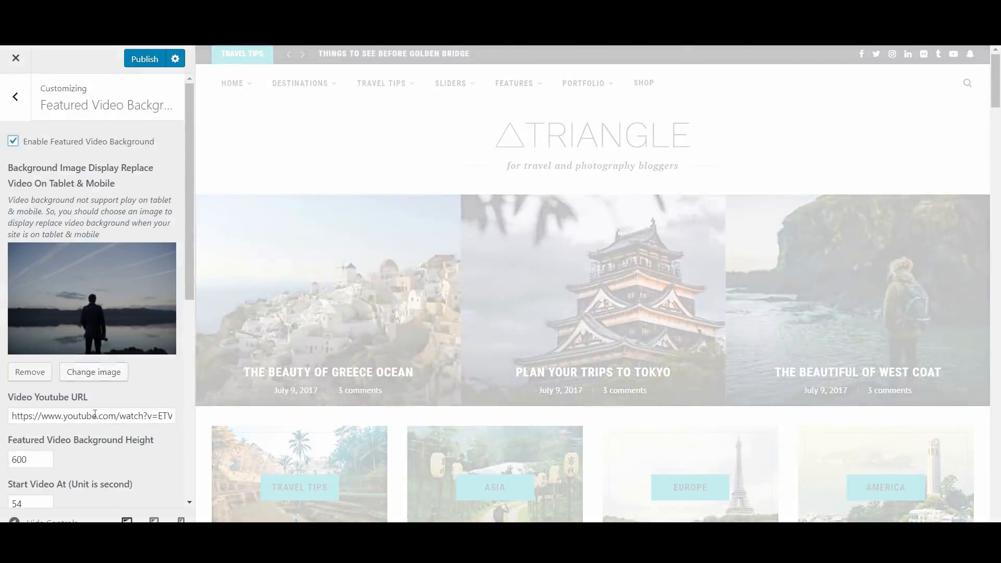
{"action": "left_click", "coordinate": [95, 416]}
{"action": "key", "text": "ctrl+a"}
{"action": "type", "text": "https://www.youtube.com/watch?v=ETVI9-UIIH8&t=1s"}
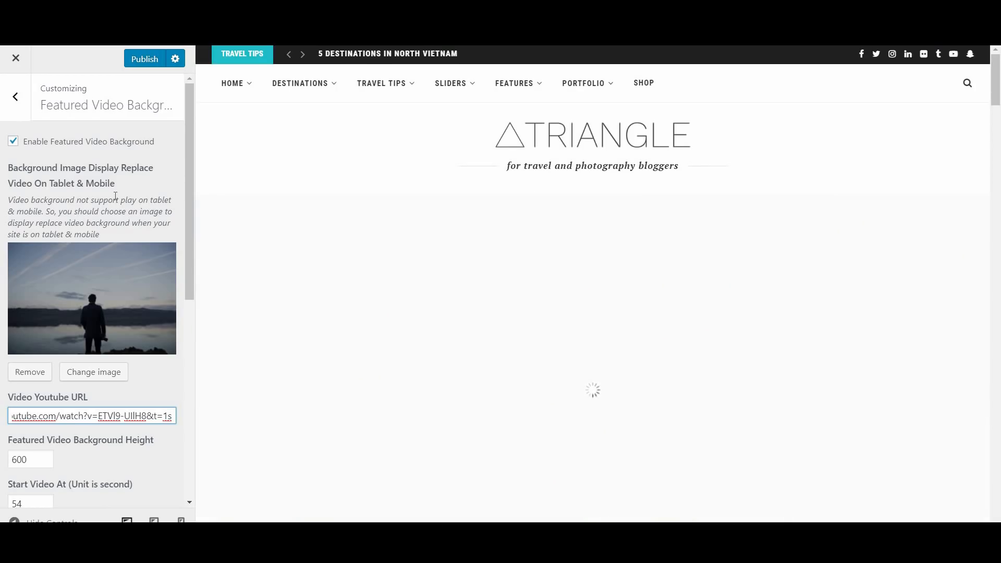
Look over the video height, start time, custom image and heading settings, disable the featured video background and return to the section list.
{"action": "left_click_drag", "start_coordinate": [190, 187], "coordinate": [176, 286]}
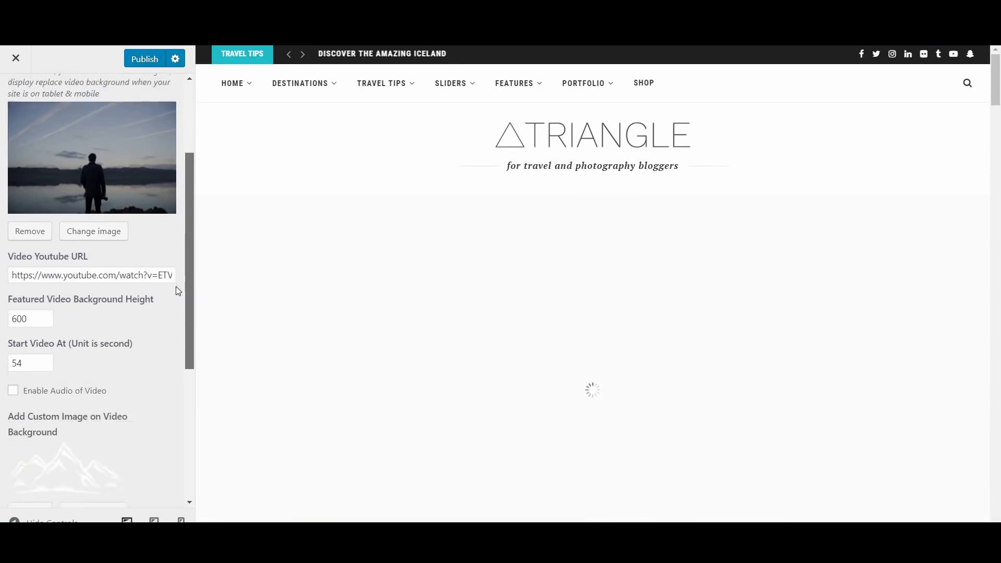
{"action": "scroll", "coordinate": [172, 271], "scroll_direction": "down", "scroll_amount": 1}
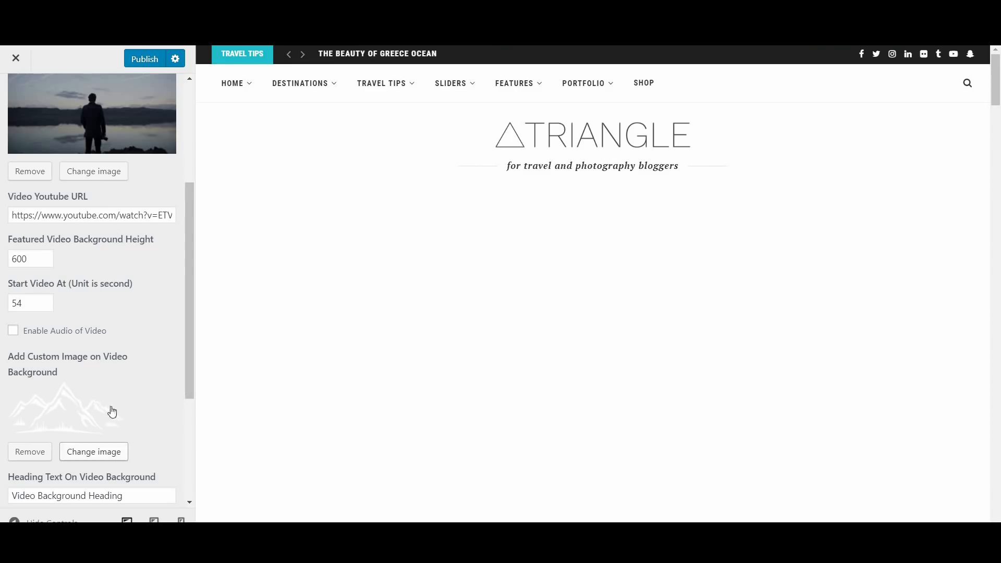
{"action": "scroll", "coordinate": [105, 292], "scroll_direction": "down", "scroll_amount": 3}
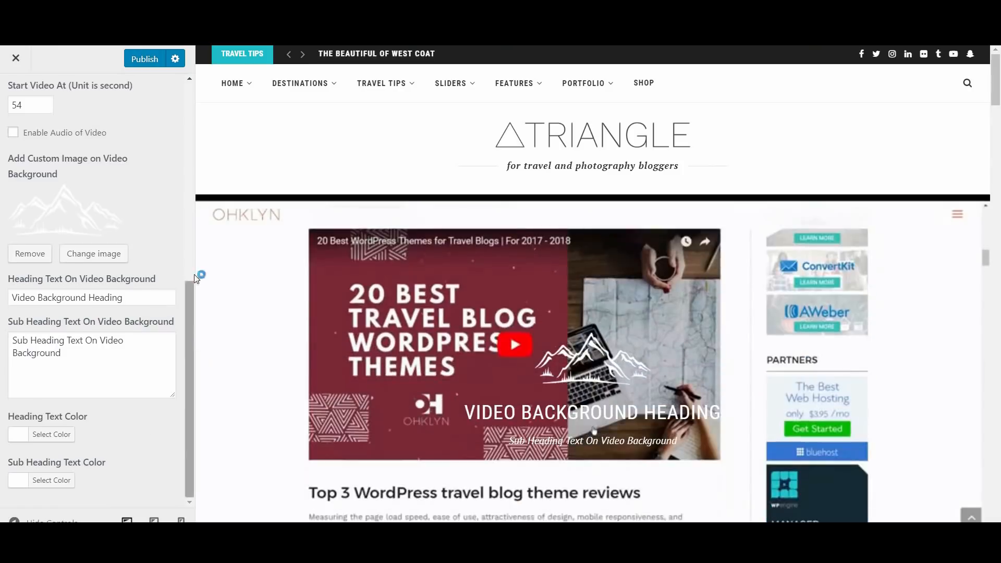
{"action": "left_click_drag", "start_coordinate": [191, 273], "coordinate": [196, 86]}
{"action": "left_click", "coordinate": [61, 142]}
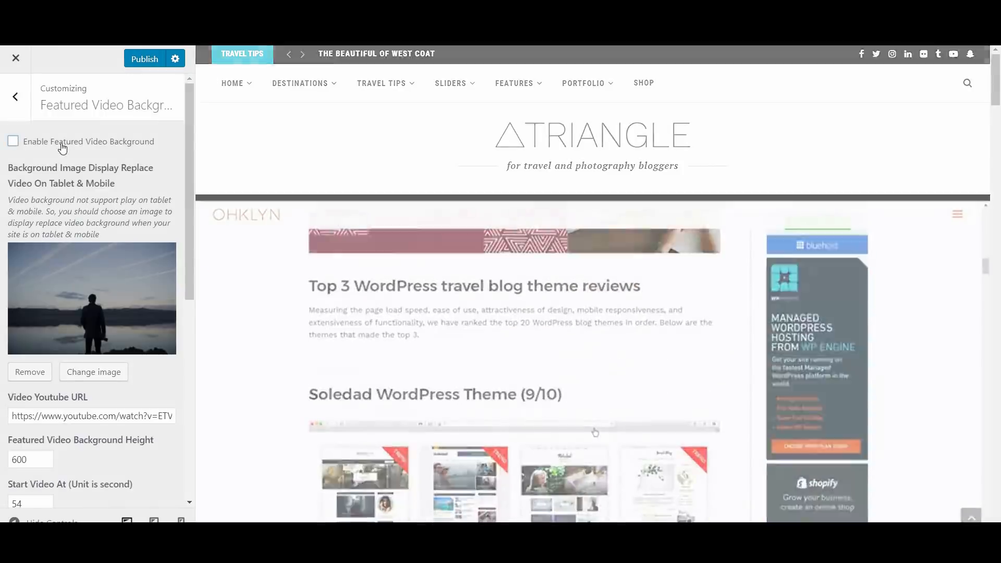
{"action": "left_click", "coordinate": [15, 97]}
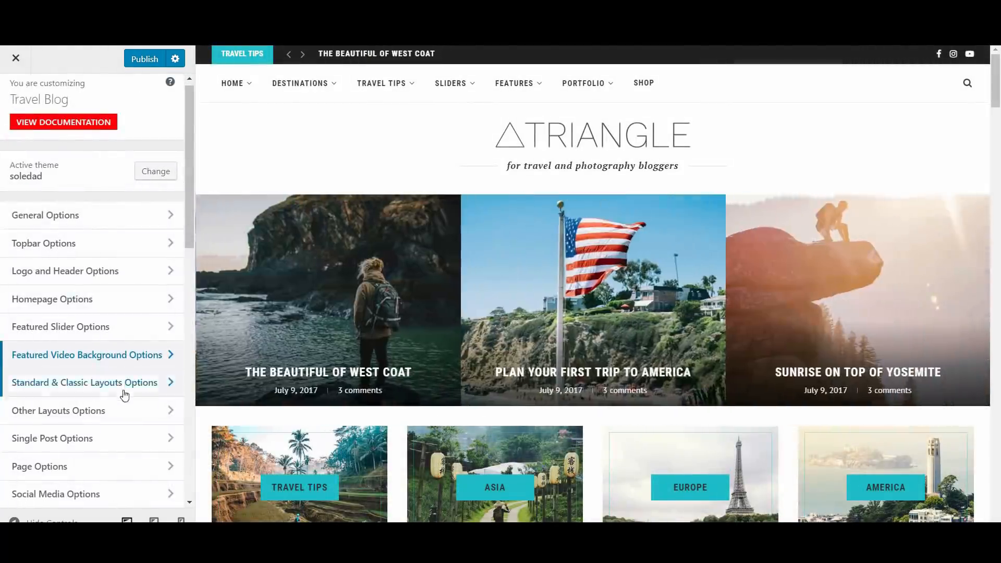
Examine the Standard & Classic Layouts Options alongside the homepage layout choices in the General Options, and return to the section list.
{"action": "left_click", "coordinate": [142, 385]}
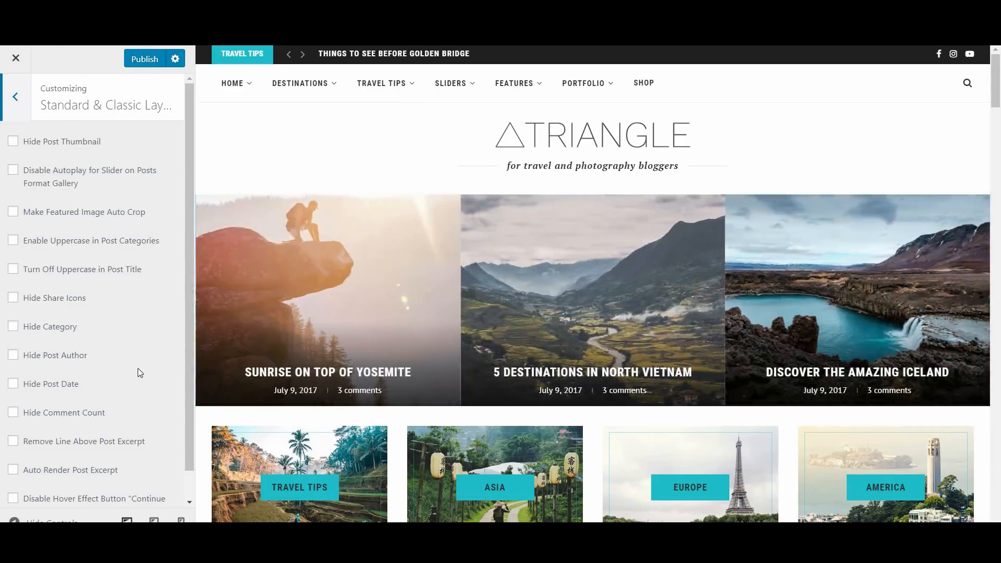
{"action": "scroll", "coordinate": [138, 369], "scroll_direction": "down", "scroll_amount": 1}
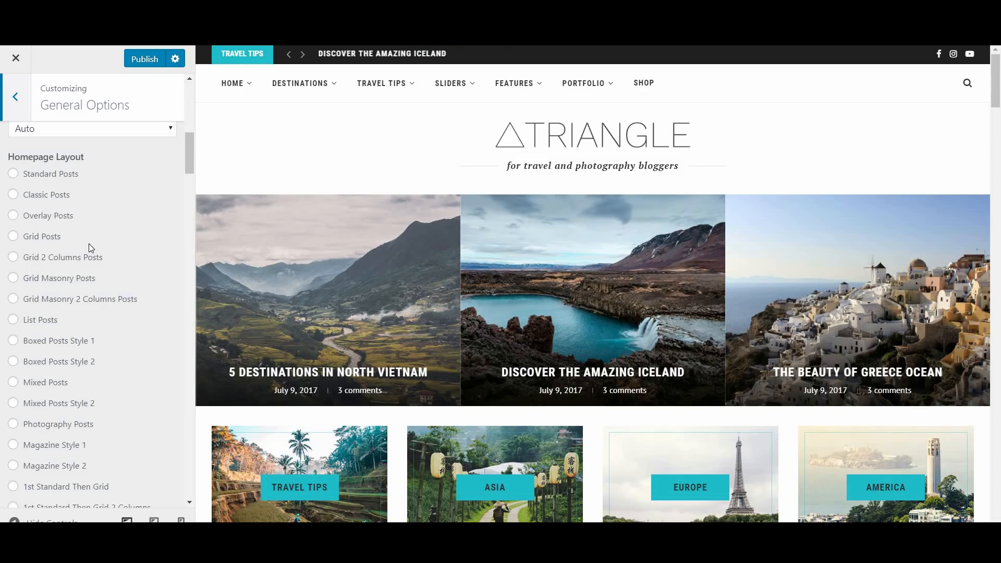
{"action": "scroll", "coordinate": [90, 244], "scroll_direction": "down", "scroll_amount": 5}
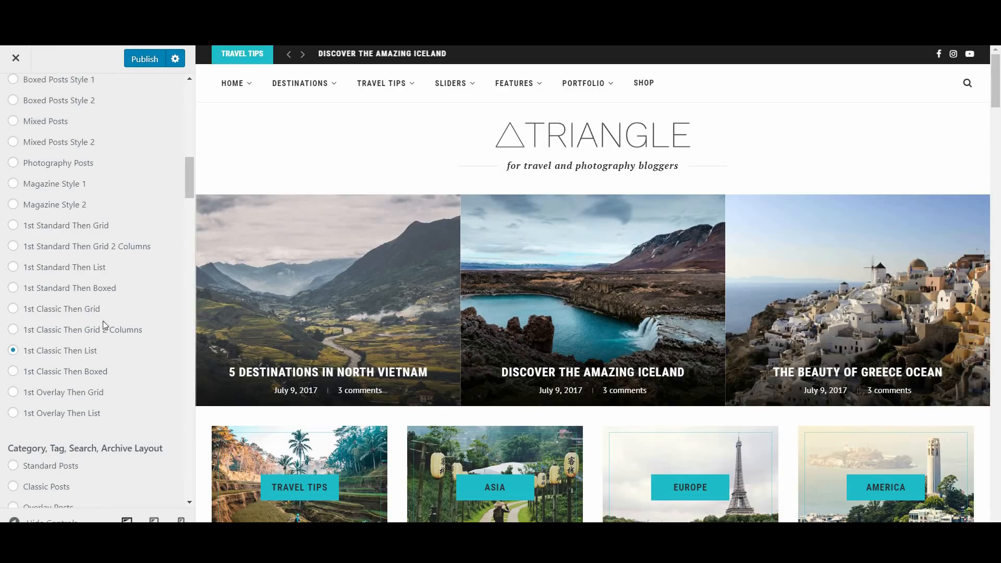
{"action": "scroll", "coordinate": [84, 407], "scroll_direction": "up", "scroll_amount": 2}
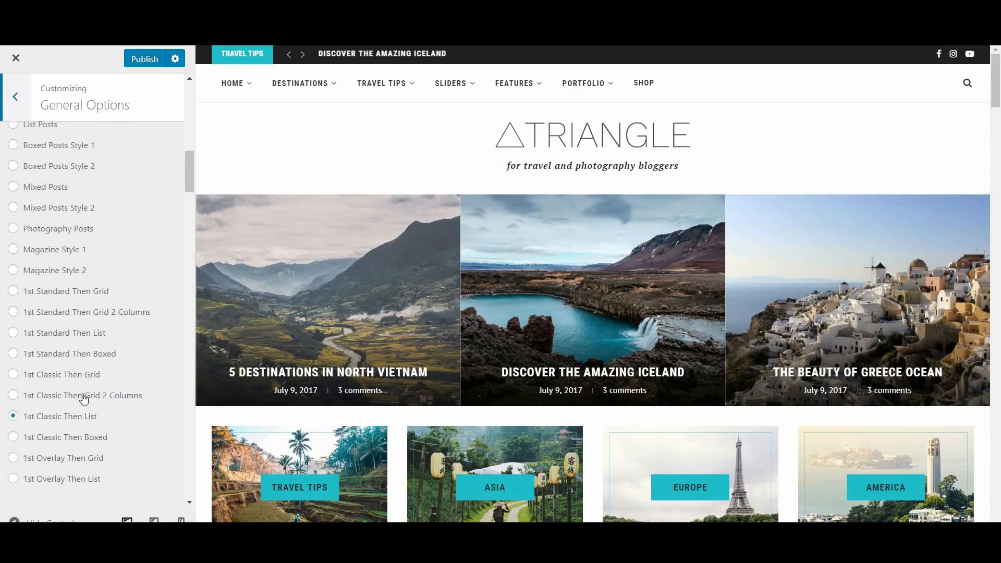
{"action": "scroll", "coordinate": [137, 240], "scroll_direction": "up", "scroll_amount": 2}
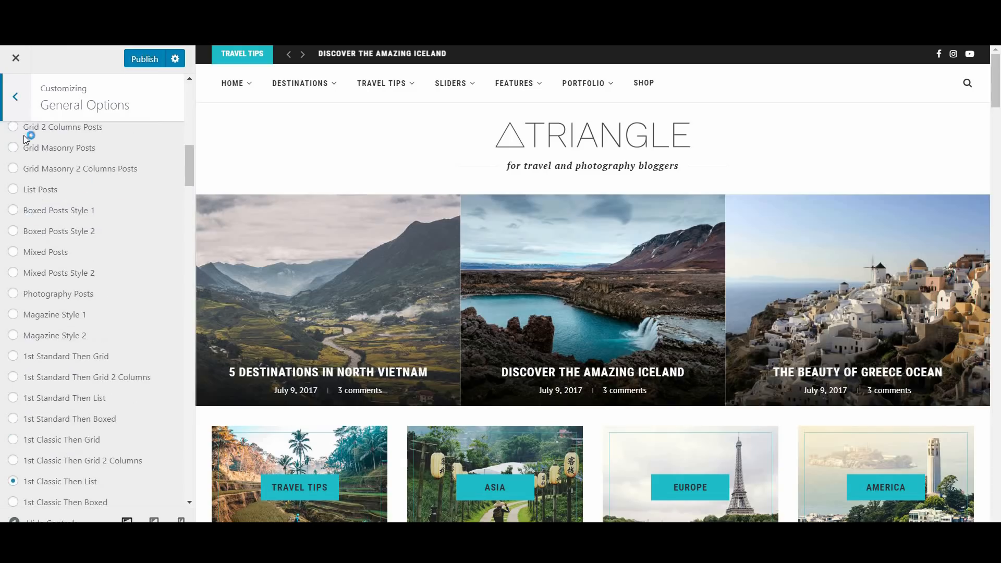
{"action": "scroll", "coordinate": [156, 320], "scroll_direction": "down", "scroll_amount": 2}
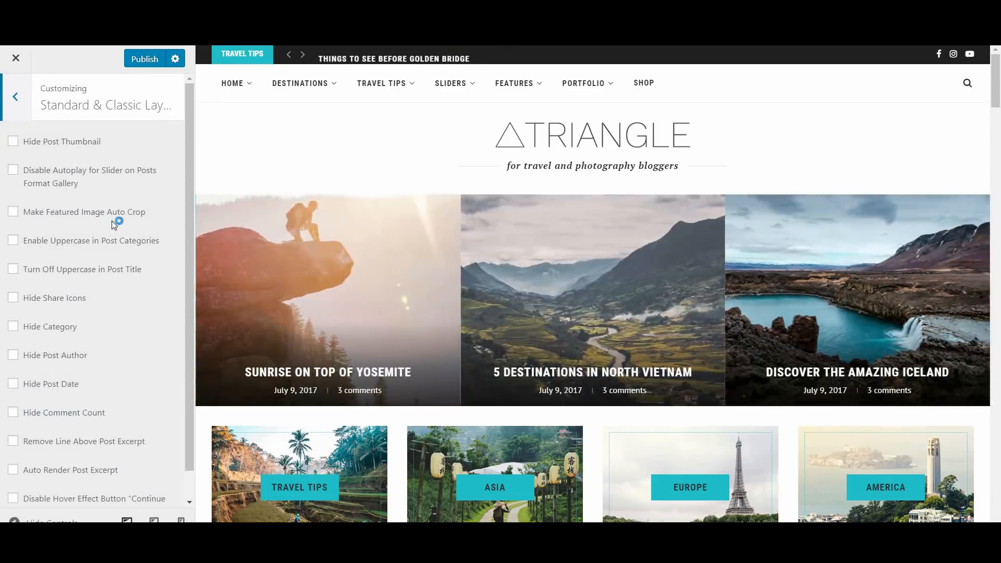
{"action": "scroll", "coordinate": [113, 294], "scroll_direction": "down", "scroll_amount": 1}
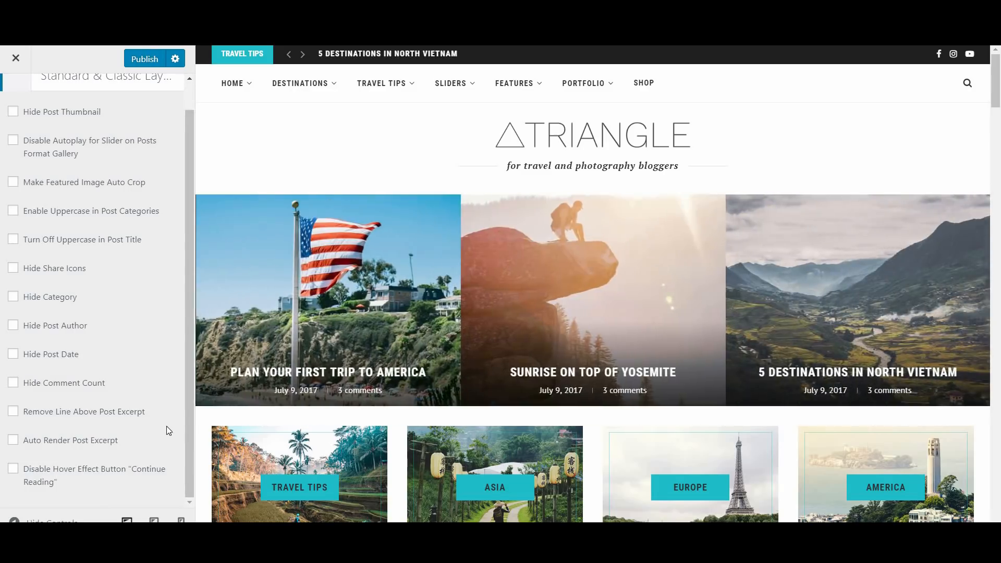
{"action": "scroll", "coordinate": [131, 354], "scroll_direction": "up", "scroll_amount": 1}
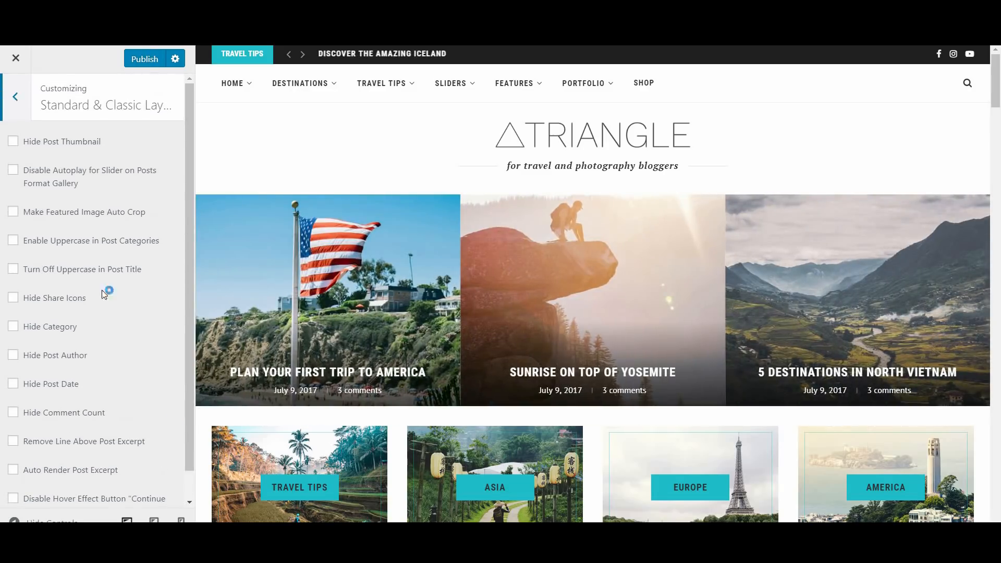
{"action": "left_click", "coordinate": [17, 108]}
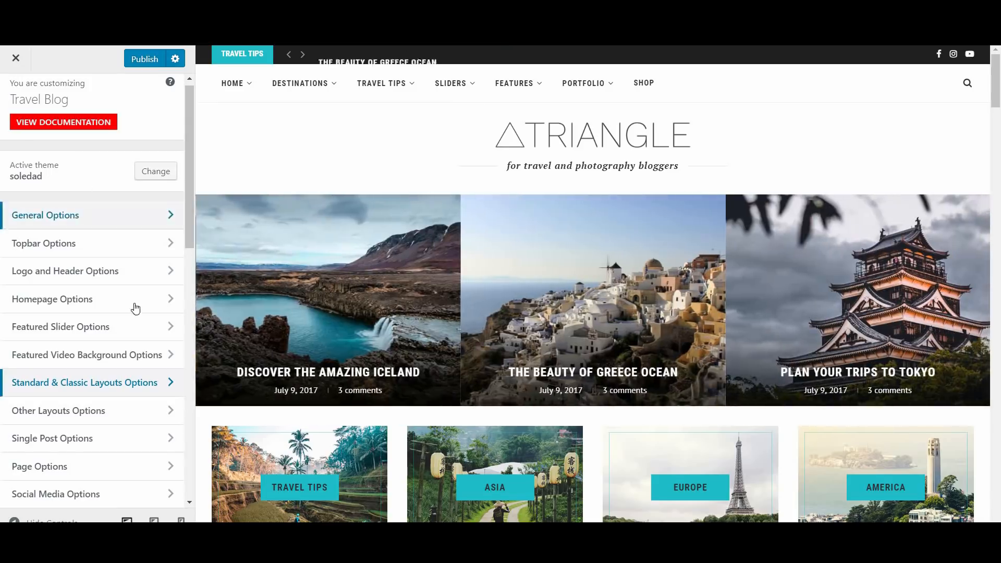
Look over the Other Layouts Options for grid, masonry, list and boxed layouts, and return to the section list.
{"action": "left_click", "coordinate": [128, 414]}
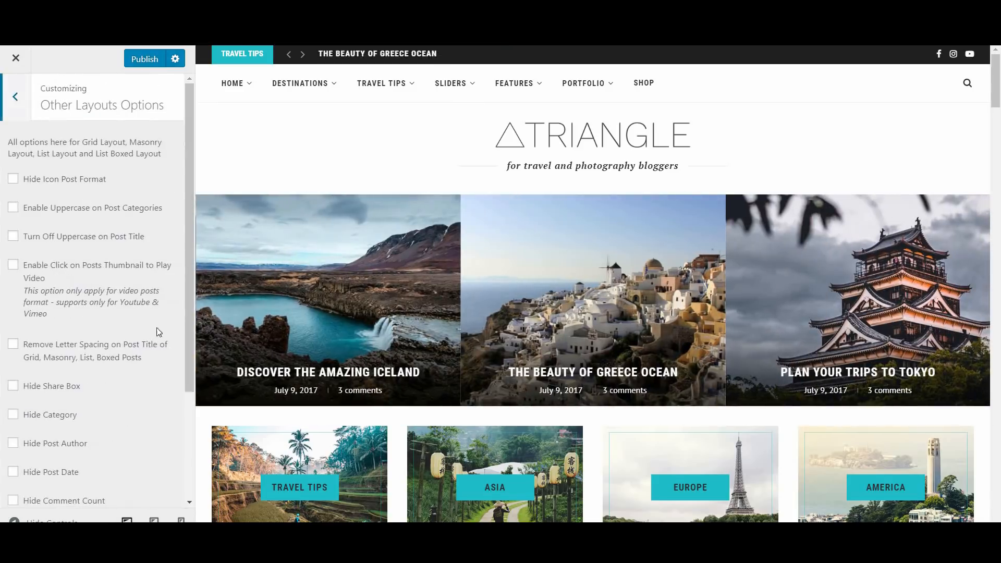
{"action": "left_click_drag", "start_coordinate": [186, 168], "coordinate": [185, 297]}
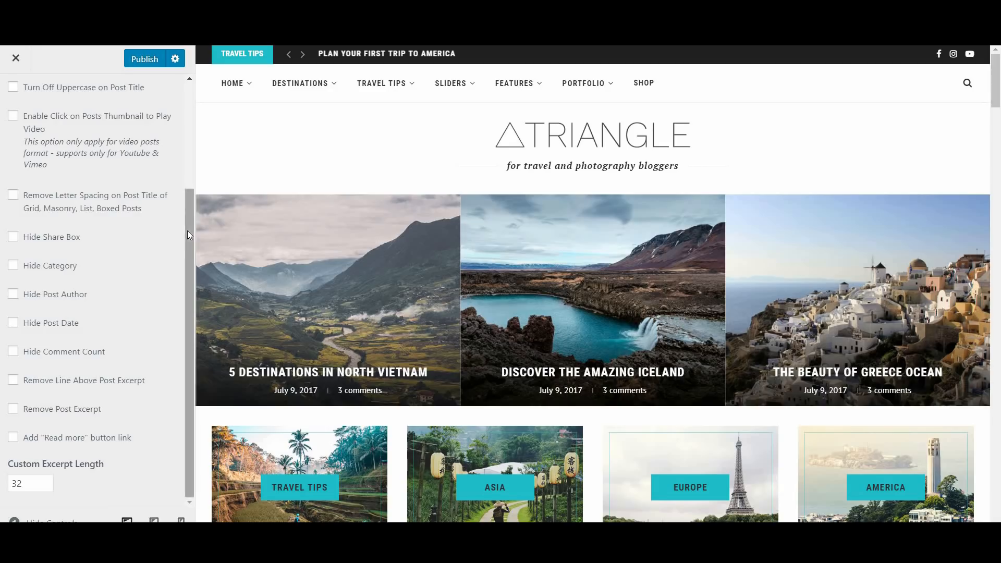
{"action": "left_click_drag", "start_coordinate": [190, 220], "coordinate": [193, 127]}
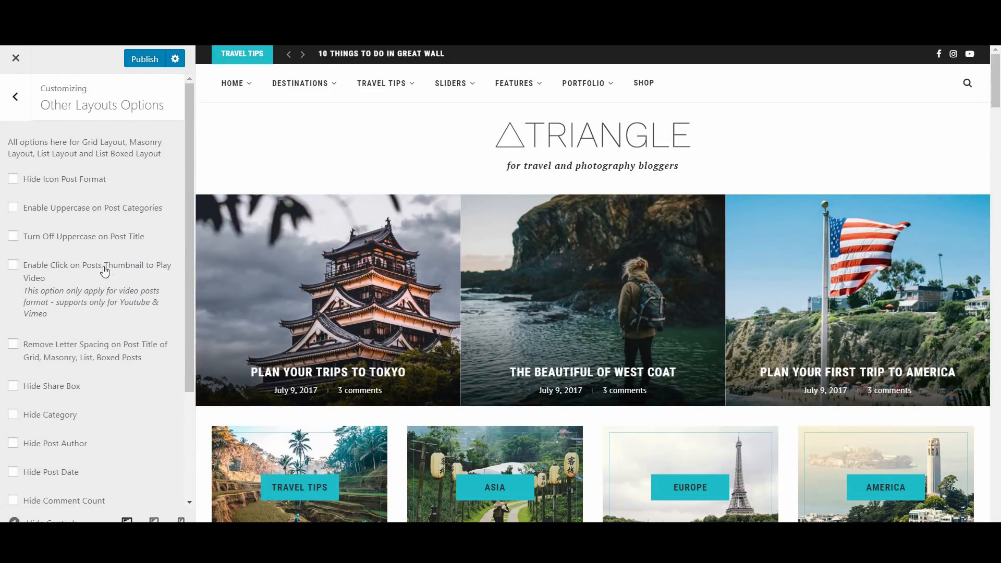
{"action": "left_click", "coordinate": [15, 96]}
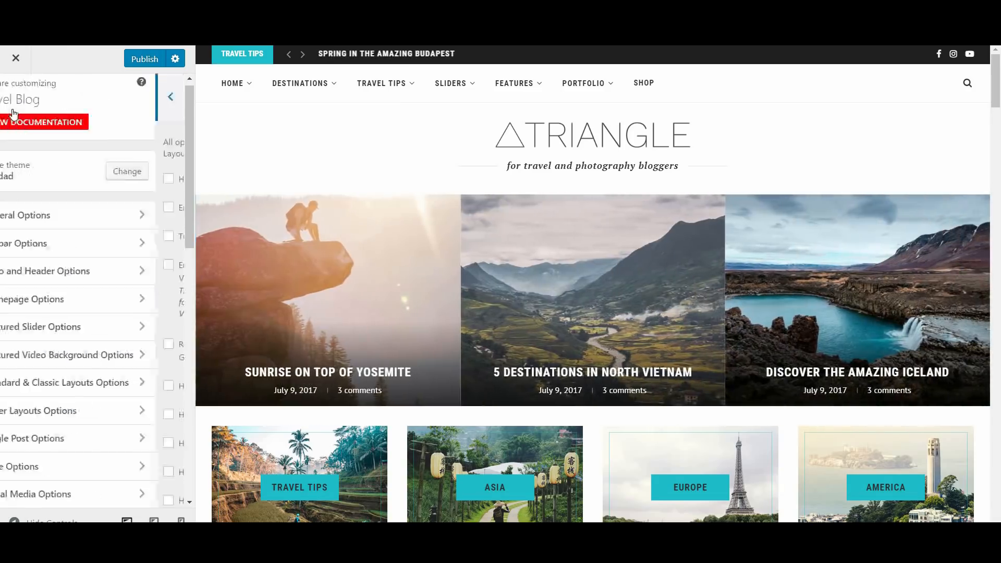
Examine the Single Post Options, including title, featured image, blockquote, sharing and related posts settings, and return to the section list.
{"action": "left_click", "coordinate": [93, 439]}
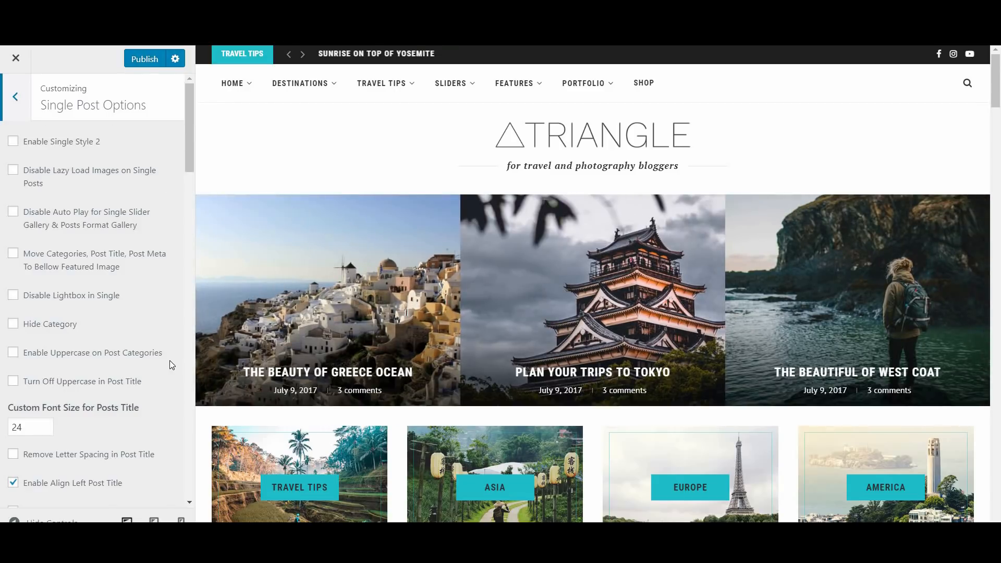
{"action": "scroll", "coordinate": [170, 361], "scroll_direction": "down", "scroll_amount": 5}
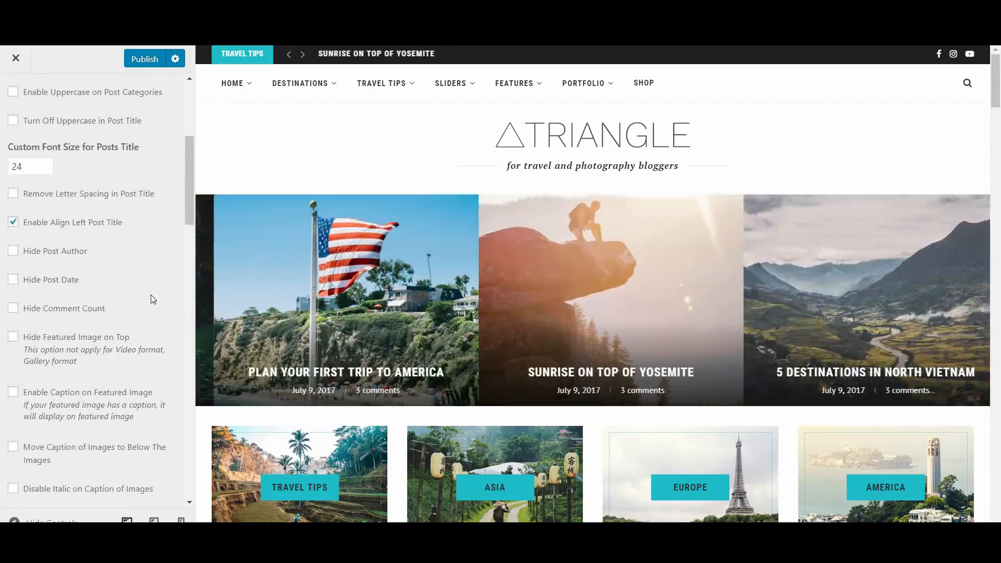
{"action": "scroll", "coordinate": [73, 436], "scroll_direction": "down", "scroll_amount": 4}
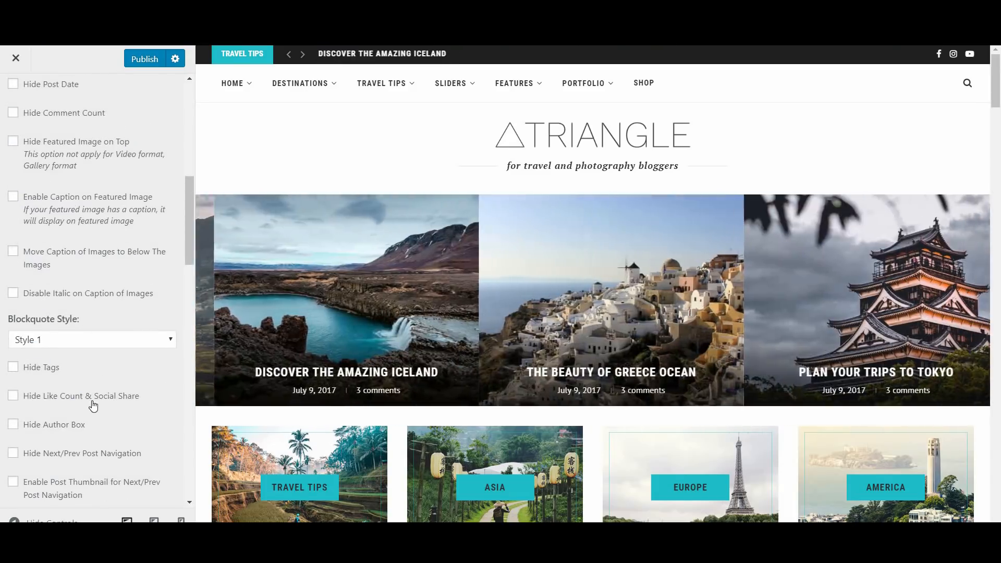
{"action": "scroll", "coordinate": [92, 402], "scroll_direction": "down", "scroll_amount": 3}
{"action": "scroll", "coordinate": [92, 400], "scroll_direction": "down", "scroll_amount": 1}
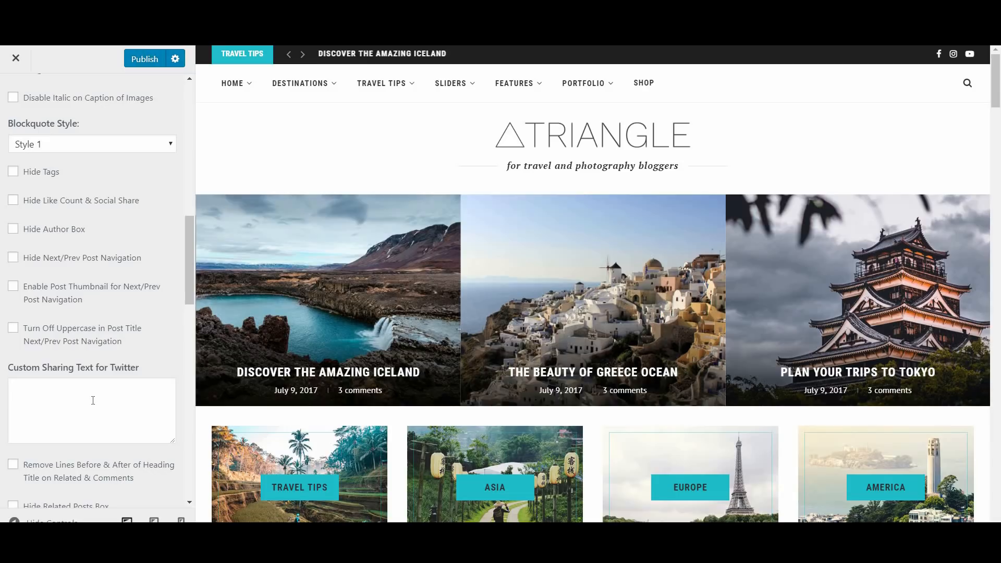
{"action": "left_click_drag", "start_coordinate": [187, 274], "coordinate": [170, 357]}
{"action": "scroll", "coordinate": [168, 364], "scroll_direction": "down", "scroll_amount": 7}
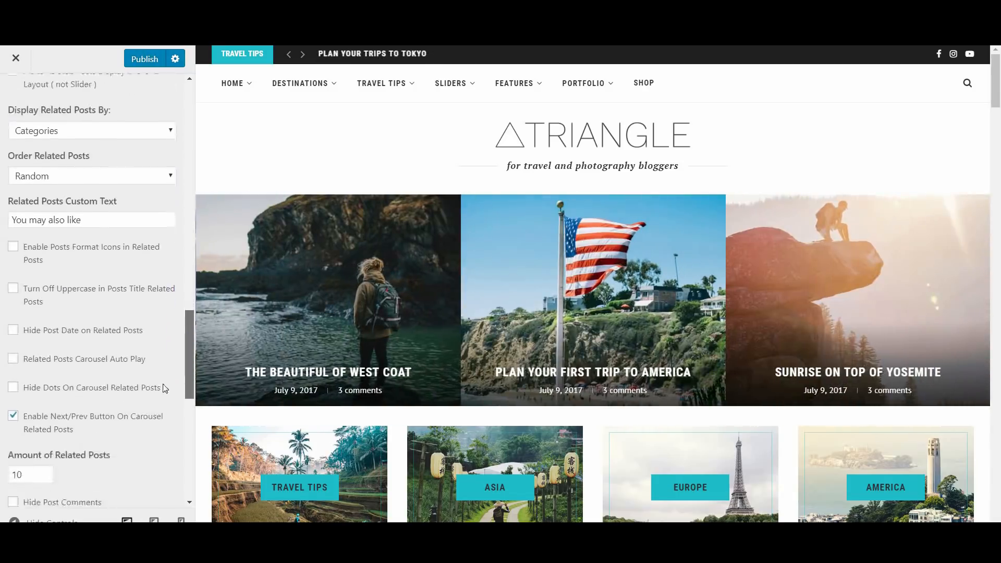
{"action": "scroll", "coordinate": [143, 464], "scroll_direction": "down", "scroll_amount": 3}
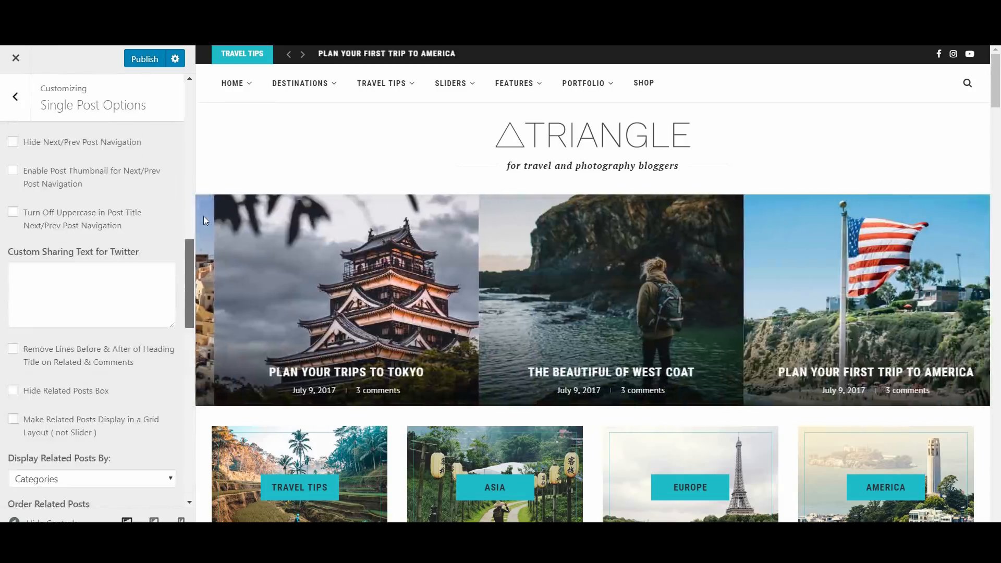
{"action": "left_click_drag", "start_coordinate": [203, 216], "coordinate": [192, 160]}
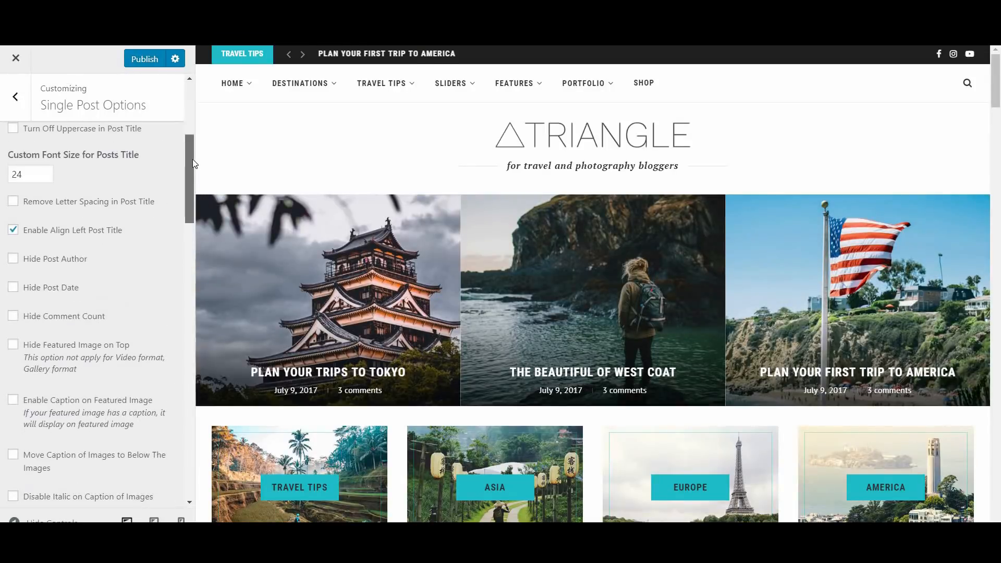
{"action": "left_click", "coordinate": [15, 97]}
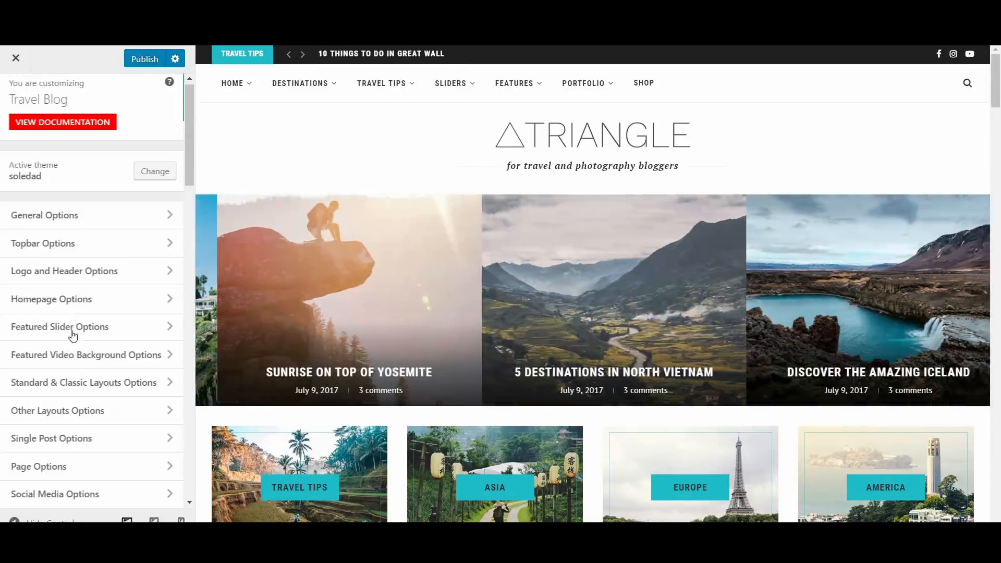
Look through the section list around the Portfolio and Woocommerce Options and read the WooCommerce plugin's description in its details.
{"action": "left_click_drag", "start_coordinate": [192, 218], "coordinate": [193, 286]}
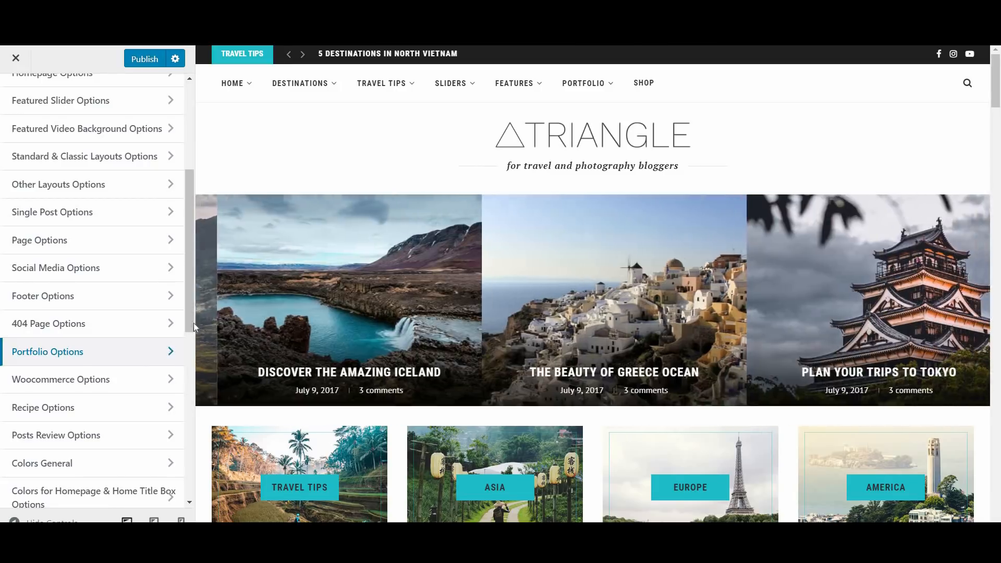
{"action": "scroll", "coordinate": [189, 357], "scroll_direction": "down", "scroll_amount": 3}
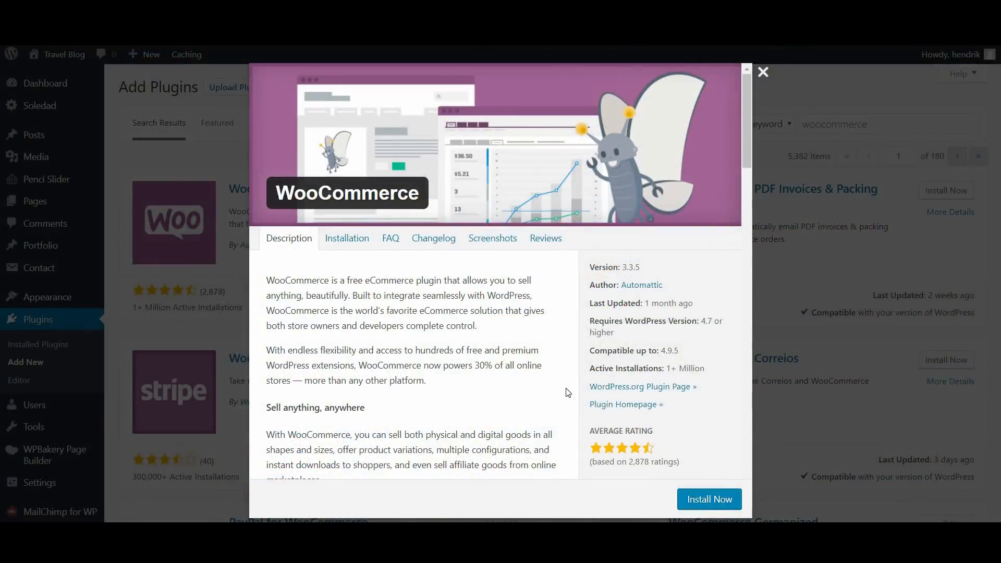
{"action": "scroll", "coordinate": [568, 392], "scroll_direction": "down", "scroll_amount": 5}
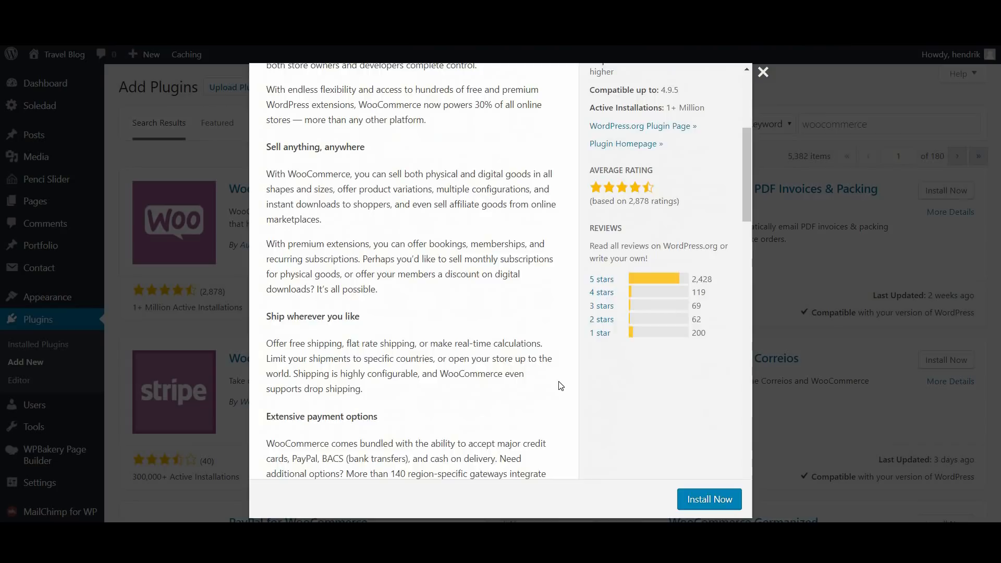
{"action": "scroll", "coordinate": [561, 386], "scroll_direction": "down", "scroll_amount": 4}
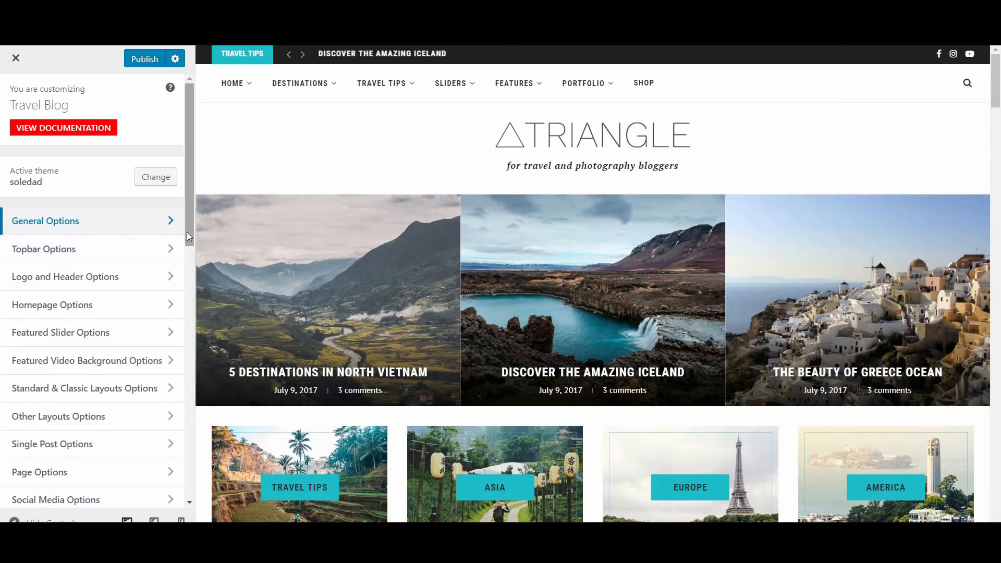
Look over the remaining customizer sections for colors, Quick Text Translation, Custom CSS, Menus and Widgets.
{"action": "scroll", "coordinate": [187, 233], "scroll_direction": "down", "scroll_amount": 12}
{"action": "scroll", "coordinate": [176, 478], "scroll_direction": "down", "scroll_amount": 1}
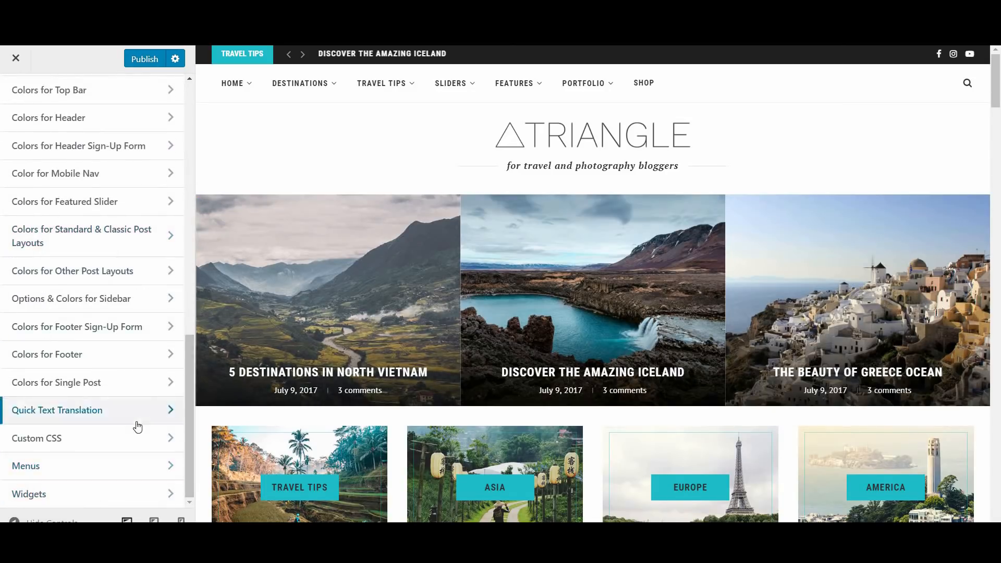
{"action": "scroll", "coordinate": [137, 430], "scroll_direction": "up", "scroll_amount": 3}
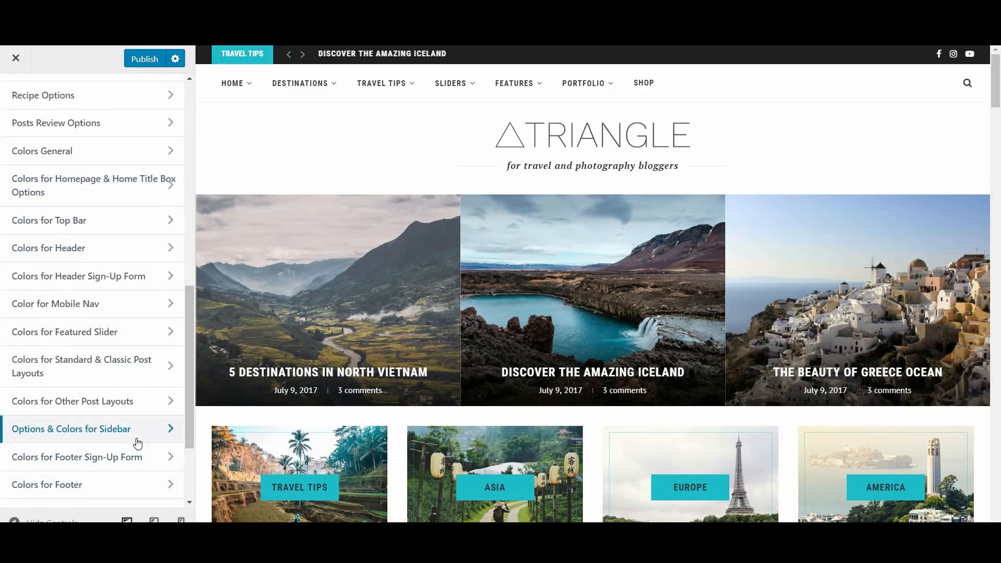
{"action": "scroll", "coordinate": [137, 443], "scroll_direction": "up", "scroll_amount": 12}
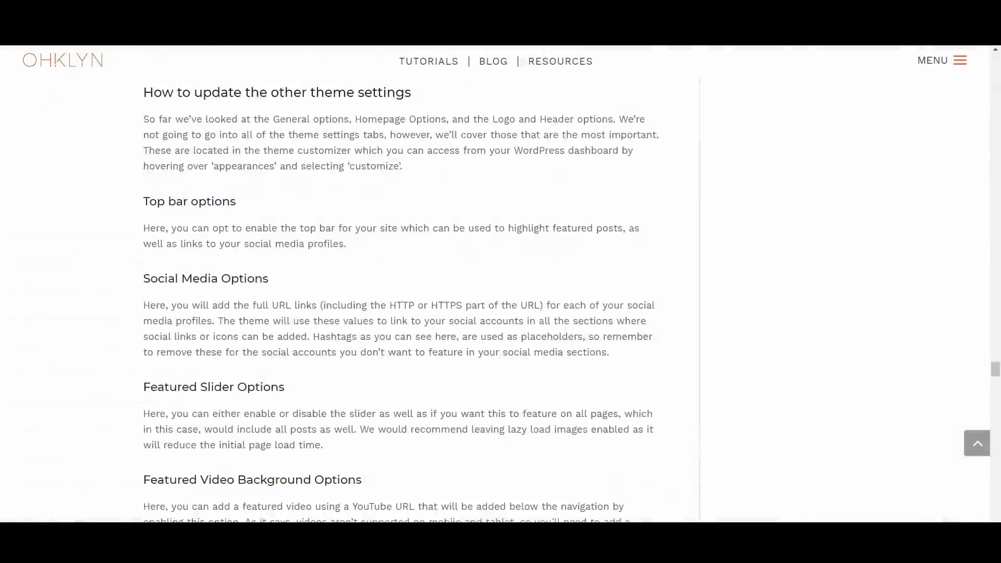
Read the tutorial's notes on other theme settings and page creation, and the Homepage section of the Soledad documentation.
{"action": "scroll", "coordinate": [368, 259], "scroll_direction": "down", "scroll_amount": 10}
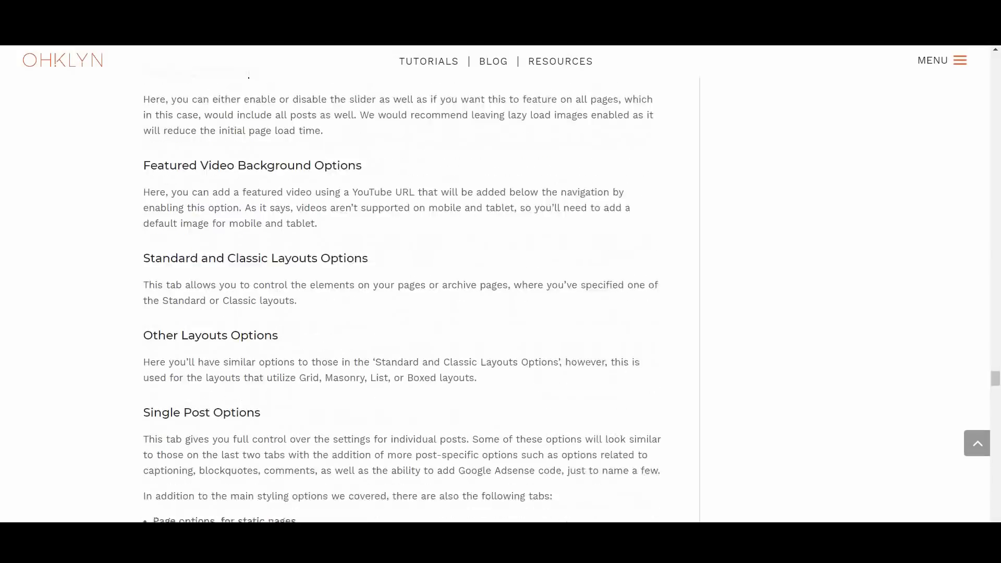
{"action": "scroll", "coordinate": [368, 260], "scroll_direction": "down", "scroll_amount": 5}
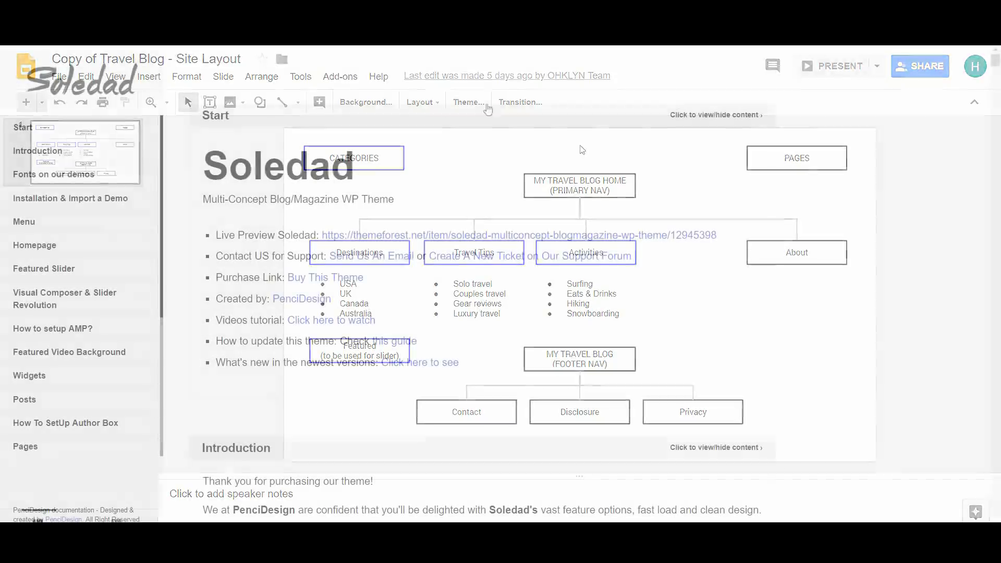
{"action": "left_click", "coordinate": [97, 249]}
{"action": "scroll", "coordinate": [335, 464], "scroll_direction": "down", "scroll_amount": 10}
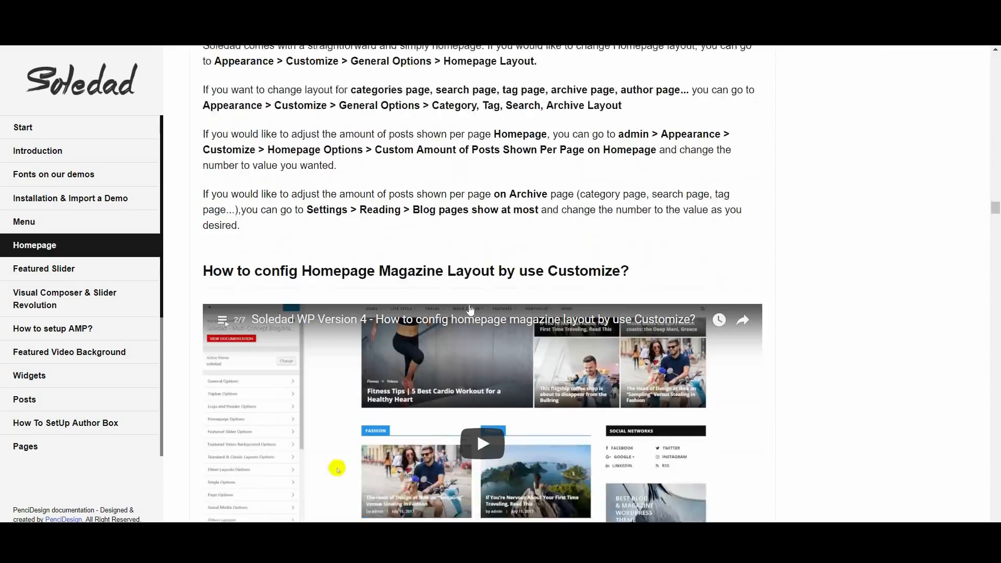
{"action": "scroll", "coordinate": [470, 303], "scroll_direction": "down", "scroll_amount": 3}
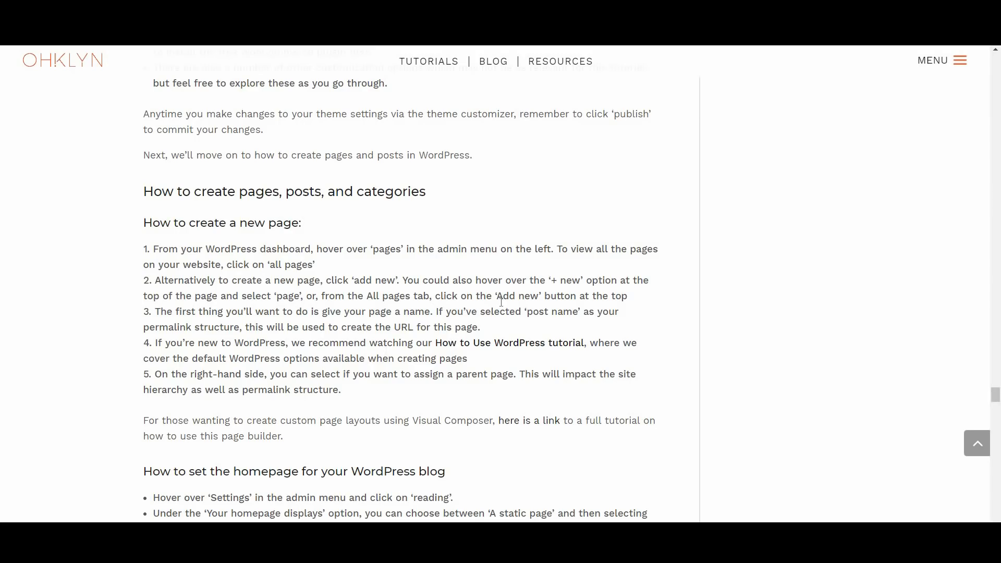
{"action": "left_click", "coordinate": [535, 424]}
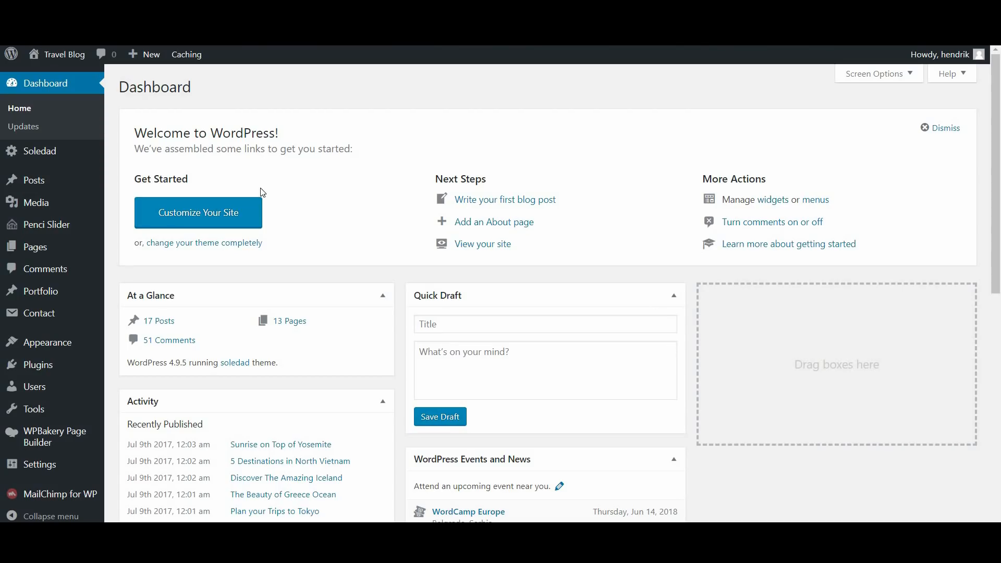
In the Reading settings, check the static page choices, set the homepage to display your latest posts, and save the changes.
{"action": "mouse_move", "coordinate": [45, 471]}
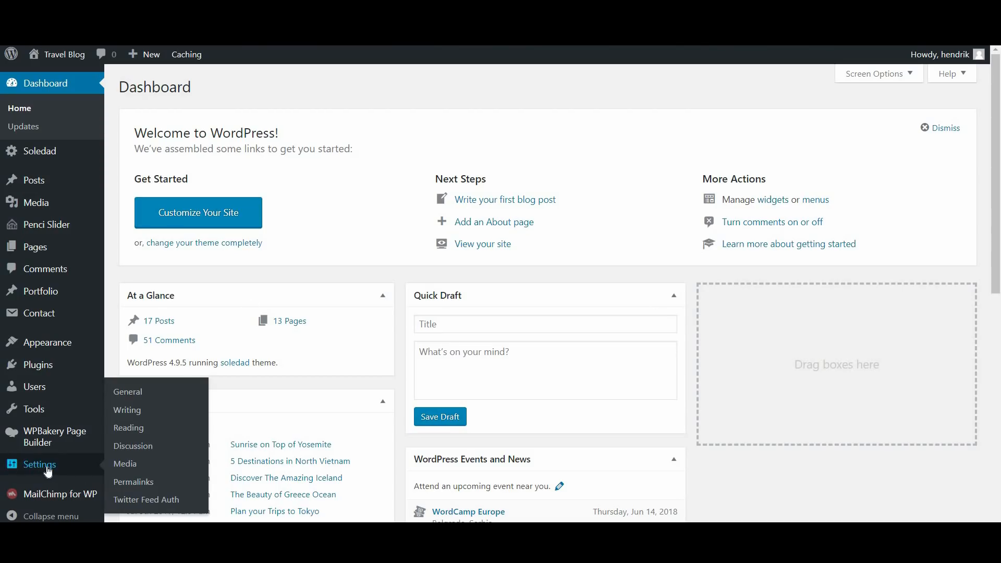
{"action": "left_click", "coordinate": [144, 432]}
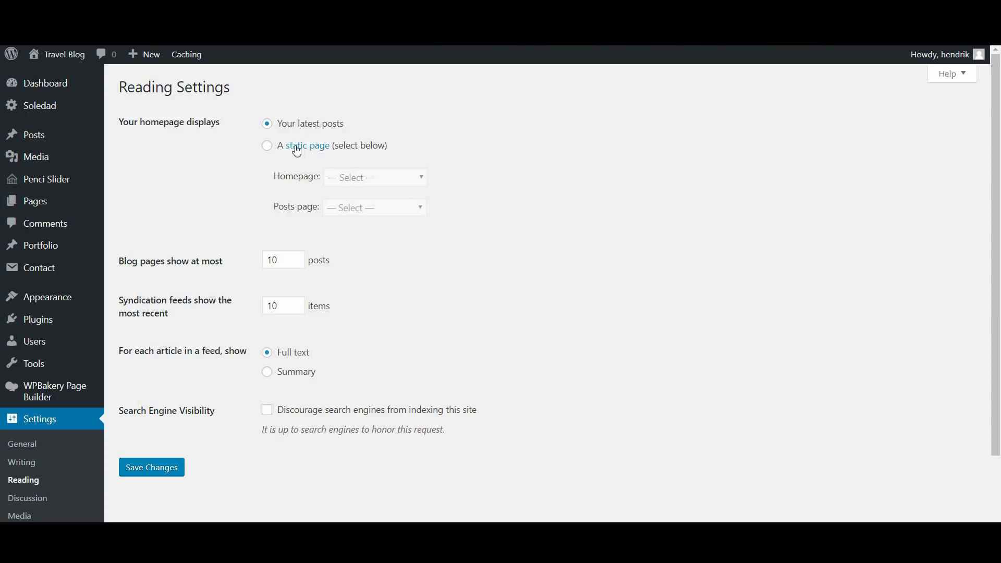
{"action": "left_click", "coordinate": [276, 150]}
{"action": "left_click", "coordinate": [376, 177]}
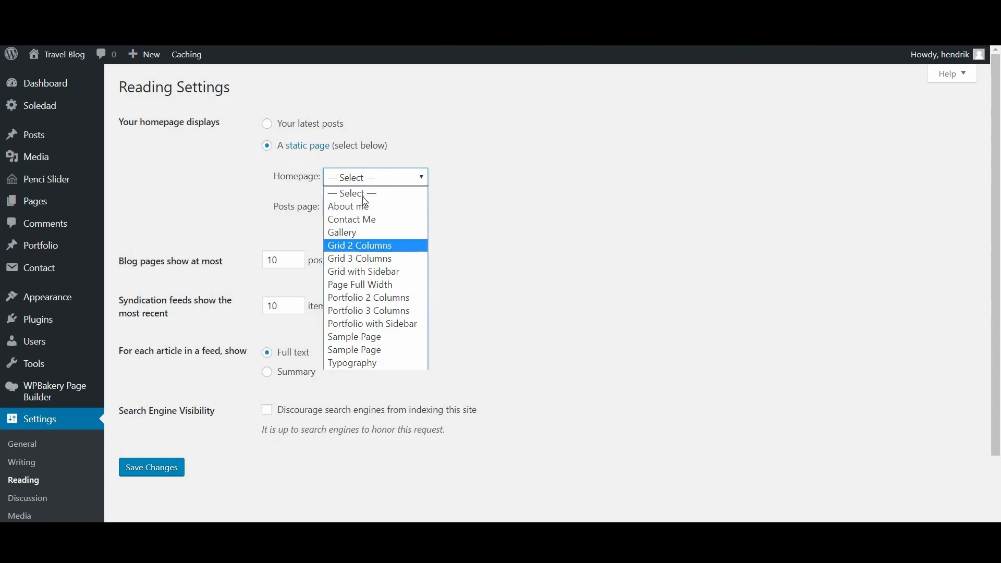
{"action": "left_click", "coordinate": [401, 180]}
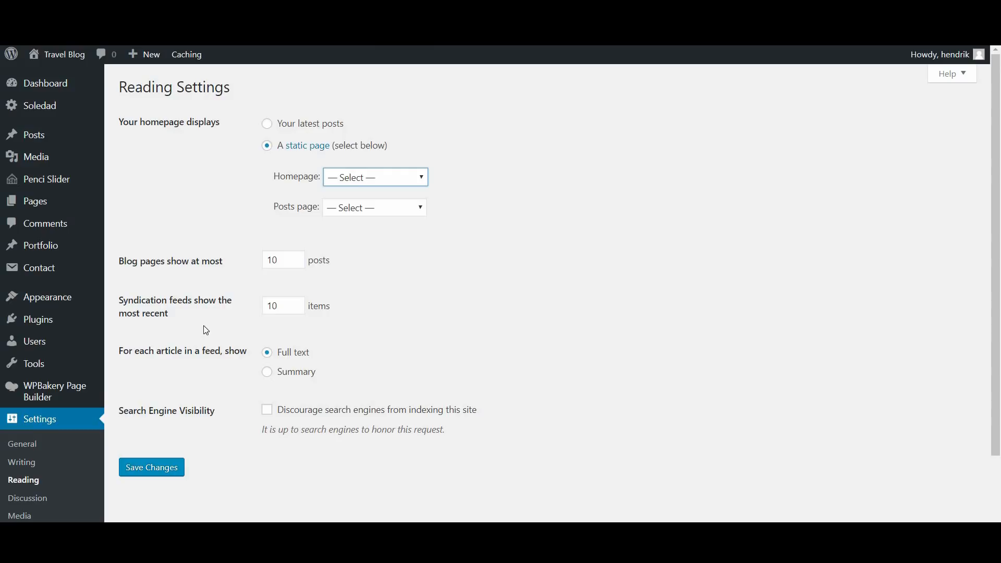
{"action": "left_click", "coordinate": [301, 129]}
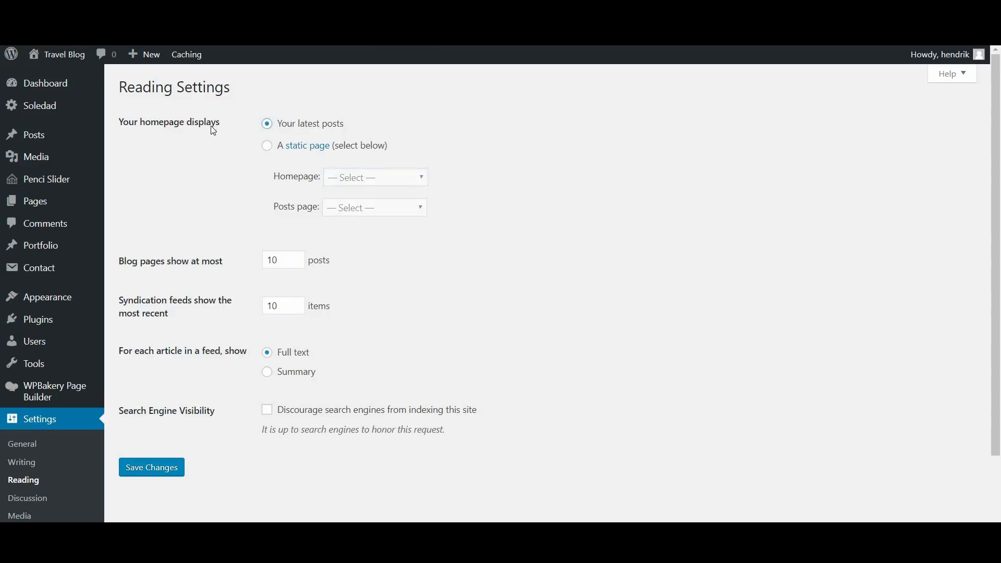
{"action": "left_click", "coordinate": [149, 476]}
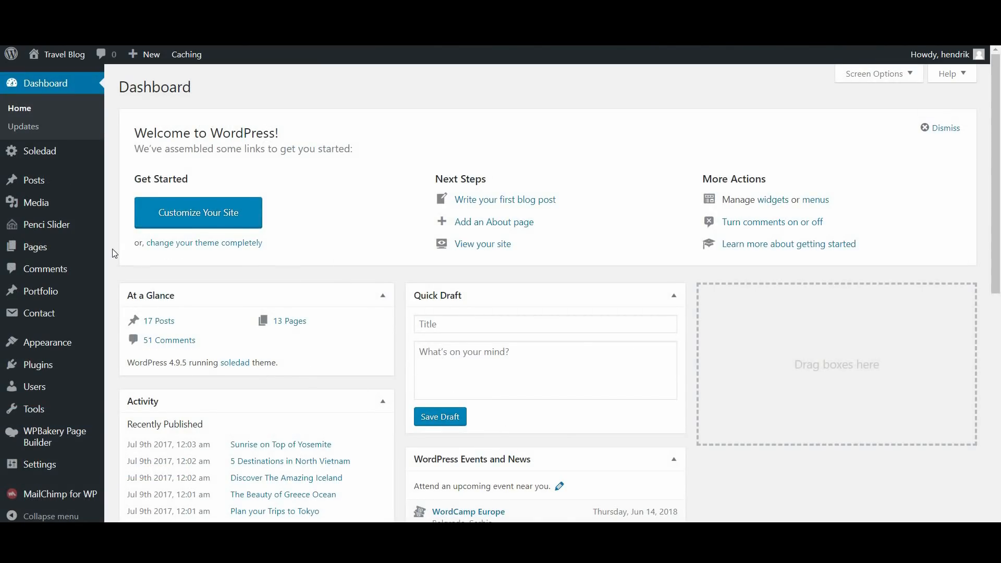
Open the list of all pages and look through the site's existing pages.
{"action": "mouse_move", "coordinate": [27, 254]}
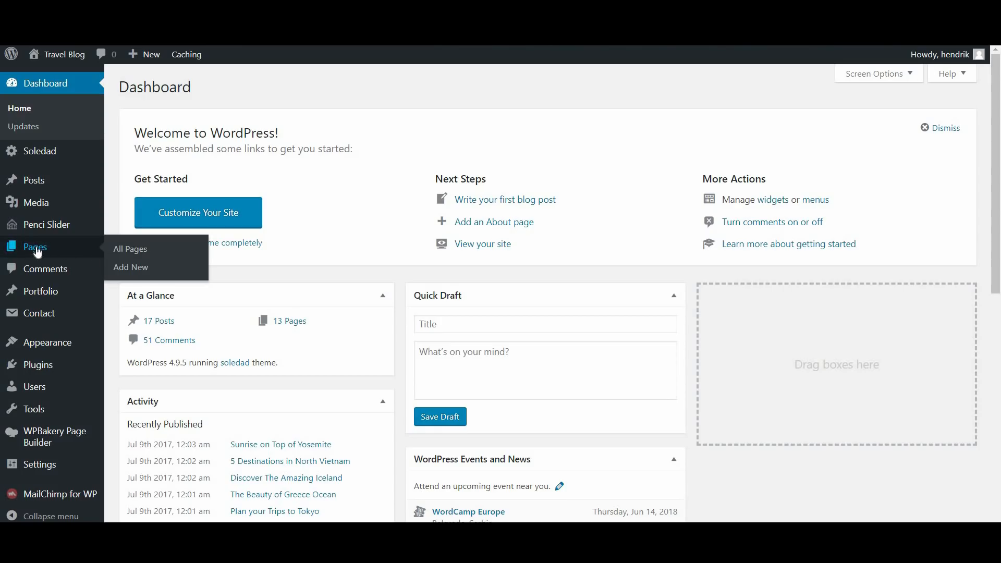
{"action": "left_click", "coordinate": [132, 251]}
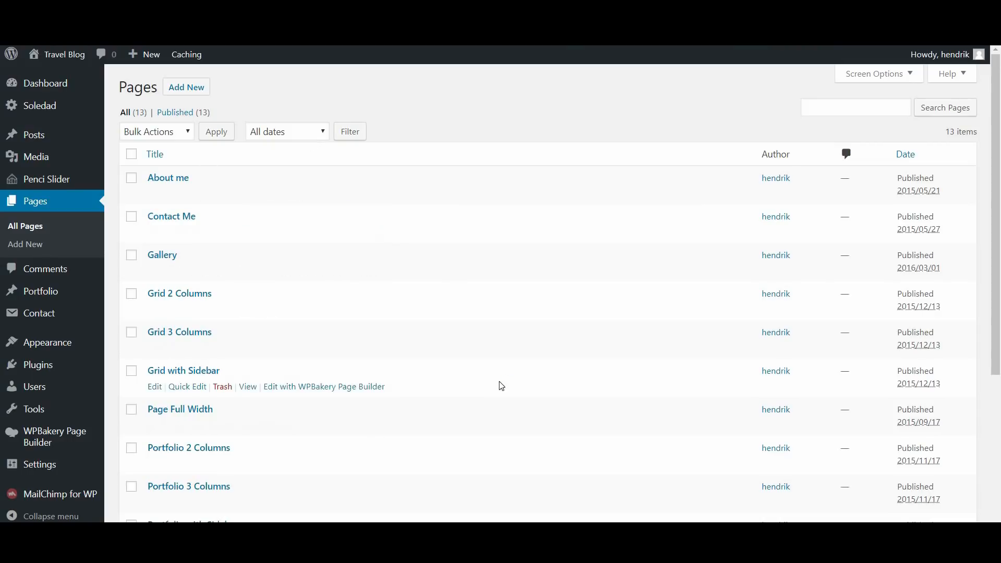
{"action": "scroll", "coordinate": [502, 385], "scroll_direction": "down", "scroll_amount": 5}
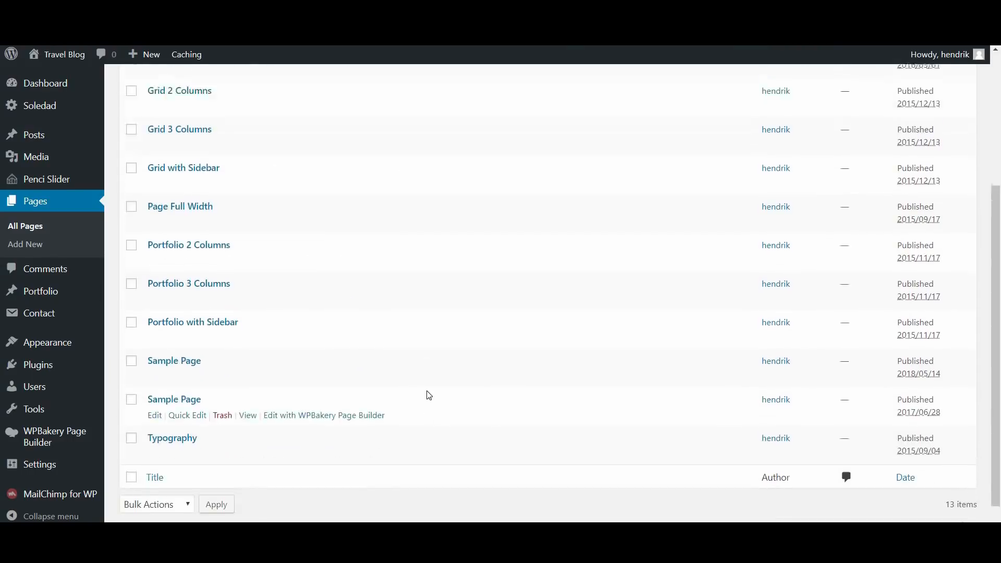
{"action": "scroll", "coordinate": [428, 396], "scroll_direction": "up", "scroll_amount": 5}
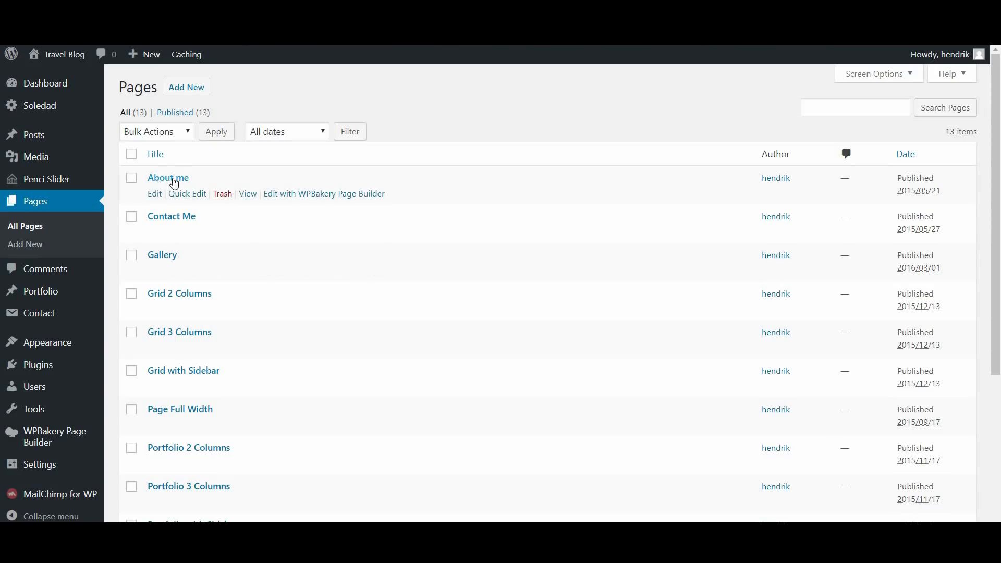
Edit the "About me" page, changing its title to "About", and open and confirm its permalink slug.
{"action": "left_click", "coordinate": [157, 196]}
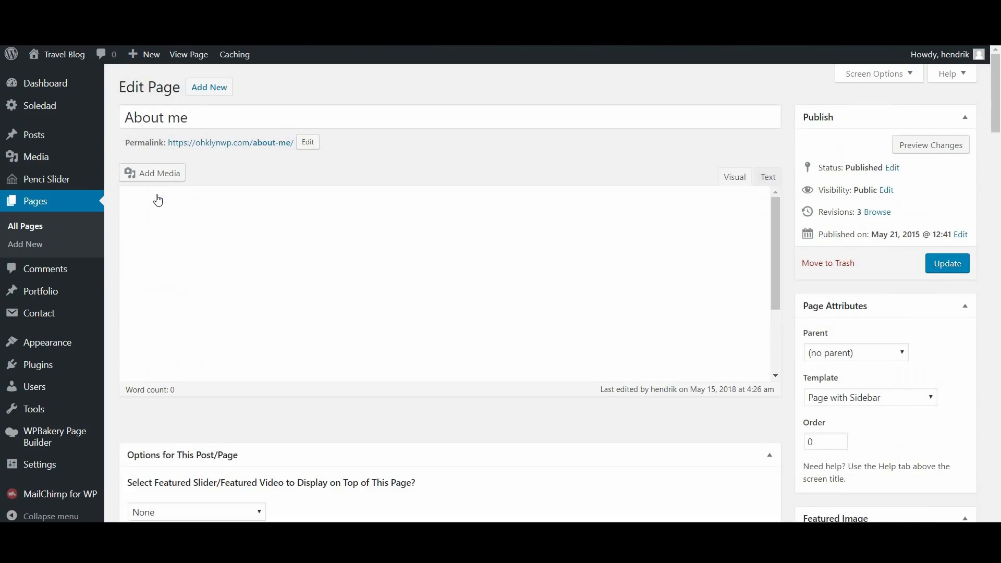
{"action": "left_click", "coordinate": [194, 119]}
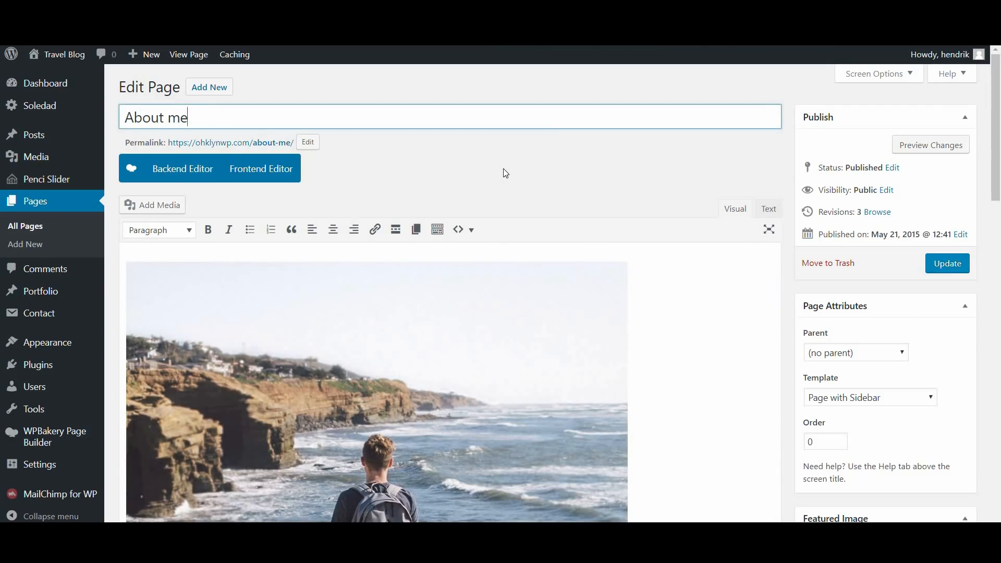
{"action": "left_click", "coordinate": [399, 188]}
{"action": "double_click", "coordinate": [184, 117]}
{"action": "key", "text": "BackSpace"}
{"action": "key", "text": "BackSpace"}
{"action": "left_click", "coordinate": [304, 142]}
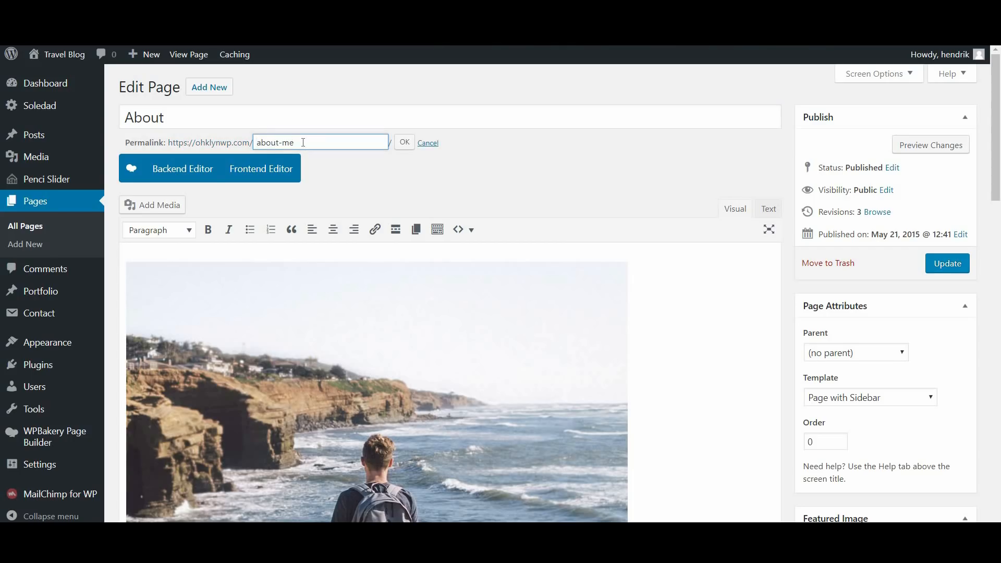
{"action": "left_click", "coordinate": [405, 142]}
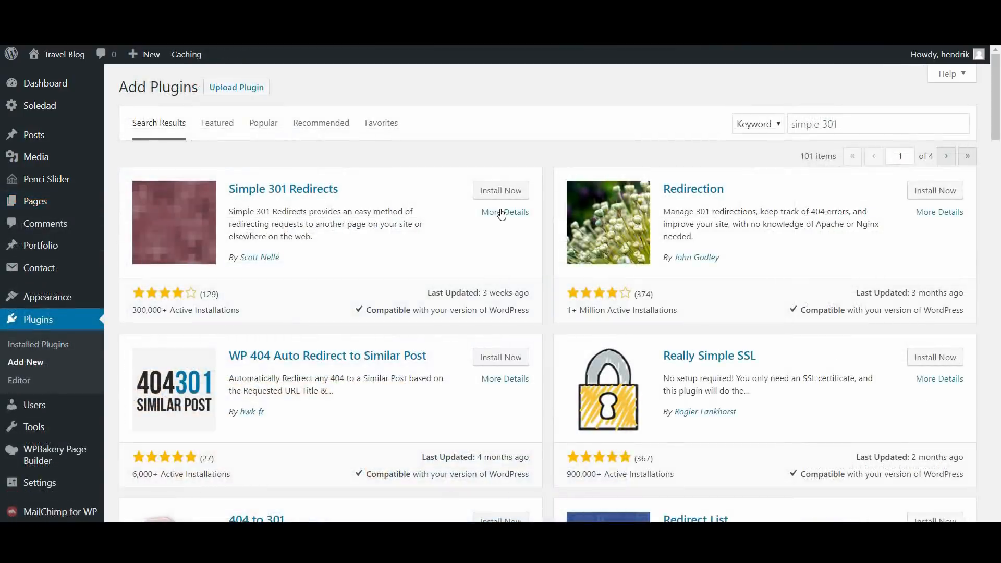
Open the details of the Simple 301 Redirects plugin from the plugin search results.
{"action": "left_click", "coordinate": [501, 212]}
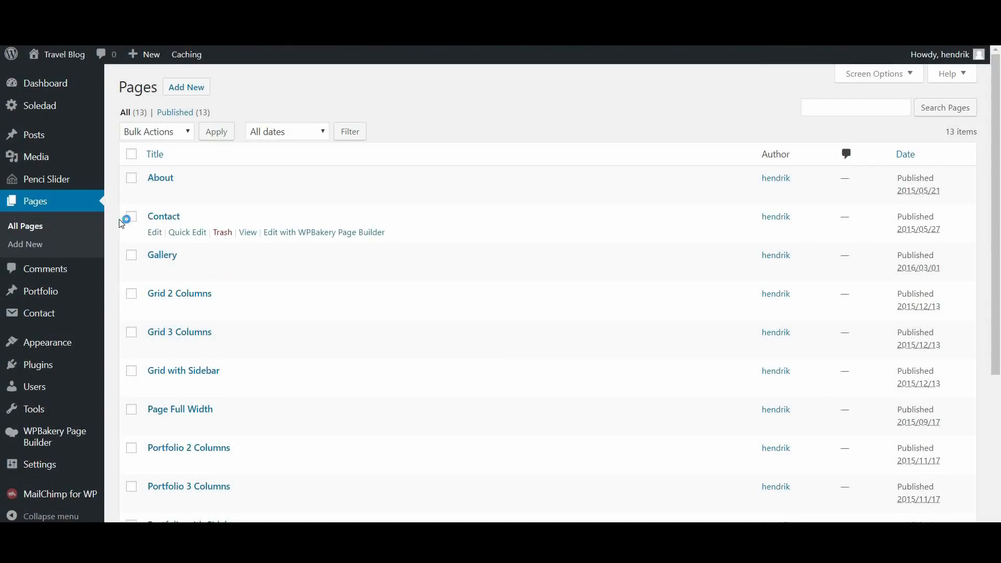
{"action": "left_click", "coordinate": [240, 224]}
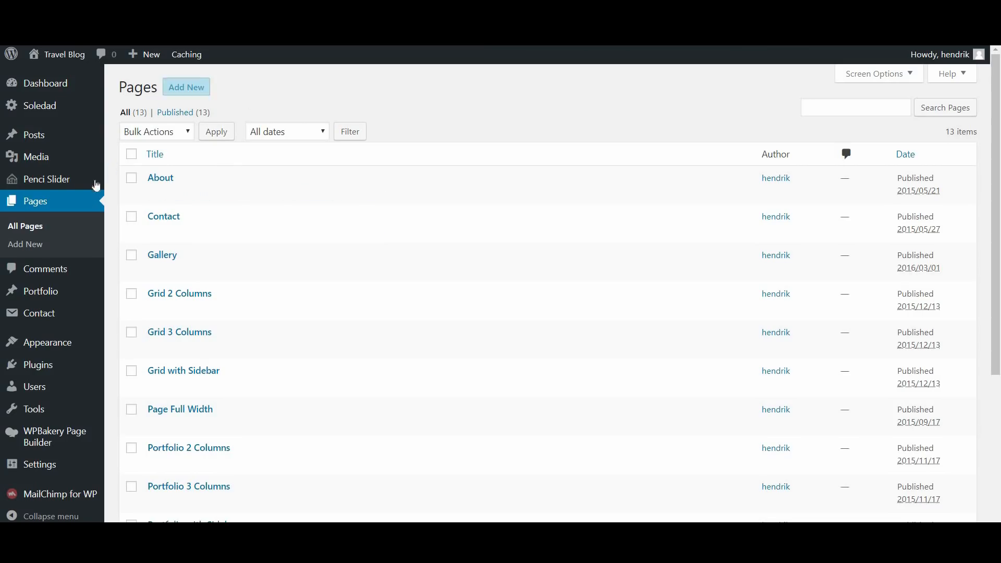
Create a new page titled "Disclosure" and confirm "disclosure" as its permalink slug.
{"action": "left_click", "coordinate": [30, 251]}
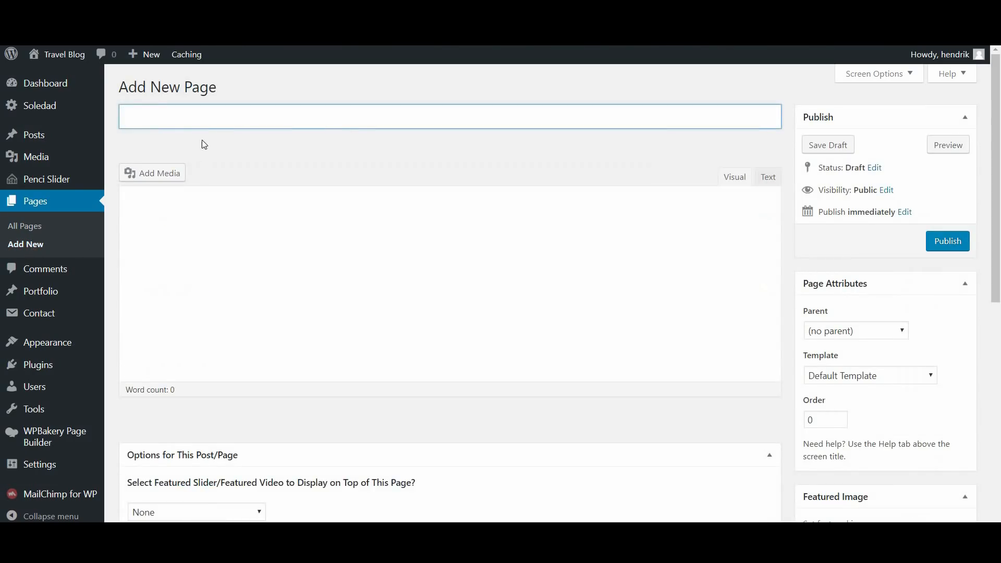
{"action": "left_click", "coordinate": [209, 121]}
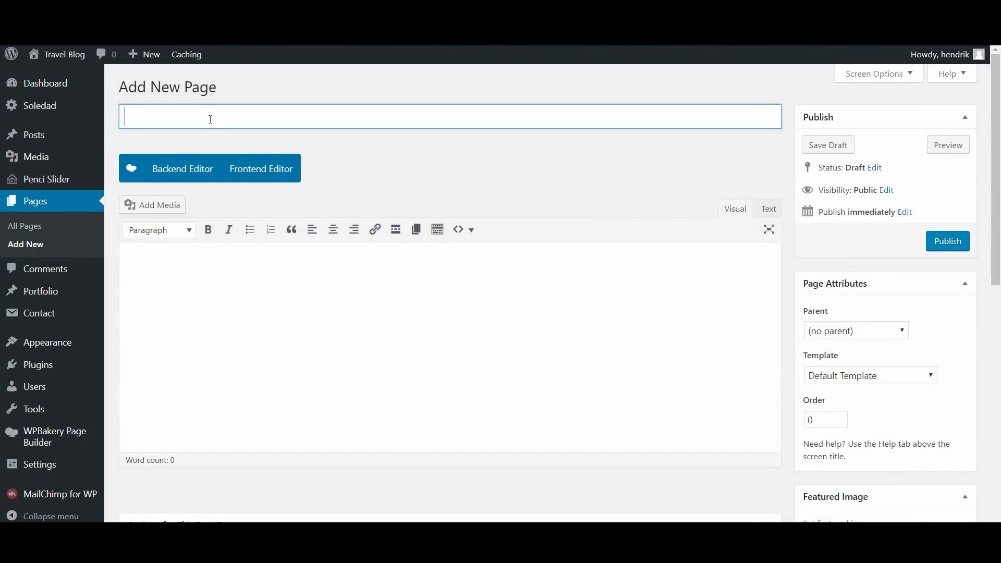
{"action": "type", "text": "Disclosure"}
{"action": "left_click", "coordinate": [393, 164]}
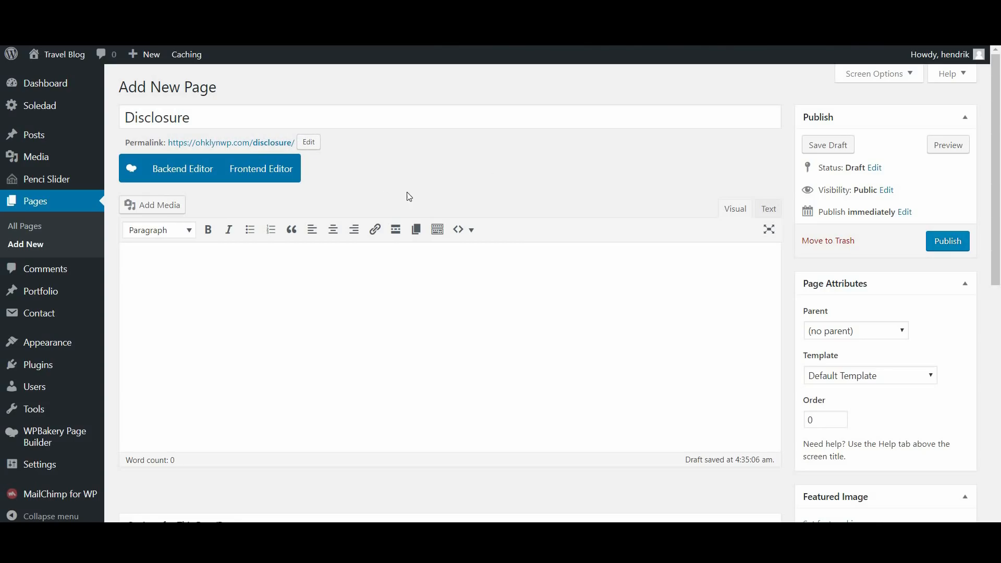
{"action": "left_click", "coordinate": [309, 142]}
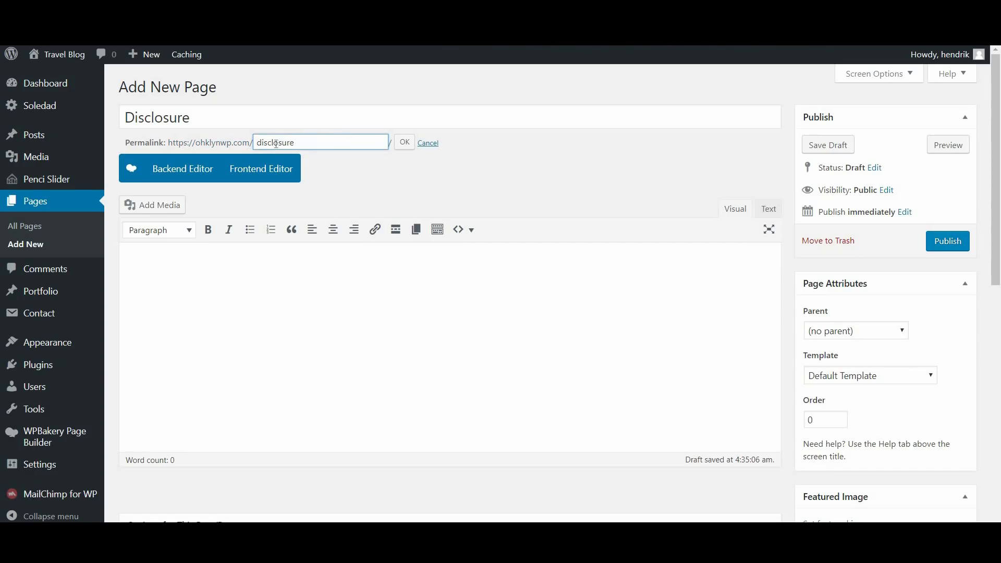
{"action": "left_click", "coordinate": [403, 144]}
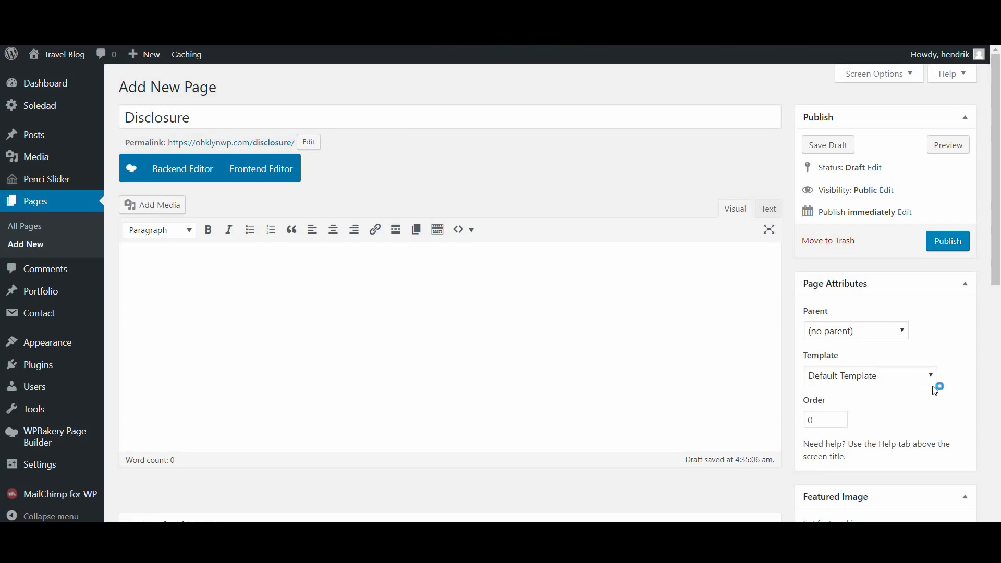
Set the Disclosure page's template to Page with Sidebar.
{"action": "left_click", "coordinate": [875, 379]}
{"action": "left_click", "coordinate": [876, 380]}
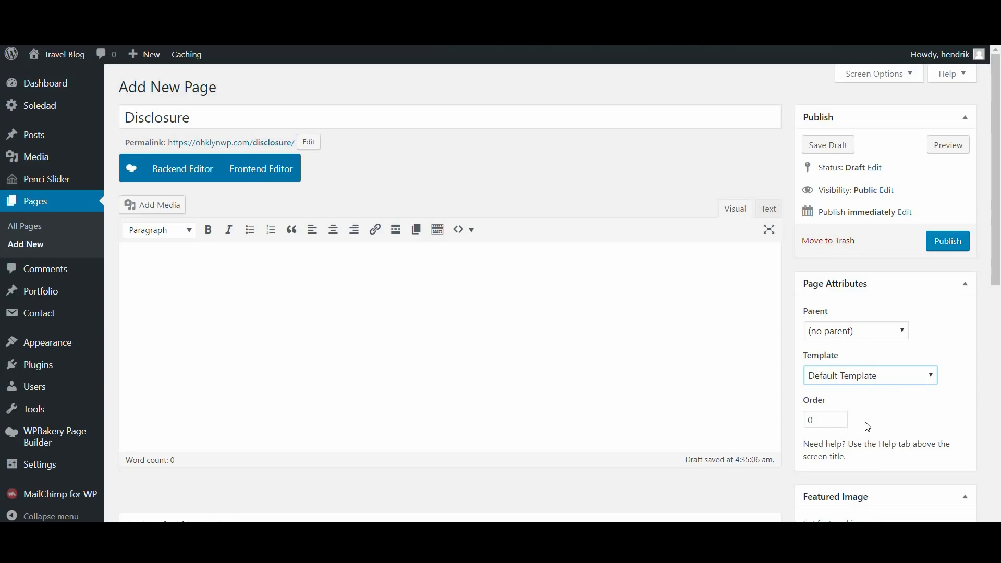
{"action": "left_click", "coordinate": [875, 374]}
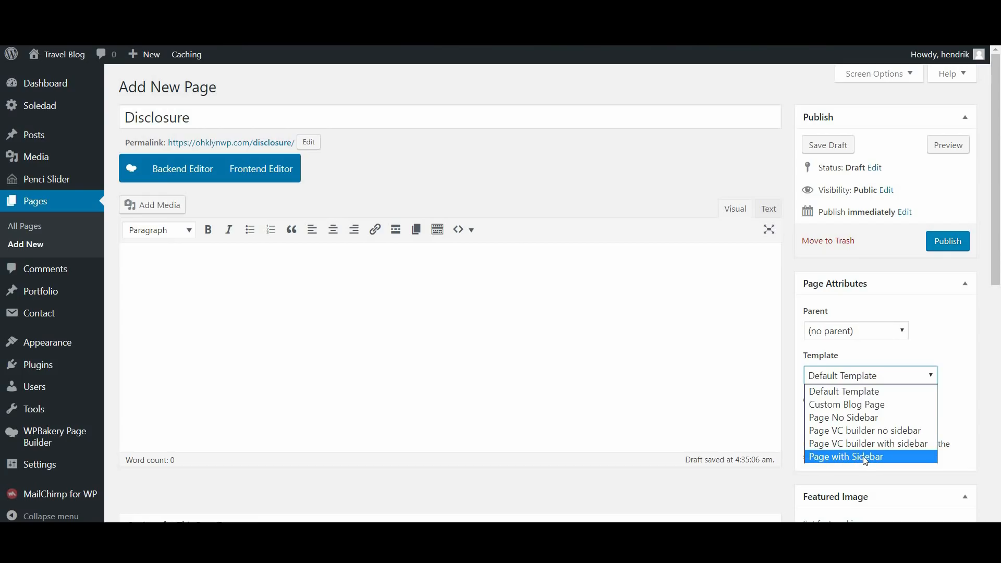
{"action": "left_click", "coordinate": [897, 457]}
Look at the media library and file upload options for the page's featured image, and close the dialog without setting one.
{"action": "scroll", "coordinate": [896, 455], "scroll_direction": "down", "scroll_amount": 4}
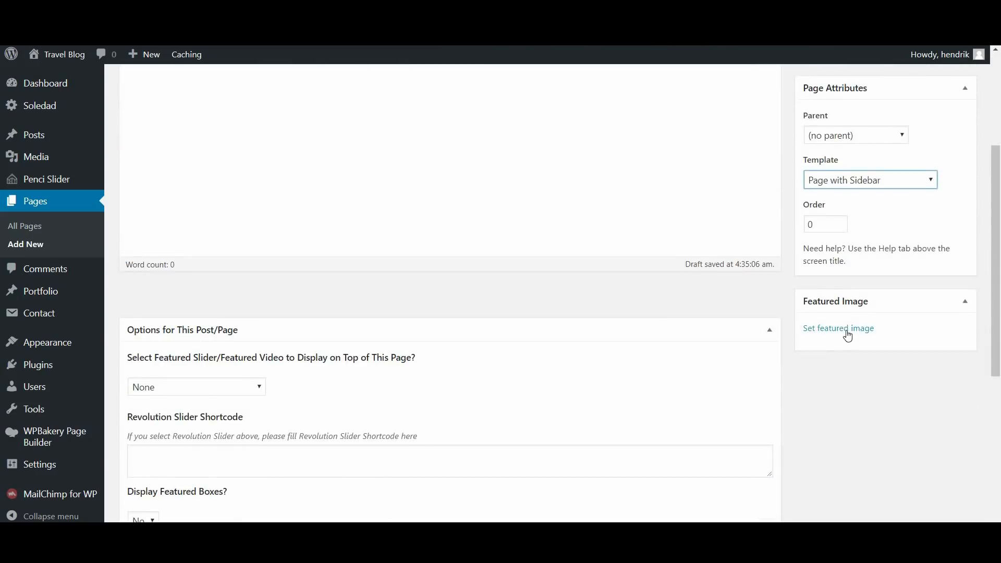
{"action": "left_click", "coordinate": [848, 334]}
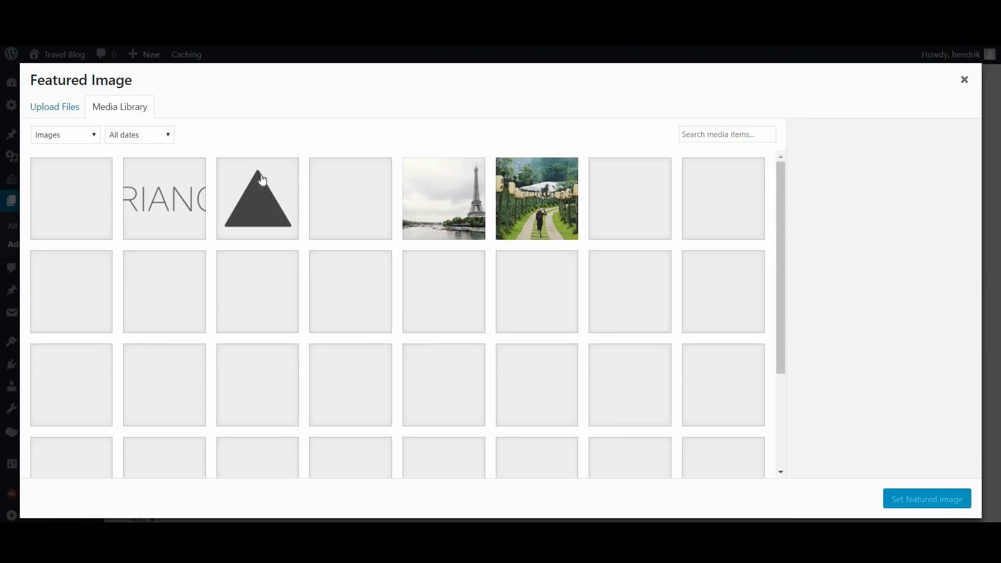
{"action": "left_click", "coordinate": [60, 112]}
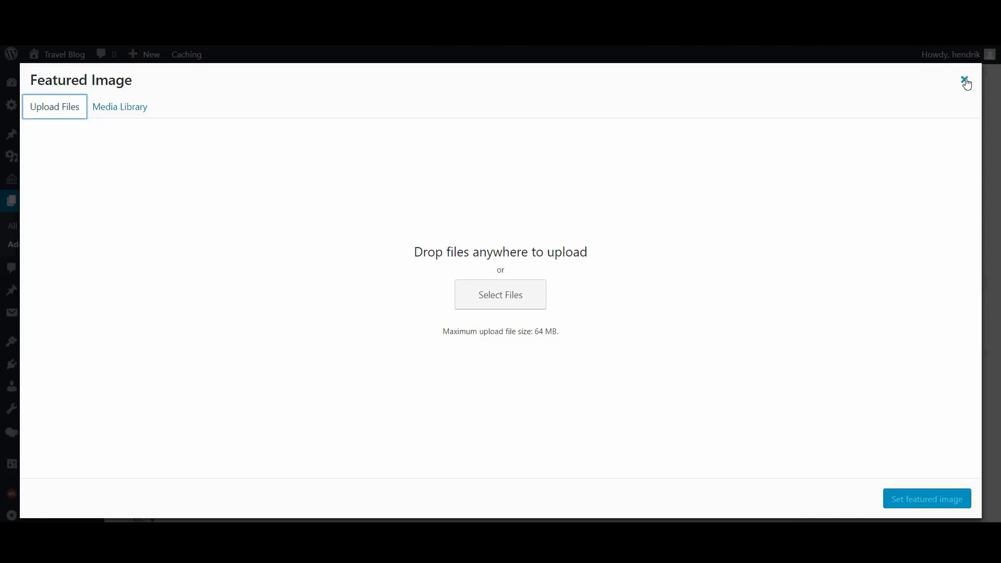
{"action": "left_click", "coordinate": [965, 83]}
Look over the Disclosure page's additional options for the featured slider, featured boxes, page title, breadcrumb and share box.
{"action": "scroll", "coordinate": [683, 308], "scroll_direction": "up", "scroll_amount": 3}
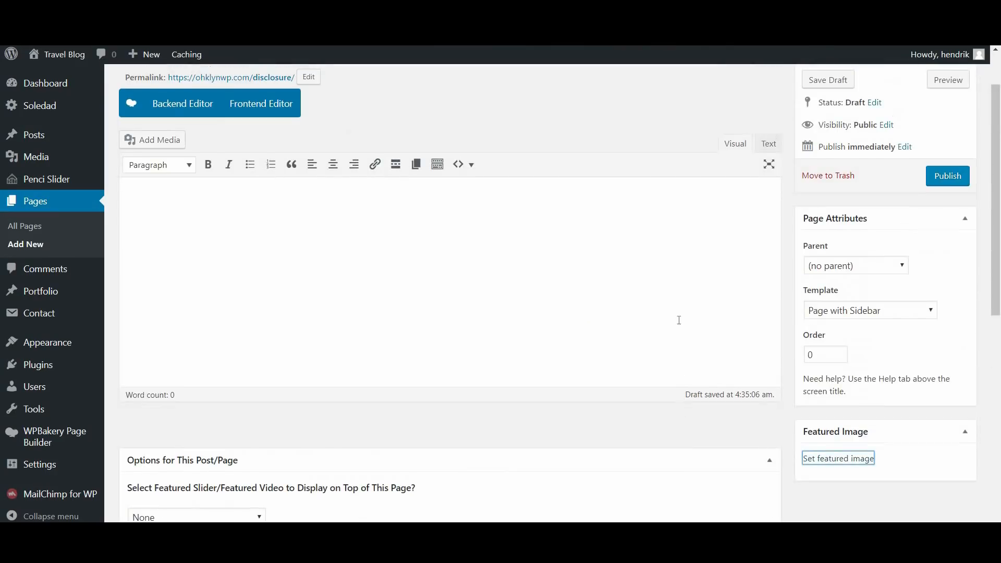
{"action": "scroll", "coordinate": [669, 363], "scroll_direction": "up", "scroll_amount": 1}
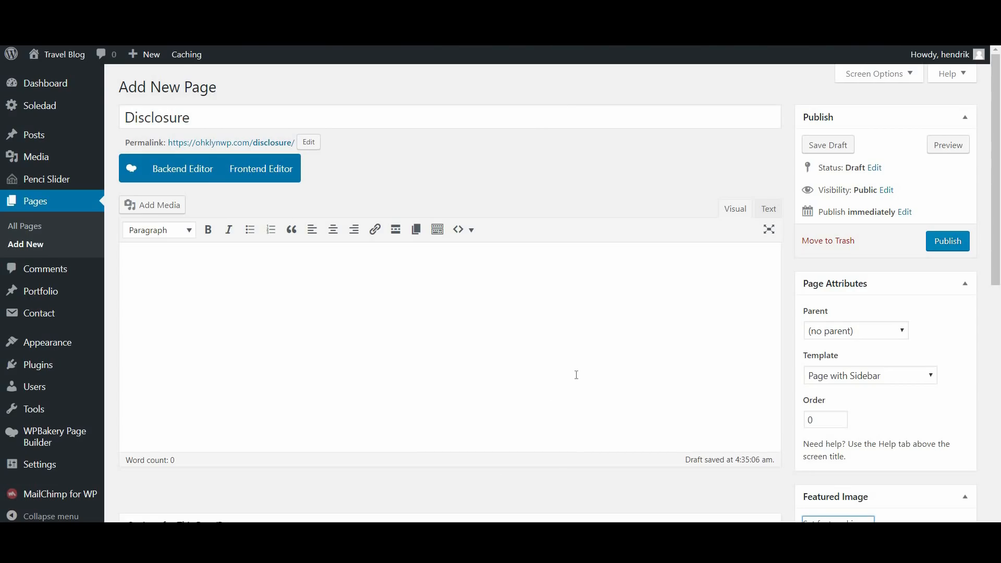
{"action": "scroll", "coordinate": [577, 374], "scroll_direction": "down", "scroll_amount": 5}
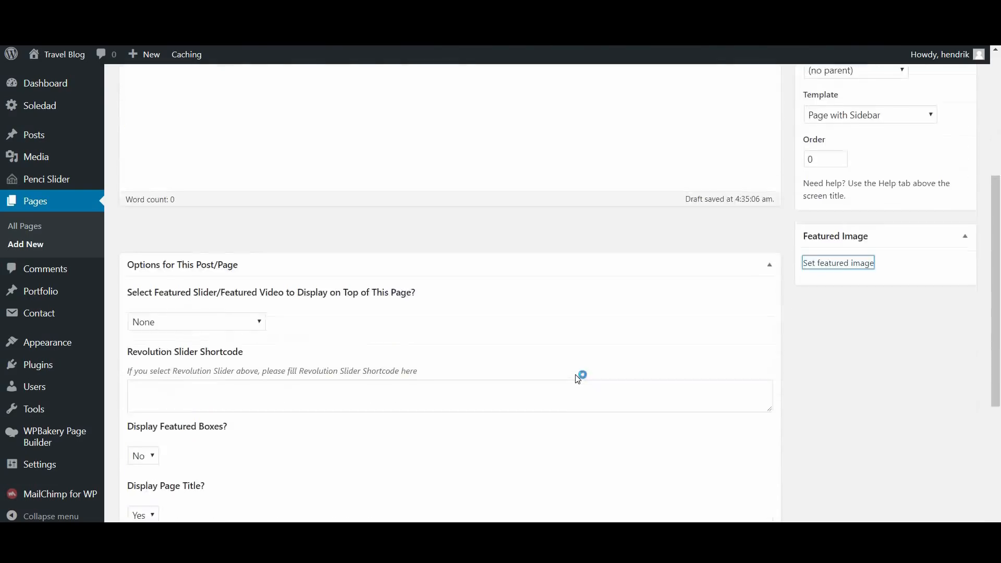
{"action": "scroll", "coordinate": [578, 377], "scroll_direction": "down", "scroll_amount": 3}
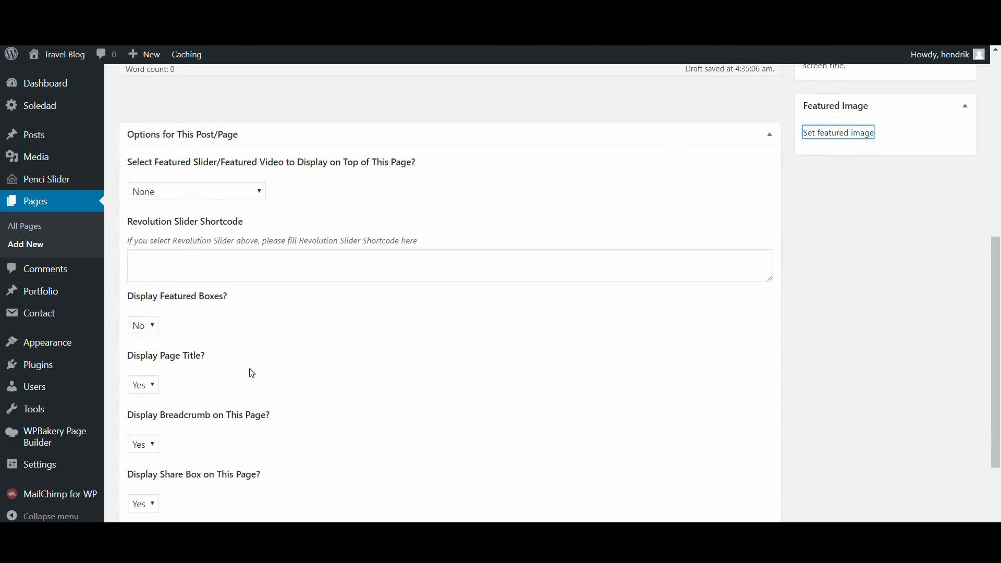
Look over the Disclosure page's remaining options down to the custom sidebar setting.
{"action": "scroll", "coordinate": [677, 449], "scroll_direction": "down", "scroll_amount": 3}
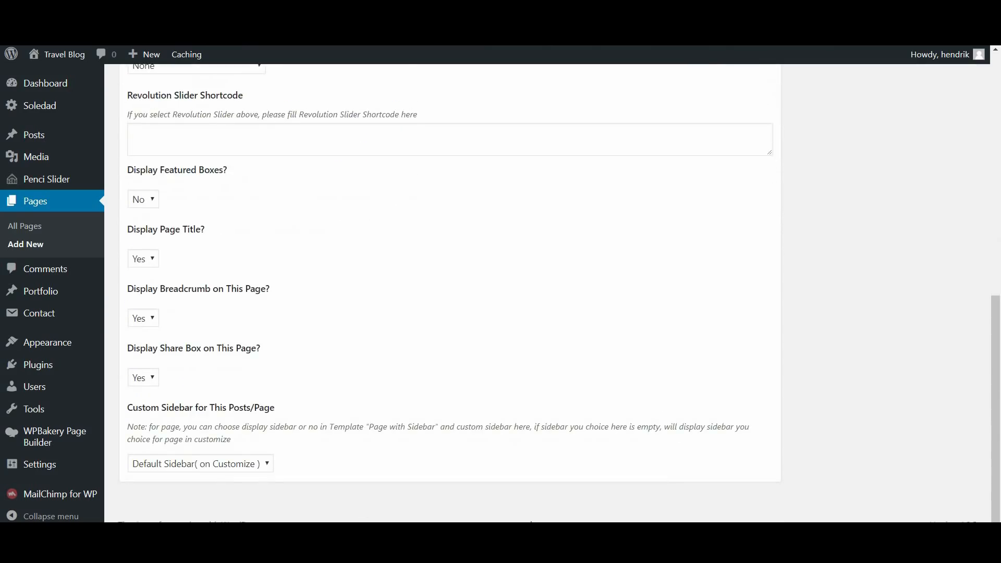
{"action": "scroll", "coordinate": [596, 386], "scroll_direction": "up", "scroll_amount": 5}
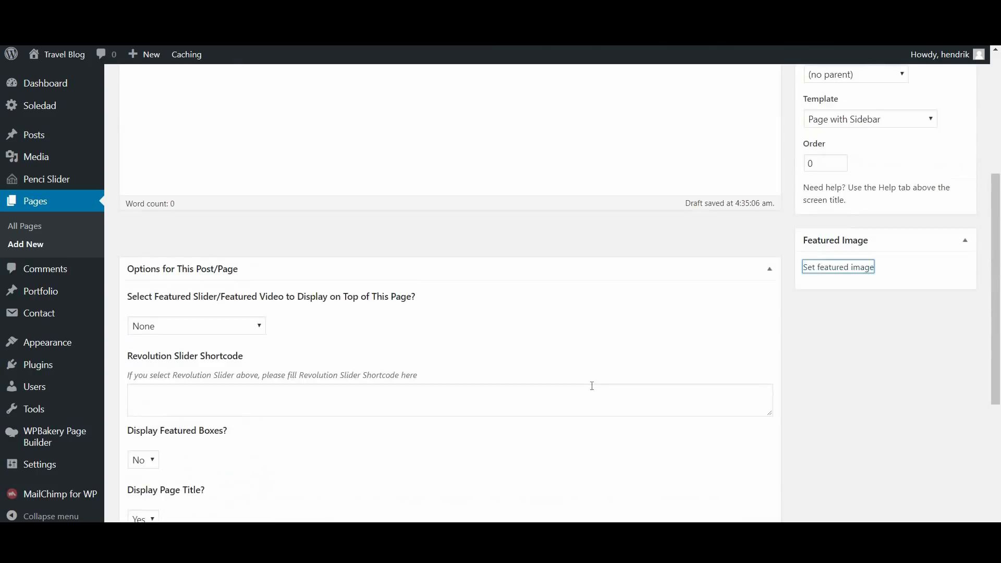
{"action": "scroll", "coordinate": [591, 386], "scroll_direction": "up", "scroll_amount": 5}
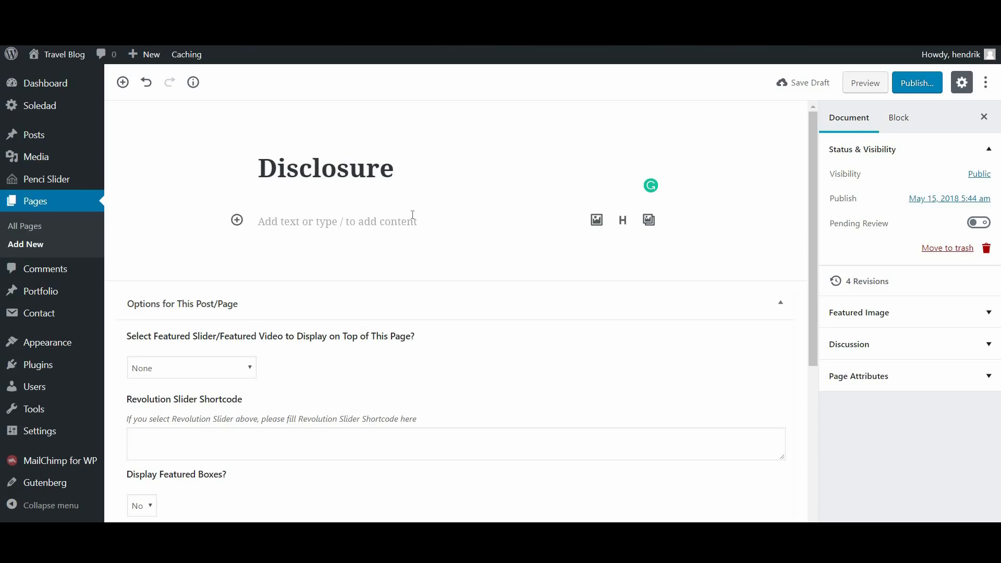
In the block editor, open the Disclosure page's permalink for editing and confirm the slug "disclosure".
{"action": "left_click", "coordinate": [414, 167]}
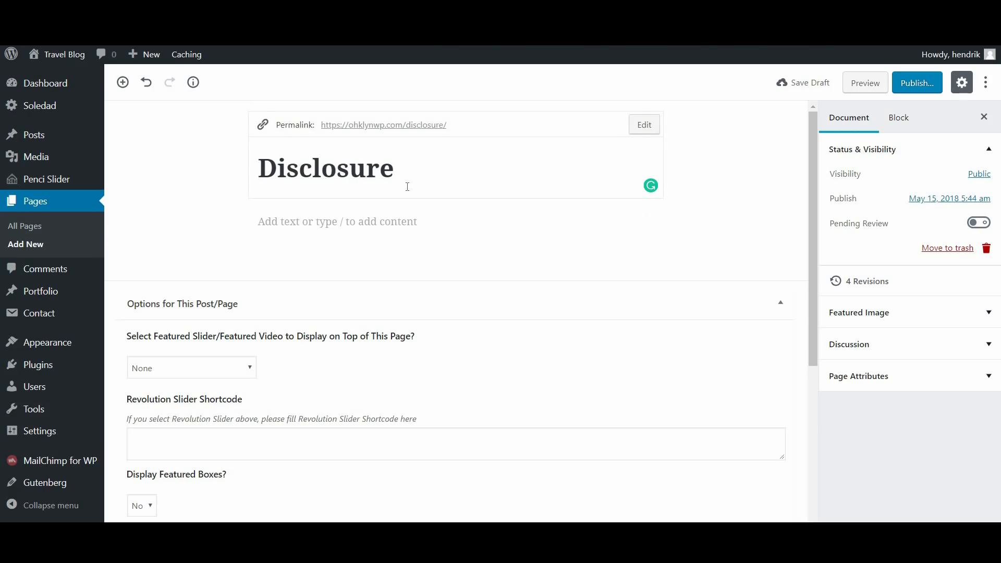
{"action": "left_click", "coordinate": [643, 127]}
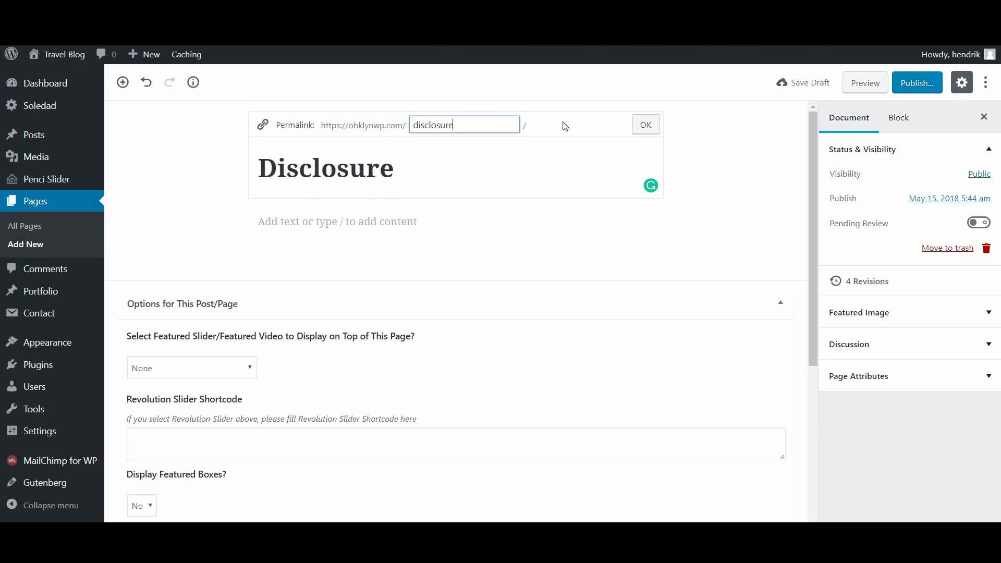
{"action": "left_click", "coordinate": [646, 126]}
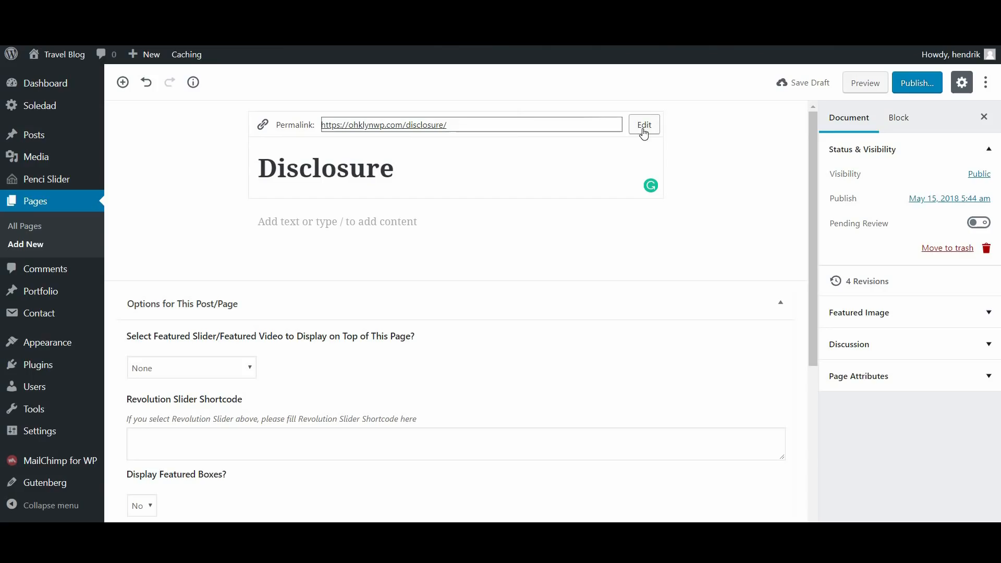
Add two paragraph blocks below the Disclosure title with the texts "para1" and "para2".
{"action": "left_click", "coordinate": [237, 220]}
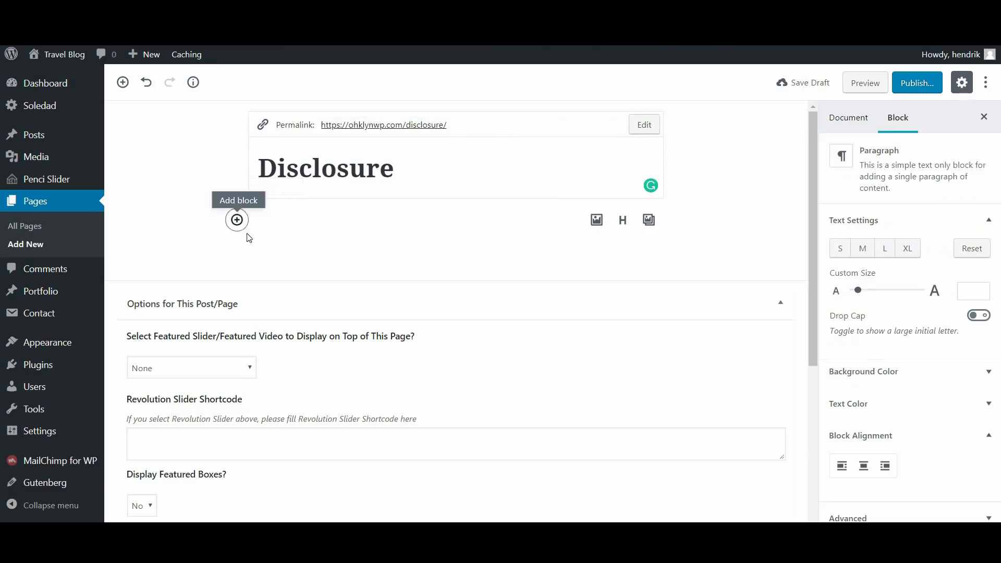
{"action": "left_click", "coordinate": [267, 329]}
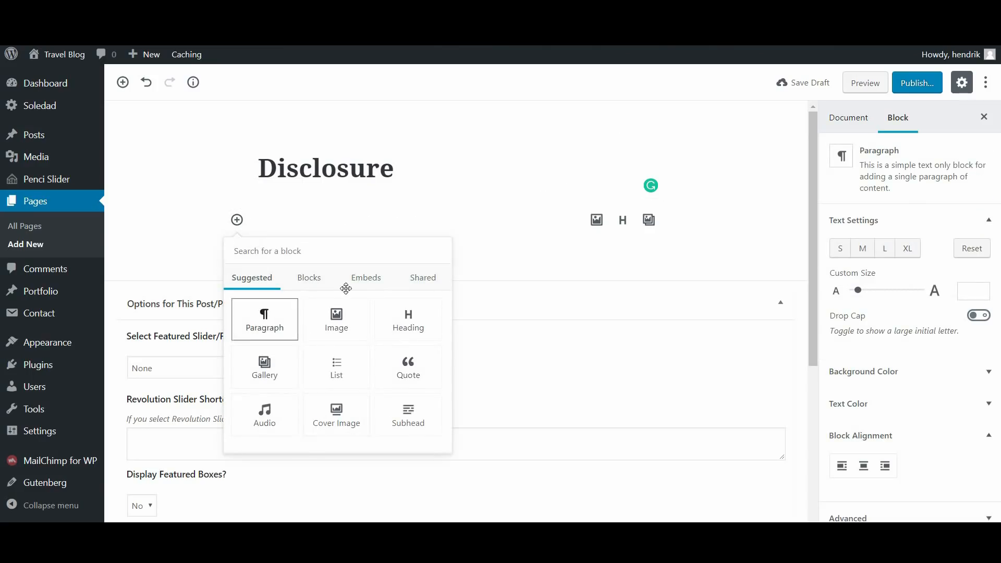
{"action": "type", "text": "para1"}
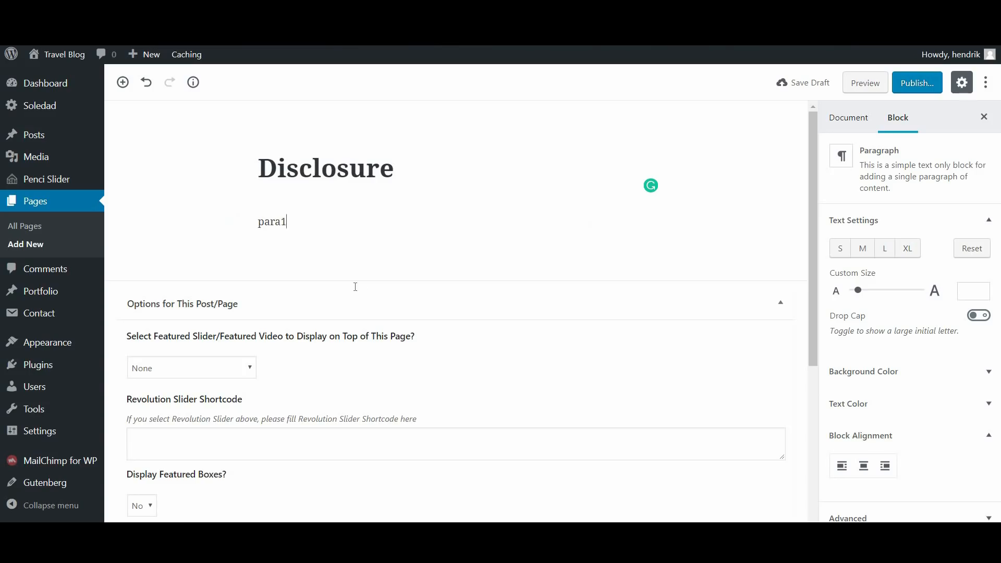
{"action": "key", "text": "Return"}
{"action": "left_click", "coordinate": [237, 262]}
{"action": "left_click", "coordinate": [255, 357]}
{"action": "type", "text": "para2"}
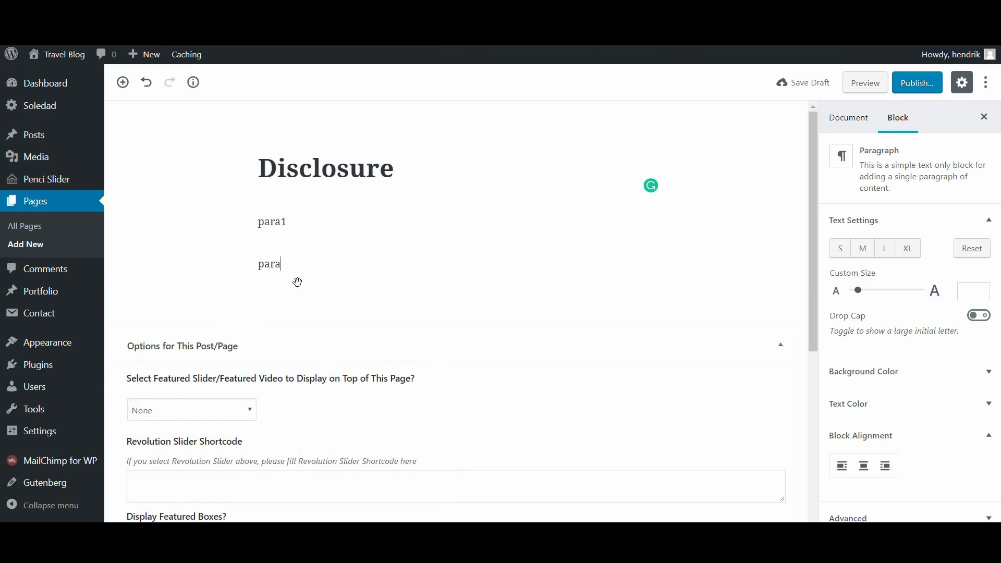
Start an empty block after "para2", browse the available block types and embeds, and close the list without inserting any.
{"action": "key", "text": "Return"}
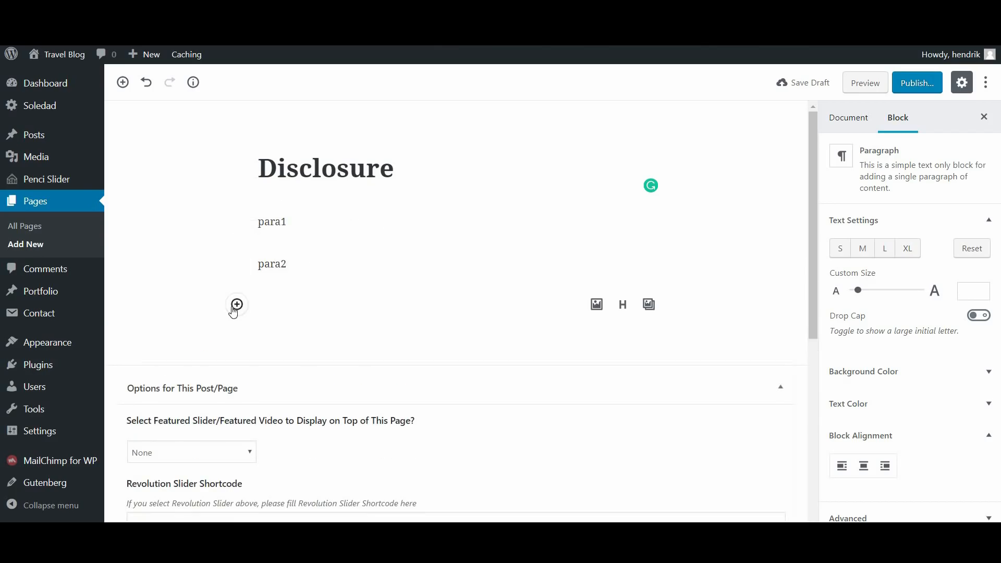
{"action": "left_click", "coordinate": [237, 304]}
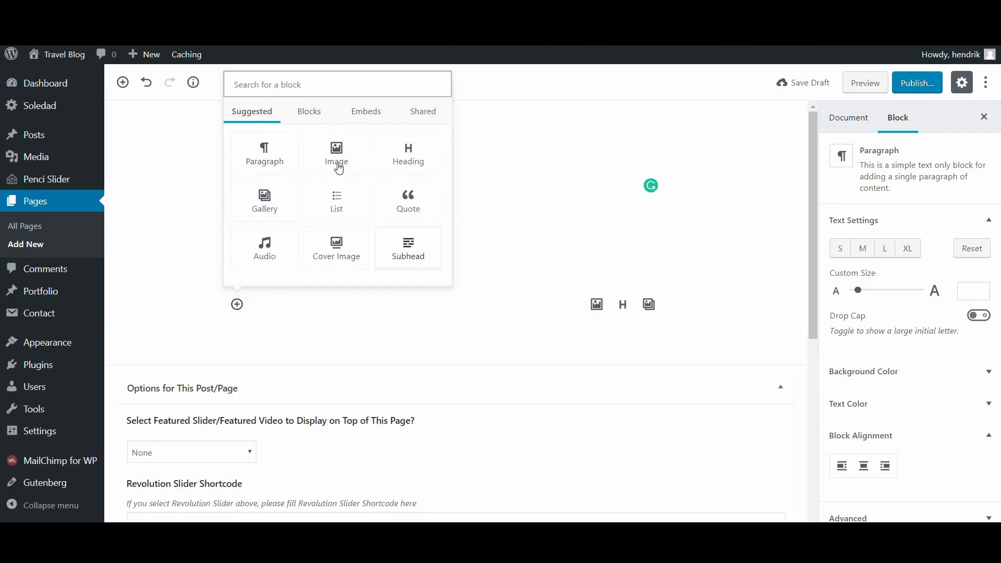
{"action": "left_click", "coordinate": [321, 120]}
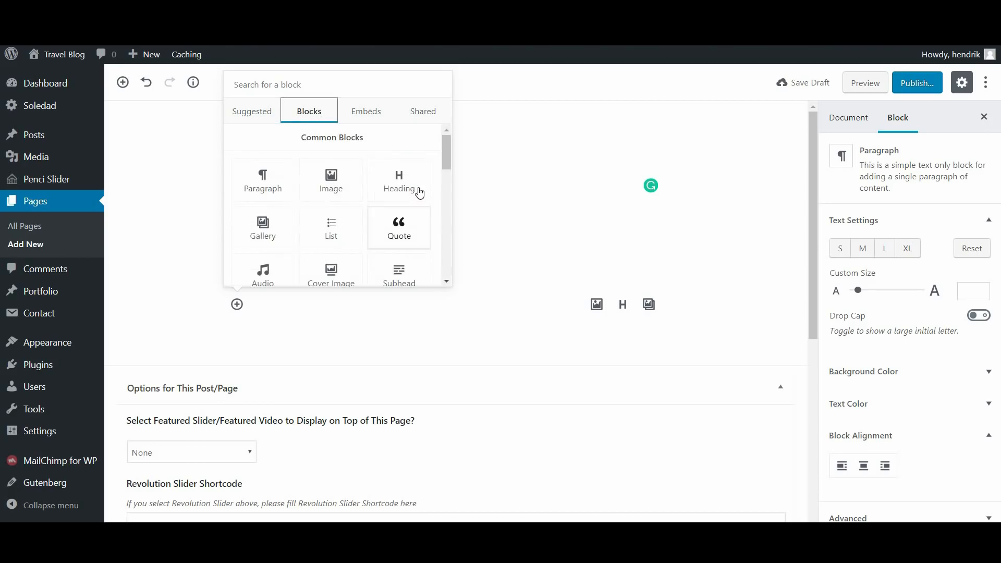
{"action": "left_click", "coordinate": [371, 117]}
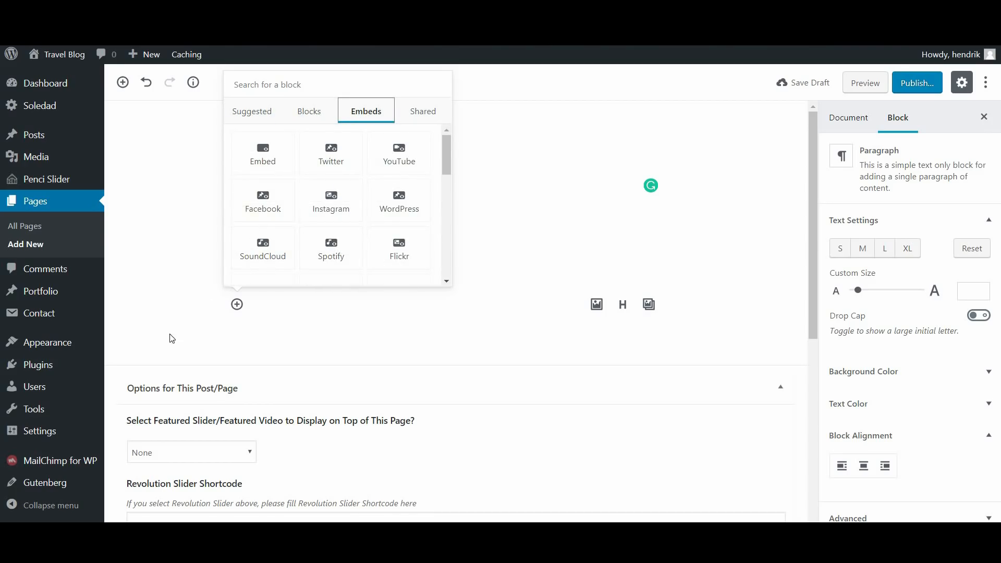
{"action": "left_click", "coordinate": [197, 319]}
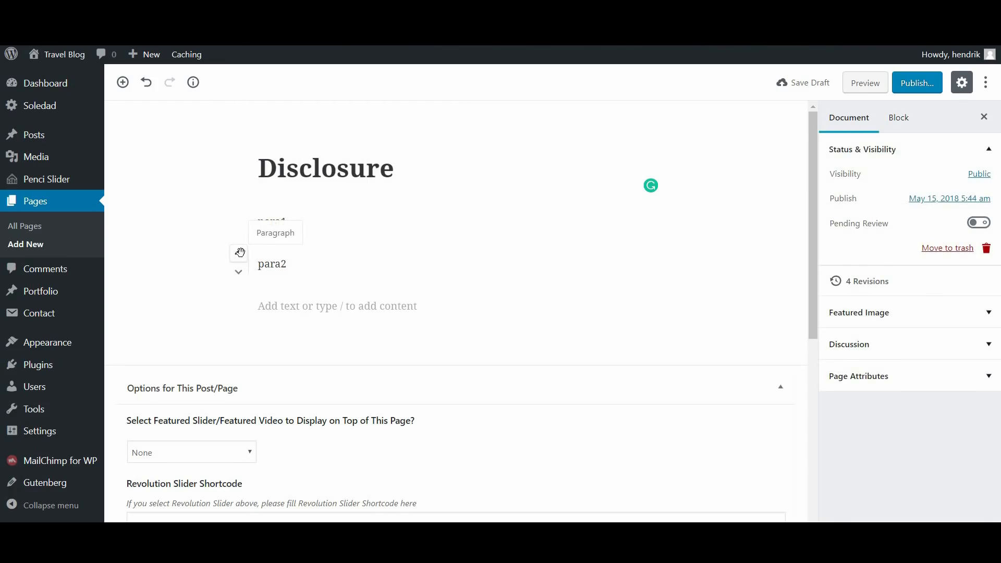
Move the "para2" paragraph block up above "para1" and back down again.
{"action": "left_click", "coordinate": [239, 252]}
{"action": "left_click", "coordinate": [239, 234]}
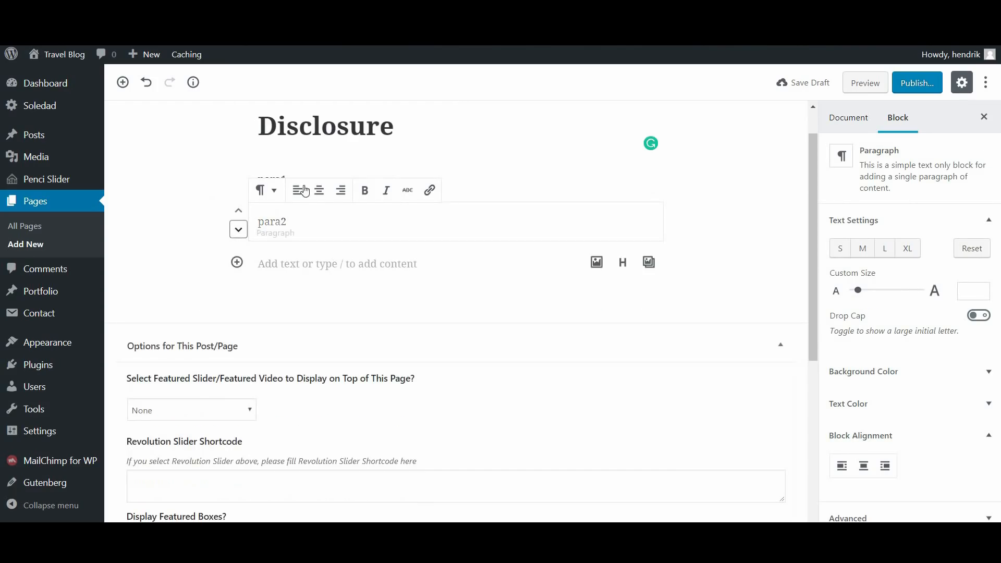
Look at the Disclosure page's document settings for the featured image and discussion.
{"action": "left_click", "coordinate": [772, 269]}
{"action": "scroll", "coordinate": [774, 268], "scroll_direction": "up", "scroll_amount": 1}
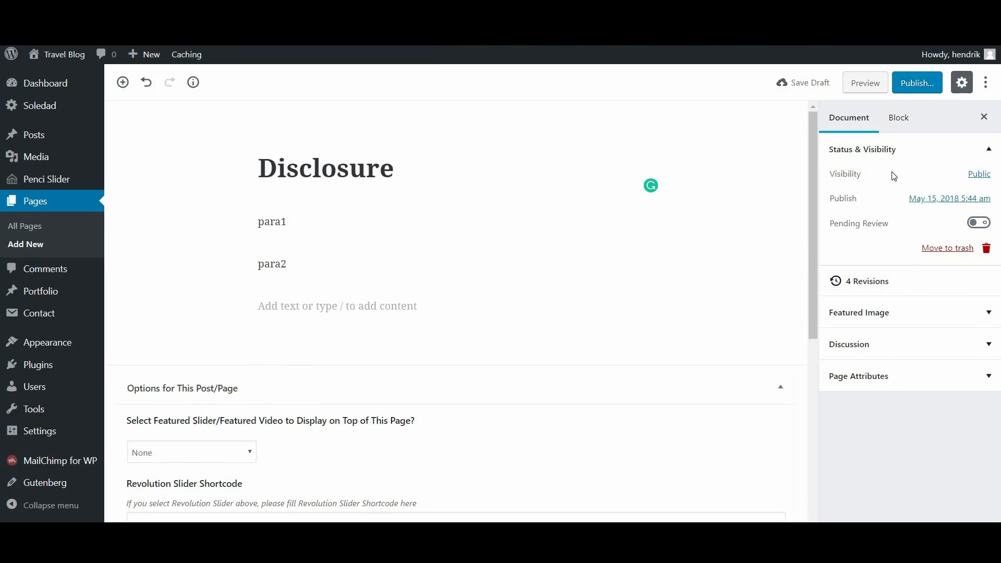
{"action": "left_click", "coordinate": [937, 318]}
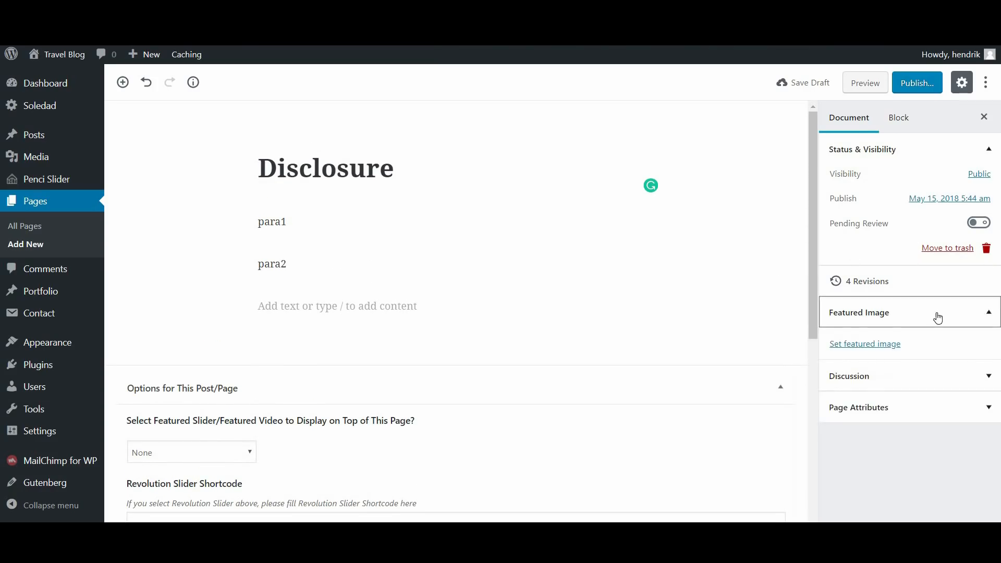
{"action": "left_click", "coordinate": [928, 380]}
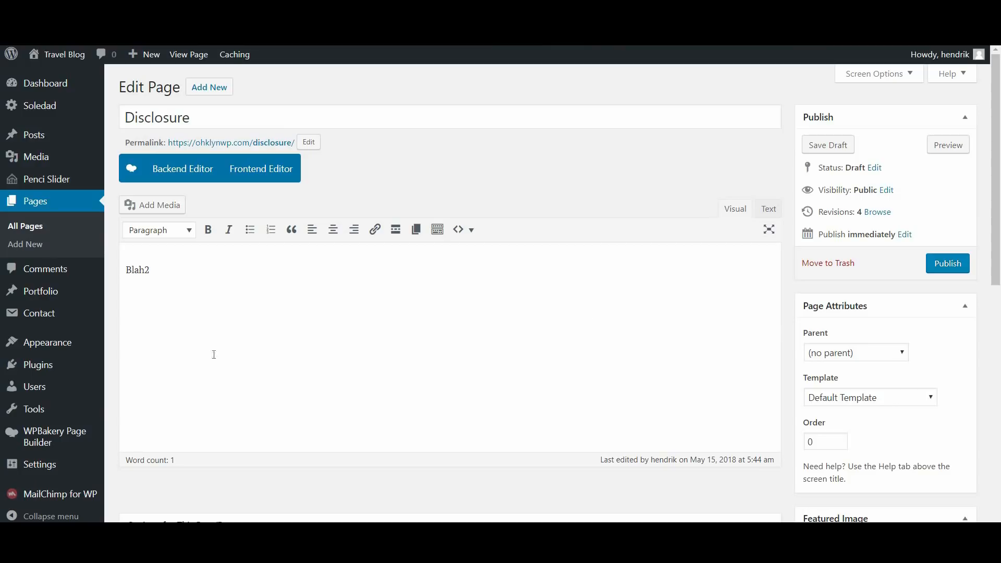
In the classic editor, replace the Disclosure page's placeholder text with the copied lorem ipsum paragraphs and publish the page.
{"action": "left_click_drag", "start_coordinate": [126, 255], "coordinate": [161, 267]}
{"action": "key", "text": "ctrl+v"}
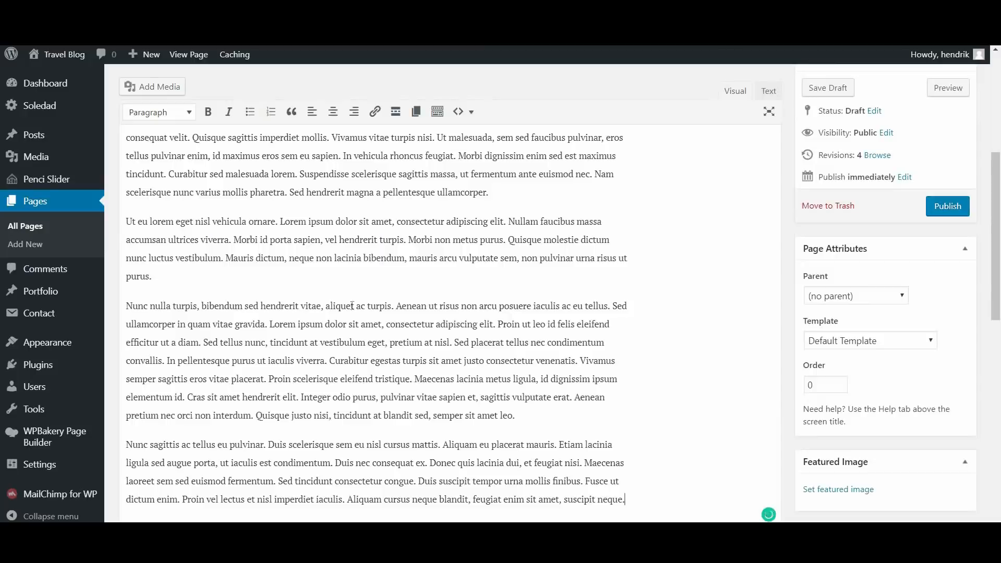
{"action": "left_click", "coordinate": [956, 206]}
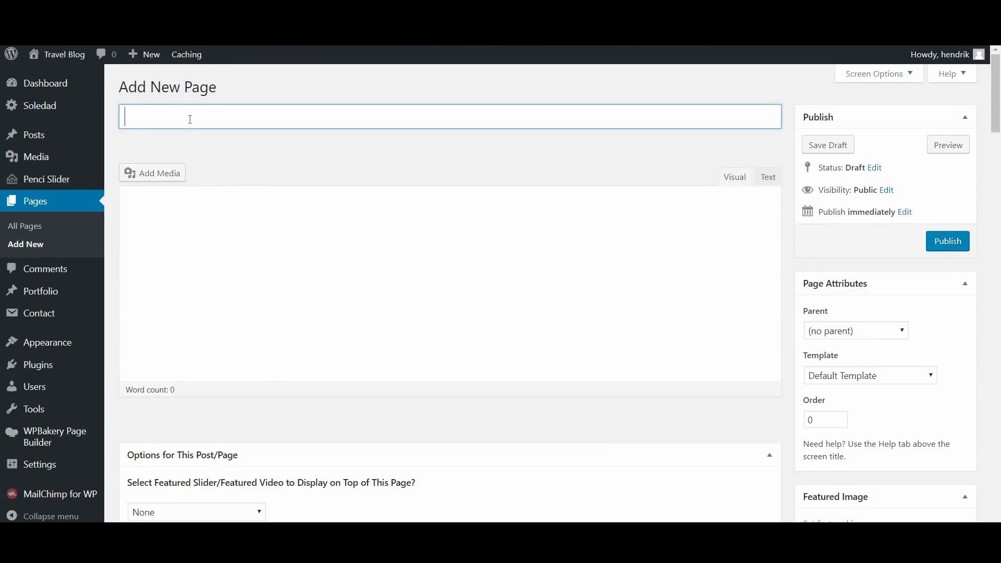
Title the new page "Privacy", paste the lorem ipsum paragraphs as its content, and publish it.
{"action": "type", "text": "Privacy"}
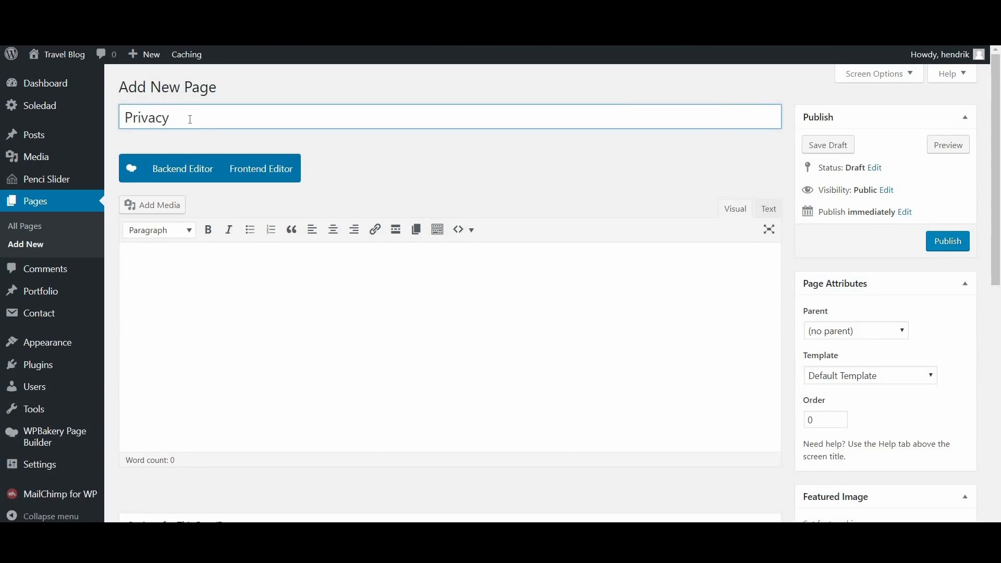
{"action": "left_click", "coordinate": [141, 252]}
{"action": "key", "text": "ctrl+v"}
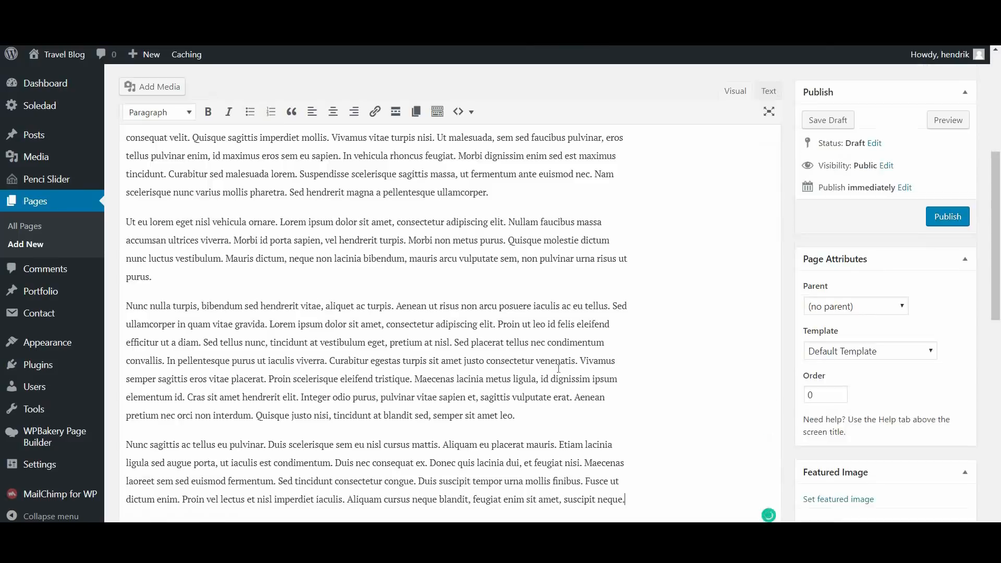
{"action": "left_click", "coordinate": [951, 216]}
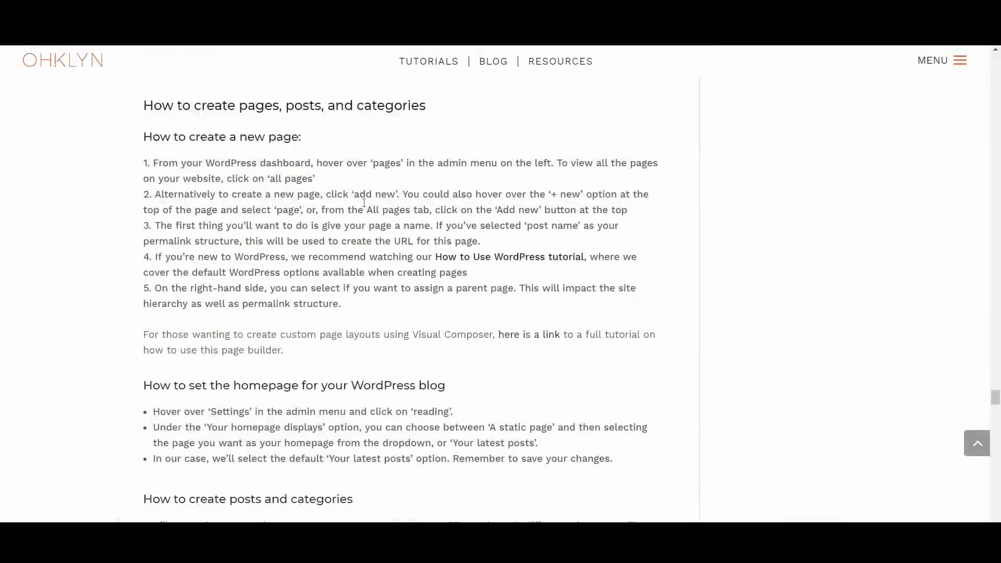
Check the written guide's instructions on creating posts and categories, and start a new post in WordPress.
{"action": "scroll", "coordinate": [364, 203], "scroll_direction": "down", "scroll_amount": 5}
{"action": "scroll", "coordinate": [364, 203], "scroll_direction": "down", "scroll_amount": 3}
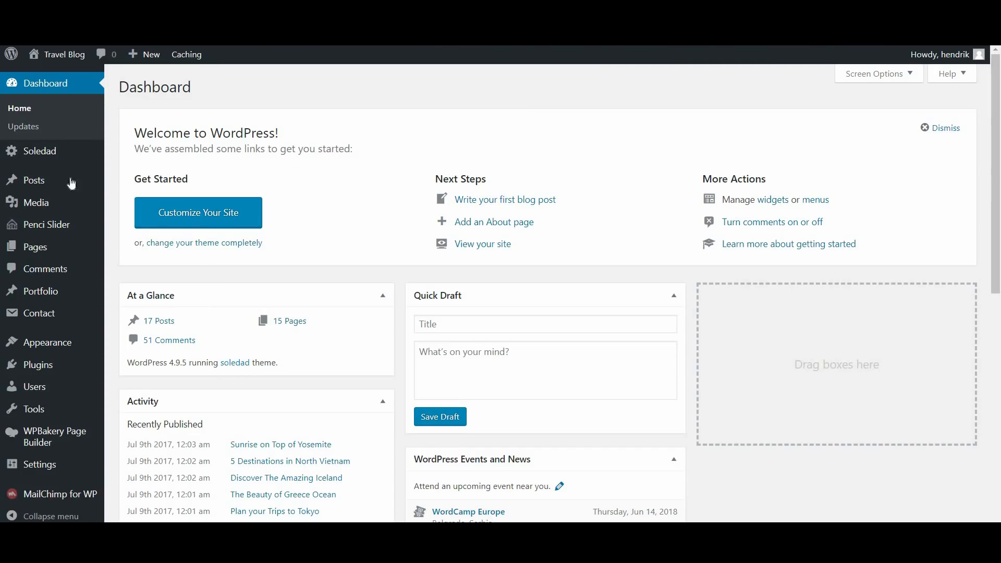
{"action": "mouse_move", "coordinate": [71, 183]}
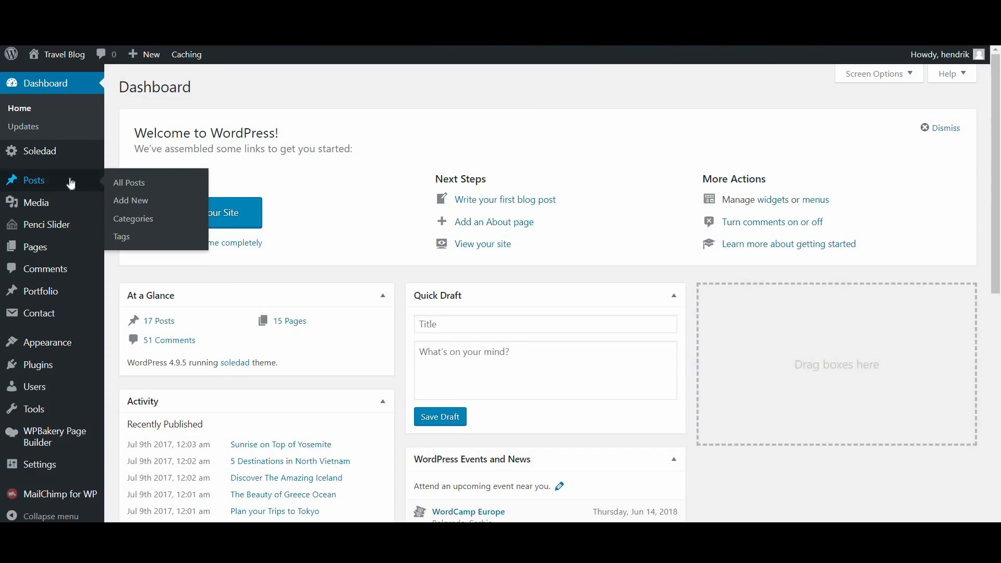
{"action": "left_click", "coordinate": [138, 201]}
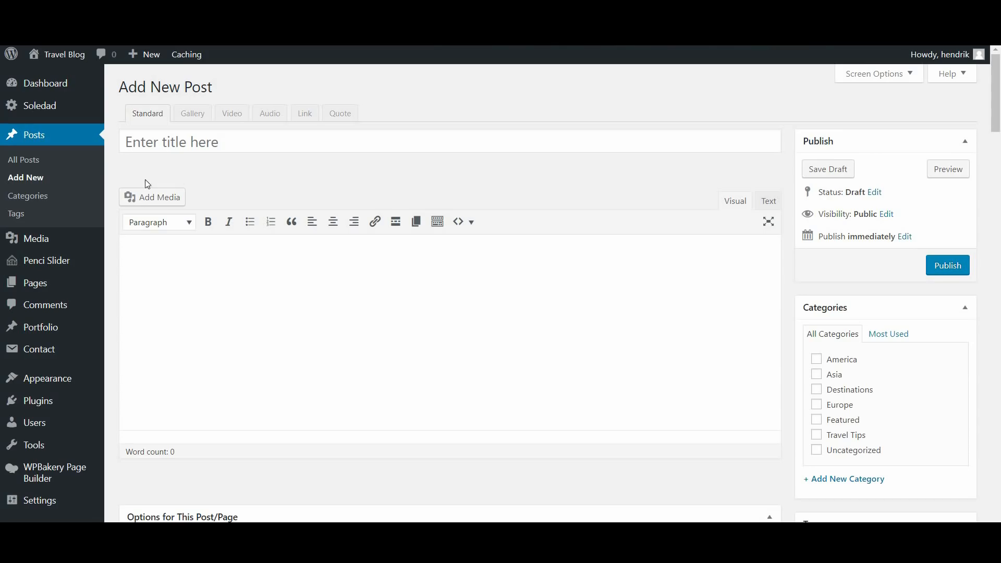
Add a top-level post category named "Travel Tips" with no parent category.
{"action": "left_click", "coordinate": [41, 196]}
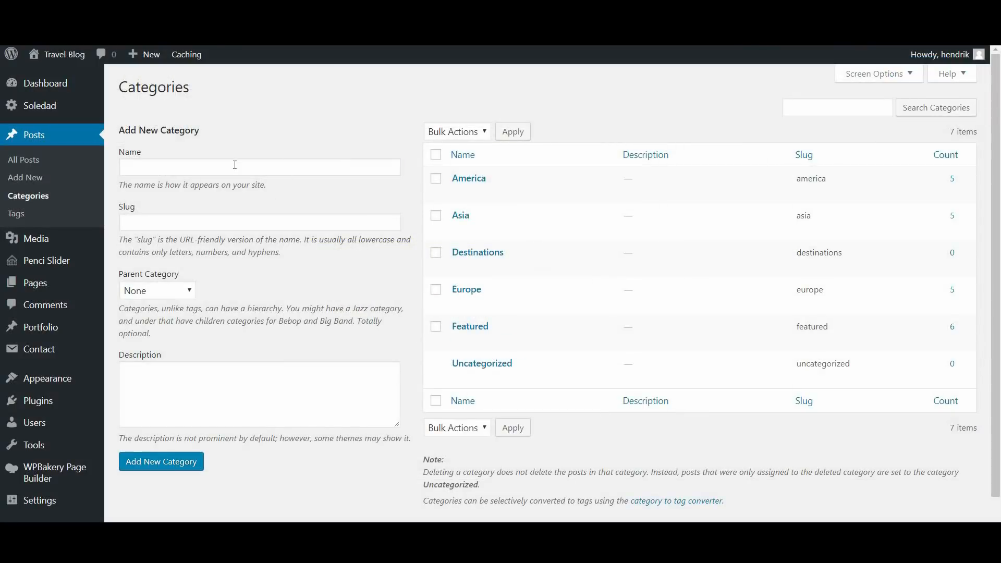
{"action": "left_click", "coordinate": [234, 165]}
{"action": "type", "text": "Tra"}
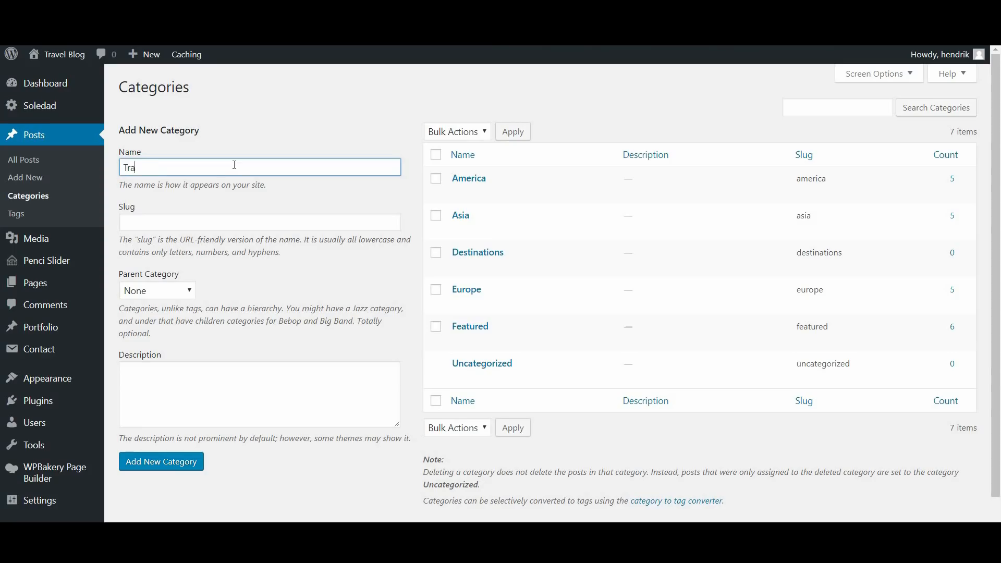
{"action": "type", "text": "vel Tips"}
{"action": "left_click", "coordinate": [166, 292]}
{"action": "left_click", "coordinate": [169, 296]}
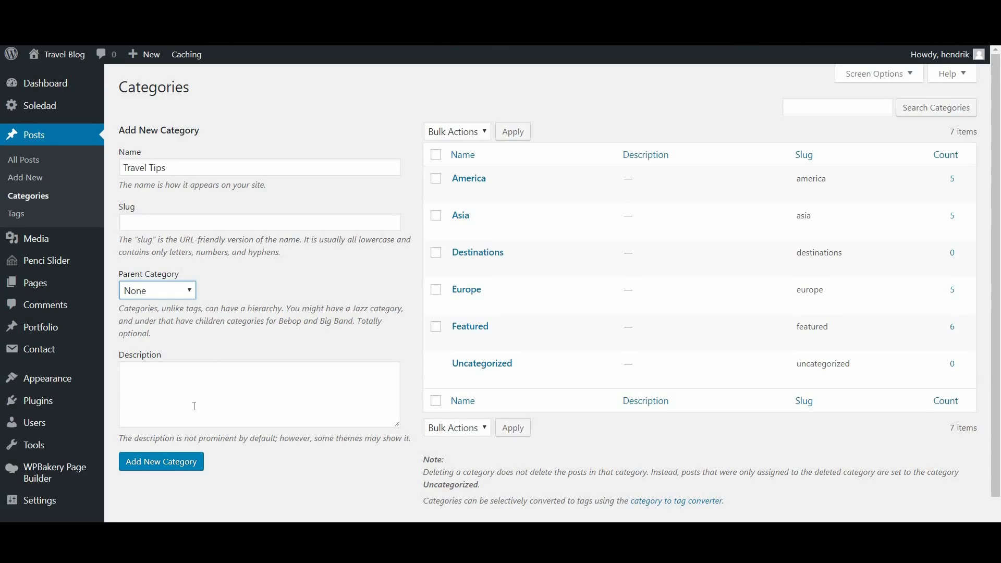
{"action": "left_click", "coordinate": [166, 463]}
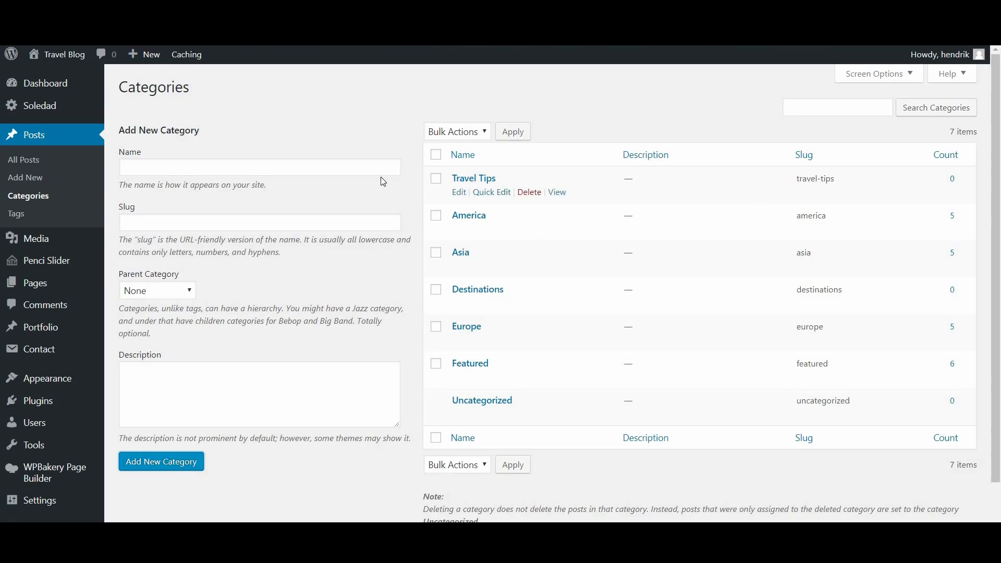
Add a "Solo Travel" category with Travel Tips as its parent.
{"action": "left_click", "coordinate": [240, 165]}
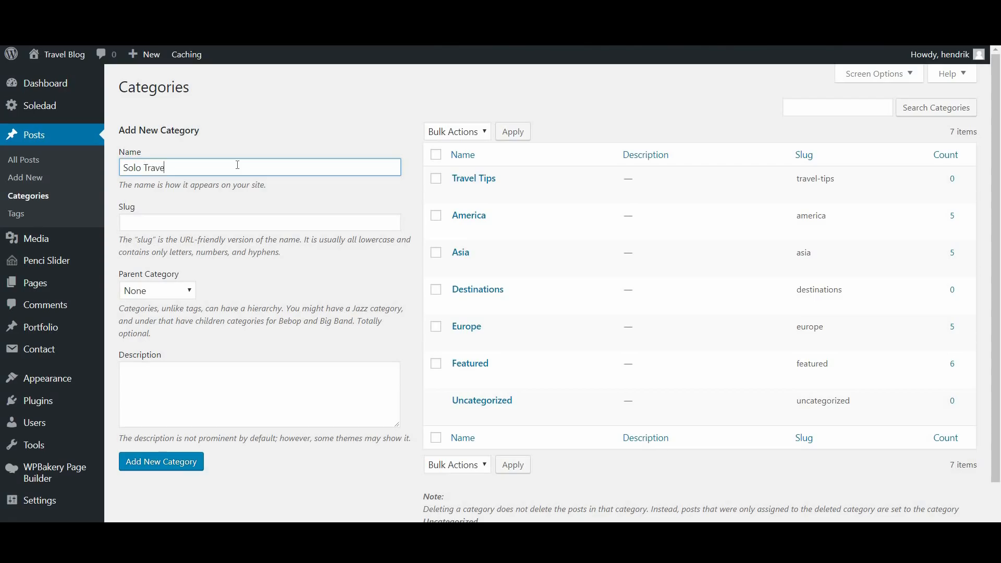
{"action": "left_click", "coordinate": [151, 293]}
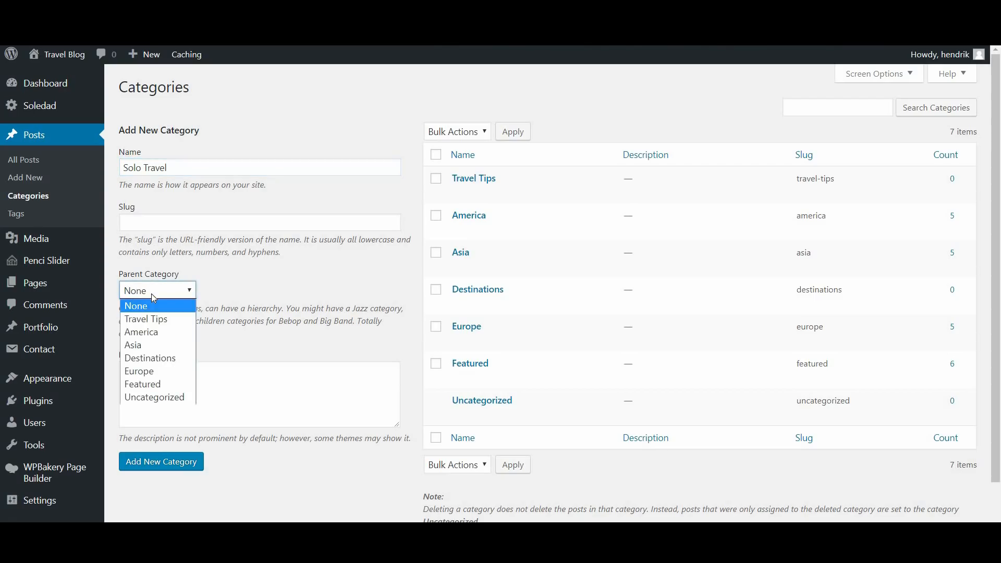
{"action": "left_click", "coordinate": [156, 318]}
{"action": "left_click", "coordinate": [169, 467]}
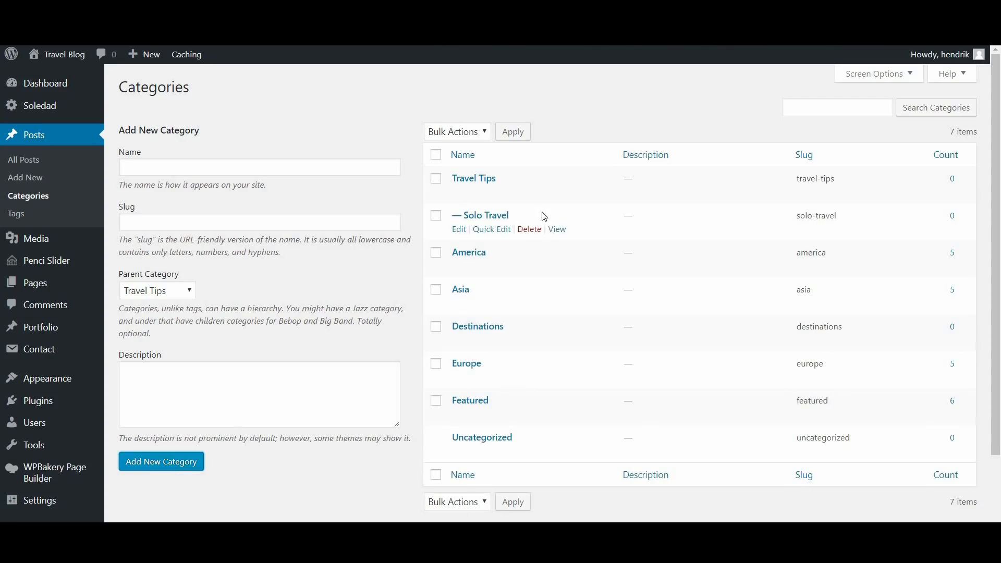
{"action": "left_click", "coordinate": [457, 219]}
{"action": "left_click", "coordinate": [290, 167]}
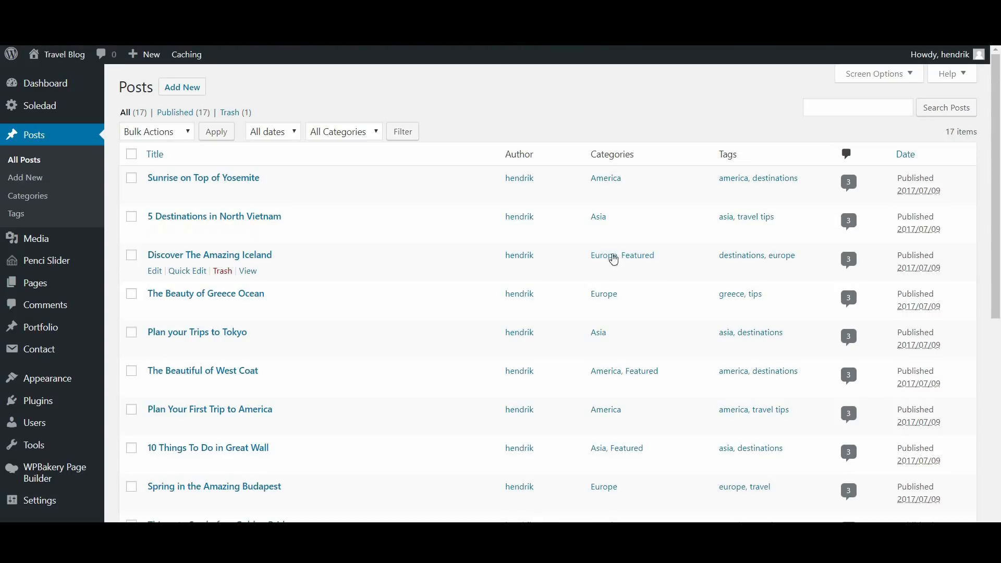
Review the categories assigned in the posts list and the full hierarchy of parent categories and subcategories.
{"action": "scroll", "coordinate": [632, 242], "scroll_direction": "down", "scroll_amount": 3}
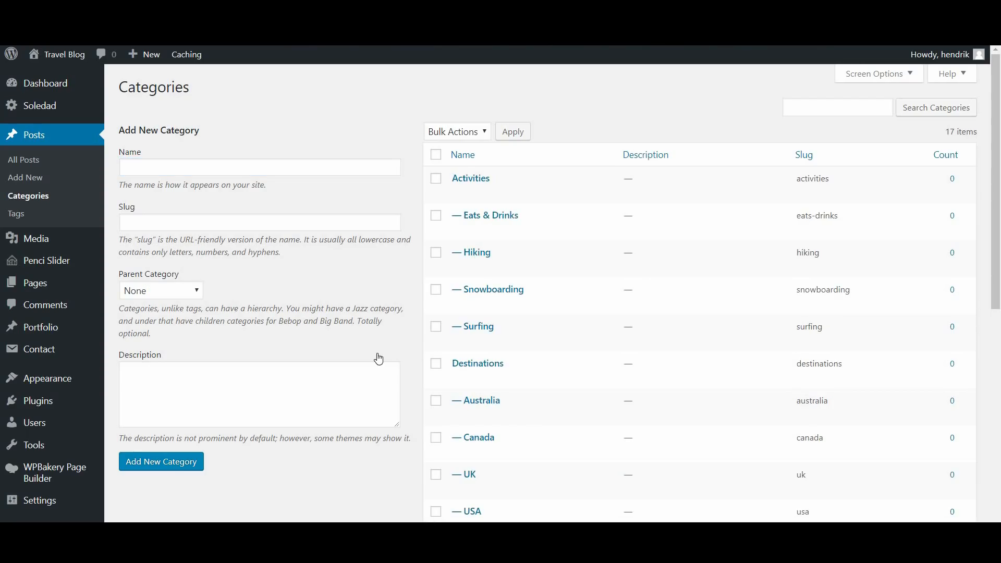
{"action": "scroll", "coordinate": [768, 228], "scroll_direction": "down", "scroll_amount": 5}
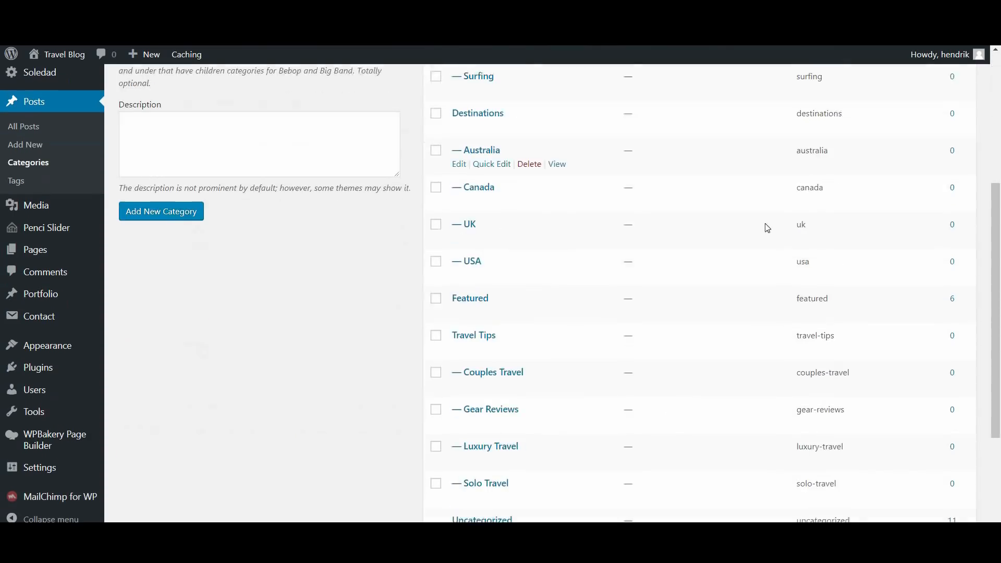
{"action": "scroll", "coordinate": [617, 464], "scroll_direction": "down", "scroll_amount": 3}
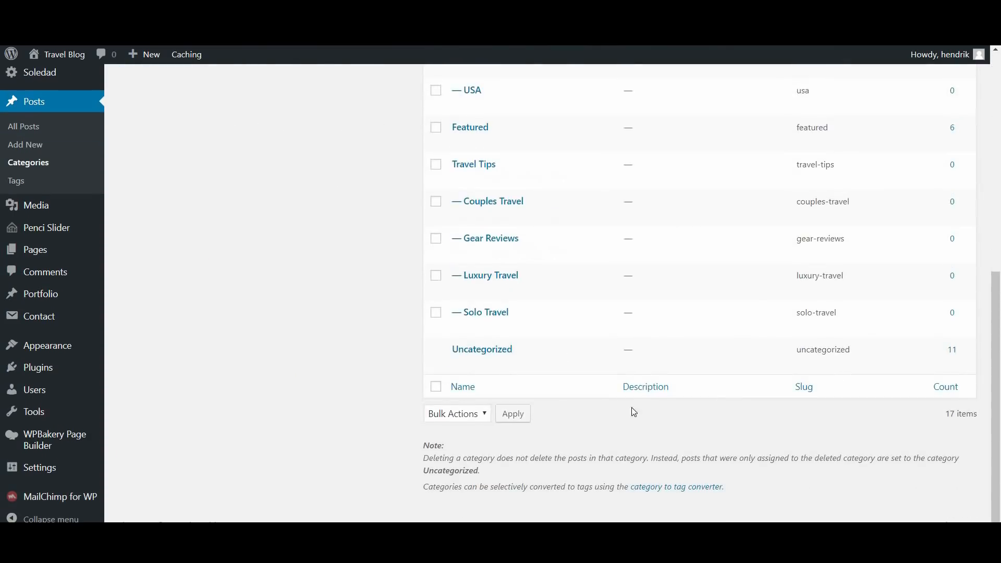
{"action": "scroll", "coordinate": [627, 430], "scroll_direction": "up", "scroll_amount": 8}
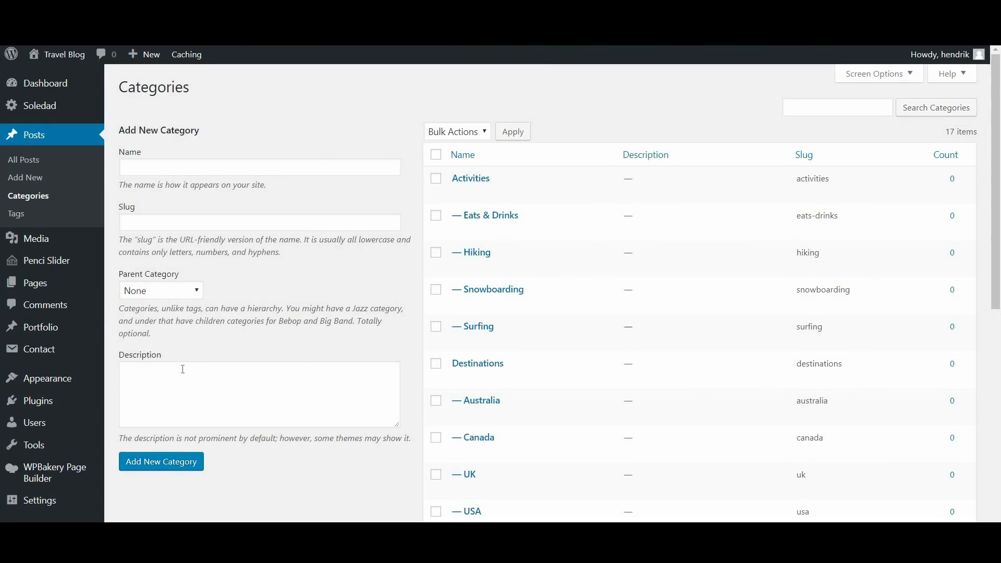
Start a new post titled "First Blog Post" with the body text "This is a blog post".
{"action": "left_click", "coordinate": [33, 178]}
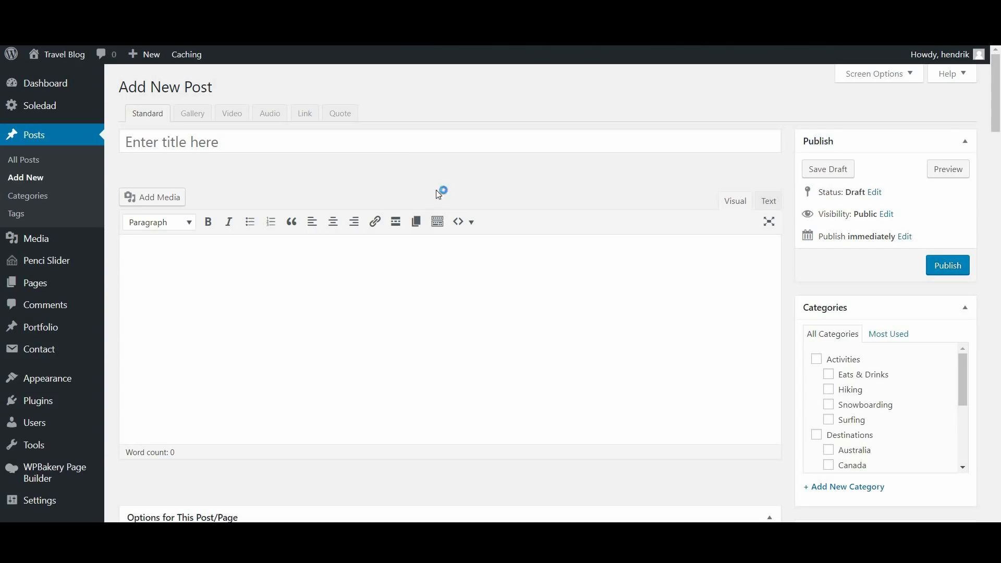
{"action": "left_click", "coordinate": [280, 139]}
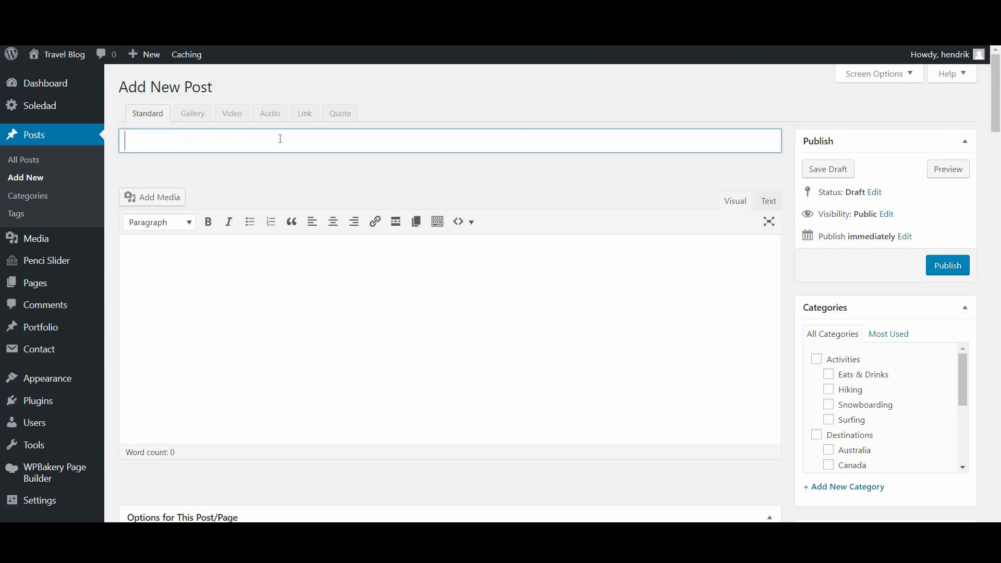
{"action": "type", "text": "First Blog Post"}
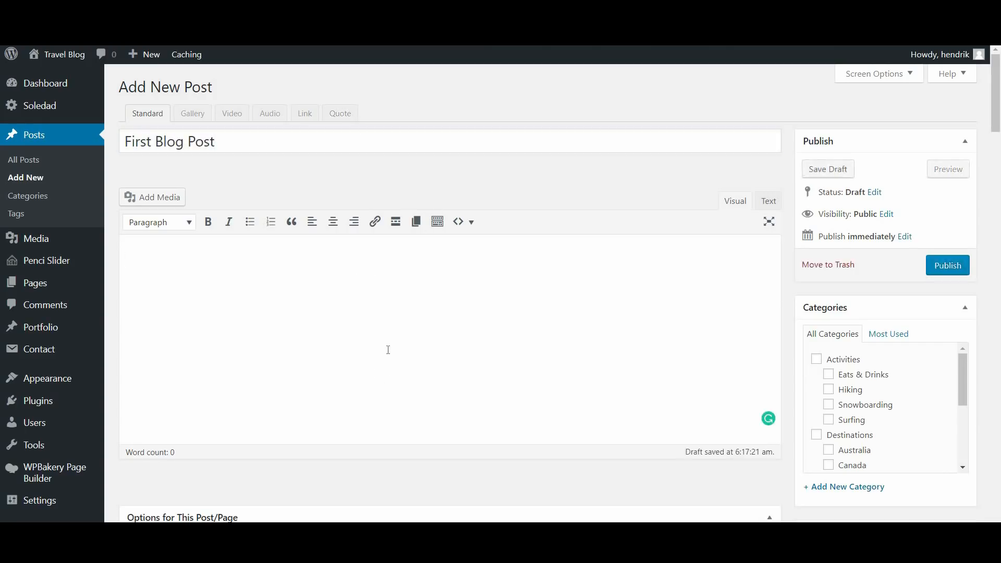
{"action": "type", "text": "s is a blog post"}
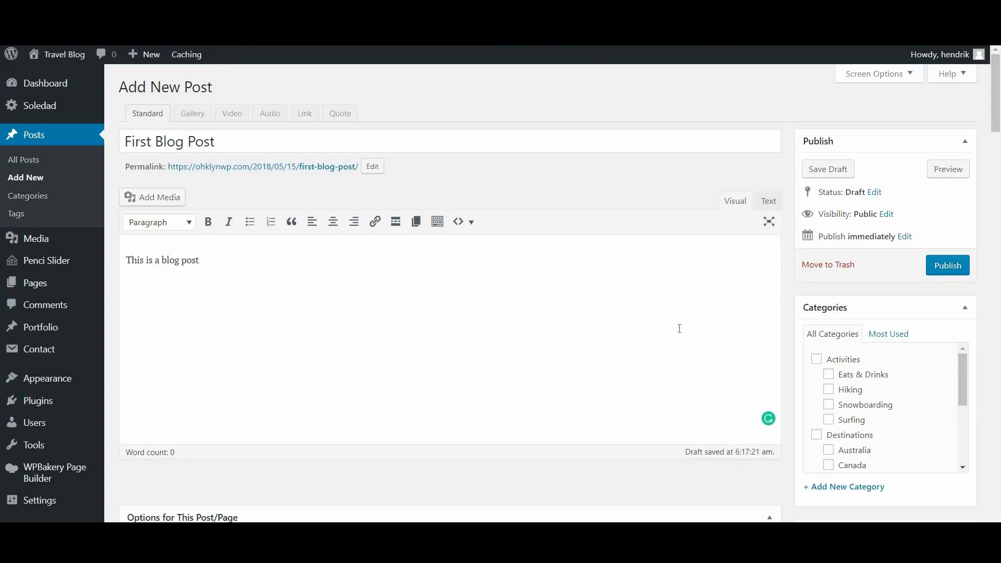
Assign the post to the Hiking category and set the palm-tree rice terrace photo from the media library as its featured image.
{"action": "left_click", "coordinate": [846, 392]}
{"action": "scroll", "coordinate": [803, 417], "scroll_direction": "down", "scroll_amount": 4}
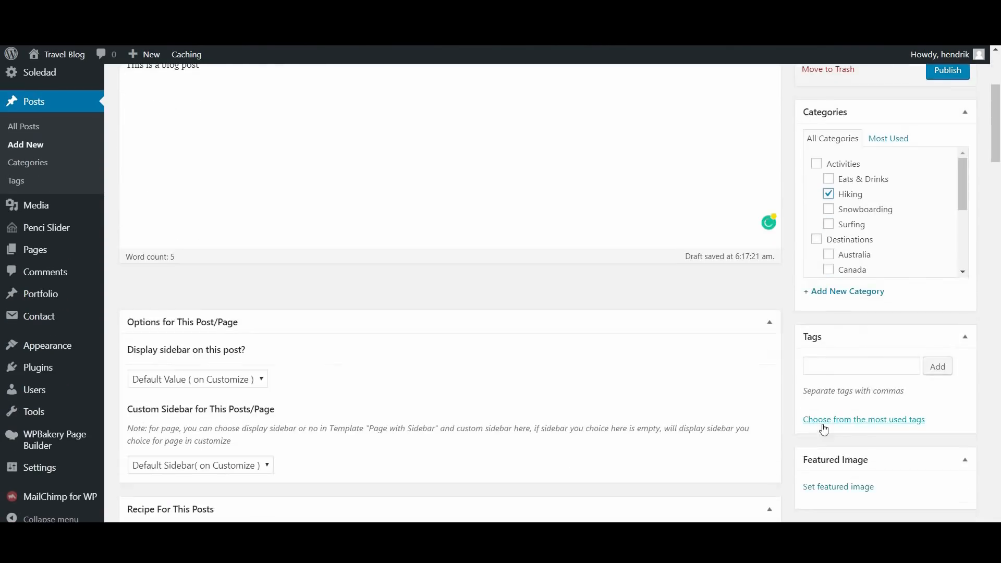
{"action": "left_click", "coordinate": [840, 487]}
{"action": "left_click", "coordinate": [129, 110]}
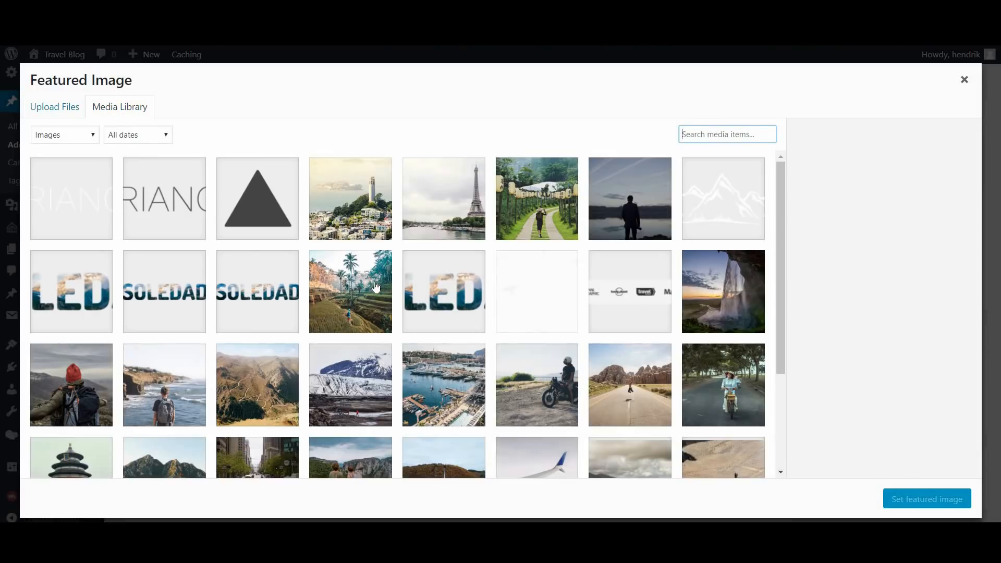
{"action": "left_click", "coordinate": [356, 301]}
{"action": "left_click", "coordinate": [927, 499]}
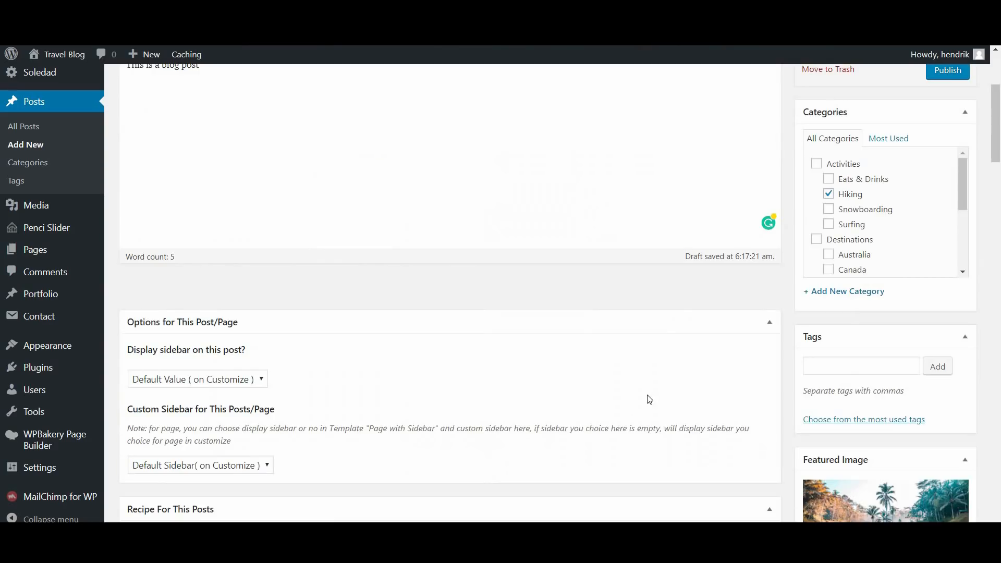
Look over the remaining options for the new post and publish it.
{"action": "scroll", "coordinate": [646, 401], "scroll_direction": "down", "scroll_amount": 5}
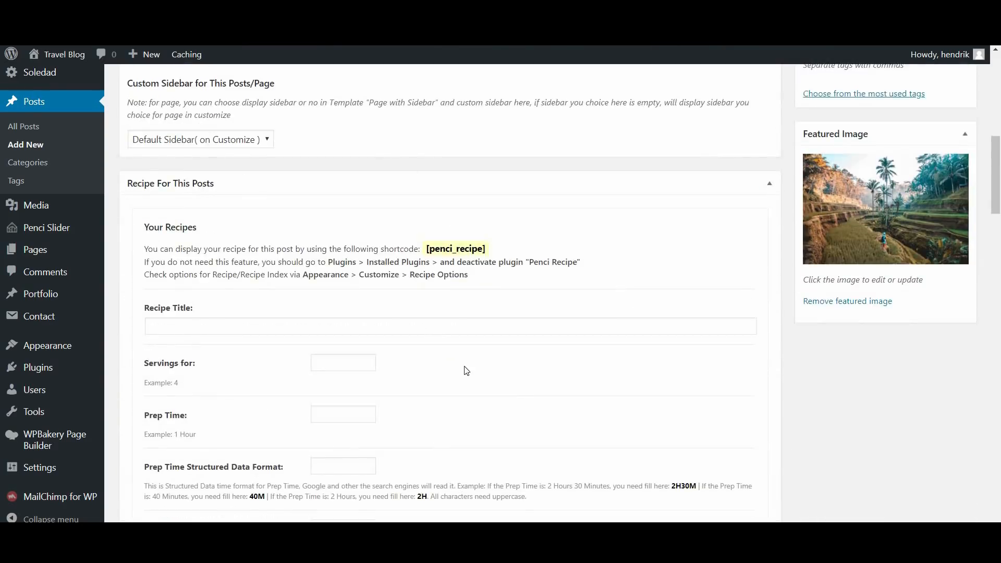
{"action": "scroll", "coordinate": [466, 371], "scroll_direction": "down", "scroll_amount": 2}
{"action": "scroll", "coordinate": [838, 454], "scroll_direction": "up", "scroll_amount": 12}
{"action": "left_click", "coordinate": [949, 272]}
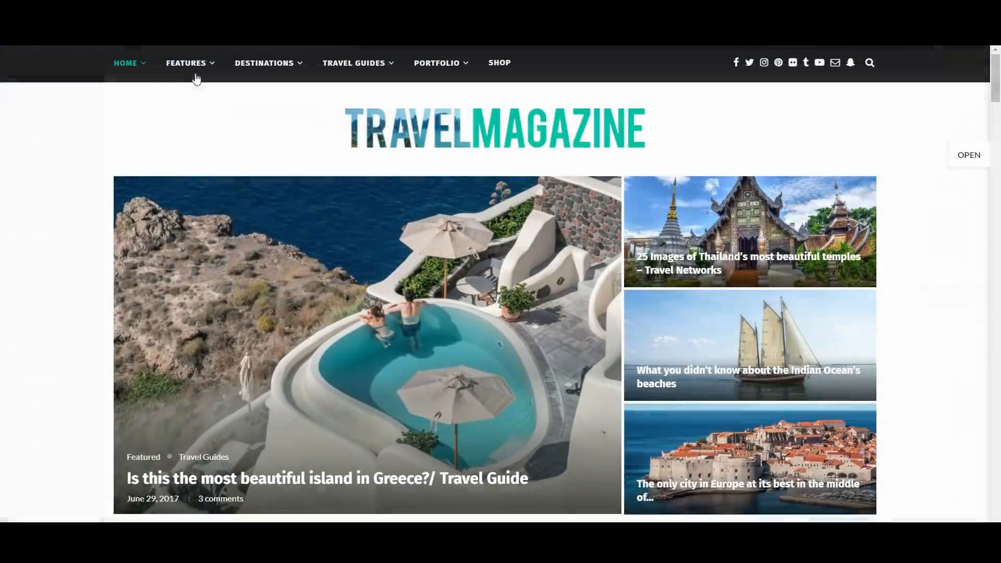
{"action": "mouse_move", "coordinate": [195, 73]}
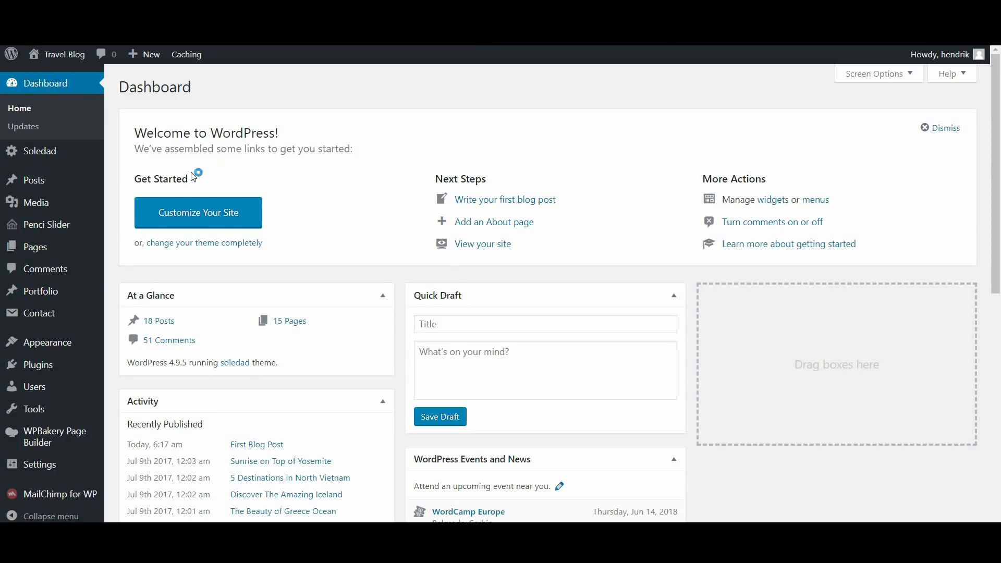
{"action": "mouse_move", "coordinate": [65, 182]}
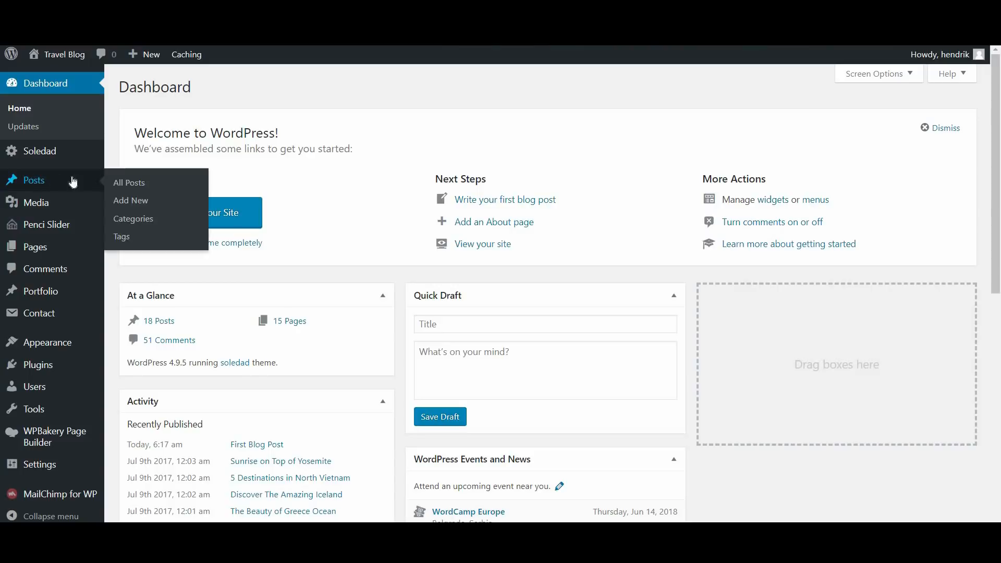
{"action": "left_click", "coordinate": [135, 241]}
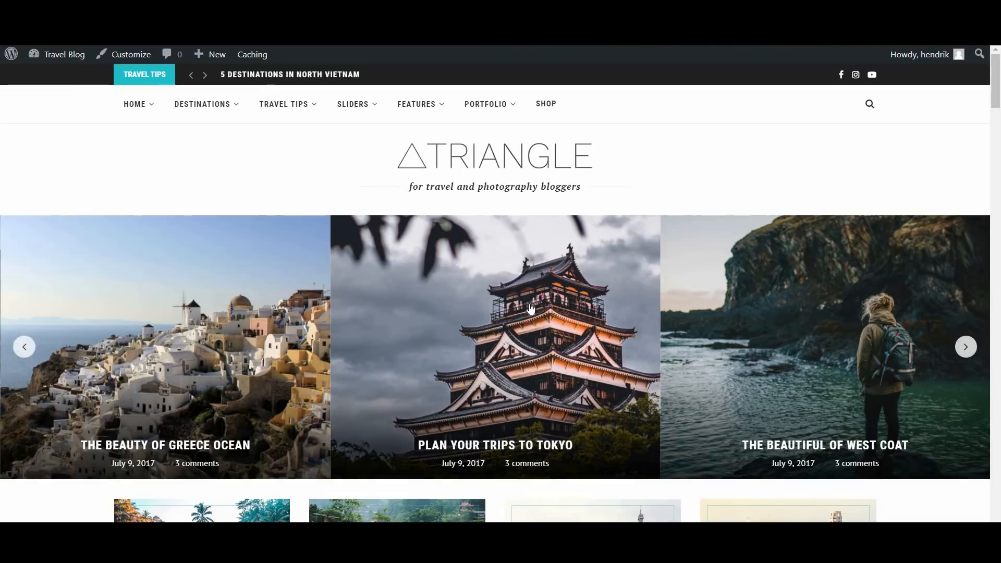
Open the full "Sunrise on Top of Yosemite" post from its home page excerpt and look through its content.
{"action": "scroll", "coordinate": [531, 308], "scroll_direction": "down", "scroll_amount": 6}
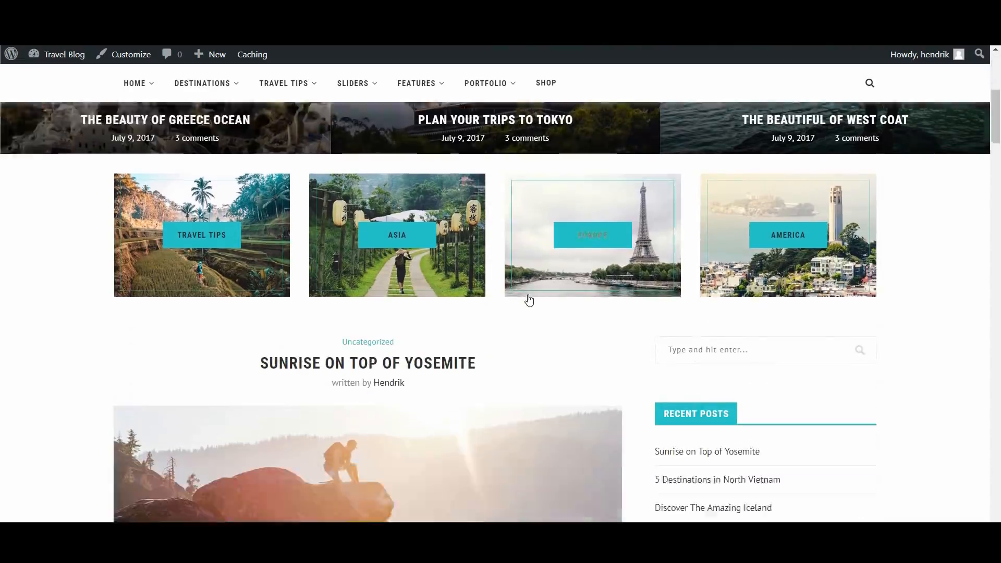
{"action": "scroll", "coordinate": [528, 298], "scroll_direction": "down", "scroll_amount": 5}
{"action": "scroll", "coordinate": [344, 412], "scroll_direction": "down", "scroll_amount": 1}
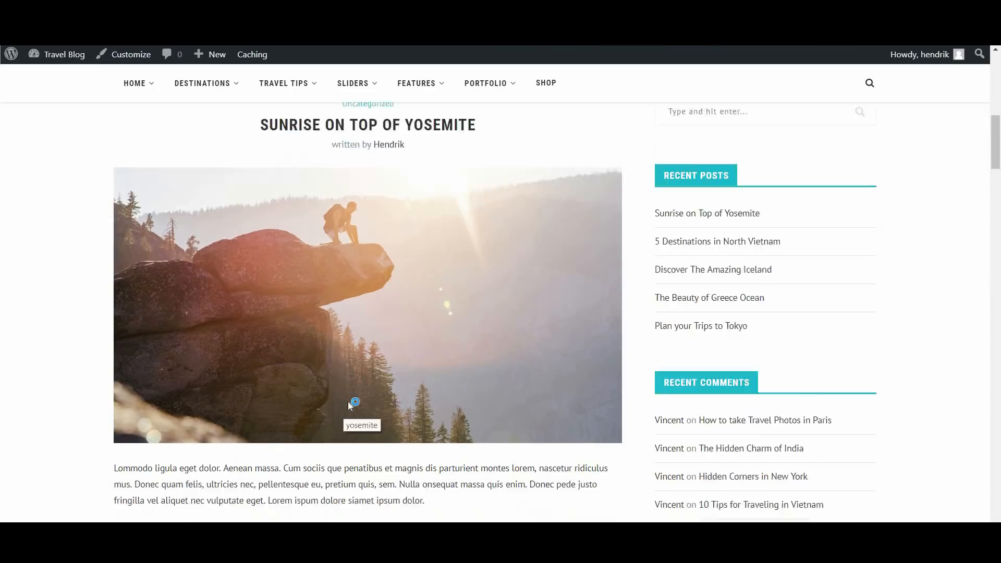
{"action": "scroll", "coordinate": [349, 406], "scroll_direction": "down", "scroll_amount": 2}
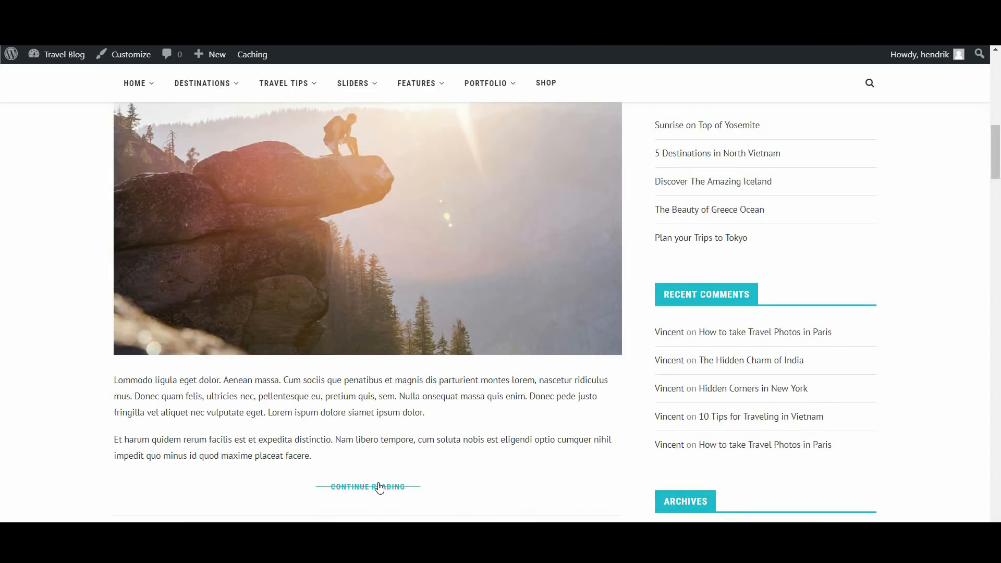
{"action": "left_click", "coordinate": [375, 474]}
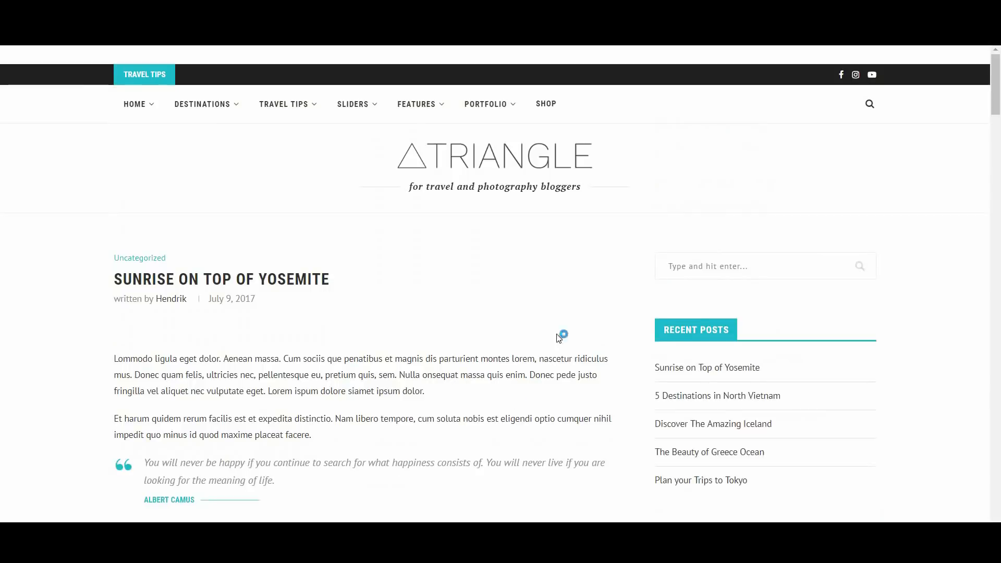
{"action": "scroll", "coordinate": [414, 376], "scroll_direction": "down", "scroll_amount": 10}
{"action": "scroll", "coordinate": [413, 377], "scroll_direction": "up", "scroll_amount": 10}
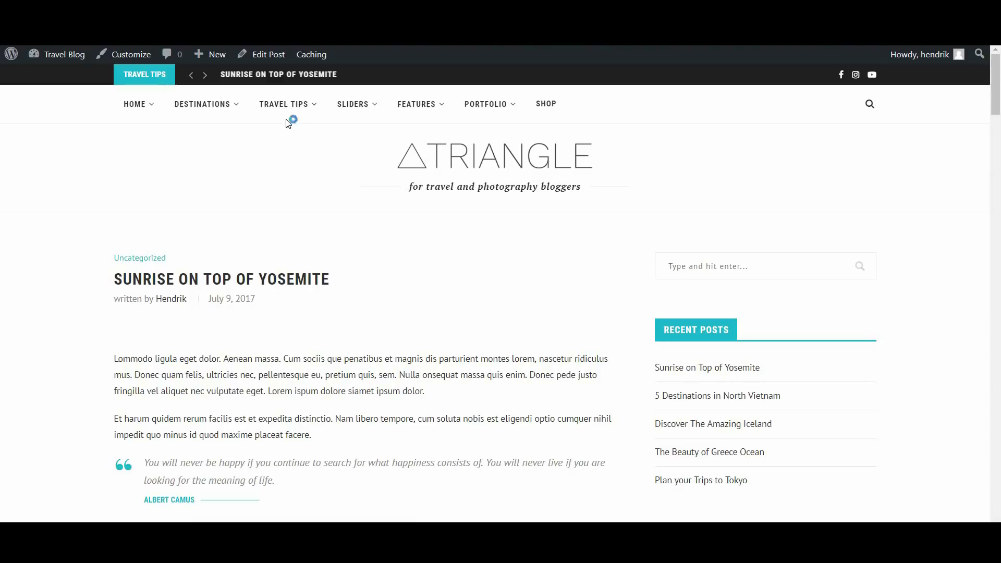
Edit the "Sunrise on Top of Yosemite" post, moving its Read More break below the "Donec pede justo" paragraph, and update it.
{"action": "left_click", "coordinate": [268, 61]}
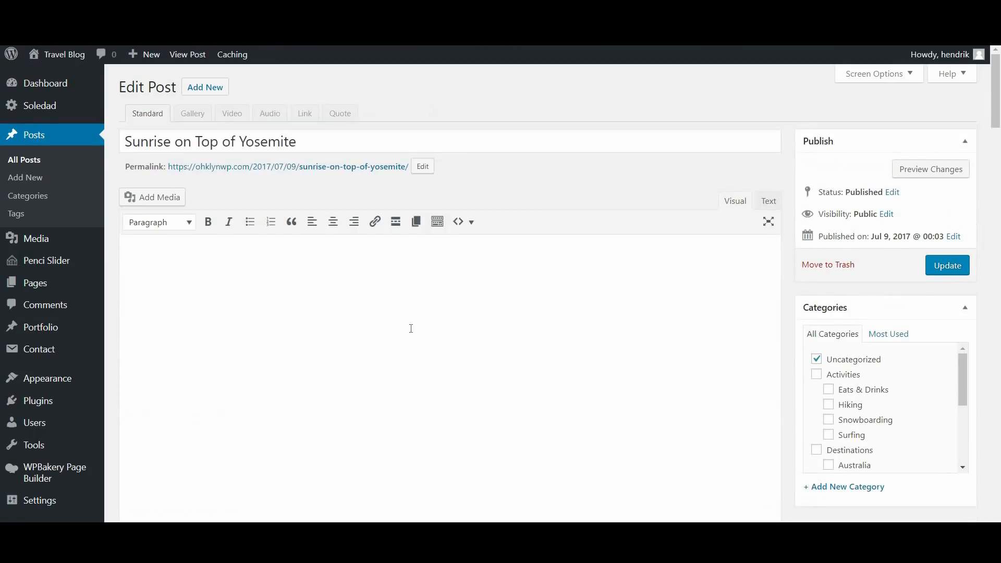
{"action": "scroll", "coordinate": [411, 328], "scroll_direction": "down", "scroll_amount": 1}
{"action": "left_click_drag", "start_coordinate": [402, 304], "coordinate": [537, 418]}
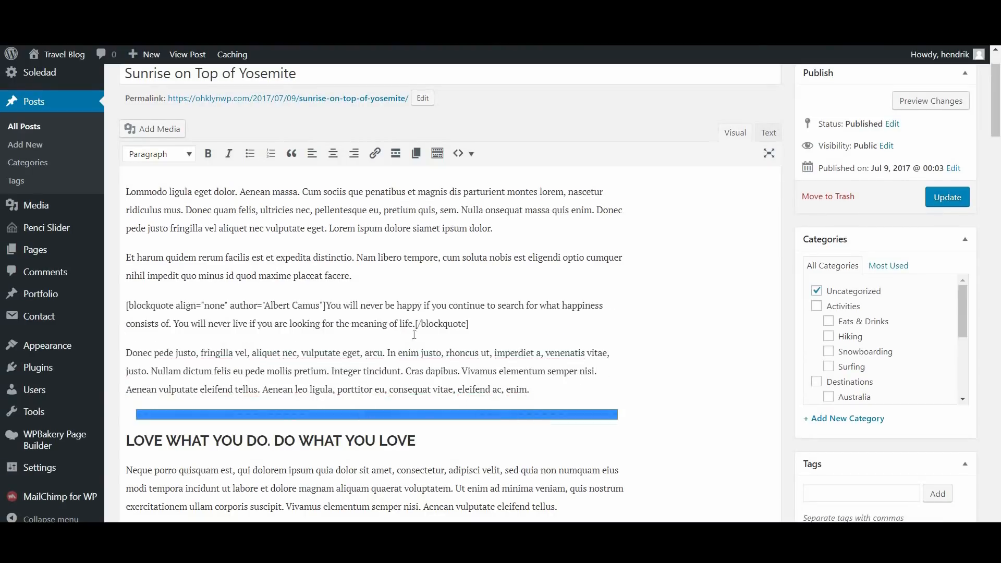
{"action": "left_click", "coordinate": [410, 353]}
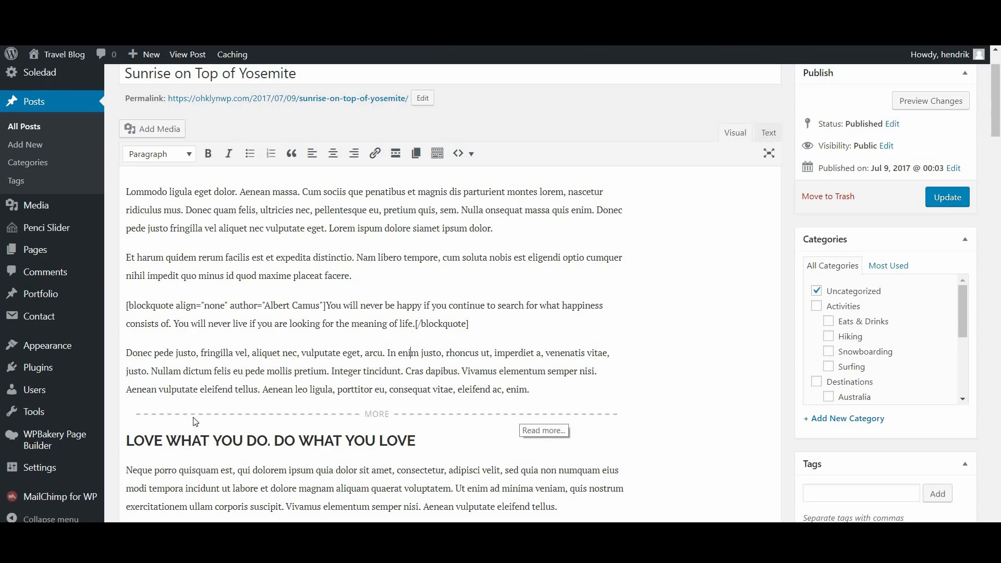
{"action": "left_click", "coordinate": [944, 197]}
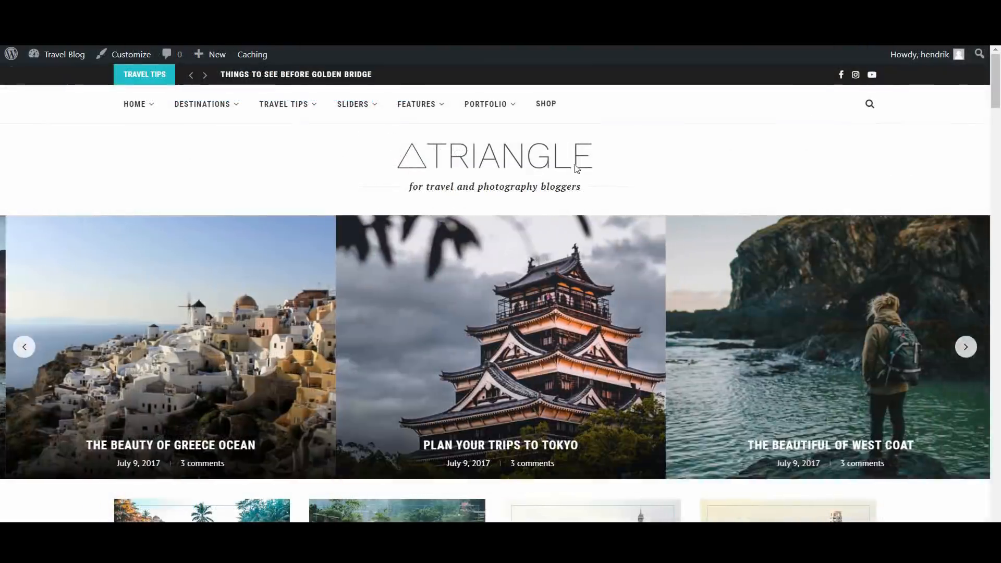
Check the "Sunrise on Top of Yosemite" excerpt on the site's home page.
{"action": "scroll", "coordinate": [531, 375], "scroll_direction": "down", "scroll_amount": 15}
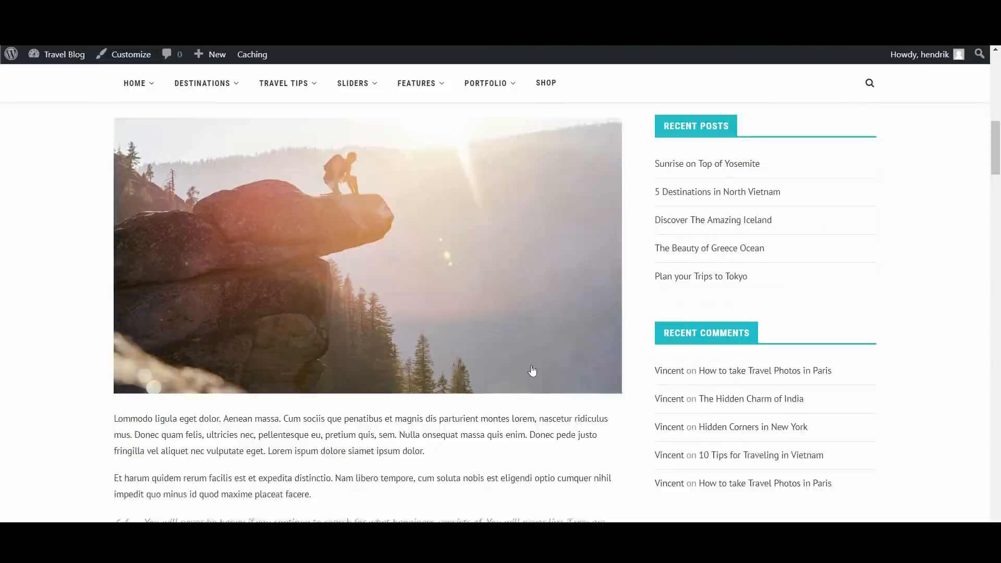
{"action": "scroll", "coordinate": [534, 359], "scroll_direction": "down", "scroll_amount": 2}
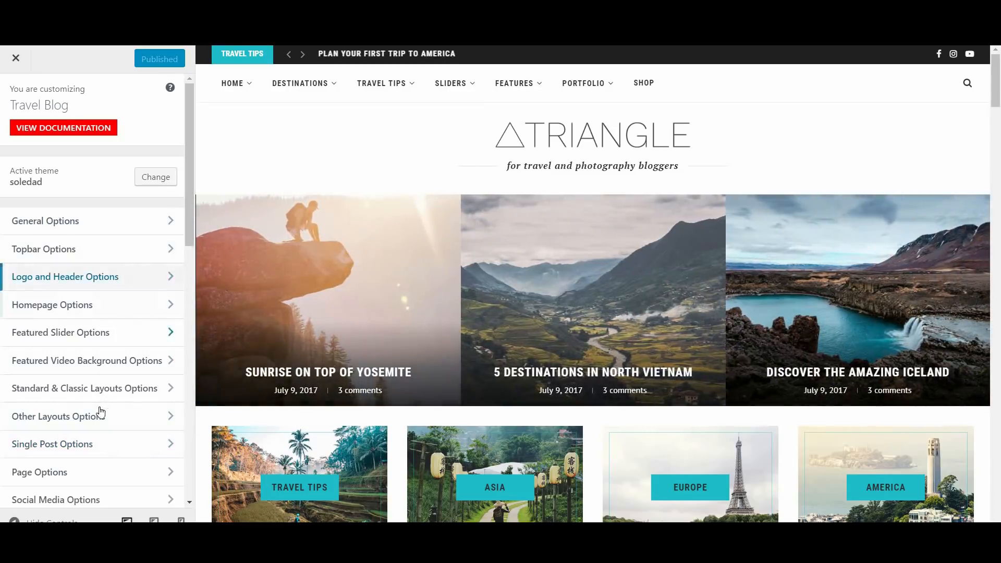
Look over the theme's customizer options and view the Posts section of the Soledad documentation.
{"action": "scroll", "coordinate": [100, 412], "scroll_direction": "down", "scroll_amount": 6}
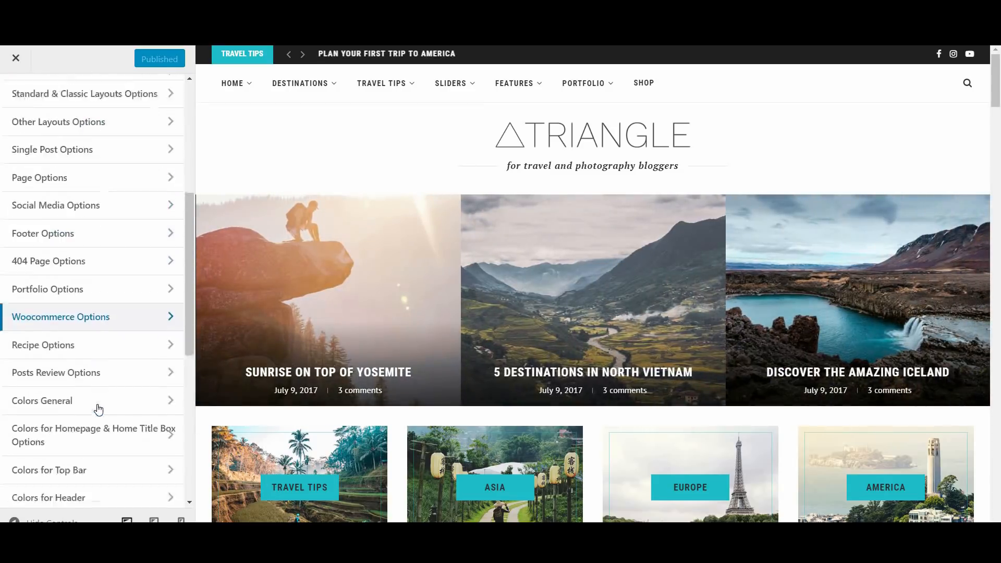
{"action": "scroll", "coordinate": [98, 409], "scroll_direction": "down", "scroll_amount": 1}
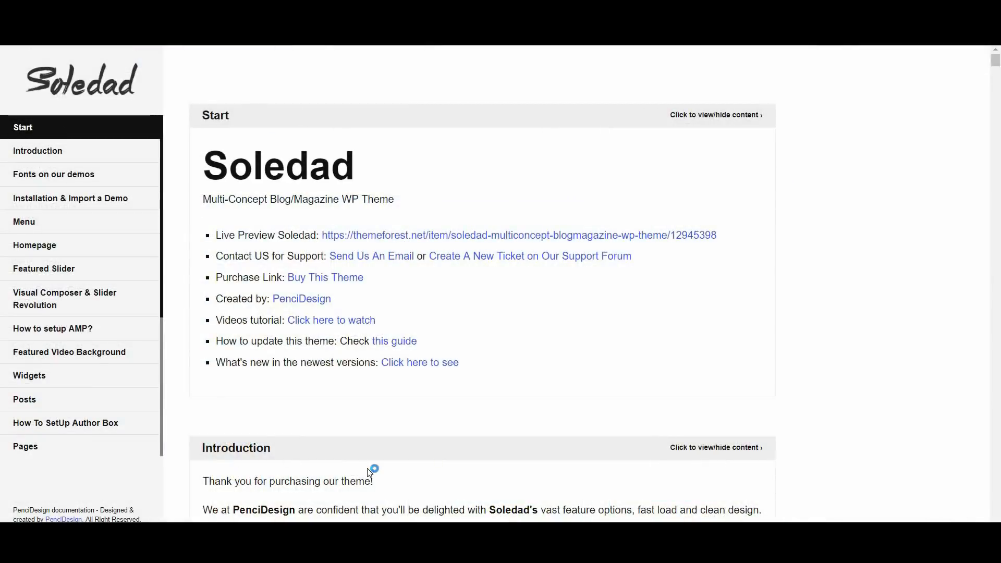
{"action": "left_click", "coordinate": [53, 403]}
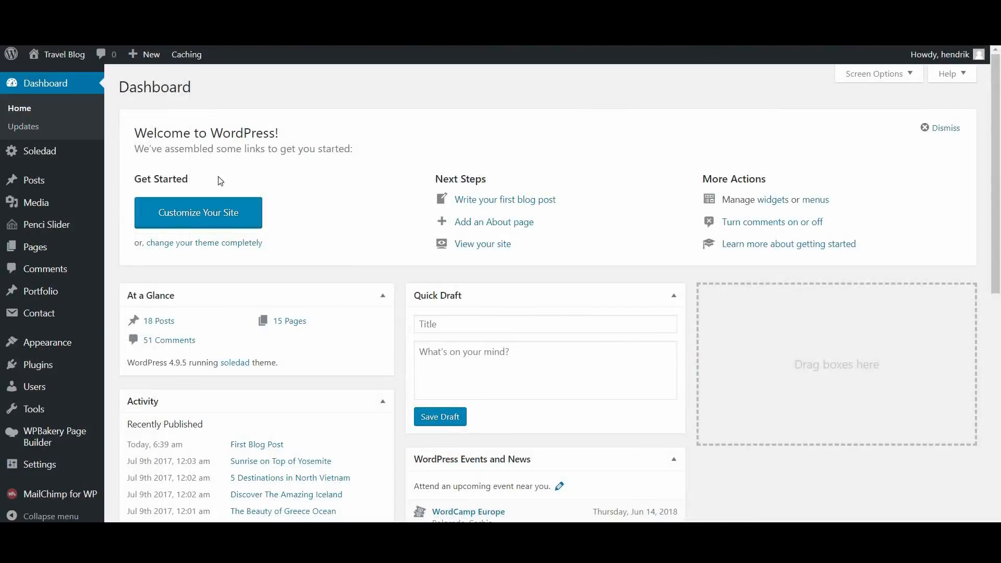
Look through the list of all posts with their categories and view the "Sunrise on Top of Yosemite" post in the editor.
{"action": "mouse_move", "coordinate": [49, 185]}
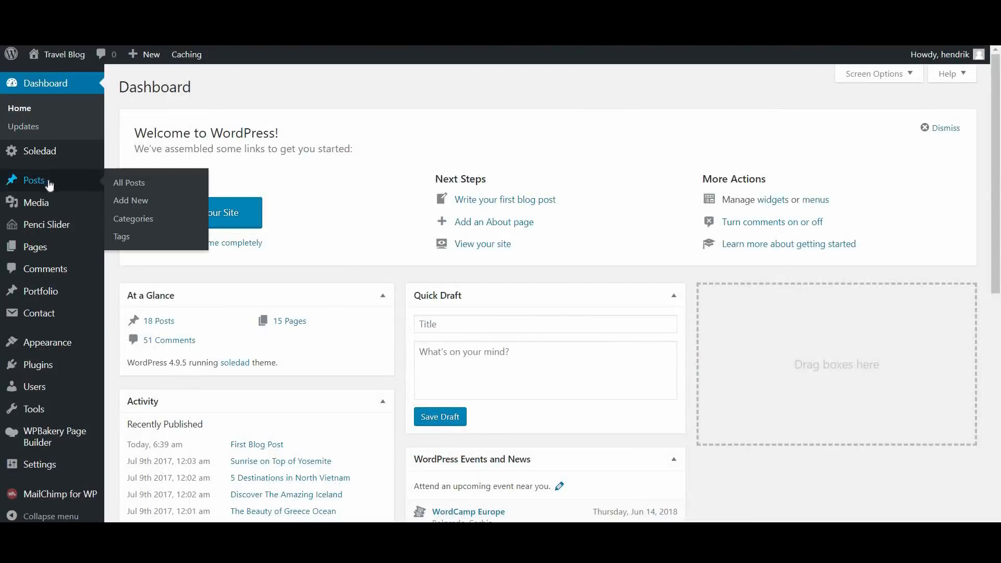
{"action": "left_click", "coordinate": [135, 184]}
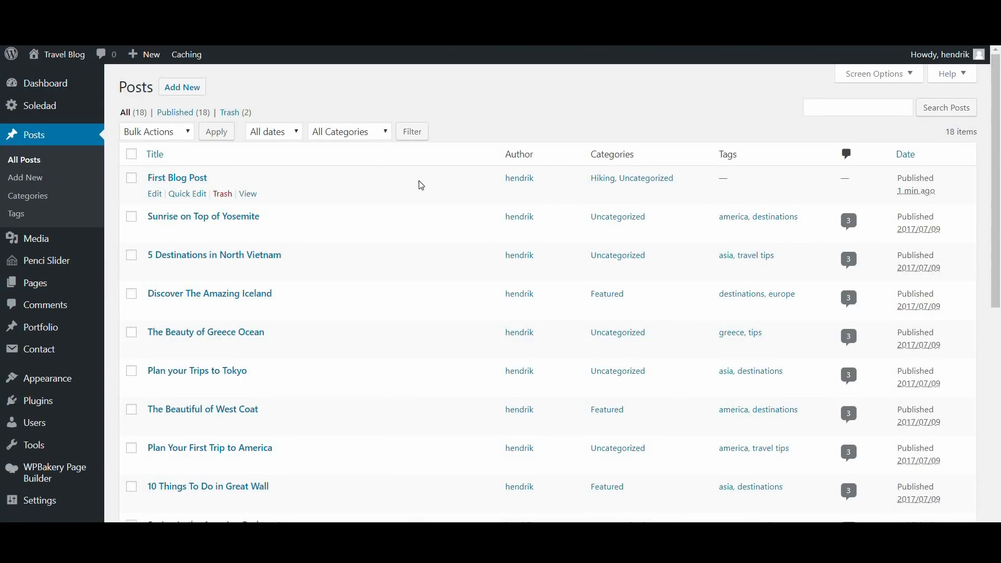
{"action": "scroll", "coordinate": [396, 360], "scroll_direction": "down", "scroll_amount": 5}
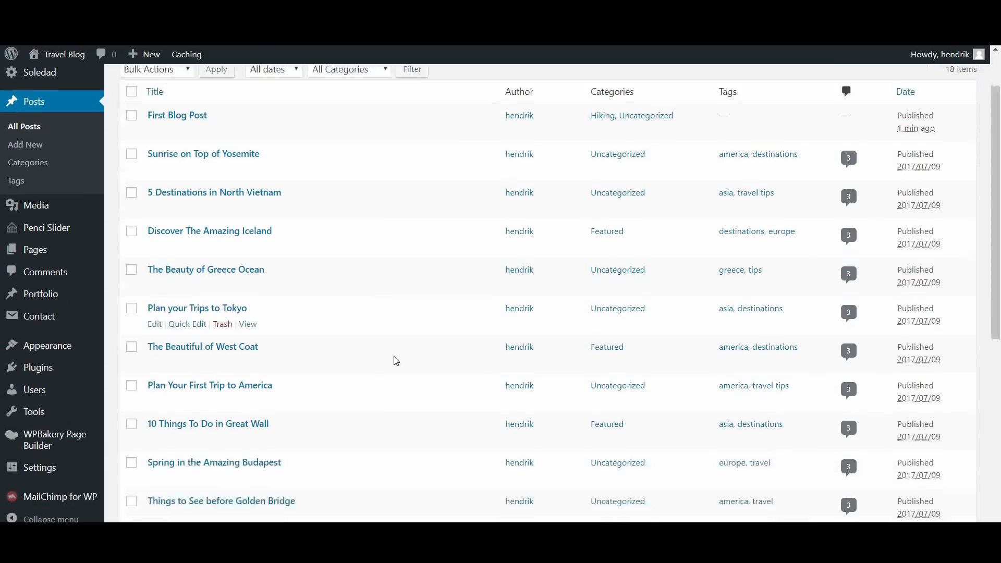
{"action": "scroll", "coordinate": [438, 384], "scroll_direction": "down", "scroll_amount": 3}
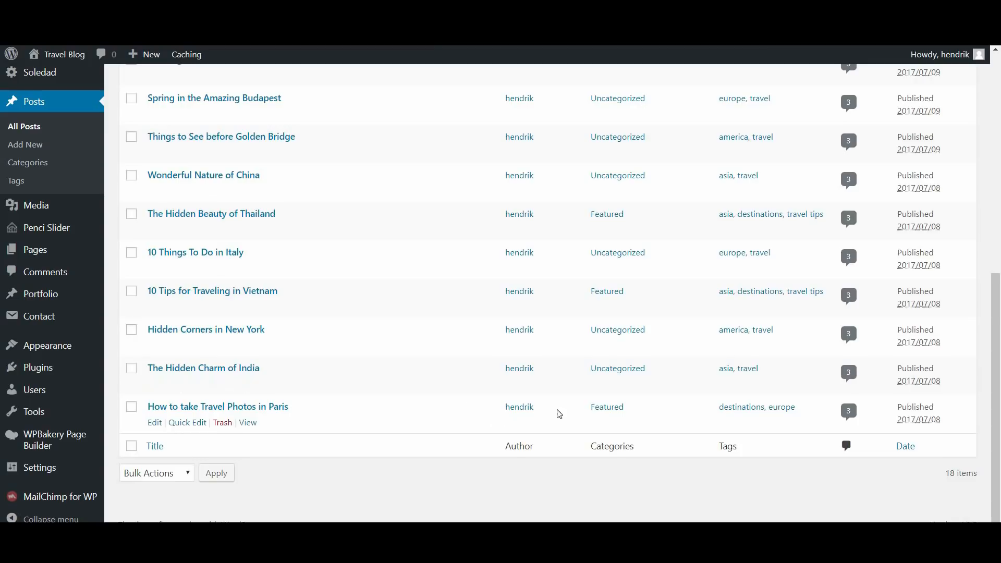
{"action": "scroll", "coordinate": [664, 305], "scroll_direction": "up", "scroll_amount": 1}
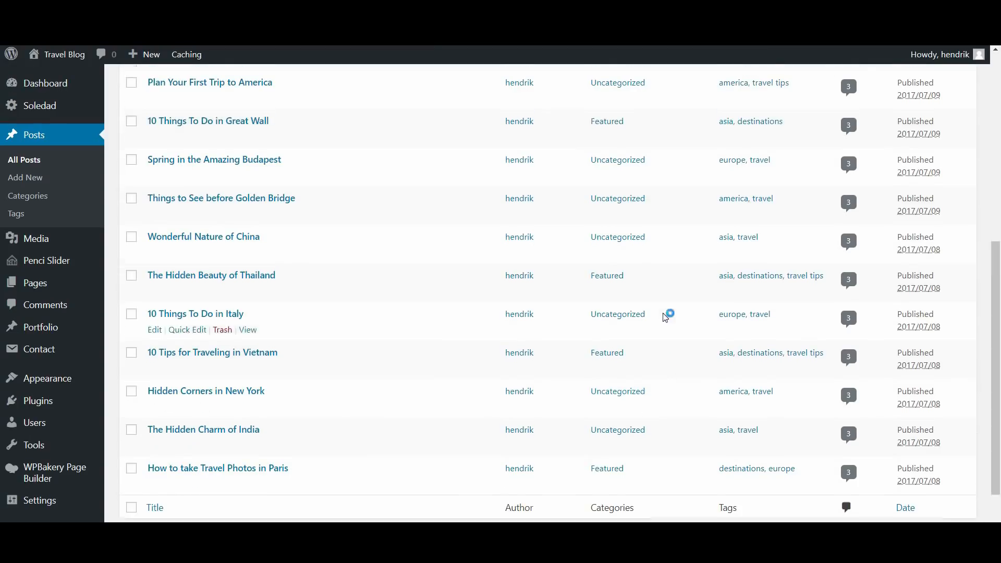
{"action": "scroll", "coordinate": [649, 281], "scroll_direction": "up", "scroll_amount": 4}
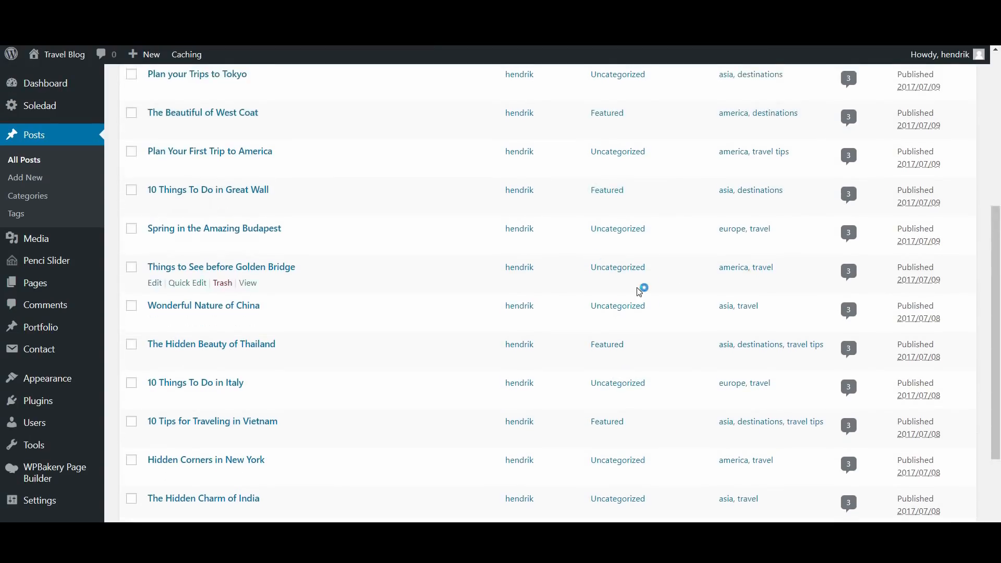
{"action": "scroll", "coordinate": [640, 291], "scroll_direction": "up", "scroll_amount": 3}
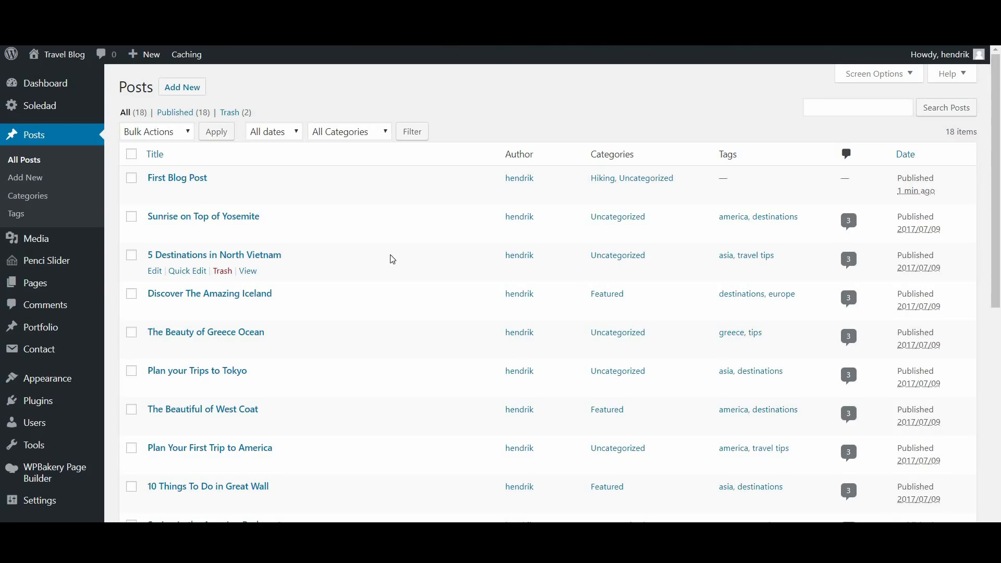
{"action": "left_click", "coordinate": [227, 222]}
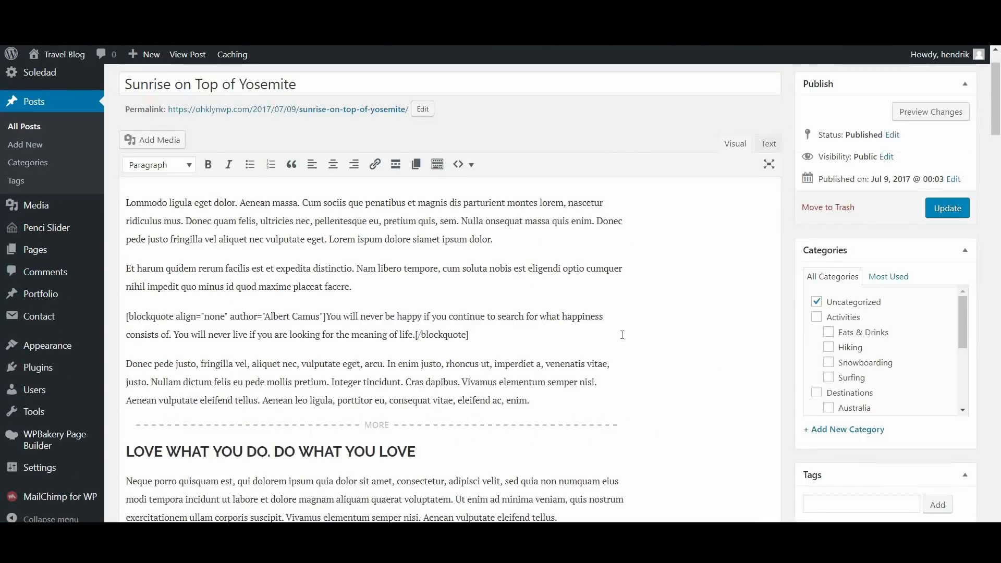
{"action": "scroll", "coordinate": [622, 334], "scroll_direction": "up", "scroll_amount": 1}
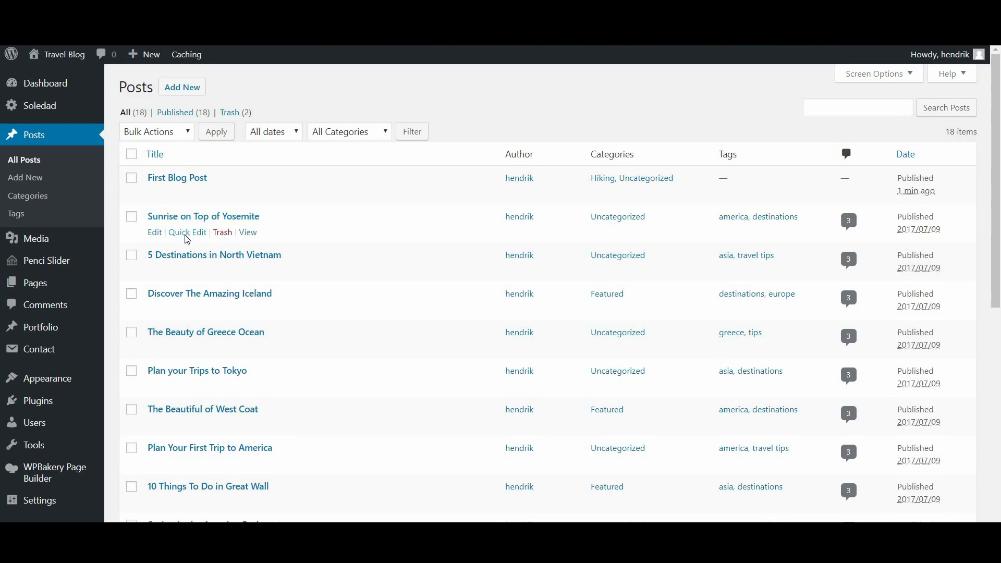
Quick-edit the "Sunrise on Top of Yosemite" post, replacing the Uncategorized category with USA, and update it.
{"action": "left_click", "coordinate": [185, 232]}
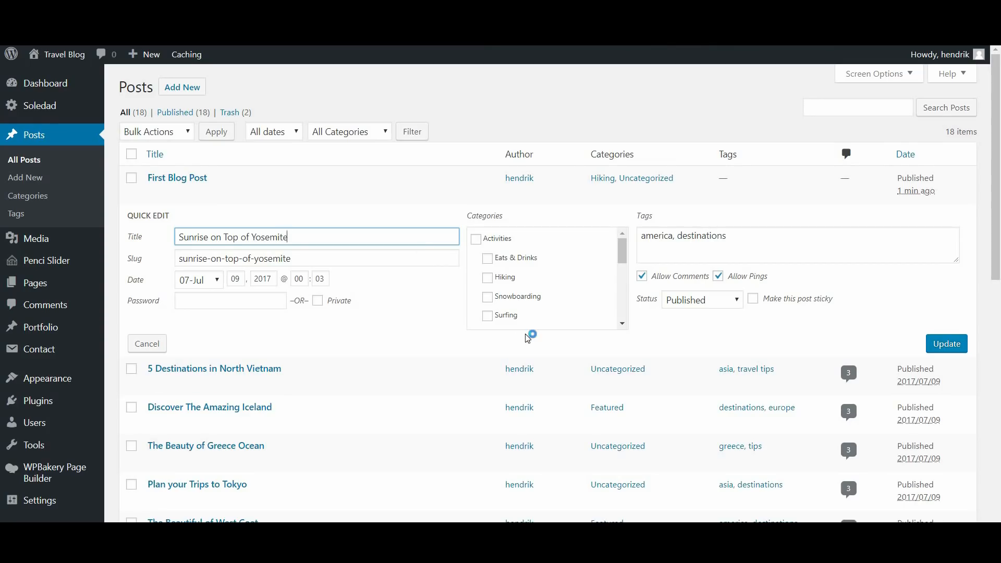
{"action": "left_click_drag", "start_coordinate": [624, 253], "coordinate": [624, 308]}
{"action": "left_click", "coordinate": [476, 320]}
{"action": "left_click_drag", "start_coordinate": [625, 302], "coordinate": [625, 276]}
{"action": "left_click", "coordinate": [509, 299]}
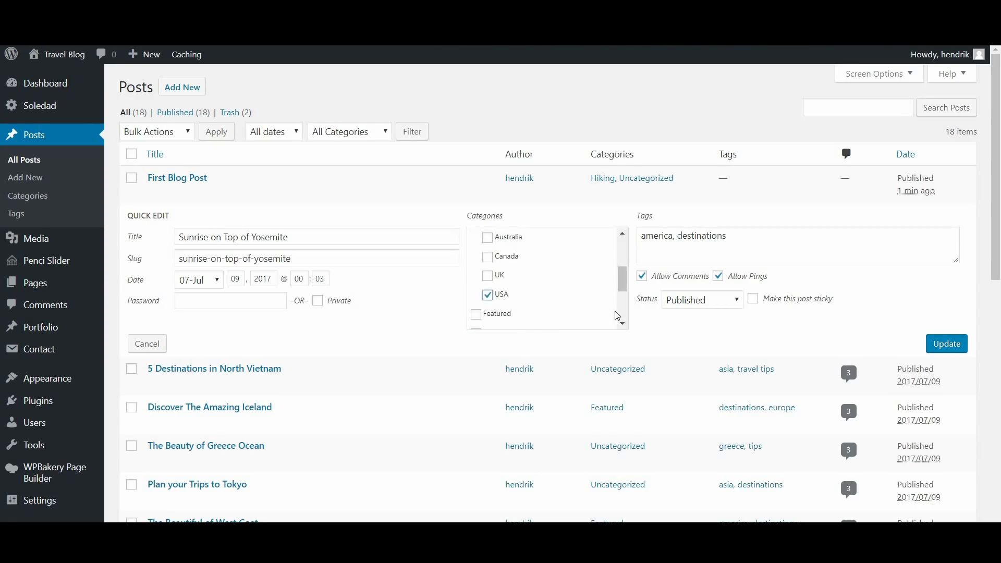
{"action": "left_click", "coordinate": [946, 346]}
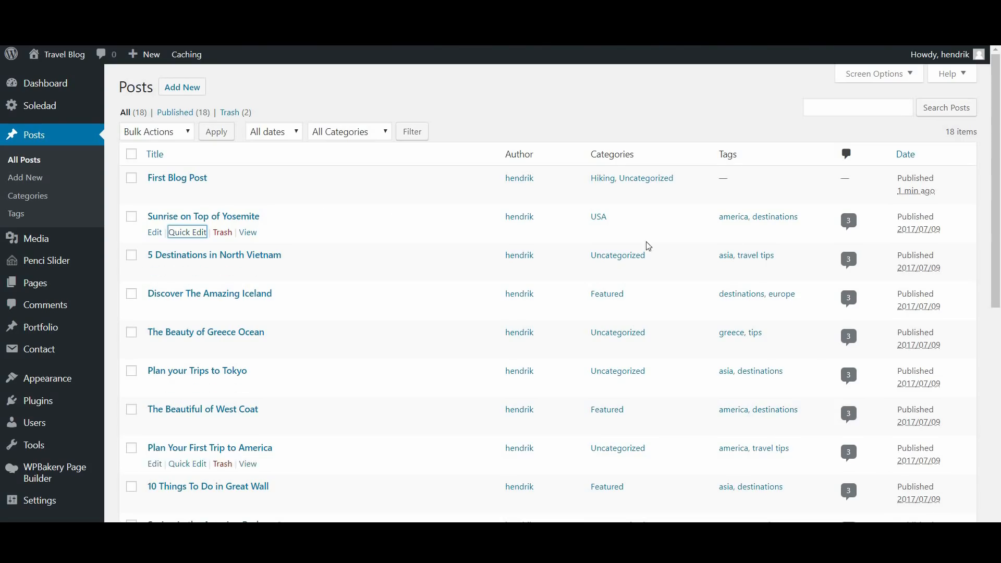
Filter the posts by Uncategorized and look through the quick-edit category list of the "5 Destinations in North Vietnam" post.
{"action": "left_click", "coordinate": [614, 261]}
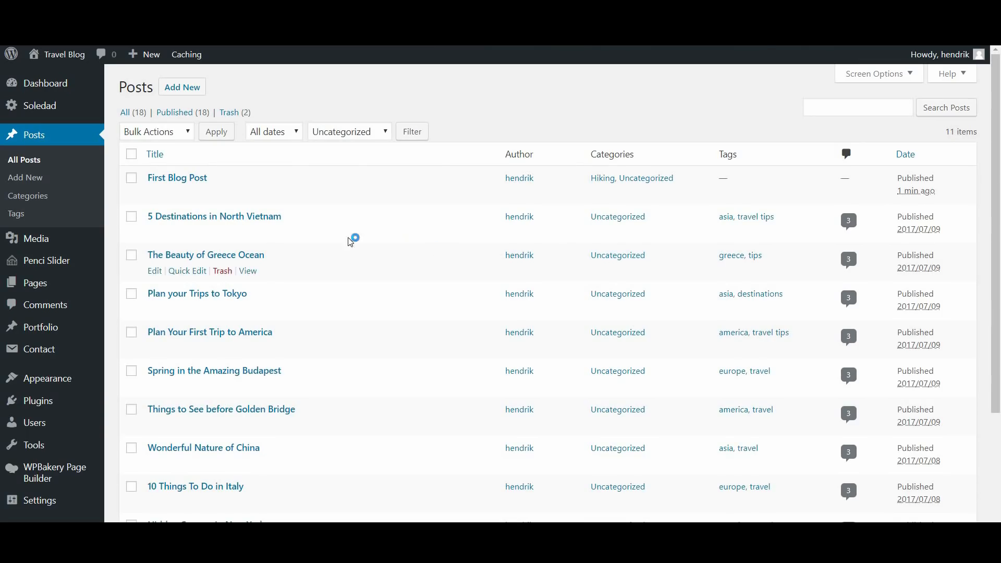
{"action": "left_click", "coordinate": [184, 229]}
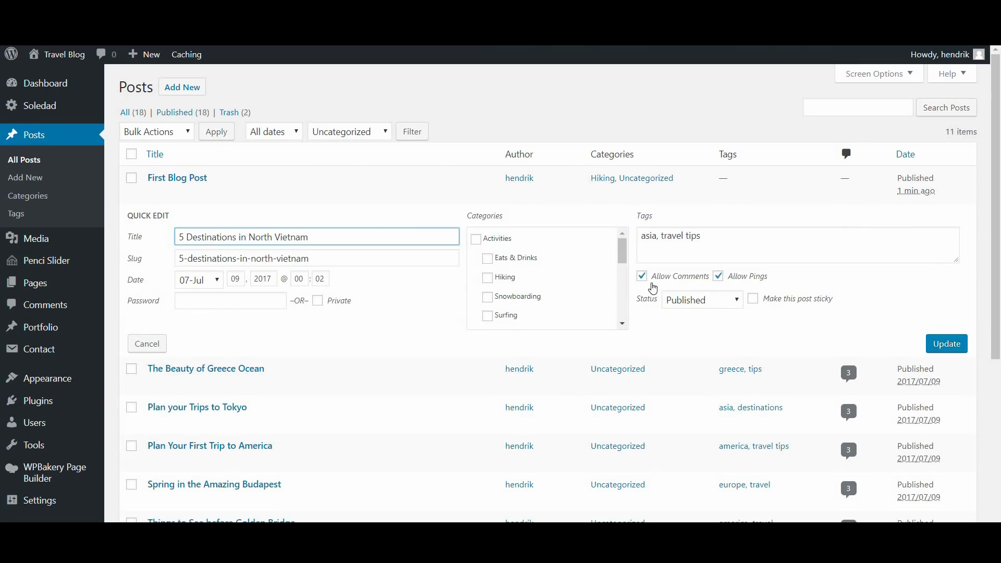
{"action": "left_click_drag", "start_coordinate": [622, 251], "coordinate": [622, 306]}
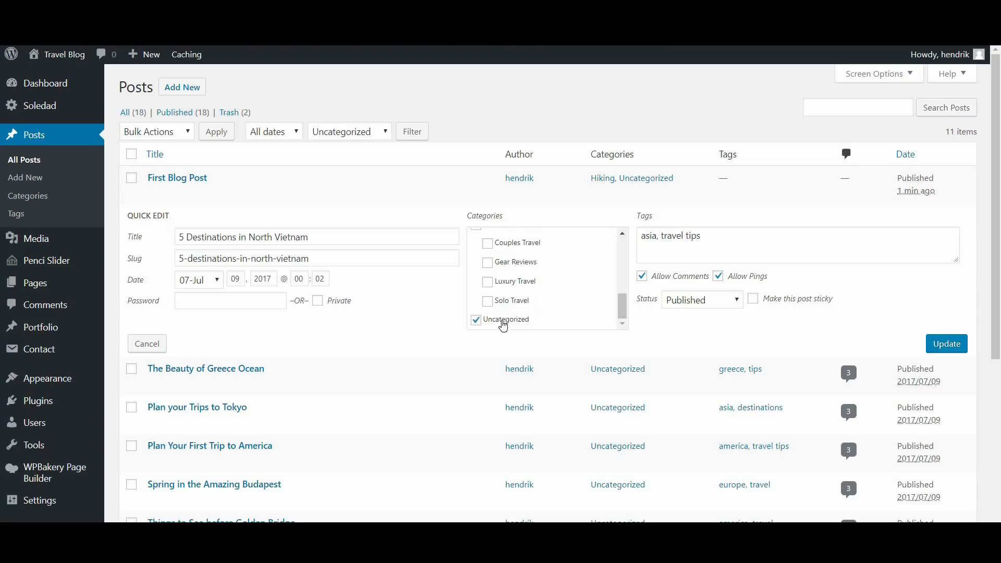
{"action": "scroll", "coordinate": [542, 295], "scroll_direction": "up", "scroll_amount": 5}
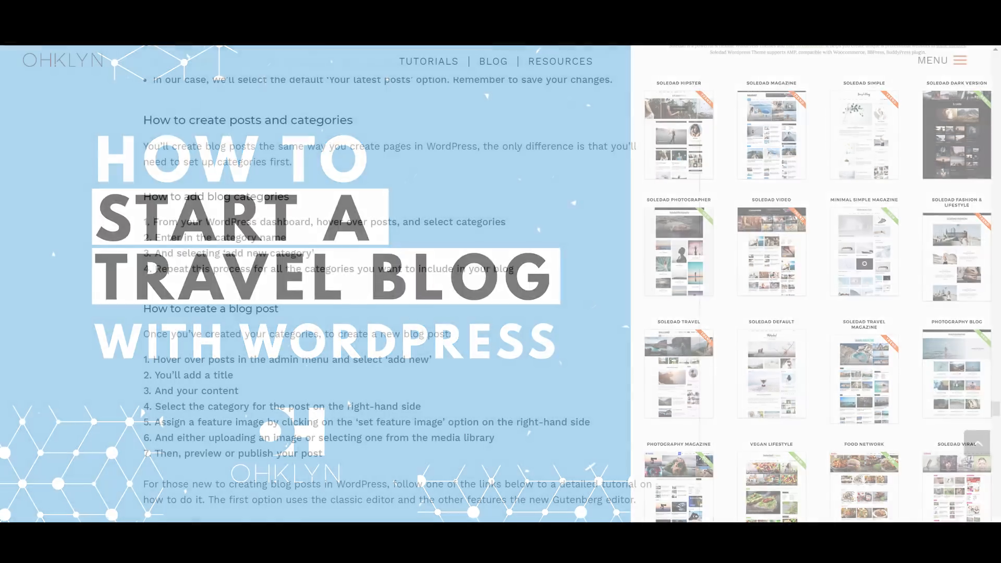
Read the OHKLYN tutorial's "How to update the menu and navigation" section, including the content types available for a menu.
{"action": "scroll", "coordinate": [437, 220], "scroll_direction": "down", "scroll_amount": 5}
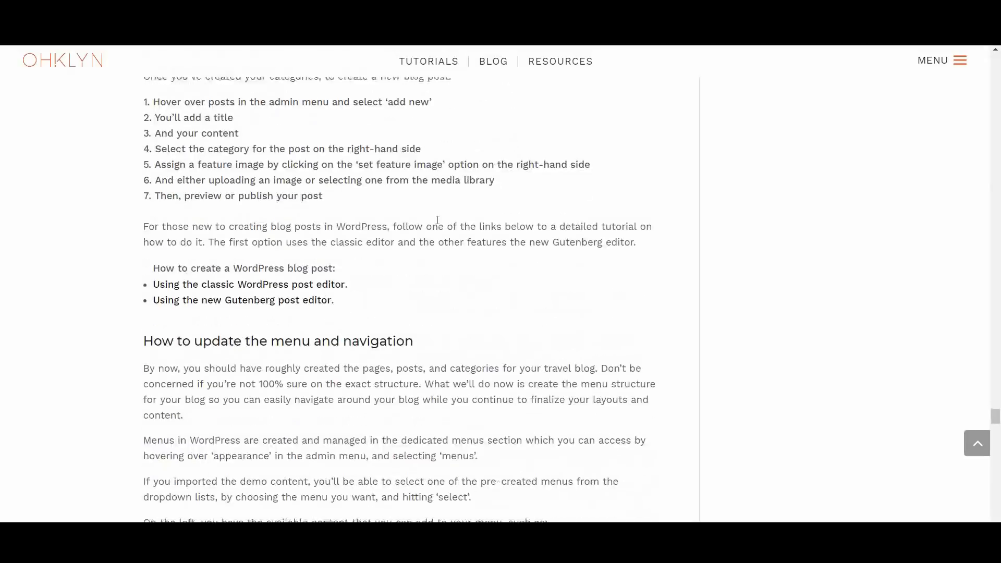
{"action": "scroll", "coordinate": [437, 220], "scroll_direction": "down", "scroll_amount": 4}
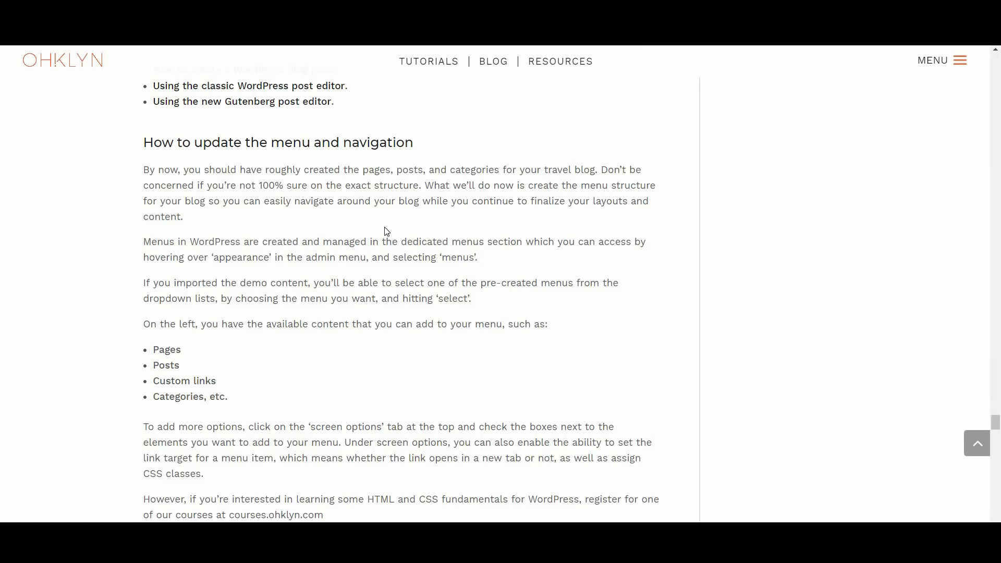
{"action": "double_click", "coordinate": [168, 350]}
{"action": "double_click", "coordinate": [172, 366]}
{"action": "left_click_drag", "start_coordinate": [155, 382], "coordinate": [231, 382]}
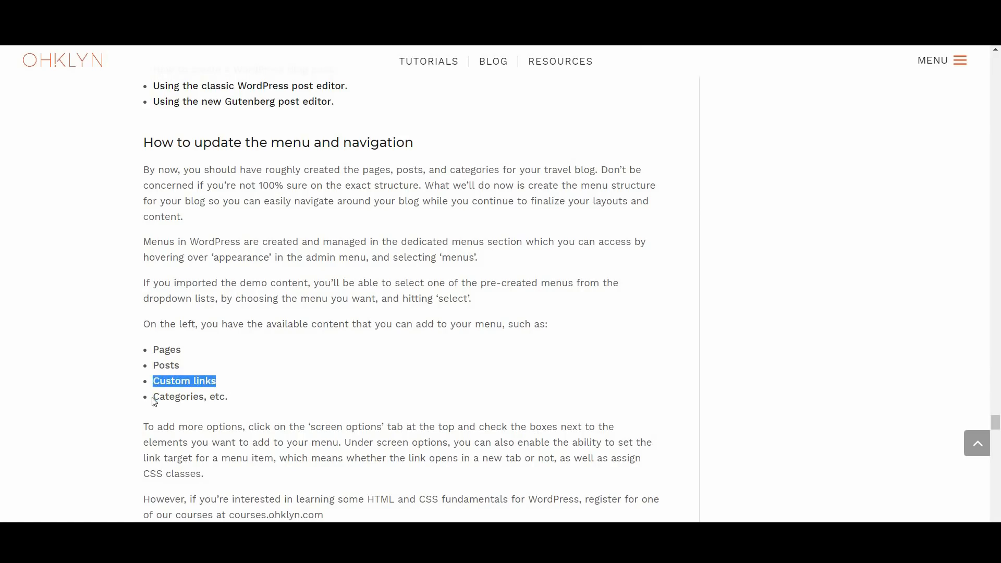
{"action": "left_click_drag", "start_coordinate": [158, 397], "coordinate": [254, 403]}
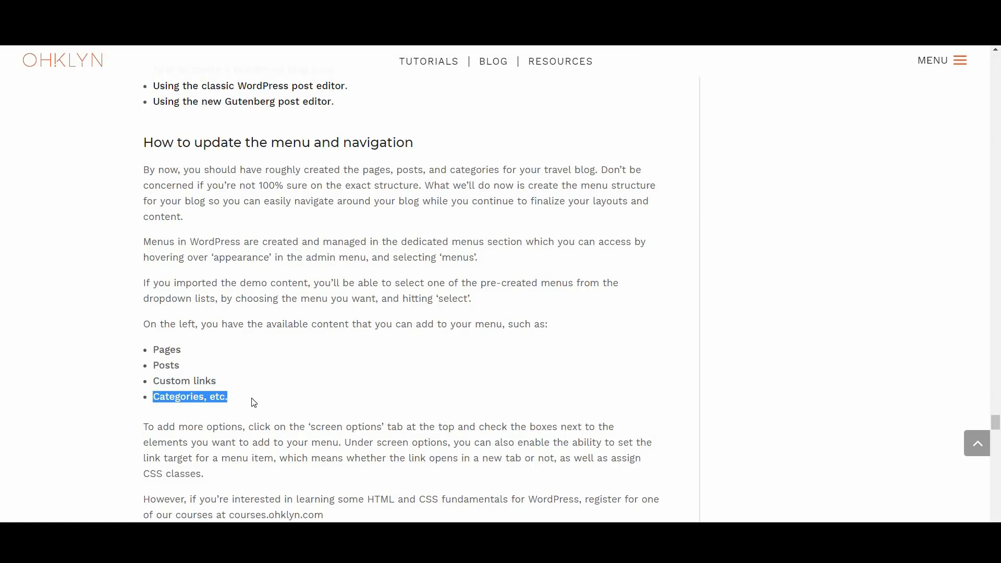
{"action": "left_click", "coordinate": [255, 402]}
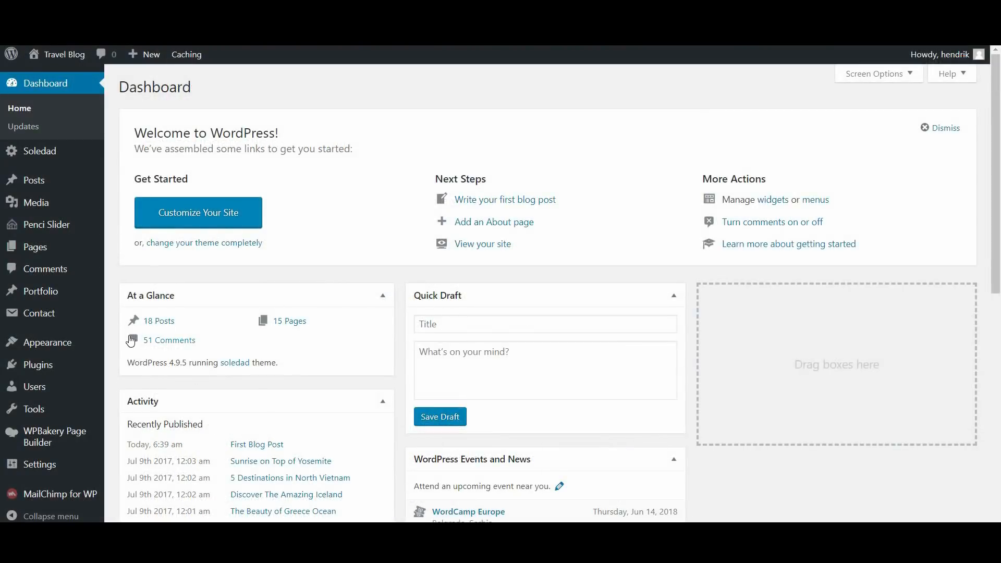
Open the site's menu editor and check which menus can be edited, keeping Menu 1 (Primary Menu) selected.
{"action": "mouse_move", "coordinate": [42, 344]}
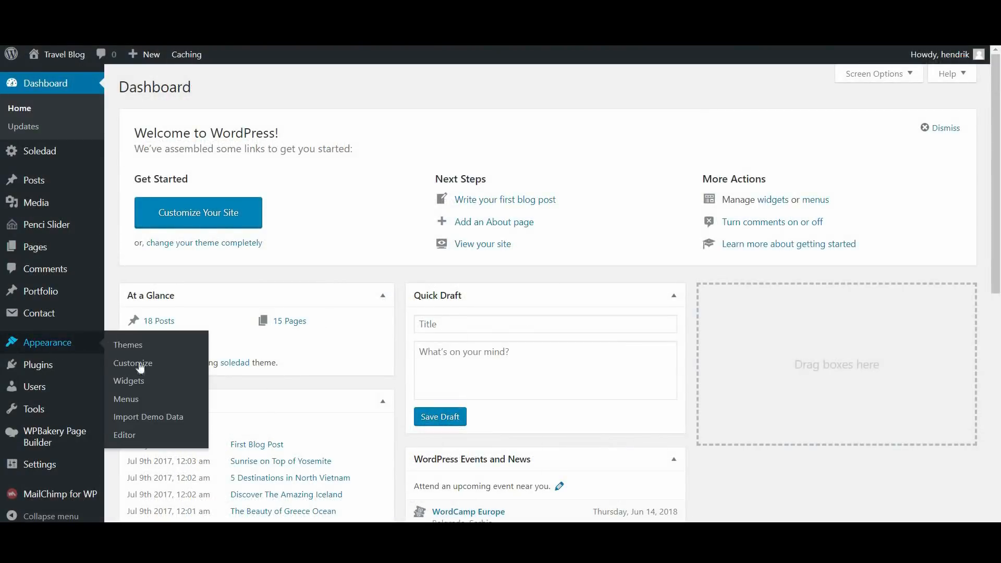
{"action": "left_click", "coordinate": [127, 399]}
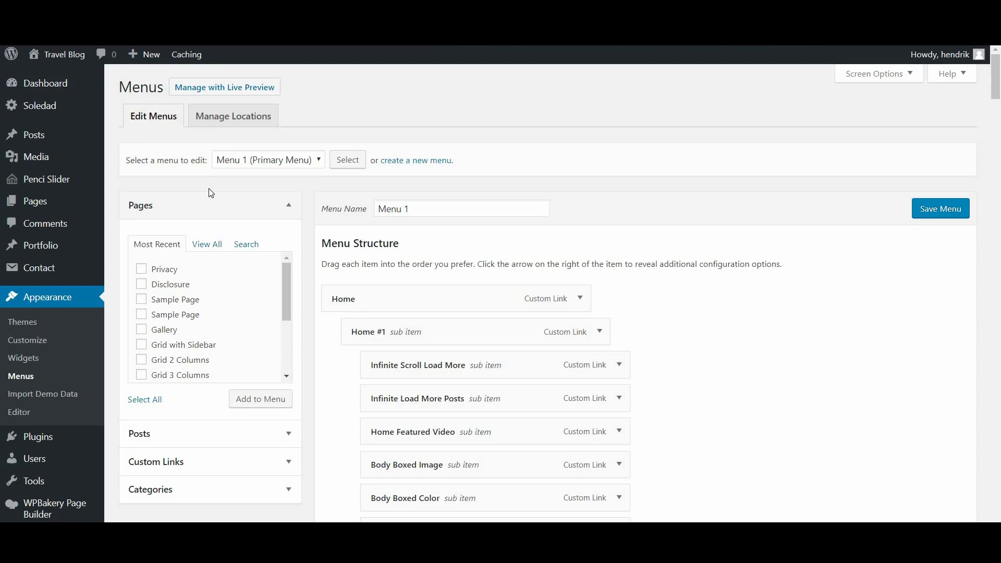
{"action": "scroll", "coordinate": [252, 222], "scroll_direction": "down", "scroll_amount": 1}
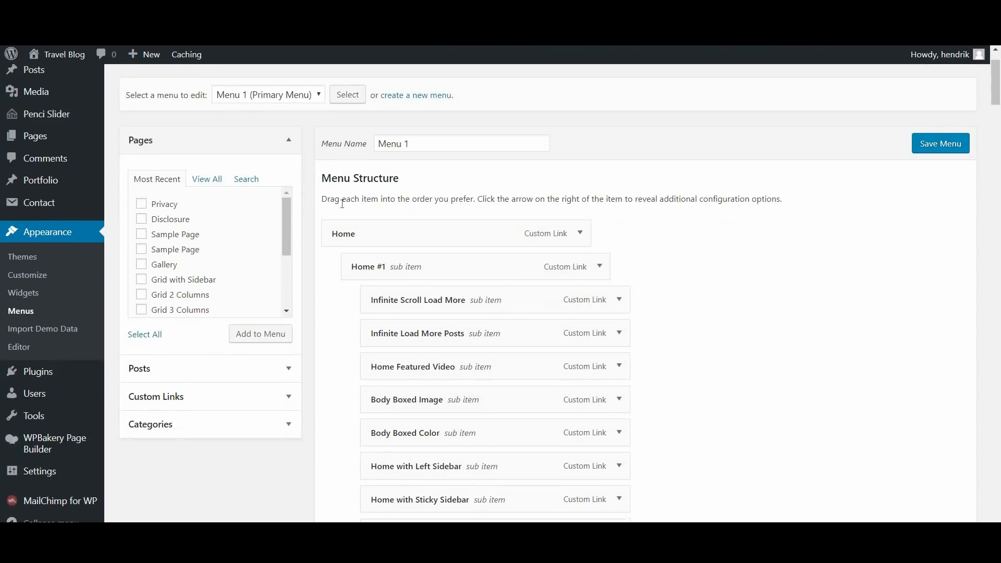
{"action": "scroll", "coordinate": [323, 193], "scroll_direction": "up", "scroll_amount": 1}
{"action": "left_click", "coordinate": [305, 160]}
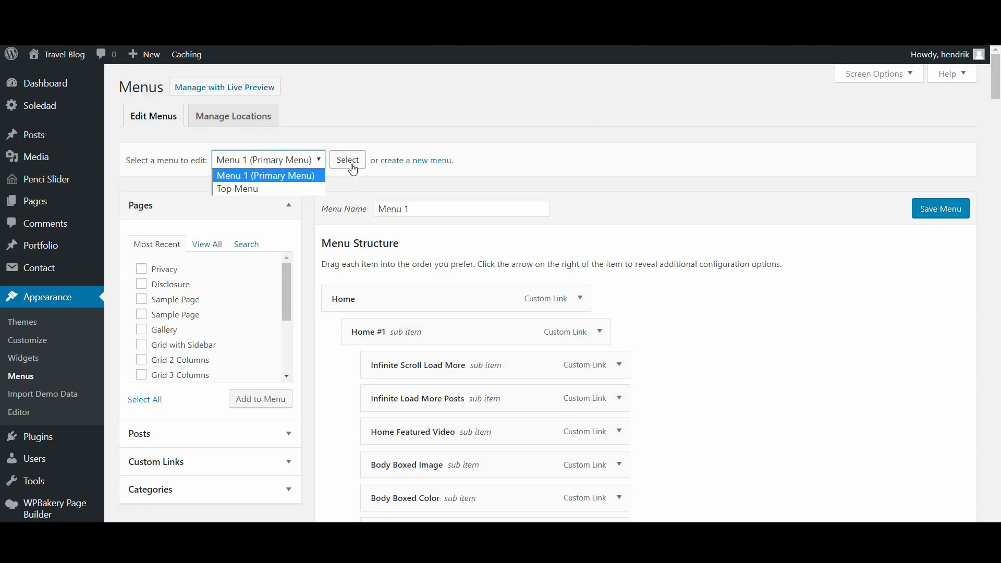
{"action": "left_click", "coordinate": [358, 183]}
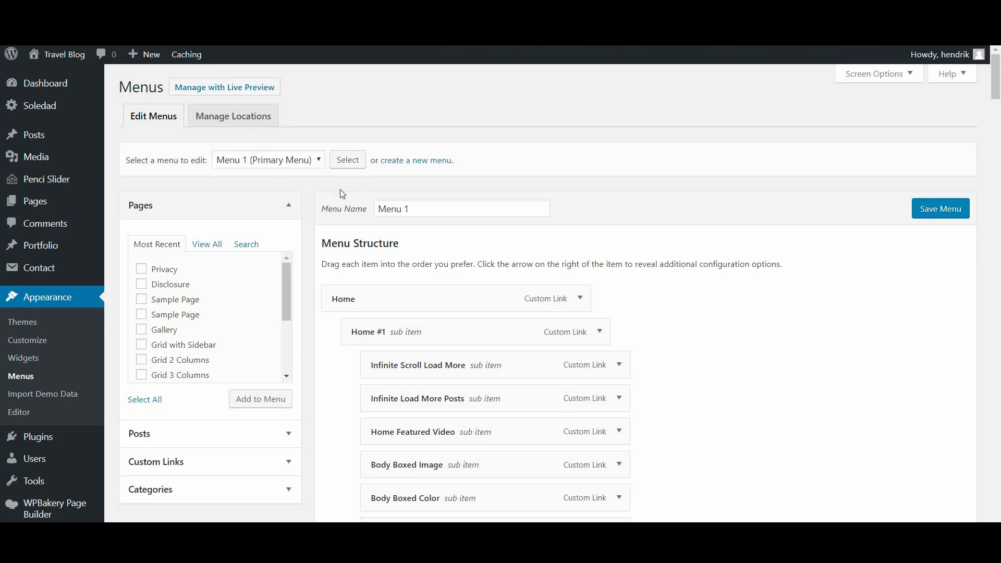
Look through the pages, posts, custom links and categories available for adding to Menu 1.
{"action": "left_click_drag", "start_coordinate": [290, 279], "coordinate": [293, 336]}
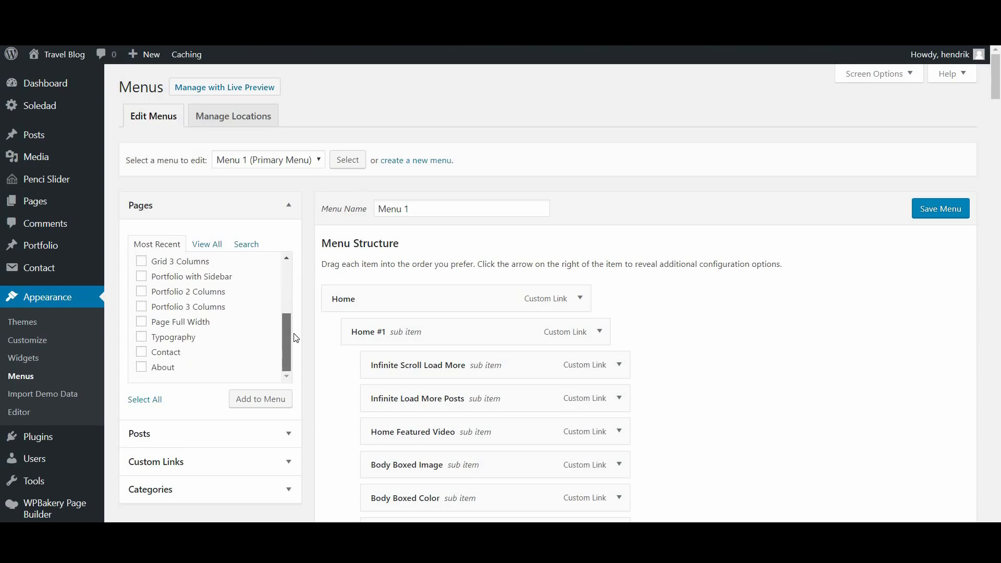
{"action": "left_click", "coordinate": [199, 435]}
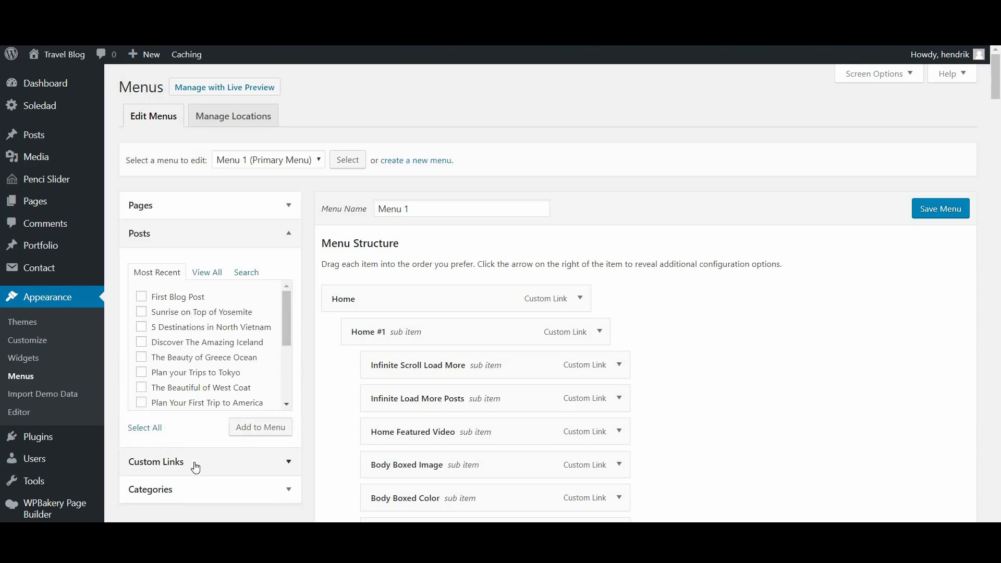
{"action": "left_click", "coordinate": [195, 463]}
{"action": "left_click", "coordinate": [198, 401]}
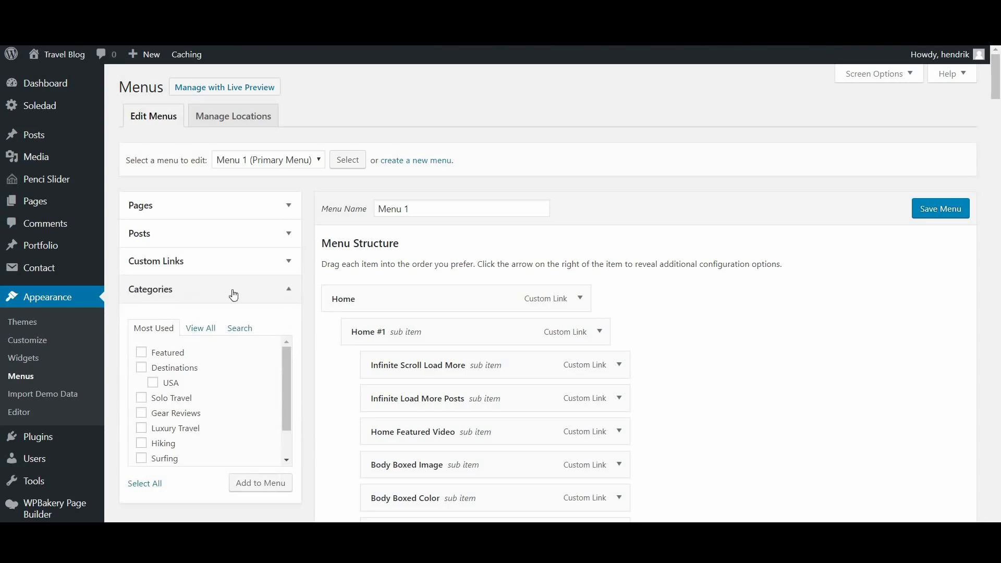
{"action": "left_click", "coordinate": [275, 301]}
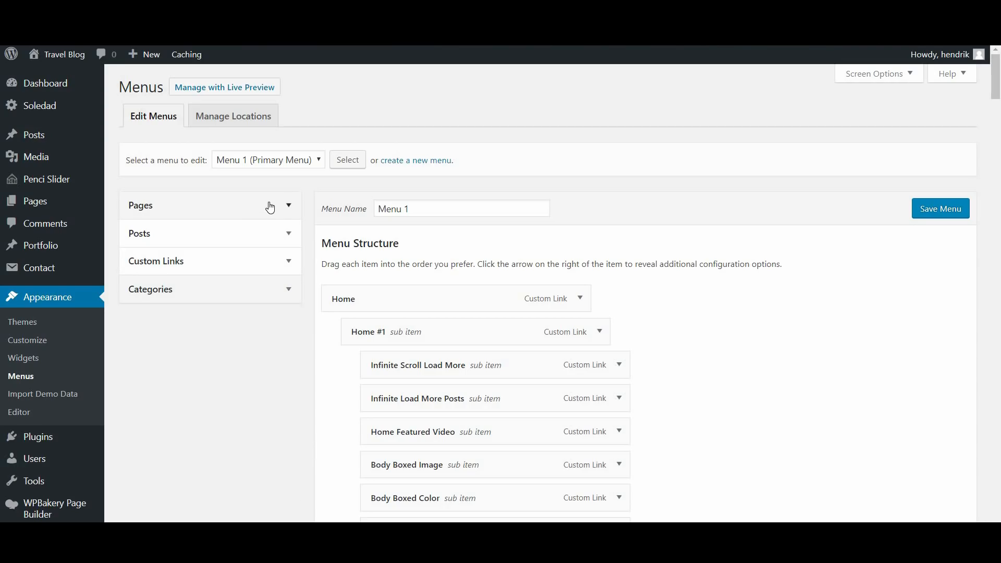
Enable the Tags box in the menu editor's screen options.
{"action": "left_click", "coordinate": [858, 78]}
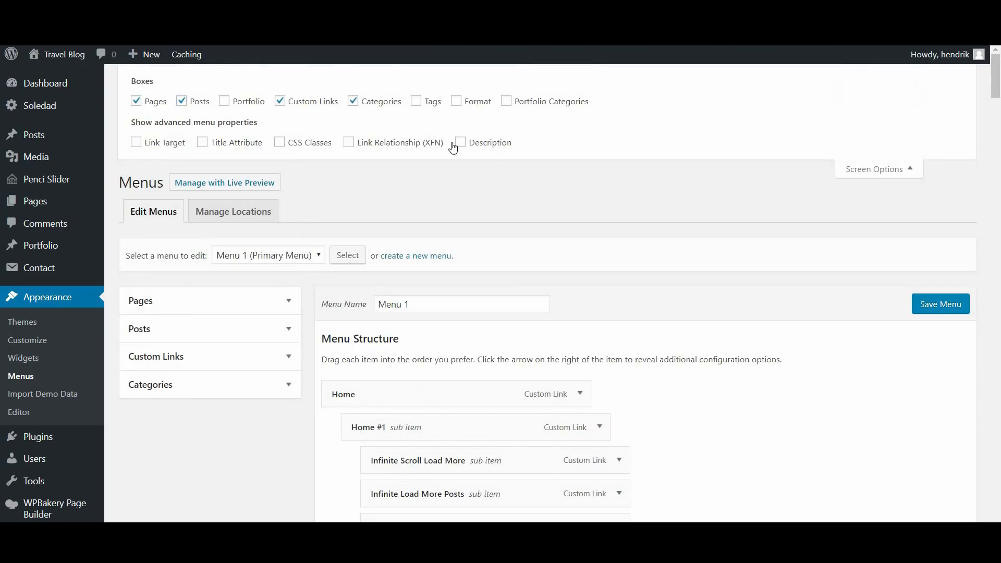
{"action": "left_click", "coordinate": [417, 102]}
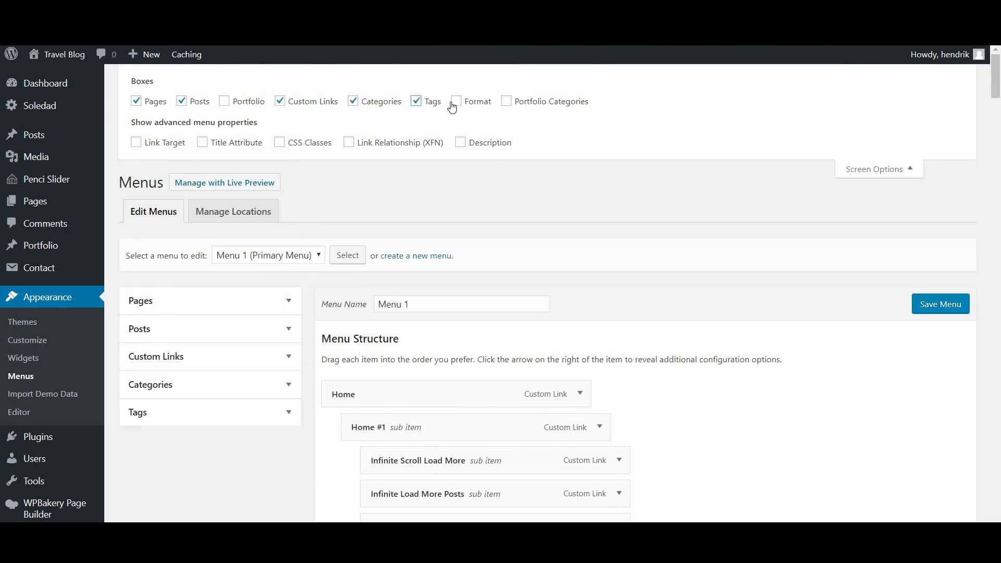
Enable the Format and Portfolio Categories boxes and the Link Target property in the menu editor's screen options.
{"action": "left_click", "coordinate": [457, 101]}
{"action": "left_click", "coordinate": [507, 102]}
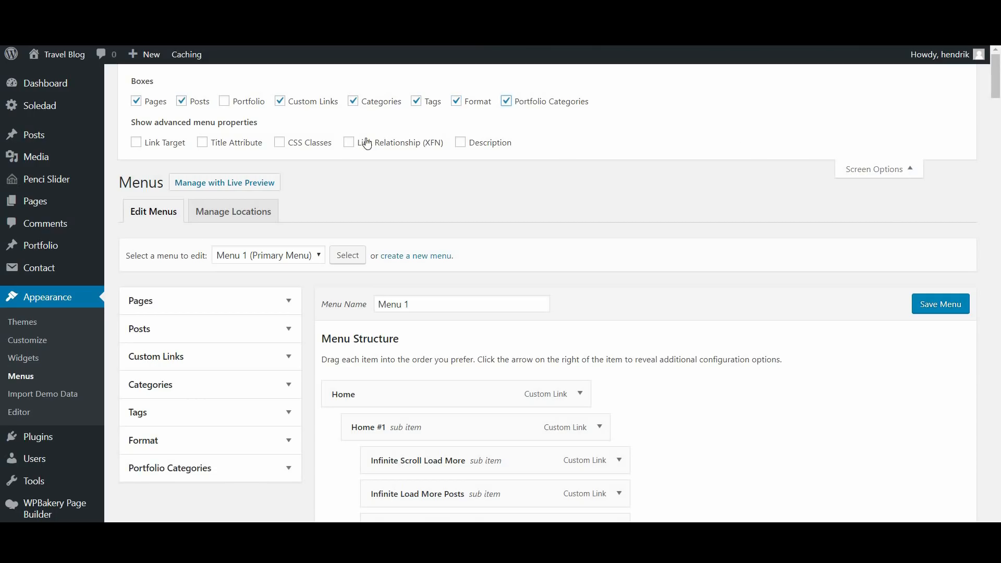
{"action": "left_click", "coordinate": [159, 144]}
{"action": "left_click", "coordinate": [280, 145]}
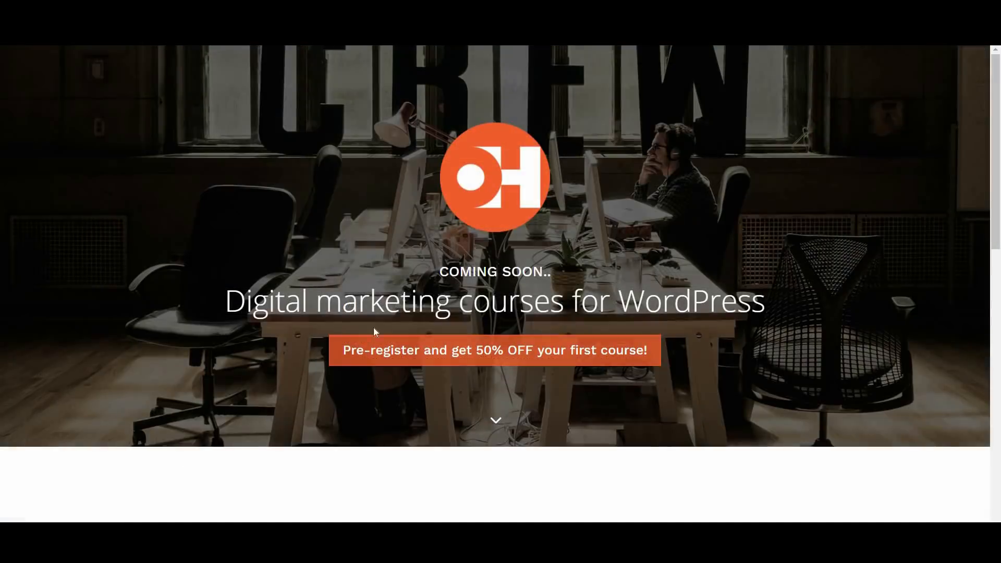
Look over the coming-soon page for digital marketing courses for WordPress.
{"action": "left_click", "coordinate": [498, 420]}
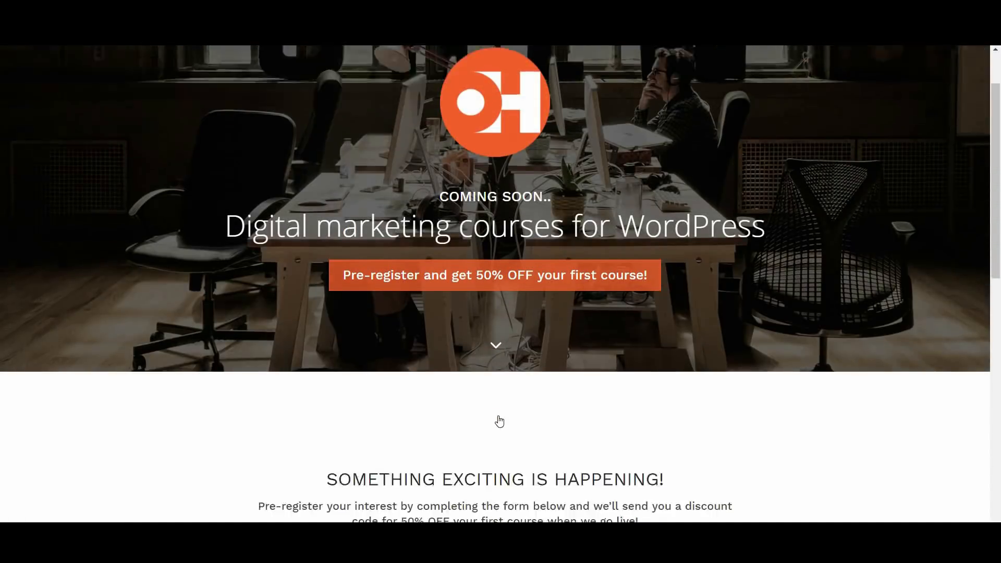
{"action": "scroll", "coordinate": [499, 416], "scroll_direction": "down", "scroll_amount": 5}
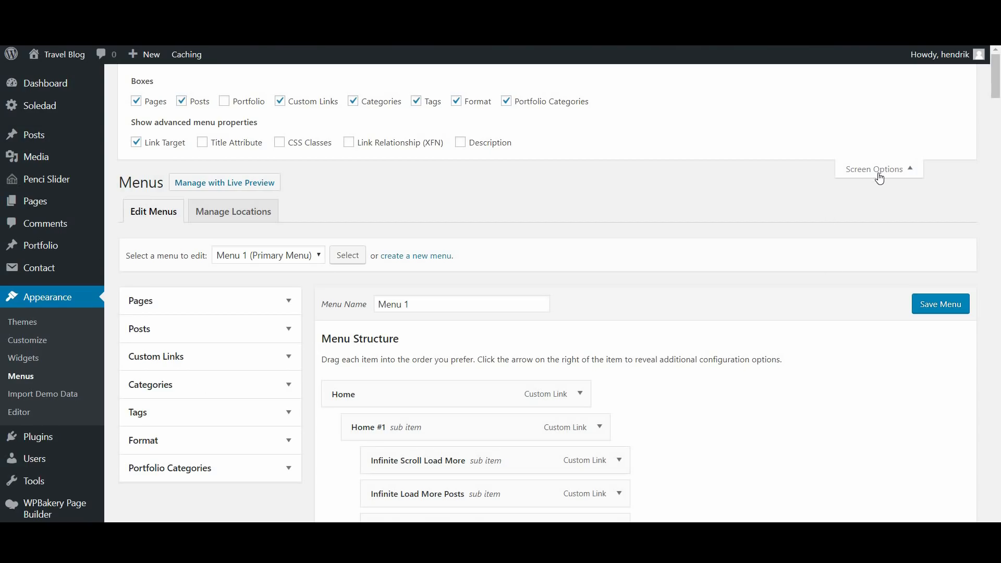
Hide the screen options and review Menu 1's structure through to its menu settings.
{"action": "left_click", "coordinate": [879, 172]}
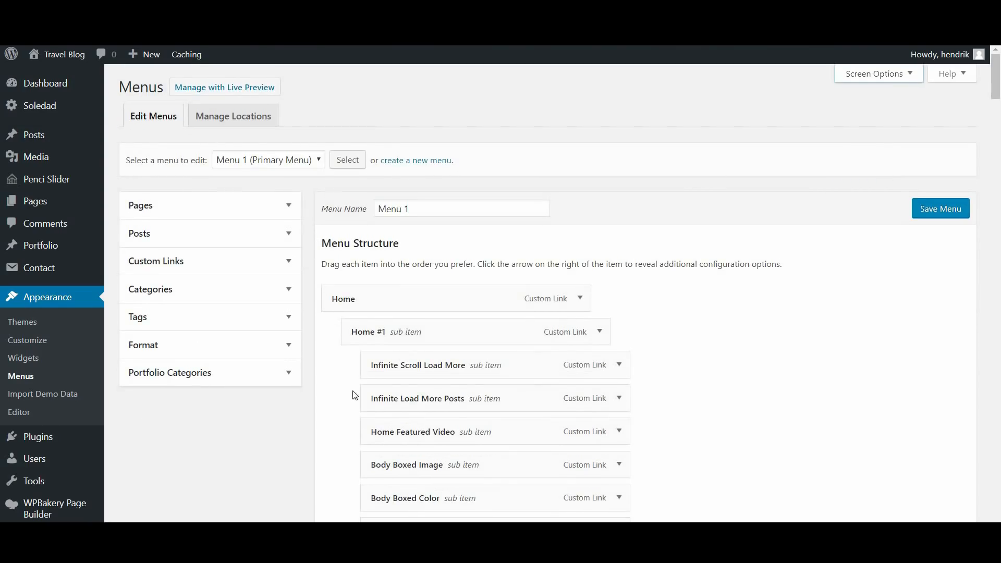
{"action": "scroll", "coordinate": [621, 456], "scroll_direction": "down", "scroll_amount": 4}
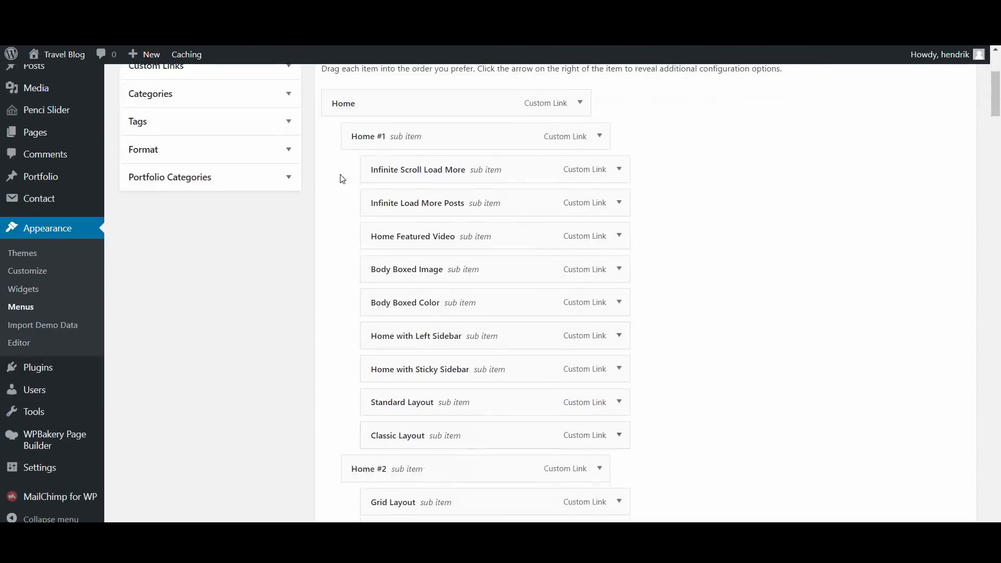
{"action": "scroll", "coordinate": [621, 464], "scroll_direction": "down", "scroll_amount": 10}
{"action": "scroll", "coordinate": [624, 458], "scroll_direction": "down", "scroll_amount": 20}
{"action": "scroll", "coordinate": [996, 337], "scroll_direction": "down", "scroll_amount": 20}
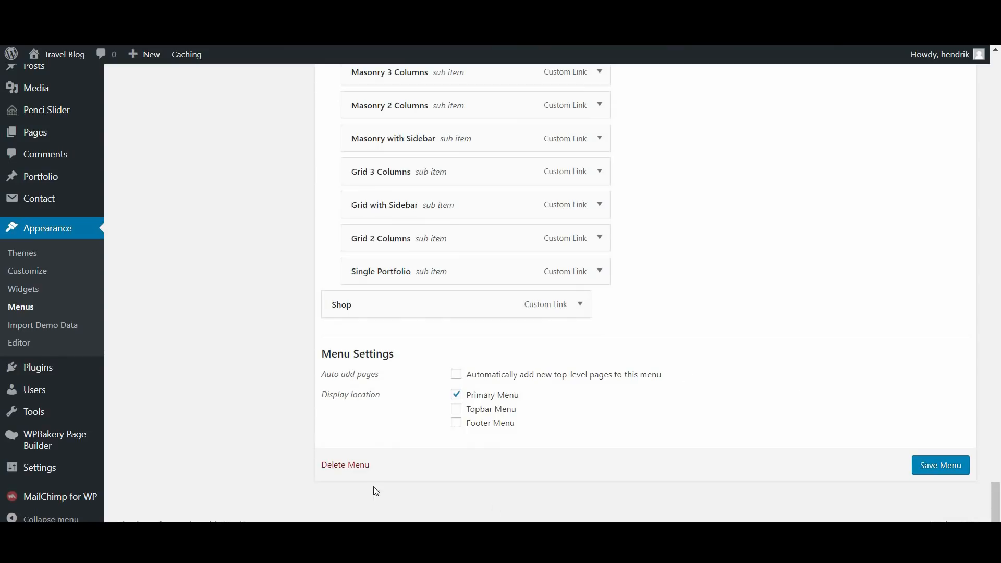
{"action": "left_click_drag", "start_coordinate": [995, 502], "coordinate": [994, 55]}
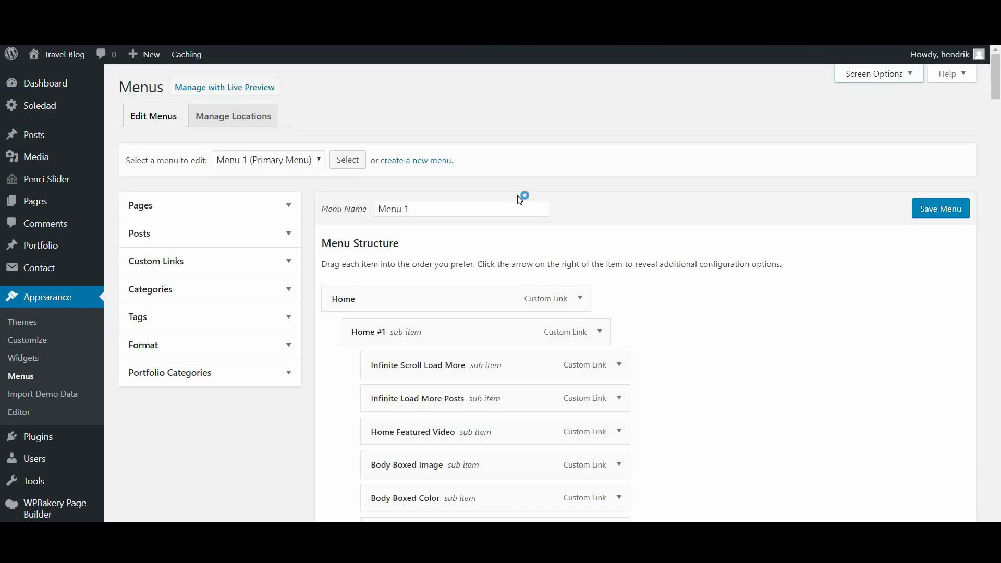
Create a new menu named Main Menu and assign it to the Primary Menu display location.
{"action": "left_click", "coordinate": [419, 164]}
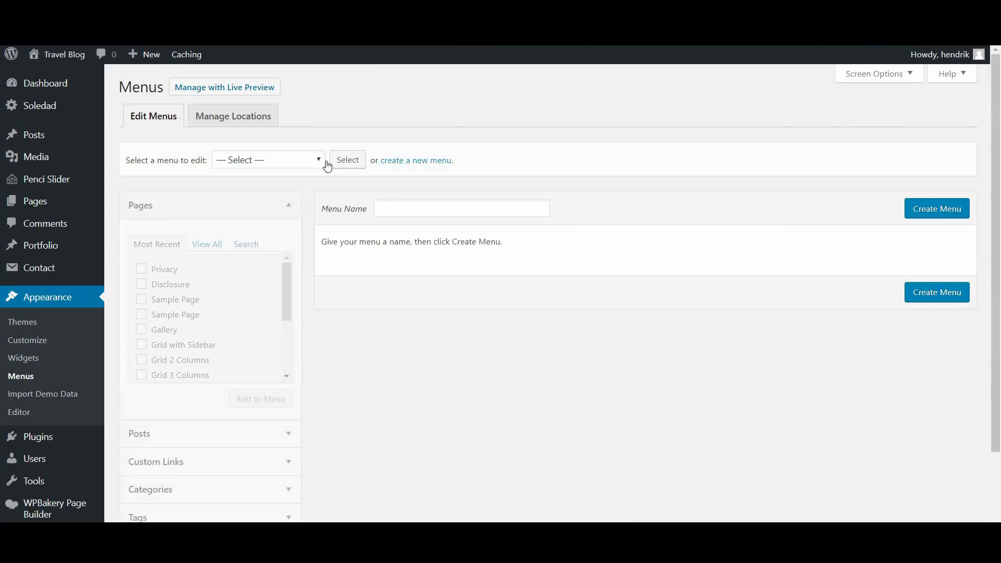
{"action": "left_click", "coordinate": [405, 204]}
{"action": "type", "text": "m"}
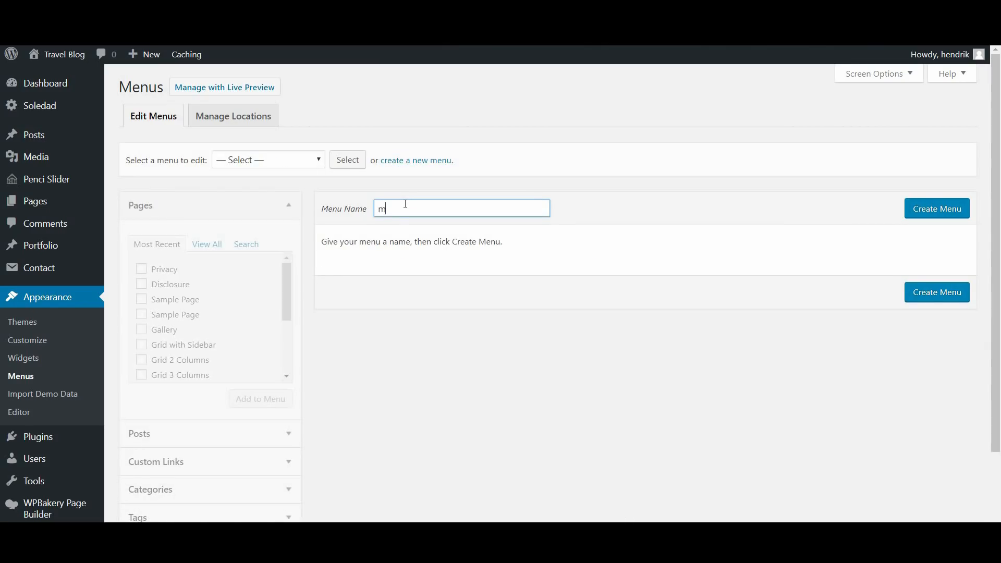
{"action": "key", "text": "BackSpace"}
{"action": "type", "text": "My"}
{"action": "key", "text": "BackSpace"}
{"action": "type", "text": "ain Menu"}
{"action": "left_click", "coordinate": [918, 210]}
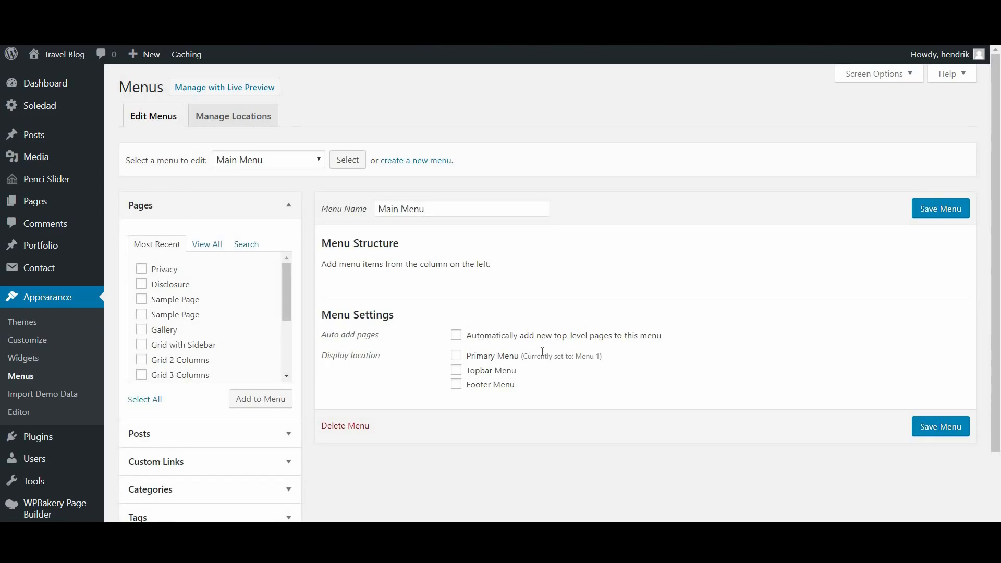
{"action": "left_click", "coordinate": [514, 360]}
Add the Activities, Destinations and Travel Tips categories to Main Menu.
{"action": "left_click_drag", "start_coordinate": [290, 291], "coordinate": [287, 349]}
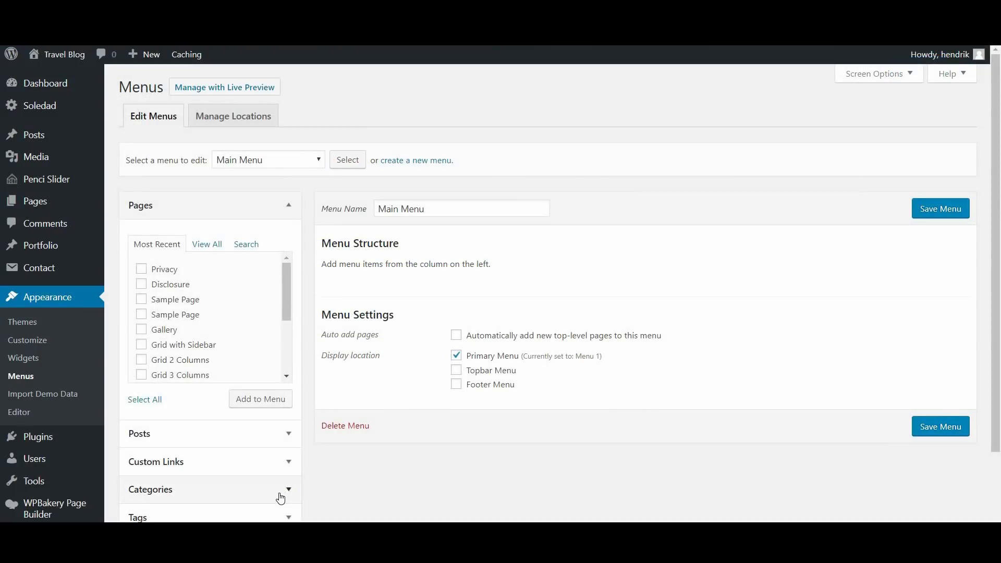
{"action": "left_click", "coordinate": [284, 490]}
{"action": "mouse_move", "coordinate": [287, 376]}
{"action": "left_mouse_down"}
{"action": "mouse_move", "coordinate": [285, 392]}
{"action": "mouse_move", "coordinate": [290, 382]}
{"action": "left_mouse_up"}
{"action": "left_click", "coordinate": [214, 330]}
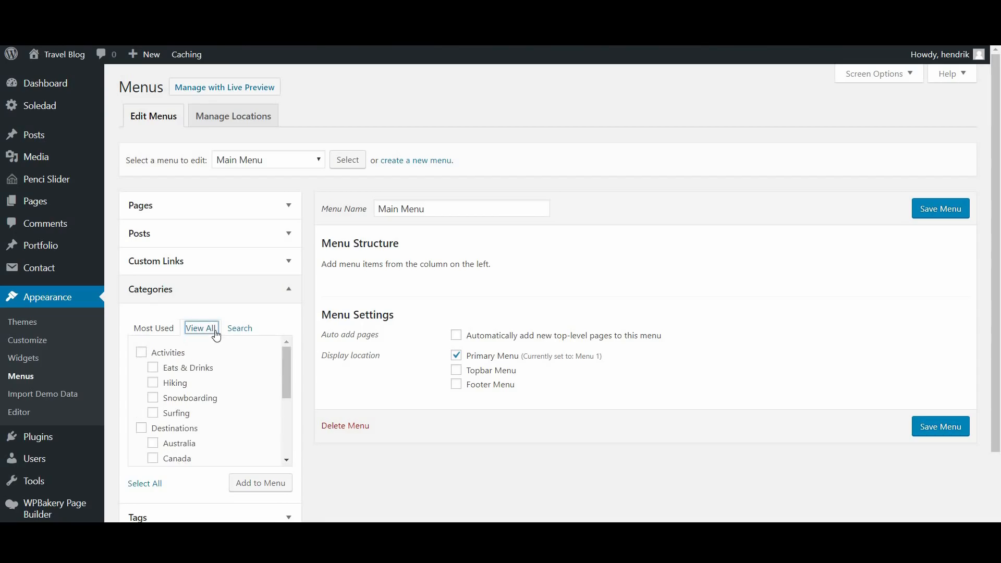
{"action": "left_click", "coordinate": [166, 353]}
{"action": "left_click", "coordinate": [172, 428]}
{"action": "scroll", "coordinate": [172, 417], "scroll_direction": "down", "scroll_amount": 3}
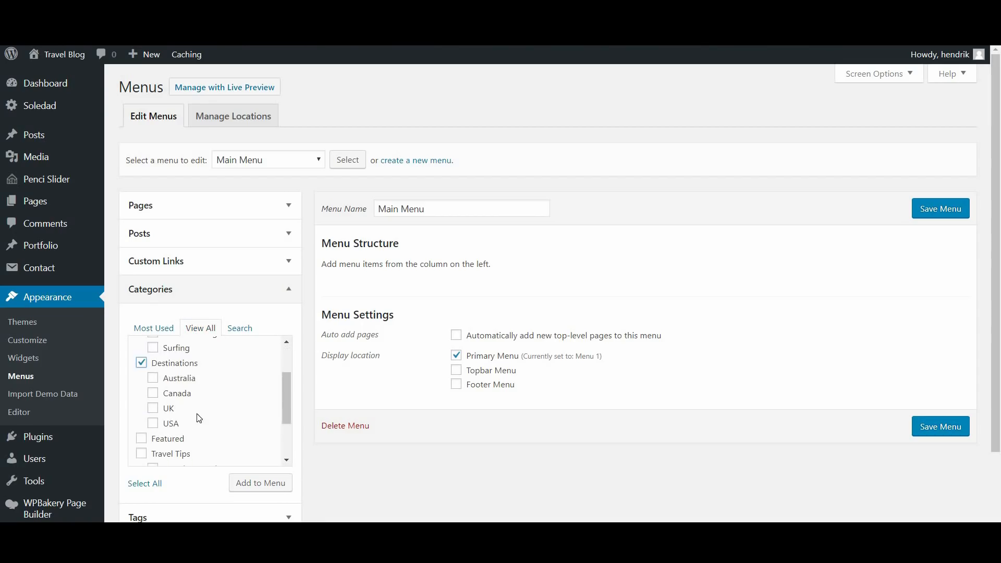
{"action": "left_click", "coordinate": [174, 394]}
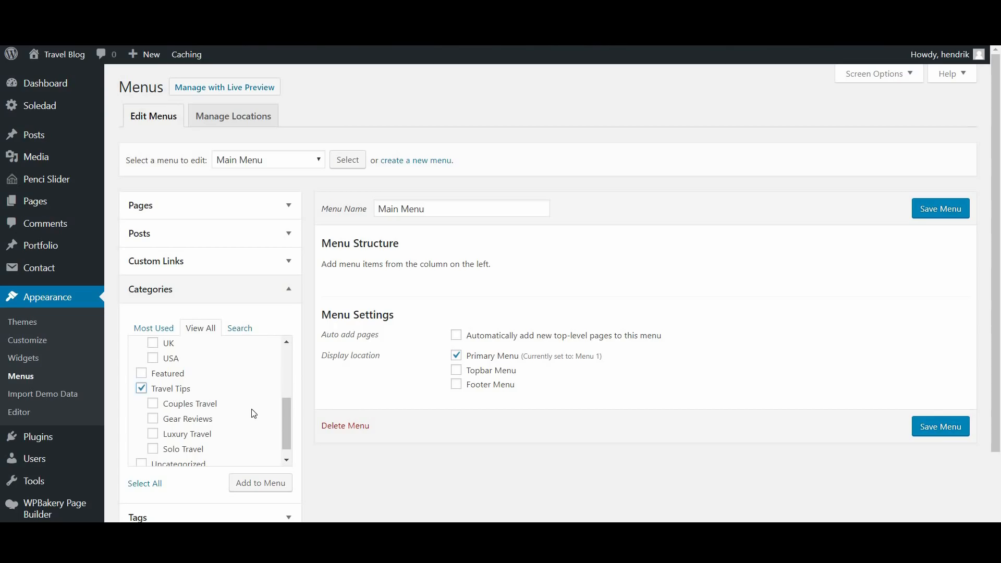
{"action": "left_click", "coordinate": [259, 482]}
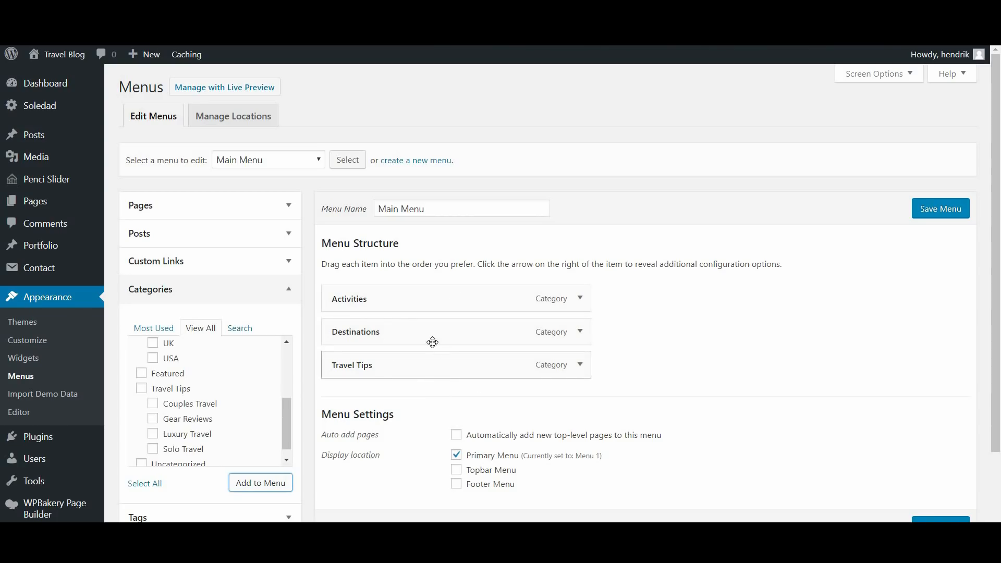
Reorder the menu items to Destinations, Travel Tips, Activities.
{"action": "left_click_drag", "start_coordinate": [427, 333], "coordinate": [426, 305]}
{"action": "left_click_drag", "start_coordinate": [396, 363], "coordinate": [399, 327]}
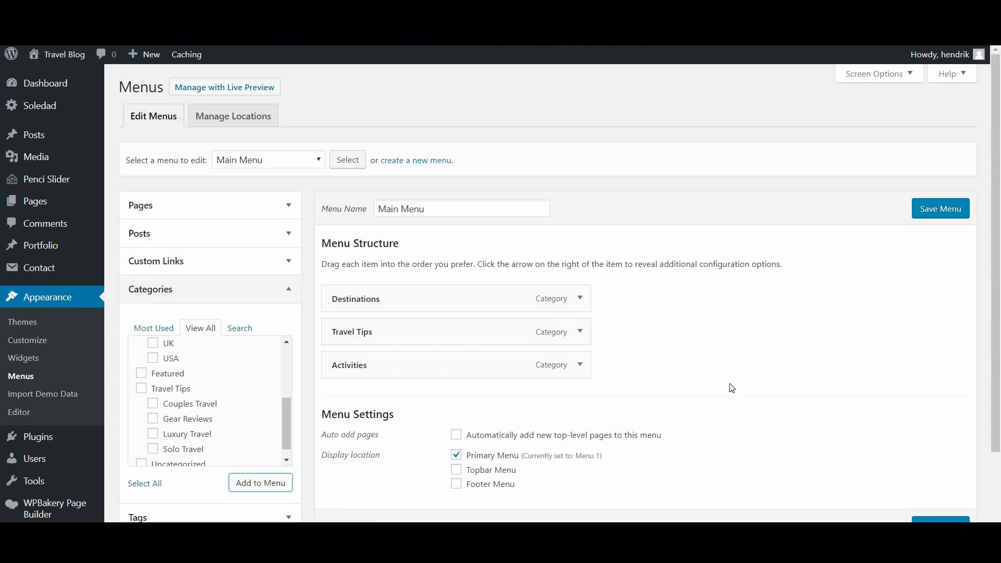
{"action": "scroll", "coordinate": [724, 384], "scroll_direction": "down", "scroll_amount": 2}
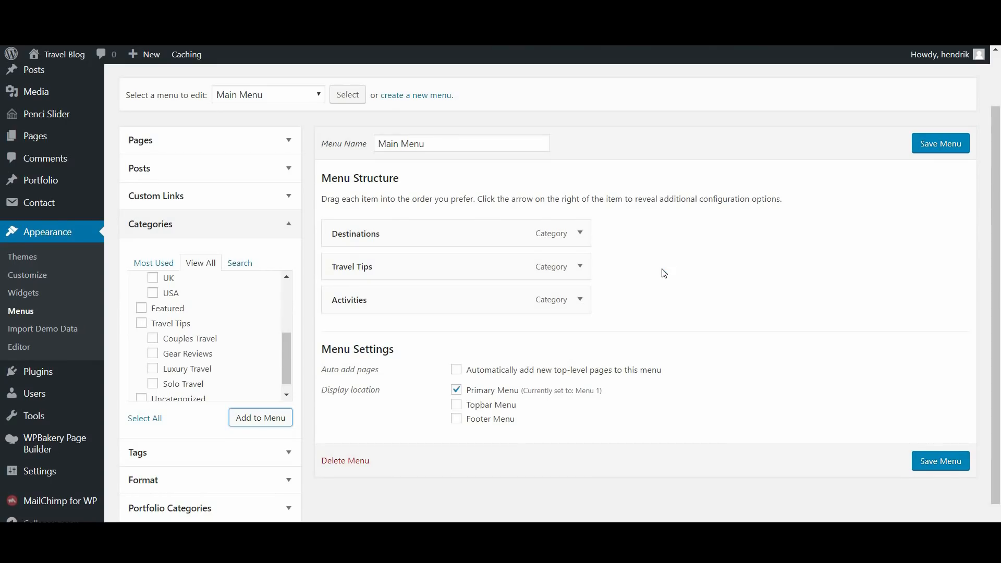
Make the Destinations menu item a category mega menu using the Destinations category.
{"action": "left_click", "coordinate": [580, 235]}
{"action": "scroll", "coordinate": [632, 329], "scroll_direction": "down", "scroll_amount": 1}
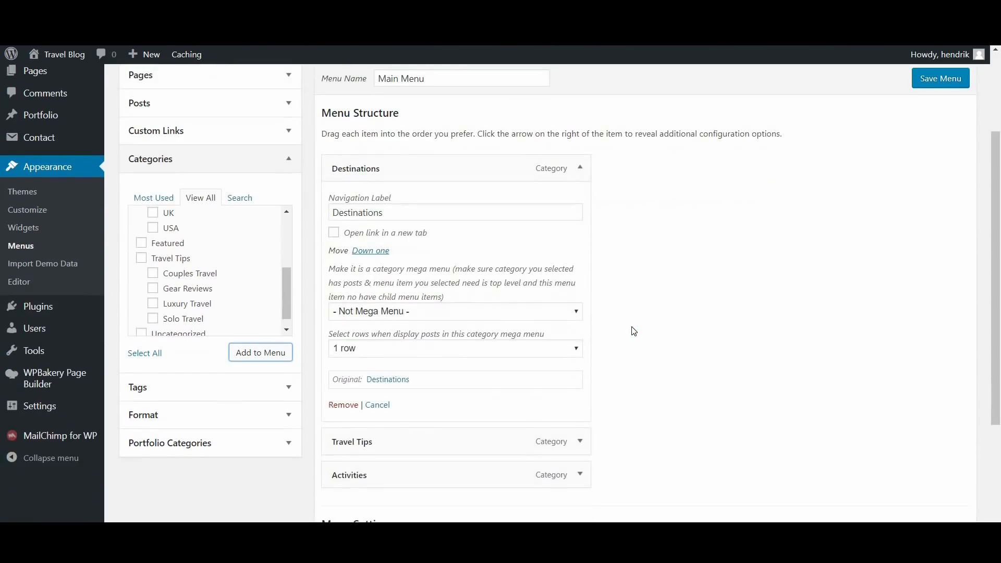
{"action": "left_click", "coordinate": [406, 311]}
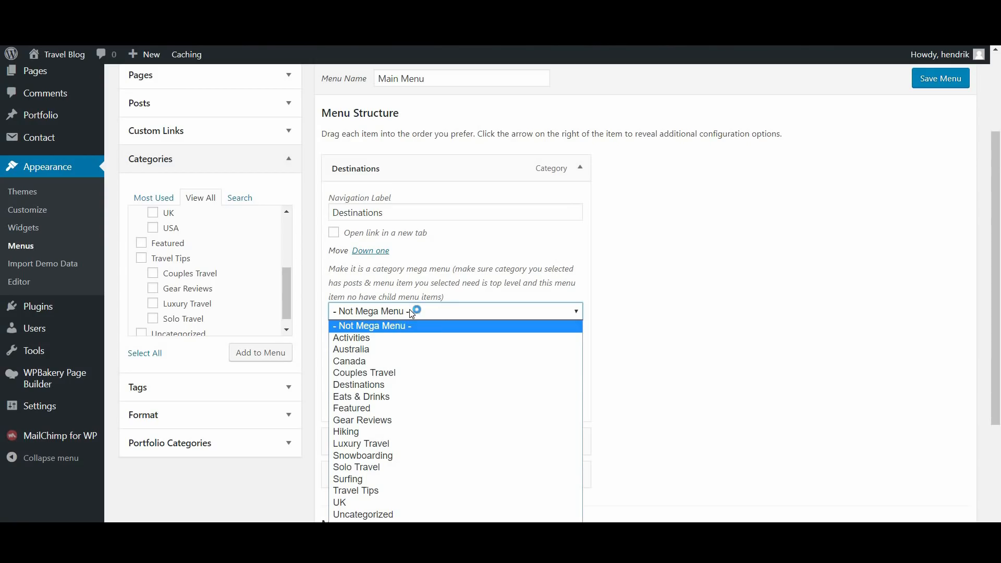
{"action": "left_click", "coordinate": [423, 384]}
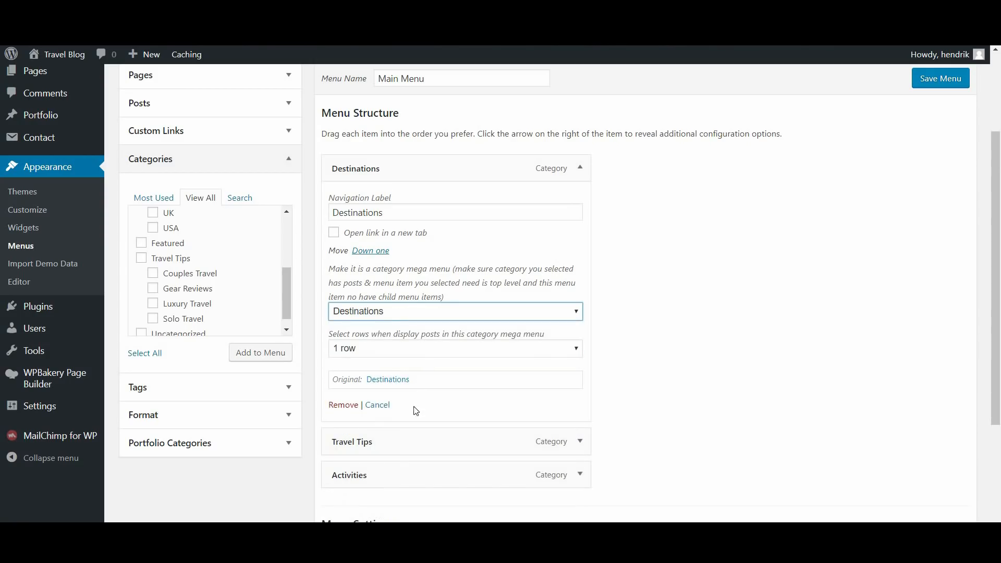
Make the Travel Tips menu item a category mega menu using the Travel Tips category.
{"action": "left_click", "coordinate": [576, 447]}
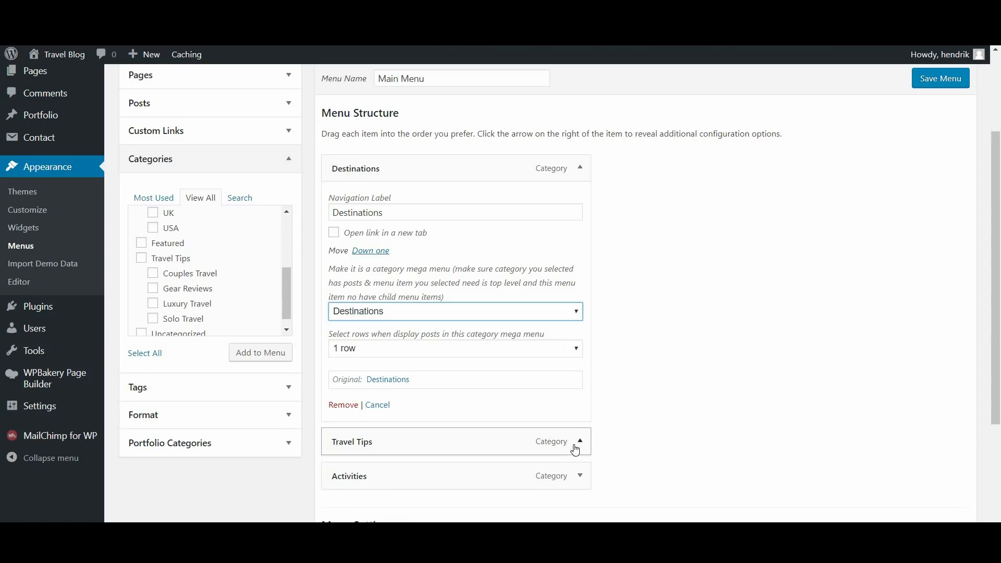
{"action": "scroll", "coordinate": [483, 365], "scroll_direction": "down", "scroll_amount": 4}
{"action": "left_click", "coordinate": [440, 391]}
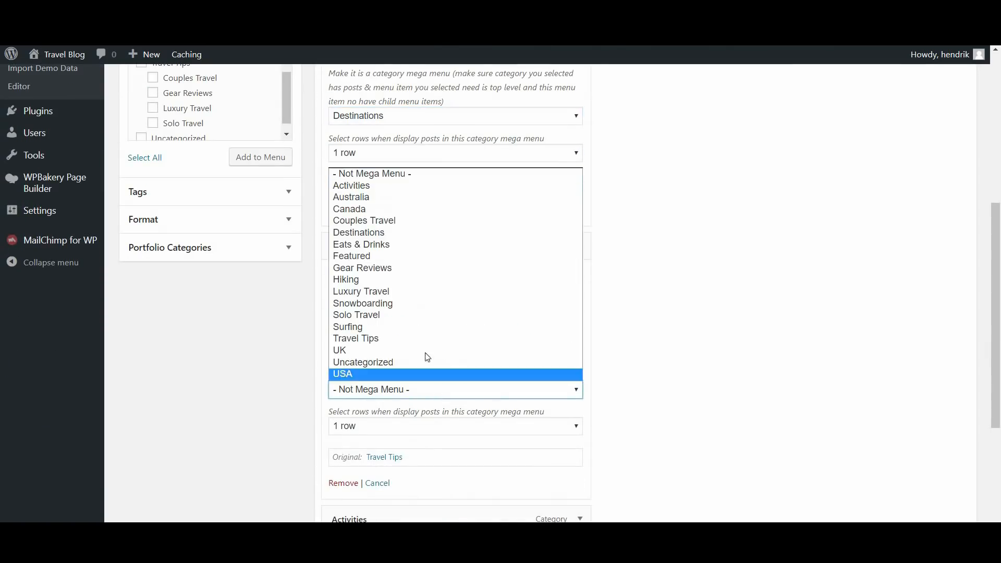
{"action": "left_click", "coordinate": [422, 337]}
{"action": "scroll", "coordinate": [628, 393], "scroll_direction": "down", "scroll_amount": 4}
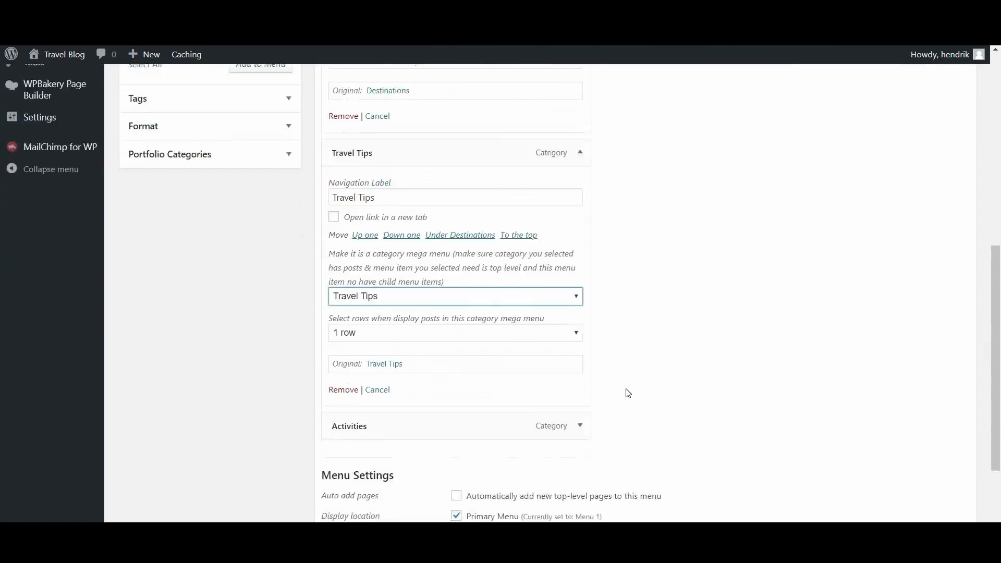
Save Main Menu and check the Destinations and Travel Tips mega menus on the blog's front page.
{"action": "left_click", "coordinate": [915, 463]}
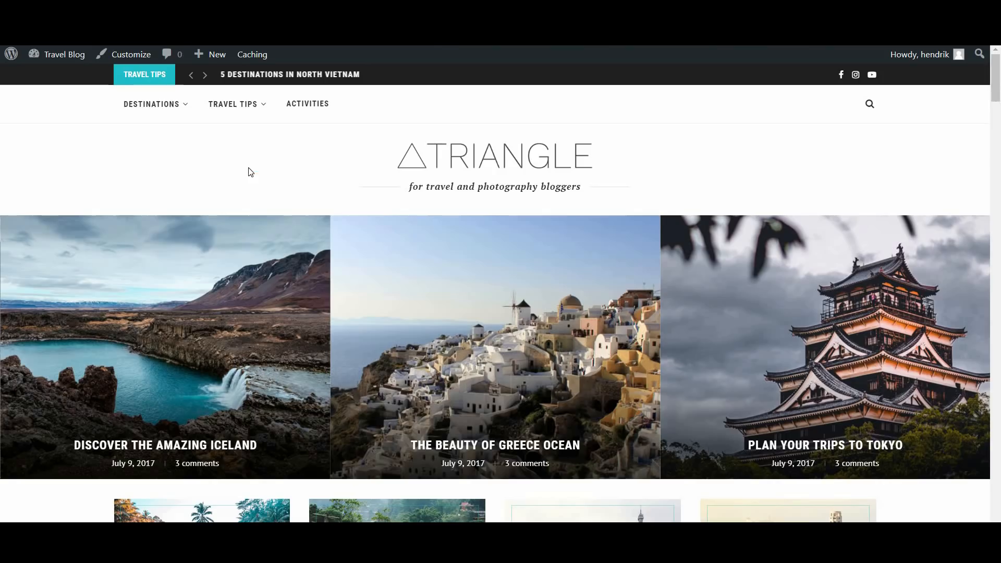
{"action": "mouse_move", "coordinate": [158, 111]}
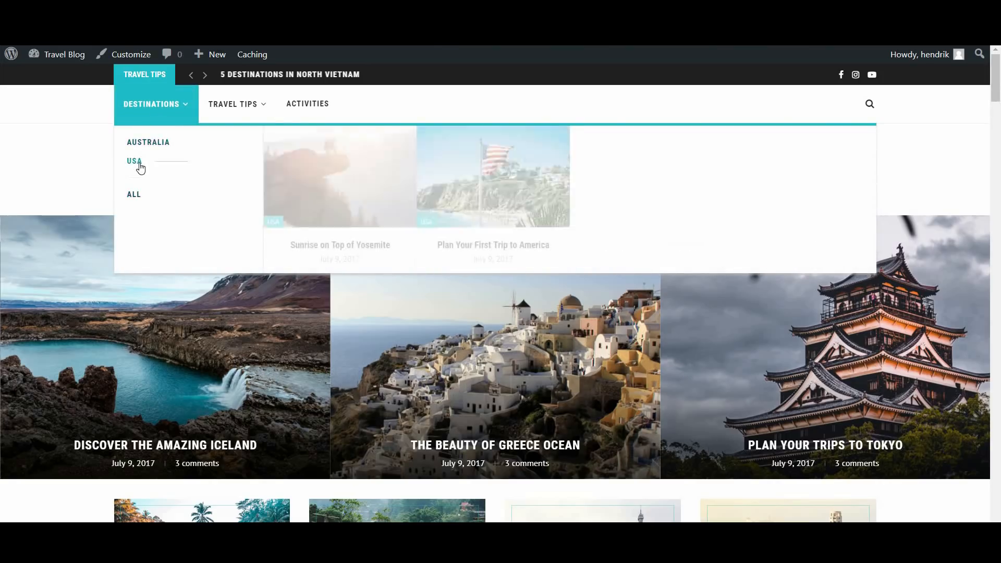
{"action": "mouse_move", "coordinate": [228, 114]}
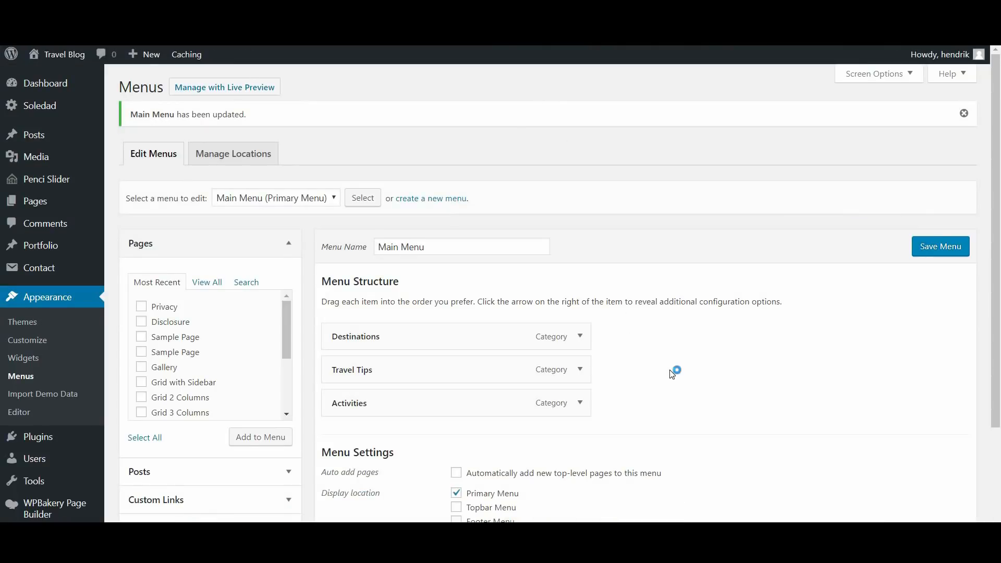
Open the categories list and check the Activities item's mega menu options, keeping it as Not Mega Menu.
{"action": "scroll", "coordinate": [672, 369], "scroll_direction": "down", "scroll_amount": 1}
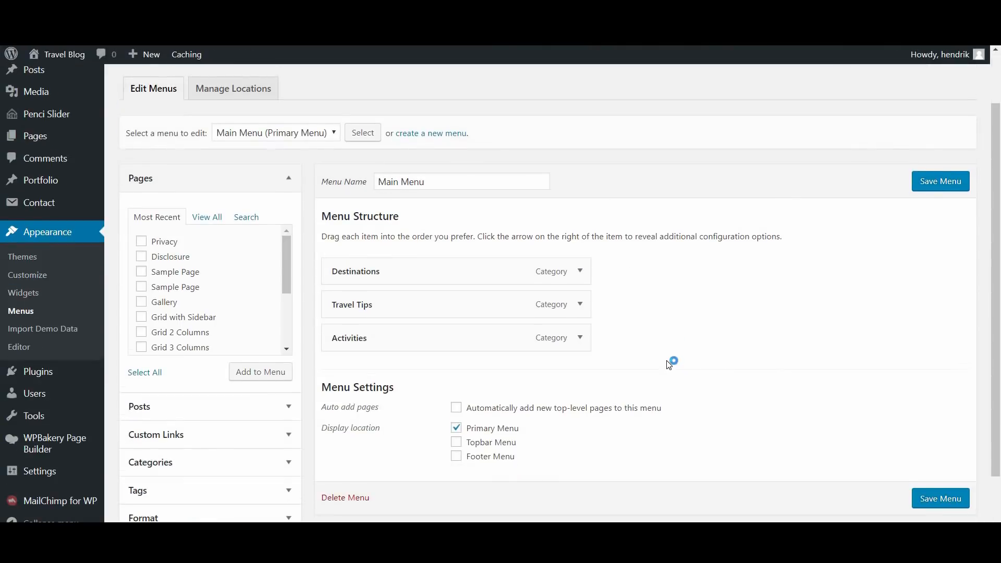
{"action": "scroll", "coordinate": [670, 363], "scroll_direction": "down", "scroll_amount": 1}
{"action": "left_click", "coordinate": [262, 402]}
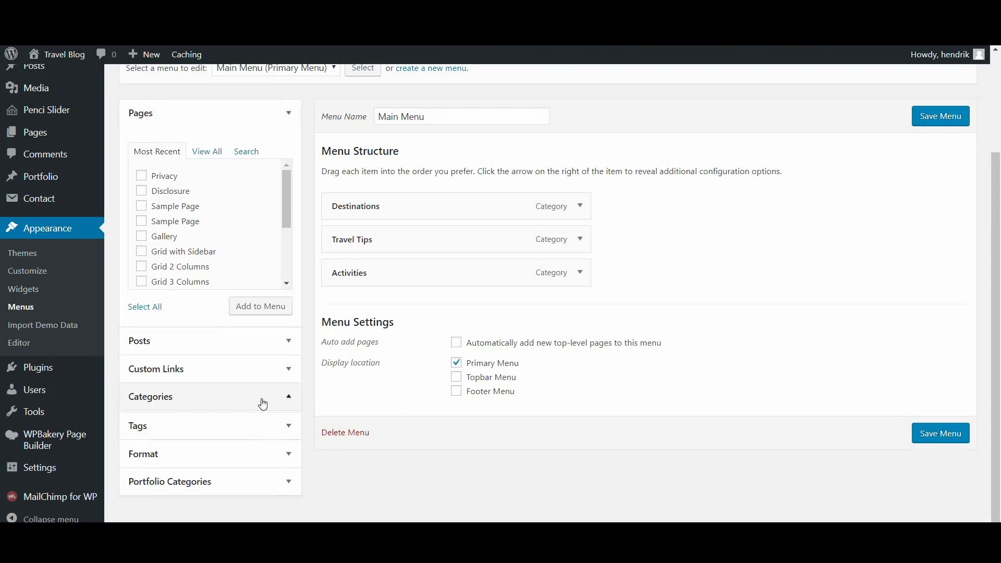
{"action": "scroll", "coordinate": [404, 374], "scroll_direction": "up", "scroll_amount": 1}
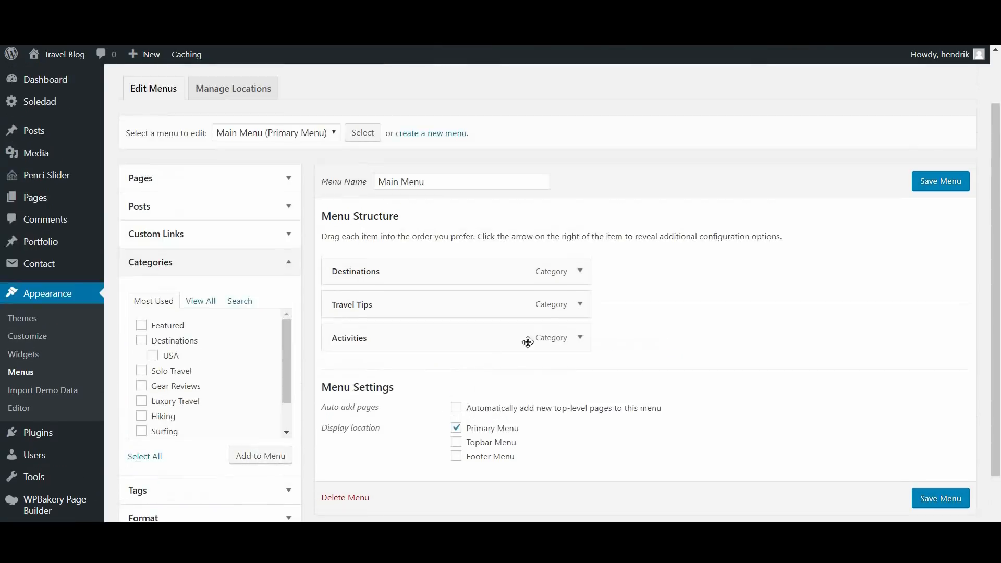
{"action": "left_click", "coordinate": [580, 338]}
{"action": "scroll", "coordinate": [699, 397], "scroll_direction": "down", "scroll_amount": 1}
{"action": "scroll", "coordinate": [700, 397], "scroll_direction": "down", "scroll_amount": 2}
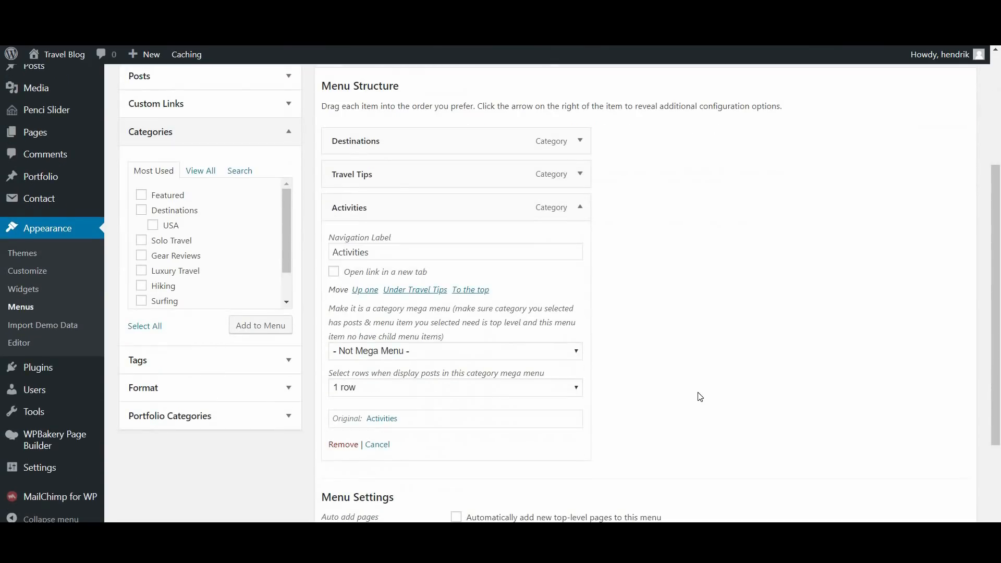
{"action": "left_click", "coordinate": [564, 359]}
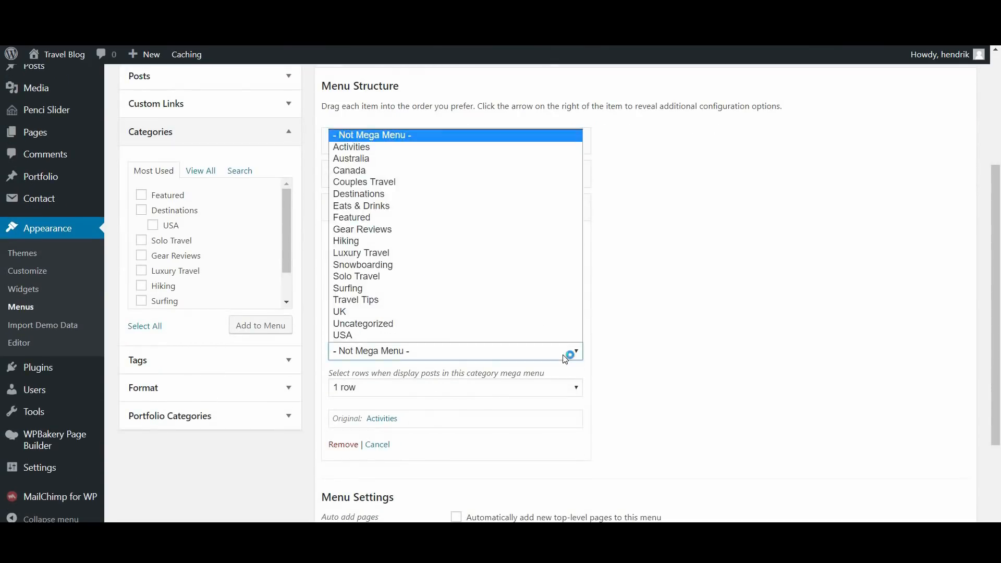
{"action": "left_click", "coordinate": [564, 360]}
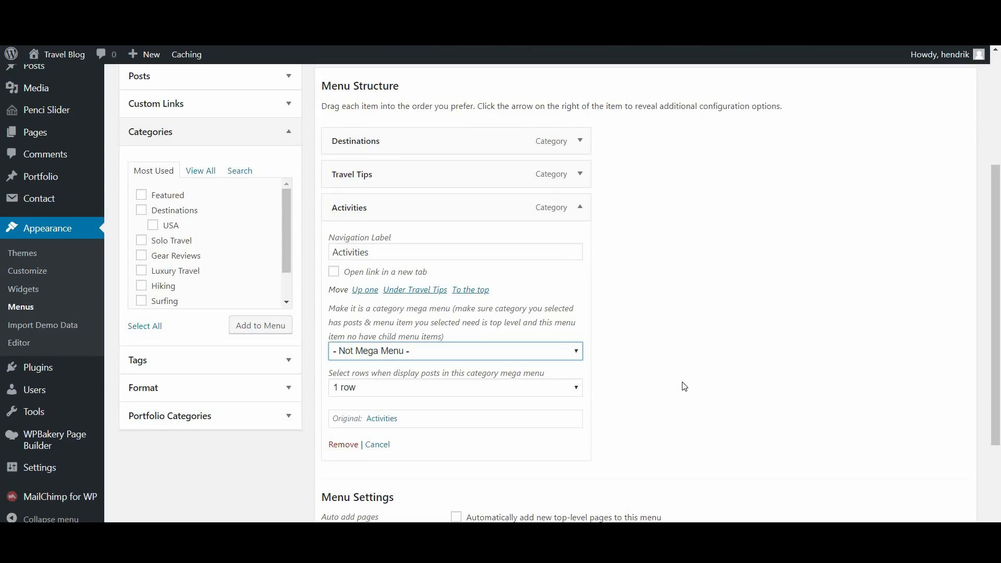
Add the Eats & Drinks, Hiking, Snowboarding and Surfing categories to Main Menu.
{"action": "left_click_drag", "start_coordinate": [284, 246], "coordinate": [287, 215]}
{"action": "left_click", "coordinate": [207, 170]}
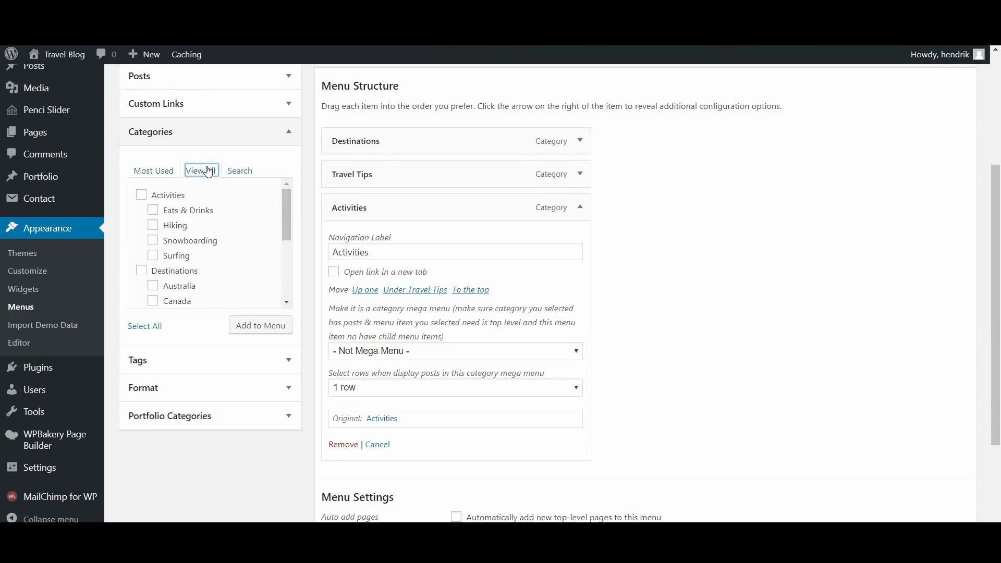
{"action": "left_click", "coordinate": [153, 210]}
{"action": "left_click", "coordinate": [153, 226]}
{"action": "left_click", "coordinate": [153, 240]}
{"action": "left_click", "coordinate": [154, 257]}
{"action": "left_click", "coordinate": [261, 326]}
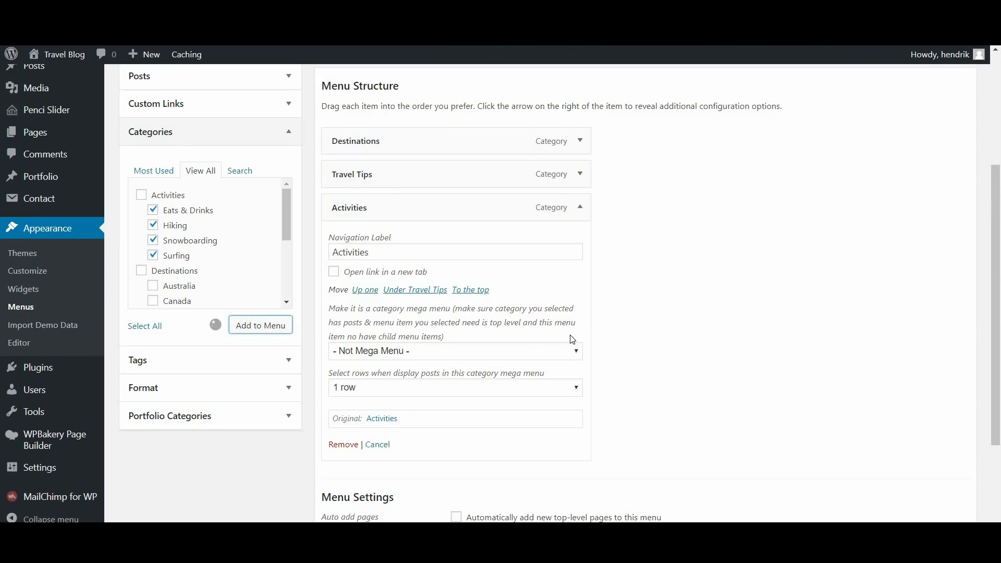
Nest Eats & Drinks, Hiking, Snowboarding and Surfing as sub-items under Activities in Main Menu.
{"action": "scroll", "coordinate": [616, 339], "scroll_direction": "down", "scroll_amount": 3}
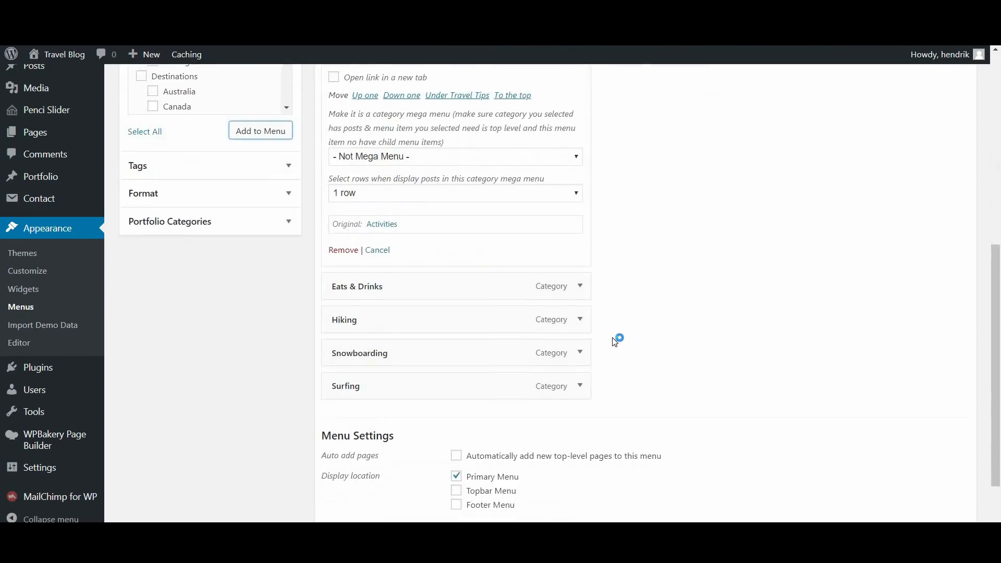
{"action": "scroll", "coordinate": [628, 339], "scroll_direction": "up", "scroll_amount": 2}
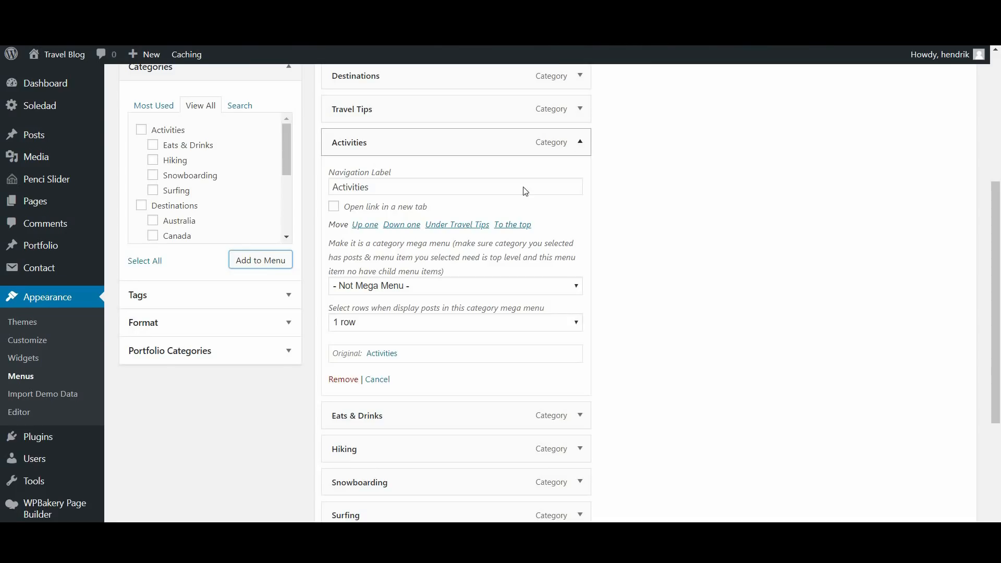
{"action": "left_click", "coordinate": [580, 146]}
{"action": "left_click_drag", "start_coordinate": [365, 205], "coordinate": [401, 271]}
{"action": "left_click_drag", "start_coordinate": [407, 306], "coordinate": [416, 340]}
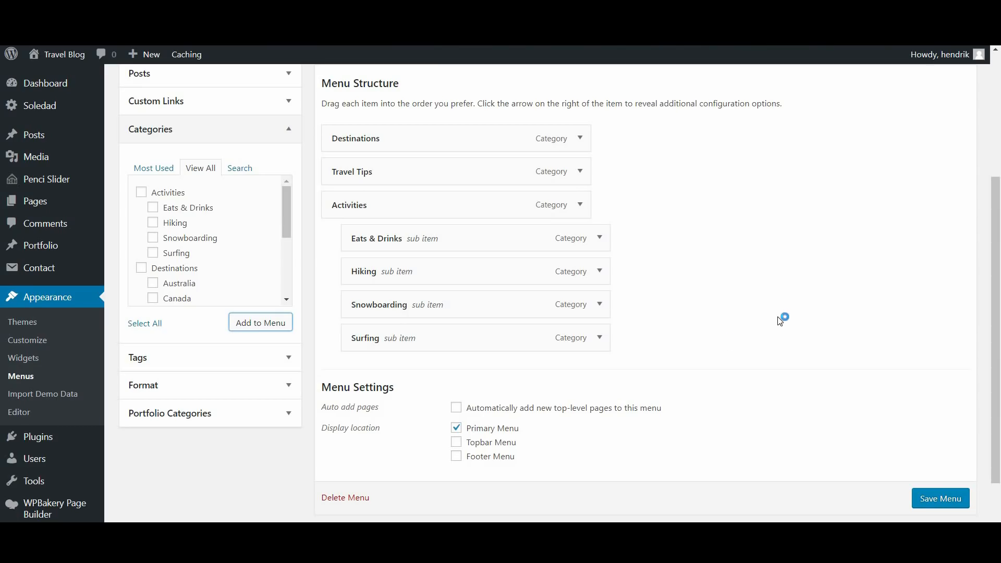
Add the About page to Main Menu and save the menu.
{"action": "scroll", "coordinate": [283, 267], "scroll_direction": "down", "scroll_amount": 3}
{"action": "scroll", "coordinate": [286, 232], "scroll_direction": "up", "scroll_amount": 3}
{"action": "scroll", "coordinate": [230, 141], "scroll_direction": "up", "scroll_amount": 2}
{"action": "left_click", "coordinate": [233, 113]}
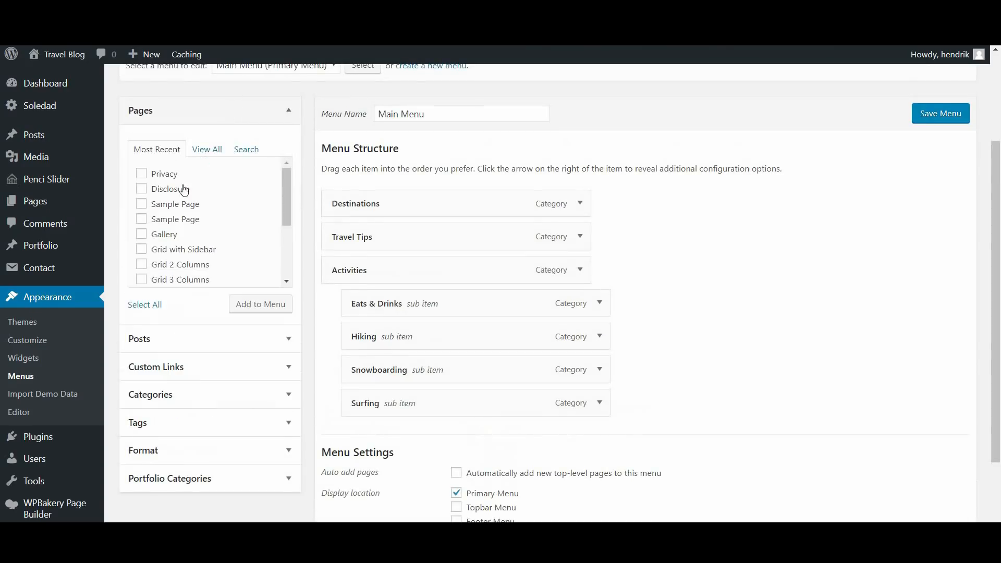
{"action": "scroll", "coordinate": [286, 206], "scroll_direction": "down", "scroll_amount": 4}
{"action": "left_click", "coordinate": [157, 272]}
{"action": "left_click", "coordinate": [261, 304]}
{"action": "left_click", "coordinate": [946, 117]}
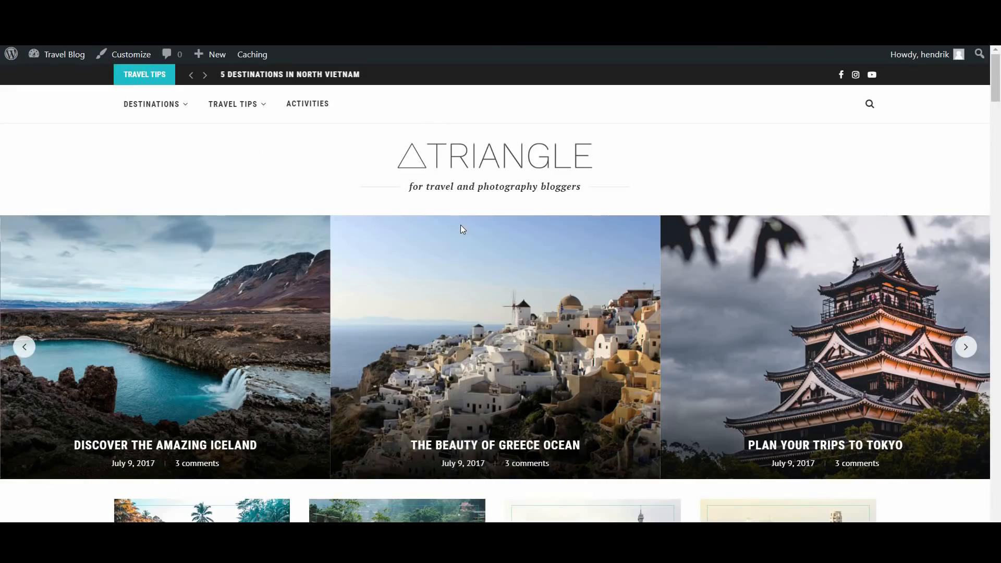
Check the Activities dropdown on the refreshed front page, and review the tags and categories available as menu items.
{"action": "key", "text": "F5"}
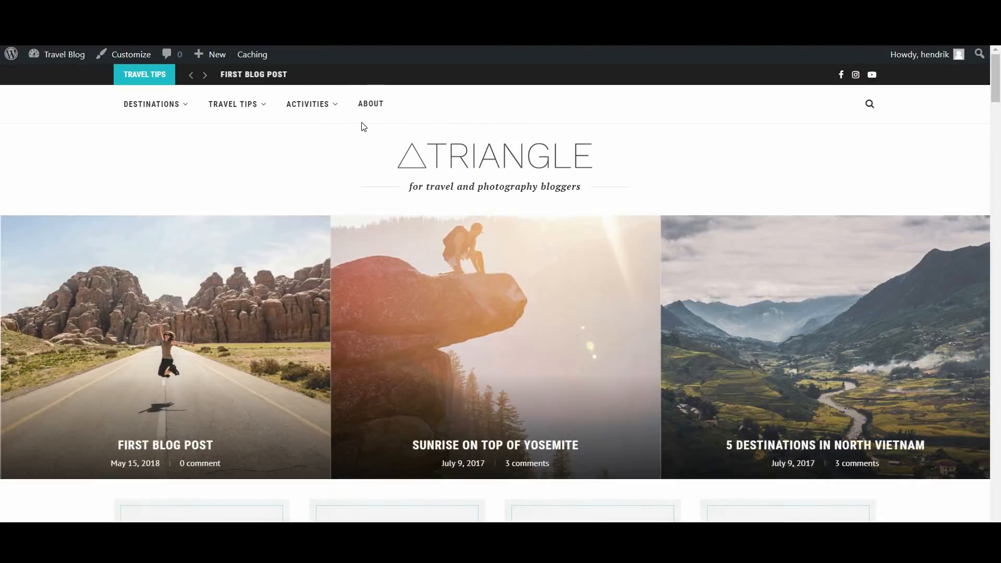
{"action": "mouse_move", "coordinate": [317, 113]}
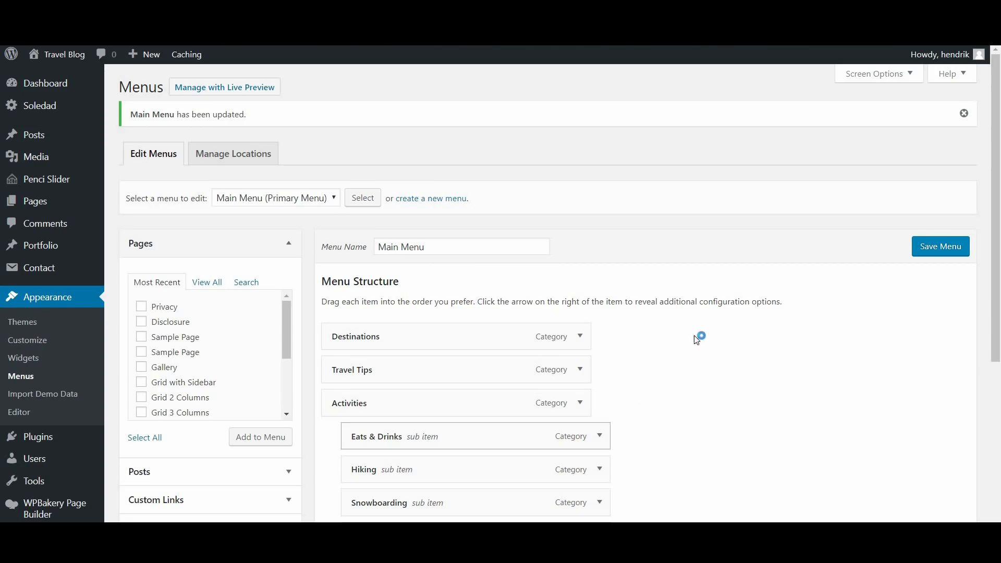
{"action": "scroll", "coordinate": [695, 313], "scroll_direction": "down", "scroll_amount": 5}
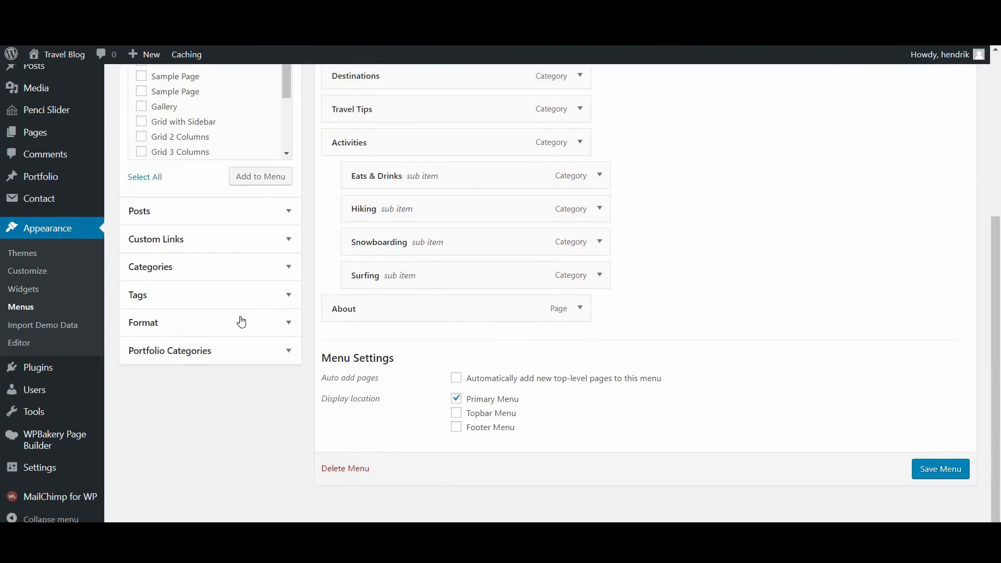
{"action": "left_click", "coordinate": [245, 306]}
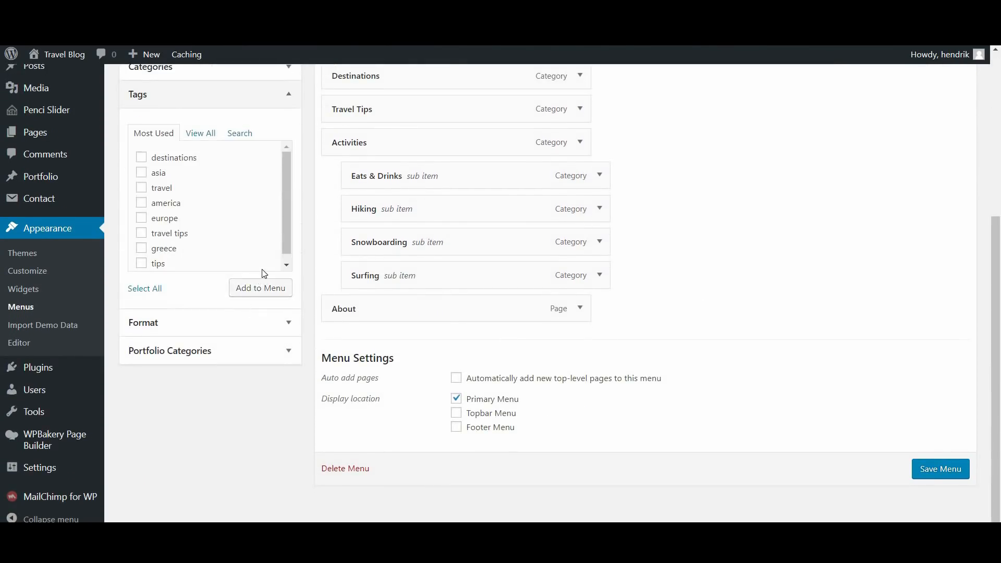
{"action": "scroll", "coordinate": [260, 240], "scroll_direction": "up", "scroll_amount": 3}
{"action": "left_click", "coordinate": [259, 201]}
{"action": "scroll", "coordinate": [313, 319], "scroll_direction": "up", "scroll_amount": 3}
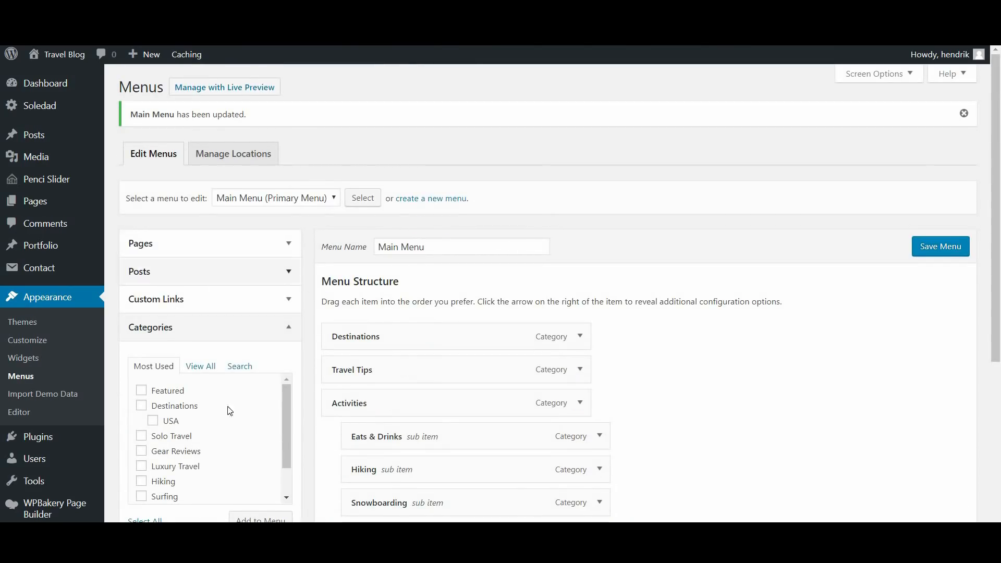
{"action": "left_click", "coordinate": [288, 327]}
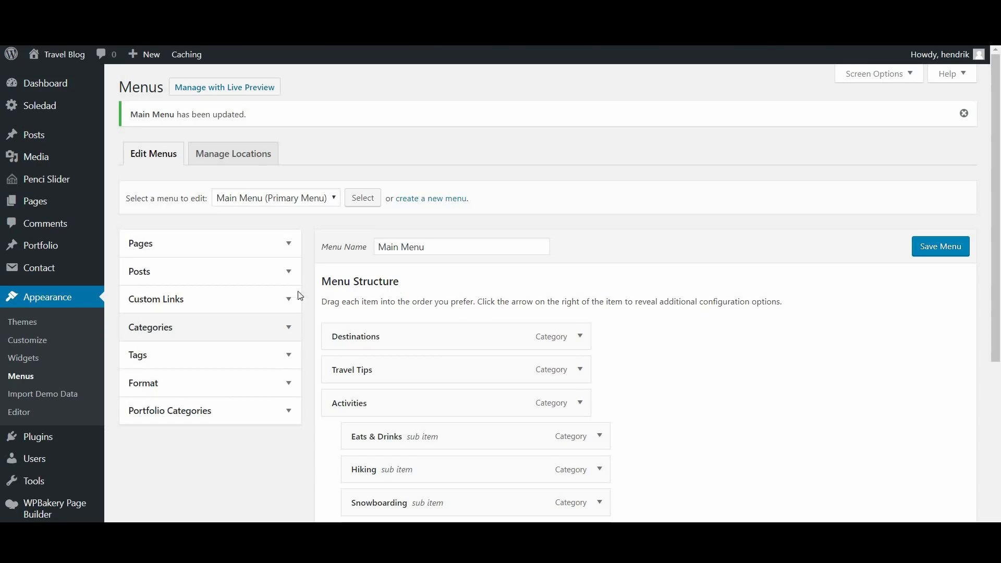
Open the theme customizer and look through its Logo and Header Options.
{"action": "left_click", "coordinate": [51, 346]}
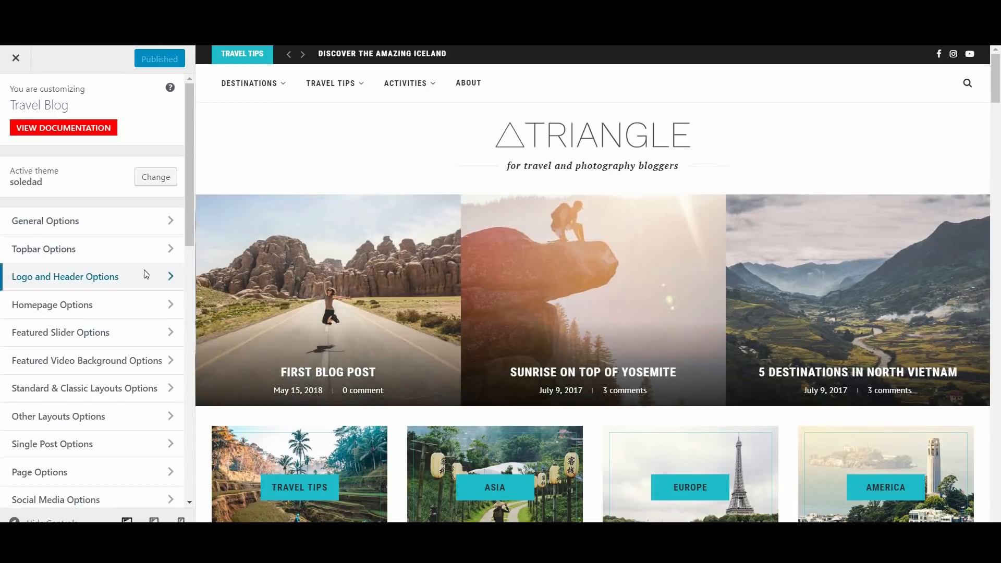
{"action": "left_click", "coordinate": [147, 274]}
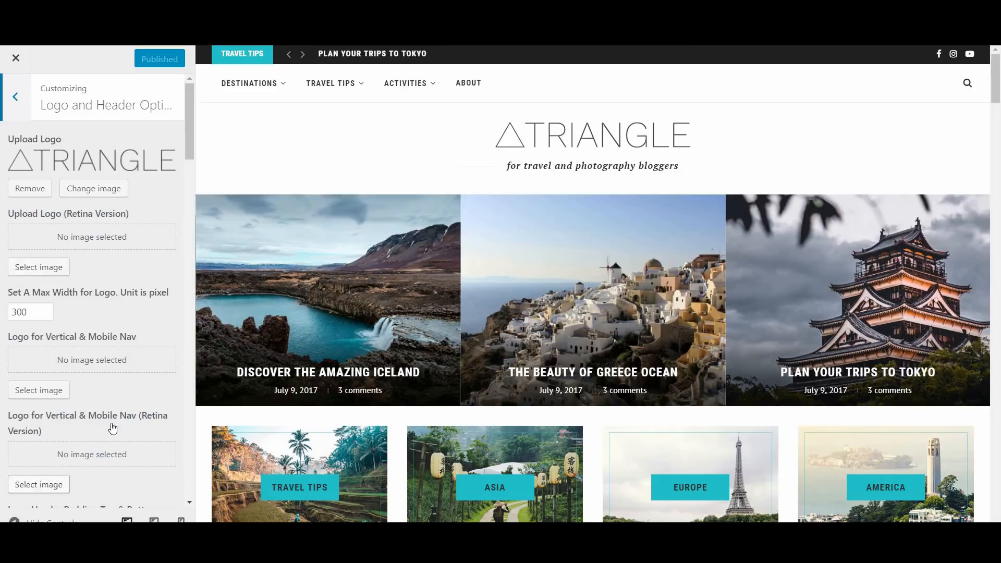
{"action": "scroll", "coordinate": [113, 428], "scroll_direction": "down", "scroll_amount": 2}
{"action": "scroll", "coordinate": [113, 427], "scroll_direction": "down", "scroll_amount": 4}
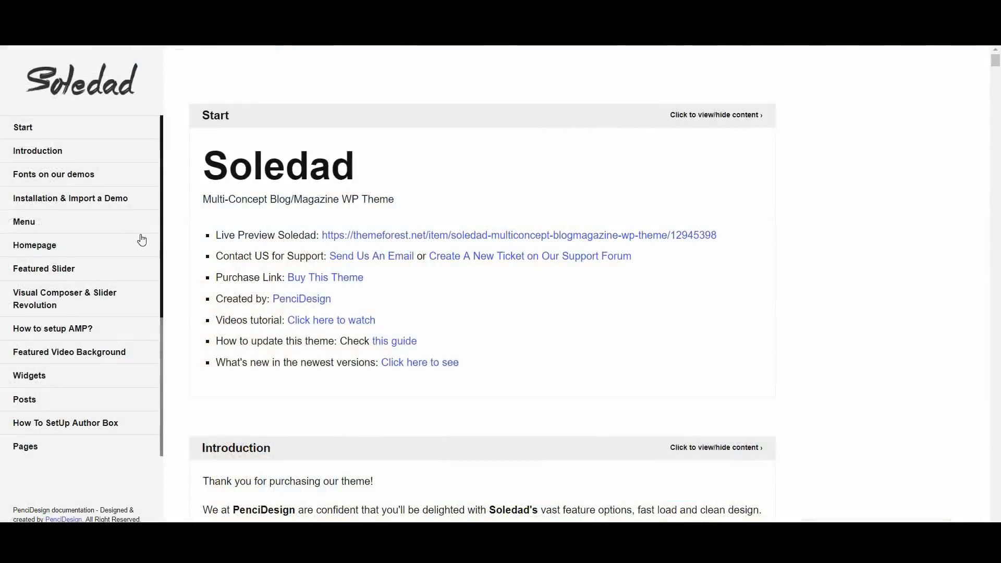
Read the Menu section of the Soledad documentation and the OHKLYN guide's instructions on menus and navigation.
{"action": "left_click", "coordinate": [32, 222]}
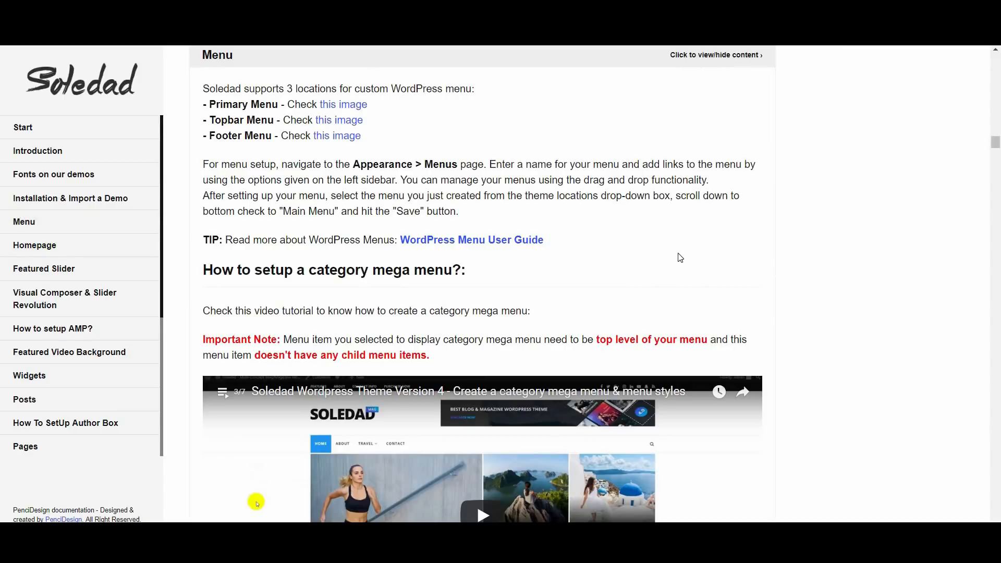
{"action": "scroll", "coordinate": [410, 176], "scroll_direction": "down", "scroll_amount": 6}
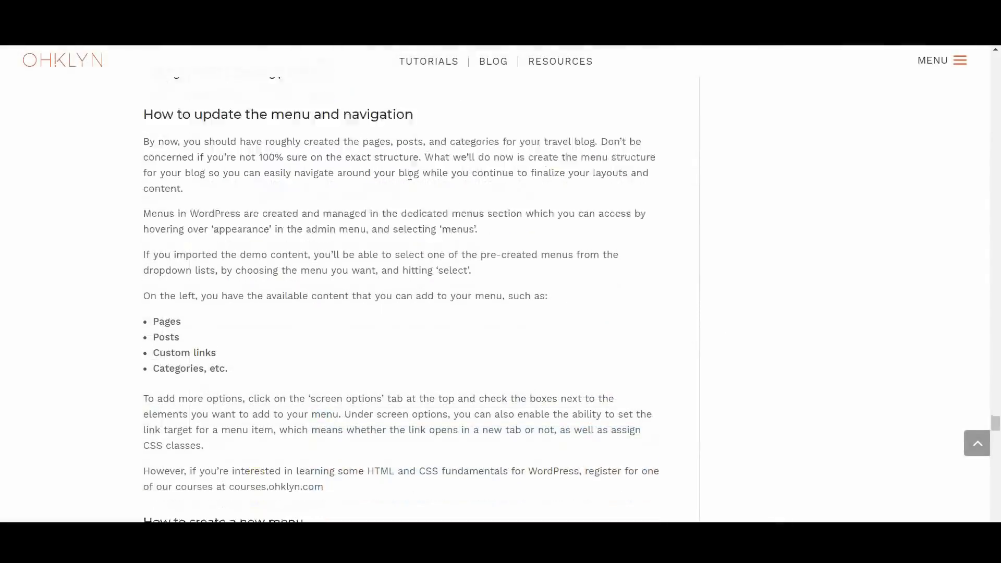
{"action": "scroll", "coordinate": [410, 176], "scroll_direction": "down", "scroll_amount": 4}
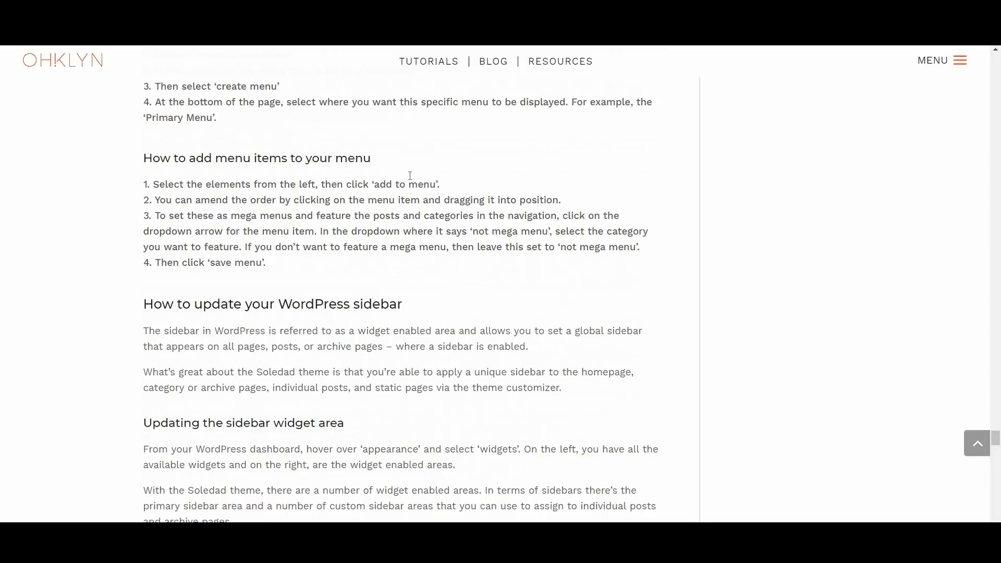
{"action": "scroll", "coordinate": [410, 175], "scroll_direction": "down", "scroll_amount": 4}
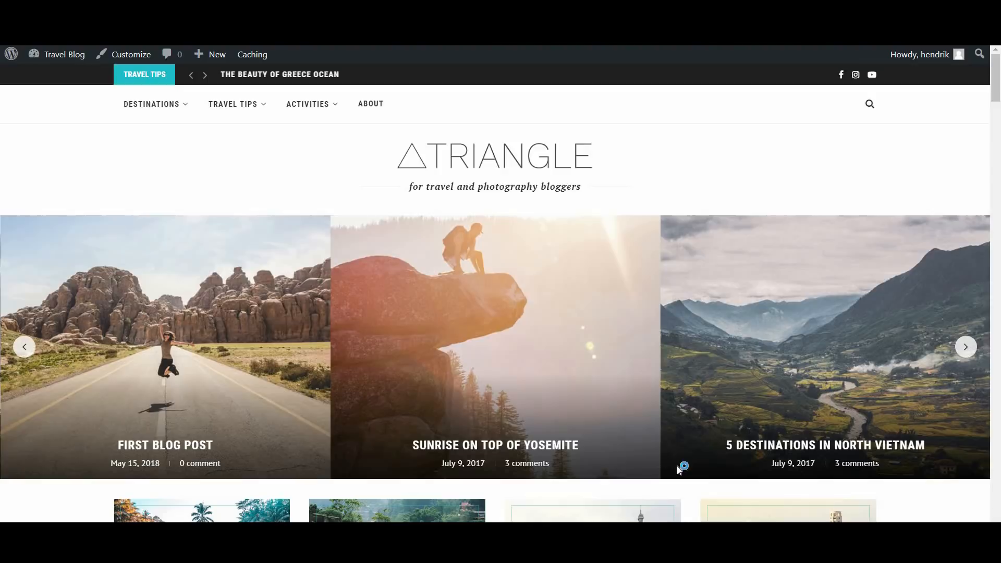
Examine the widgets in the sidebar of the blog's front page.
{"action": "scroll", "coordinate": [681, 468], "scroll_direction": "down", "scroll_amount": 6}
{"action": "scroll", "coordinate": [683, 462], "scroll_direction": "down", "scroll_amount": 3}
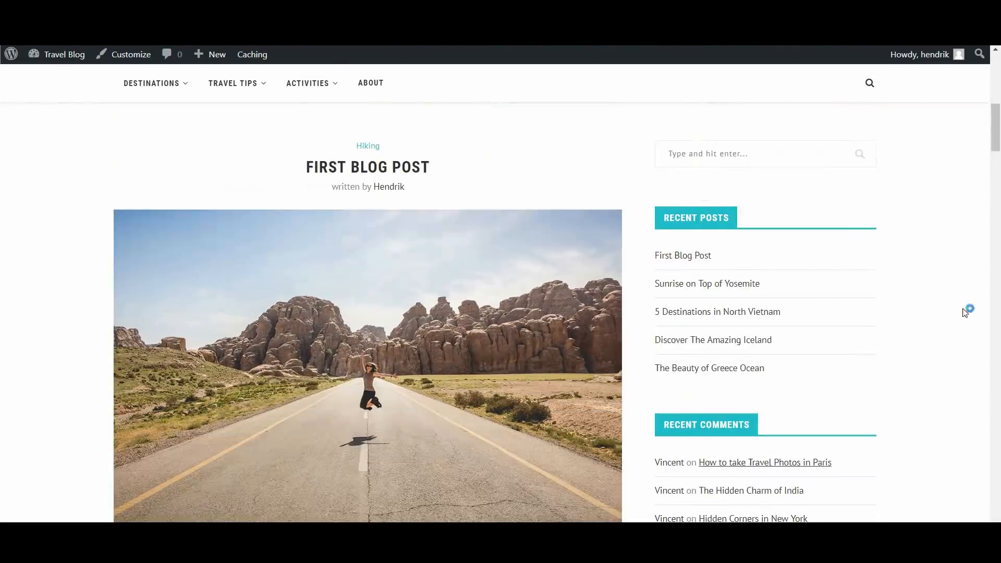
{"action": "scroll", "coordinate": [820, 443], "scroll_direction": "down", "scroll_amount": 2}
{"action": "scroll", "coordinate": [818, 439], "scroll_direction": "down", "scroll_amount": 3}
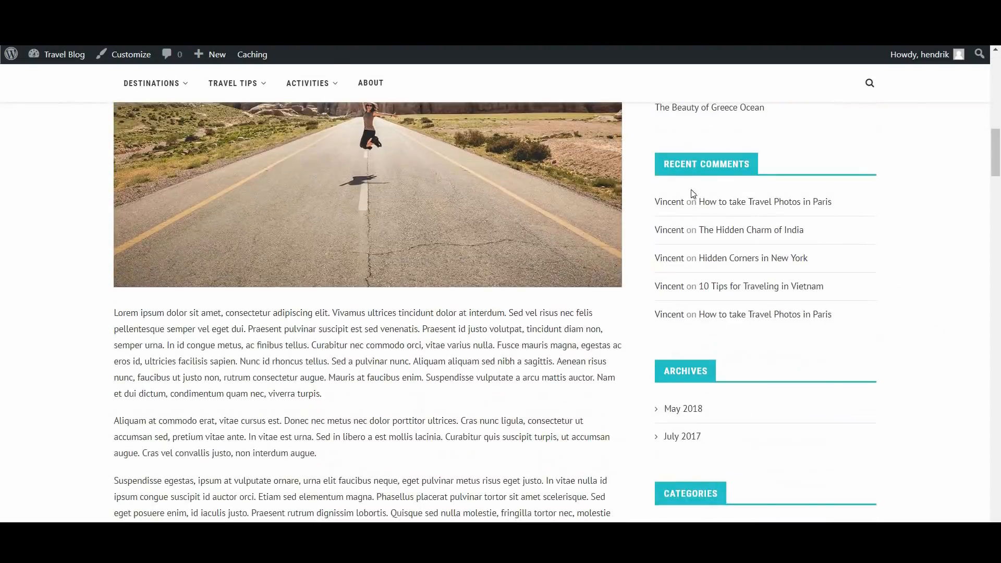
{"action": "scroll", "coordinate": [863, 459], "scroll_direction": "down", "scroll_amount": 5}
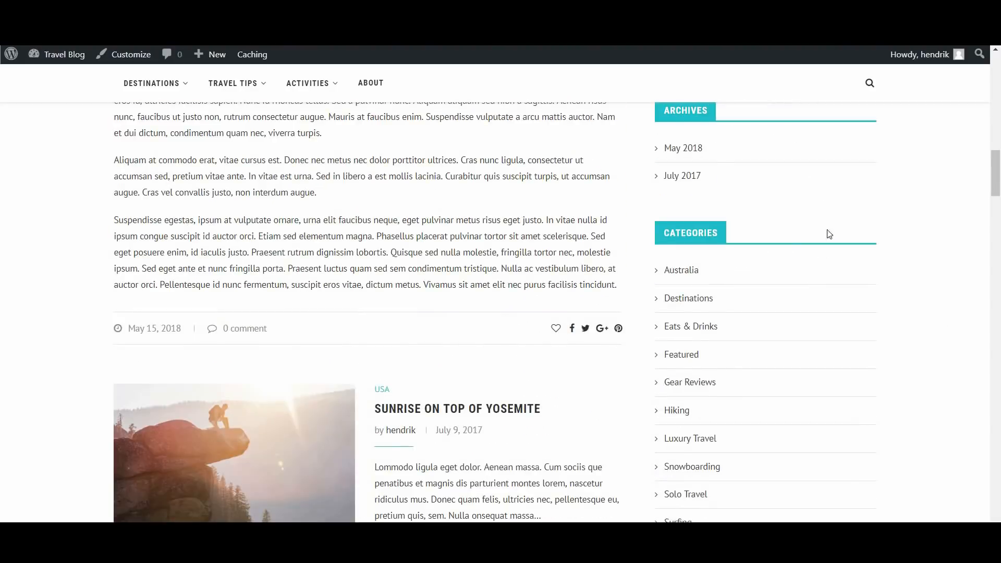
{"action": "scroll", "coordinate": [841, 482], "scroll_direction": "down", "scroll_amount": 5}
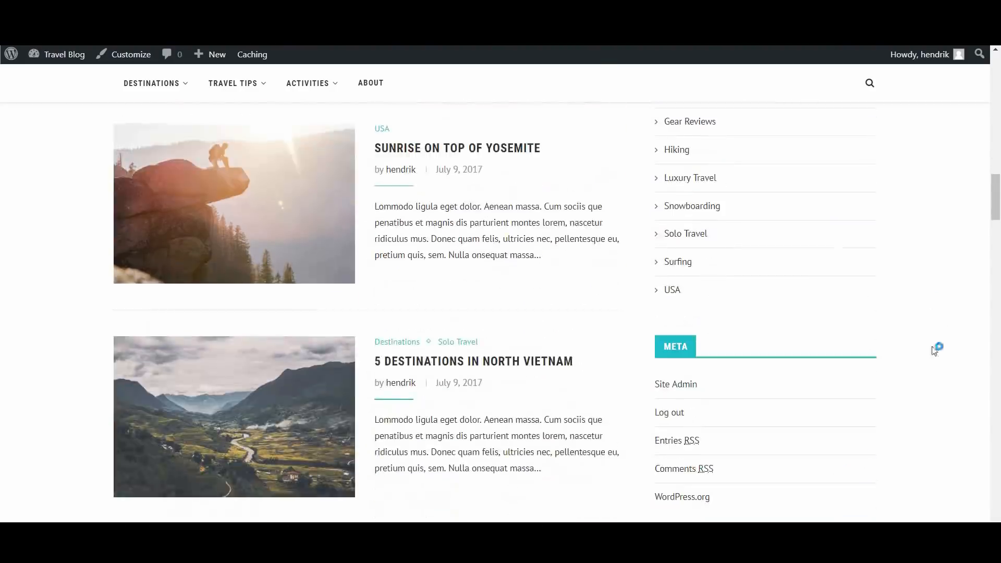
{"action": "scroll", "coordinate": [792, 501], "scroll_direction": "down", "scroll_amount": 5}
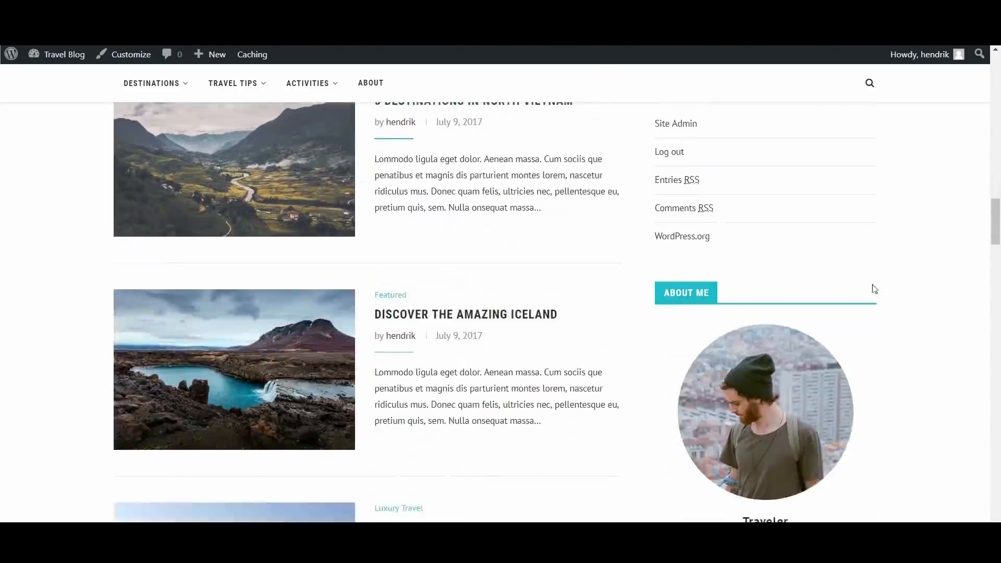
{"action": "scroll", "coordinate": [813, 507], "scroll_direction": "down", "scroll_amount": 4}
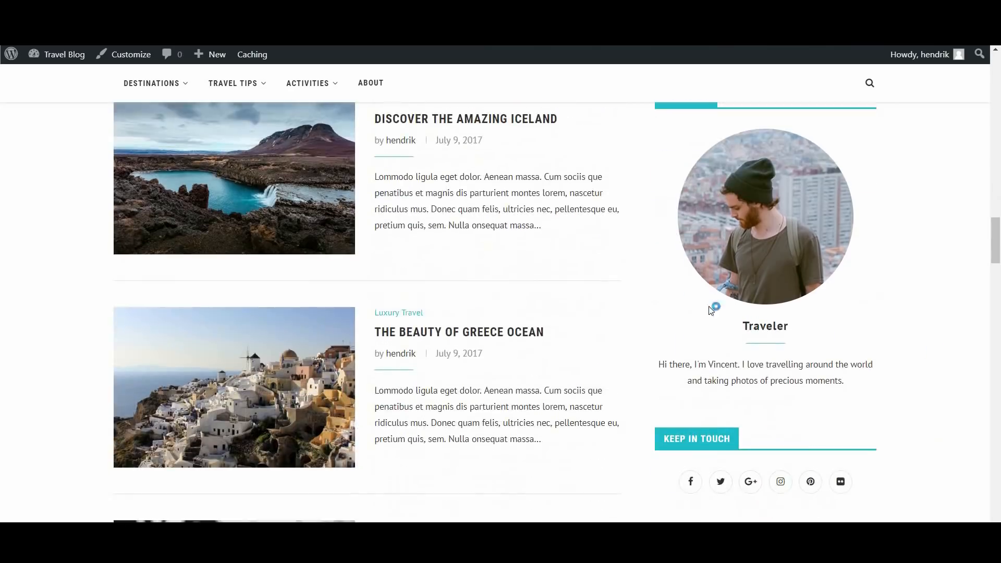
{"action": "scroll", "coordinate": [805, 468], "scroll_direction": "down", "scroll_amount": 5}
{"action": "scroll", "coordinate": [805, 468], "scroll_direction": "down", "scroll_amount": 1}
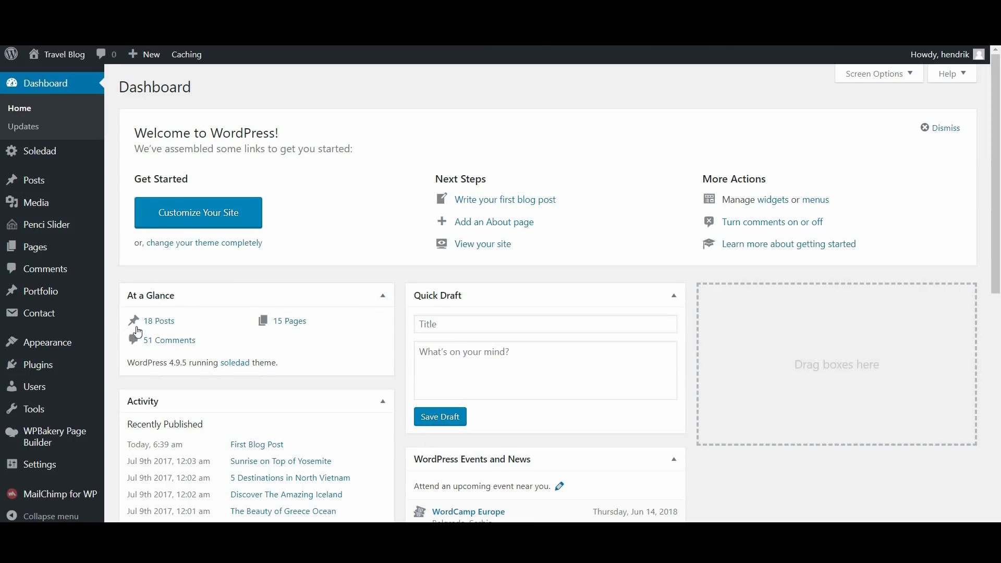
Open the theme customizer from the dashboard and look through its General Options.
{"action": "mouse_move", "coordinate": [68, 350]}
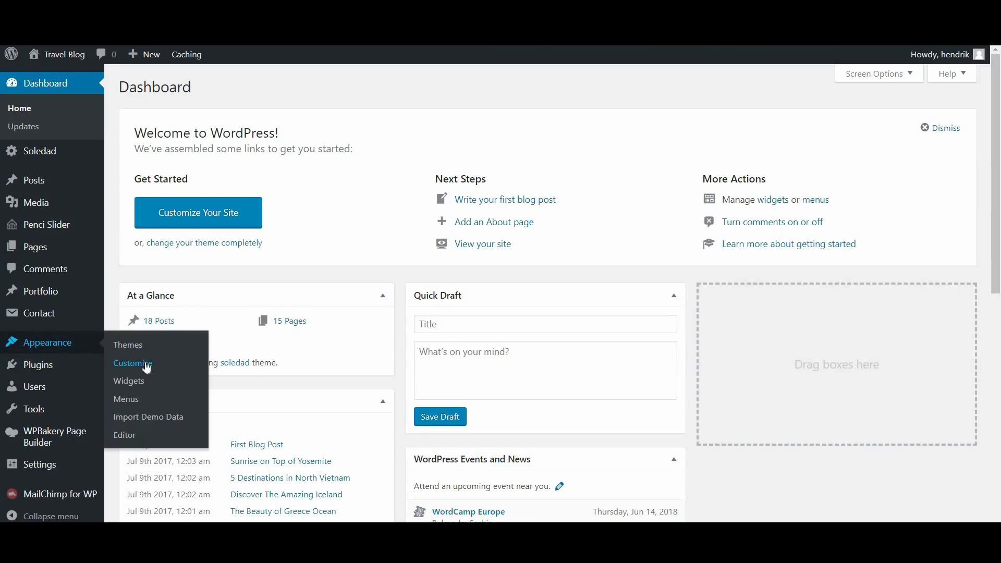
{"action": "left_click", "coordinate": [132, 364]}
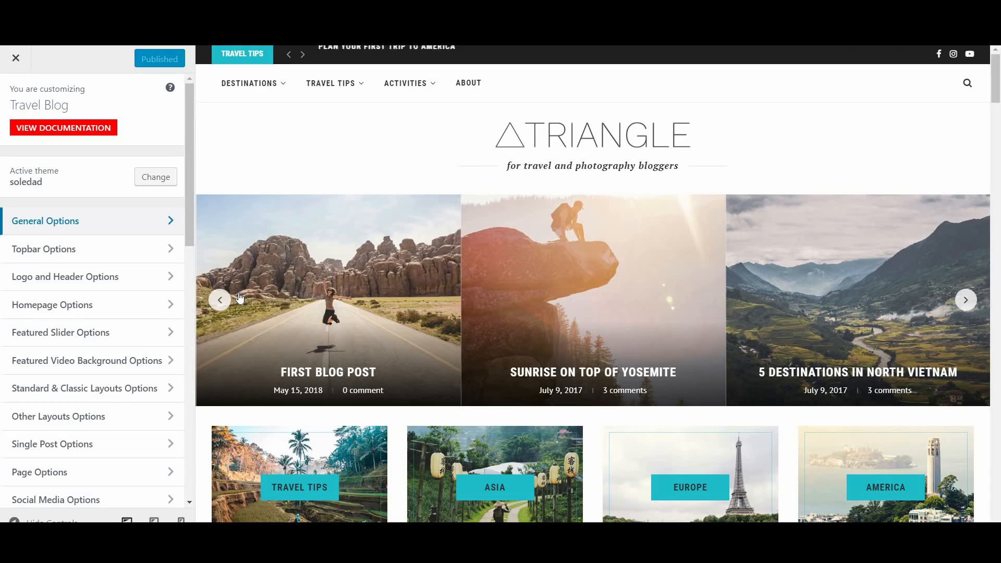
{"action": "left_click", "coordinate": [157, 217]}
{"action": "left_click_drag", "start_coordinate": [190, 107], "coordinate": [174, 370]}
{"action": "scroll", "coordinate": [174, 370], "scroll_direction": "down", "scroll_amount": 3}
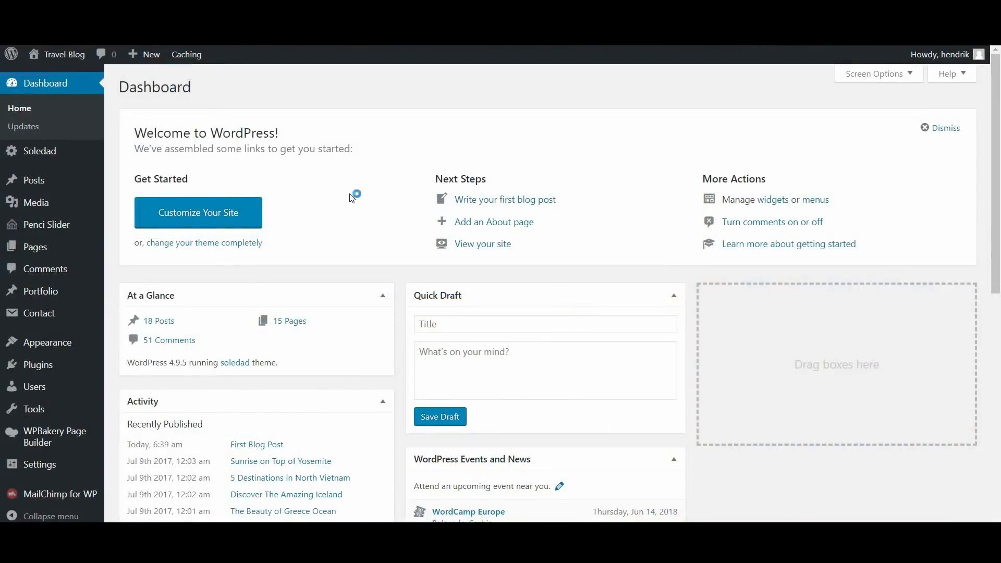
Open the Widgets page and review the available widgets, Main Sidebar, custom sidebars and footer areas.
{"action": "mouse_move", "coordinate": [48, 349]}
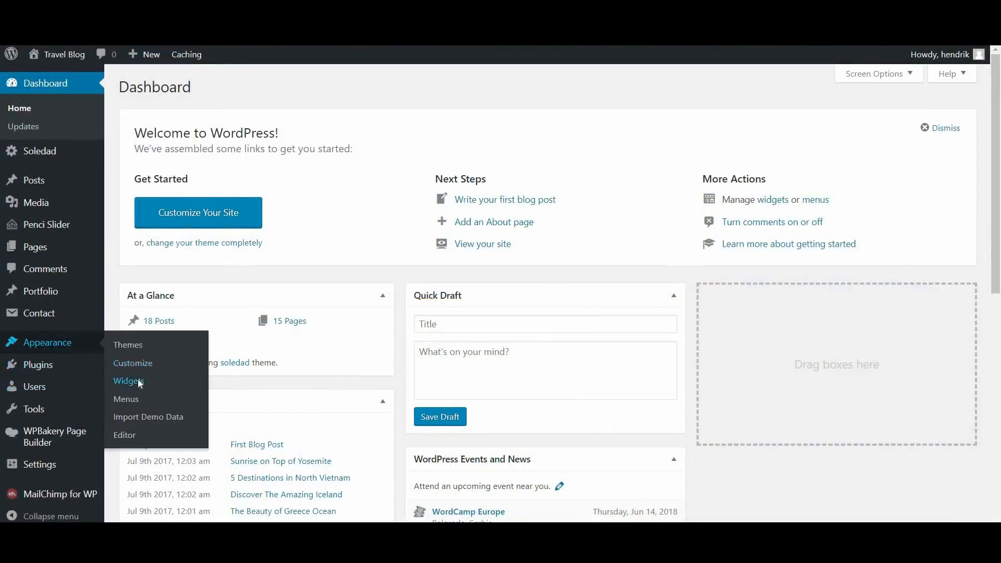
{"action": "left_click", "coordinate": [137, 379]}
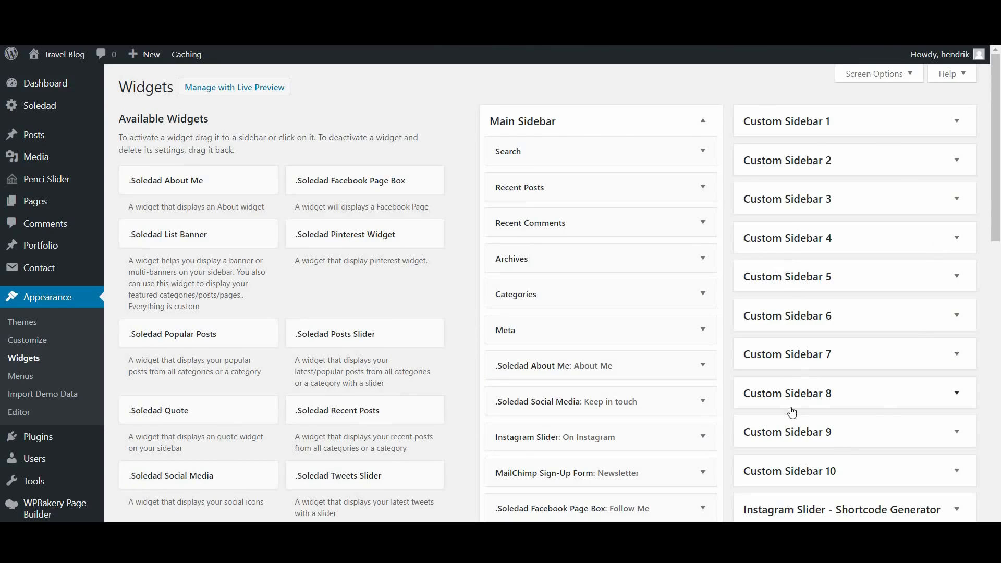
{"action": "scroll", "coordinate": [791, 412], "scroll_direction": "down", "scroll_amount": 5}
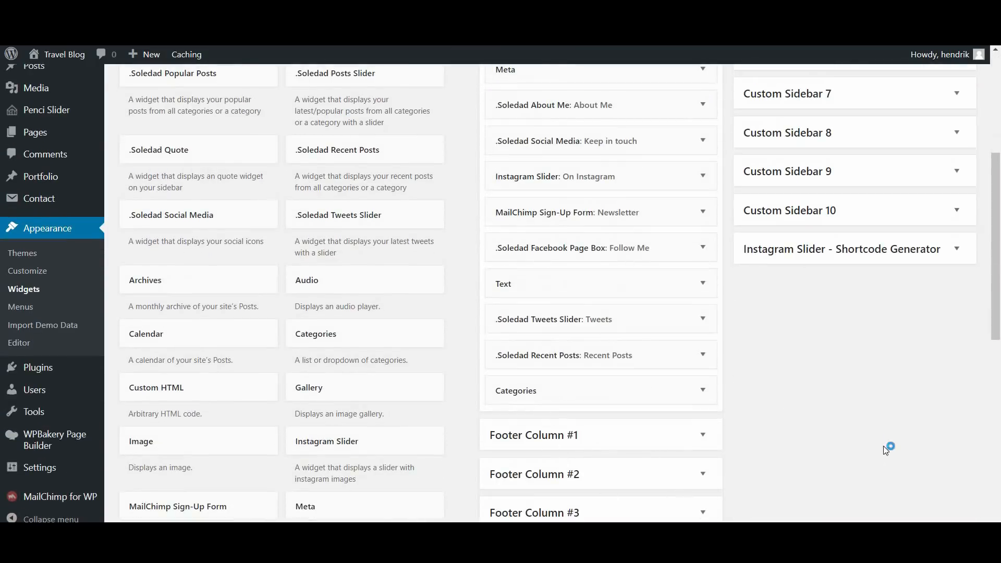
{"action": "scroll", "coordinate": [886, 446], "scroll_direction": "up", "scroll_amount": 4}
{"action": "scroll", "coordinate": [886, 446], "scroll_direction": "up", "scroll_amount": 2}
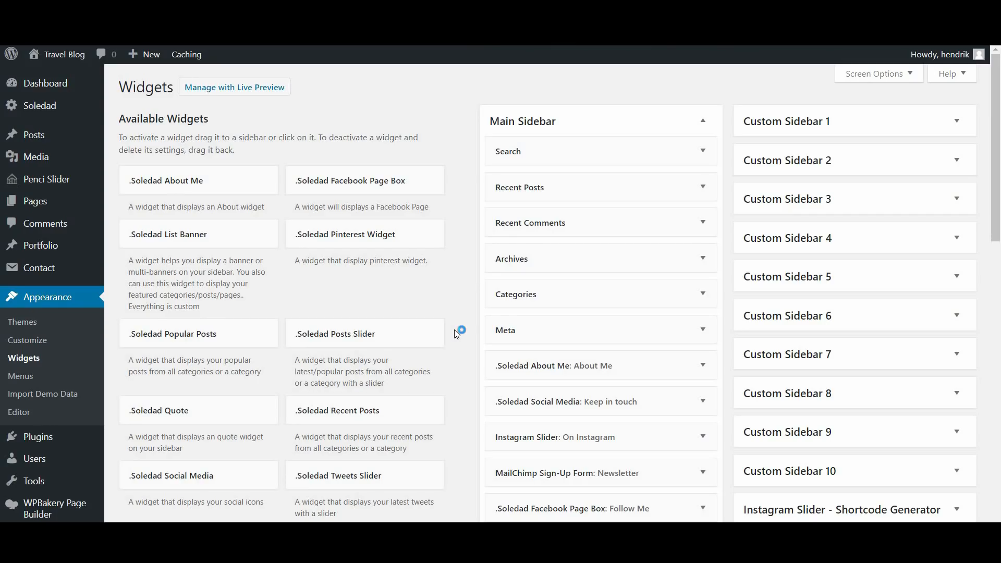
{"action": "scroll", "coordinate": [455, 334], "scroll_direction": "down", "scroll_amount": 7}
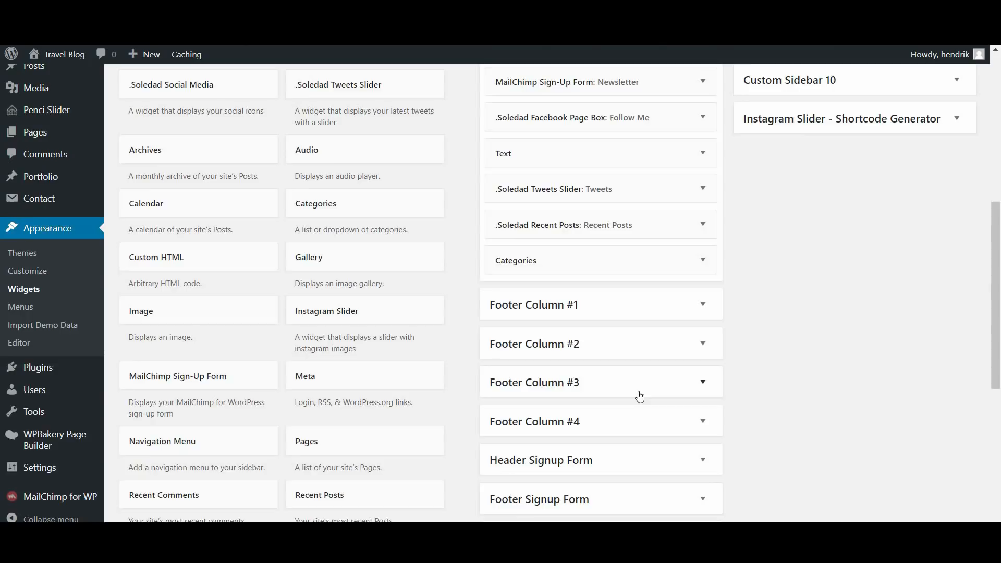
{"action": "scroll", "coordinate": [640, 397], "scroll_direction": "up", "scroll_amount": 6}
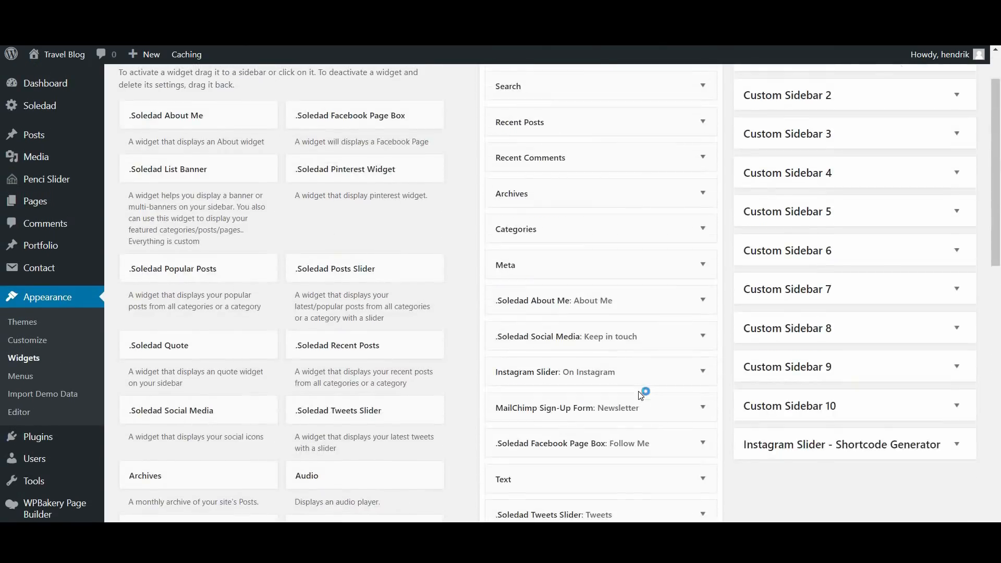
{"action": "scroll", "coordinate": [641, 395], "scroll_direction": "up", "scroll_amount": 1}
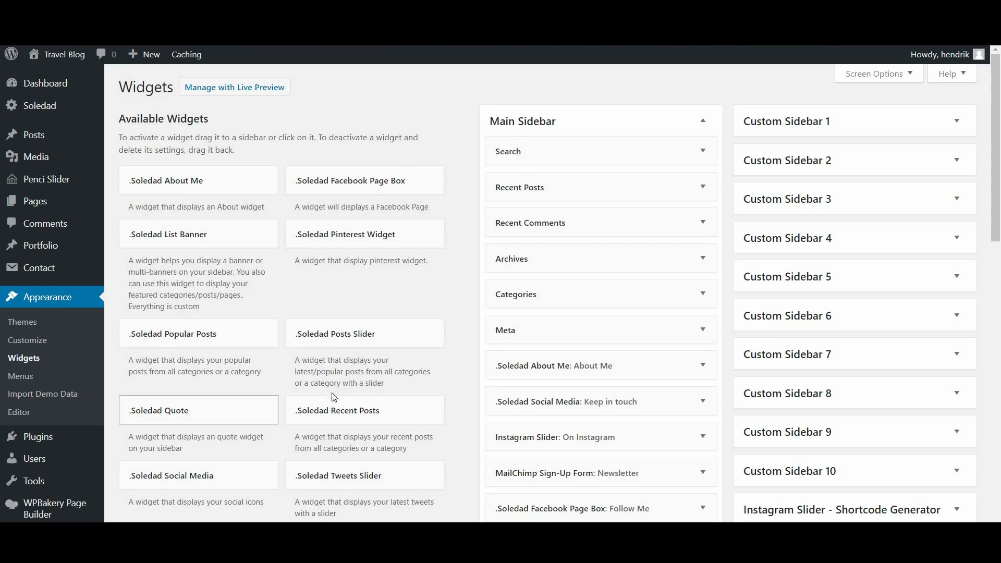
Check the contents of Custom Sidebar 1 and view the sidebar area on the blog's front page.
{"action": "left_click", "coordinate": [925, 124]}
{"action": "left_click", "coordinate": [926, 124]}
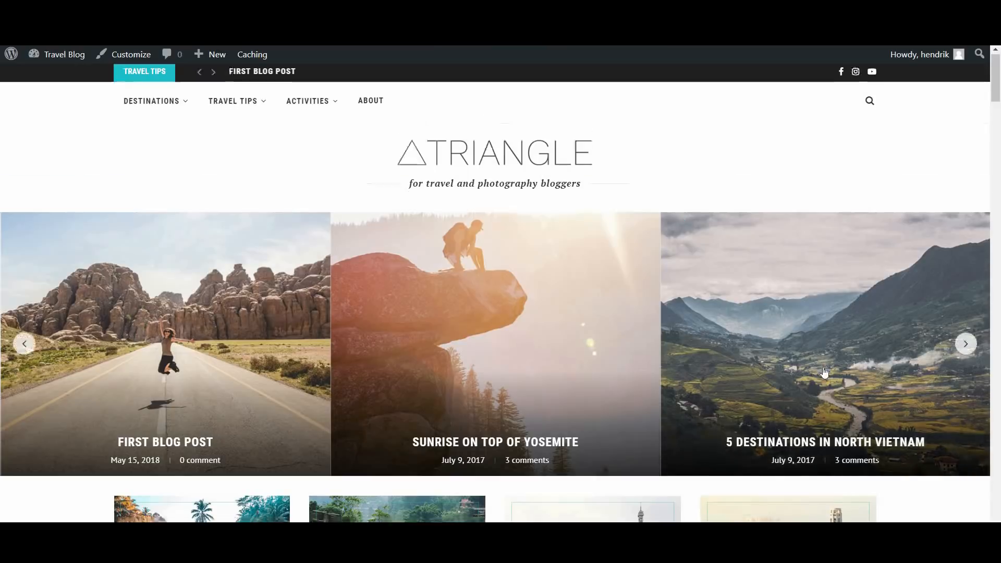
{"action": "scroll", "coordinate": [827, 384], "scroll_direction": "down", "scroll_amount": 8}
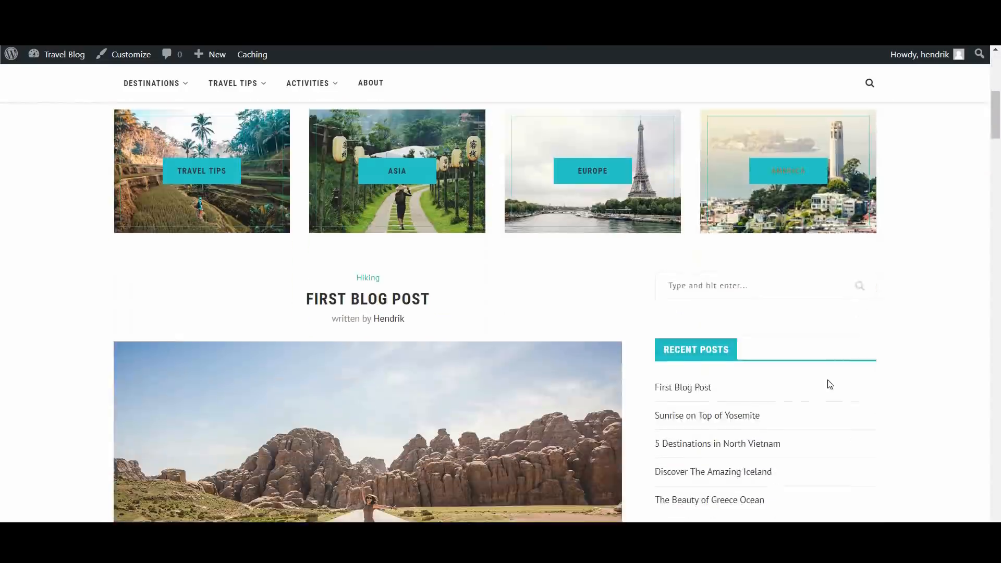
{"action": "scroll", "coordinate": [827, 470], "scroll_direction": "down", "scroll_amount": 6}
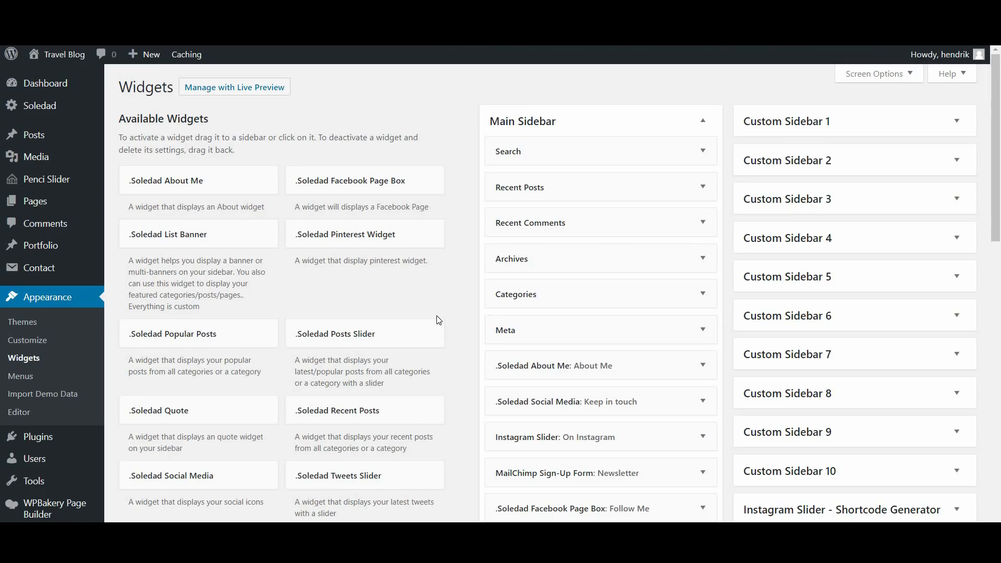
Add a .Soledad About Me widget to Footer Column #1 and move it above the existing About Me widget.
{"action": "left_click", "coordinate": [210, 191]}
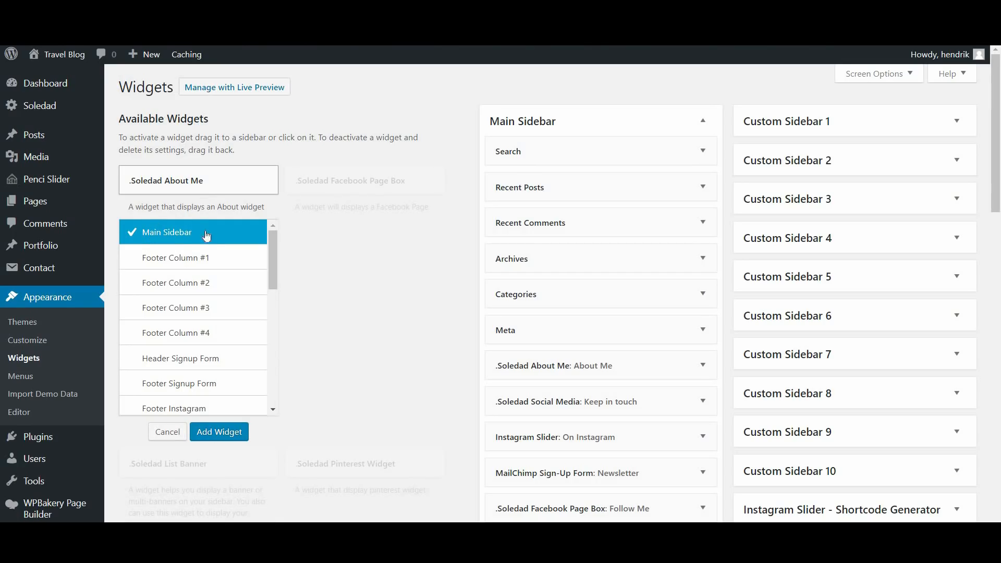
{"action": "left_click", "coordinate": [176, 257]}
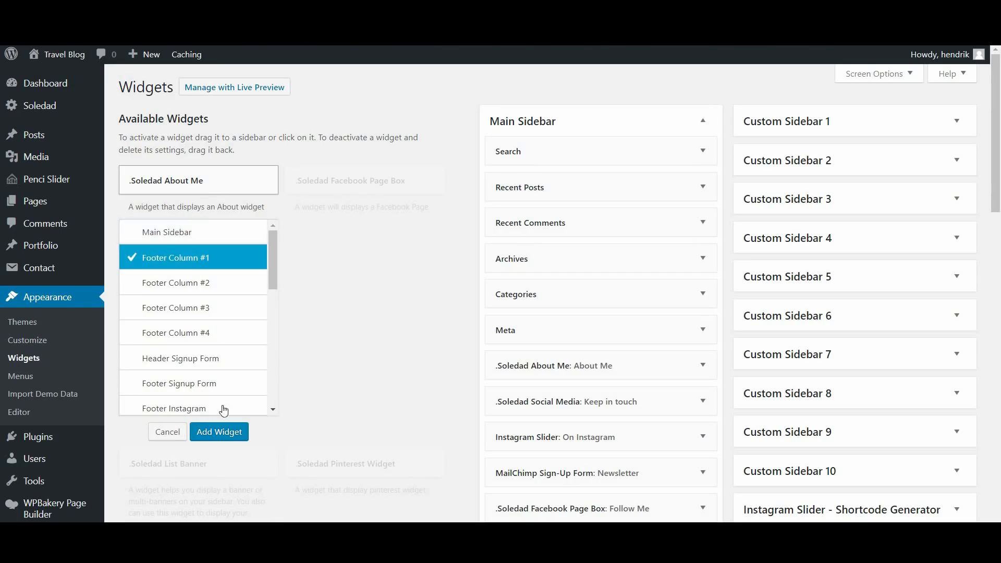
{"action": "left_click", "coordinate": [220, 432]}
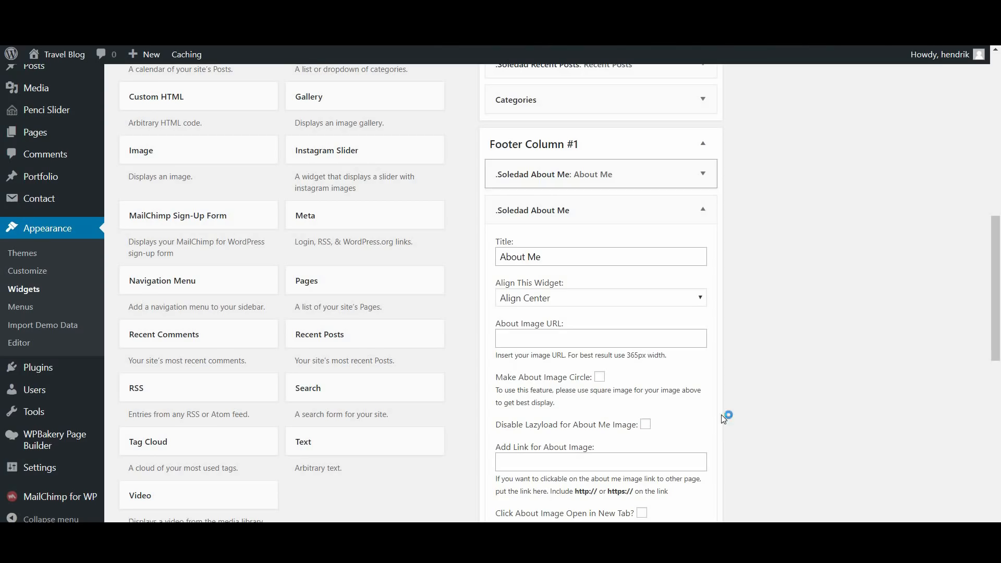
{"action": "scroll", "coordinate": [753, 366], "scroll_direction": "down", "scroll_amount": 1}
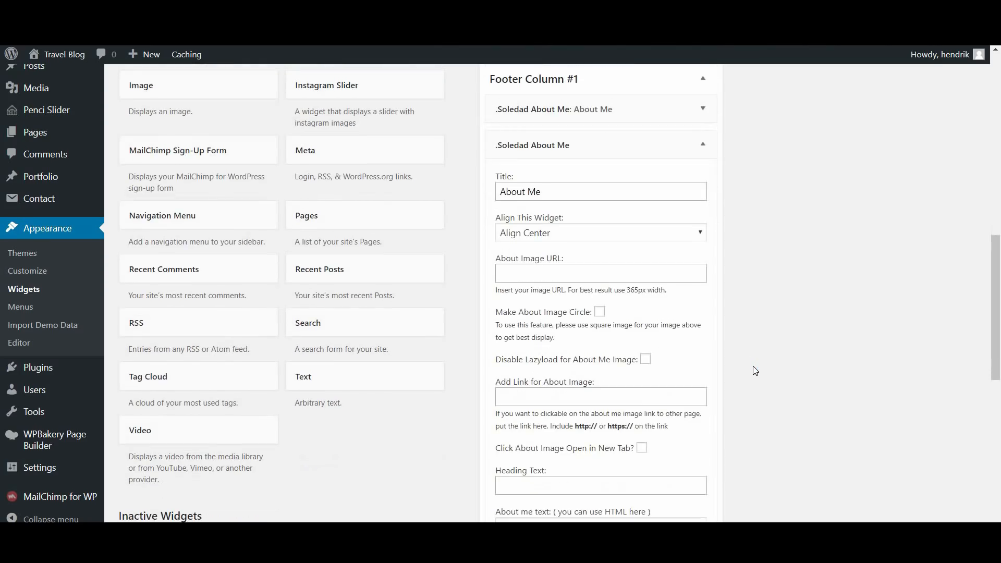
{"action": "left_click_drag", "start_coordinate": [582, 135], "coordinate": [604, 112]}
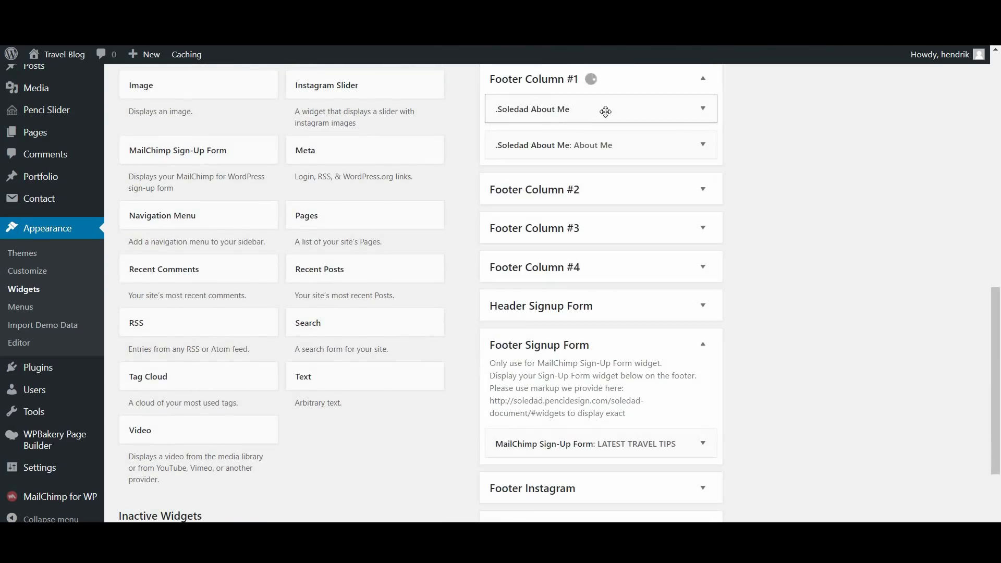
Review the settings of the new About Me widget in Footer Column #1 and delete that widget.
{"action": "left_click", "coordinate": [703, 108]}
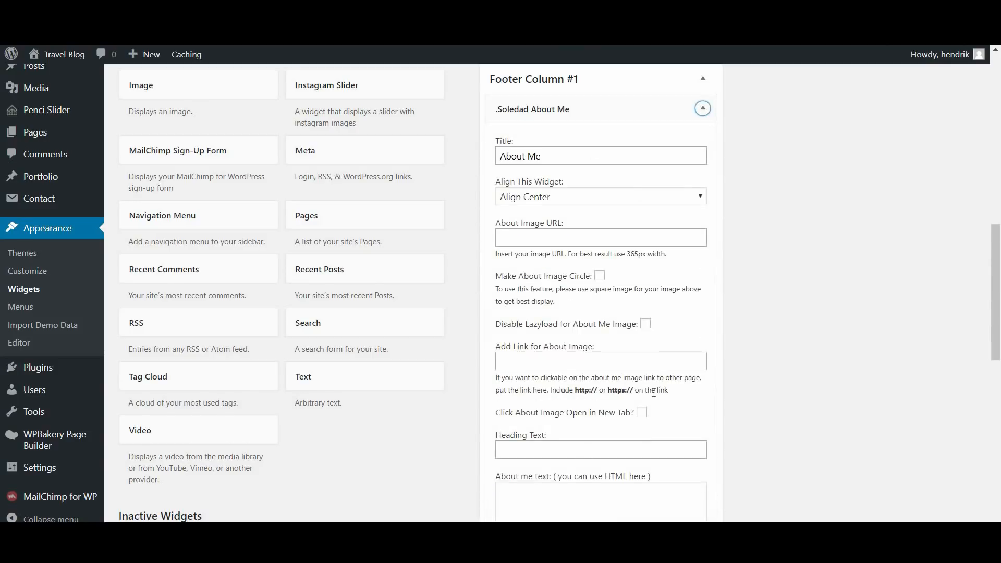
{"action": "scroll", "coordinate": [640, 243], "scroll_direction": "down", "scroll_amount": 3}
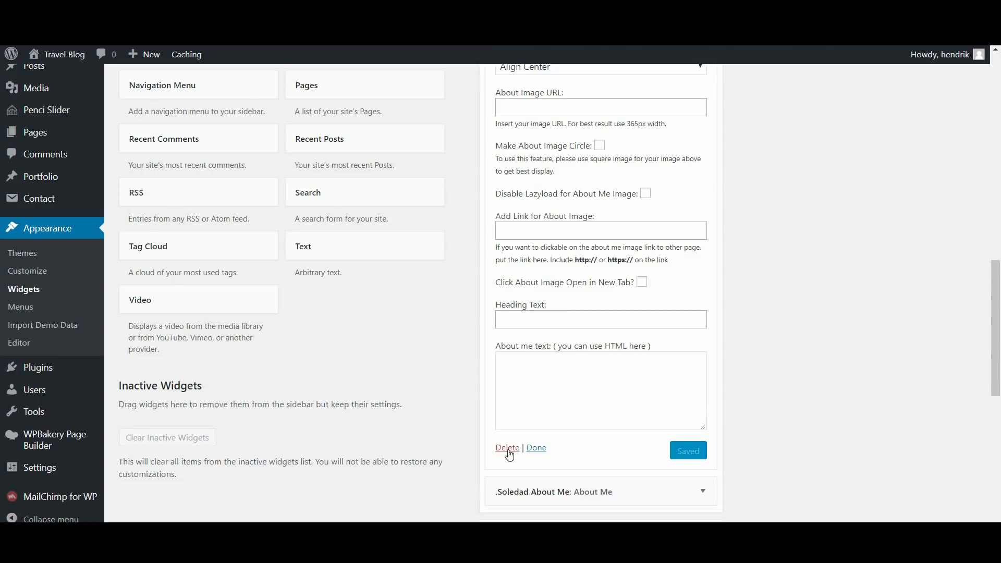
{"action": "scroll", "coordinate": [692, 177], "scroll_direction": "up", "scroll_amount": 4}
{"action": "left_click", "coordinate": [702, 173]}
{"action": "left_click", "coordinate": [702, 173]}
{"action": "scroll", "coordinate": [588, 326], "scroll_direction": "down", "scroll_amount": 2}
{"action": "scroll", "coordinate": [589, 326], "scroll_direction": "down", "scroll_amount": 2}
{"action": "left_click", "coordinate": [508, 448]}
Look through the available widgets, from the Soledad ones down to the MailChimp Sign-Up Form.
{"action": "scroll", "coordinate": [748, 411], "scroll_direction": "up", "scroll_amount": 9}
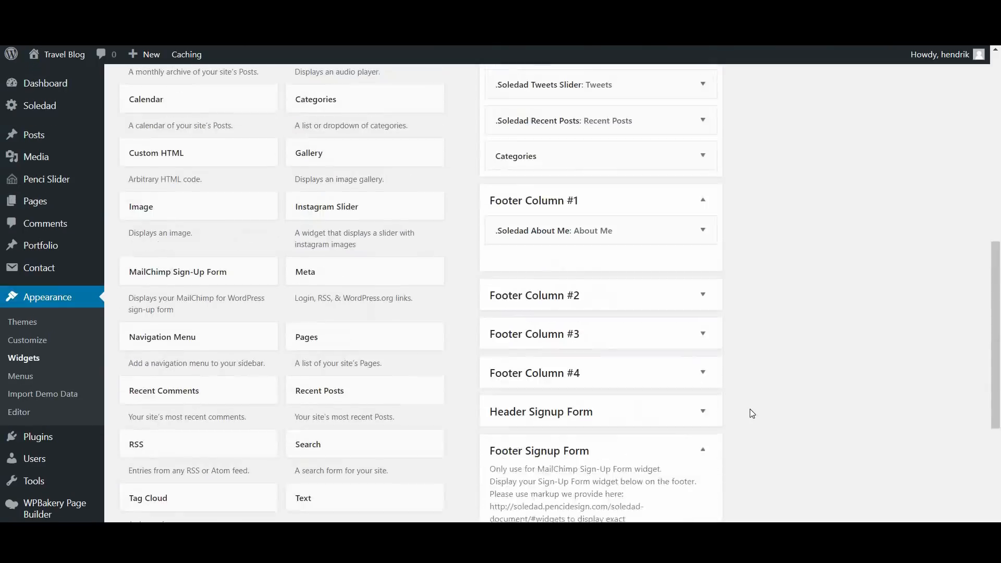
{"action": "scroll", "coordinate": [752, 414], "scroll_direction": "up", "scroll_amount": 7}
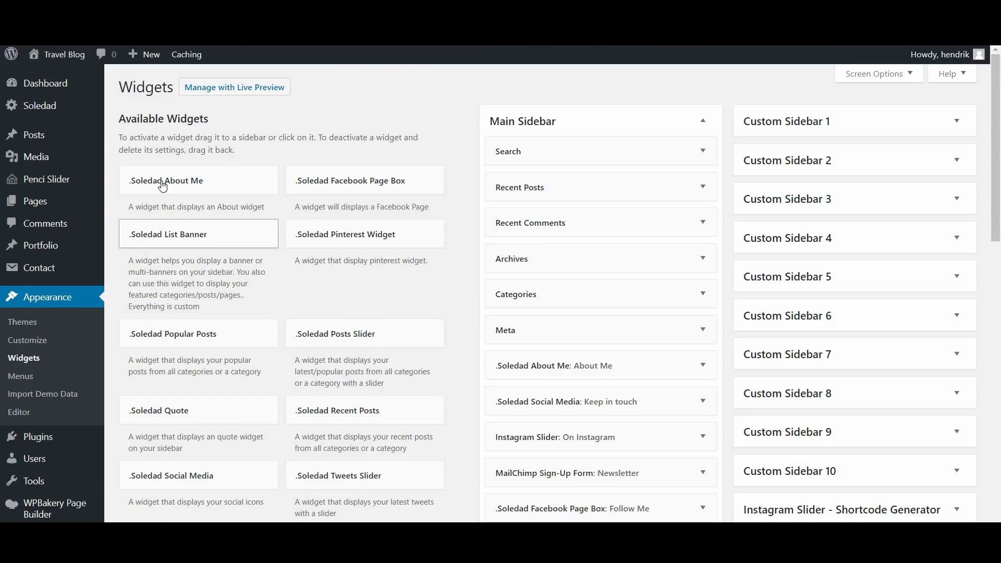
{"action": "scroll", "coordinate": [431, 292], "scroll_direction": "down", "scroll_amount": 6}
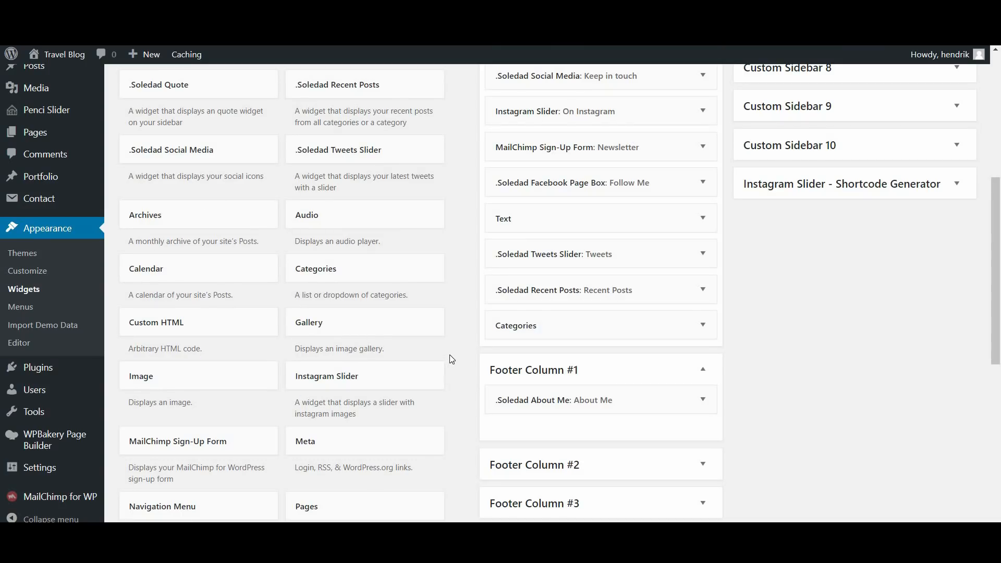
{"action": "scroll", "coordinate": [450, 359], "scroll_direction": "down", "scroll_amount": 3}
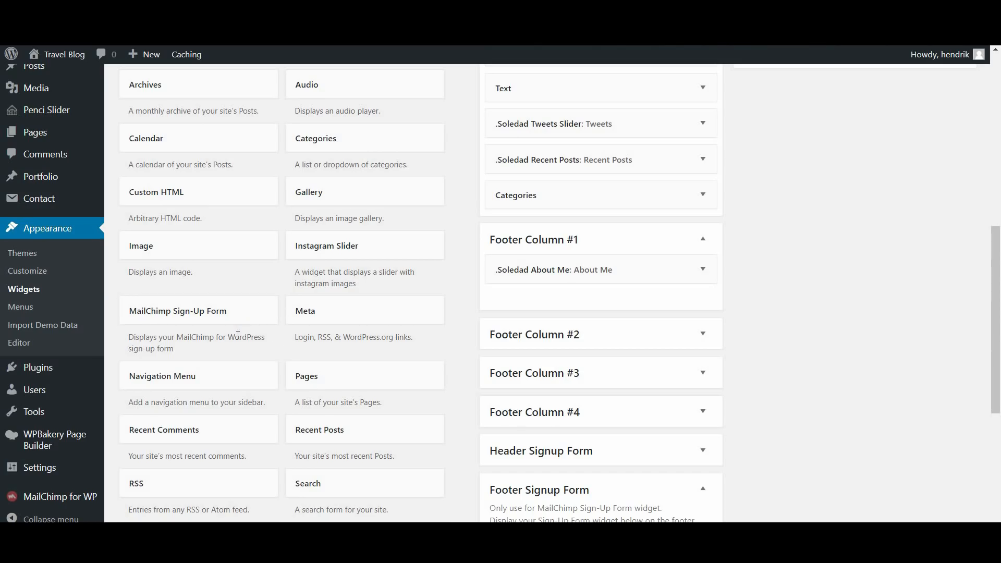
Open the MailChimp for WP settings, then switch to MailChimp and start creating a new list.
{"action": "left_click", "coordinate": [64, 496]}
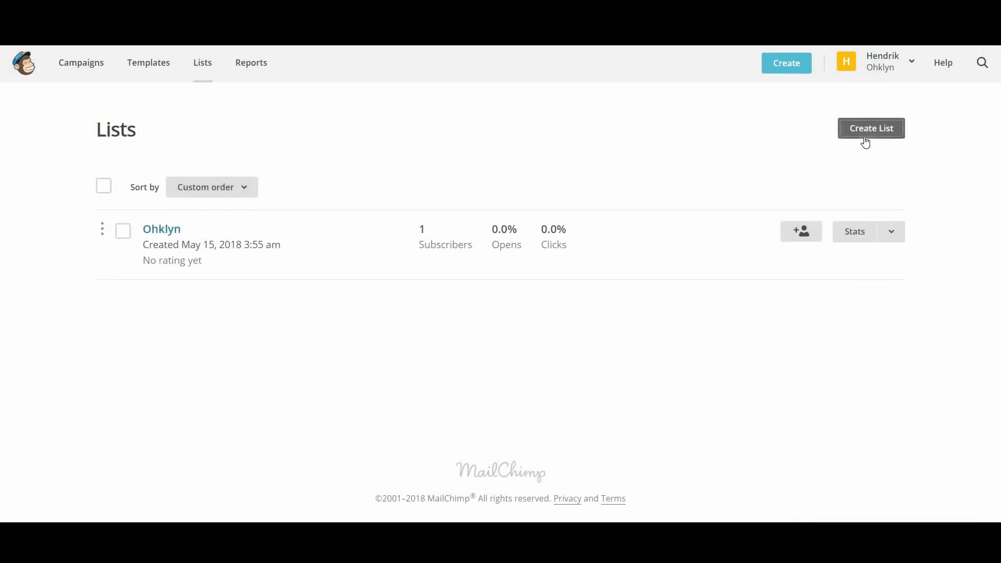
{"action": "left_click", "coordinate": [864, 138]}
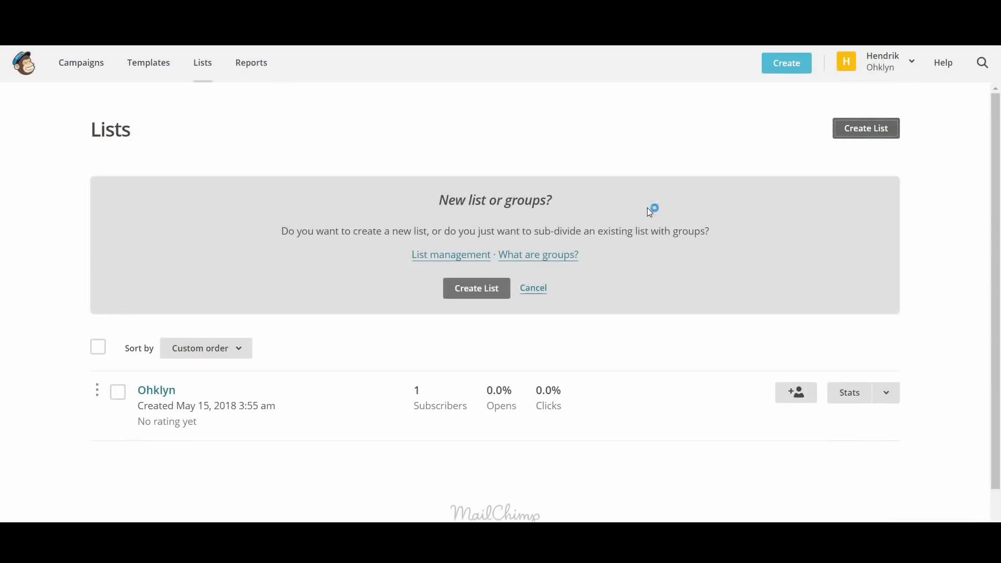
{"action": "left_click", "coordinate": [483, 290]}
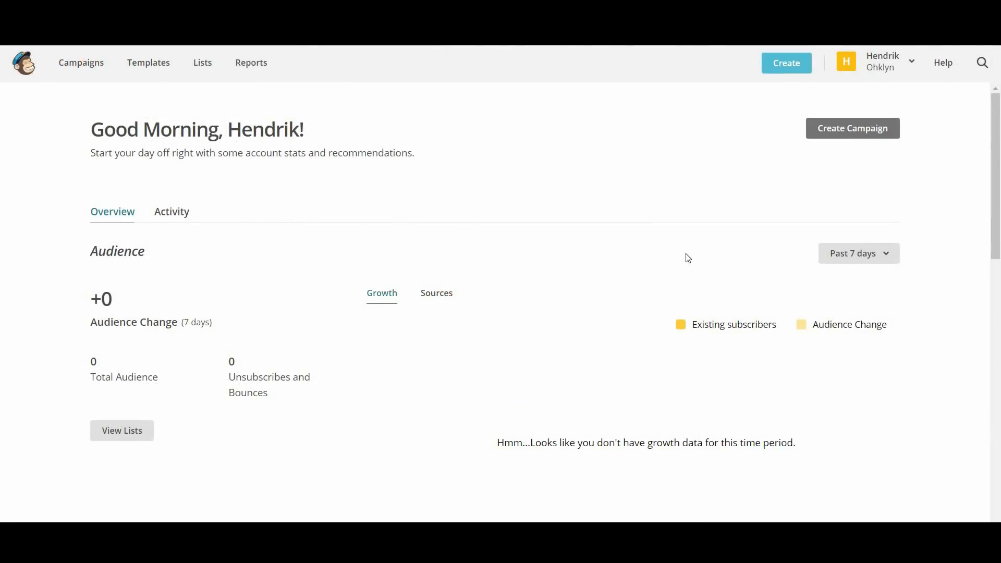
Create a new API key in the MailChimp account's extras and select it for copying.
{"action": "left_click", "coordinate": [874, 65]}
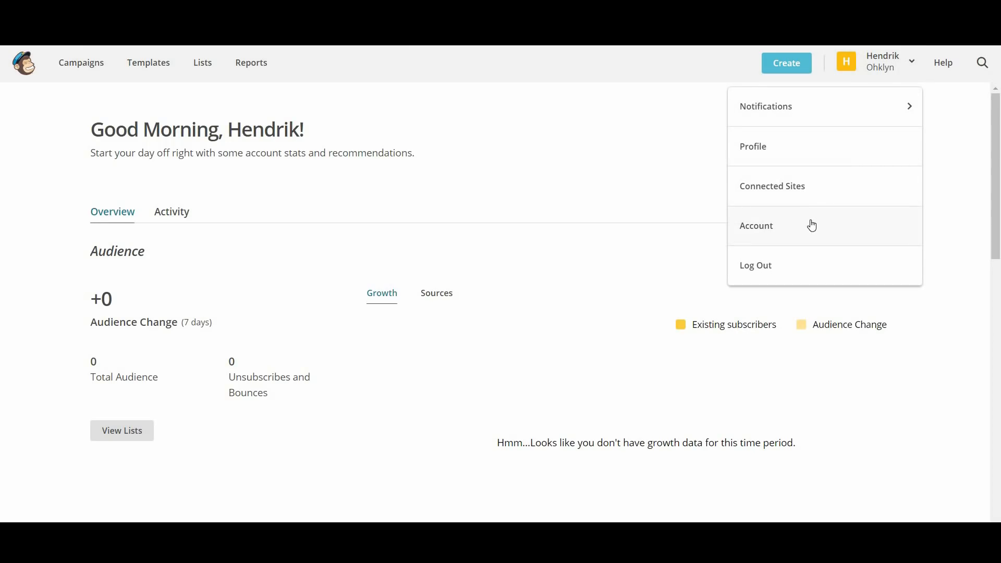
{"action": "left_click", "coordinate": [812, 226]}
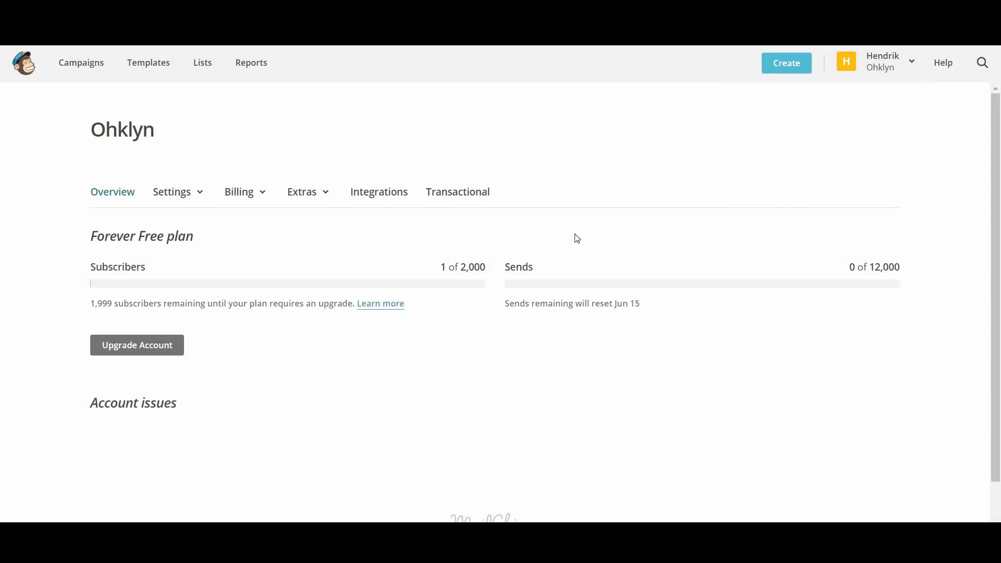
{"action": "left_click", "coordinate": [309, 193]}
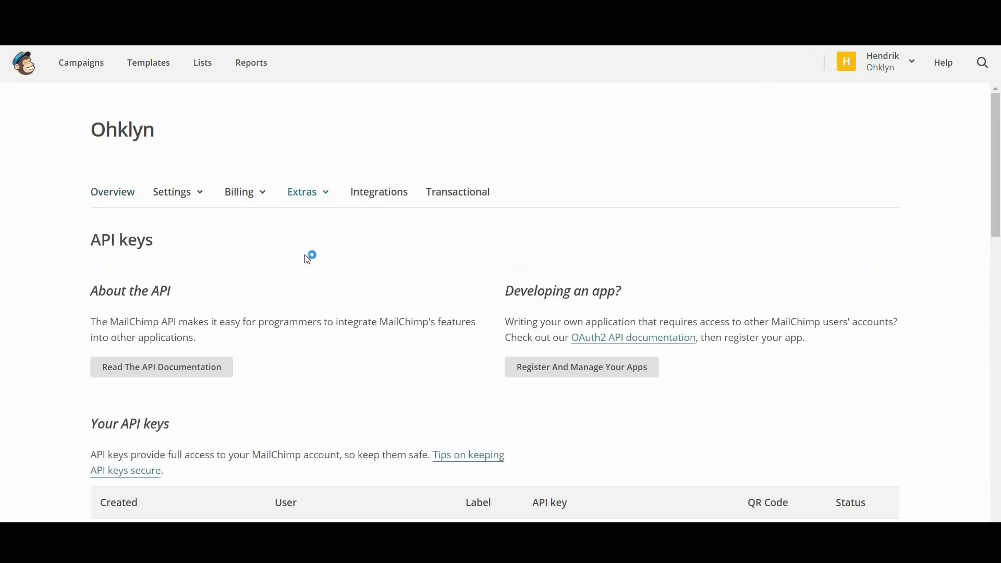
{"action": "scroll", "coordinate": [308, 258], "scroll_direction": "down", "scroll_amount": 3}
{"action": "left_click", "coordinate": [140, 461]}
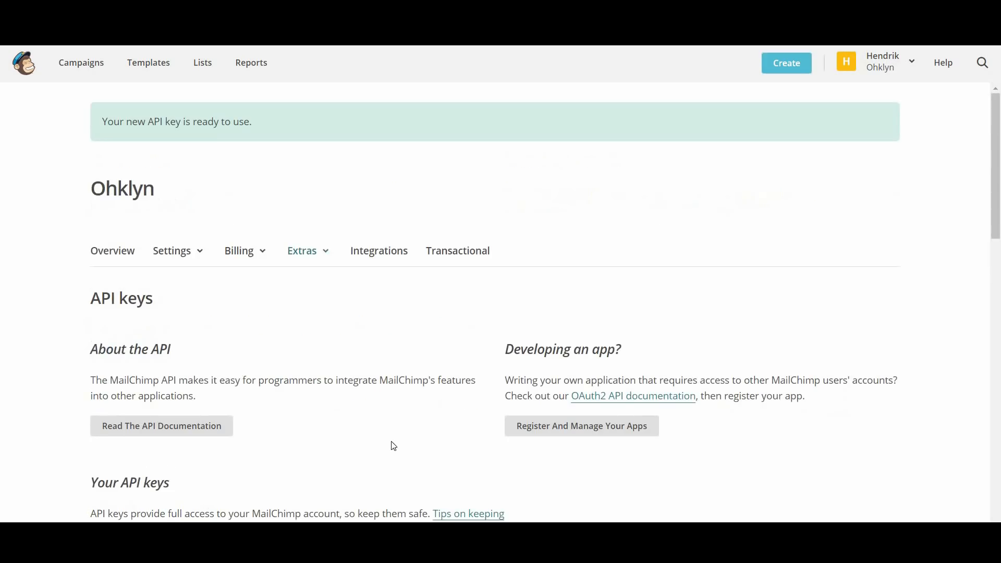
{"action": "scroll", "coordinate": [490, 425], "scroll_direction": "down", "scroll_amount": 5}
{"action": "left_click", "coordinate": [574, 346]}
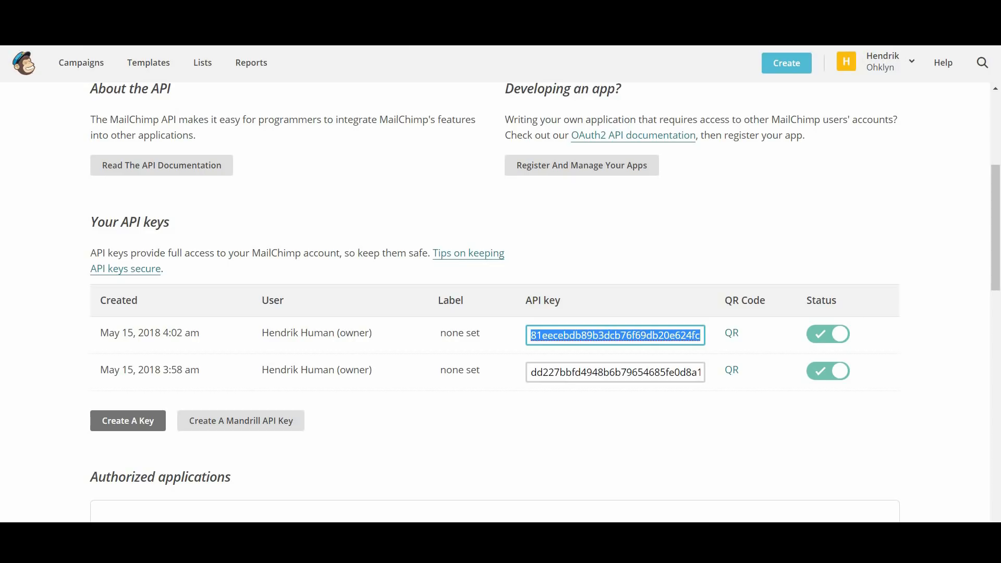
Switch back to WordPress, paste the API key into the MailChimp API settings and save the changes.
{"action": "key", "text": "ctrl+shift+Tab"}
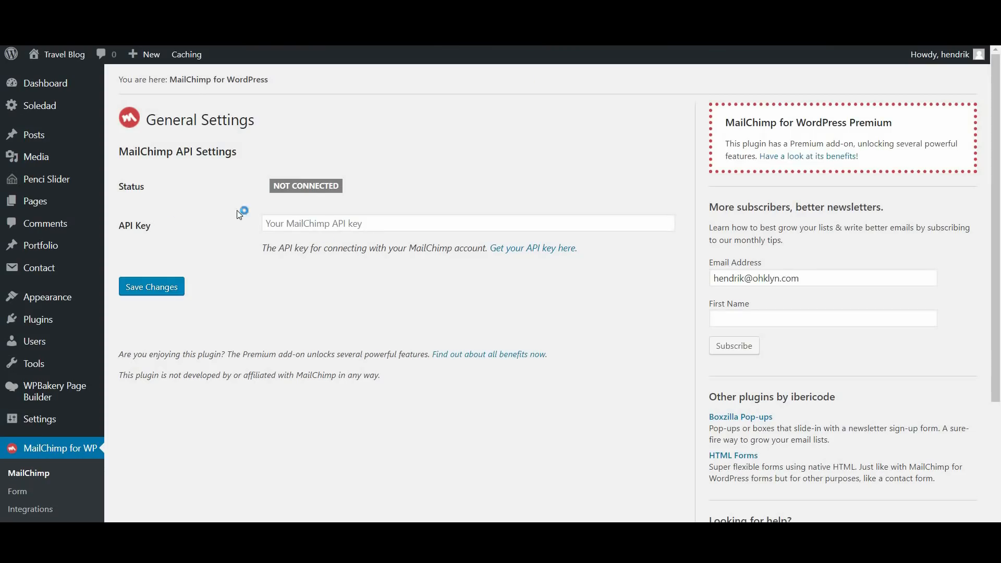
{"action": "left_click", "coordinate": [306, 224]}
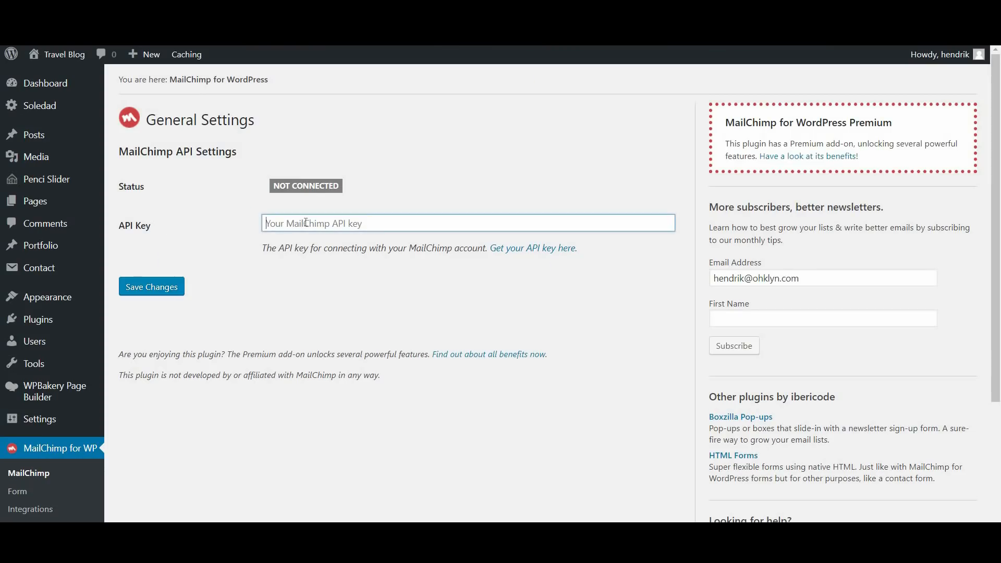
{"action": "key", "text": "ctrl+v"}
{"action": "left_click", "coordinate": [140, 297]}
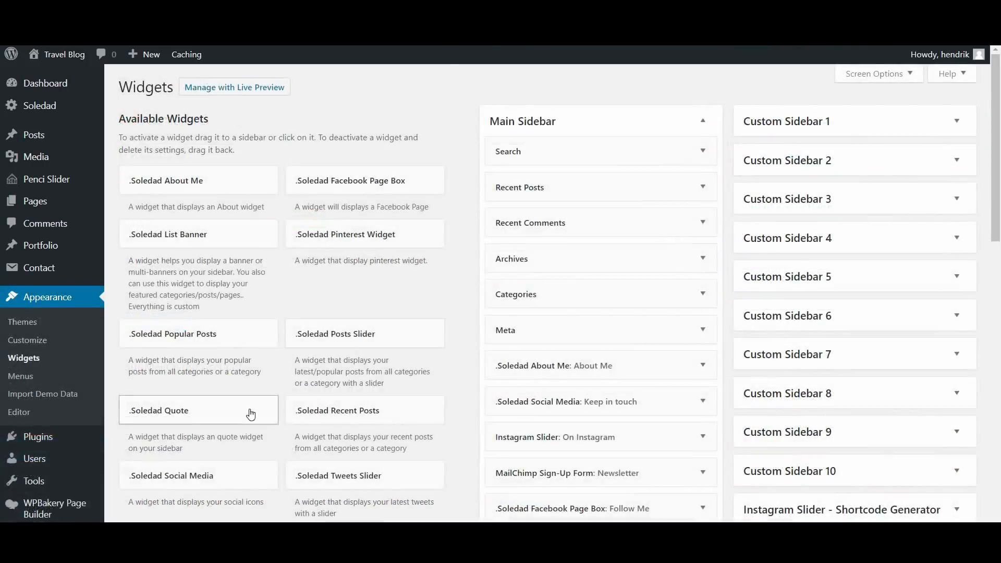
{"action": "scroll", "coordinate": [251, 414], "scroll_direction": "down", "scroll_amount": 6}
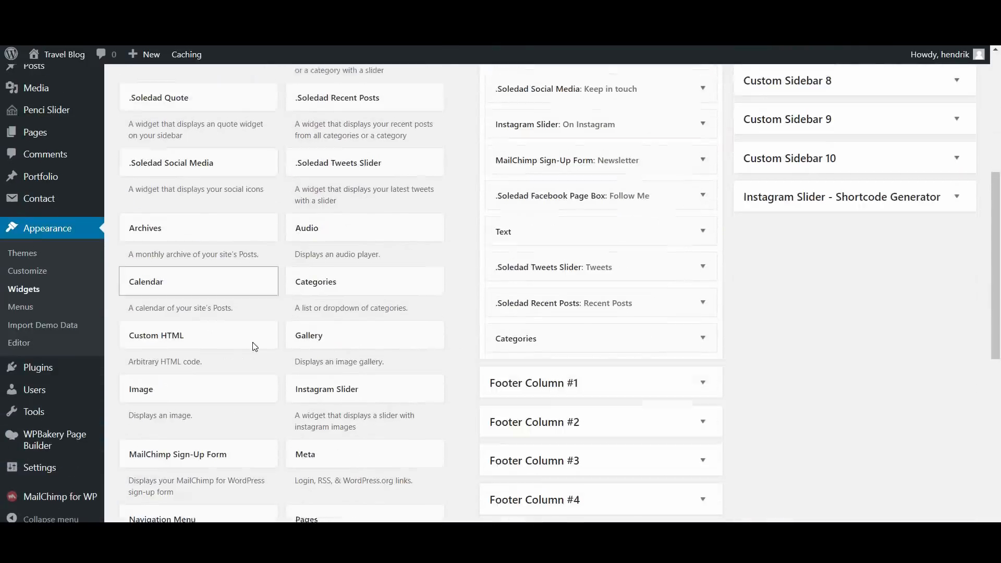
{"action": "left_click", "coordinate": [215, 332]}
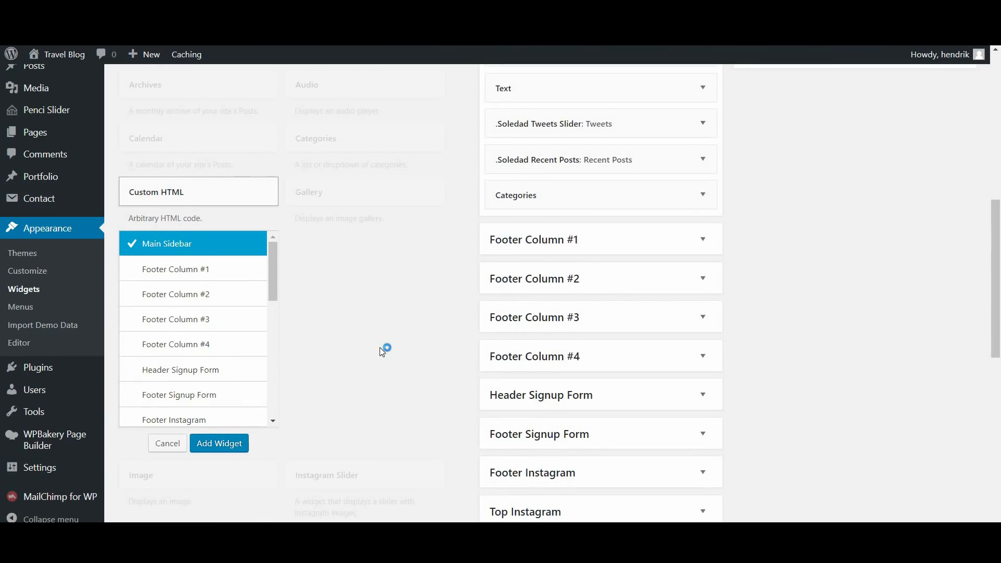
{"action": "scroll", "coordinate": [380, 347], "scroll_direction": "up", "scroll_amount": 1}
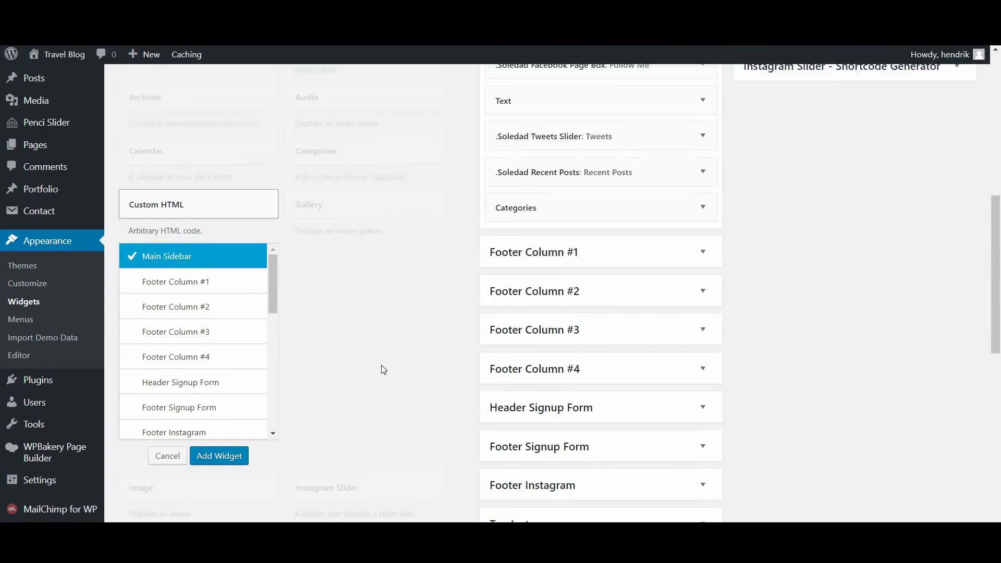
{"action": "left_click", "coordinate": [160, 507]}
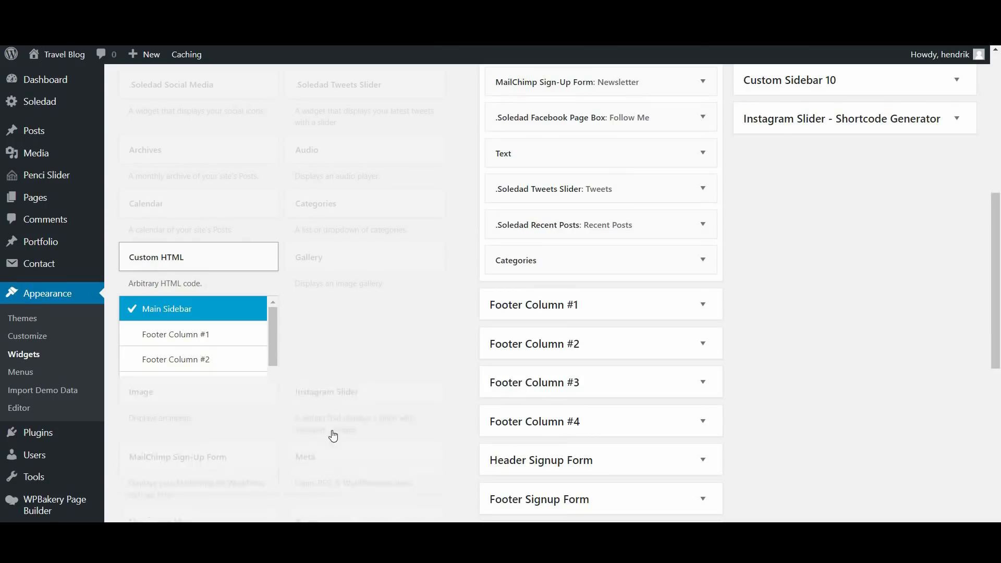
{"action": "scroll", "coordinate": [361, 460], "scroll_direction": "up", "scroll_amount": 6}
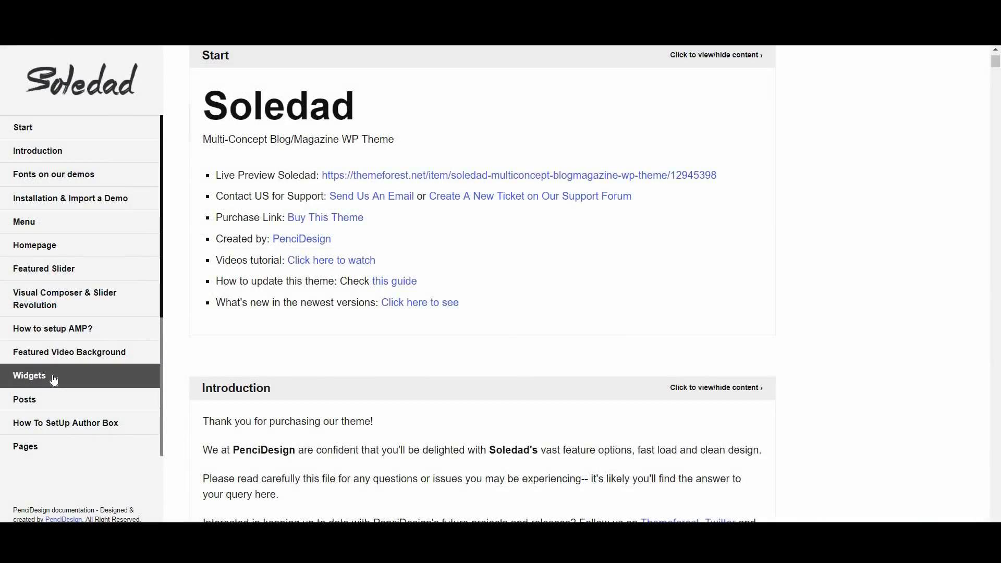
Read the Sidebar & Widgets section of the Soledad documentation and review the sidebar on the blog's front page.
{"action": "left_click", "coordinate": [55, 376]}
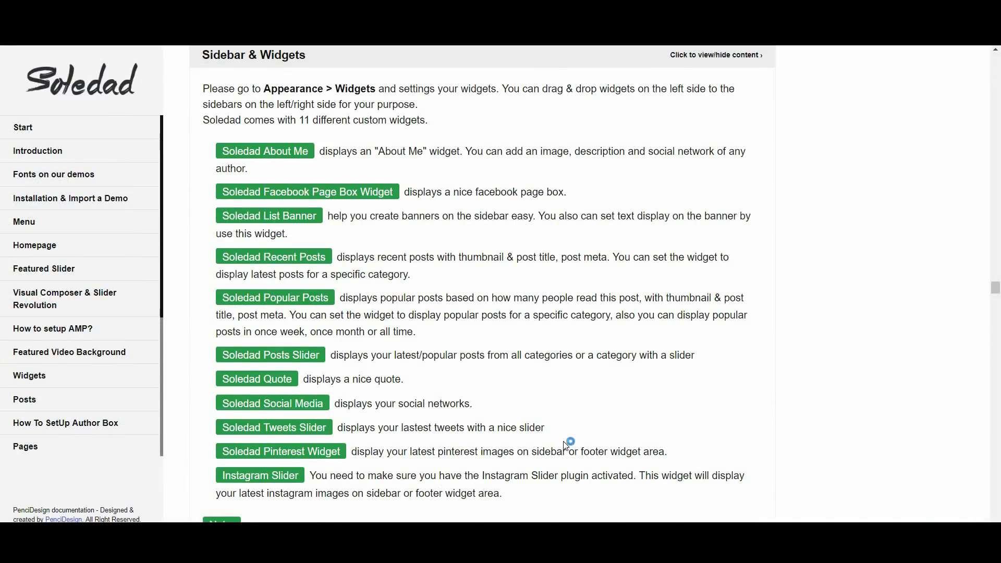
{"action": "scroll", "coordinate": [565, 446], "scroll_direction": "down", "scroll_amount": 6}
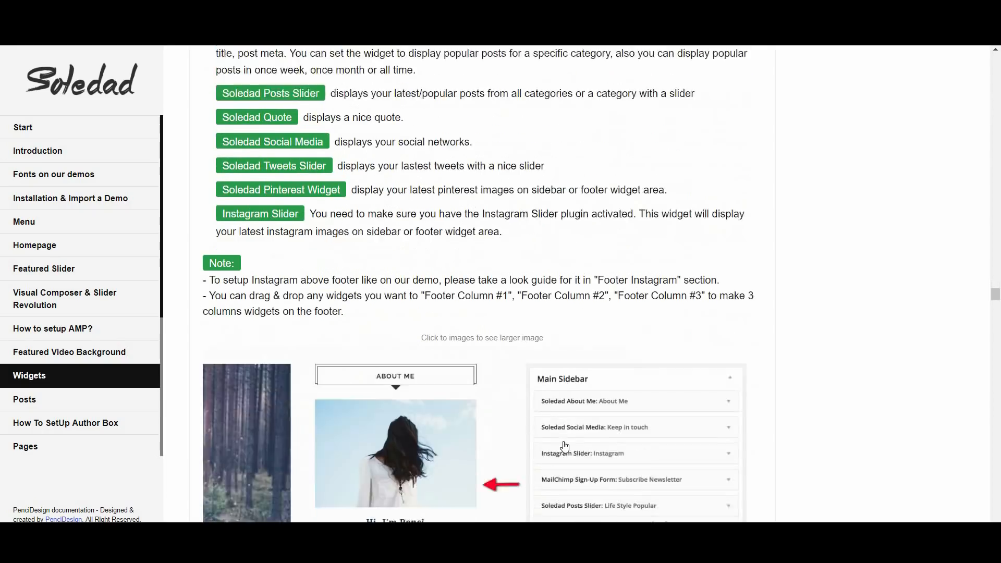
{"action": "scroll", "coordinate": [565, 446], "scroll_direction": "down", "scroll_amount": 1}
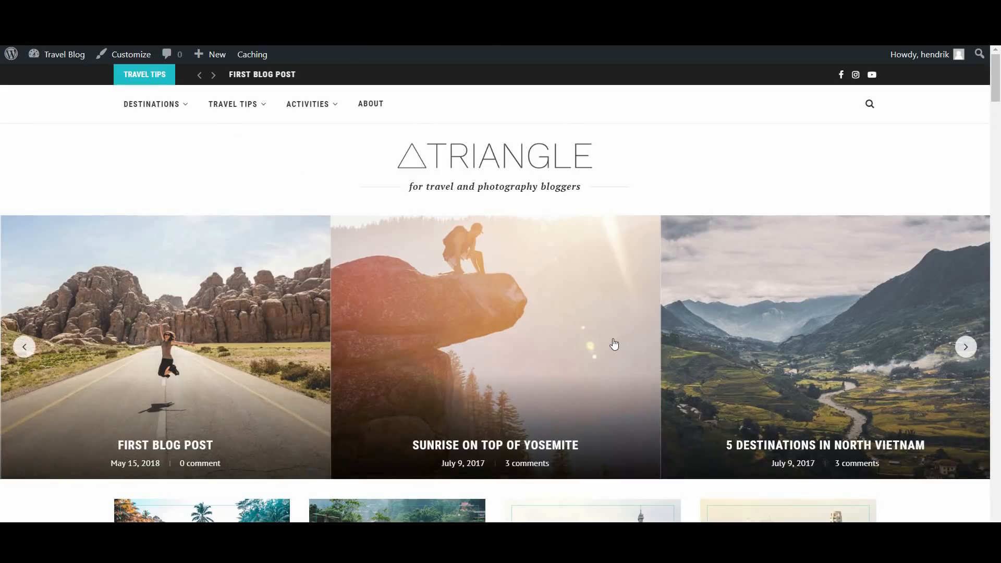
{"action": "scroll", "coordinate": [608, 338], "scroll_direction": "down", "scroll_amount": 5}
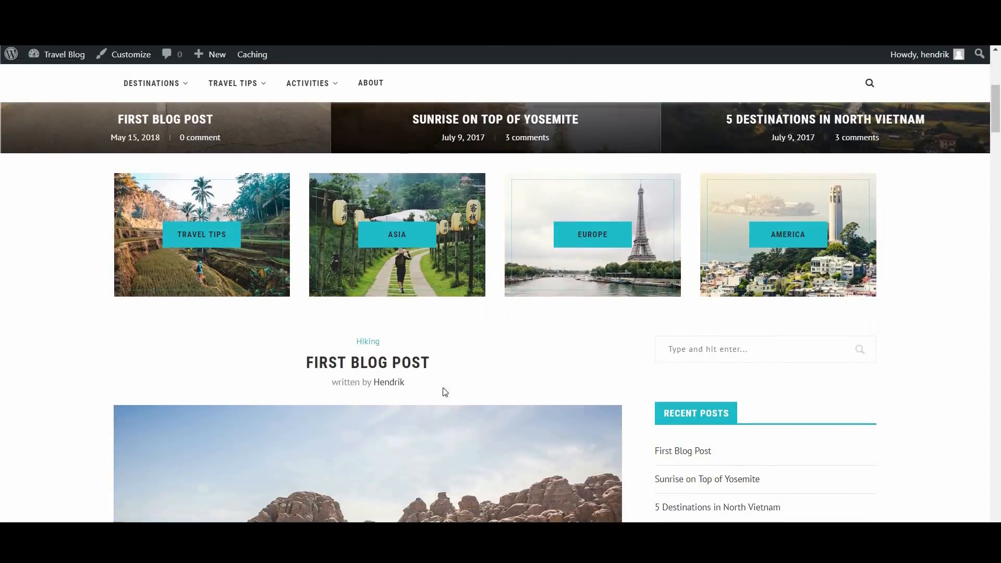
{"action": "scroll", "coordinate": [443, 455], "scroll_direction": "down", "scroll_amount": 5}
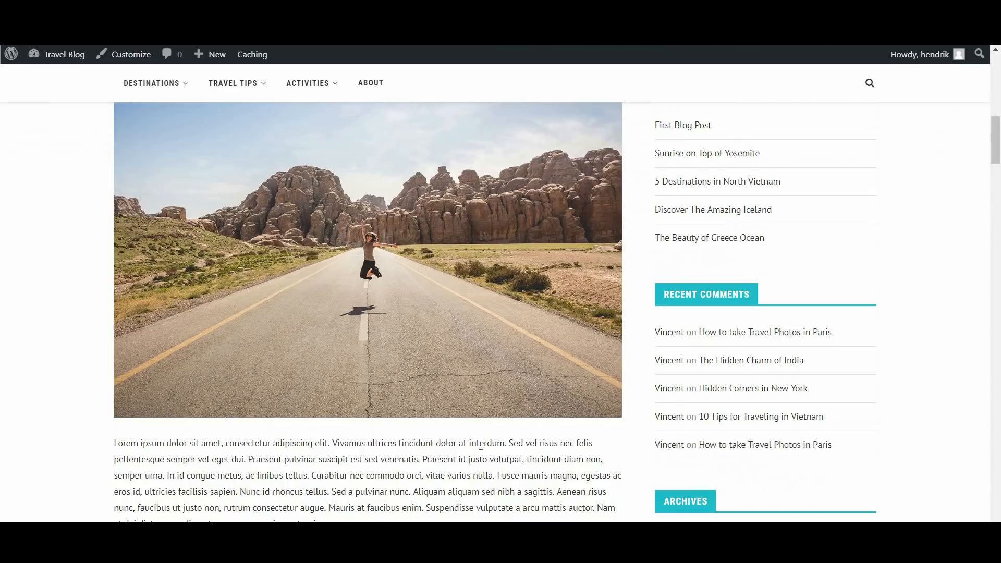
Look through the remaining sidebar widgets on the blog's front page, down to the newsletter form and recent posts.
{"action": "scroll", "coordinate": [481, 445], "scroll_direction": "down", "scroll_amount": 6}
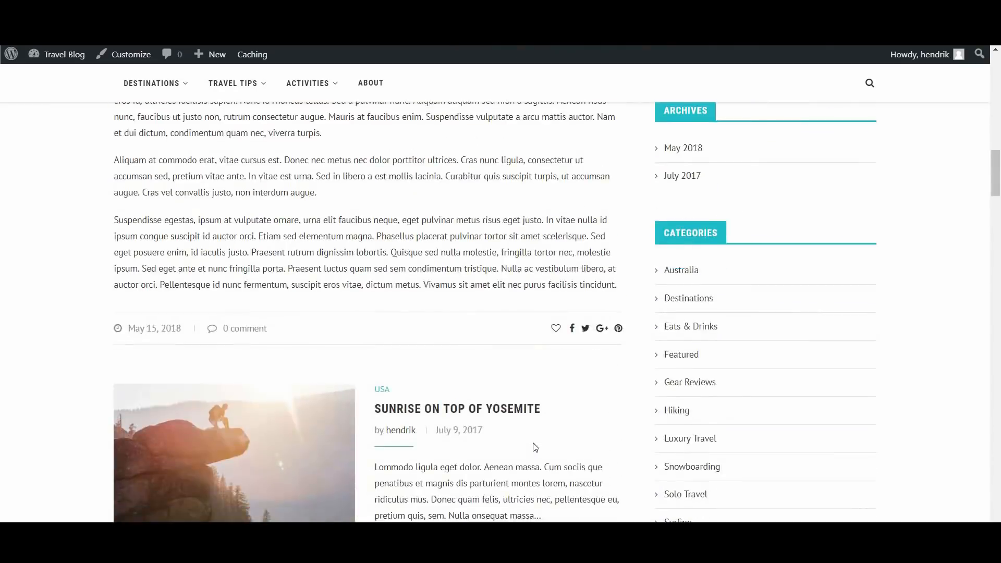
{"action": "scroll", "coordinate": [534, 447], "scroll_direction": "down", "scroll_amount": 5}
{"action": "scroll", "coordinate": [535, 447], "scroll_direction": "down", "scroll_amount": 6}
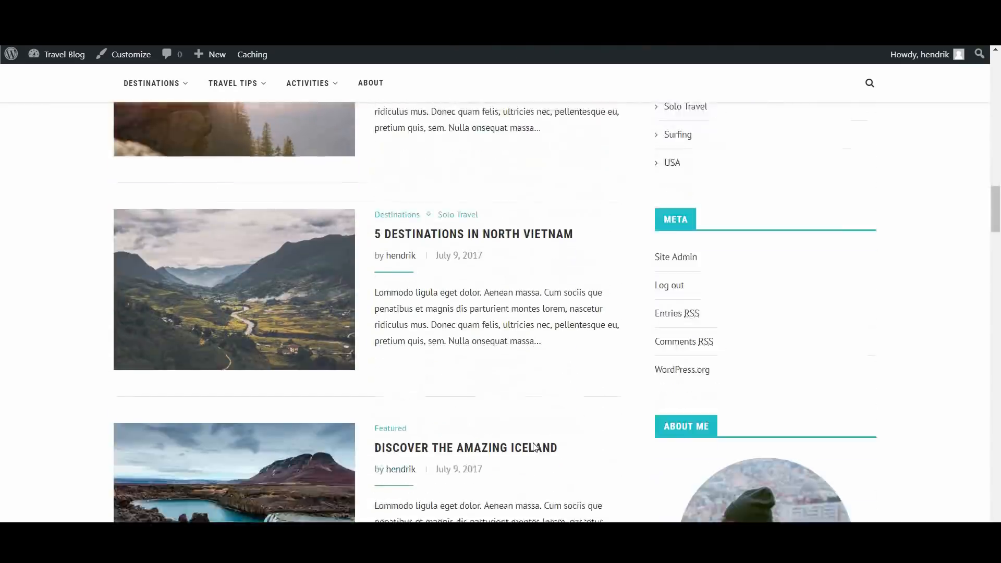
{"action": "scroll", "coordinate": [577, 442], "scroll_direction": "down", "scroll_amount": 6}
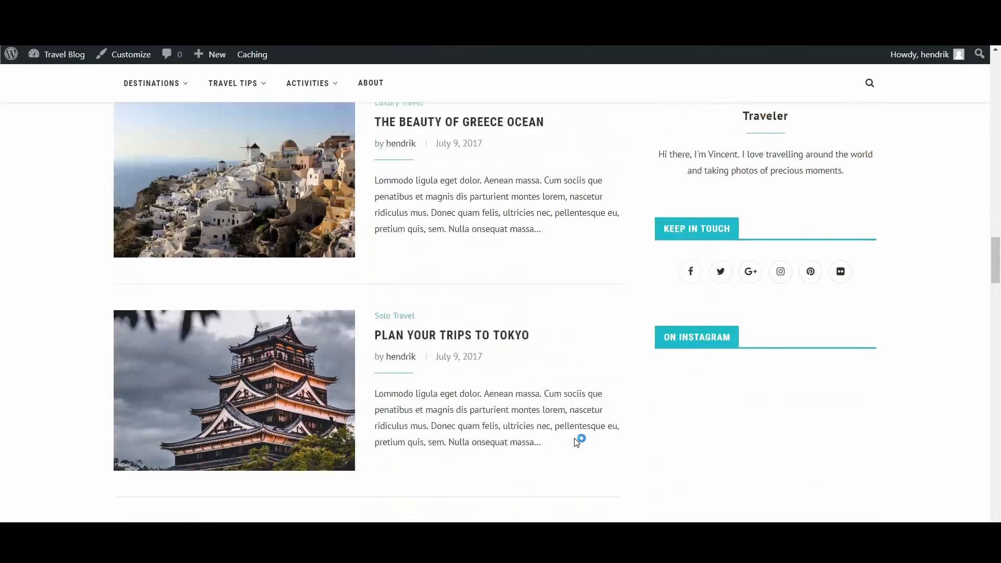
{"action": "scroll", "coordinate": [575, 438], "scroll_direction": "down", "scroll_amount": 6}
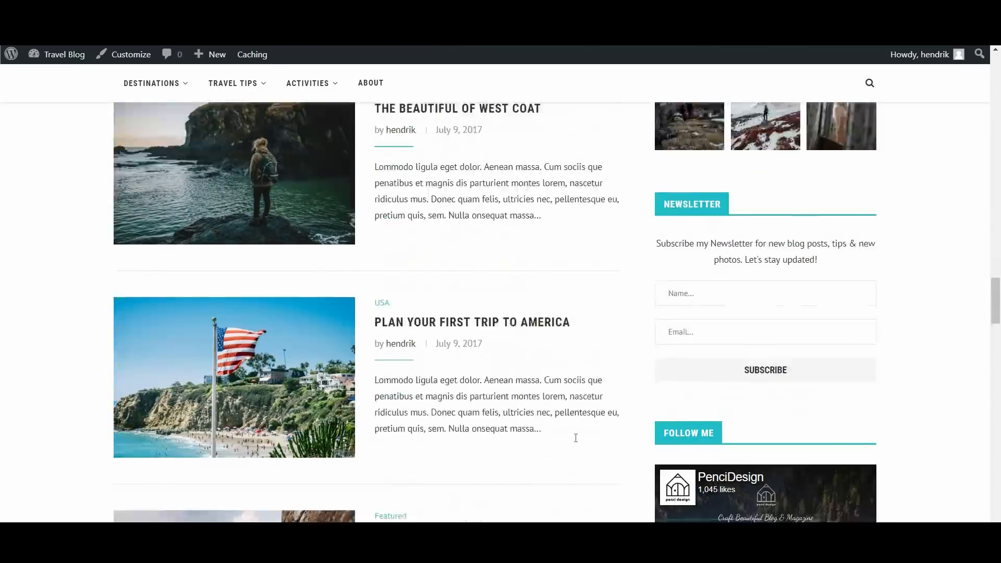
{"action": "scroll", "coordinate": [576, 438], "scroll_direction": "down", "scroll_amount": 4}
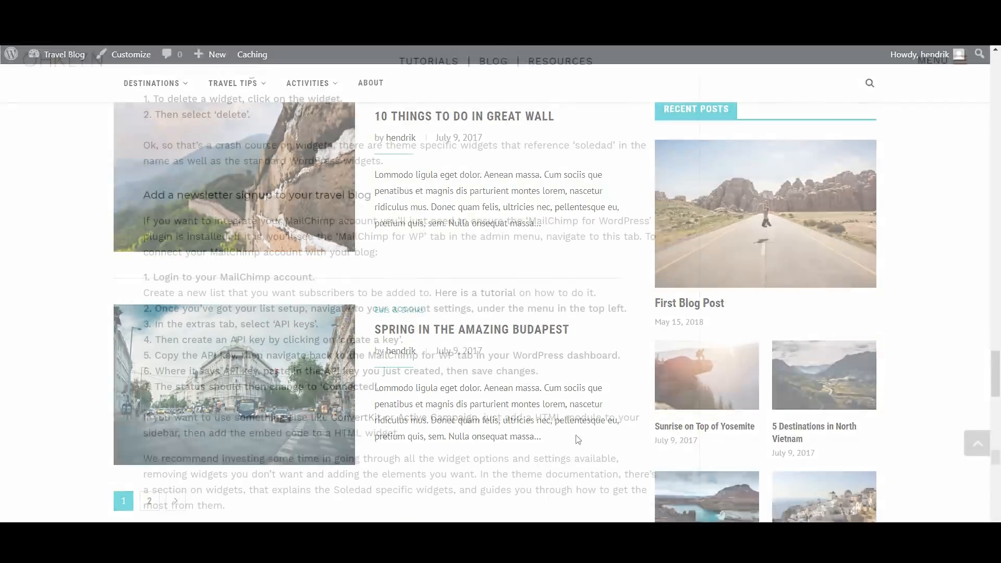
{"action": "scroll", "coordinate": [412, 291], "scroll_direction": "down", "scroll_amount": 10}
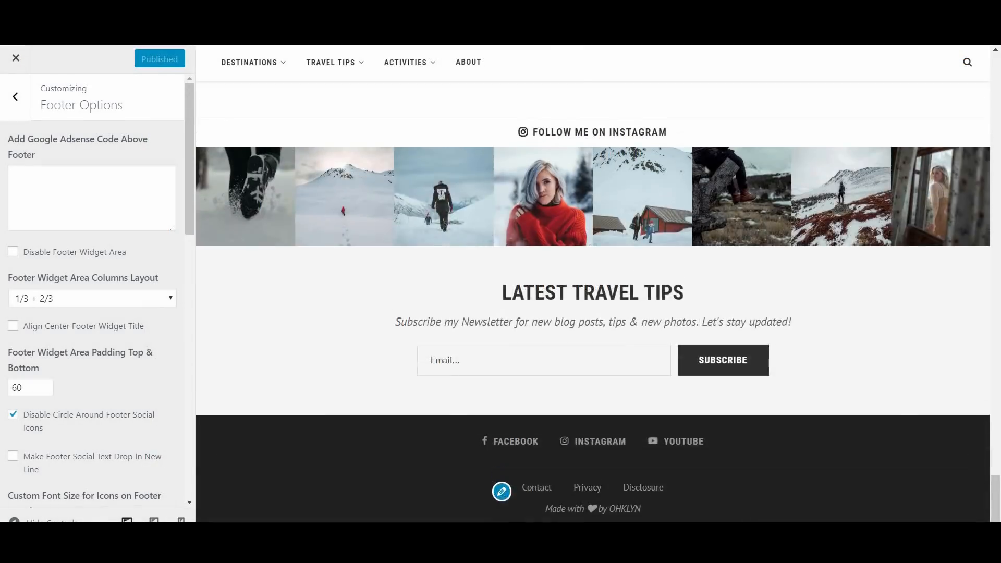
Examine the footer in the site preview, from the widget columns and Instagram strip to the signup form and footer links.
{"action": "scroll", "coordinate": [578, 435], "scroll_direction": "up", "scroll_amount": 3}
{"action": "scroll", "coordinate": [578, 435], "scroll_direction": "up", "scroll_amount": 2}
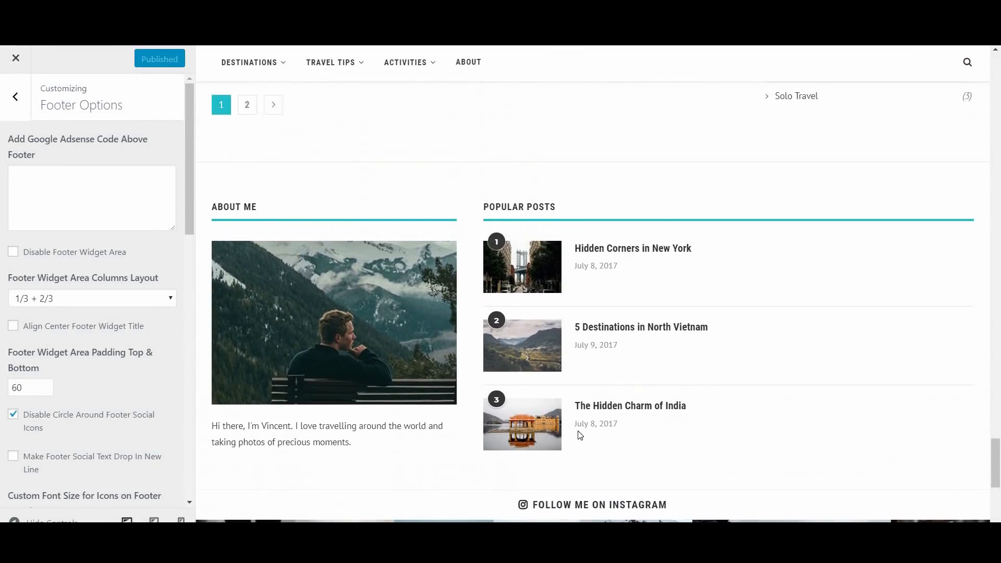
{"action": "scroll", "coordinate": [579, 433], "scroll_direction": "down", "scroll_amount": 6}
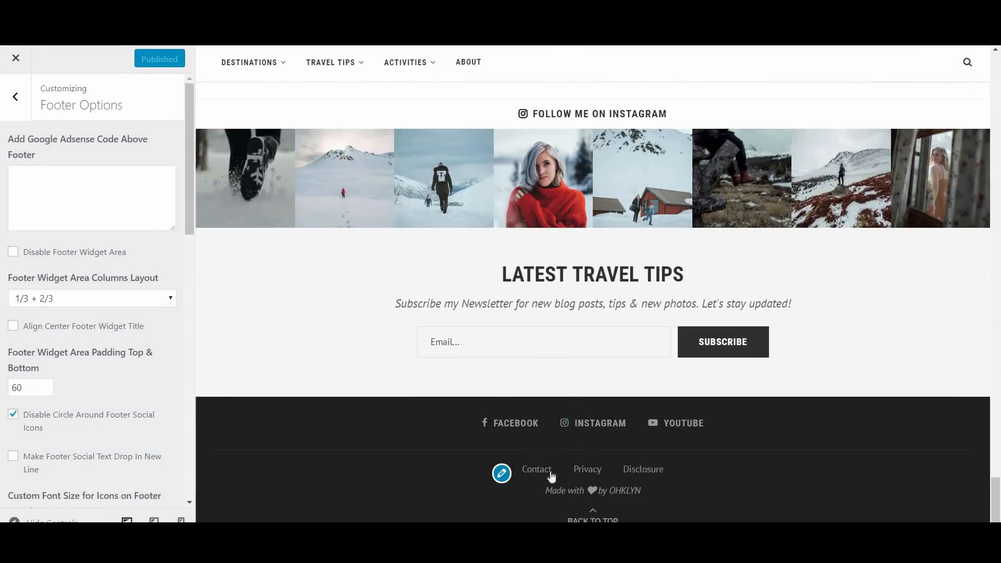
{"action": "scroll", "coordinate": [698, 466], "scroll_direction": "up", "scroll_amount": 3}
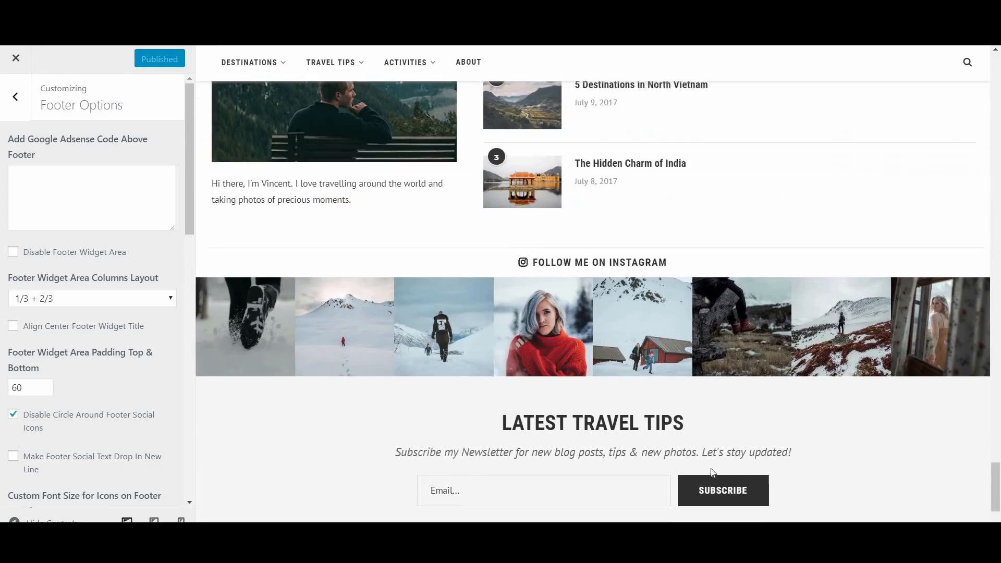
{"action": "scroll", "coordinate": [746, 313], "scroll_direction": "up", "scroll_amount": 2}
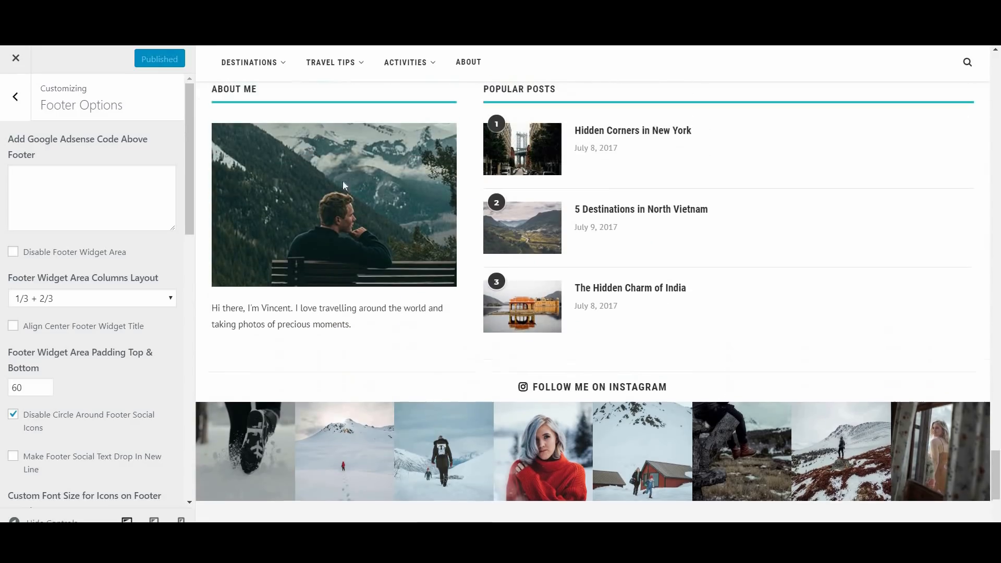
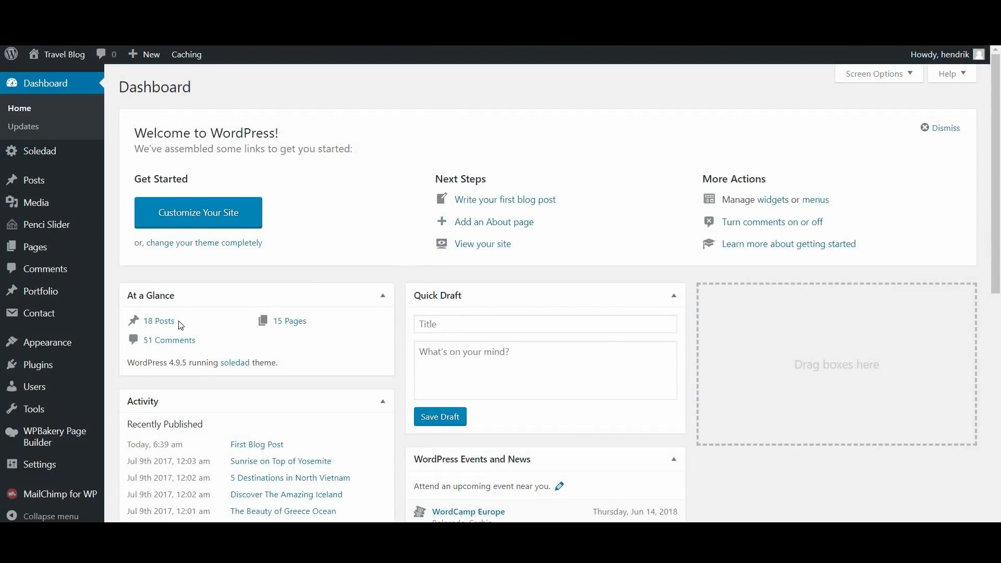
Create a new menu named Footer Menu and assign it to the Footer Menu display location.
{"action": "mouse_move", "coordinate": [68, 342]}
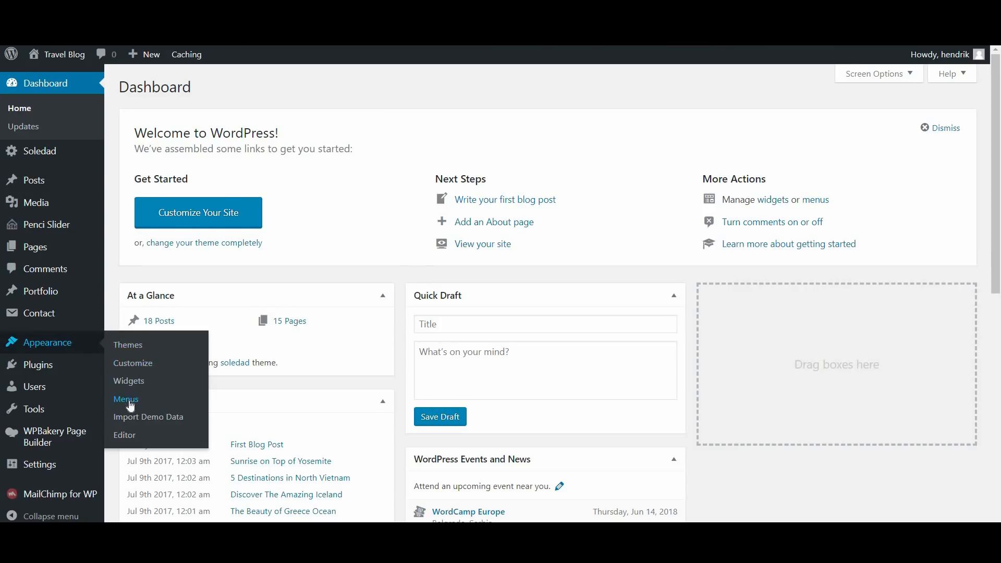
{"action": "left_click", "coordinate": [130, 404]}
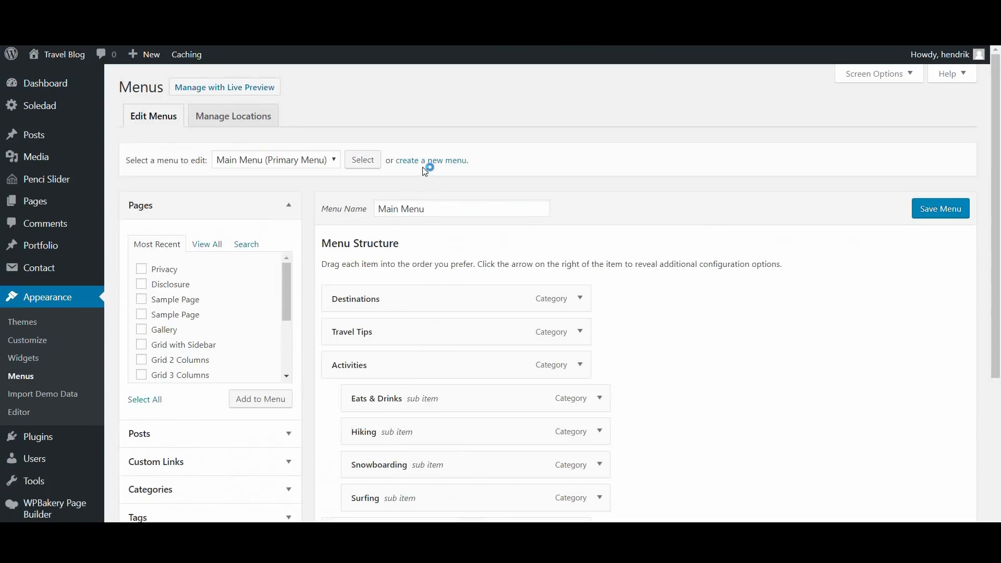
{"action": "left_click", "coordinate": [429, 161]}
{"action": "left_click", "coordinate": [396, 208]}
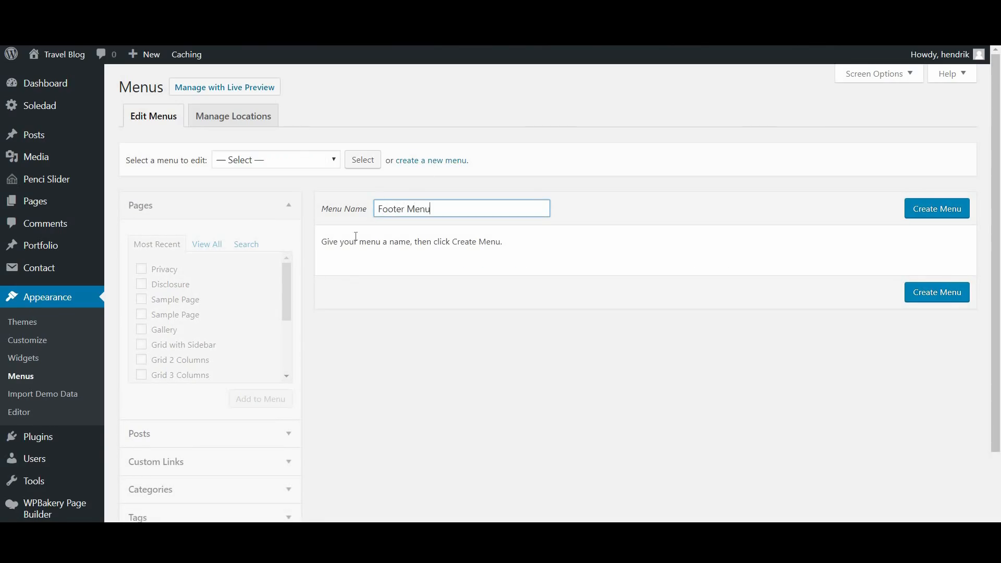
{"action": "left_click", "coordinate": [915, 210]}
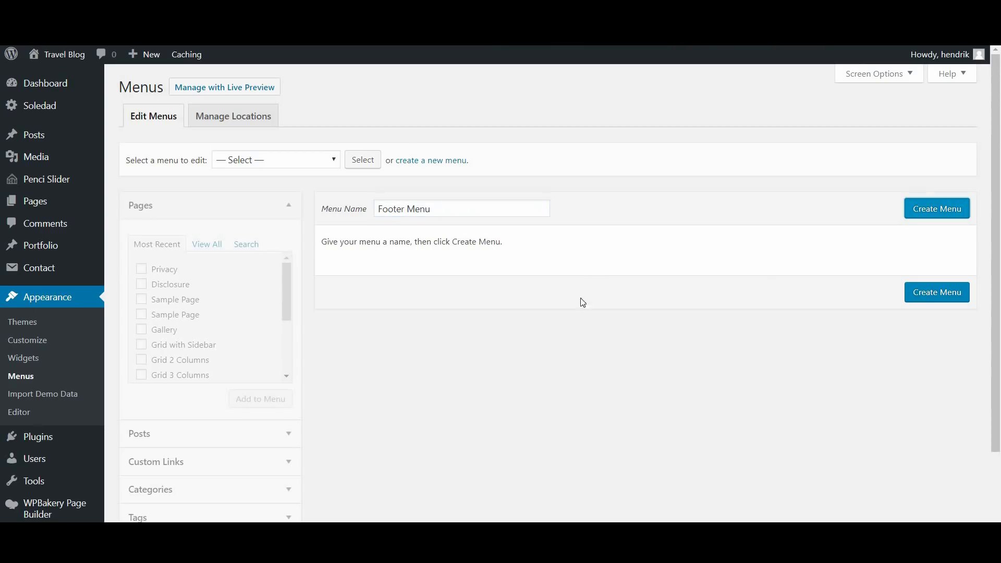
{"action": "left_click", "coordinate": [459, 389]}
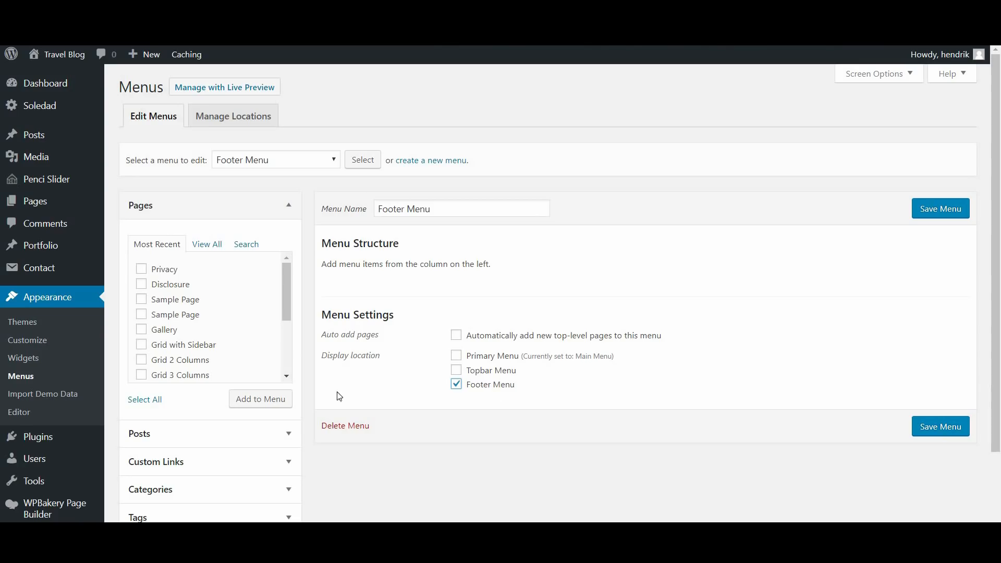
Add the Contact, Disclosure and Privacy pages to the Footer Menu, move Privacy above Disclosure and save the menu.
{"action": "left_click", "coordinate": [207, 245]}
{"action": "left_click", "coordinate": [142, 299]}
{"action": "left_click", "coordinate": [142, 314]}
{"action": "left_click_drag", "start_coordinate": [285, 317], "coordinate": [235, 371]}
{"action": "left_click", "coordinate": [141, 321]}
{"action": "left_click", "coordinate": [260, 399]}
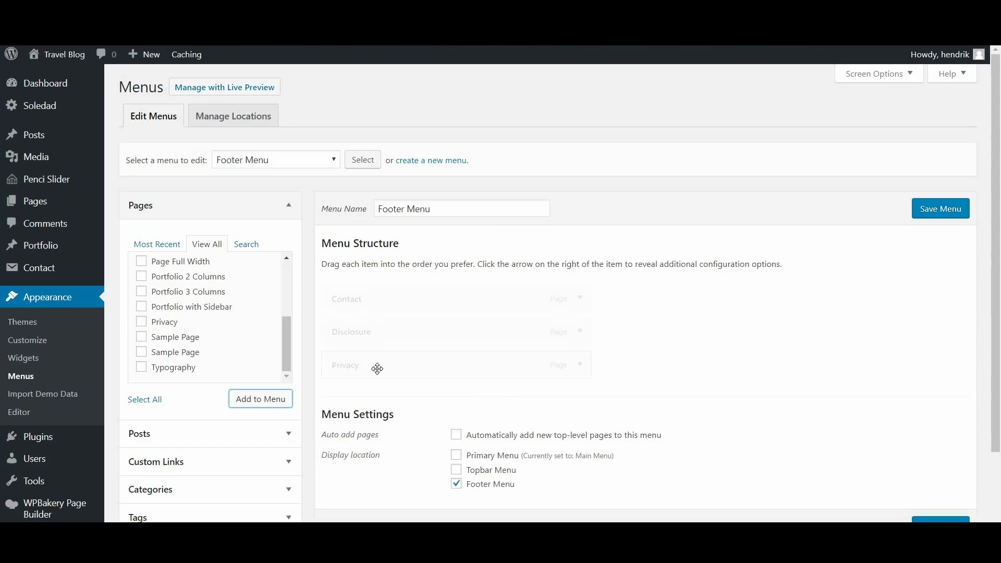
{"action": "left_click_drag", "start_coordinate": [384, 365], "coordinate": [378, 332]}
{"action": "left_click", "coordinate": [935, 214]}
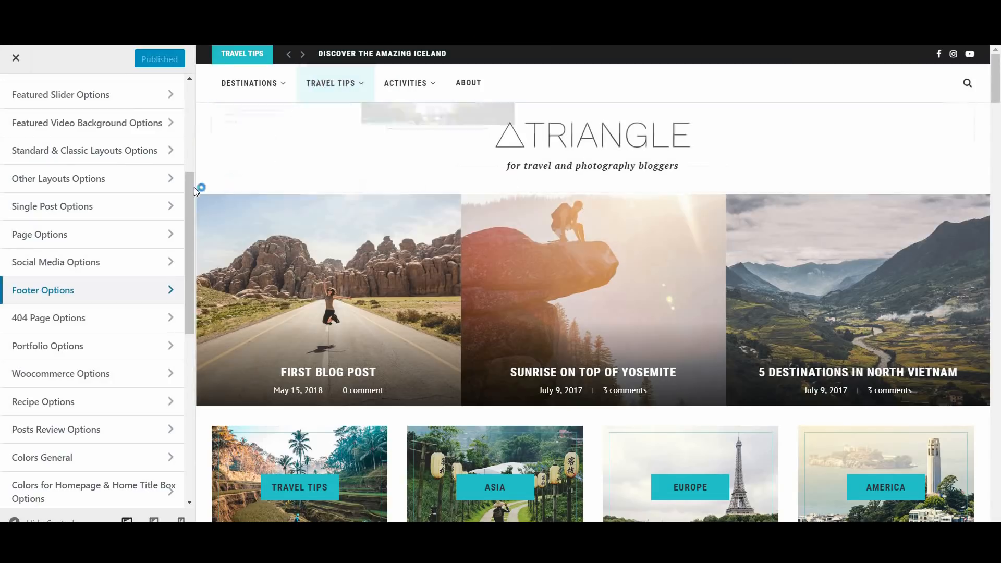
Switch to the theme customizer and enable the footer menu in the Footer Options.
{"action": "left_click_drag", "start_coordinate": [995, 83], "coordinate": [996, 509]}
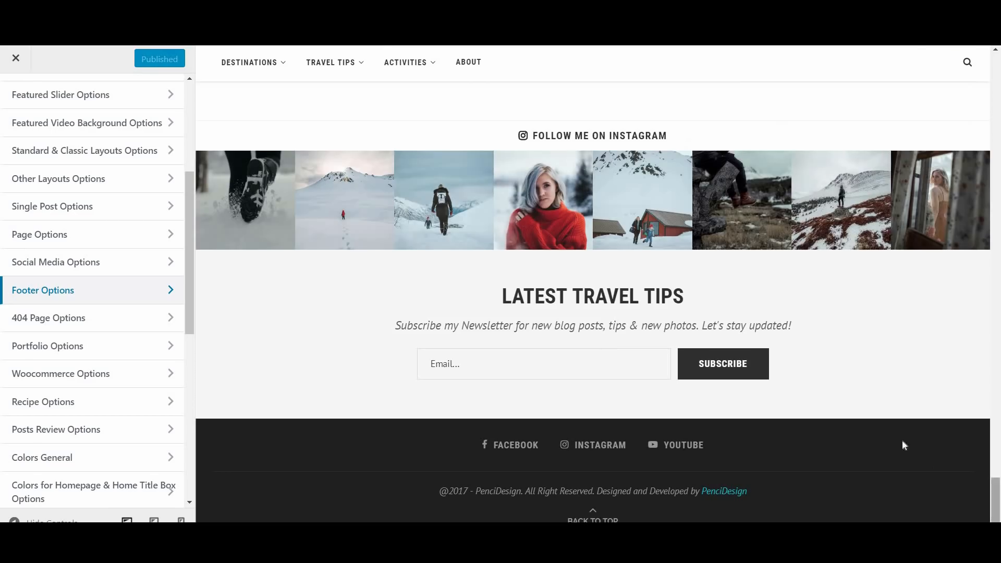
{"action": "left_click", "coordinate": [132, 296]}
{"action": "left_click_drag", "start_coordinate": [188, 204], "coordinate": [183, 495]}
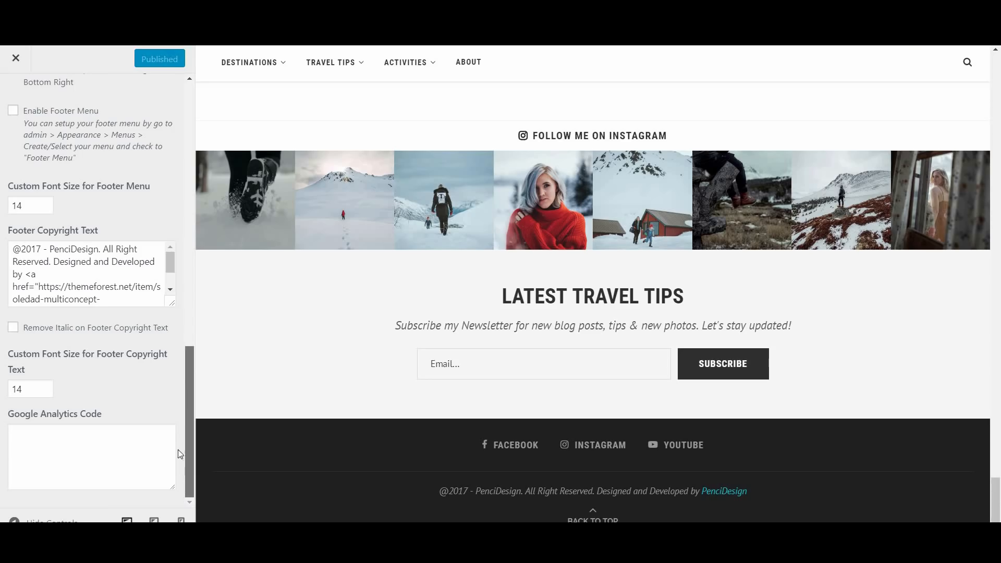
{"action": "scroll", "coordinate": [180, 443], "scroll_direction": "up", "scroll_amount": 3}
{"action": "left_click", "coordinate": [14, 240]}
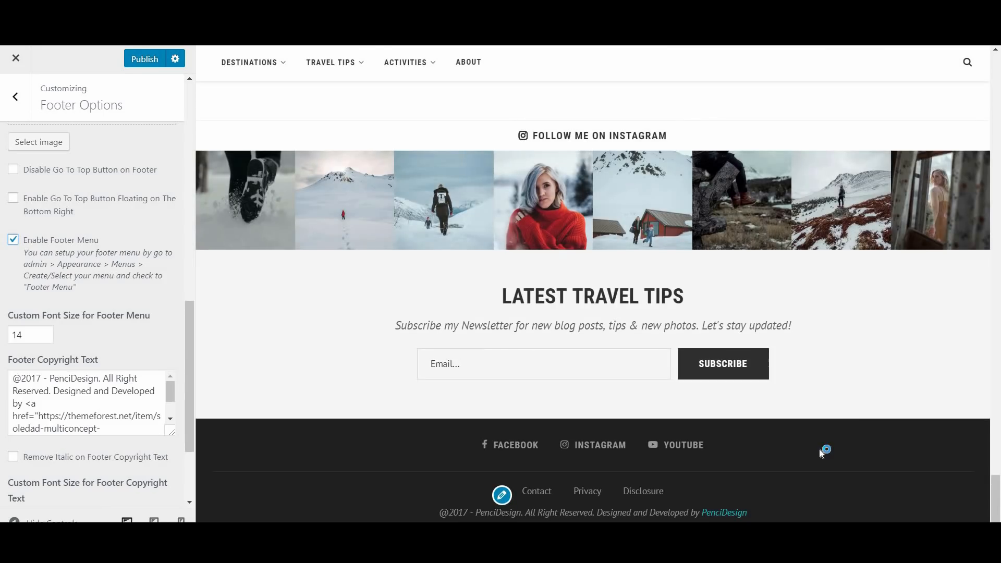
Clear the Footer Copyright Text and return to the footer widget area settings.
{"action": "scroll", "coordinate": [820, 452], "scroll_direction": "down", "scroll_amount": 1}
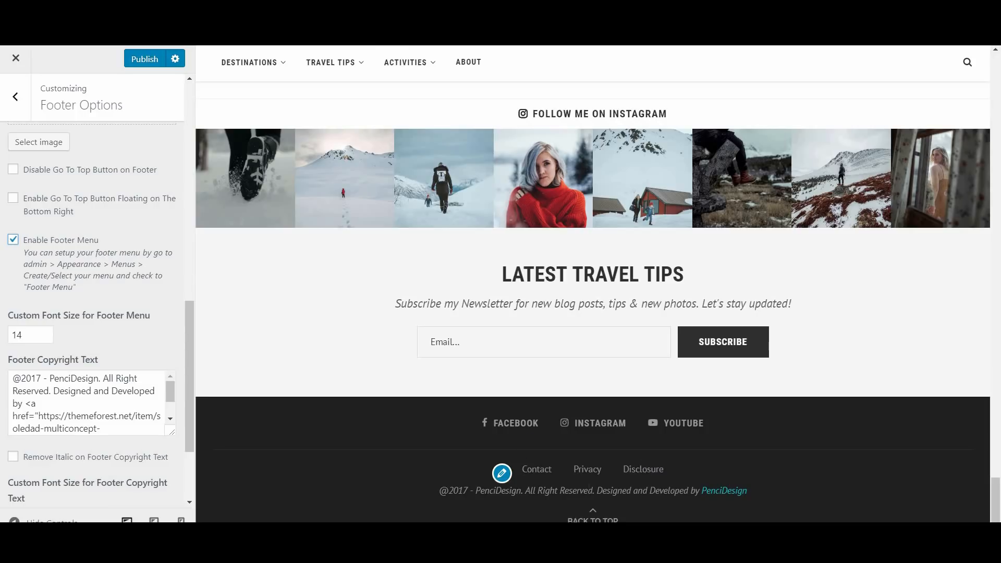
{"action": "scroll", "coordinate": [389, 440], "scroll_direction": "up", "scroll_amount": 7}
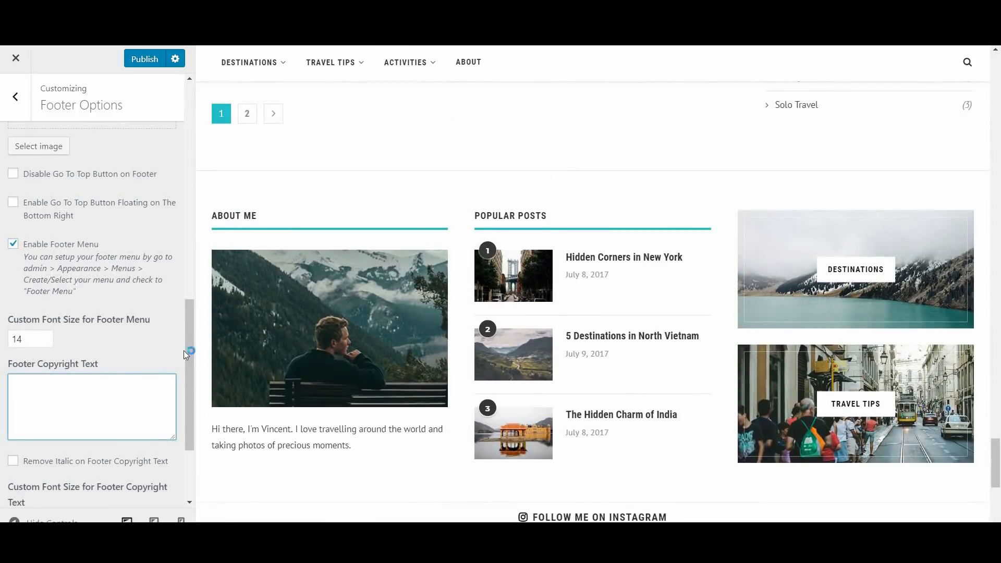
{"action": "left_click_drag", "start_coordinate": [187, 347], "coordinate": [192, 105]}
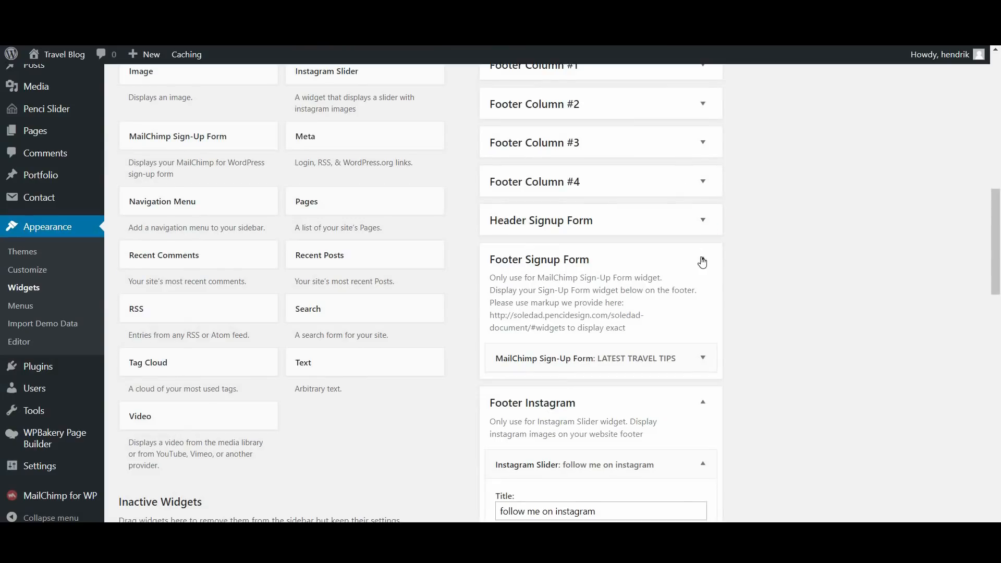
Switch to the Widgets page and review the About Me widget in Footer Column #1 and Popular Posts in Footer Column #2.
{"action": "left_click", "coordinate": [703, 297]}
{"action": "scroll", "coordinate": [769, 318], "scroll_direction": "up", "scroll_amount": 3}
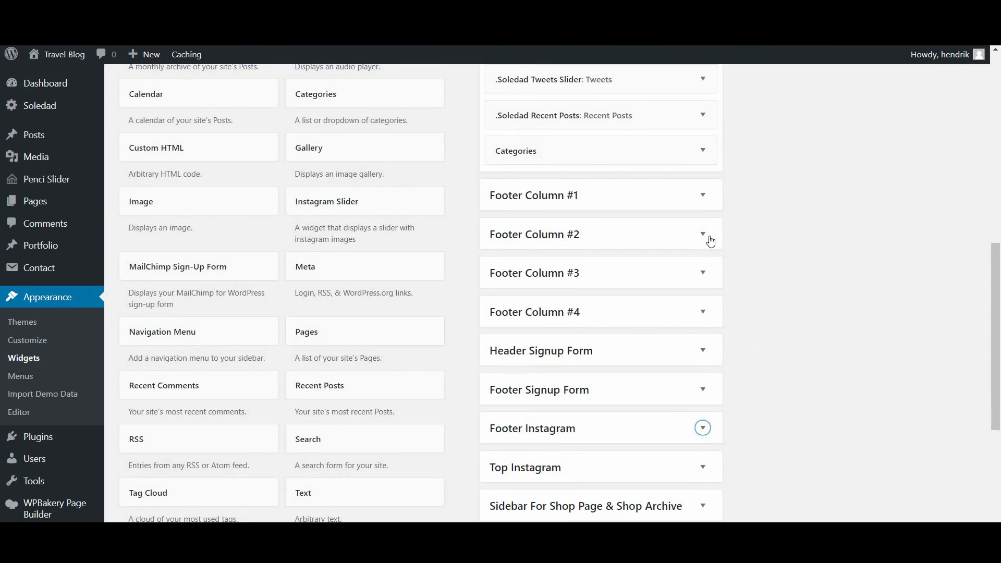
{"action": "left_click", "coordinate": [703, 195]}
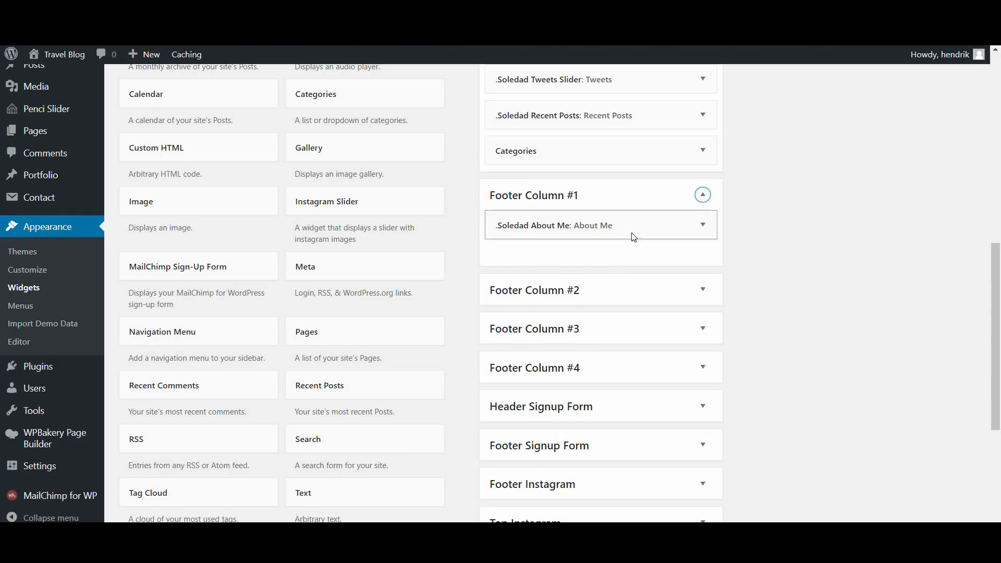
{"action": "left_click", "coordinate": [702, 225]}
{"action": "left_click", "coordinate": [702, 226]}
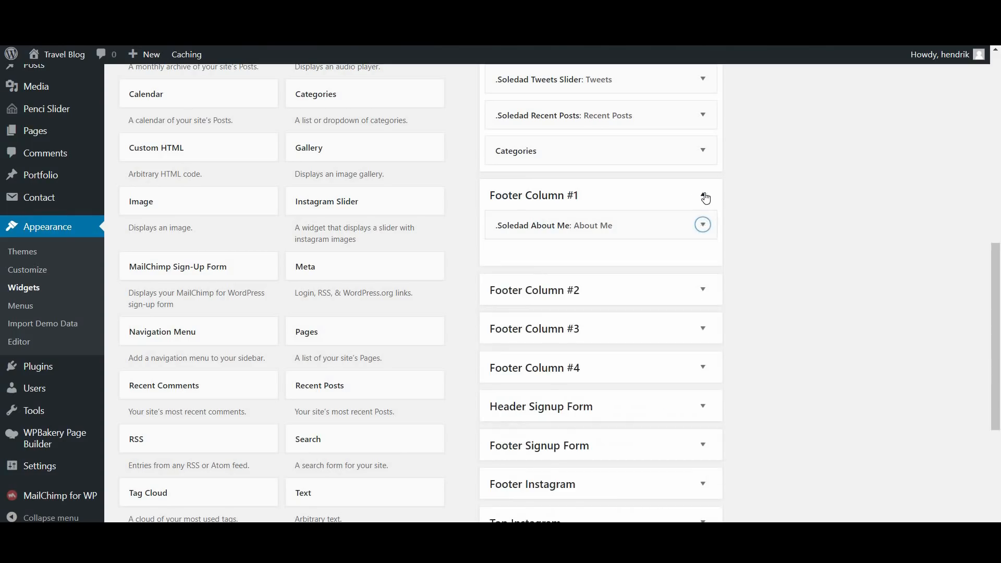
{"action": "left_click", "coordinate": [702, 195]}
{"action": "left_click", "coordinate": [703, 234]}
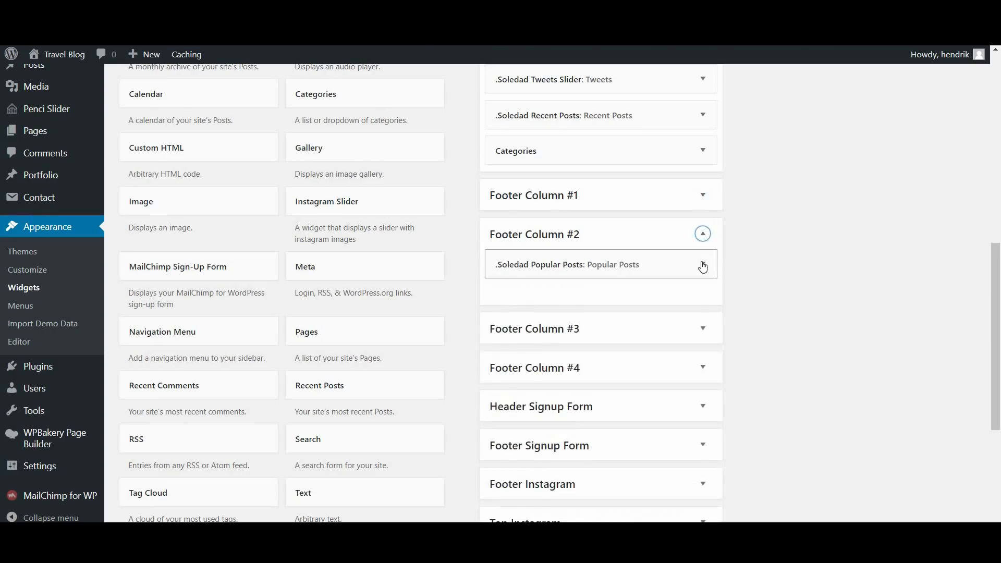
{"action": "left_click", "coordinate": [702, 263]}
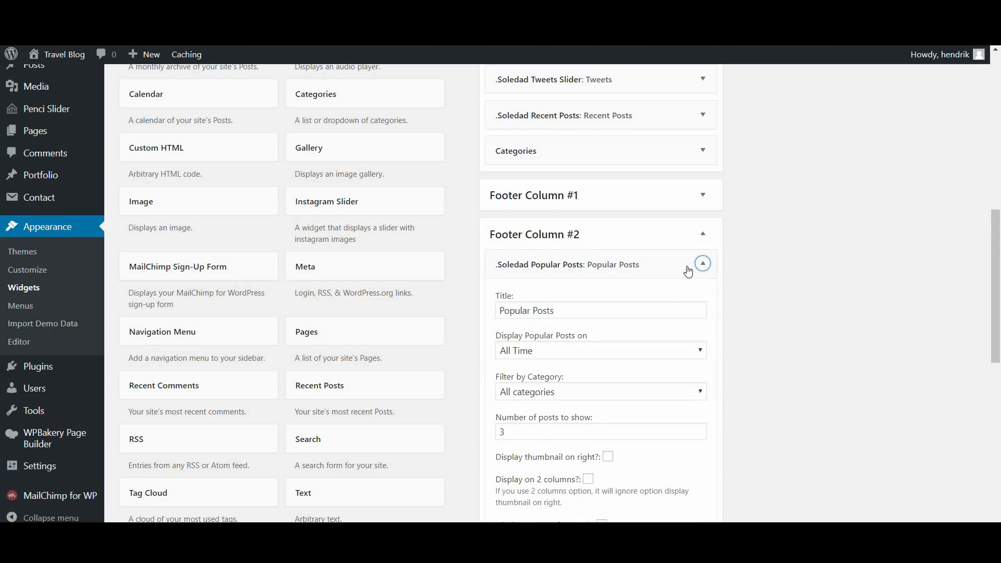
{"action": "left_click", "coordinate": [702, 264]}
{"action": "left_click", "coordinate": [704, 235]}
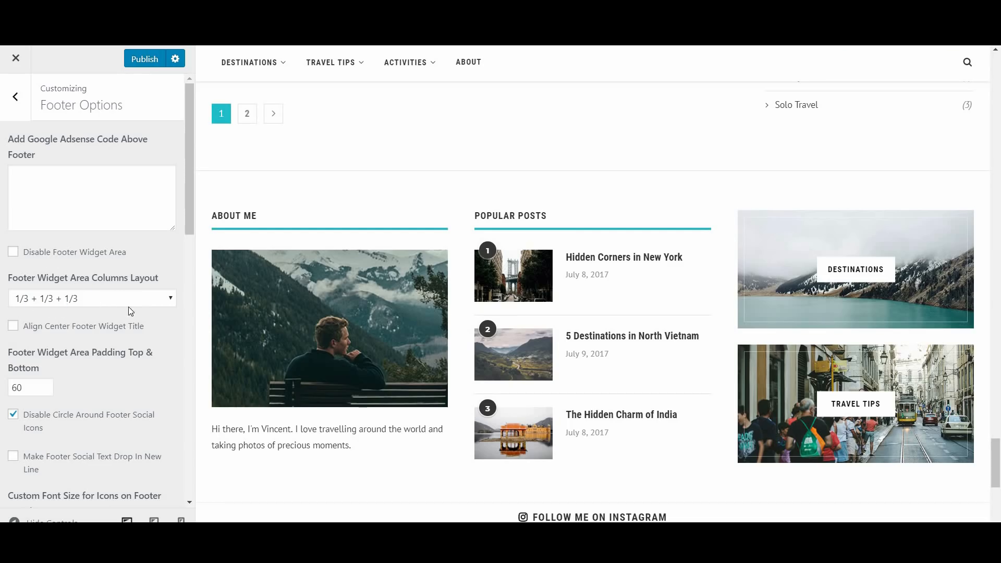
Back in the customizer, change the Footer Widget Area Columns Layout to 1/3 + 2/3.
{"action": "left_click", "coordinate": [153, 305]}
{"action": "left_click", "coordinate": [139, 329]}
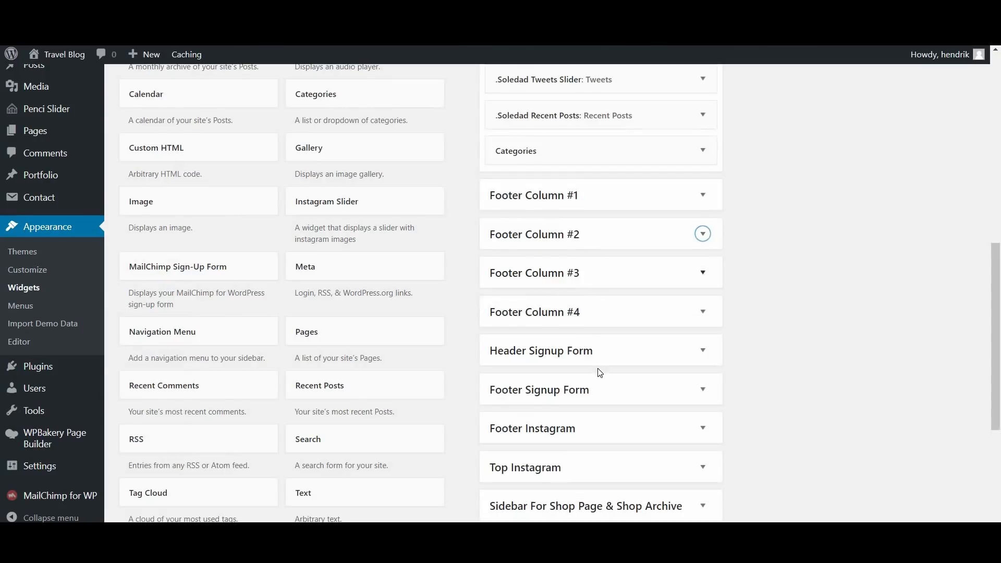
Return to the Widgets page and review the Instagram Slider widget's settings in the Footer Instagram area, then collapse the area.
{"action": "scroll", "coordinate": [598, 368], "scroll_direction": "down", "scroll_amount": 4}
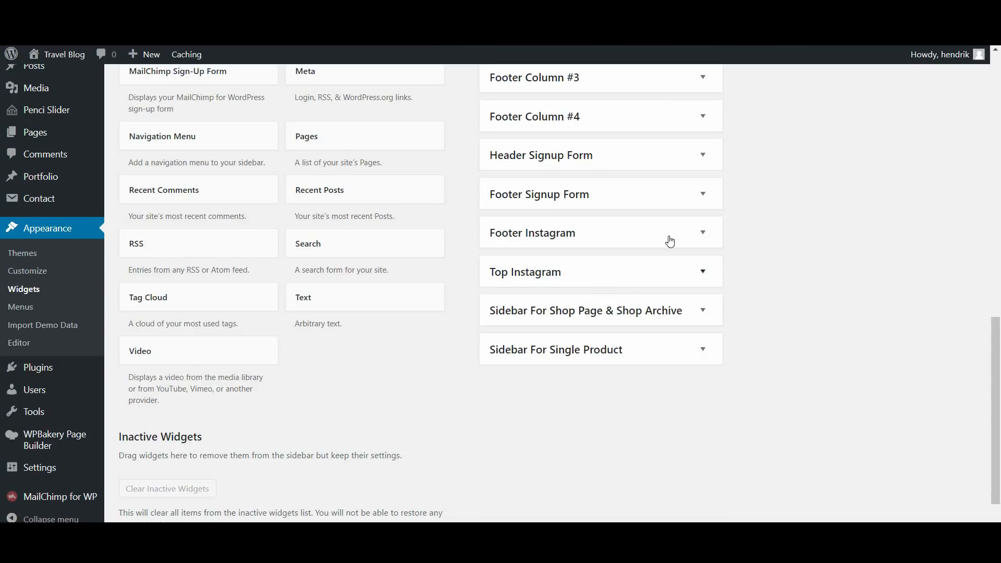
{"action": "left_click", "coordinate": [670, 240]}
{"action": "scroll", "coordinate": [579, 427], "scroll_direction": "down", "scroll_amount": 3}
{"action": "scroll", "coordinate": [579, 427], "scroll_direction": "down", "scroll_amount": 12}
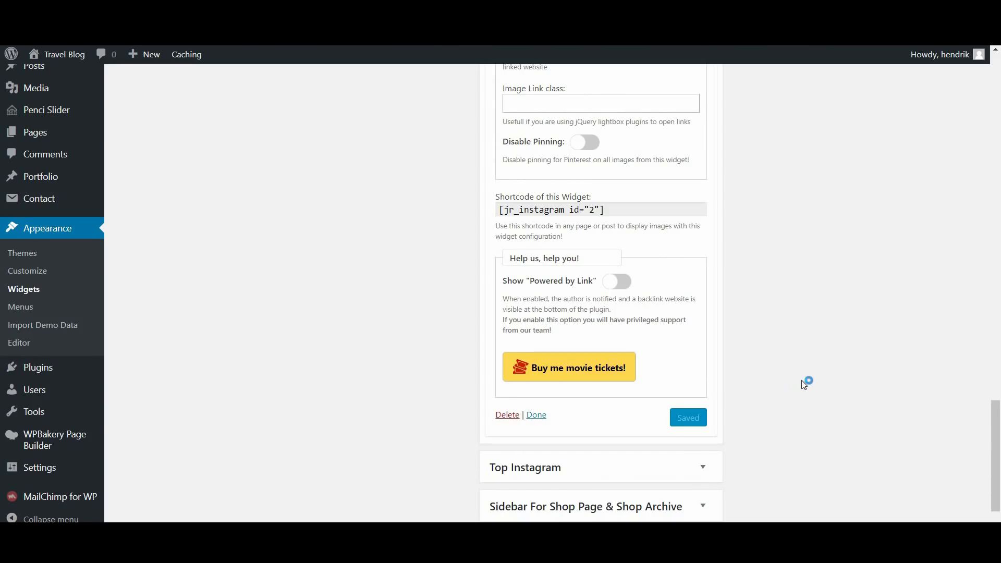
{"action": "scroll", "coordinate": [802, 370], "scroll_direction": "up", "scroll_amount": 15}
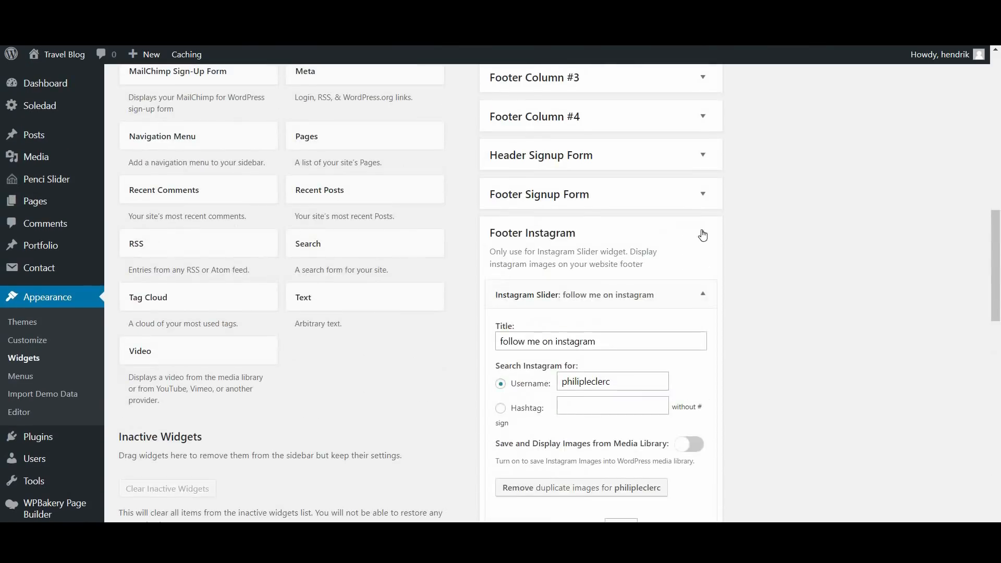
{"action": "left_click", "coordinate": [703, 231]}
{"action": "scroll", "coordinate": [792, 274], "scroll_direction": "up", "scroll_amount": 3}
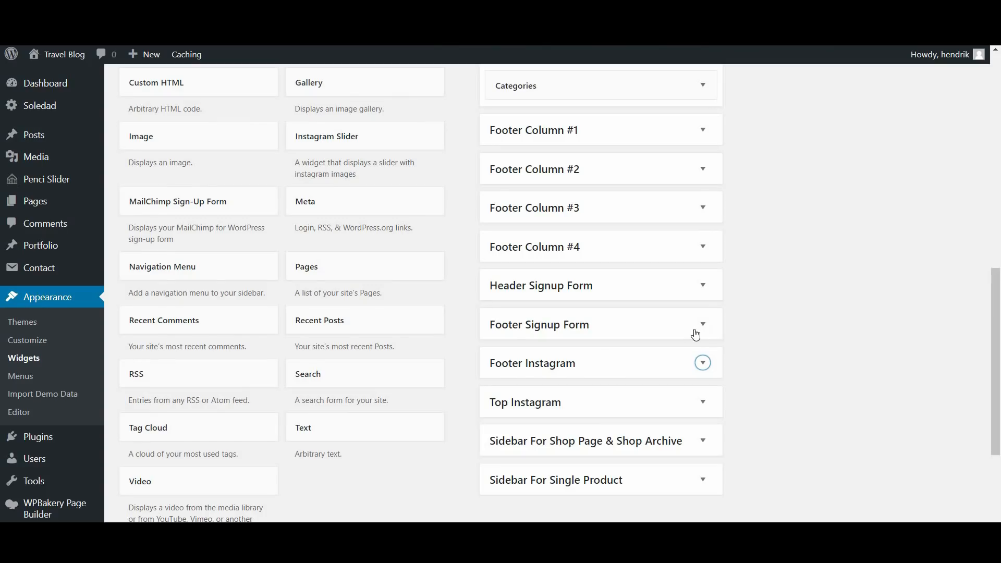
Review the MailChimp Sign-Up Form widget in the Footer Signup Form area, then collapse the area.
{"action": "left_click", "coordinate": [703, 325]}
{"action": "scroll", "coordinate": [652, 235], "scroll_direction": "down", "scroll_amount": 3}
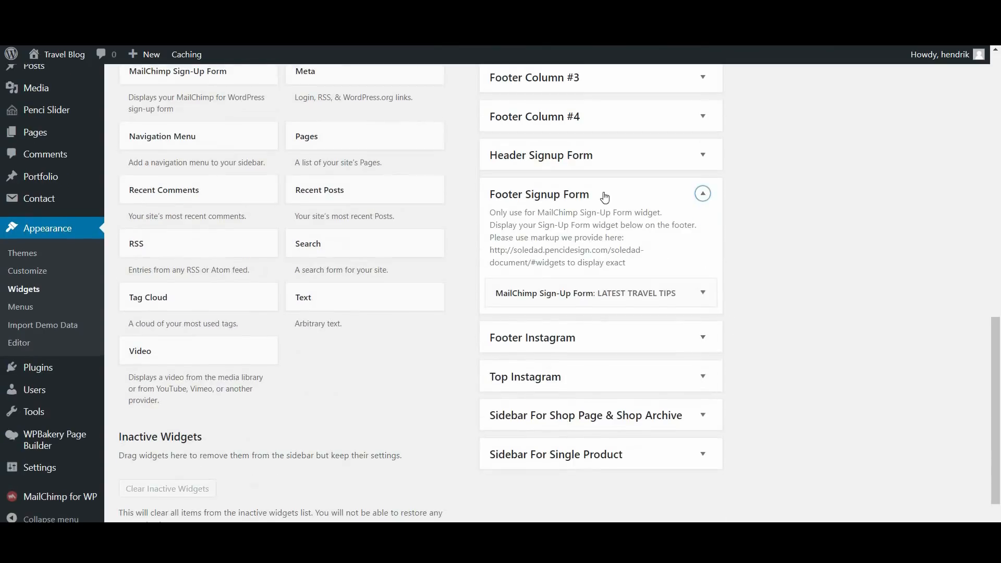
{"action": "left_click", "coordinate": [703, 194]}
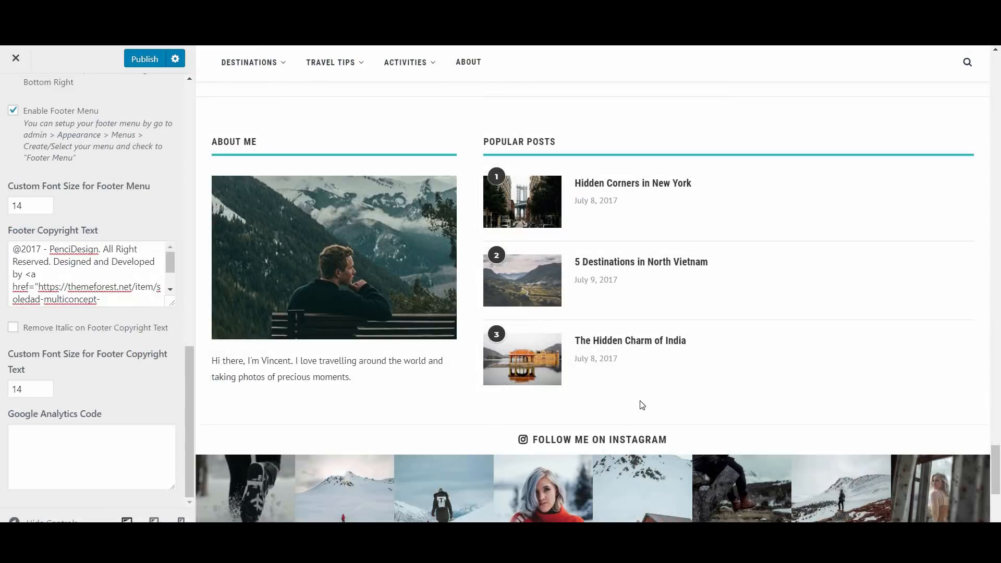
Back in the customizer, replace the Footer Copyright Text with "Made with love by OHKLYN".
{"action": "scroll", "coordinate": [643, 404], "scroll_direction": "down", "scroll_amount": 5}
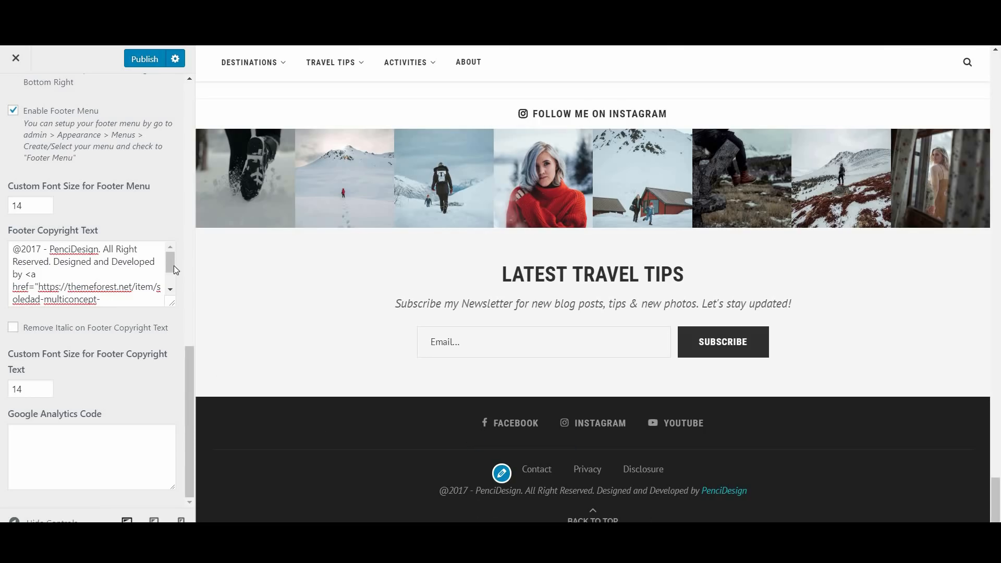
{"action": "left_click_drag", "start_coordinate": [172, 271], "coordinate": [3, 226]}
{"action": "left_click", "coordinate": [153, 299]}
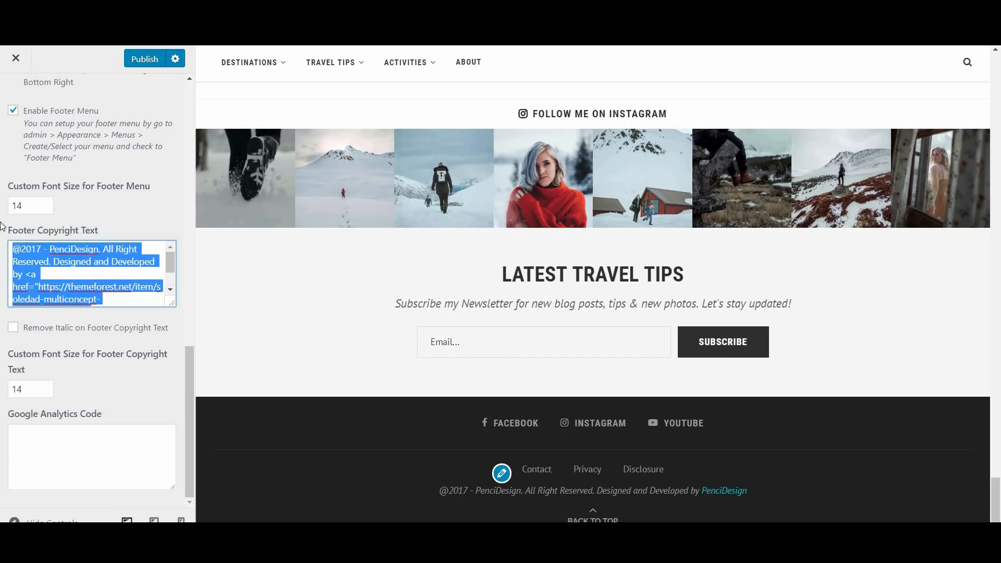
{"action": "key", "text": "BackSpace"}
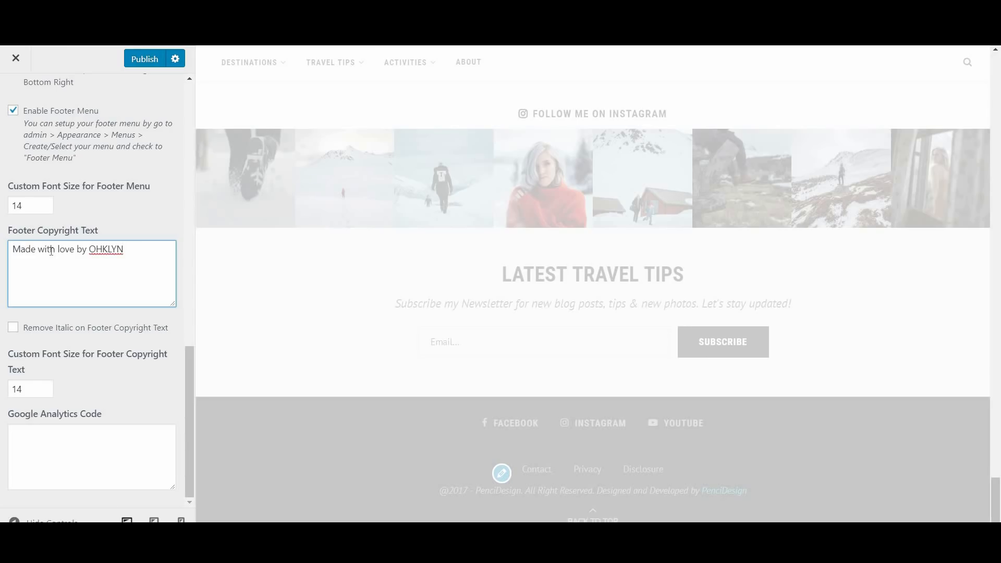
Replace the word "love" in the Footer Copyright Text with the heart icon code <i class="fa fa-heart"></i>.
{"action": "double_click", "coordinate": [62, 253]}
{"action": "type", "text": "<i class=\"fa fa"}
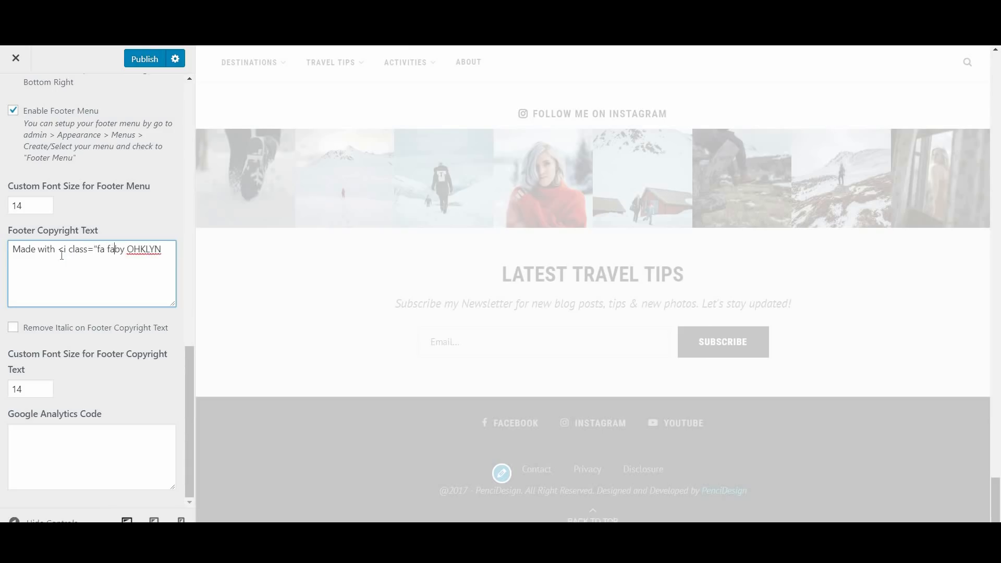
{"action": "type", "text": "-heart\""}
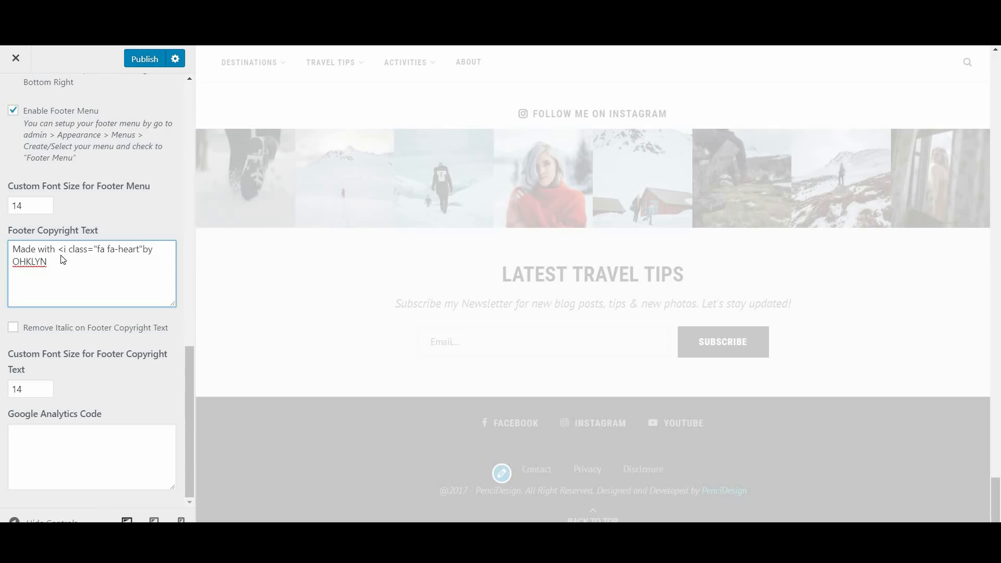
{"action": "type", "text": "></i>"}
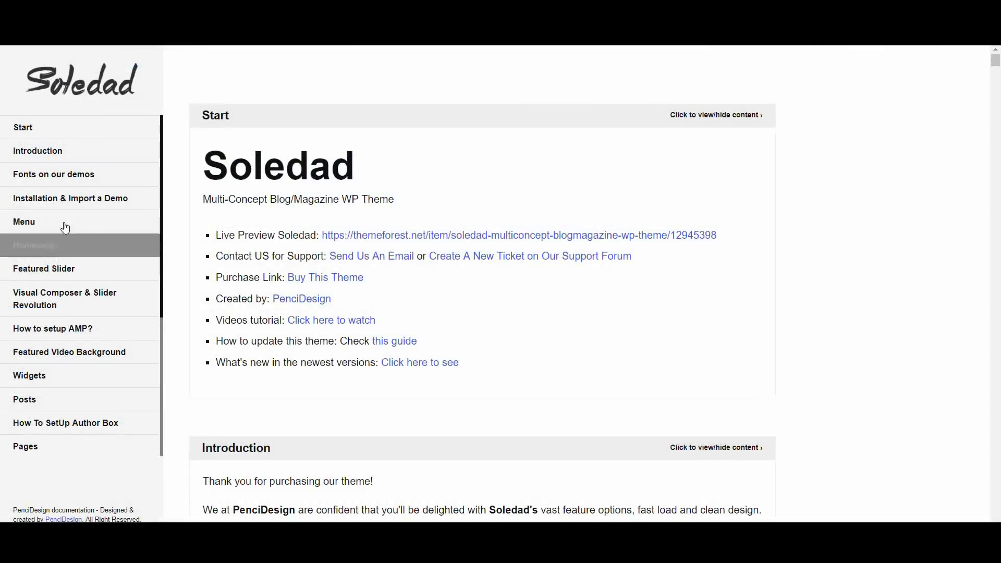
Look up how to add icons to a menu in the Soledad documentation, then review the footer in the customizer preview.
{"action": "left_click", "coordinate": [67, 224]}
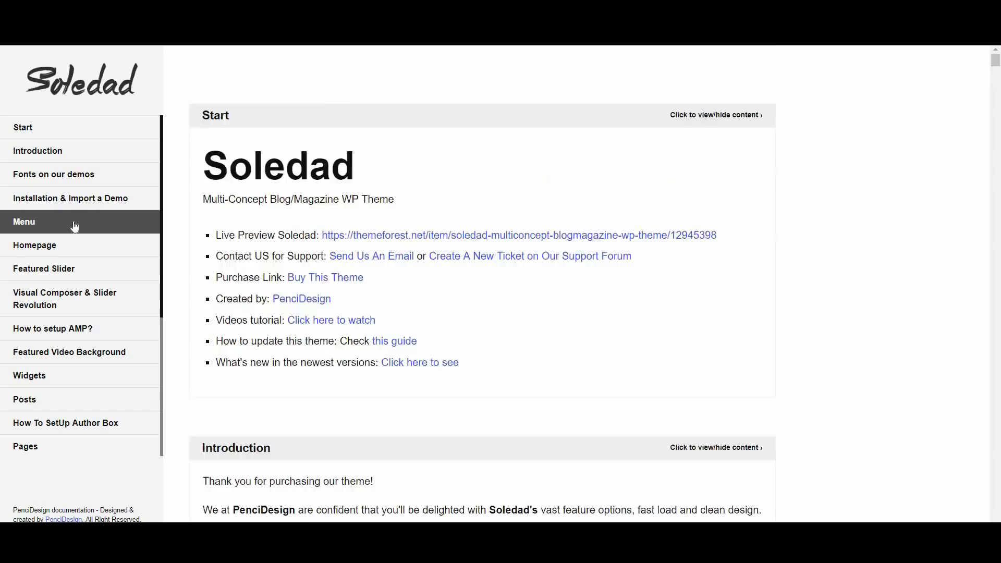
{"action": "scroll", "coordinate": [503, 323], "scroll_direction": "down", "scroll_amount": 15}
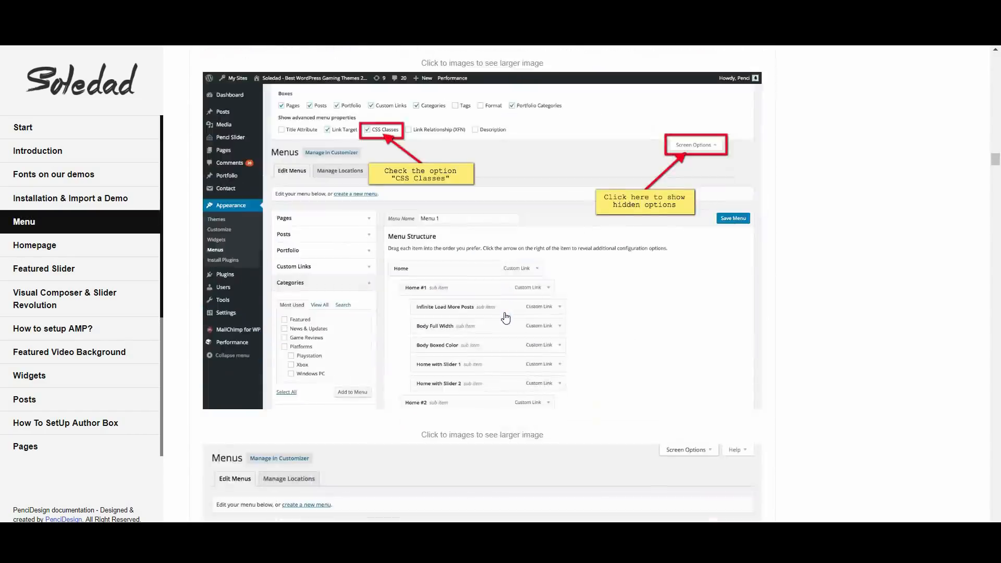
{"action": "scroll", "coordinate": [505, 317], "scroll_direction": "down", "scroll_amount": 15}
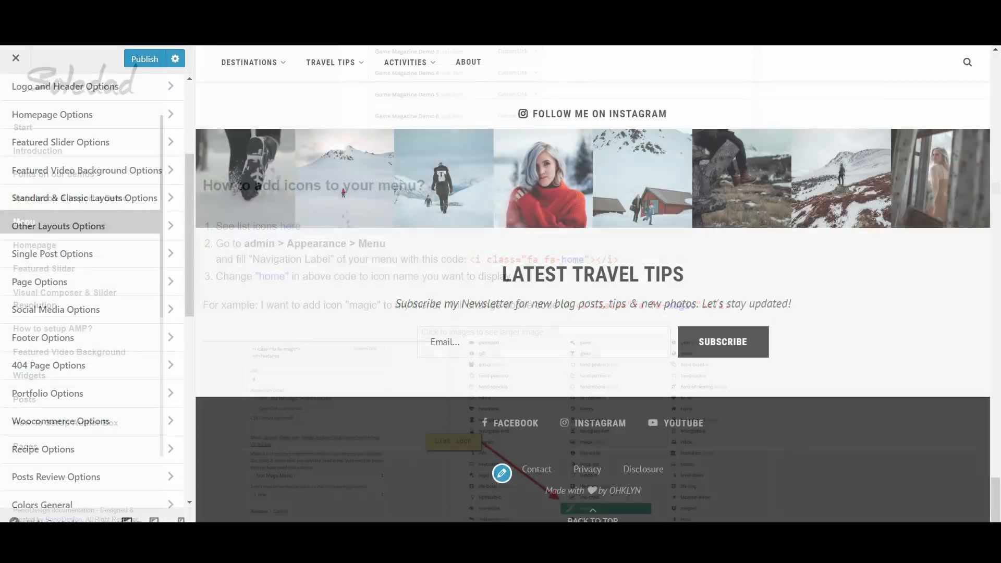
{"action": "scroll", "coordinate": [686, 167], "scroll_direction": "up", "scroll_amount": 8}
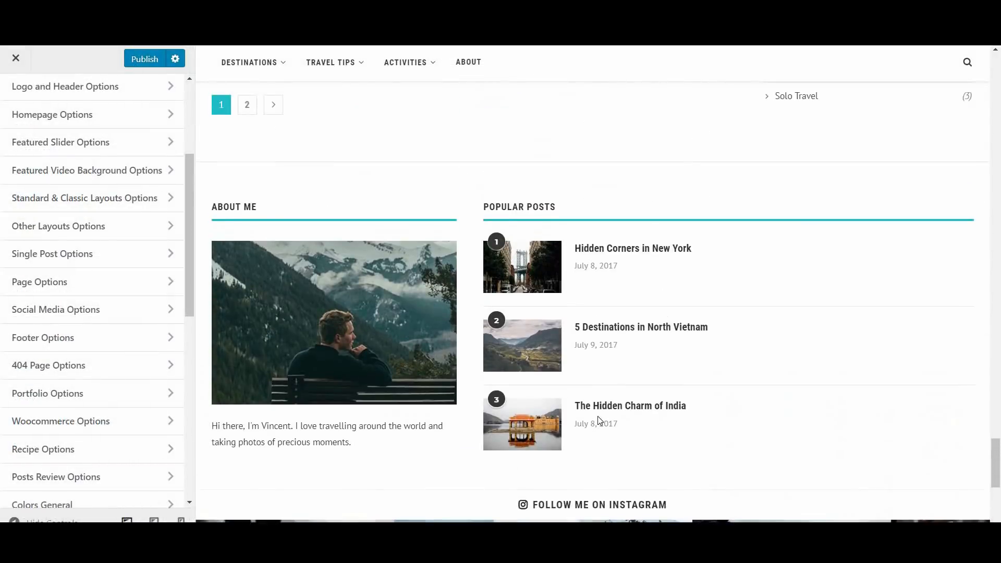
{"action": "scroll", "coordinate": [598, 416], "scroll_direction": "down", "scroll_amount": 7}
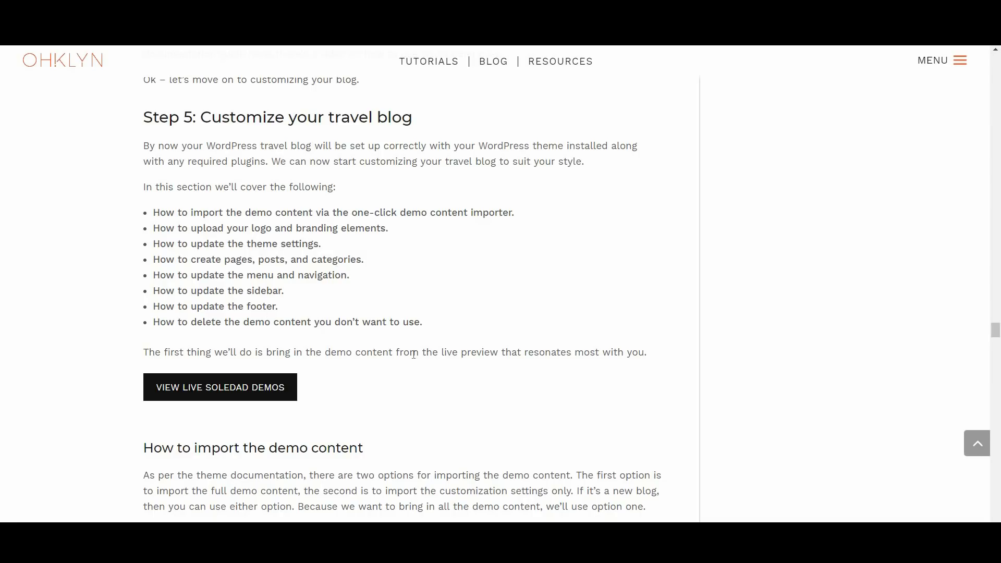
Switch to the OHKLYN tutorial page and read through "Step 5: Customize your travel blog", including the demo content and logo sections.
{"action": "scroll", "coordinate": [446, 380], "scroll_direction": "down", "scroll_amount": 8}
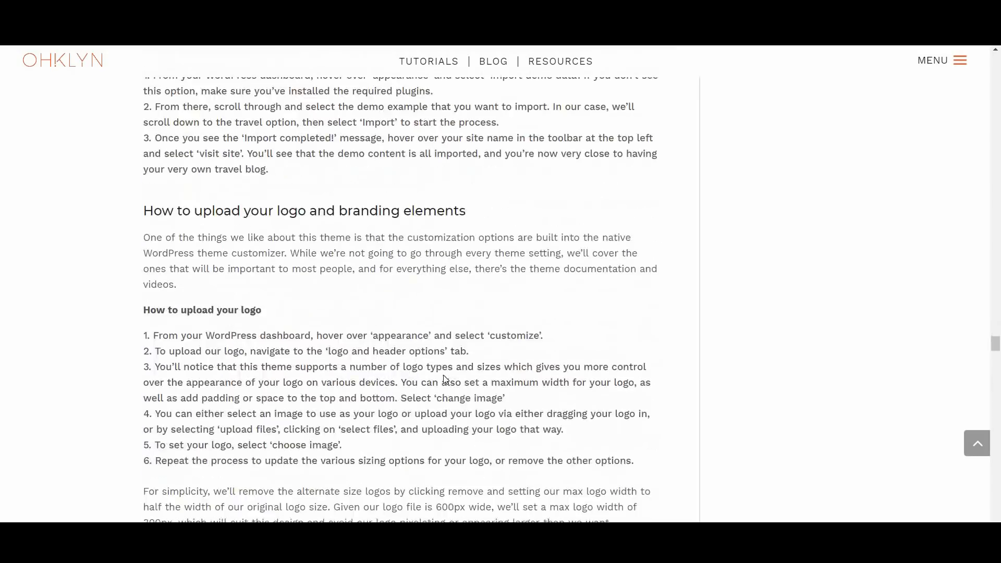
{"action": "scroll", "coordinate": [445, 380], "scroll_direction": "down", "scroll_amount": 3}
{"action": "scroll", "coordinate": [446, 378], "scroll_direction": "down", "scroll_amount": 10}
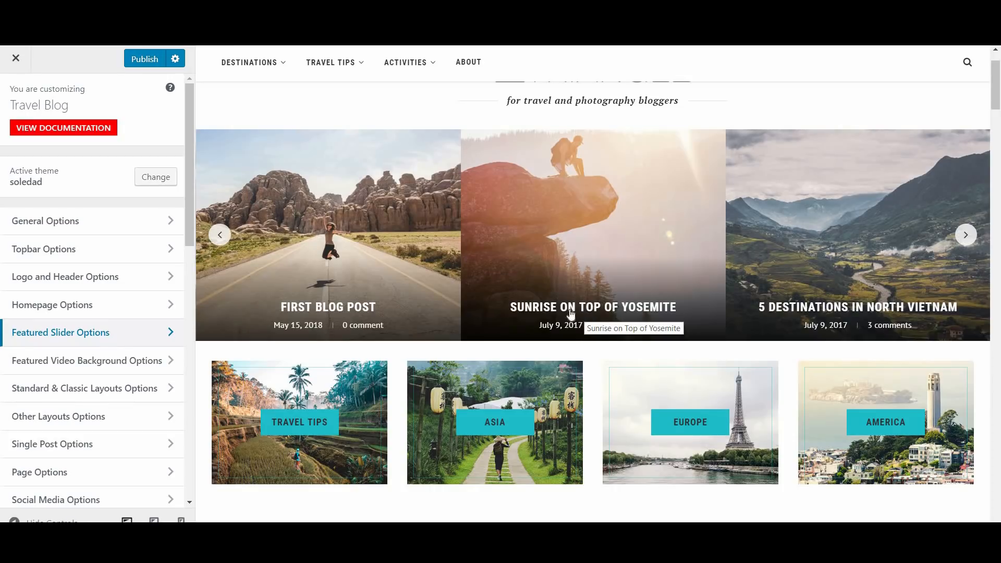
In the customizer's Featured Slider Options, set the featured category to Featured, publish the change and return to the main options list.
{"action": "left_click", "coordinate": [145, 333]}
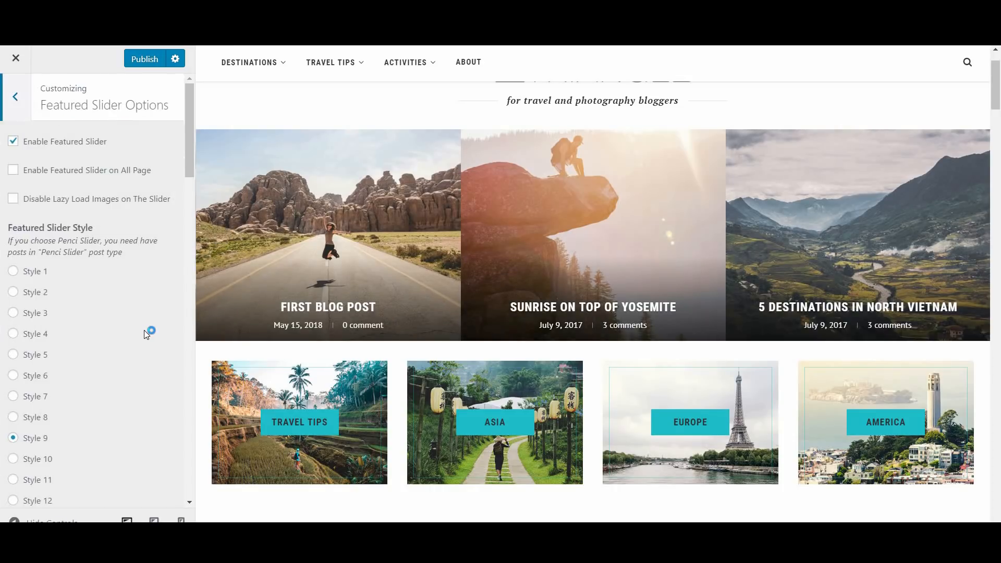
{"action": "scroll", "coordinate": [144, 330], "scroll_direction": "down", "scroll_amount": 9}
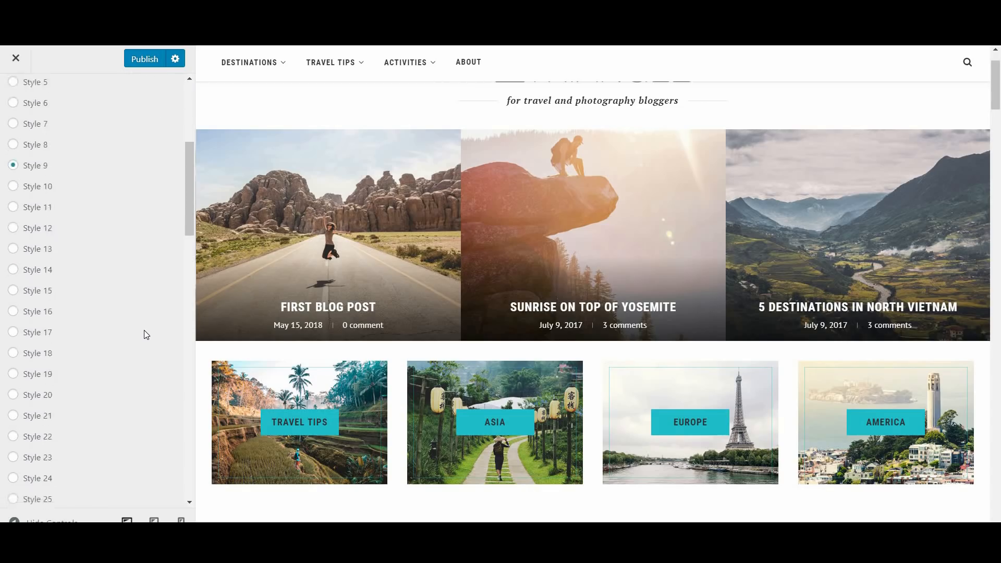
{"action": "scroll", "coordinate": [144, 330], "scroll_direction": "down", "scroll_amount": 10}
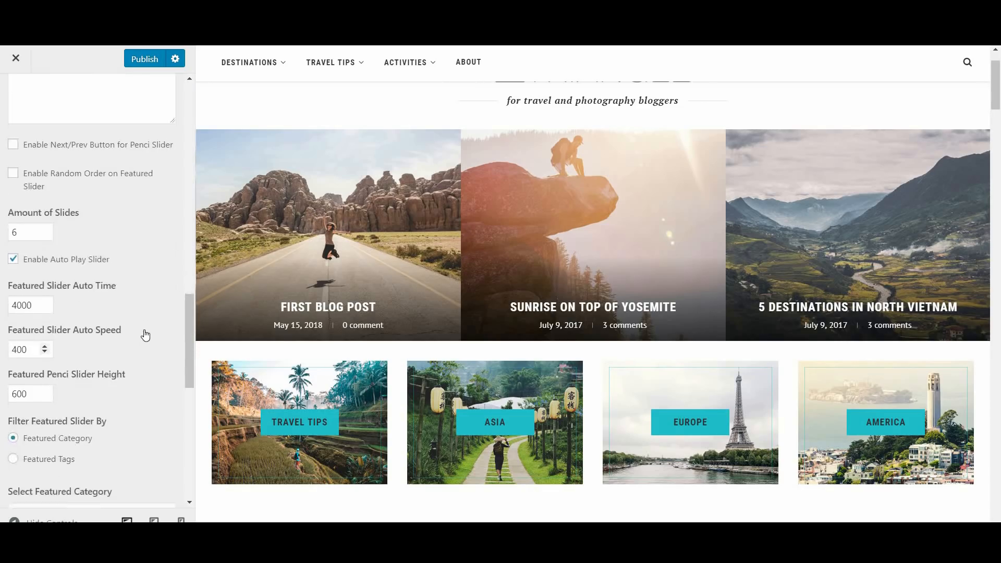
{"action": "left_click", "coordinate": [149, 323]}
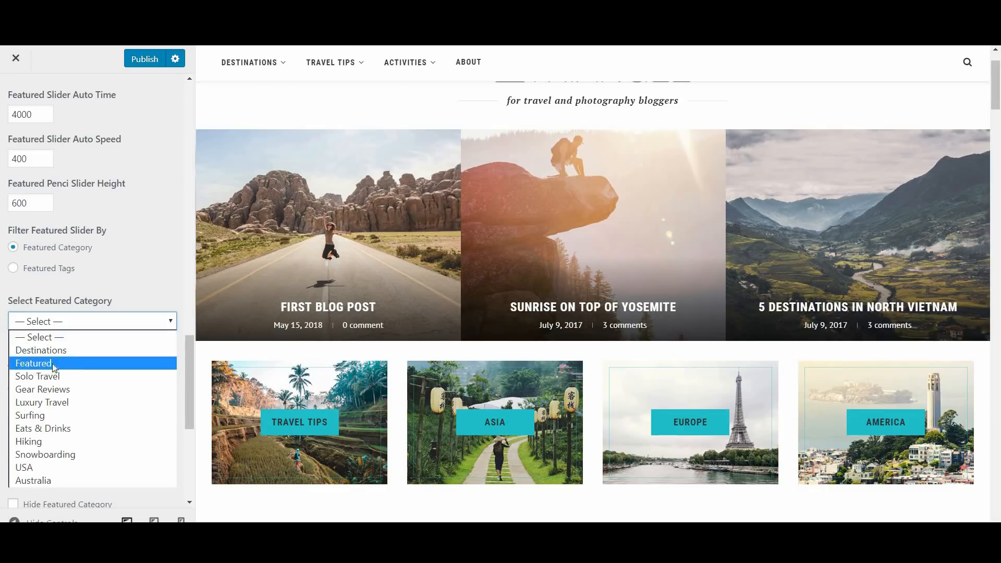
{"action": "left_click", "coordinate": [36, 363]}
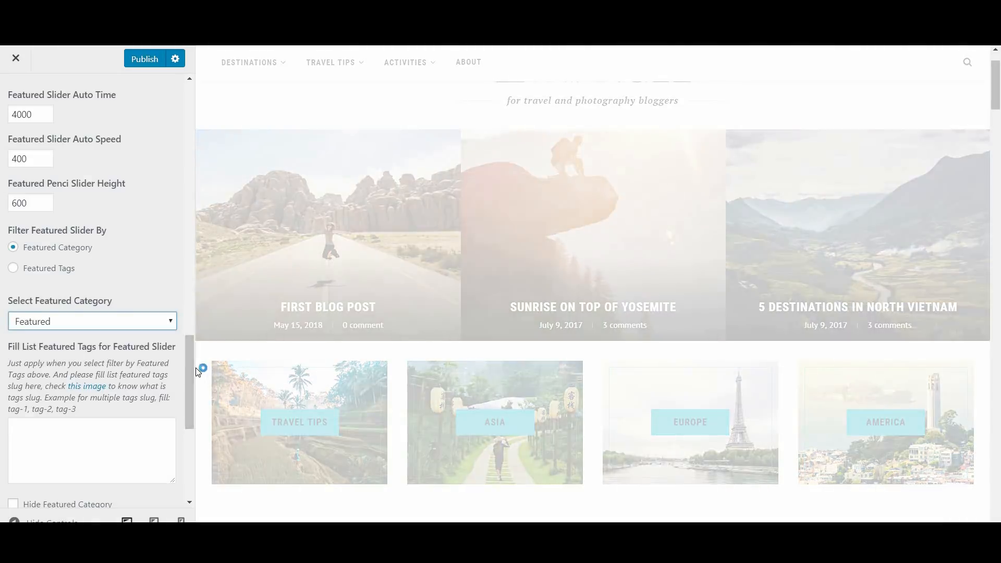
{"action": "left_click_drag", "start_coordinate": [189, 367], "coordinate": [162, 85]}
{"action": "left_click", "coordinate": [142, 59]}
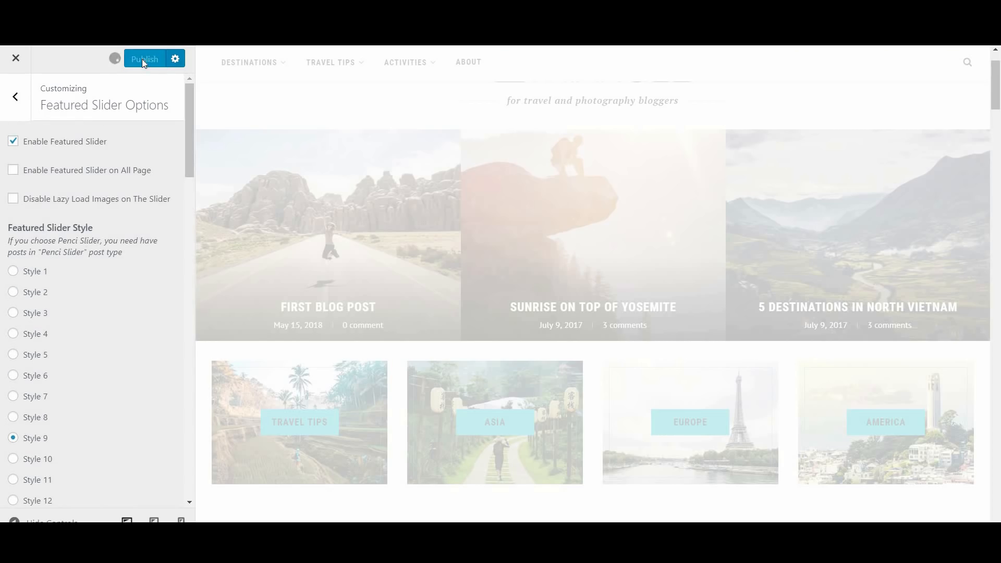
{"action": "left_click", "coordinate": [17, 101]}
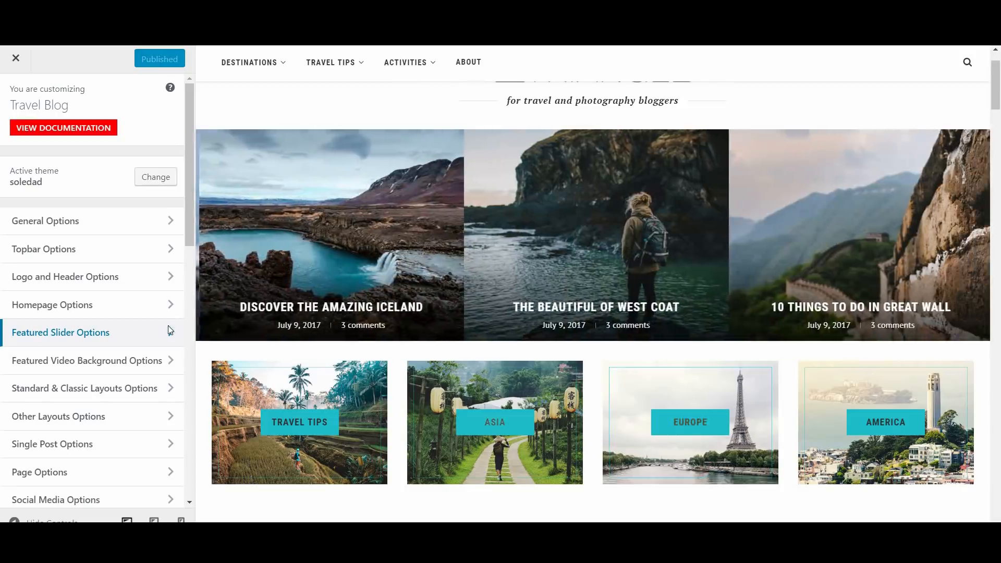
In Homepage Options, set the Home Featured Boxes Columns to 3 Columns.
{"action": "left_click", "coordinate": [107, 309]}
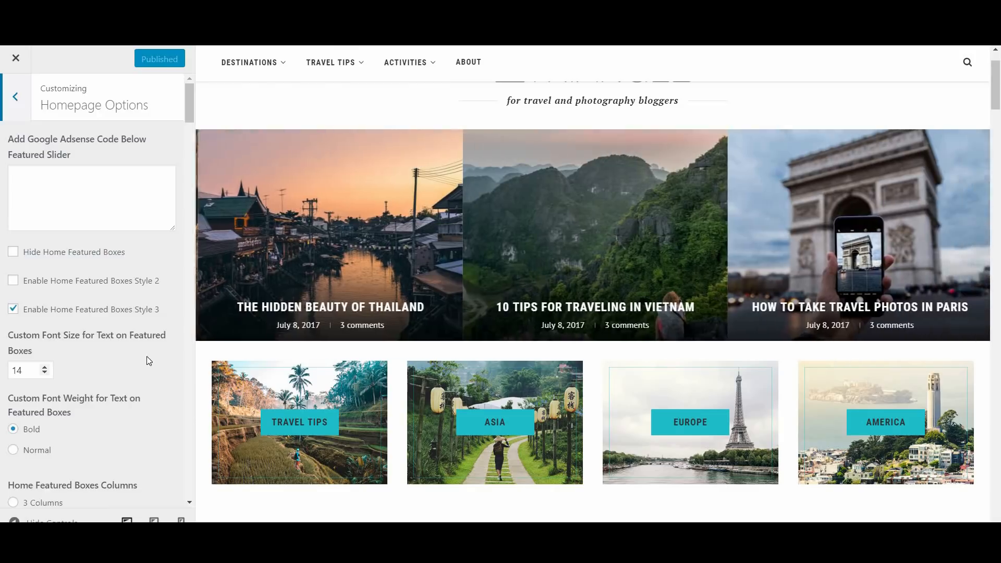
{"action": "scroll", "coordinate": [147, 358], "scroll_direction": "down", "scroll_amount": 1}
{"action": "scroll", "coordinate": [147, 361], "scroll_direction": "down", "scroll_amount": 1}
{"action": "scroll", "coordinate": [140, 361], "scroll_direction": "down", "scroll_amount": 1}
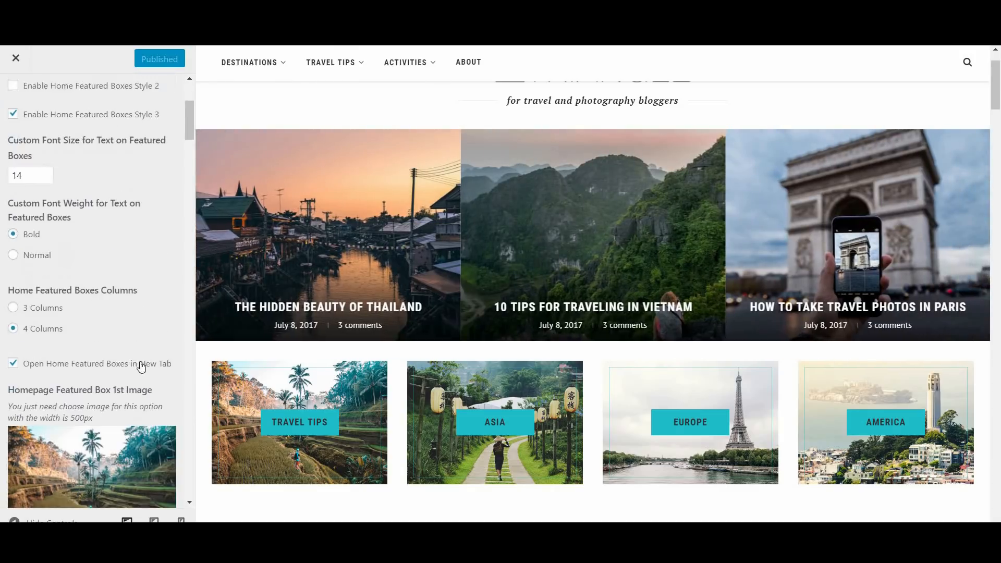
{"action": "left_click", "coordinate": [54, 309]}
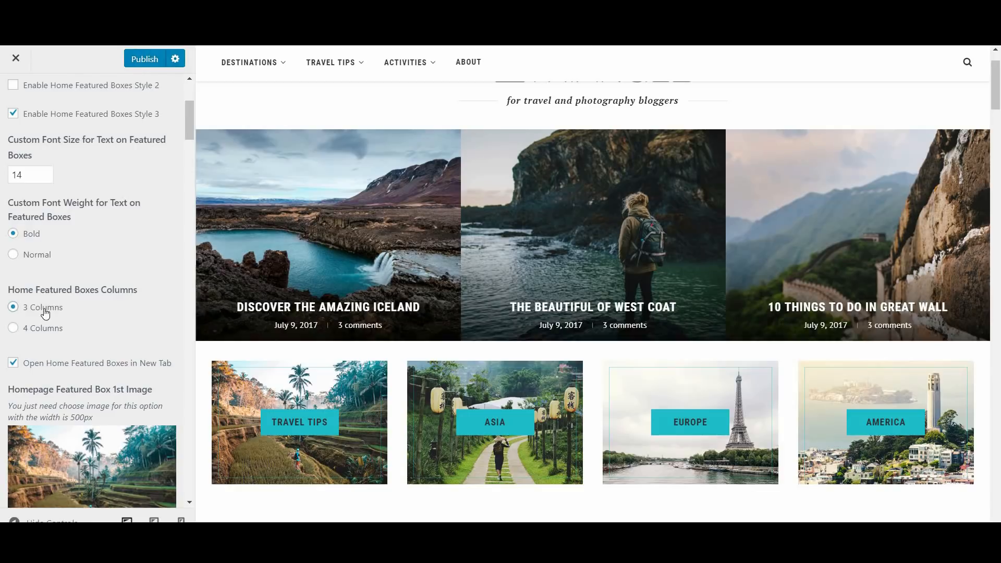
Look over the featured box image, text and URL settings and disable Open Home Featured Boxes in New Tab.
{"action": "scroll", "coordinate": [145, 323], "scroll_direction": "down", "scroll_amount": 5}
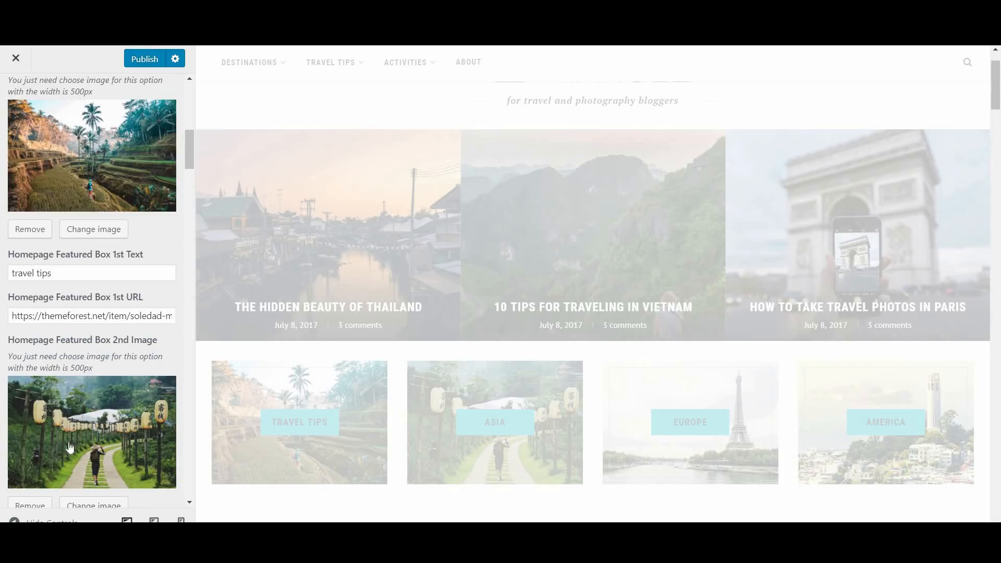
{"action": "scroll", "coordinate": [67, 449], "scroll_direction": "down", "scroll_amount": 4}
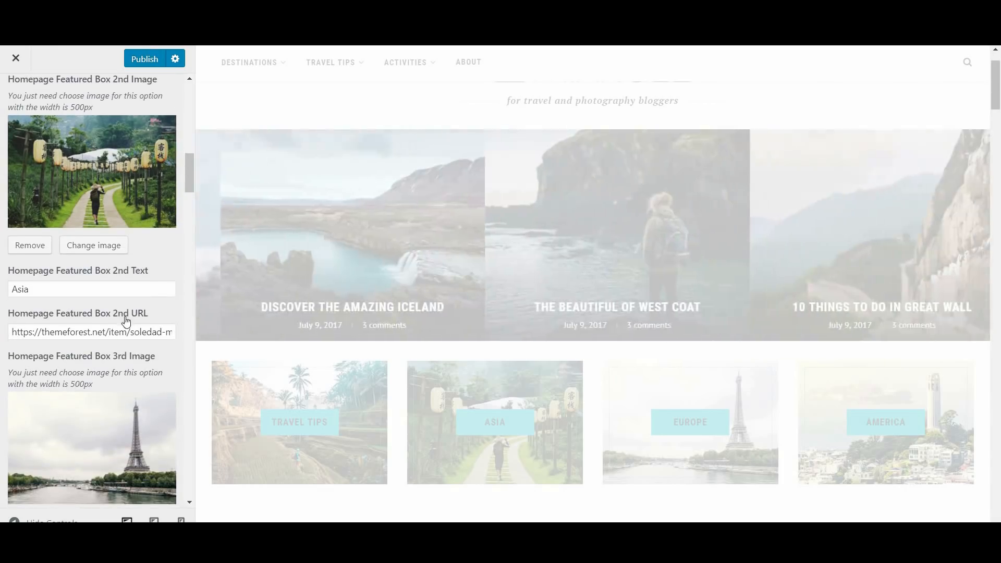
{"action": "scroll", "coordinate": [125, 320], "scroll_direction": "down", "scroll_amount": 3}
{"action": "scroll", "coordinate": [123, 420], "scroll_direction": "up", "scroll_amount": 8}
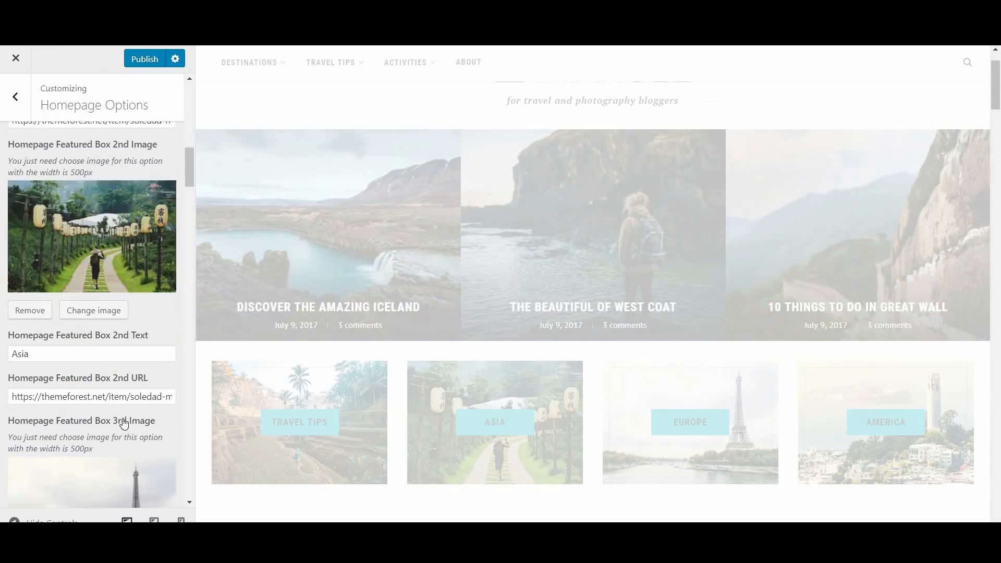
{"action": "scroll", "coordinate": [125, 413], "scroll_direction": "up", "scroll_amount": 4}
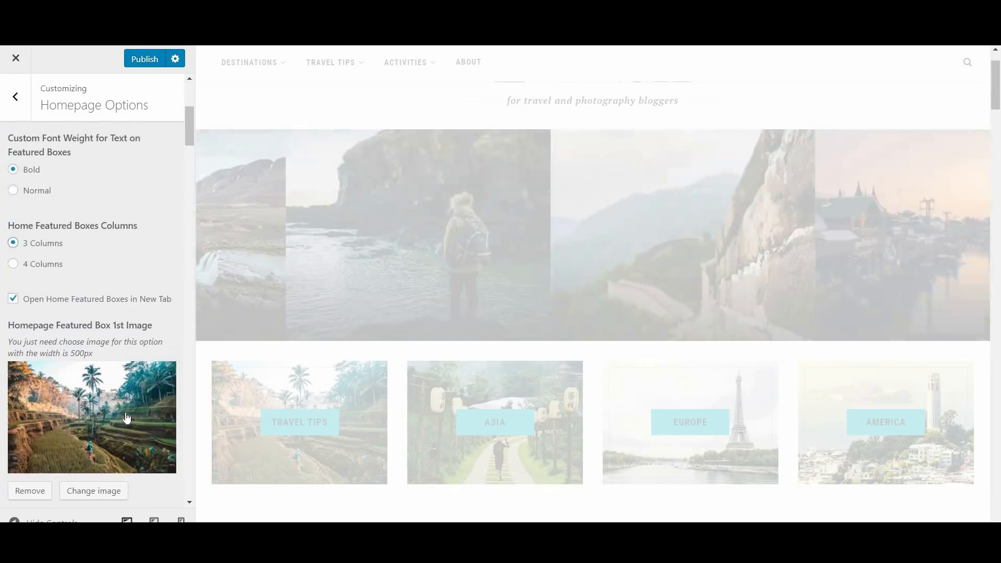
{"action": "scroll", "coordinate": [128, 417], "scroll_direction": "down", "scroll_amount": 3}
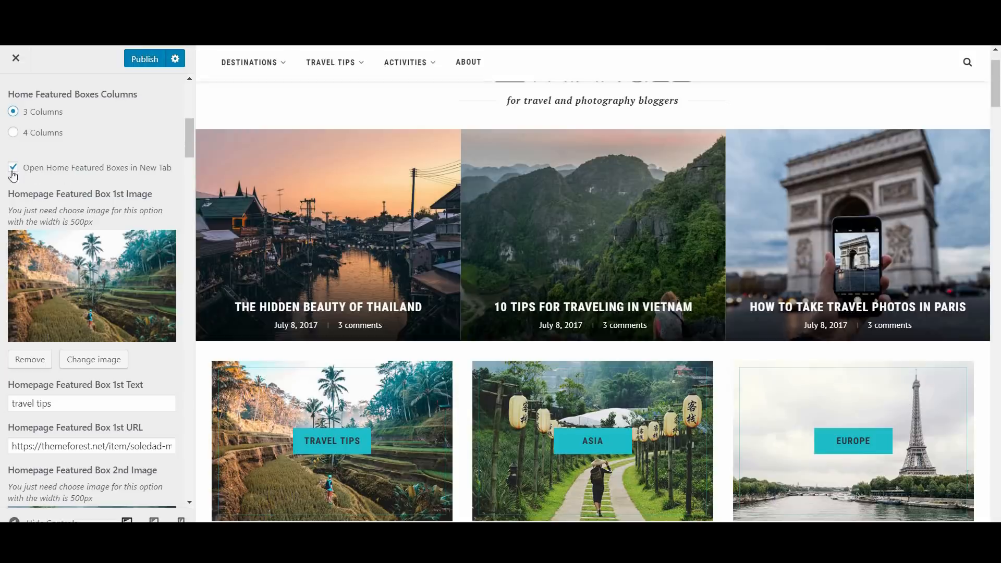
{"action": "left_click", "coordinate": [12, 168]}
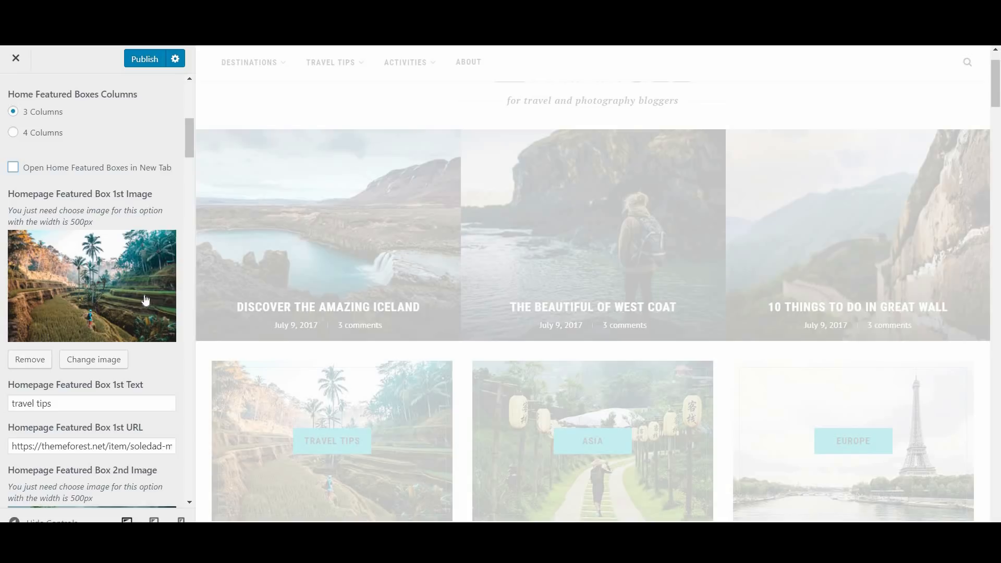
Change the Homepage Featured Box 1st Text to "Destinations".
{"action": "scroll", "coordinate": [135, 302], "scroll_direction": "down", "scroll_amount": 1}
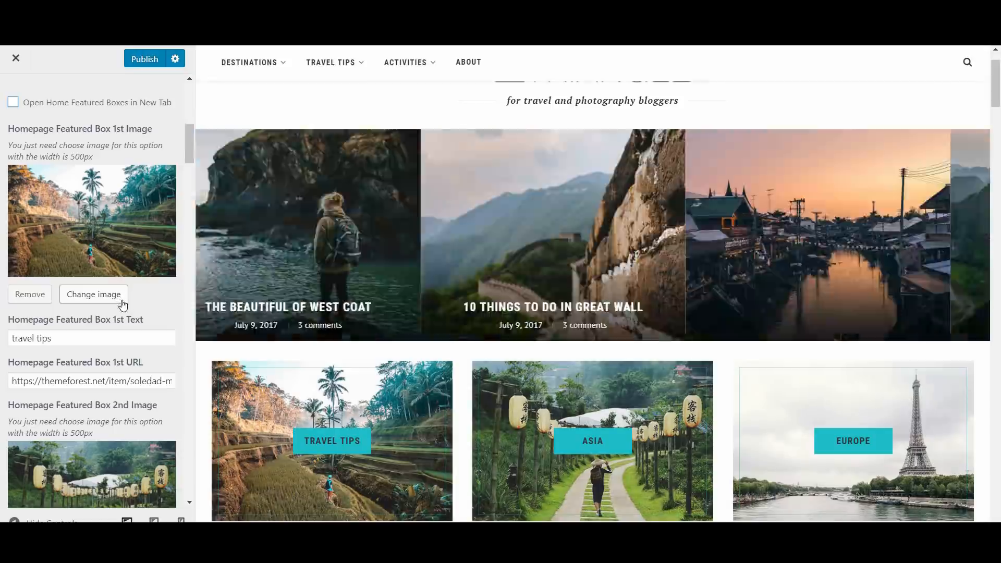
{"action": "scroll", "coordinate": [112, 296], "scroll_direction": "down", "scroll_amount": 1}
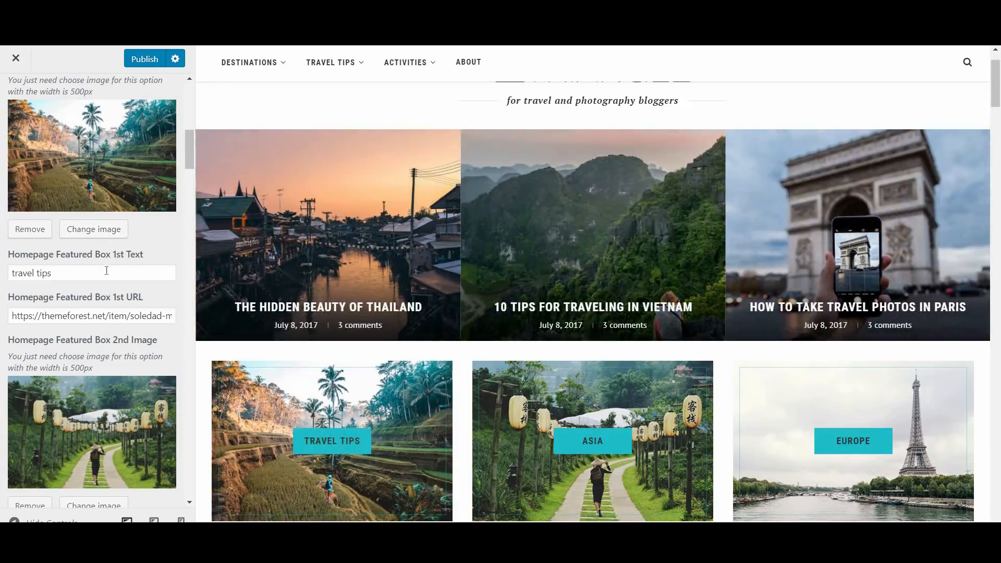
{"action": "left_click_drag", "start_coordinate": [106, 270], "coordinate": [17, 268]}
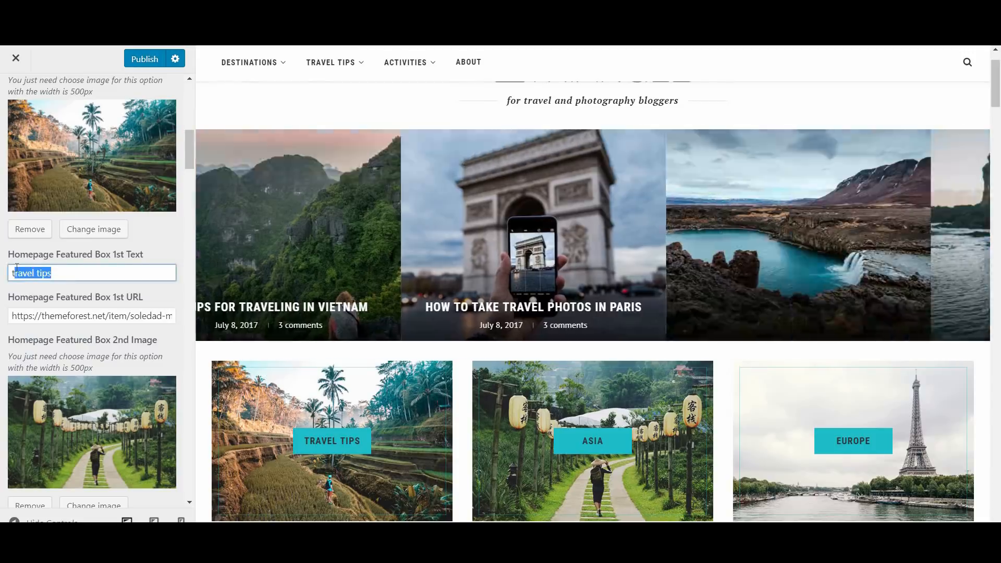
{"action": "key", "text": "BackSpace"}
{"action": "type", "text": "Destinations"}
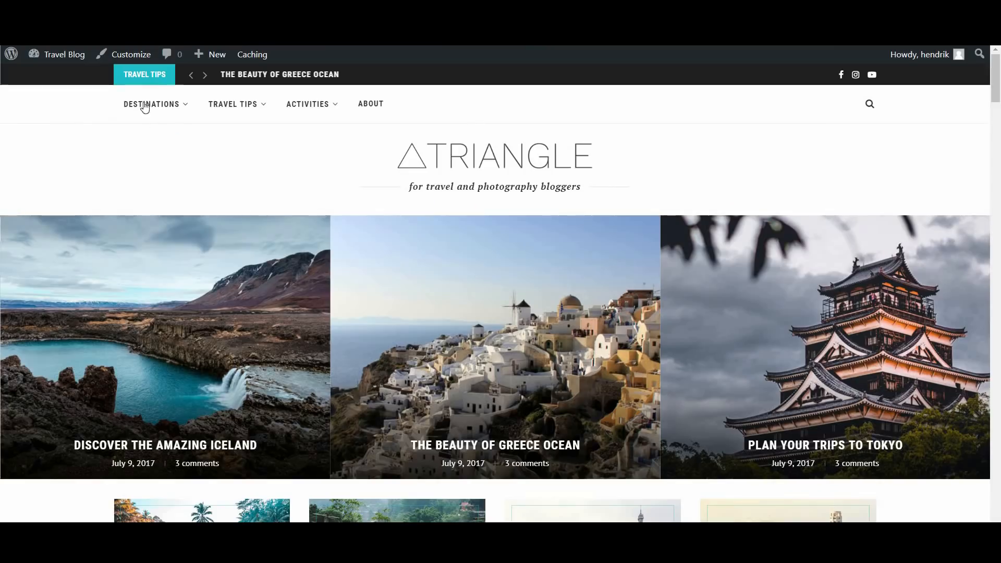
{"action": "mouse_move", "coordinate": [145, 106]}
{"action": "left_click", "coordinate": [166, 107]}
{"action": "left_click", "coordinate": [270, 46]}
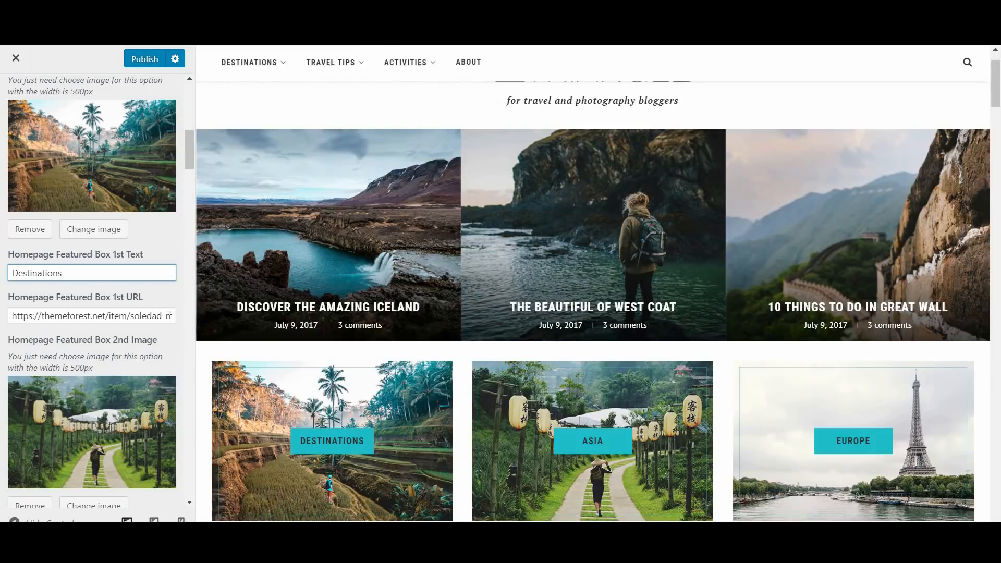
{"action": "left_click", "coordinate": [163, 311]}
{"action": "key", "text": "ctrl+a"}
{"action": "type", "text": "http://ohklynwp.com/category/destinations/"}
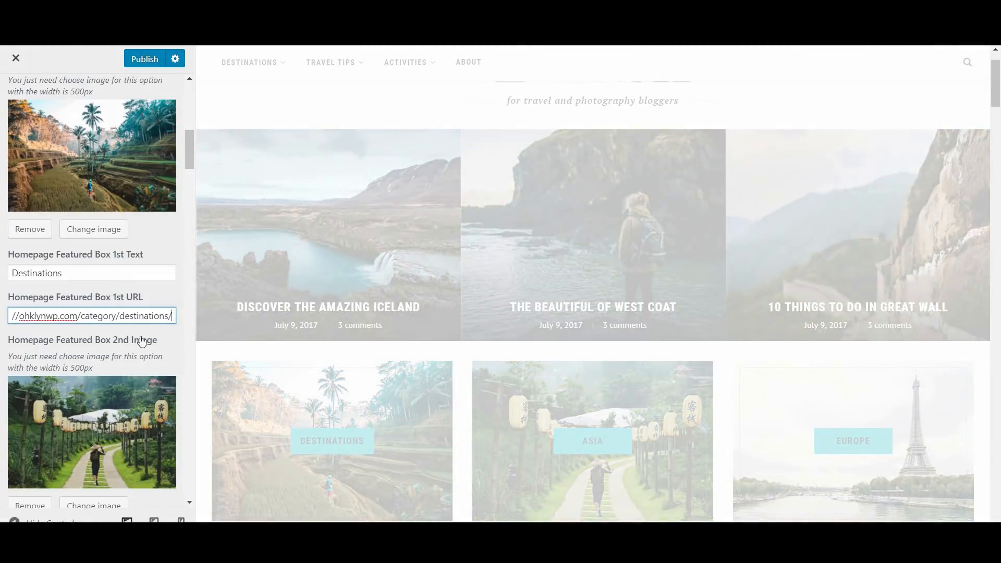
Check the texts and URLs of the three homepage featured boxes and publish the homepage changes.
{"action": "scroll", "coordinate": [149, 350], "scroll_direction": "down", "scroll_amount": 3}
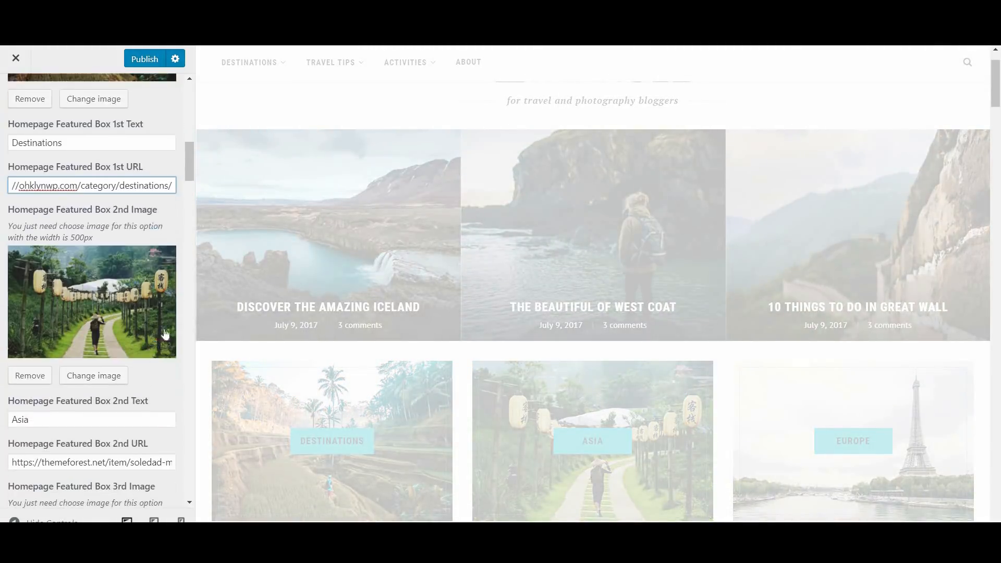
{"action": "scroll", "coordinate": [122, 355], "scroll_direction": "down", "scroll_amount": 5}
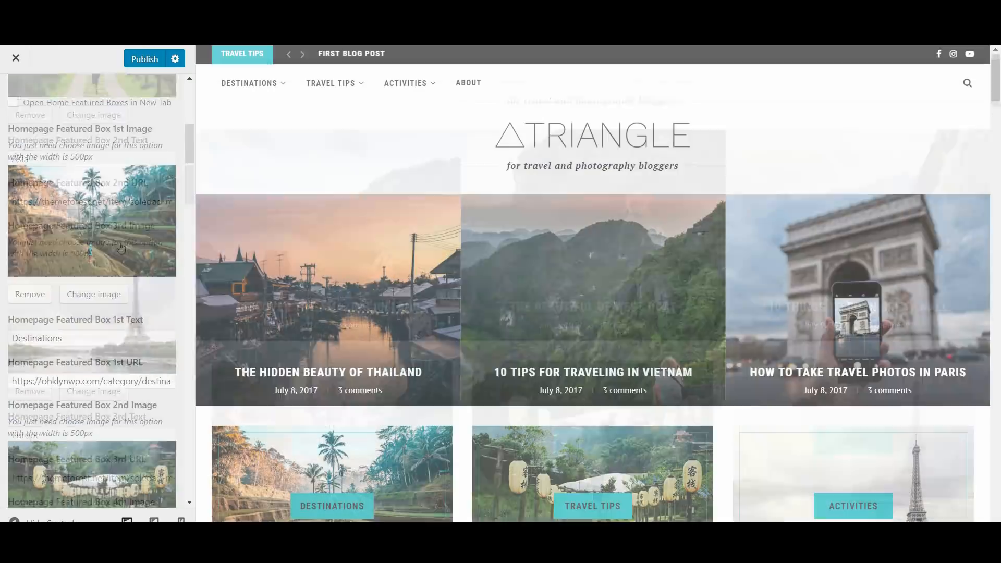
{"action": "scroll", "coordinate": [155, 303], "scroll_direction": "down", "scroll_amount": 5}
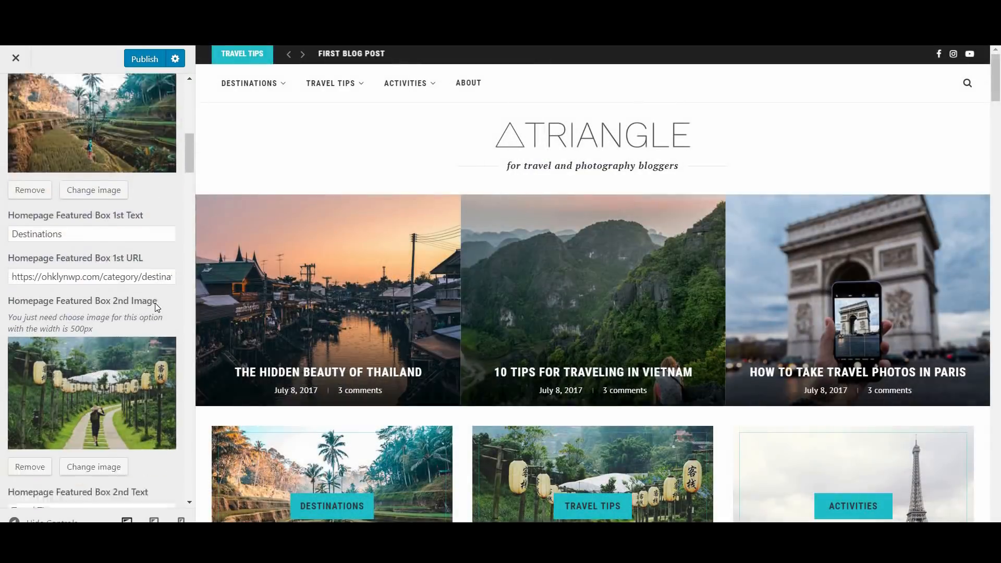
{"action": "scroll", "coordinate": [128, 375], "scroll_direction": "down", "scroll_amount": 5}
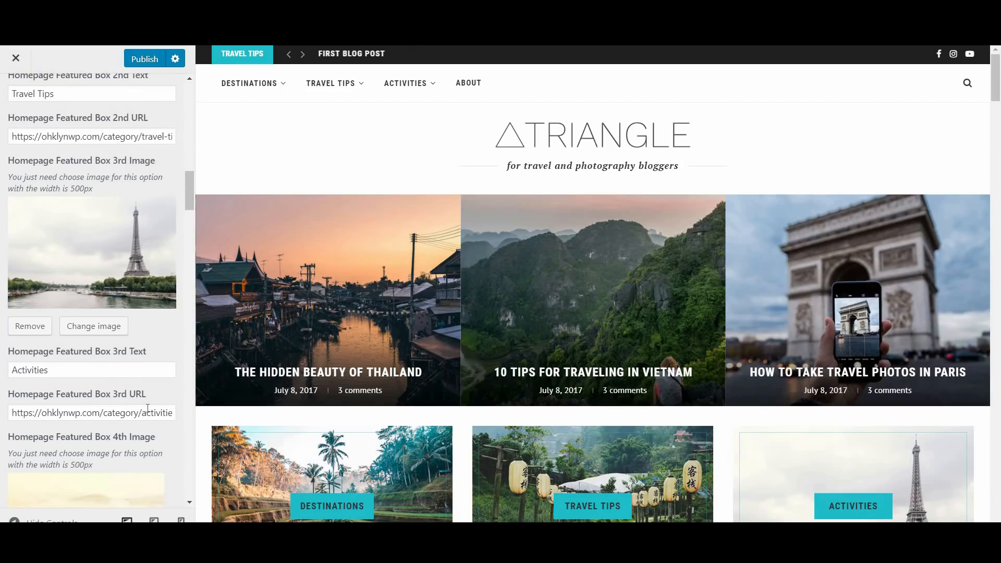
{"action": "scroll", "coordinate": [155, 404], "scroll_direction": "up", "scroll_amount": 5}
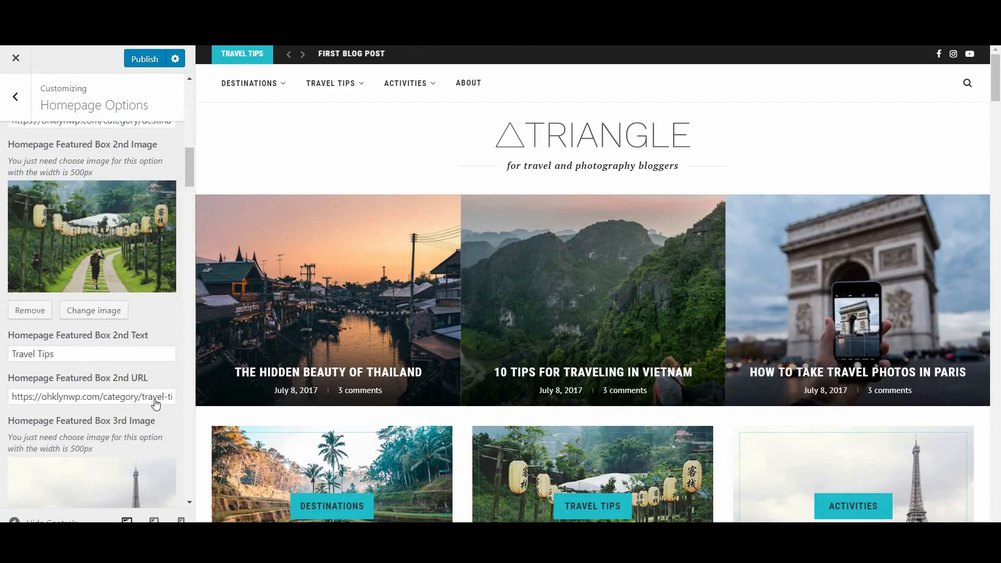
{"action": "scroll", "coordinate": [156, 404], "scroll_direction": "up", "scroll_amount": 8}
{"action": "left_click", "coordinate": [142, 60]}
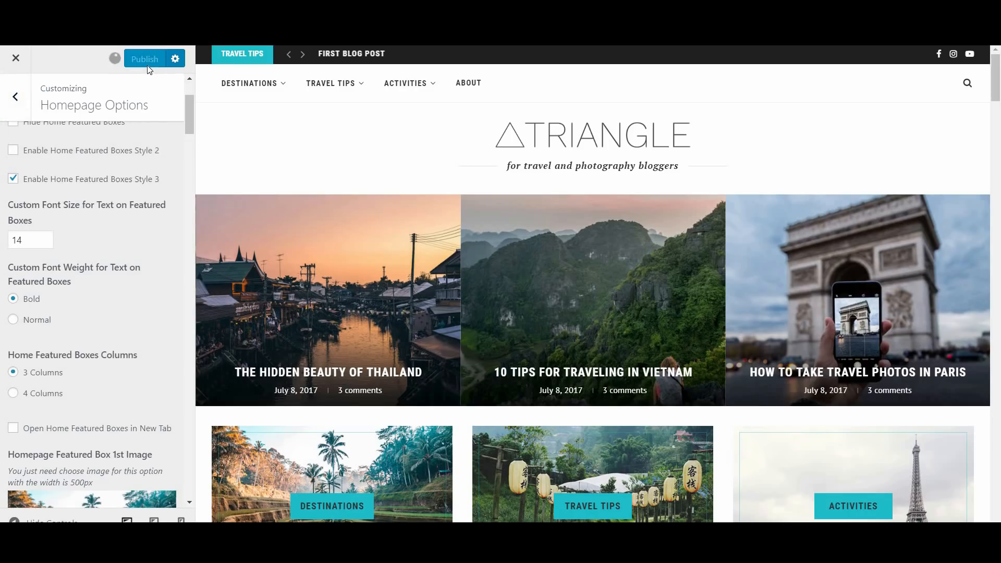
Leave Homepage Options and look over the remaining customizer sections, such as the footer, portfolio and color options.
{"action": "left_click", "coordinate": [23, 113]}
{"action": "scroll", "coordinate": [120, 405], "scroll_direction": "down", "scroll_amount": 5}
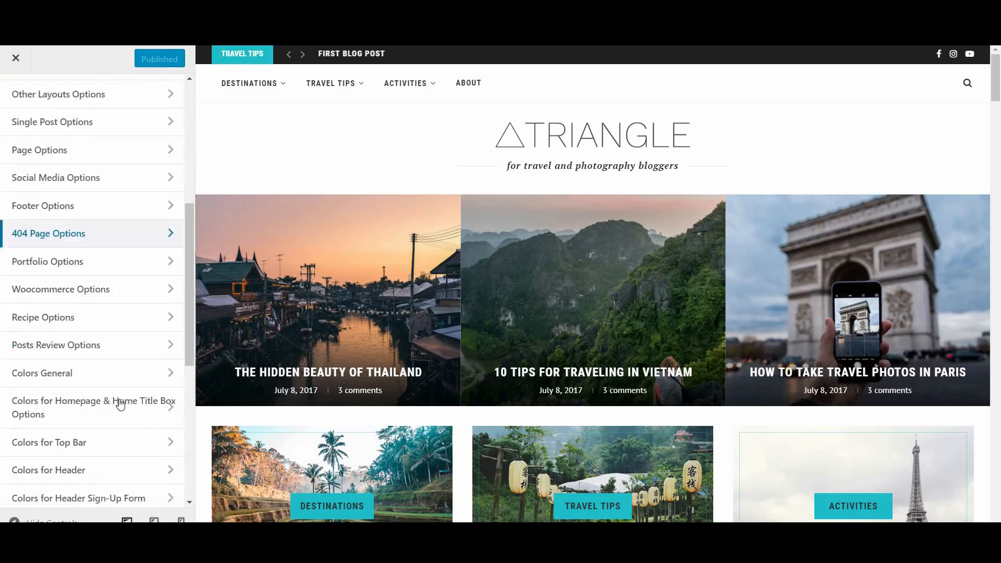
{"action": "scroll", "coordinate": [121, 404], "scroll_direction": "down", "scroll_amount": 7}
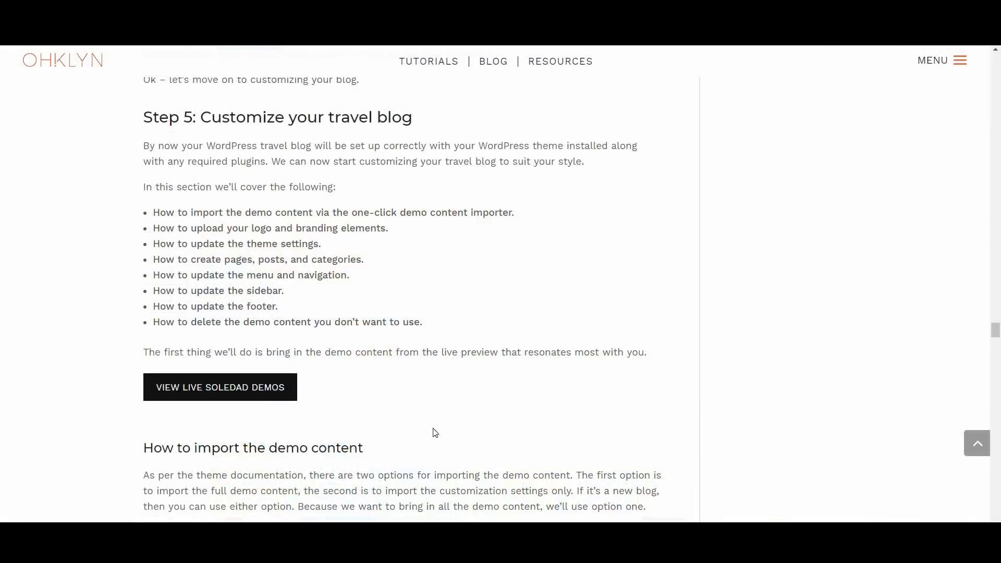
Skim the OHKLYN guide's Step 5 on customizing the travel blog, down to the instructions for deleting demo posts and pages.
{"action": "scroll", "coordinate": [446, 428], "scroll_direction": "down", "scroll_amount": 20}
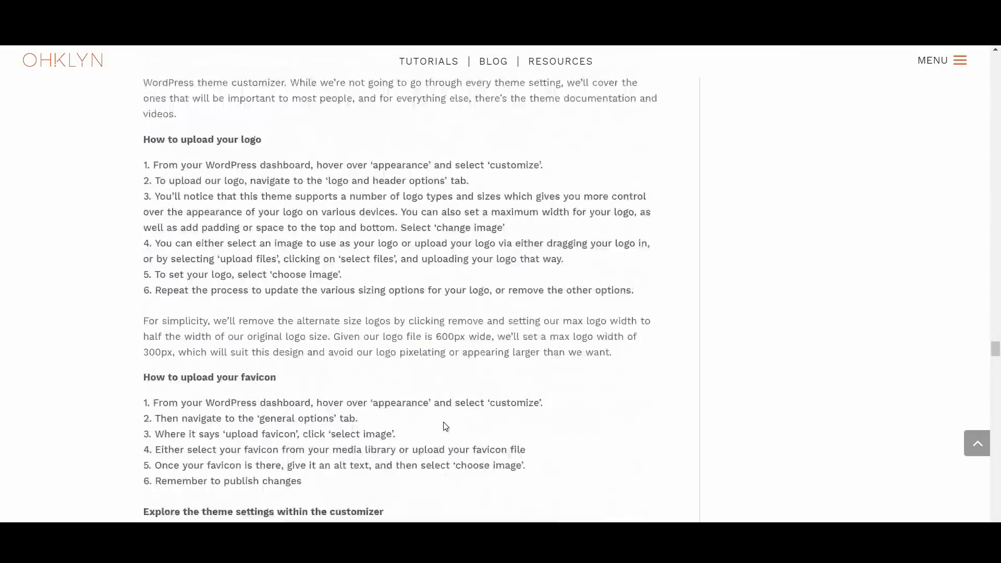
{"action": "scroll", "coordinate": [444, 422], "scroll_direction": "down", "scroll_amount": 8}
{"action": "scroll", "coordinate": [444, 422], "scroll_direction": "down", "scroll_amount": 19}
{"action": "scroll", "coordinate": [447, 423], "scroll_direction": "down", "scroll_amount": 11}
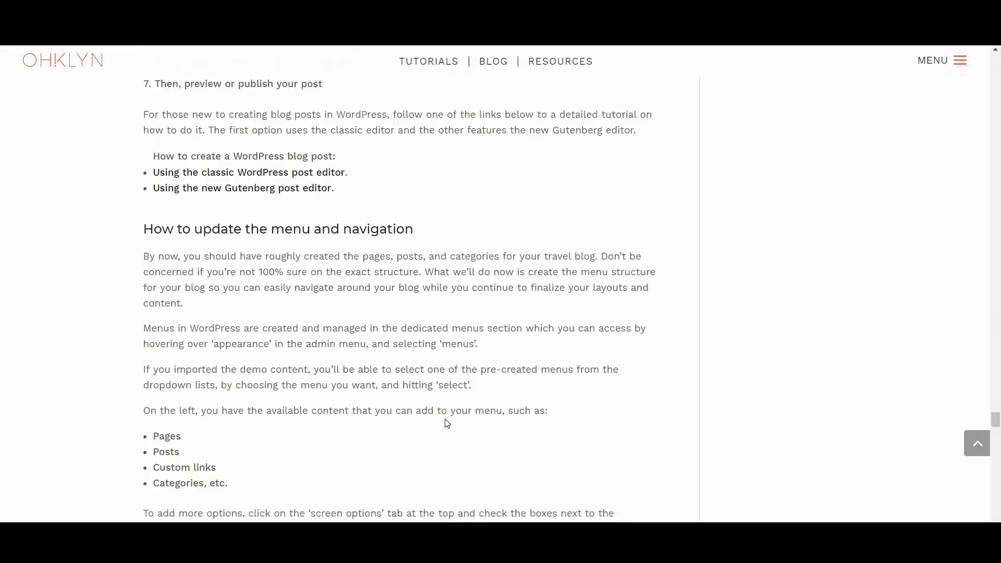
{"action": "scroll", "coordinate": [447, 423], "scroll_direction": "down", "scroll_amount": 9}
{"action": "scroll", "coordinate": [447, 423], "scroll_direction": "down", "scroll_amount": 9}
{"action": "scroll", "coordinate": [447, 423], "scroll_direction": "down", "scroll_amount": 8}
{"action": "scroll", "coordinate": [447, 424], "scroll_direction": "down", "scroll_amount": 10}
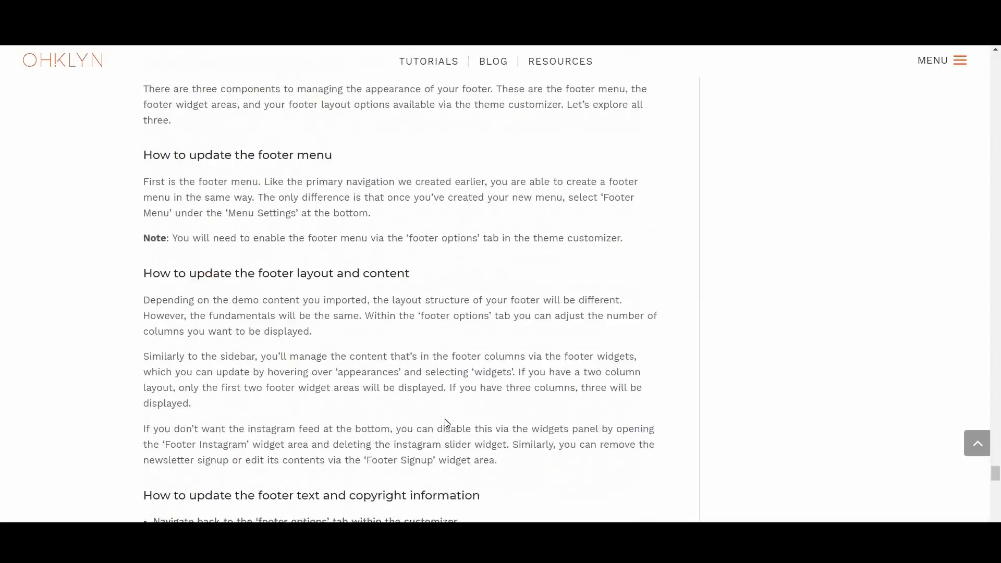
{"action": "scroll", "coordinate": [447, 424], "scroll_direction": "down", "scroll_amount": 6}
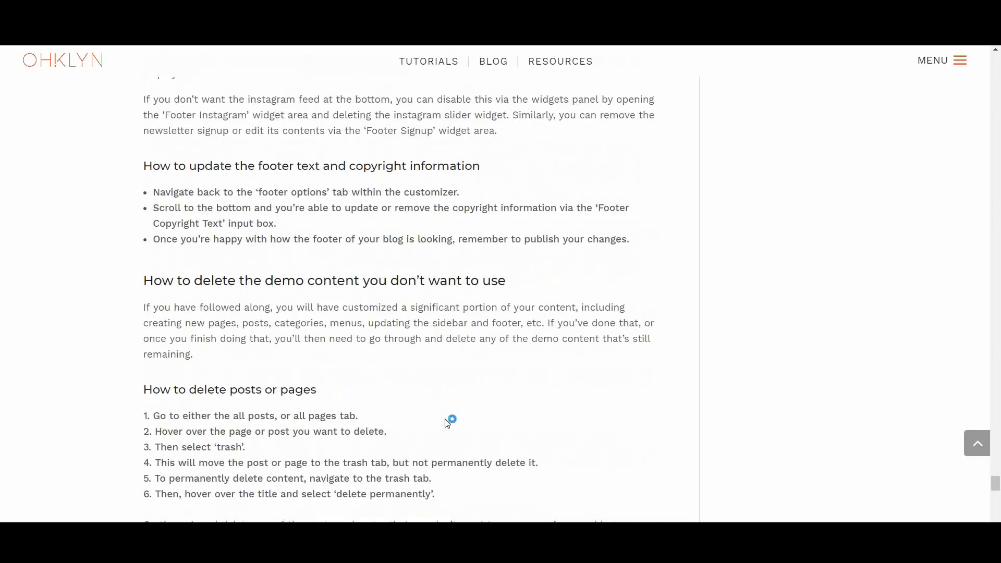
{"action": "scroll", "coordinate": [447, 423], "scroll_direction": "down", "scroll_amount": 3}
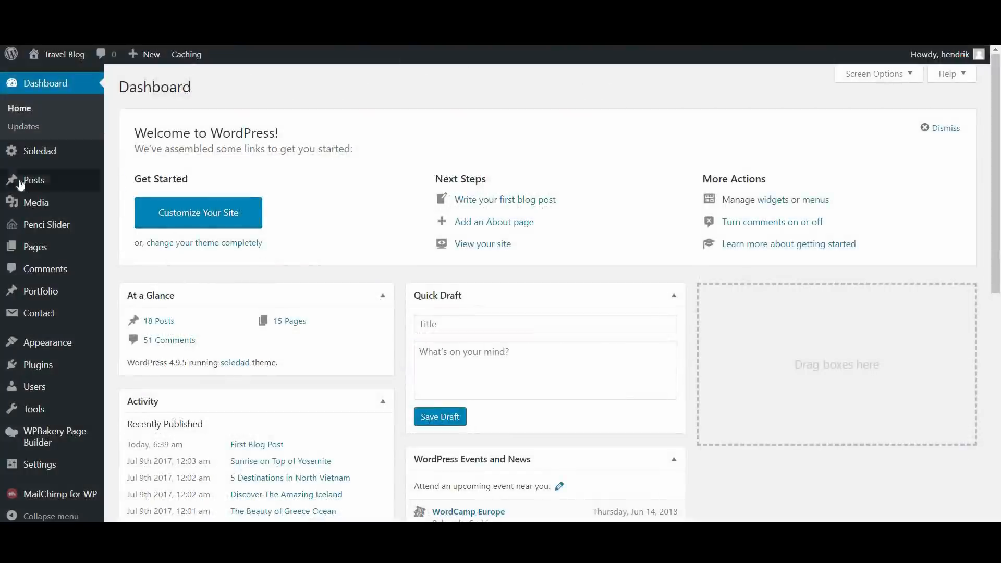
In the WordPress dashboard's page list, move the Sample Page dated 2018/05/14 to the trash and delete it permanently.
{"action": "mouse_move", "coordinate": [62, 184]}
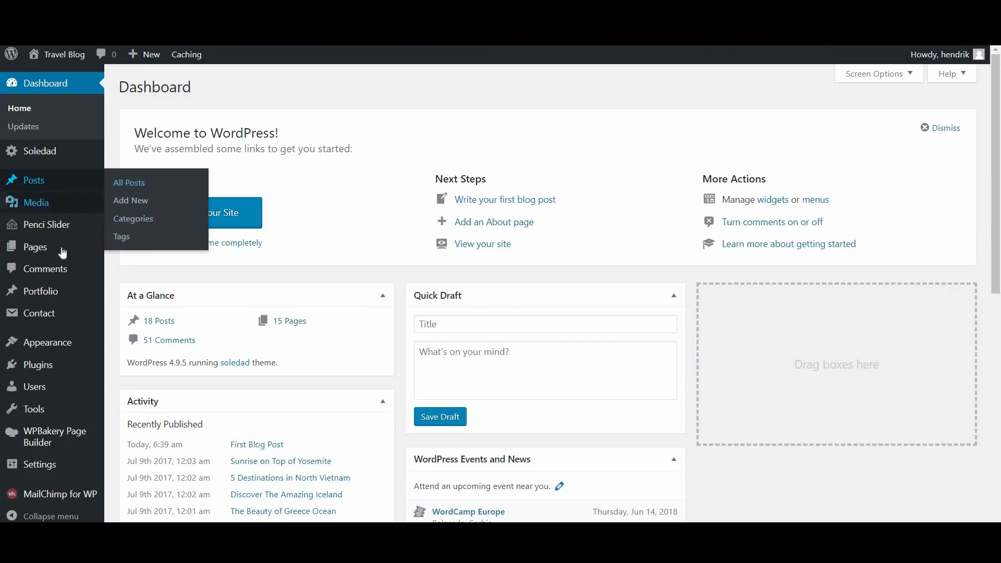
{"action": "mouse_move", "coordinate": [62, 249]}
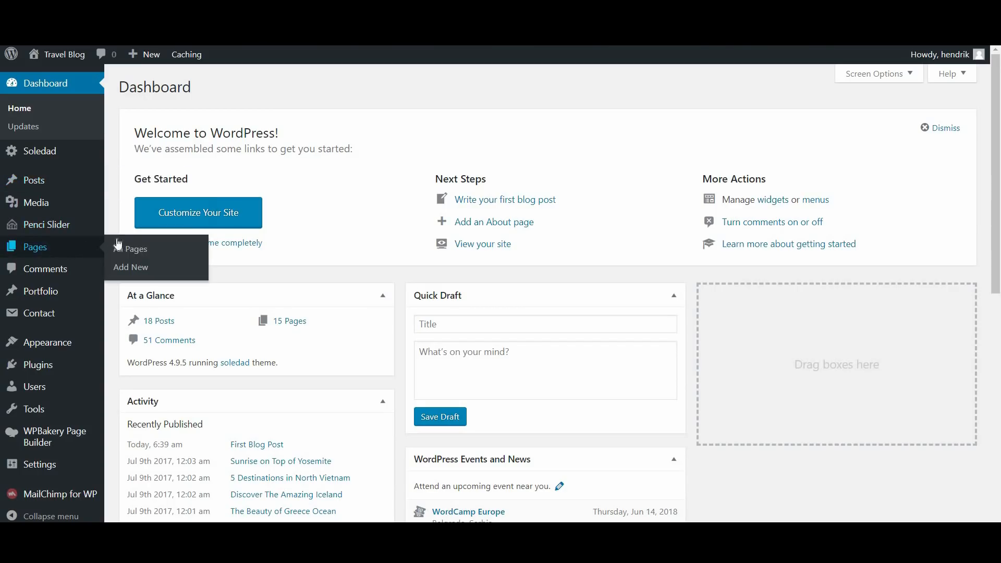
{"action": "left_click", "coordinate": [143, 250]}
{"action": "scroll", "coordinate": [268, 453], "scroll_direction": "down", "scroll_amount": 5}
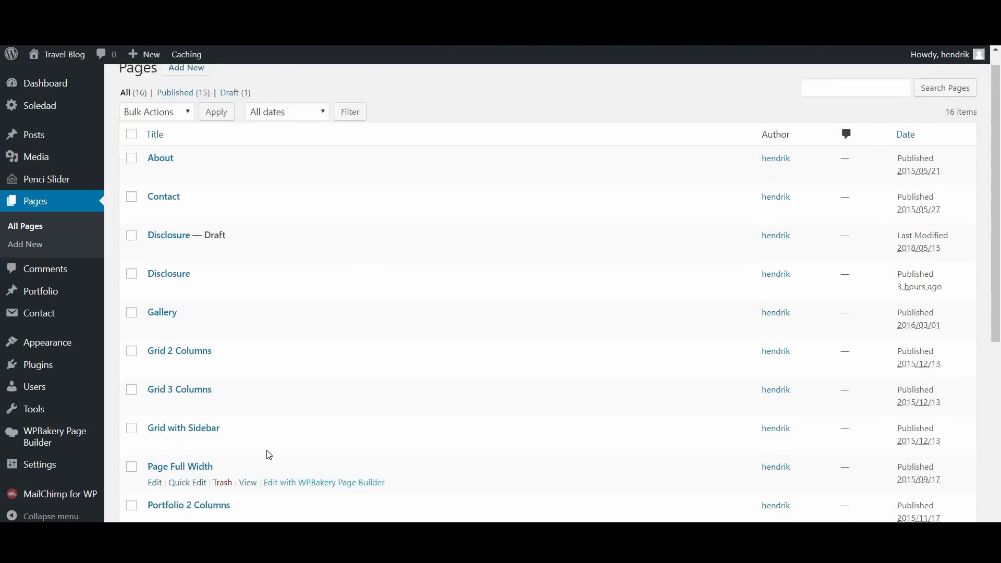
{"action": "scroll", "coordinate": [267, 451], "scroll_direction": "down", "scroll_amount": 1}
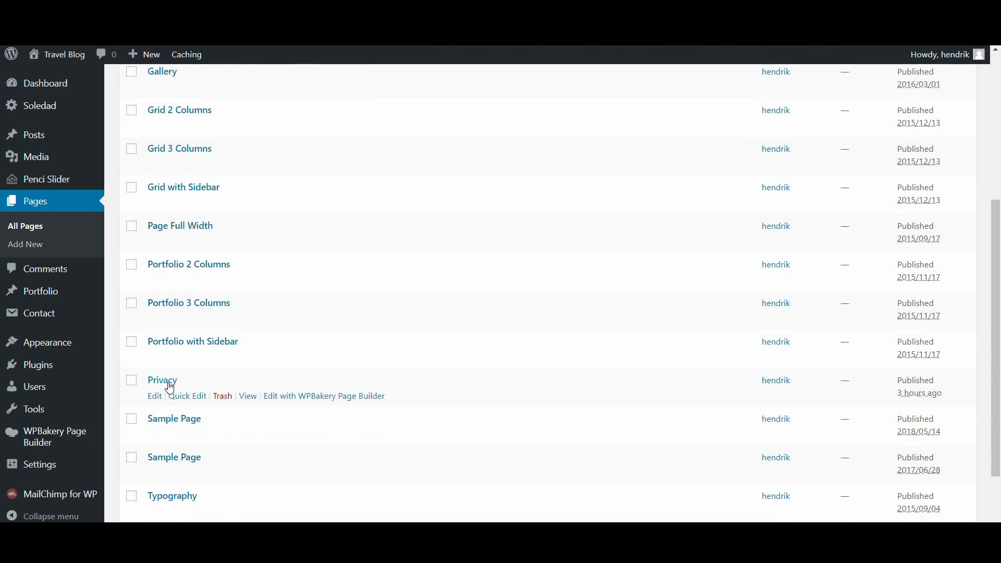
{"action": "scroll", "coordinate": [169, 389], "scroll_direction": "down", "scroll_amount": 2}
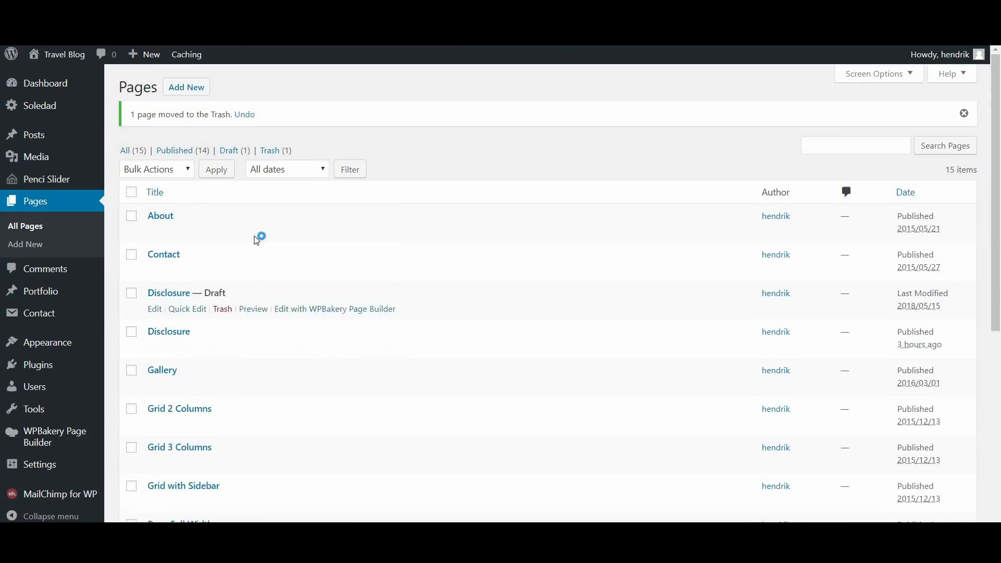
{"action": "left_click", "coordinate": [271, 155]}
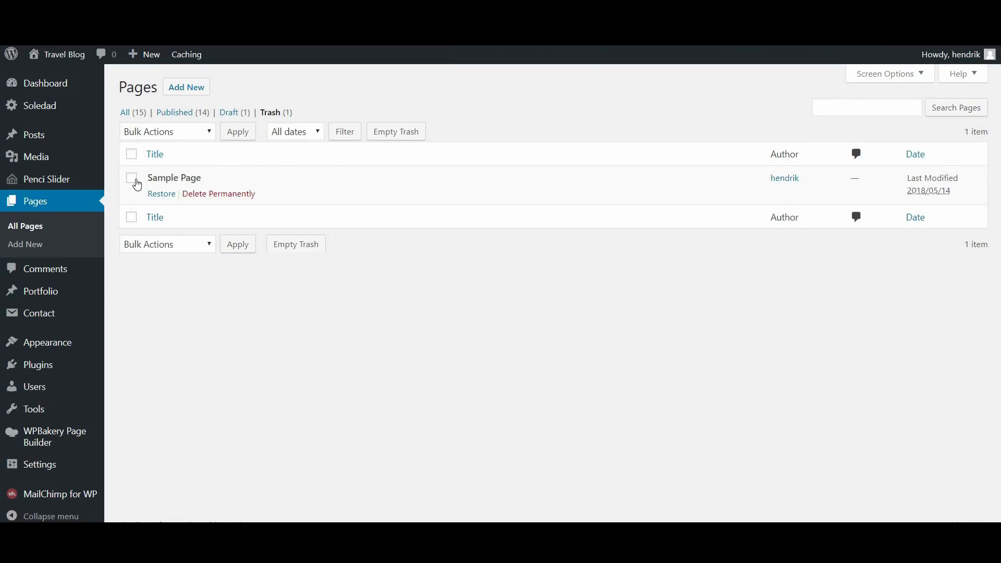
{"action": "left_click", "coordinate": [226, 196]}
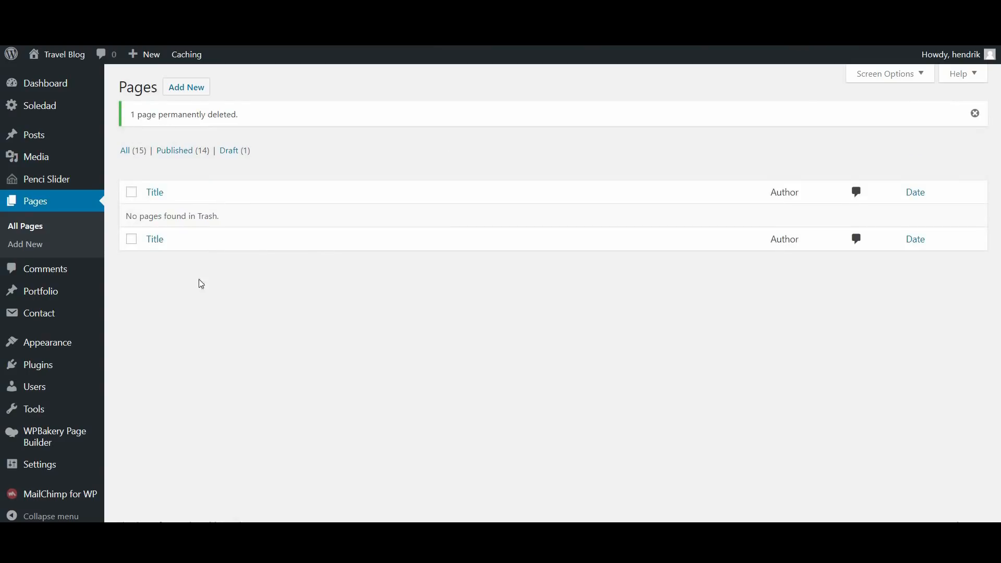
Look over the list of all posts and the post categories.
{"action": "mouse_move", "coordinate": [60, 138]}
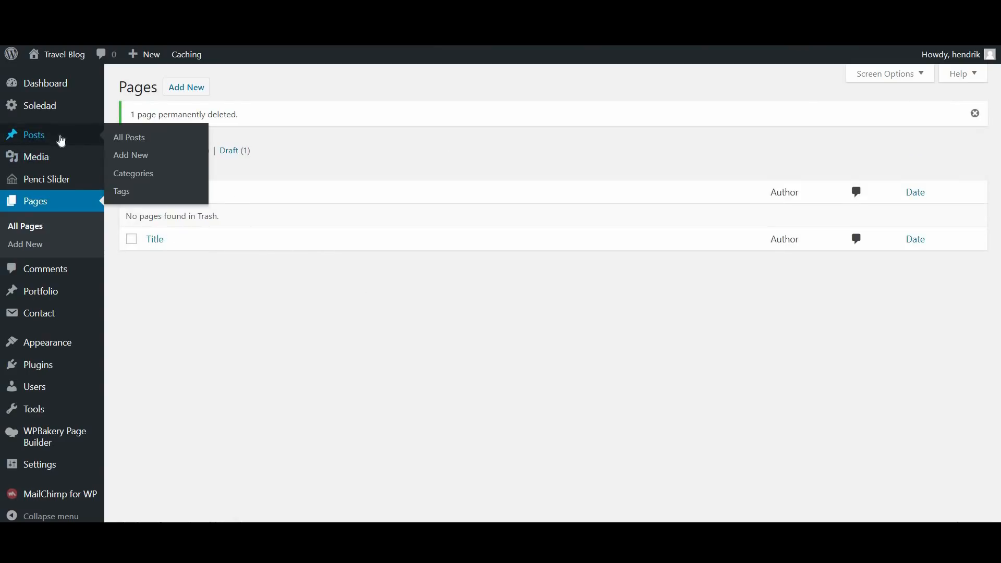
{"action": "left_click", "coordinate": [121, 138]}
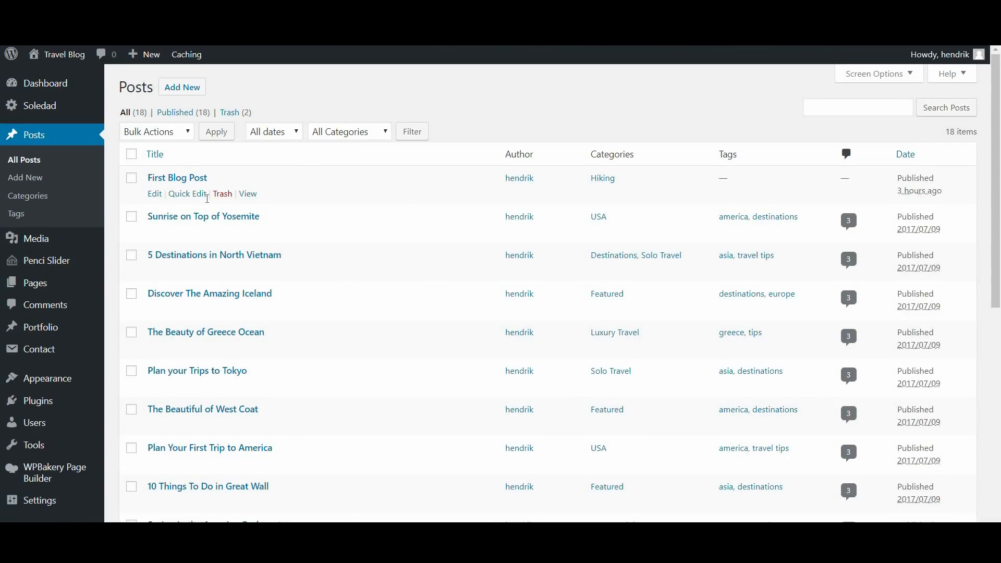
{"action": "left_click", "coordinate": [49, 199]}
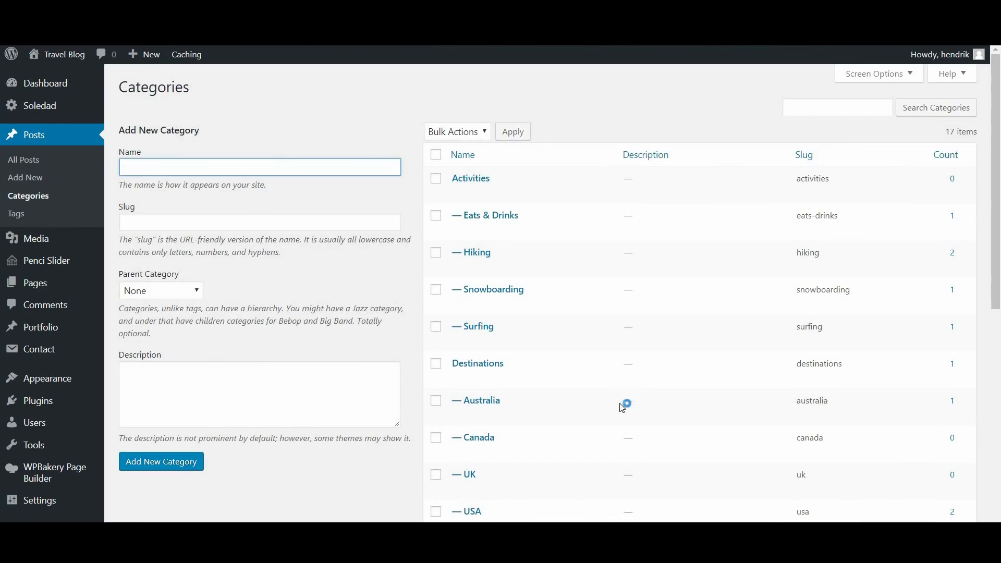
Delete the post tags greece, europe, america and asia together with a bulk action.
{"action": "left_click", "coordinate": [28, 218]}
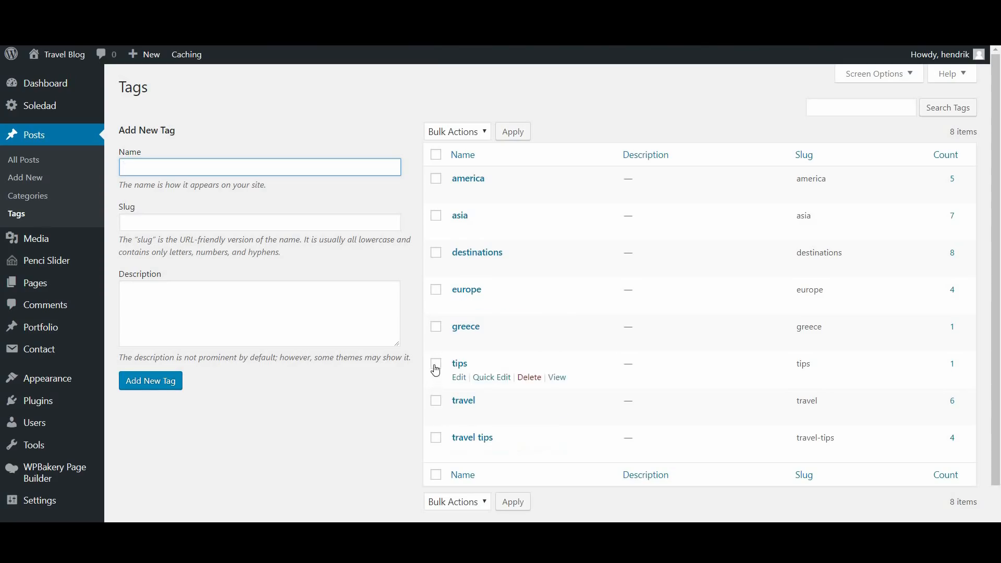
{"action": "left_click", "coordinate": [435, 327]}
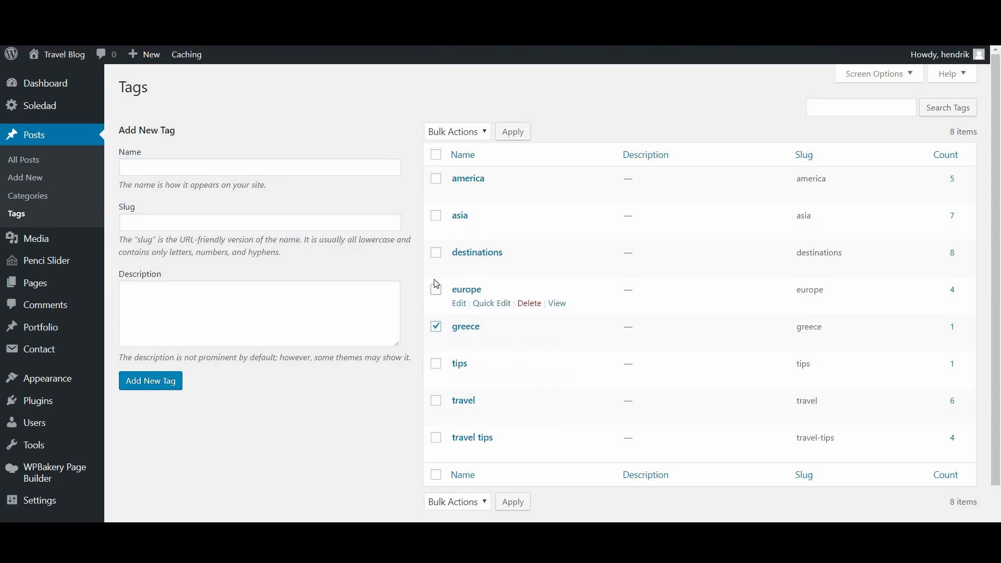
{"action": "left_click", "coordinate": [436, 290]}
{"action": "left_click", "coordinate": [436, 179]}
{"action": "left_click", "coordinate": [435, 216]}
{"action": "left_click", "coordinate": [473, 132]}
{"action": "left_click", "coordinate": [459, 159]}
{"action": "left_click", "coordinate": [515, 137]}
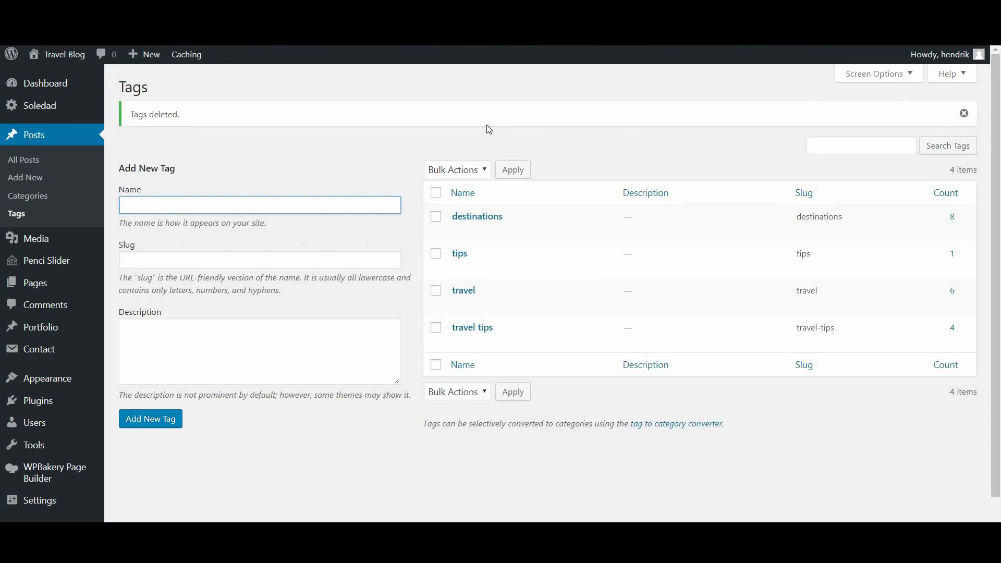
Move the demo comment on the post The Hidden Charm of India to the trash.
{"action": "left_click", "coordinate": [79, 306]}
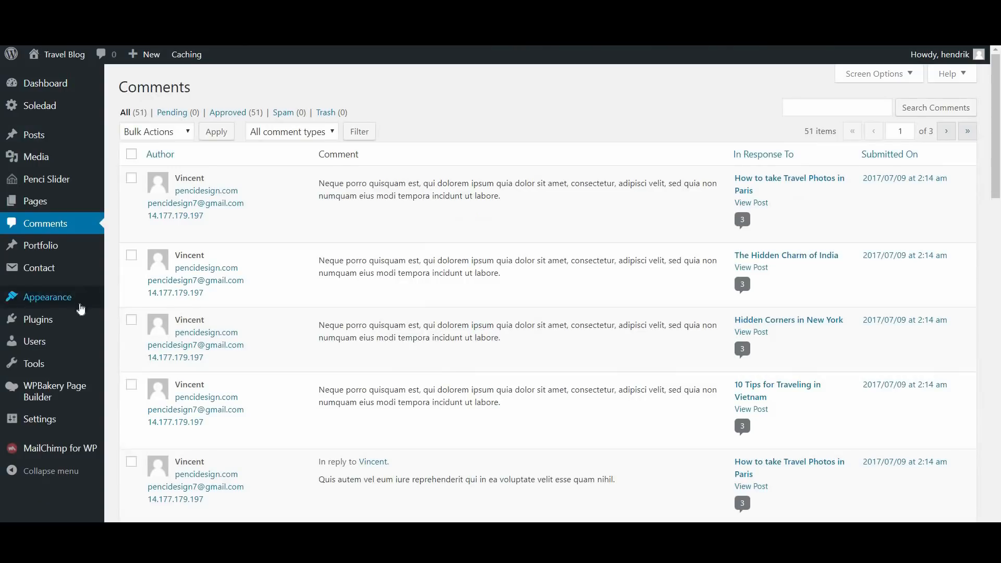
{"action": "scroll", "coordinate": [18, 292], "scroll_direction": "down", "scroll_amount": 1}
{"action": "left_click", "coordinate": [132, 112]}
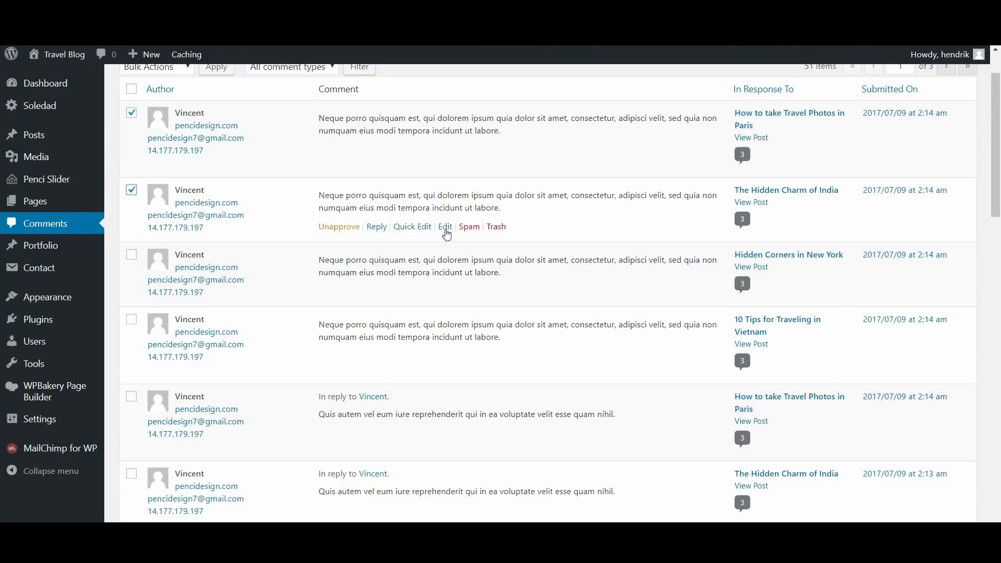
{"action": "left_click", "coordinate": [495, 226]}
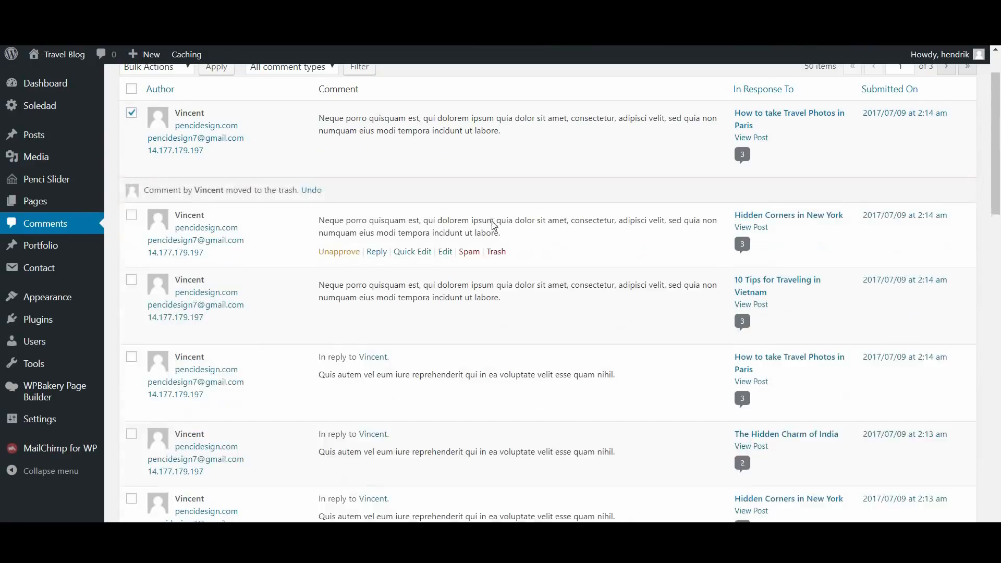
Permanently delete the trashed comment from the comments trash with a bulk action.
{"action": "scroll", "coordinate": [492, 219], "scroll_direction": "up", "scroll_amount": 1}
{"action": "left_click", "coordinate": [337, 113]}
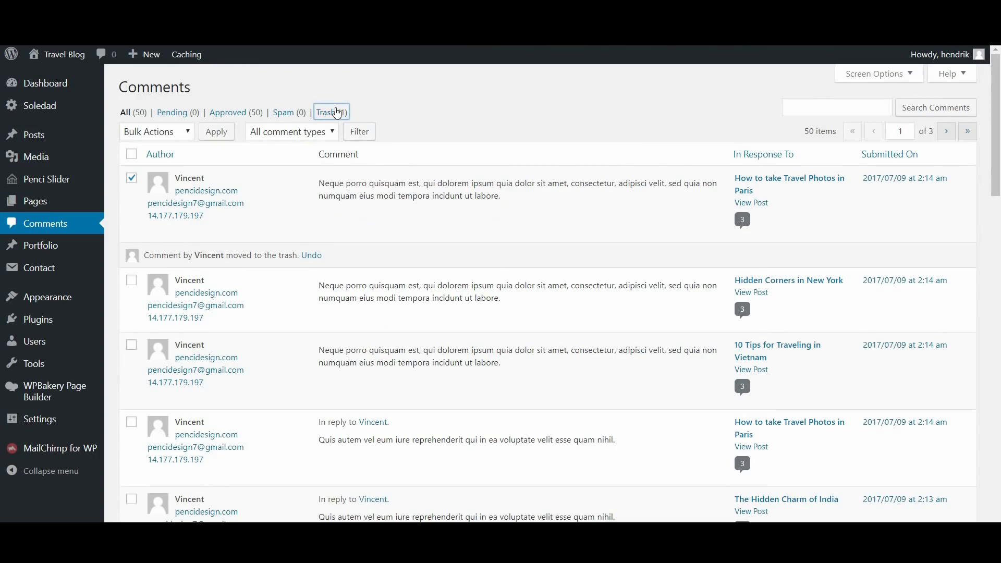
{"action": "left_click", "coordinate": [131, 178]}
{"action": "left_click", "coordinate": [188, 129]}
{"action": "left_click", "coordinate": [180, 186]}
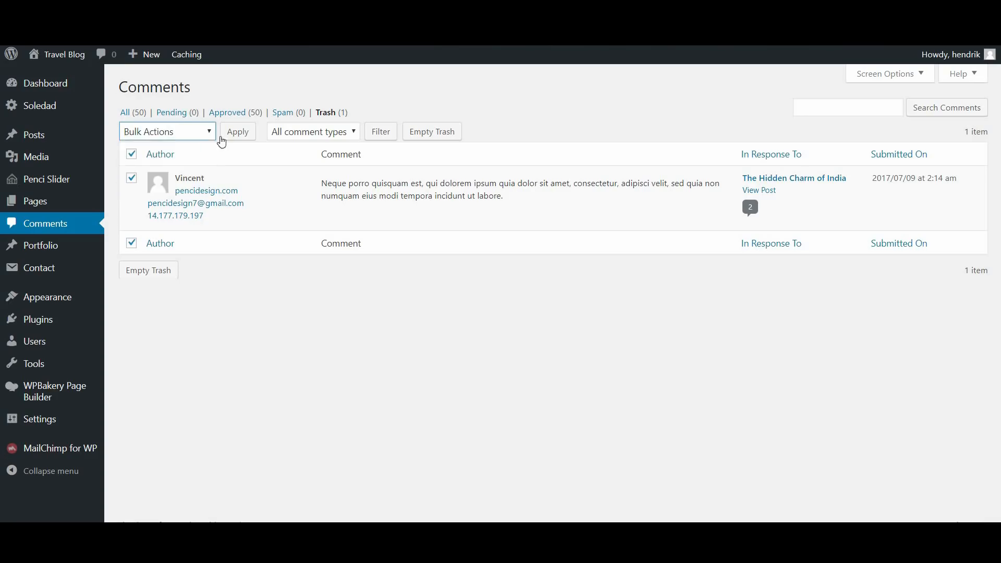
{"action": "left_click", "coordinate": [226, 134]}
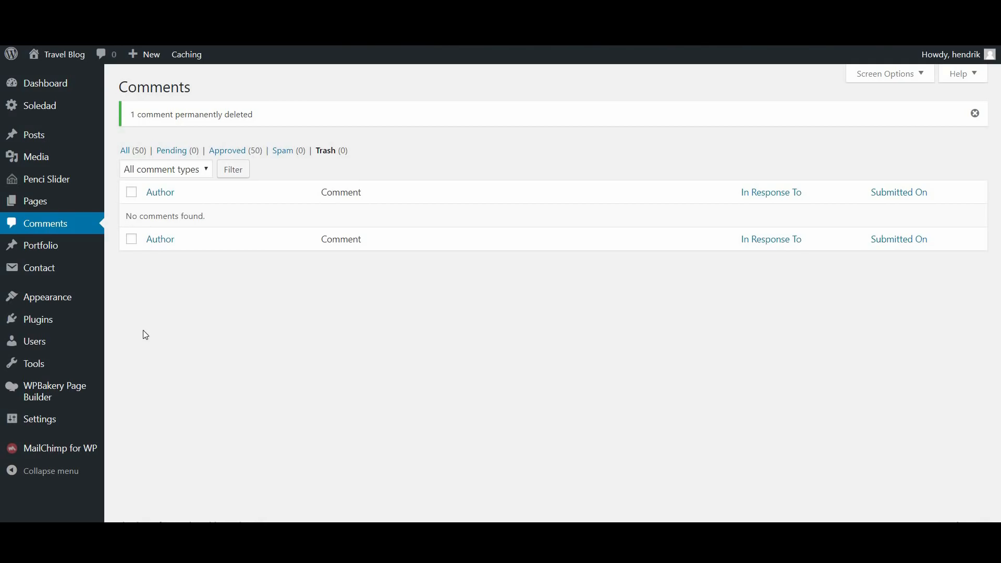
{"action": "mouse_move", "coordinate": [99, 419]}
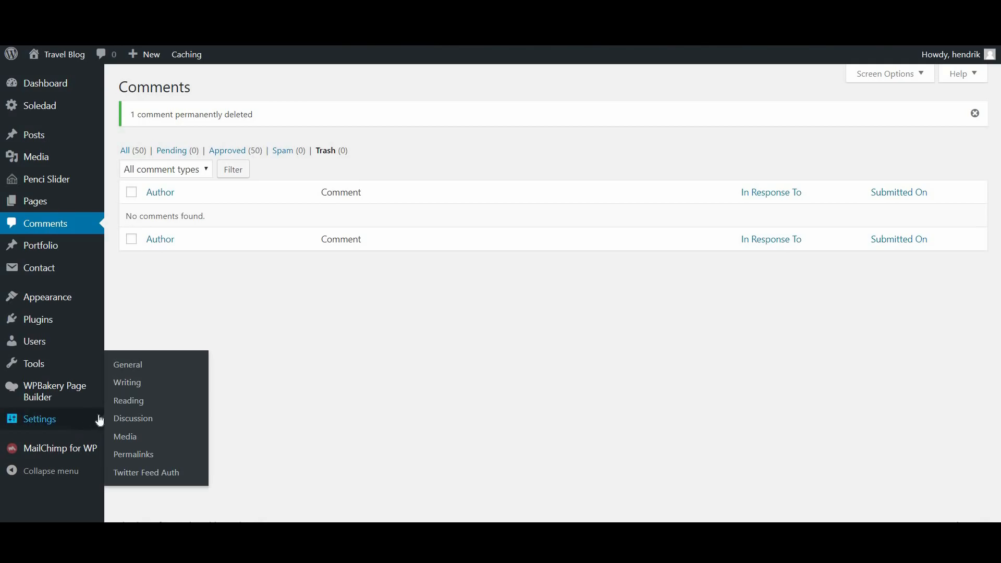
{"action": "left_click", "coordinate": [130, 418]}
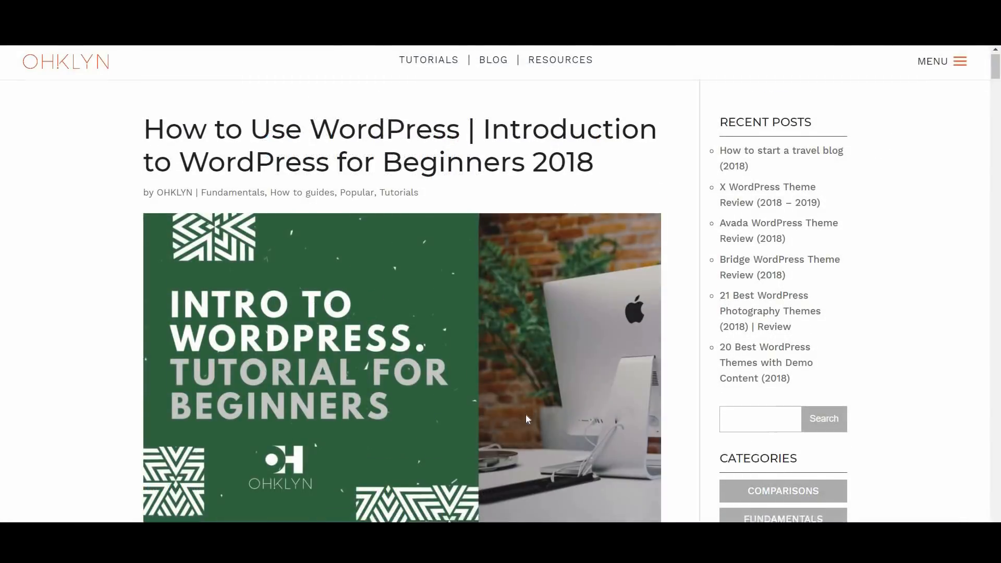
Read through the OHKLYN article How to Use WordPress, including the domain, hosting and WordPress installation steps.
{"action": "scroll", "coordinate": [526, 414], "scroll_direction": "down", "scroll_amount": 10}
{"action": "scroll", "coordinate": [526, 415], "scroll_direction": "down", "scroll_amount": 3}
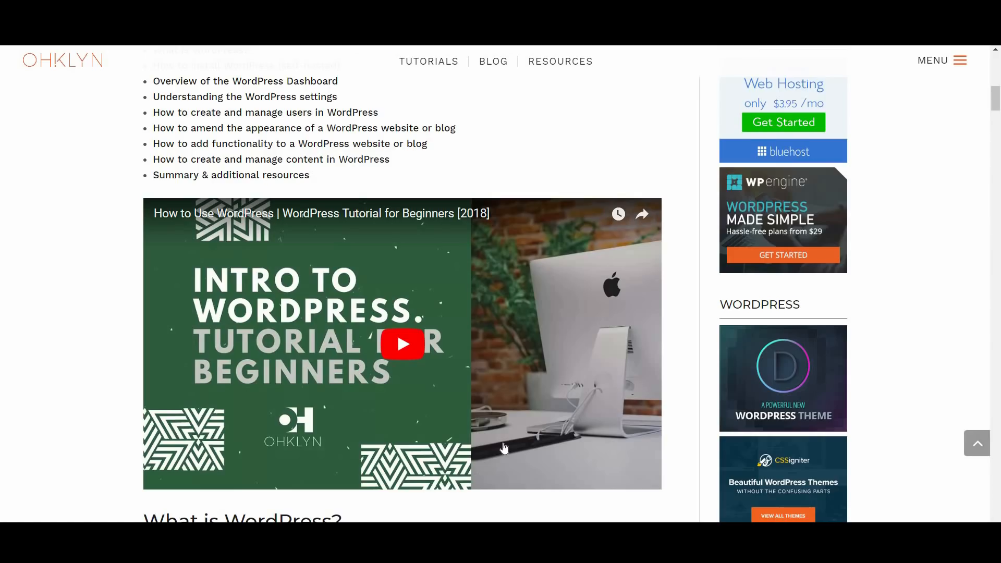
{"action": "scroll", "coordinate": [503, 448], "scroll_direction": "down", "scroll_amount": 9}
{"action": "scroll", "coordinate": [503, 447], "scroll_direction": "down", "scroll_amount": 8}
{"action": "scroll", "coordinate": [504, 448], "scroll_direction": "down", "scroll_amount": 6}
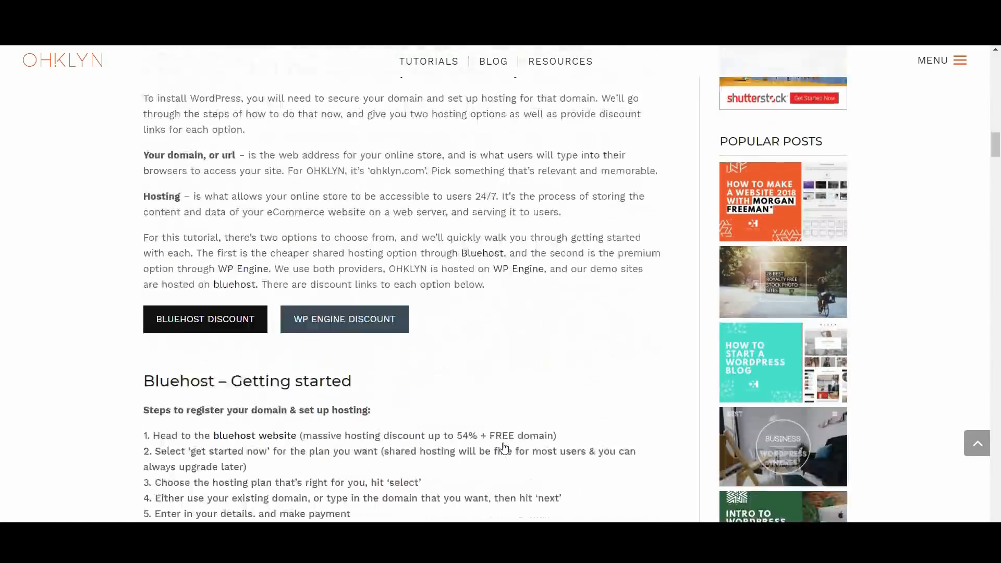
{"action": "scroll", "coordinate": [505, 446], "scroll_direction": "down", "scroll_amount": 9}
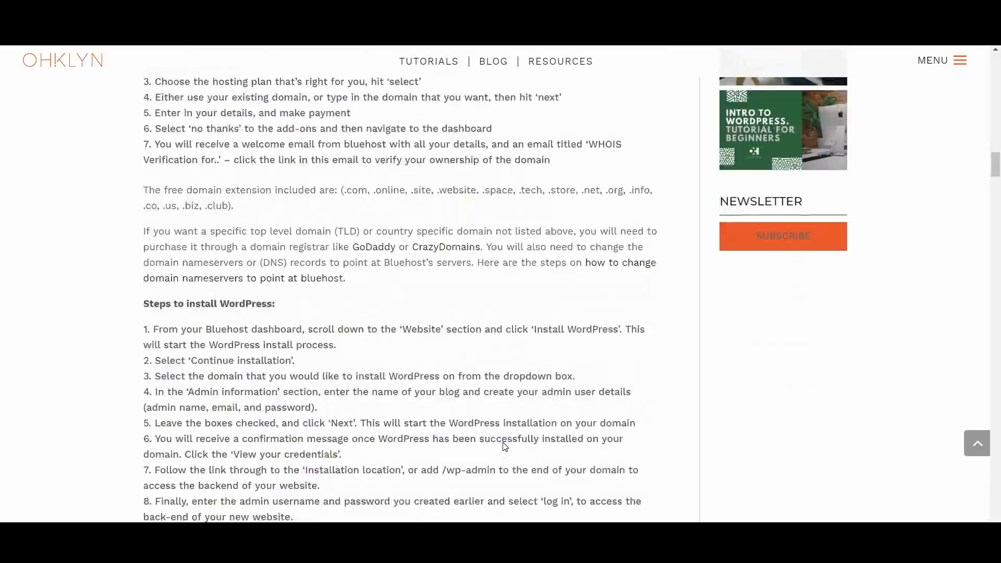
{"action": "scroll", "coordinate": [505, 446], "scroll_direction": "down", "scroll_amount": 8}
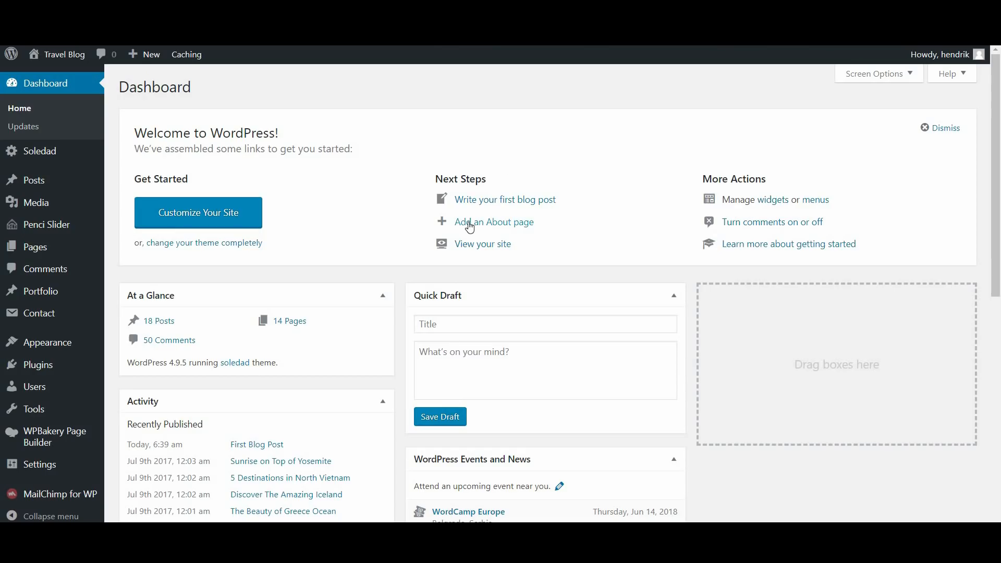
Open the blog's media library and look over the uploaded images.
{"action": "mouse_move", "coordinate": [73, 206]}
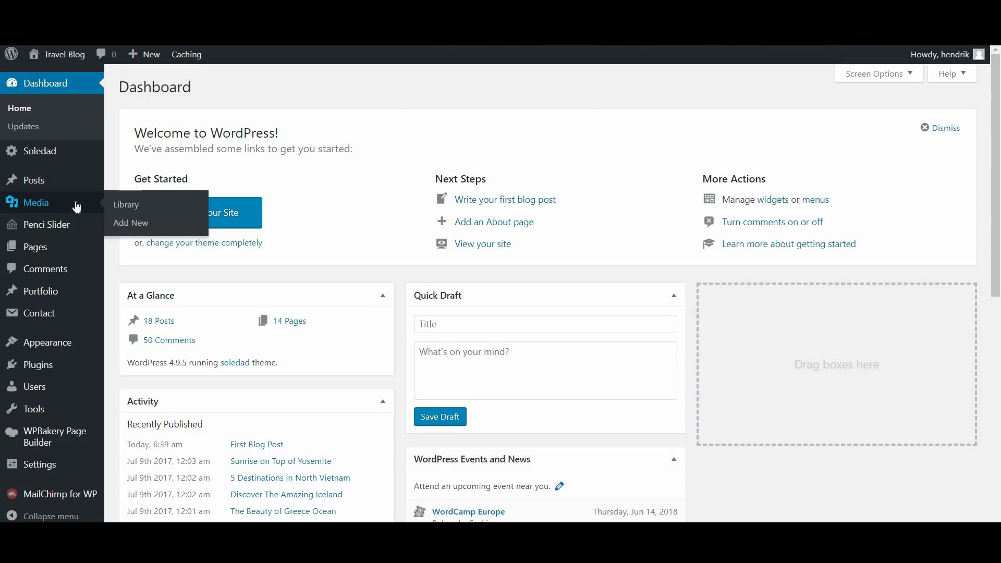
{"action": "left_click", "coordinate": [130, 211]}
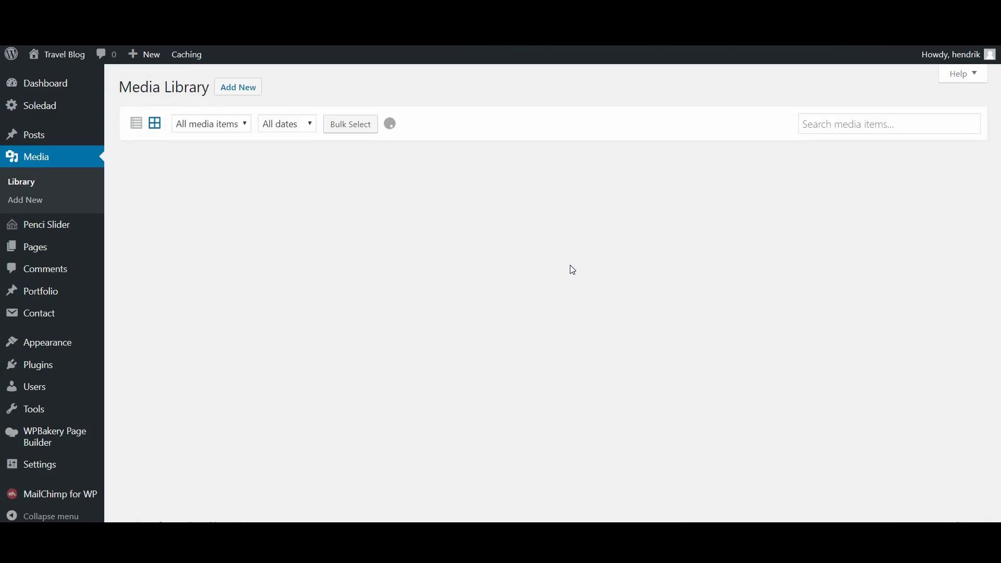
{"action": "mouse_move", "coordinate": [30, 299]}
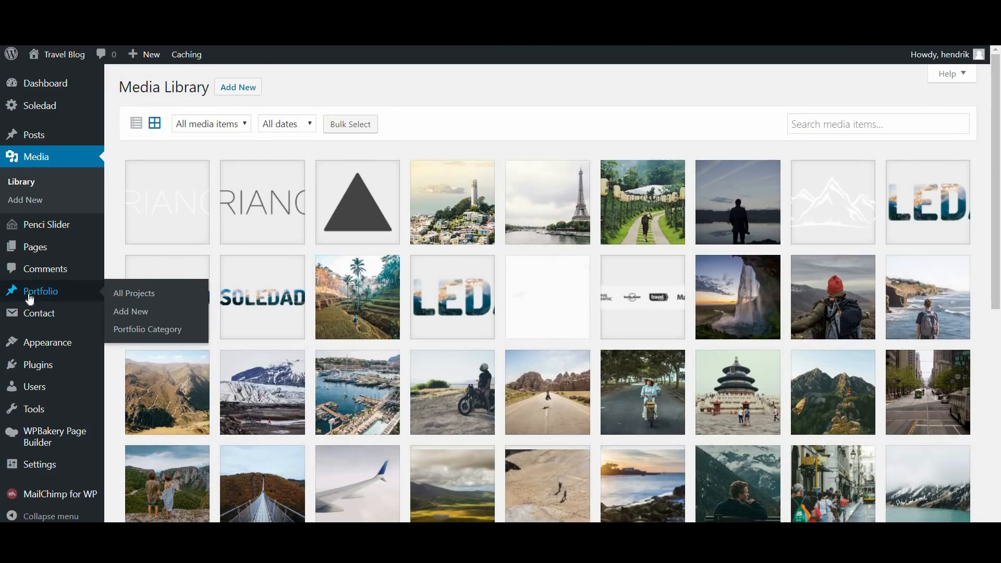
{"action": "left_click", "coordinate": [30, 294]}
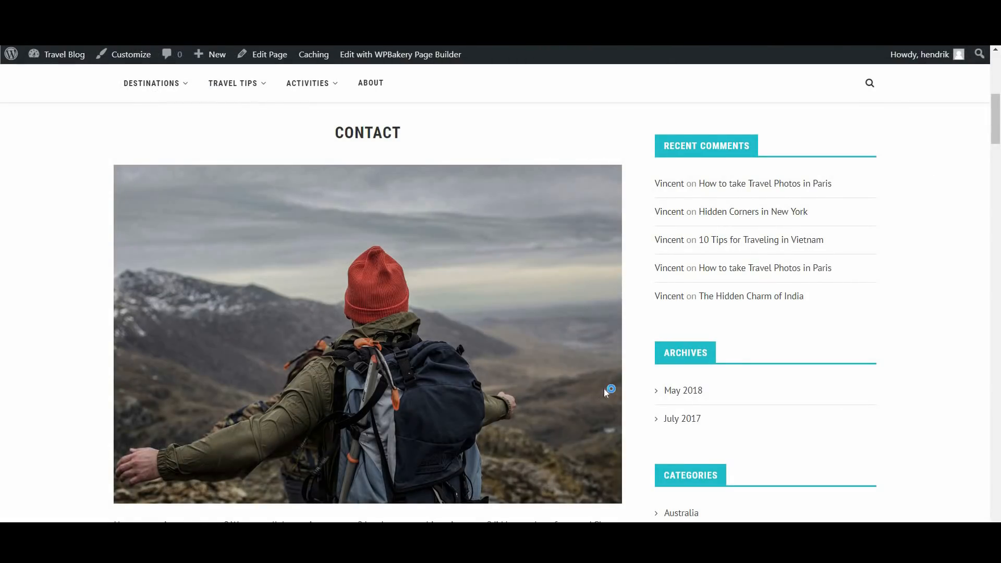
Examine the blog's Contact page, including the contact details and the contact form below the photo.
{"action": "scroll", "coordinate": [603, 388], "scroll_direction": "down", "scroll_amount": 5}
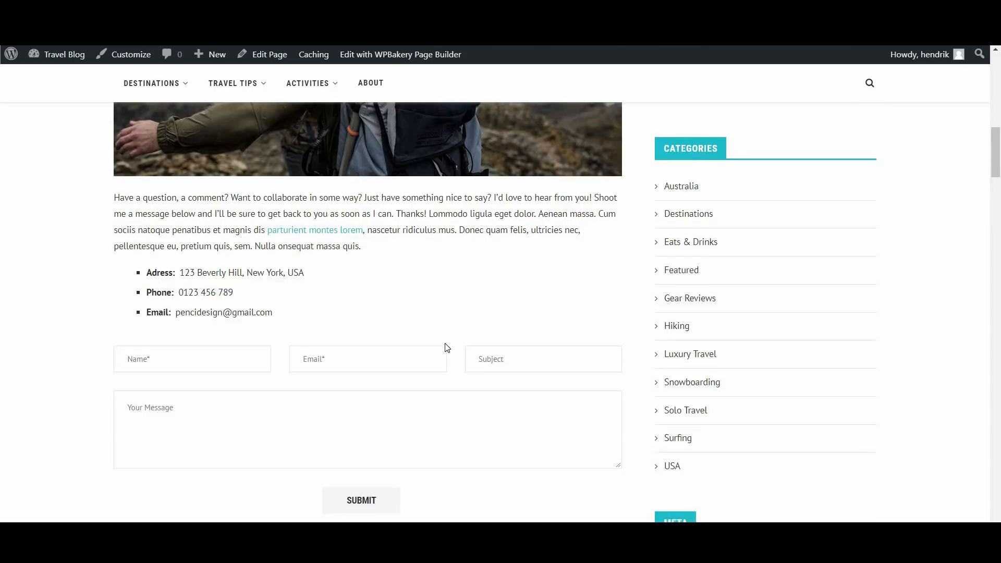
{"action": "scroll", "coordinate": [414, 229], "scroll_direction": "down", "scroll_amount": 1}
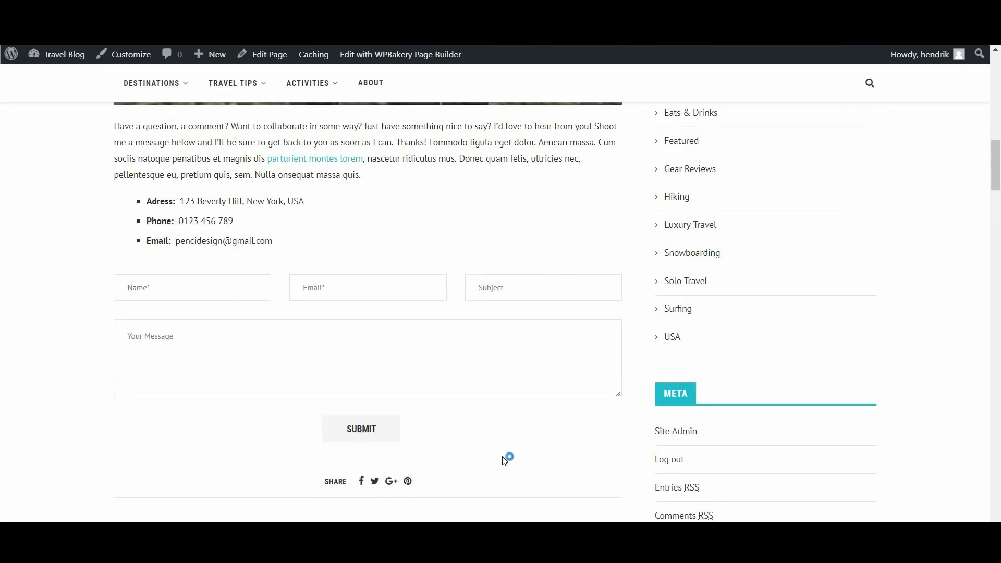
{"action": "scroll", "coordinate": [504, 460], "scroll_direction": "up", "scroll_amount": 5}
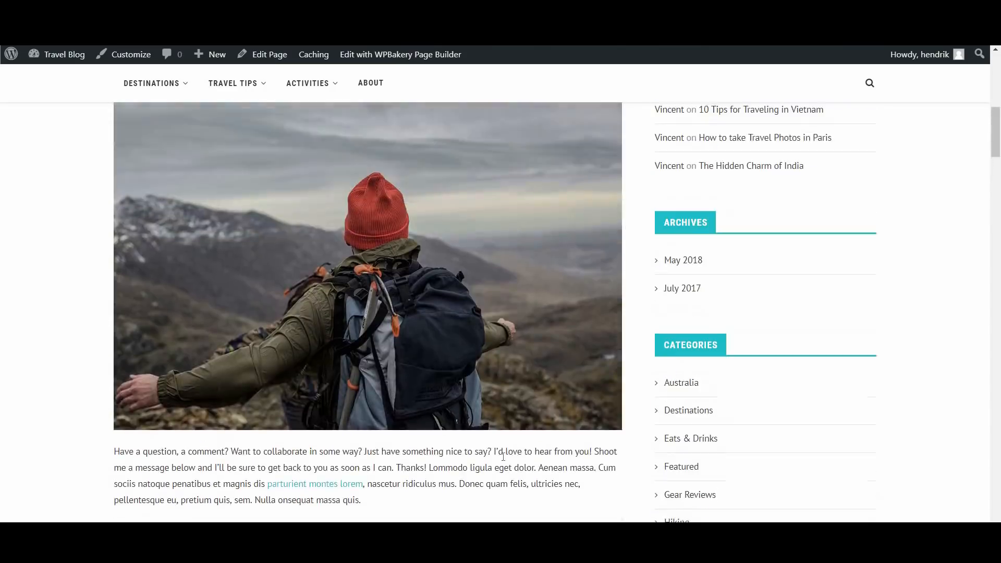
{"action": "scroll", "coordinate": [504, 460], "scroll_direction": "up", "scroll_amount": 1}
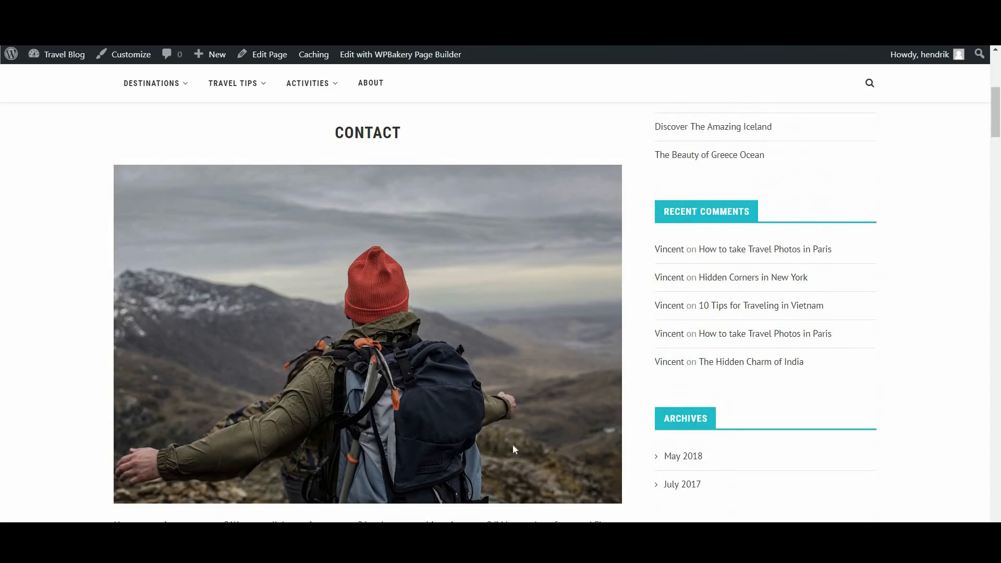
{"action": "scroll", "coordinate": [524, 427], "scroll_direction": "down", "scroll_amount": 5}
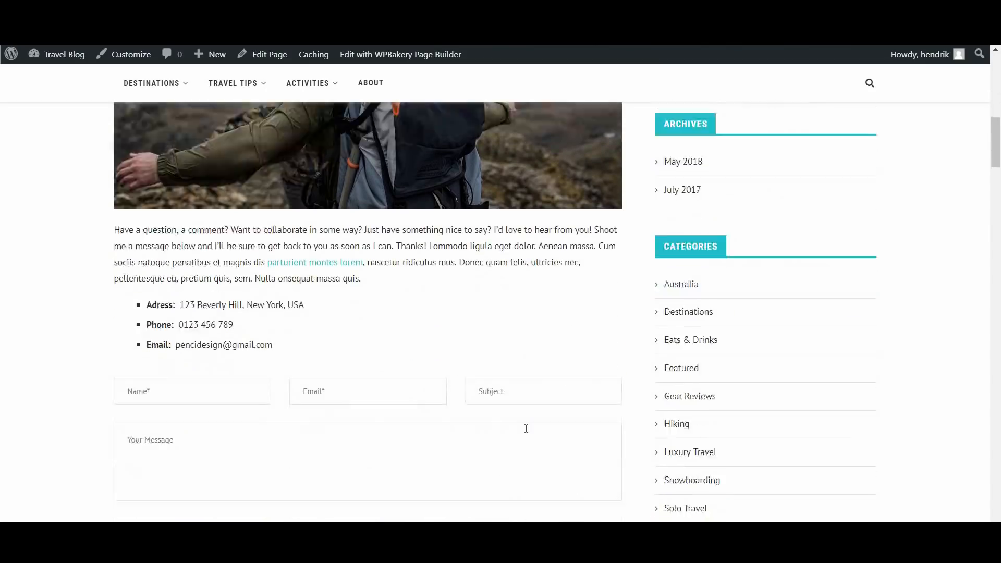
{"action": "scroll", "coordinate": [526, 429], "scroll_direction": "down", "scroll_amount": 2}
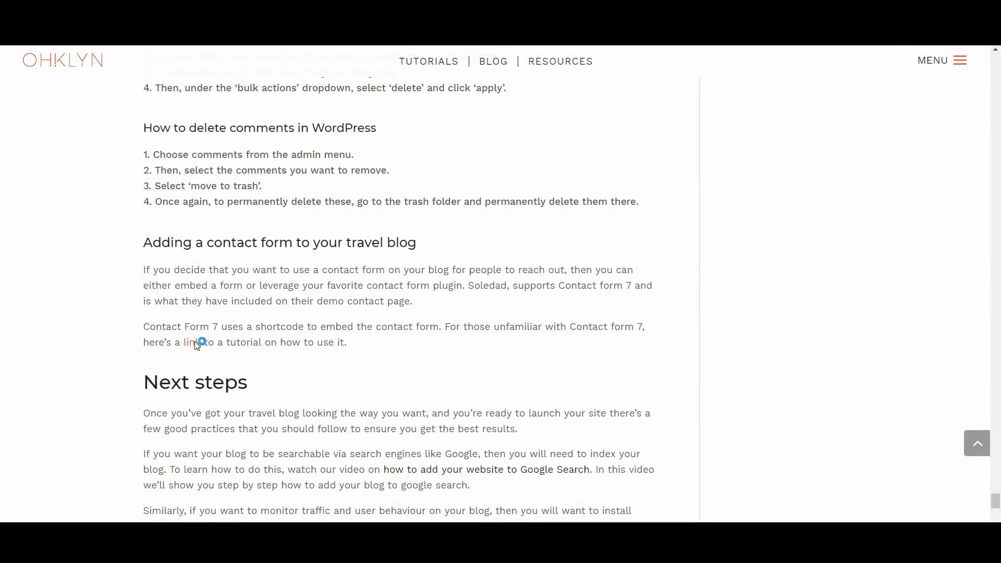
From the OHKLYN travel blog article, open the linked Contact Form 7 tutorial and the video on adding a website to Google Search.
{"action": "left_click", "coordinate": [195, 343]}
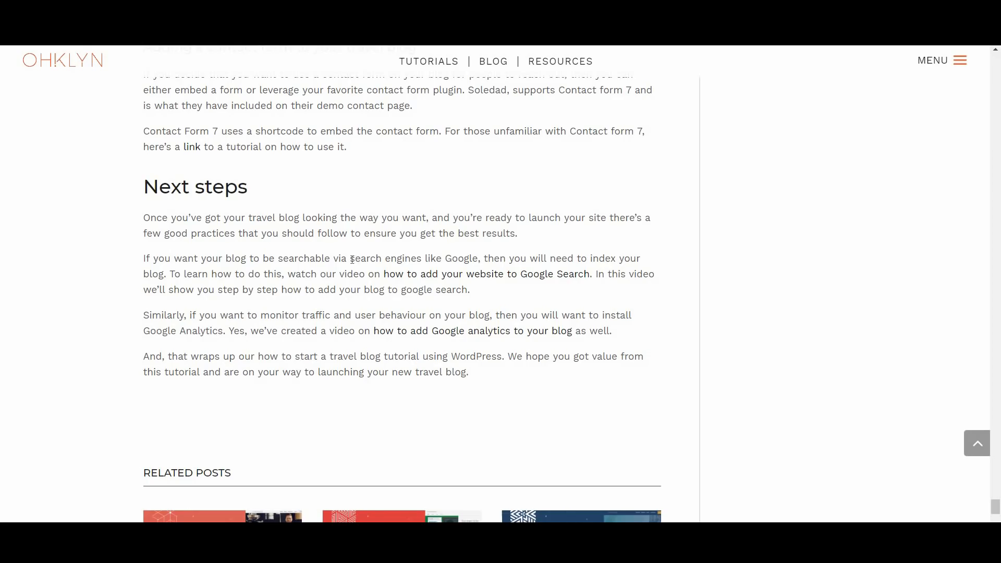
{"action": "left_click_drag", "start_coordinate": [350, 258], "coordinate": [485, 267]}
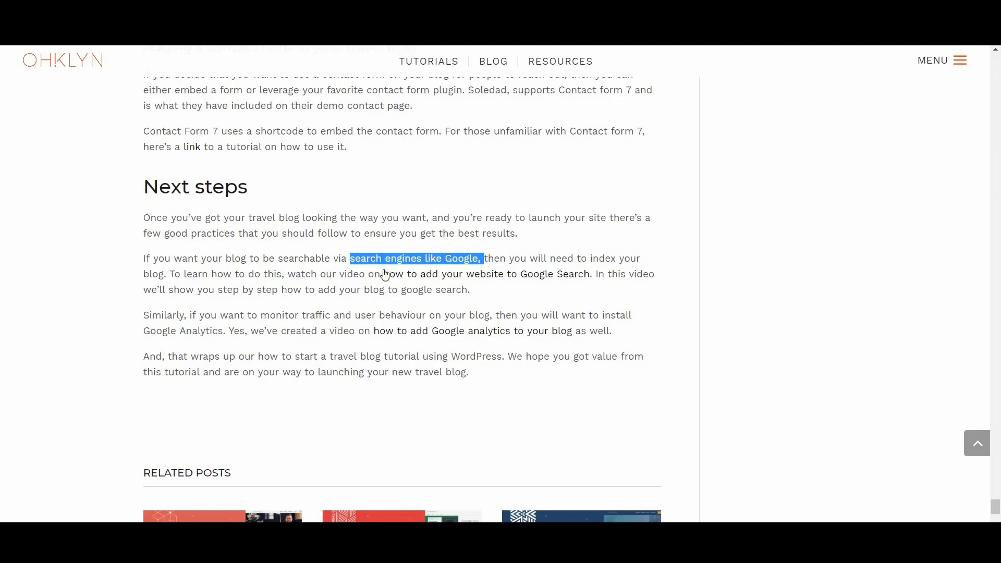
{"action": "left_click", "coordinate": [360, 277]}
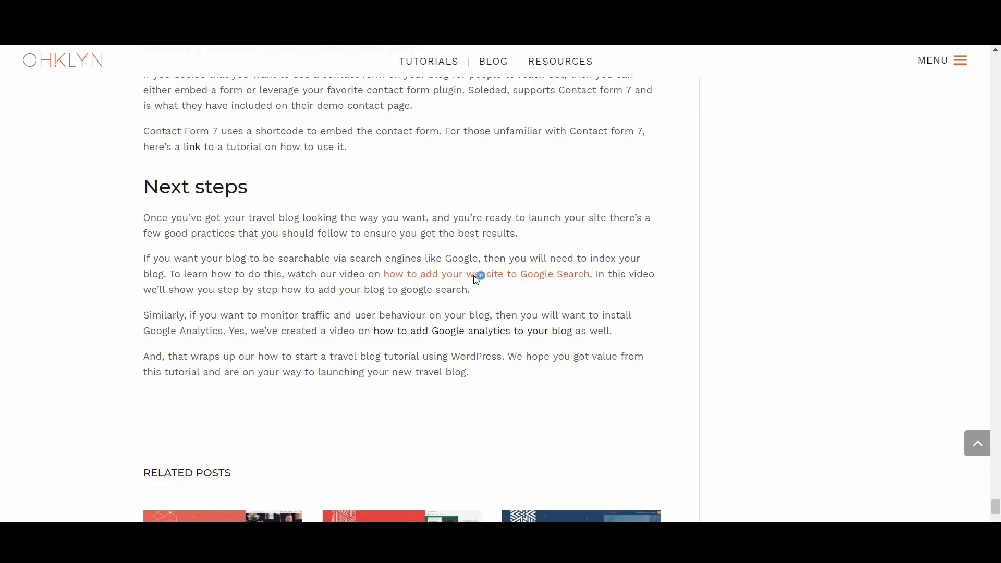
{"action": "left_click", "coordinate": [475, 277]}
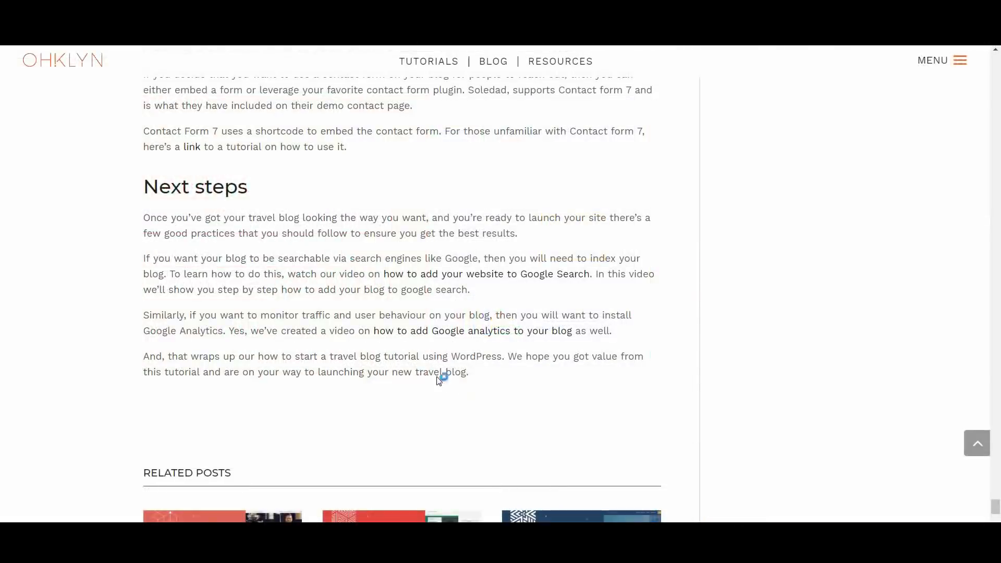
Open the linked video on adding Google Analytics to the blog from the article's Next steps section.
{"action": "left_click_drag", "start_coordinate": [265, 317], "coordinate": [450, 314]}
{"action": "left_click", "coordinate": [450, 315]}
{"action": "left_click", "coordinate": [496, 337]}
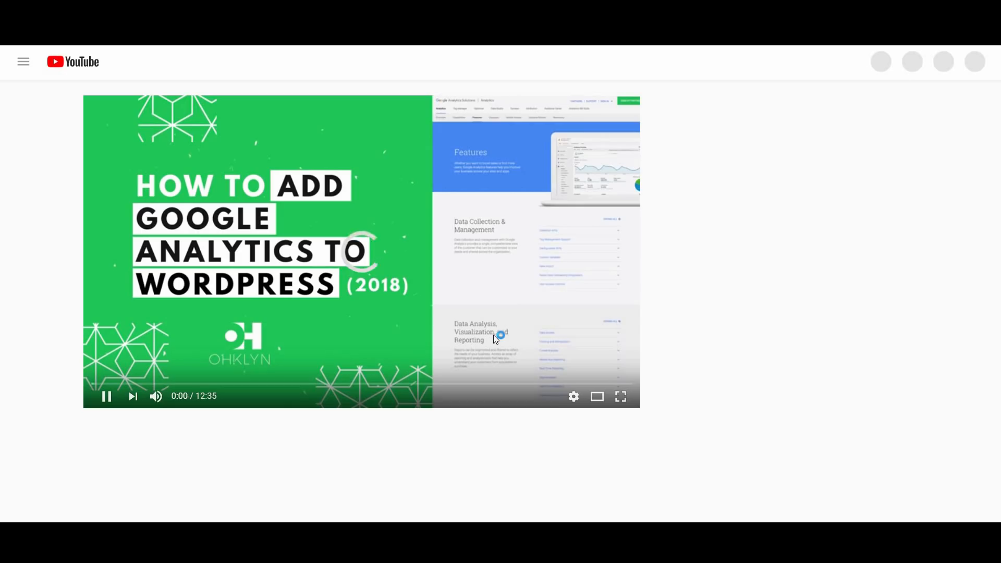